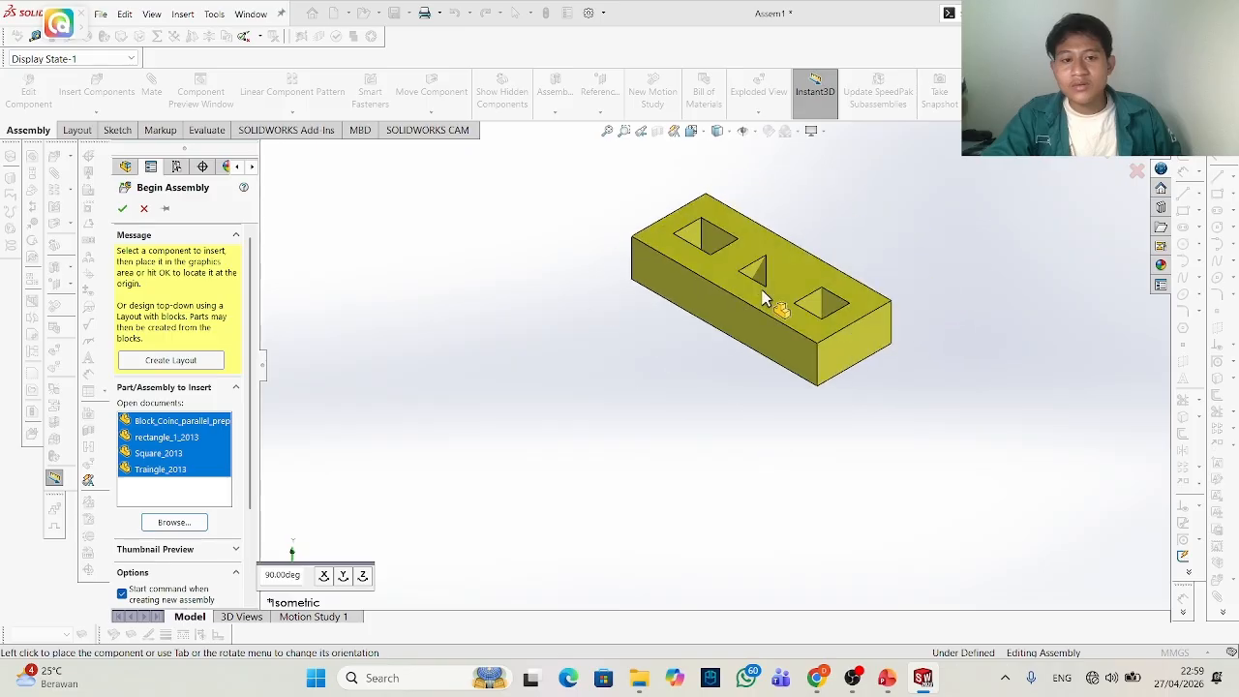
# Place the holed block, the rectangle, the square and the triangle parts as separate components in the new assembly.
pyautogui.click(559, 360)
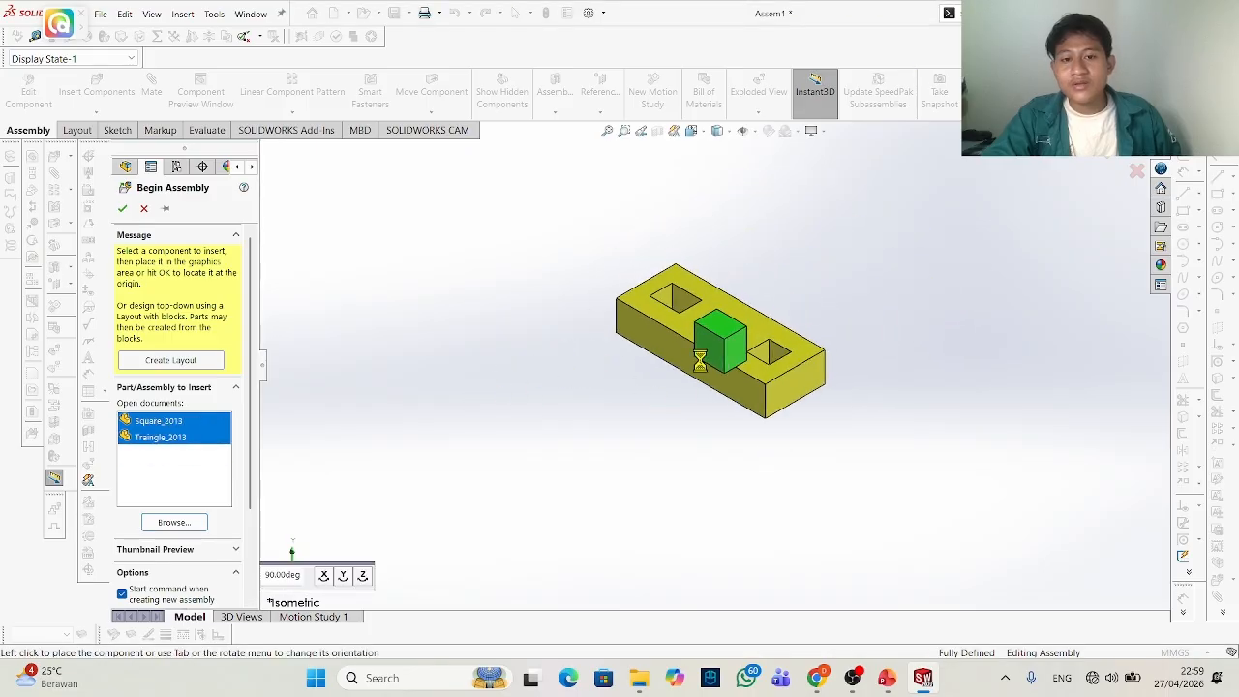
pyautogui.click(559, 371)
pyautogui.click(633, 411)
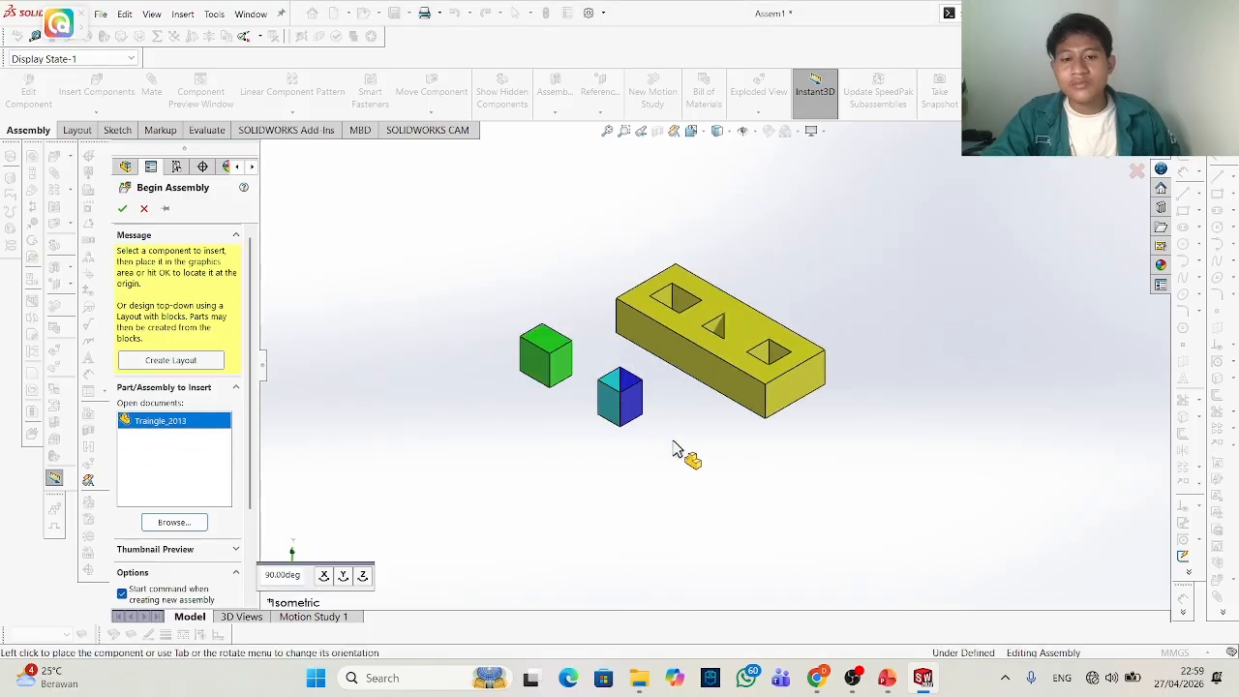
pyautogui.click(690, 446)
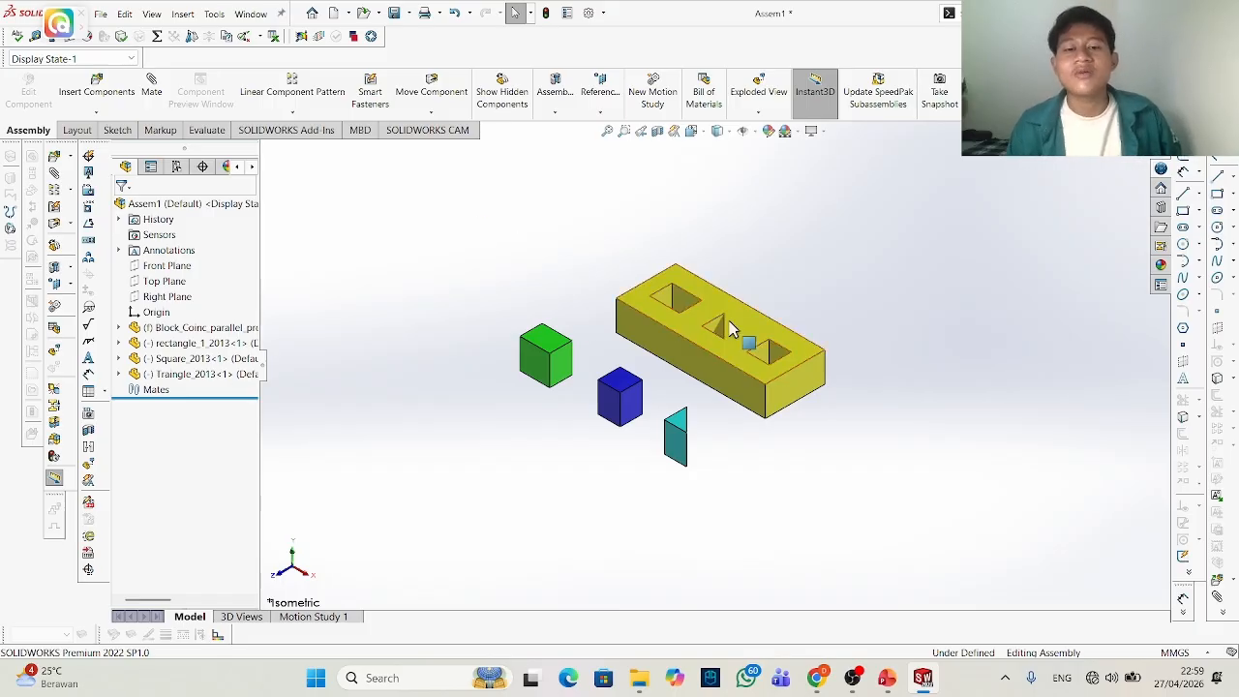
# Try to move the yellow block in the assembly and clear the selection.
pyautogui.scroll(3, 729, 329)
pyautogui.scroll(-6, 672, 299)
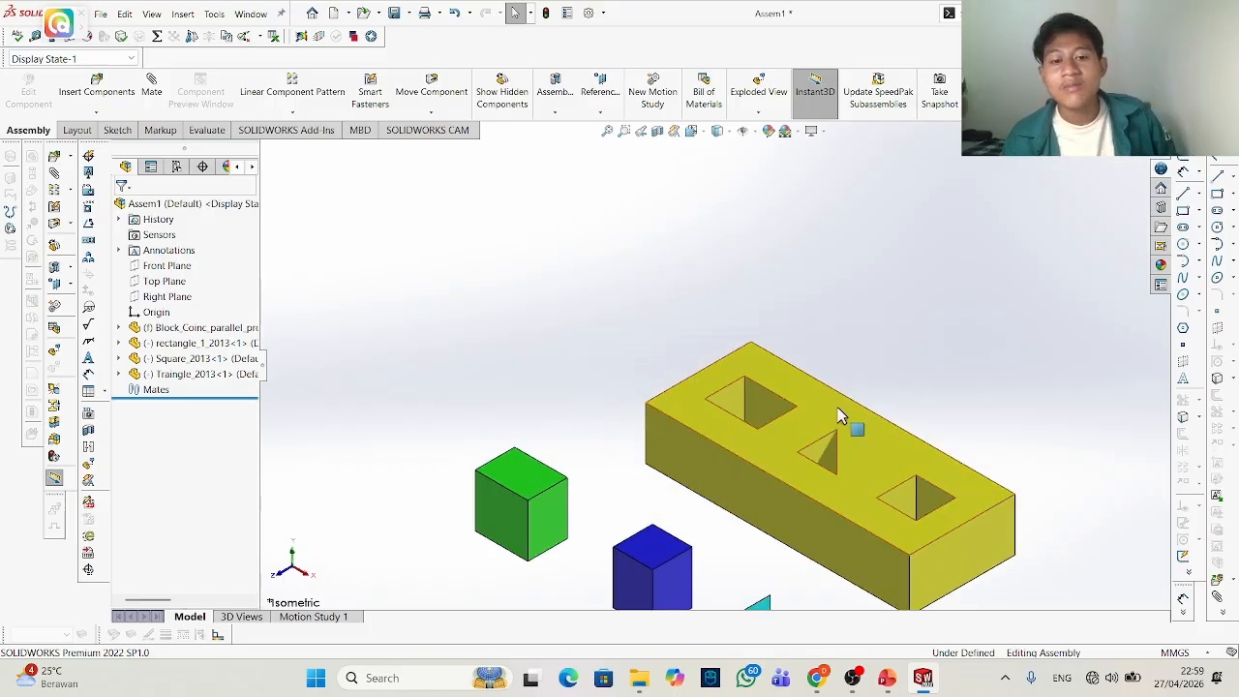
pyautogui.scroll(3, 819, 451)
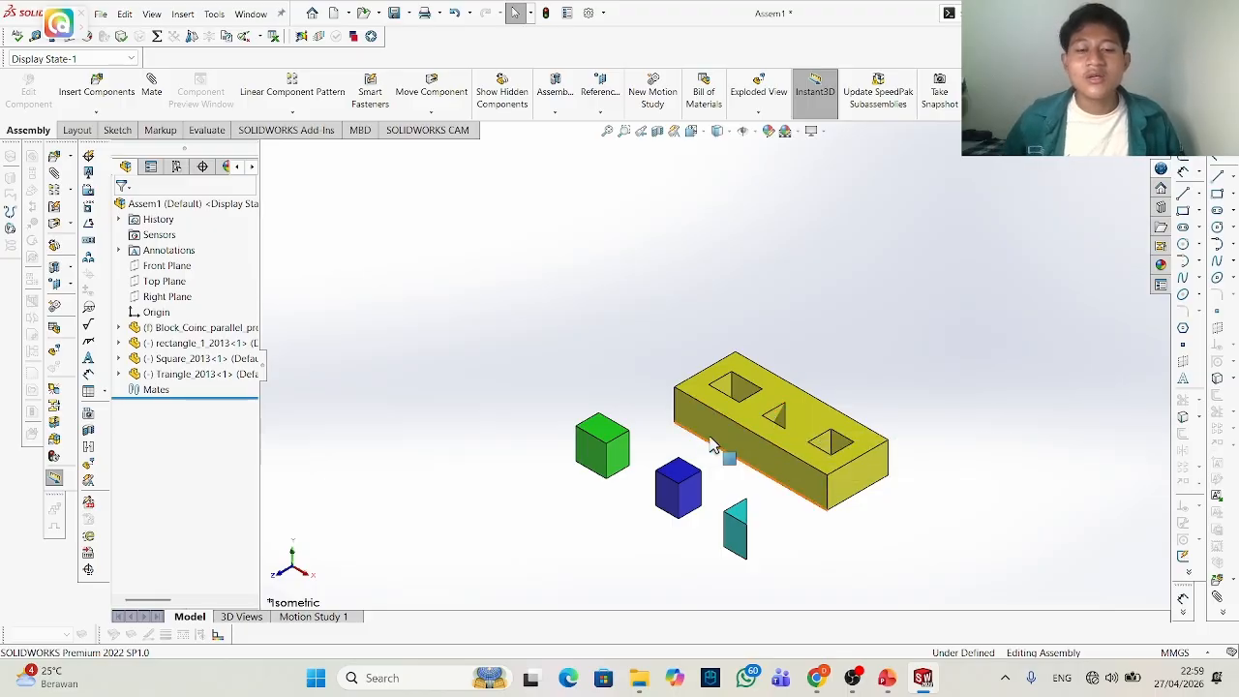
pyautogui.moveTo(752, 405); pyautogui.dragTo(763, 401)
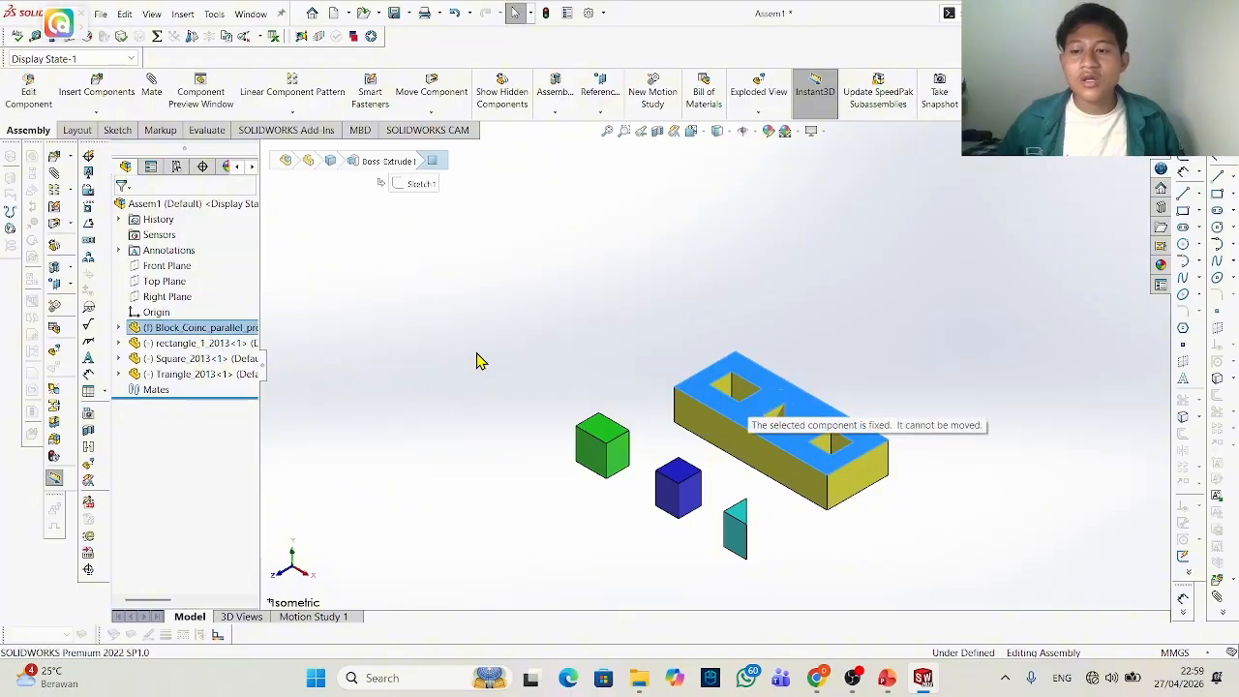
pyautogui.click(426, 366)
pyautogui.doubleClick(737, 422)
pyautogui.click(700, 344)
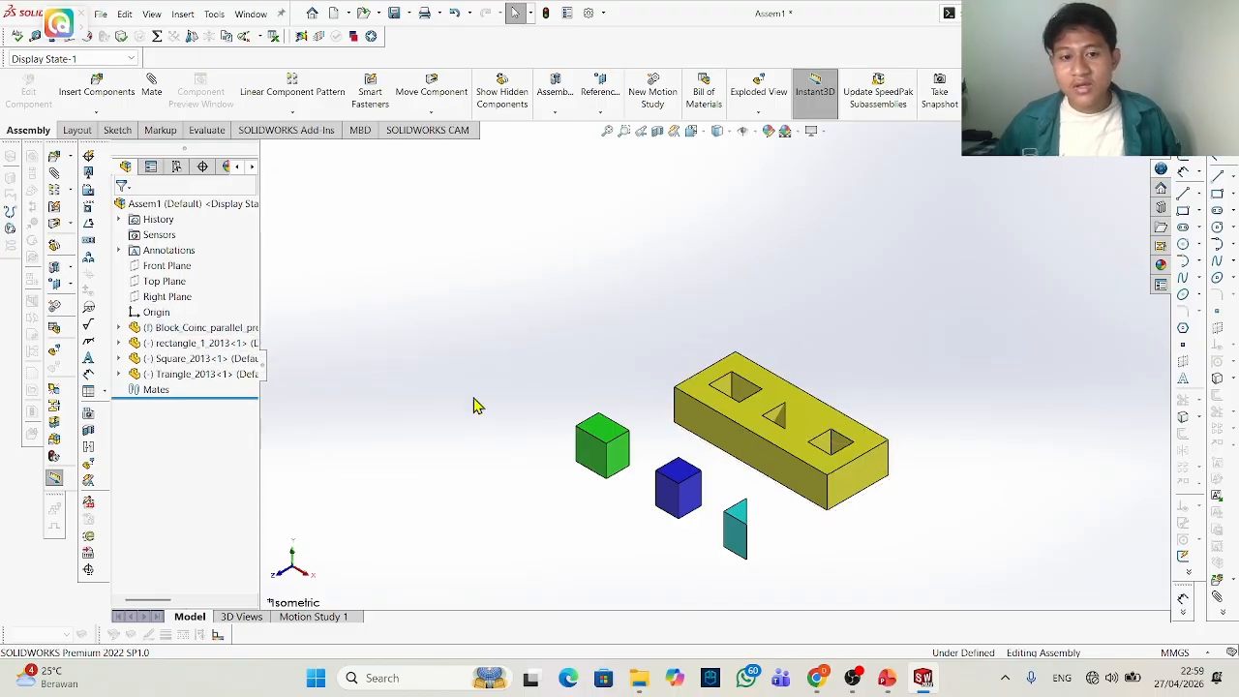
# Isolate the yellow block and return to the full assembly display.
pyautogui.rightClick(773, 393)
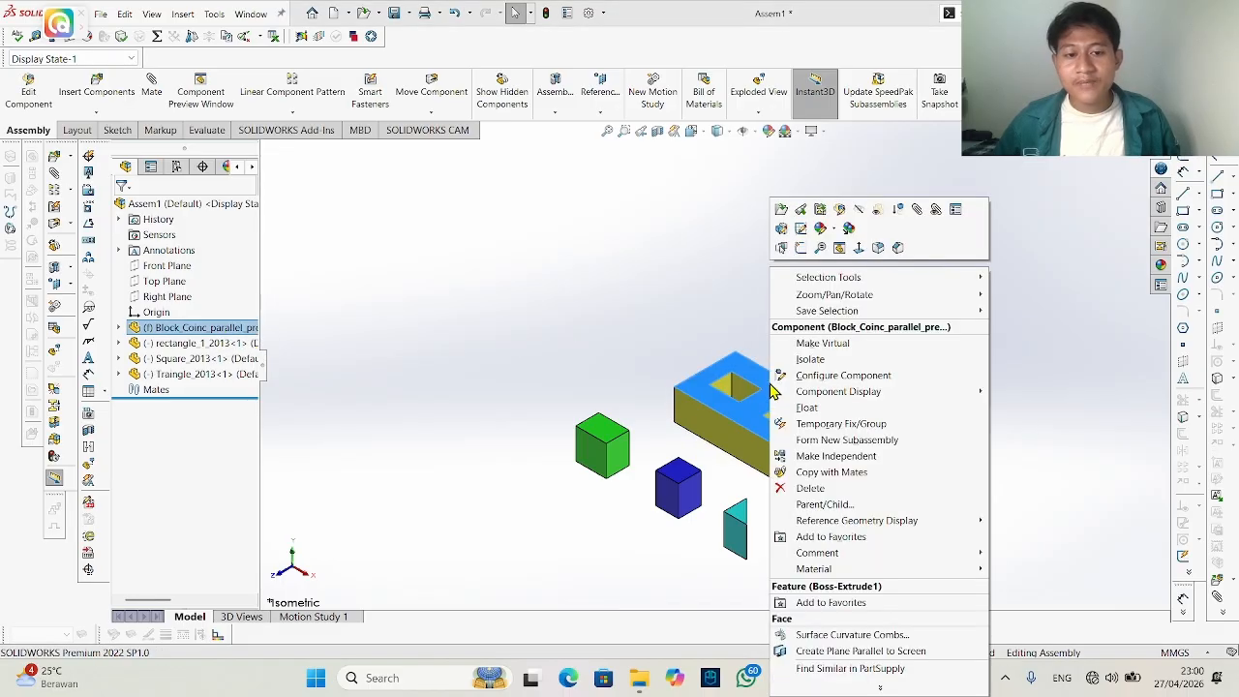
pyautogui.click(832, 362)
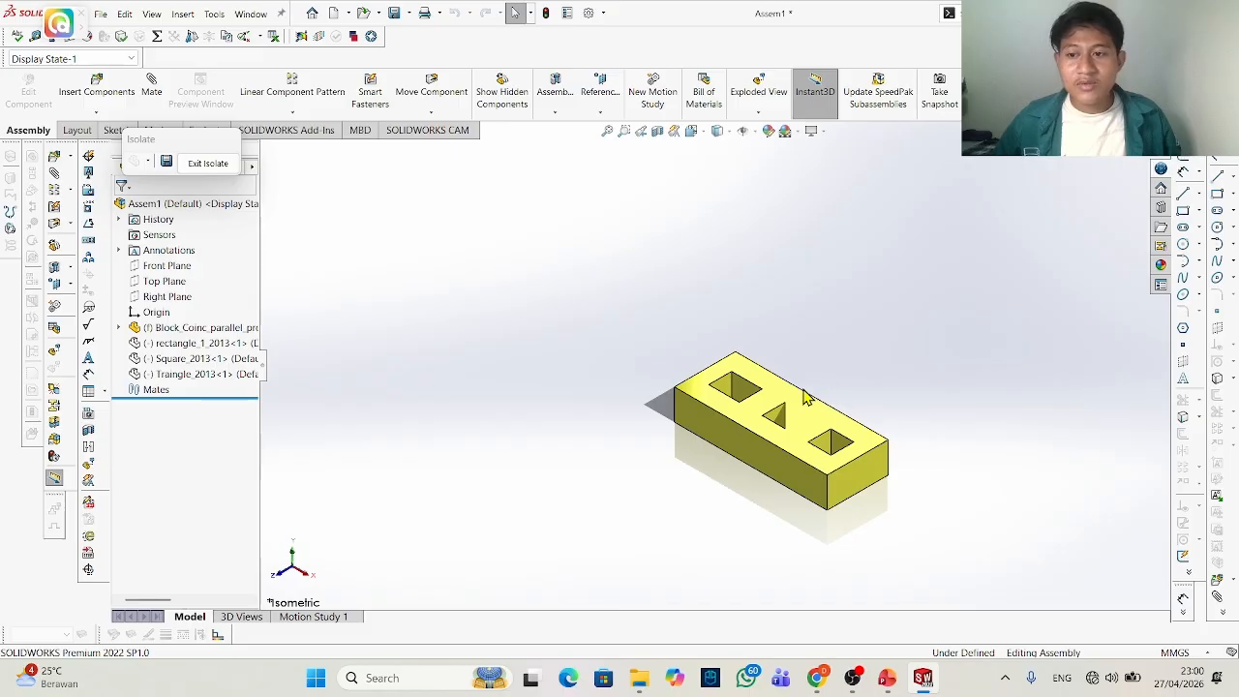
pyautogui.moveTo(795, 400); pyautogui.dragTo(815, 360)
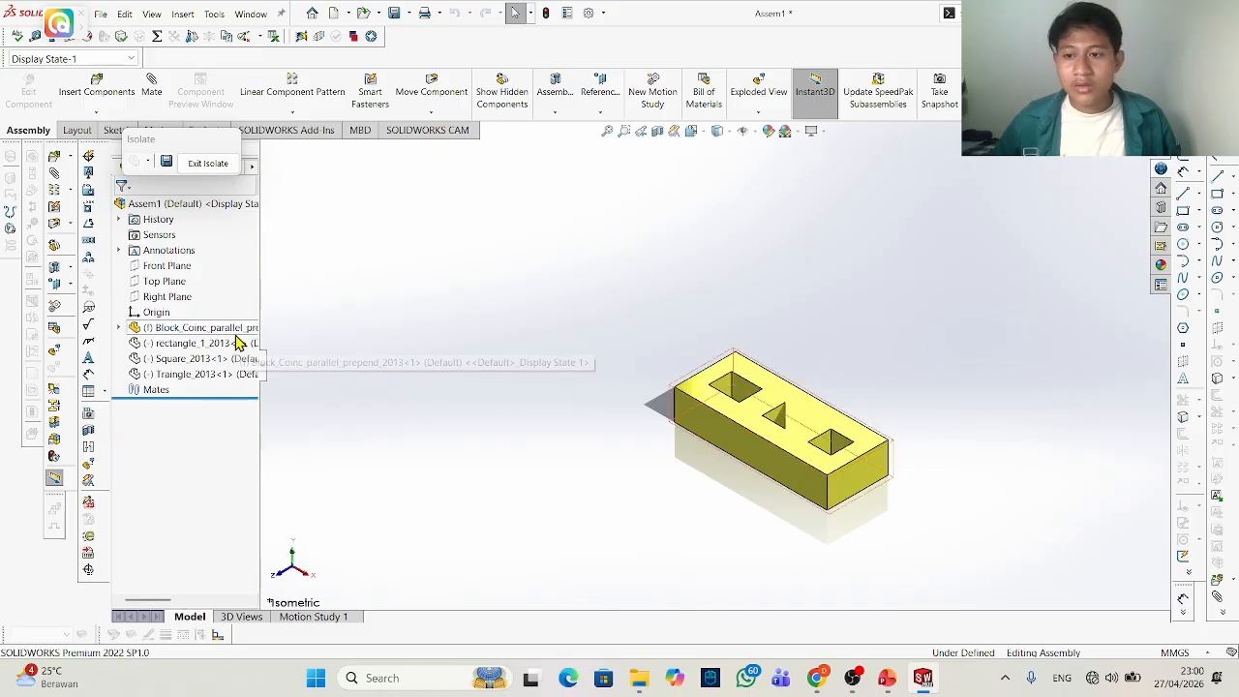
pyautogui.click(232, 331)
pyautogui.press('Escape')
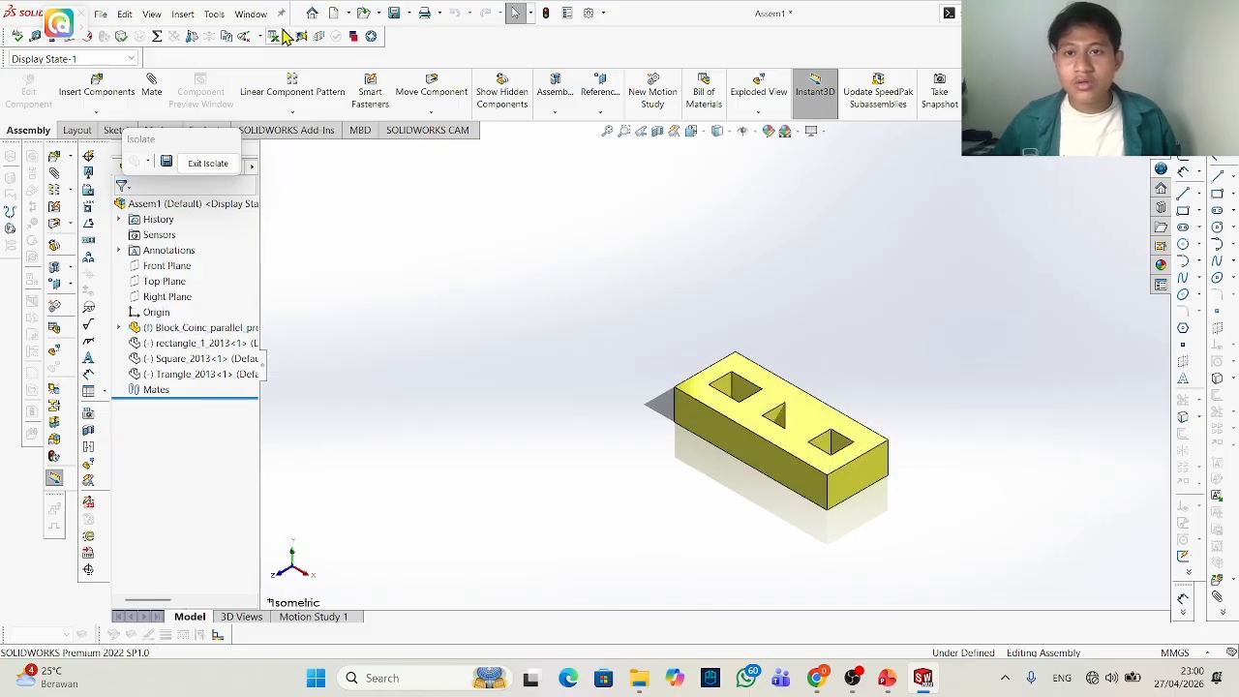
pyautogui.click(215, 165)
# Float the yellow block to shift it slightly, and fix it again at its new position.
pyautogui.rightClick(813, 414)
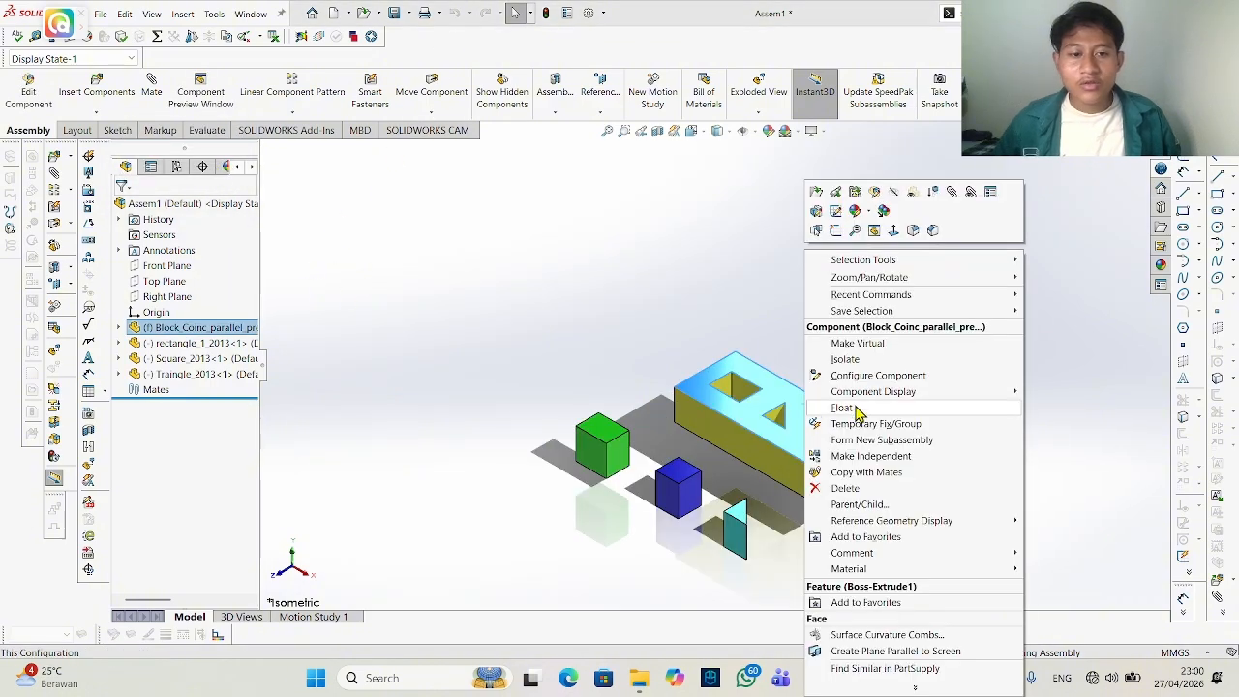
pyautogui.click(857, 408)
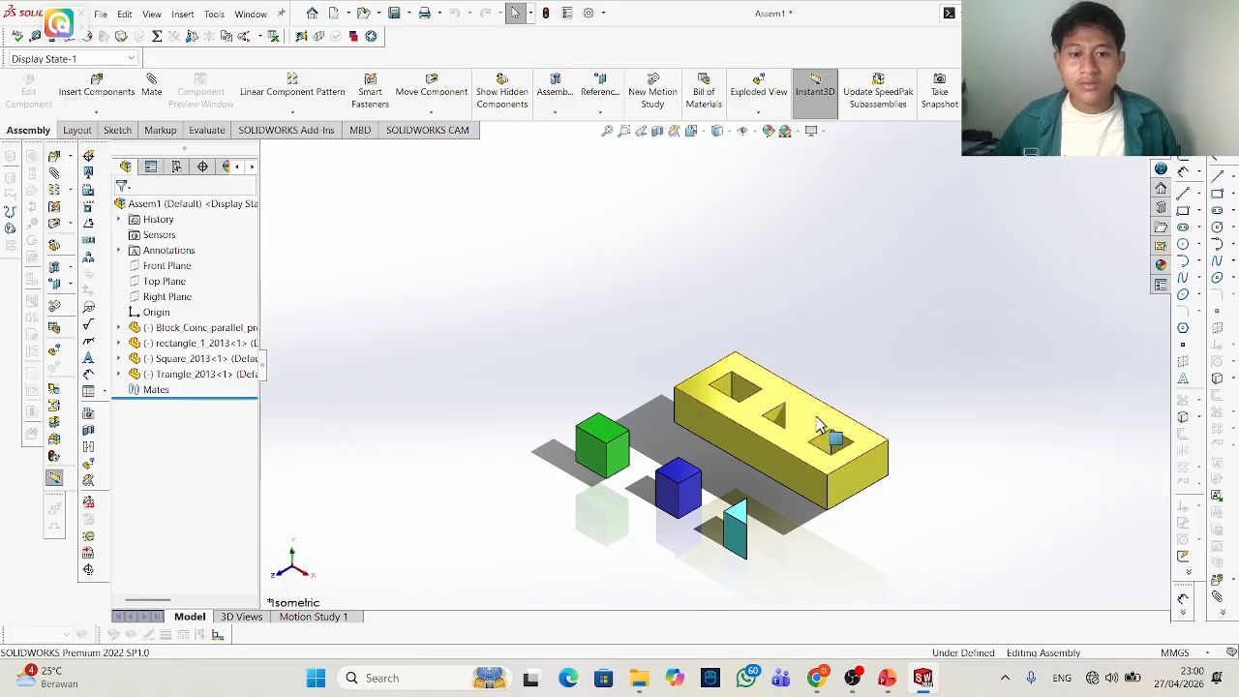
pyautogui.moveTo(818, 426); pyautogui.dragTo(797, 396)
pyautogui.rightClick(787, 383)
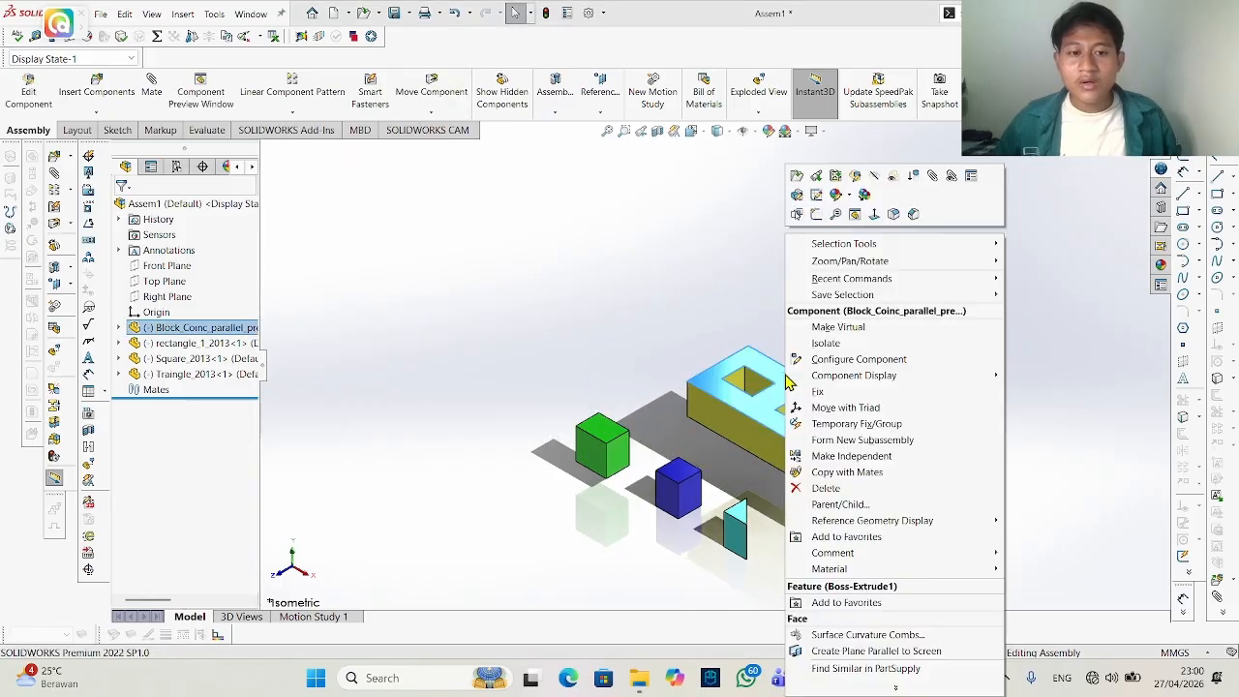
pyautogui.click(833, 399)
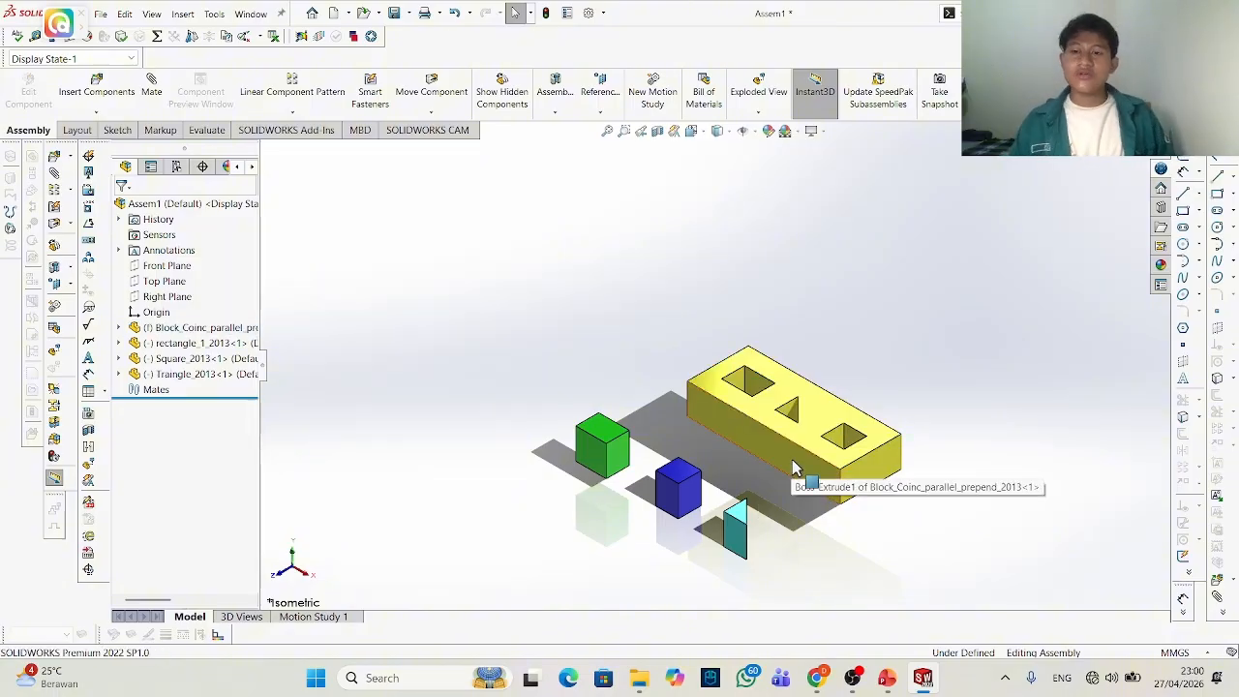
# Add a coincident mate between the green rectangle part's rear top vertex and the matching corner of the rectangular hole.
pyautogui.scroll(-2, 720, 525)
pyautogui.scroll(1, 719, 515)
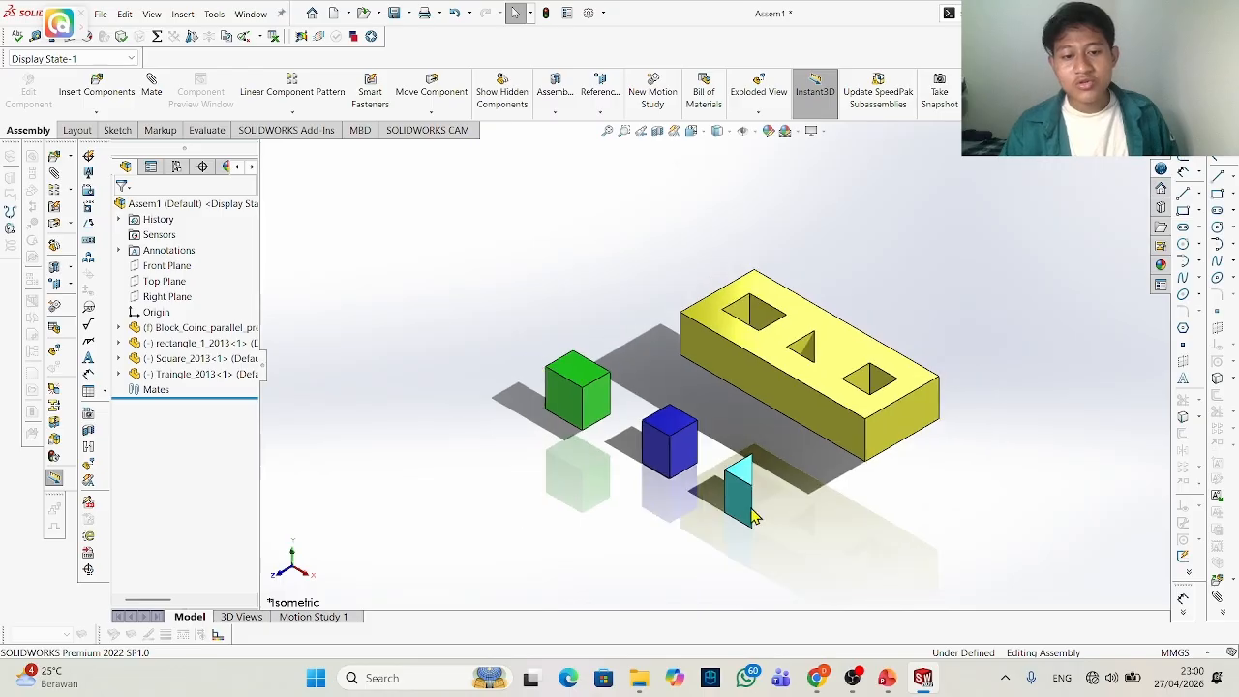
pyautogui.moveTo(750, 493); pyautogui.dragTo(705, 572)
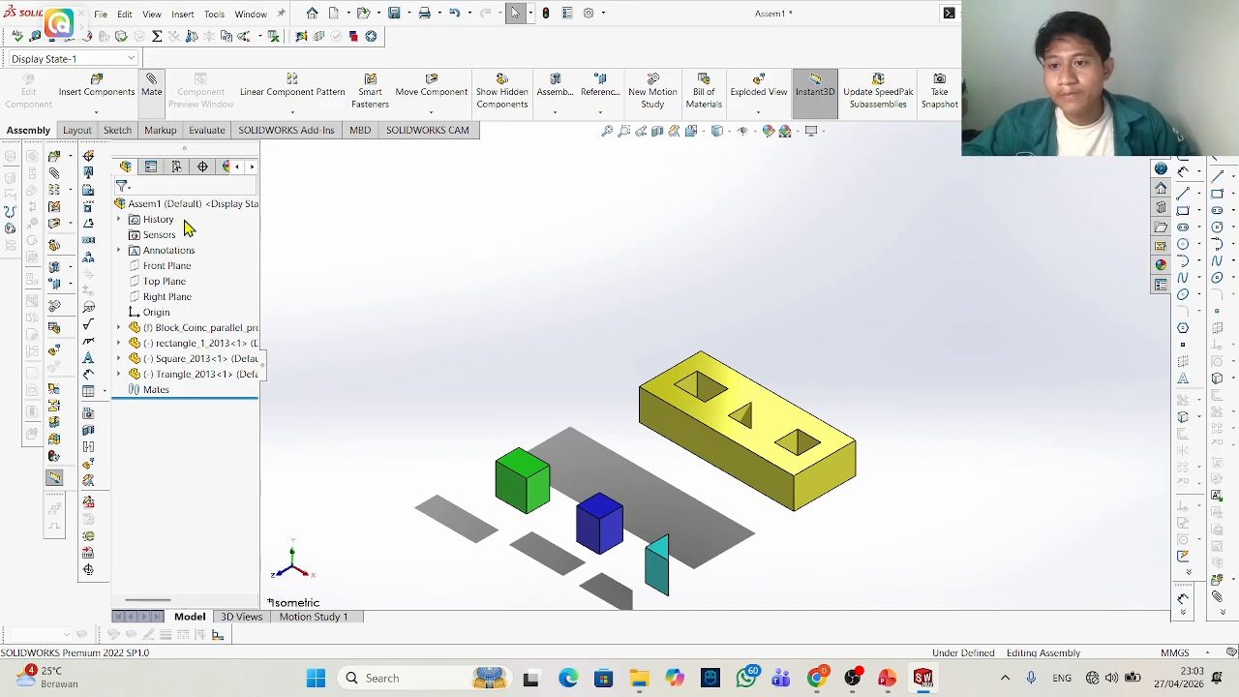
pyautogui.scroll(-2, 157, 418)
pyautogui.scroll(2, 155, 418)
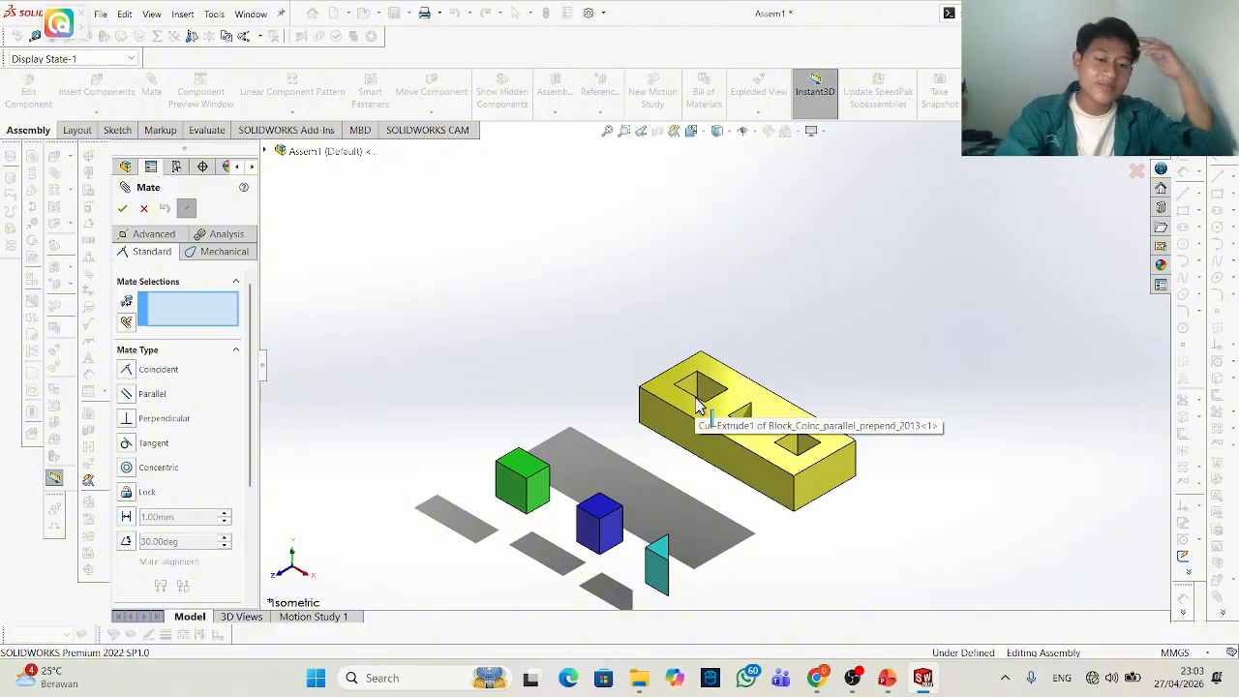
pyautogui.scroll(-5, 572, 445)
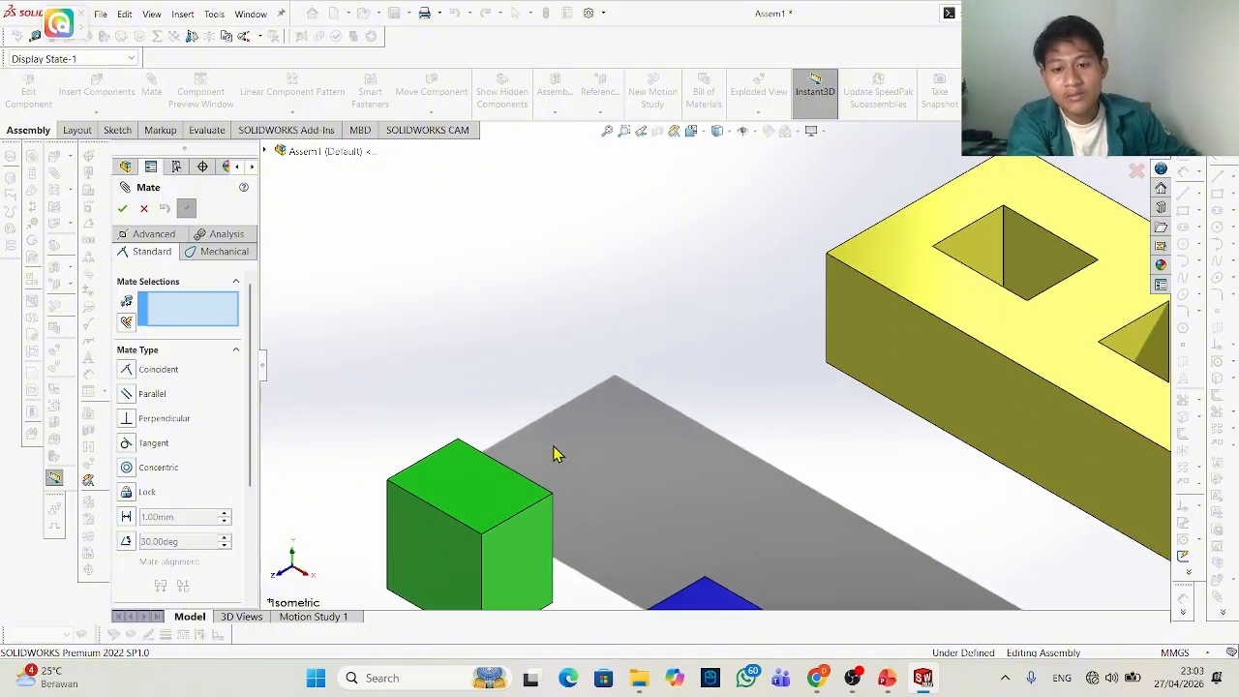
pyautogui.click(448, 435)
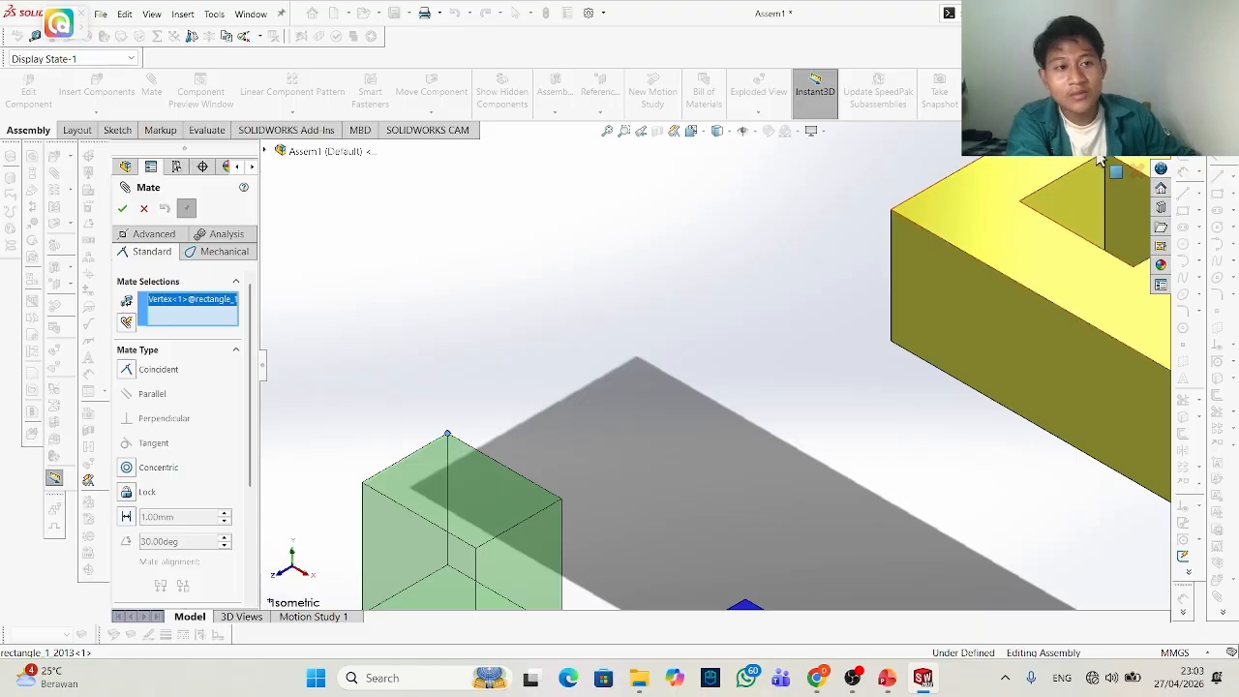
pyautogui.scroll(2, 1098, 162)
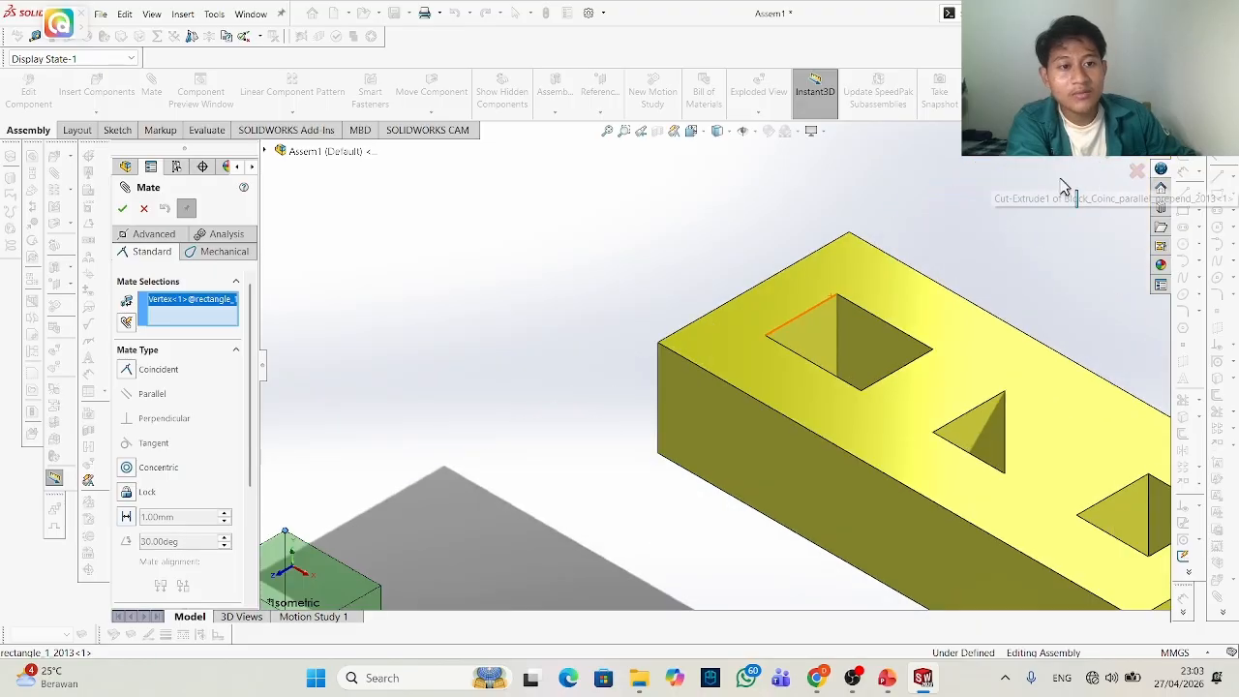
pyautogui.click(837, 294)
pyautogui.click(1111, 158)
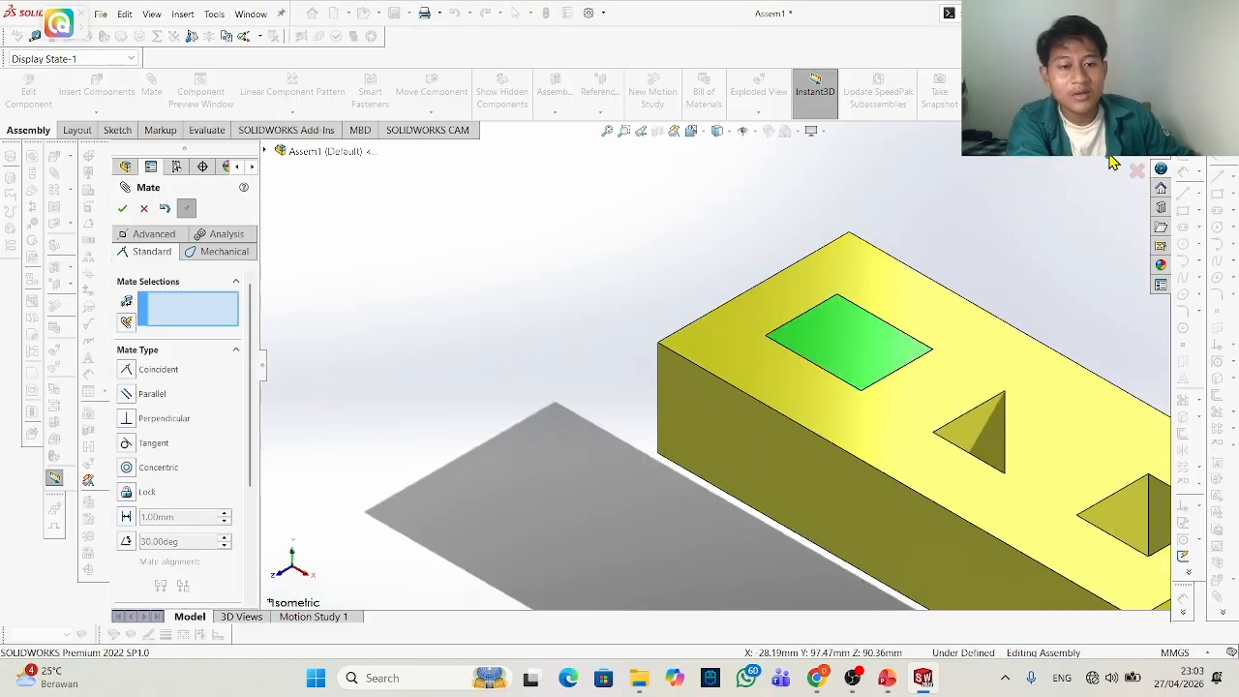
# Swing the green rectangle part out of its hole and mate its end face coincident with the block's underside.
pyautogui.moveTo(887, 325); pyautogui.dragTo(883, 172)
pyautogui.click(956, 248)
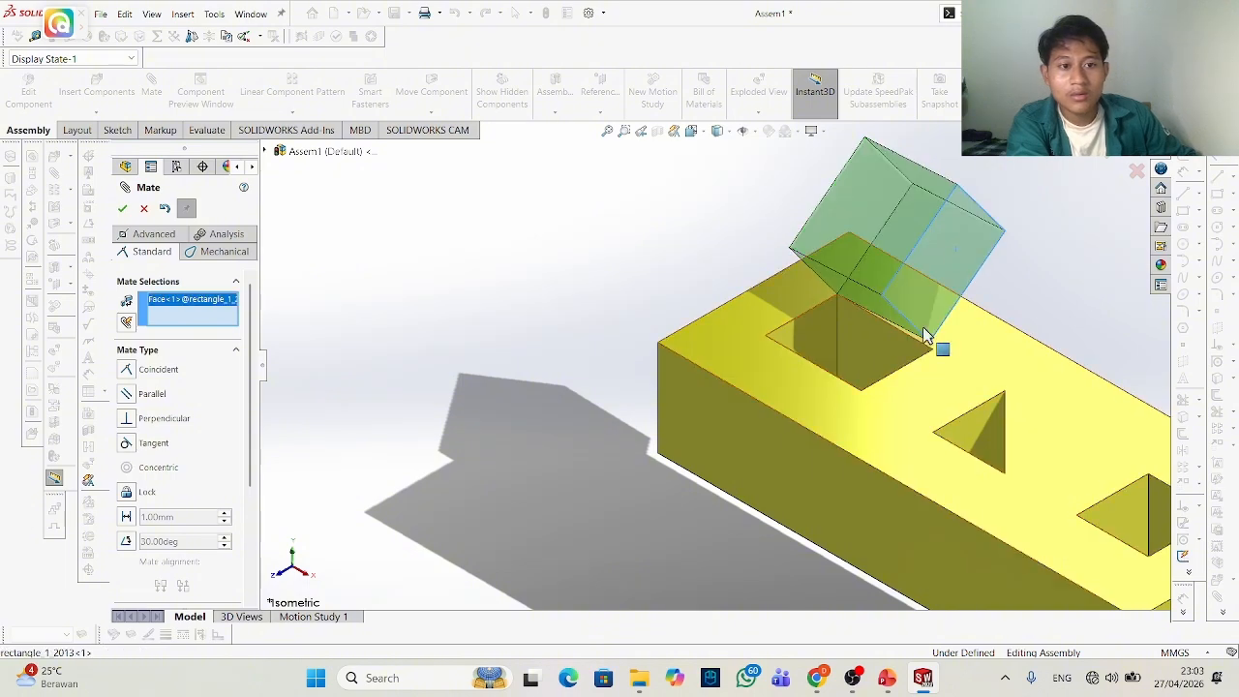
pyautogui.click(892, 388)
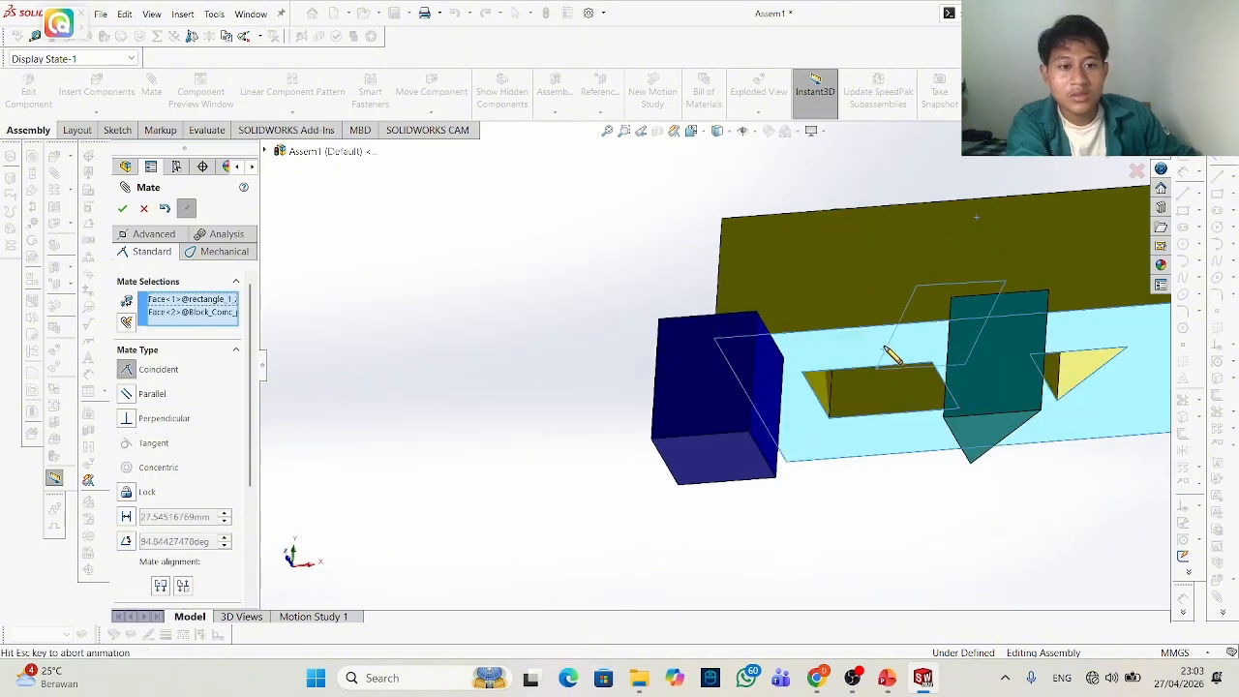
pyautogui.press('Return')
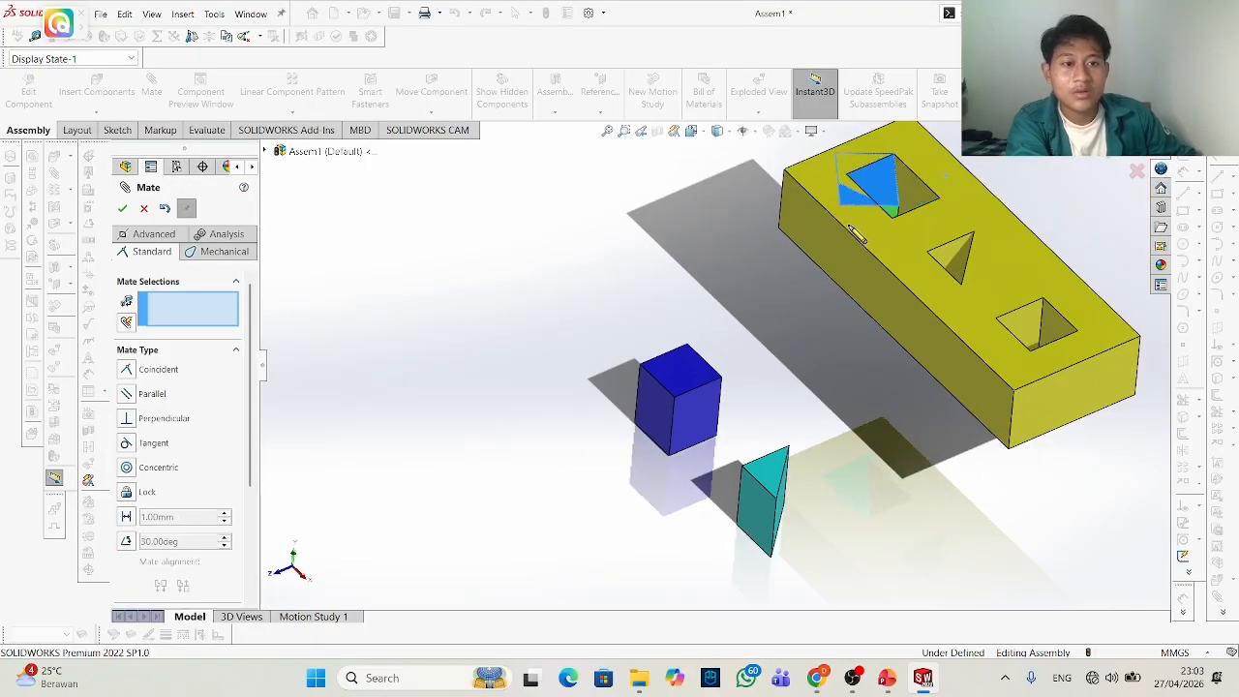
# Mate another vertex of the green rectangle part coincident with the rectangular hole's front corner and finish mating.
pyautogui.scroll(-3, 852, 250)
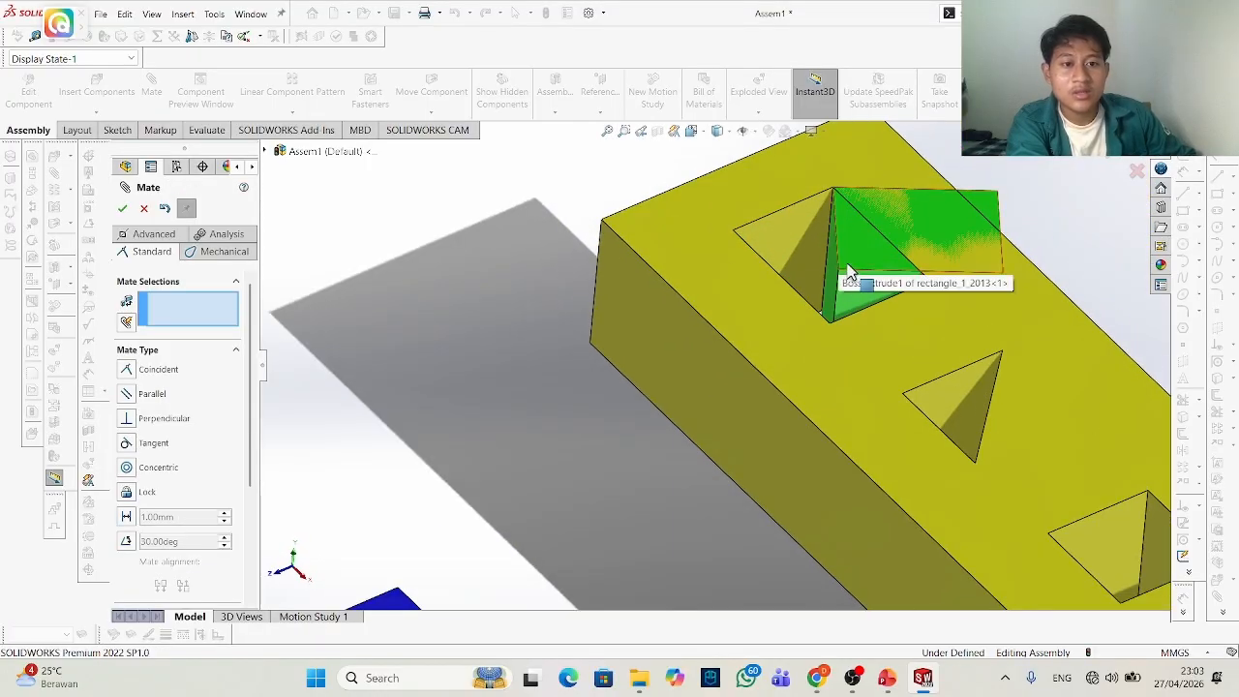
pyautogui.moveTo(848, 272); pyautogui.dragTo(1109, 219)
pyautogui.click(1030, 242)
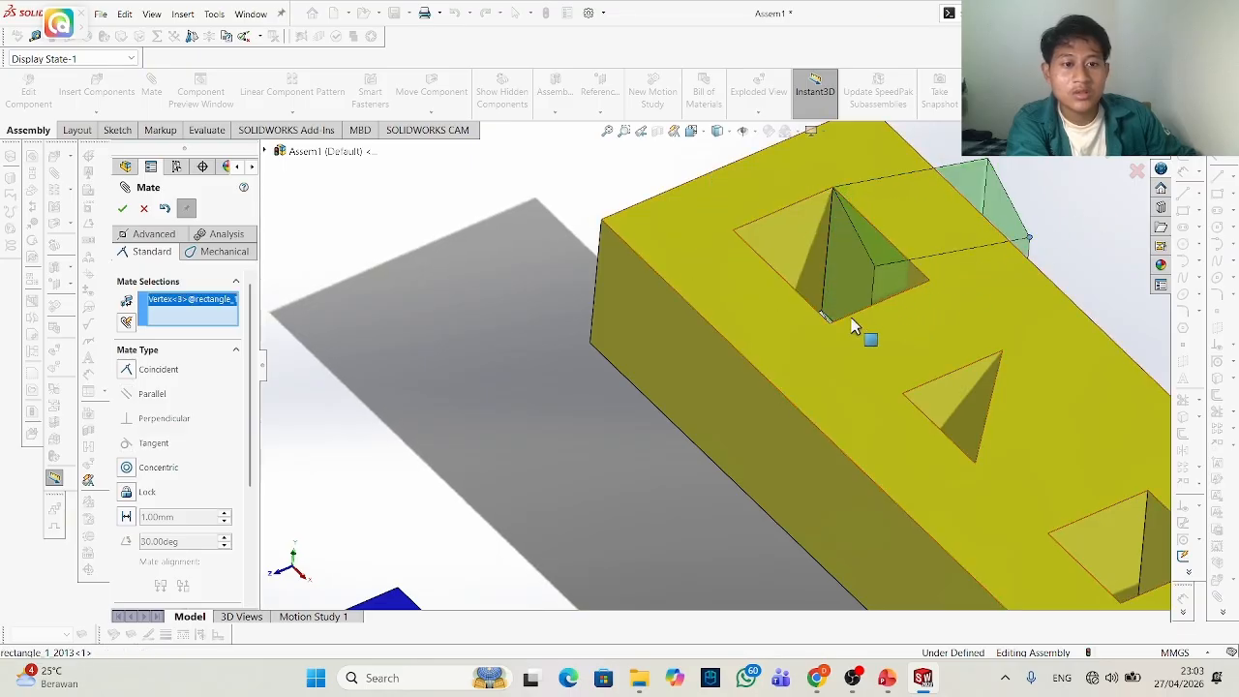
pyautogui.click(828, 322)
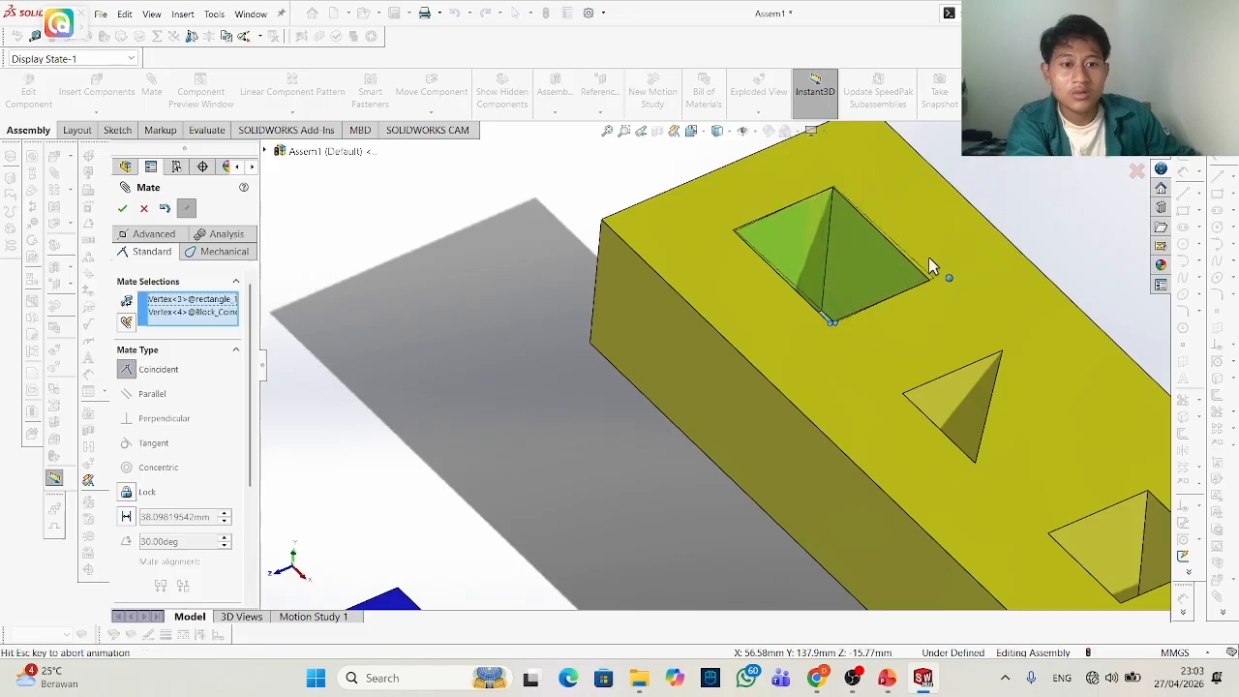
pyautogui.click(1091, 163)
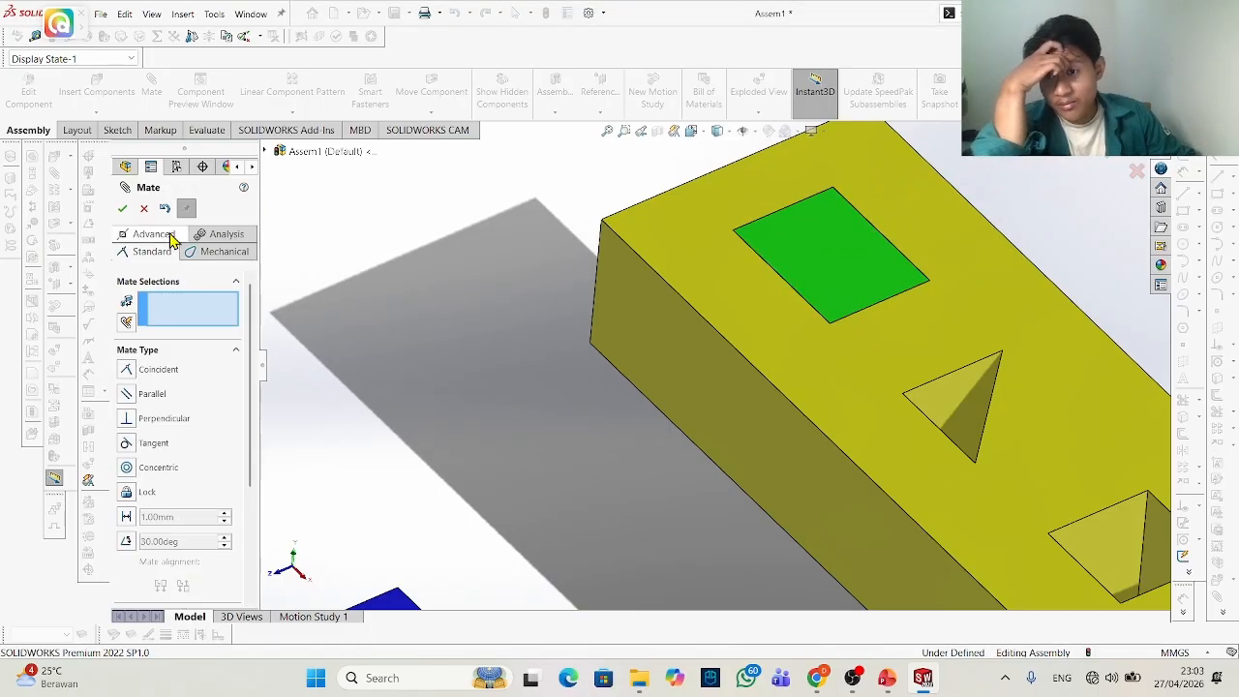
pyautogui.click(122, 209)
# Check that the green rectangle part is locked in its hole by trying to move it and inspecting the underside.
pyautogui.click(800, 290)
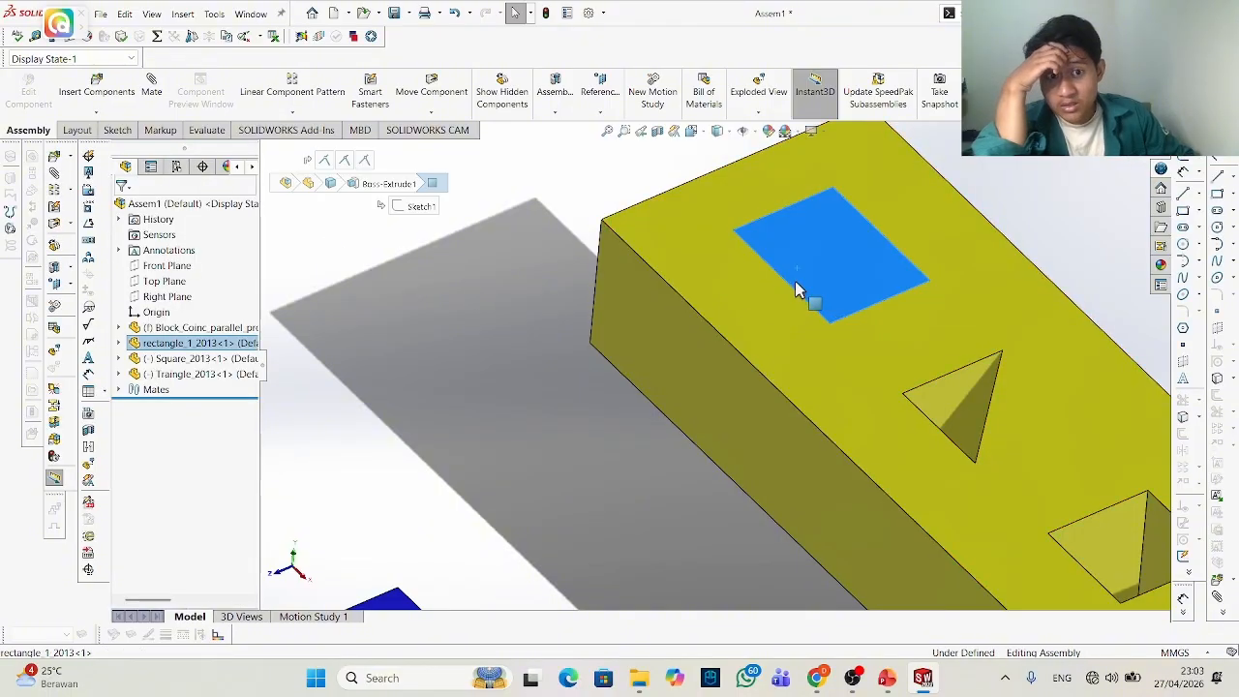
pyautogui.moveTo(799, 291); pyautogui.dragTo(719, 322)
pyautogui.moveTo(717, 322); pyautogui.dragTo(747, 448, button='middle')
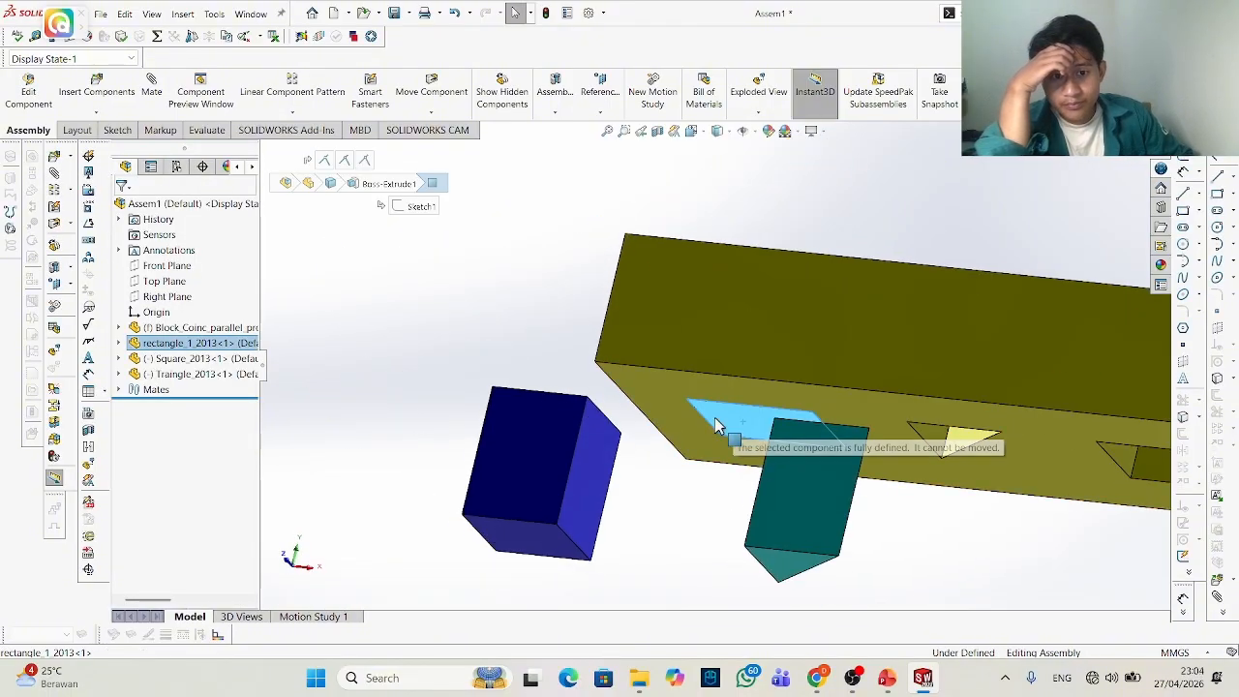
# Add a coincident mate between the cyan triangle part's top vertex and the matching corner of the triangular hole.
pyautogui.moveTo(827, 240); pyautogui.dragTo(461, 385, button='middle')
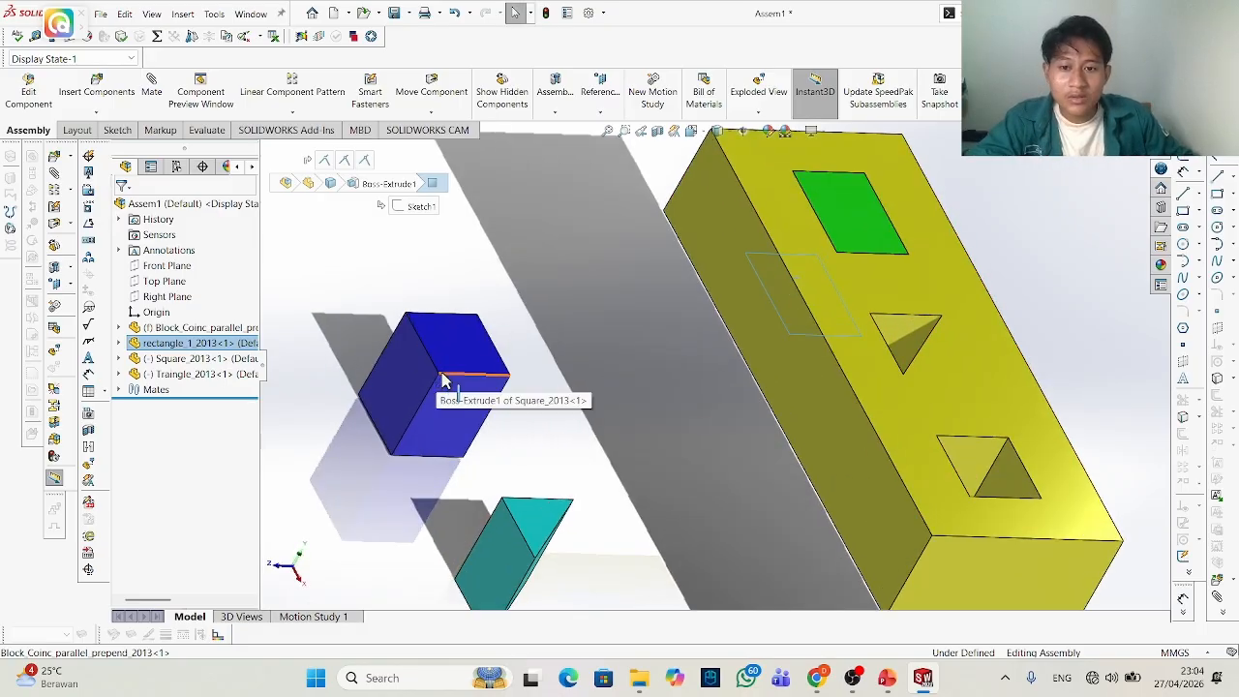
pyautogui.click(502, 498)
pyautogui.click(873, 320)
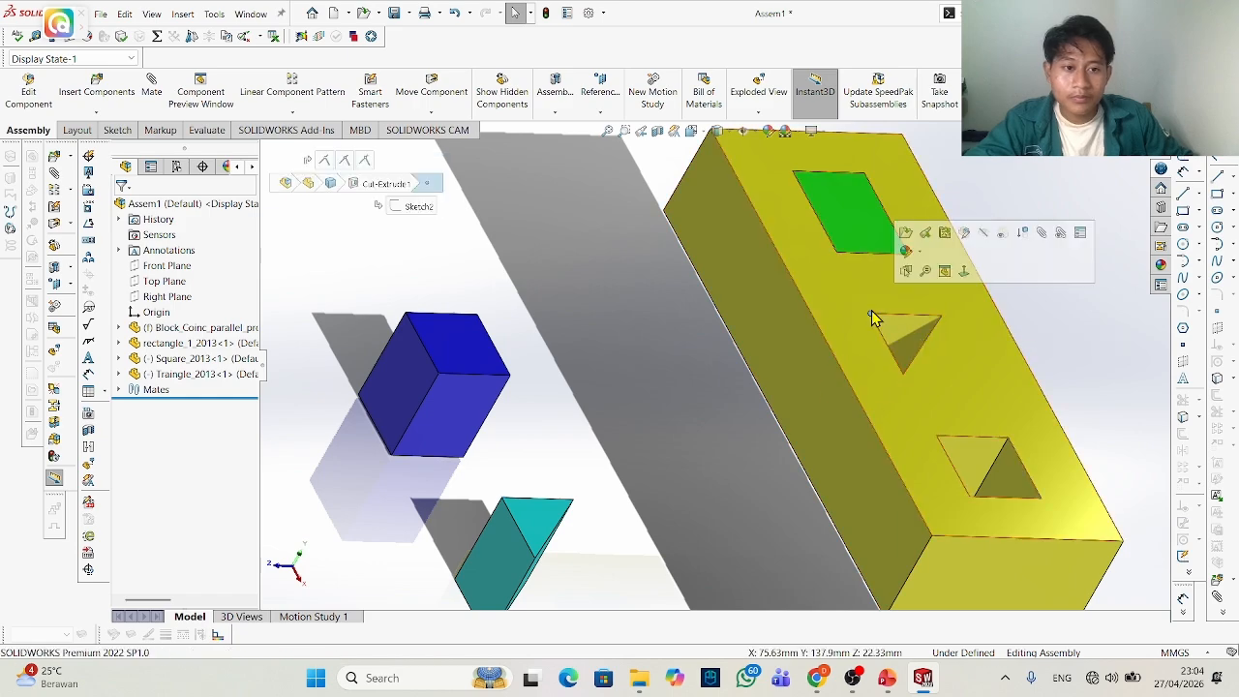
pyautogui.click(347, 160)
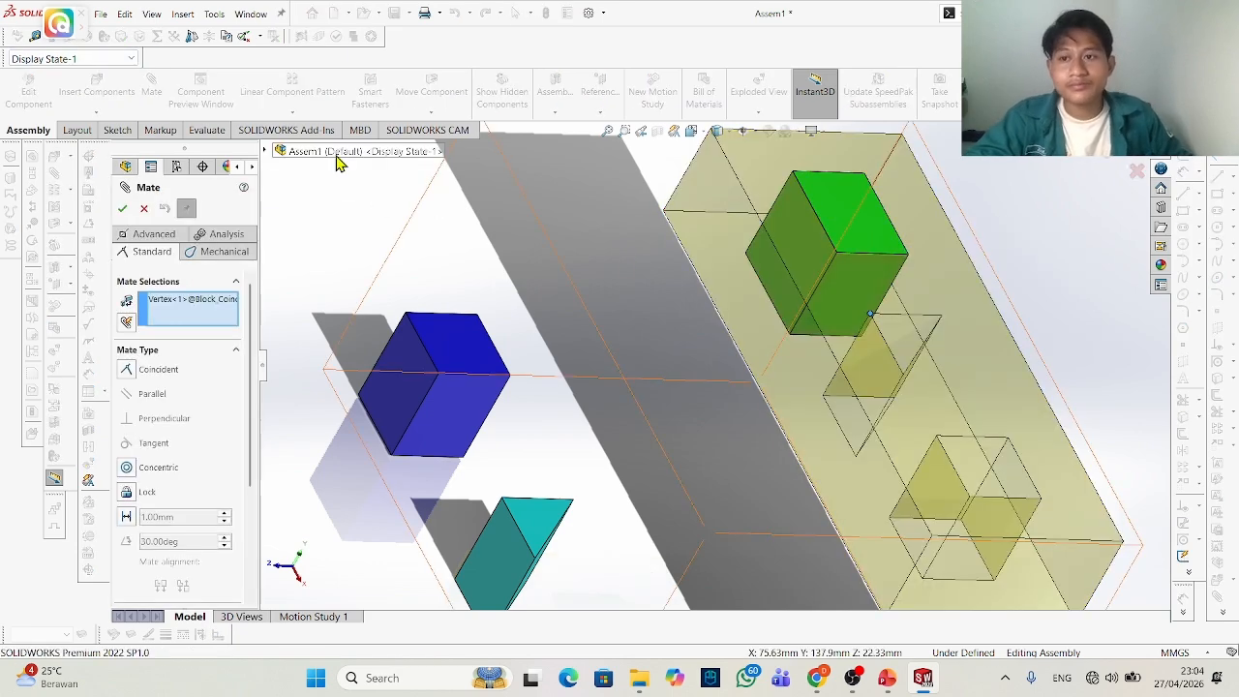
pyautogui.click(499, 501)
pyautogui.scroll(-3, 937, 335)
pyautogui.click(1135, 147)
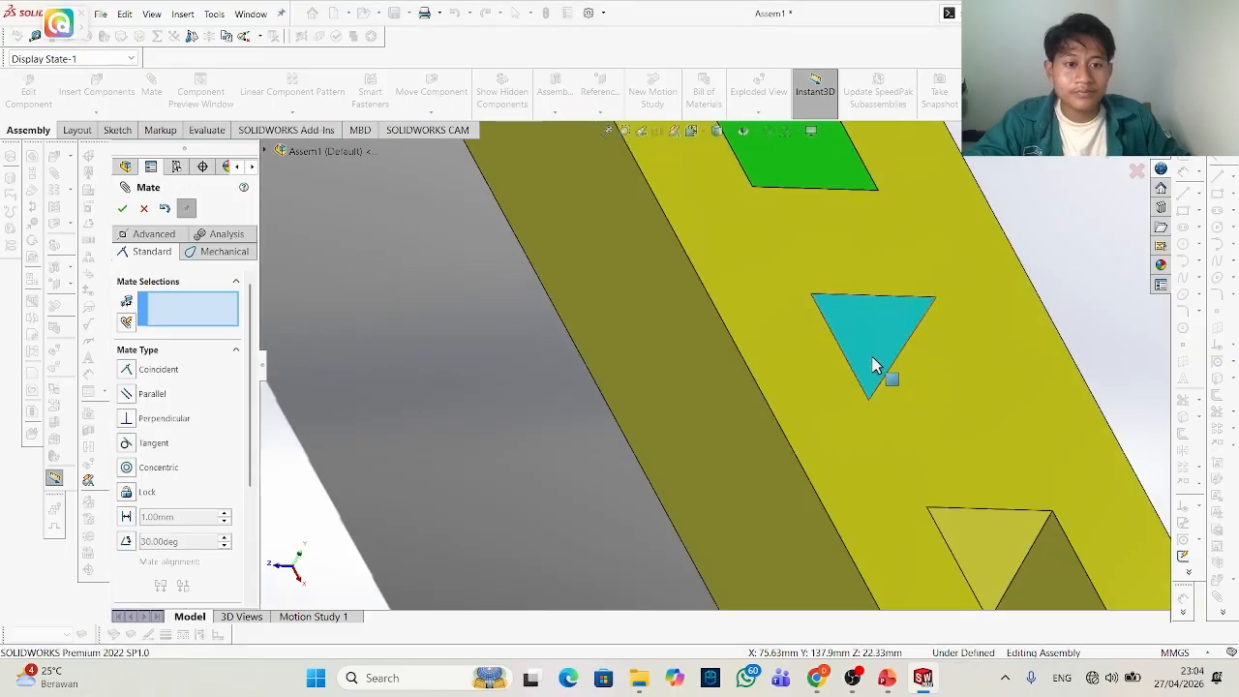
# Swing the cyan triangle part out of its hole and mate its end face coincident with the block's underside.
pyautogui.moveTo(873, 366); pyautogui.dragTo(704, 155)
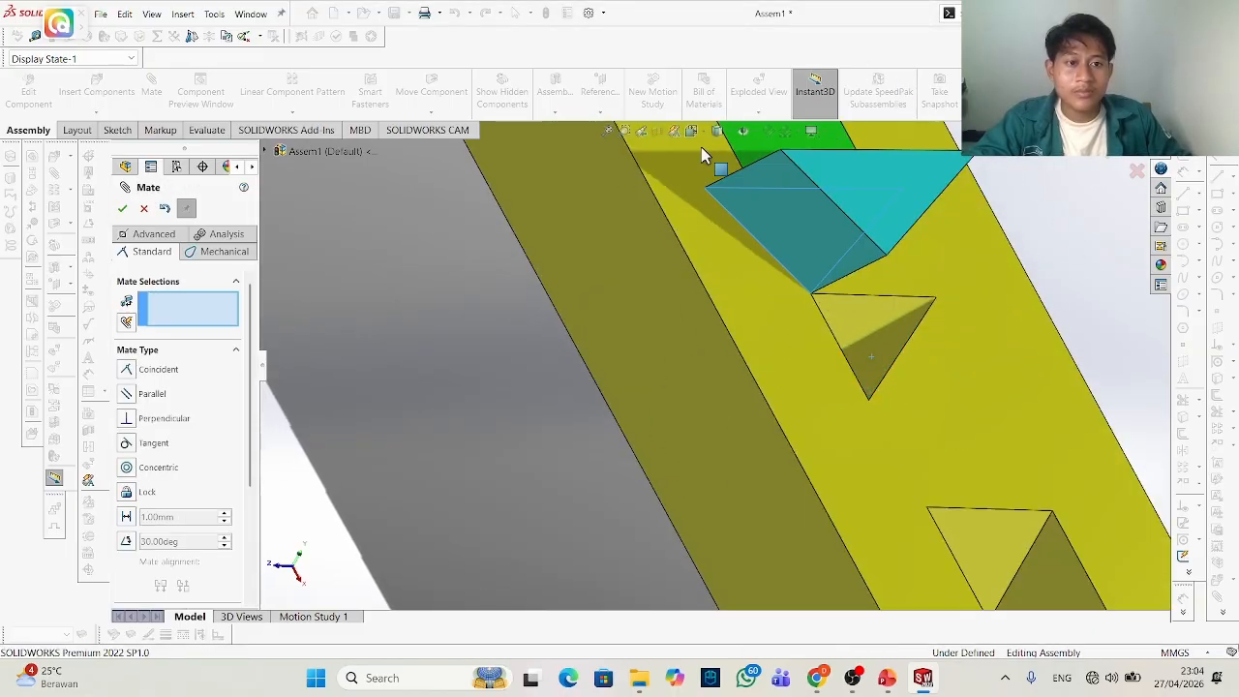
pyautogui.click(860, 193)
pyautogui.moveTo(866, 362); pyautogui.dragTo(907, 281, button='middle')
pyautogui.click(913, 277)
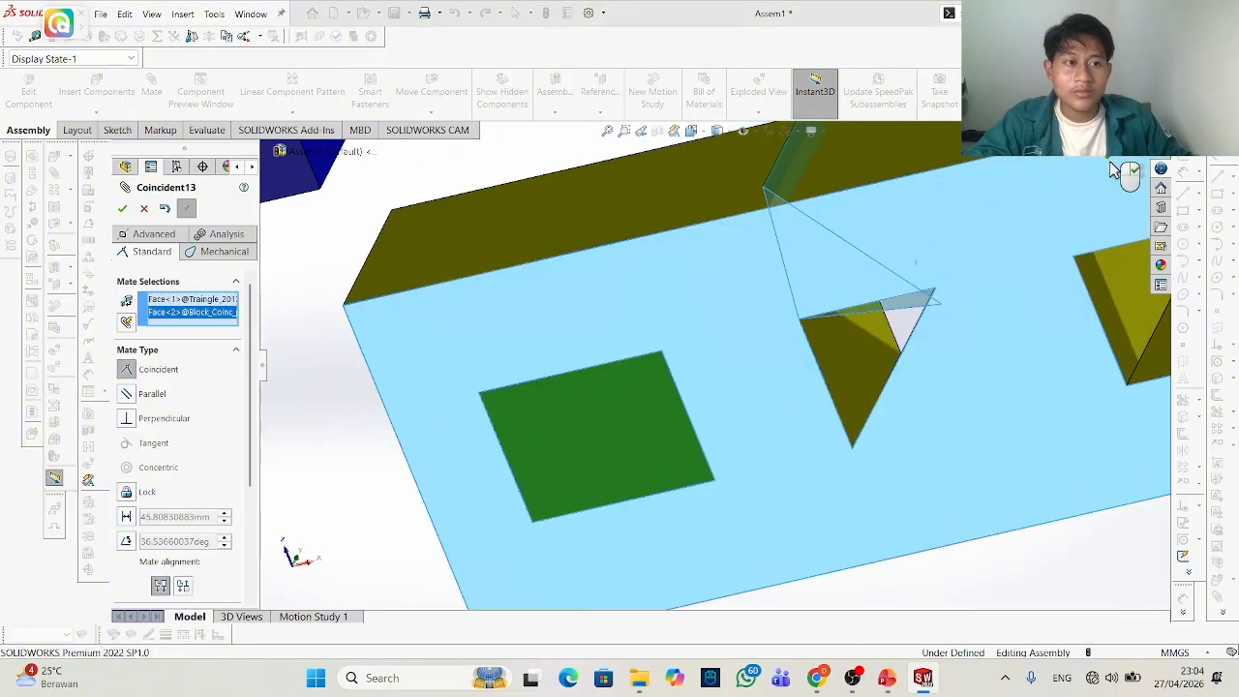
pyautogui.click(1133, 171)
pyautogui.scroll(6, 775, 302)
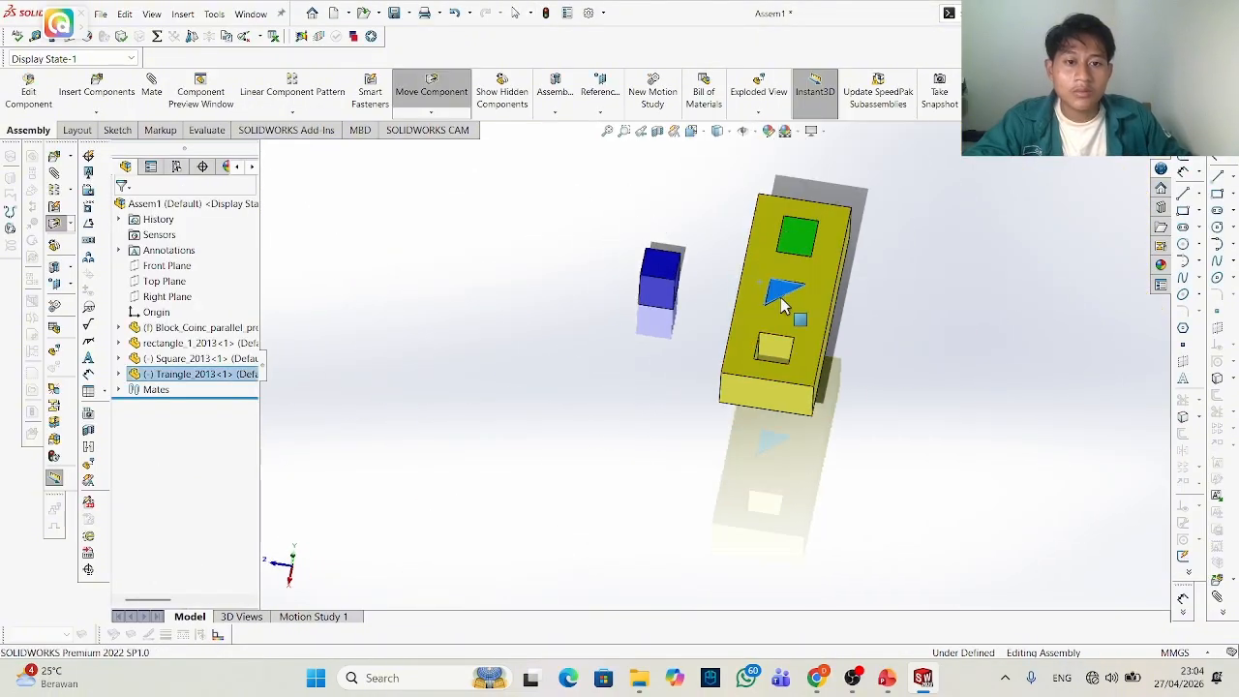
# Mate a second vertex of the cyan triangle part coincident with the matching corner of the triangular hole.
pyautogui.scroll(-5, 728, 301)
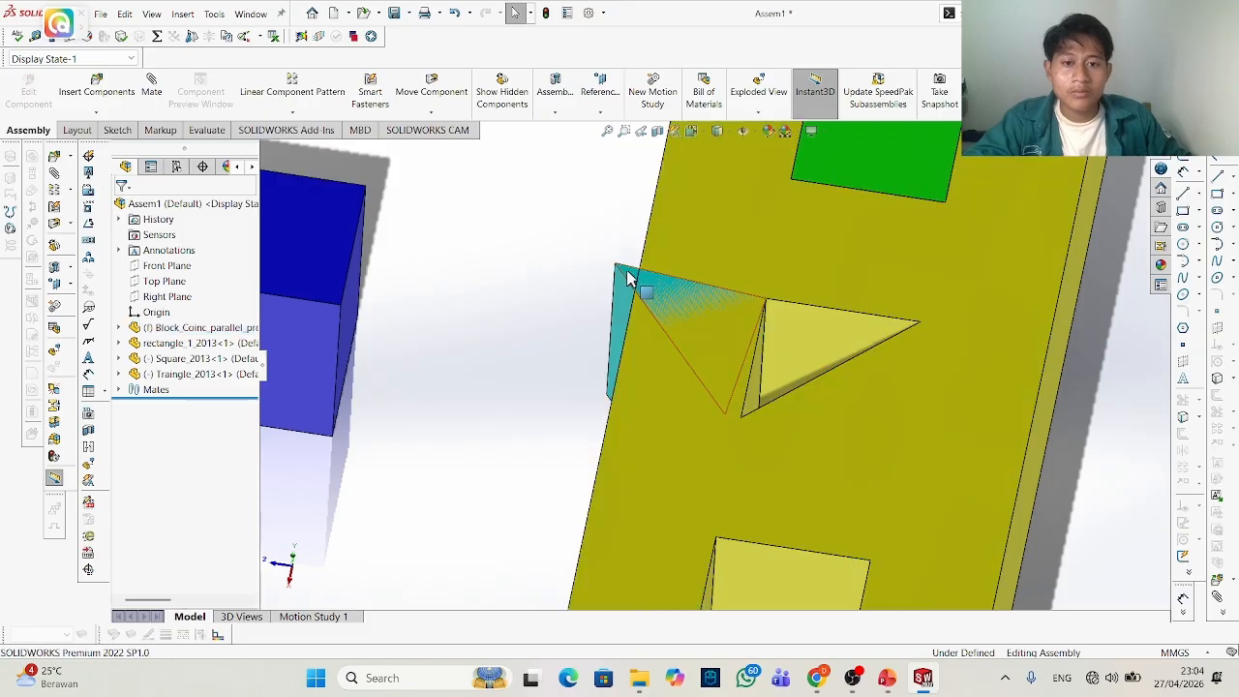
pyautogui.moveTo(699, 101); pyautogui.dragTo(909, 255)
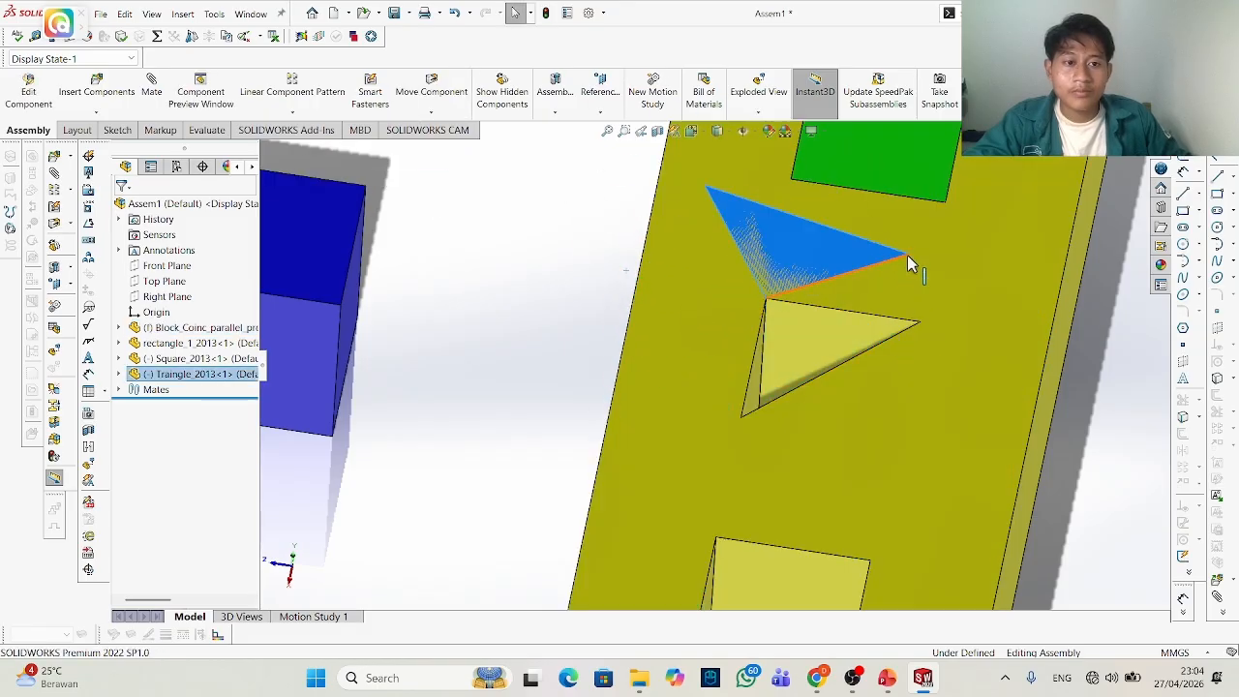
pyautogui.click(912, 262)
pyautogui.keyDown('ctrl'); pyautogui.click(742, 419); pyautogui.keyUp('ctrl')
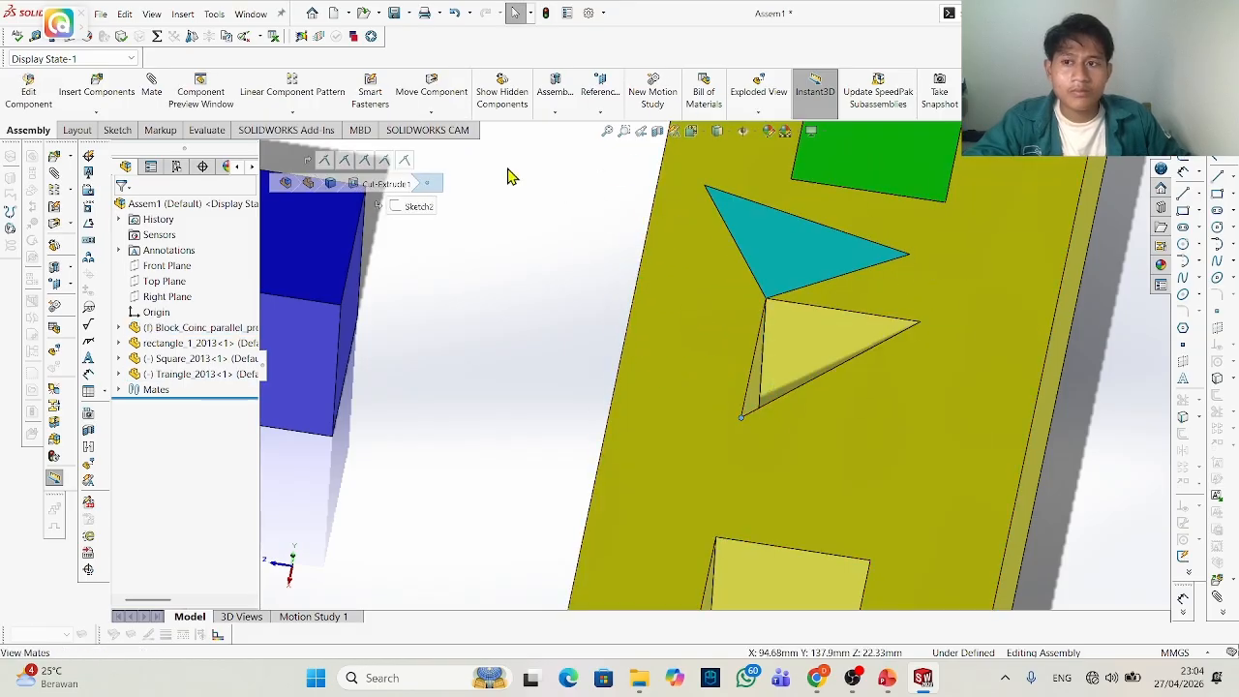
pyautogui.click(154, 89)
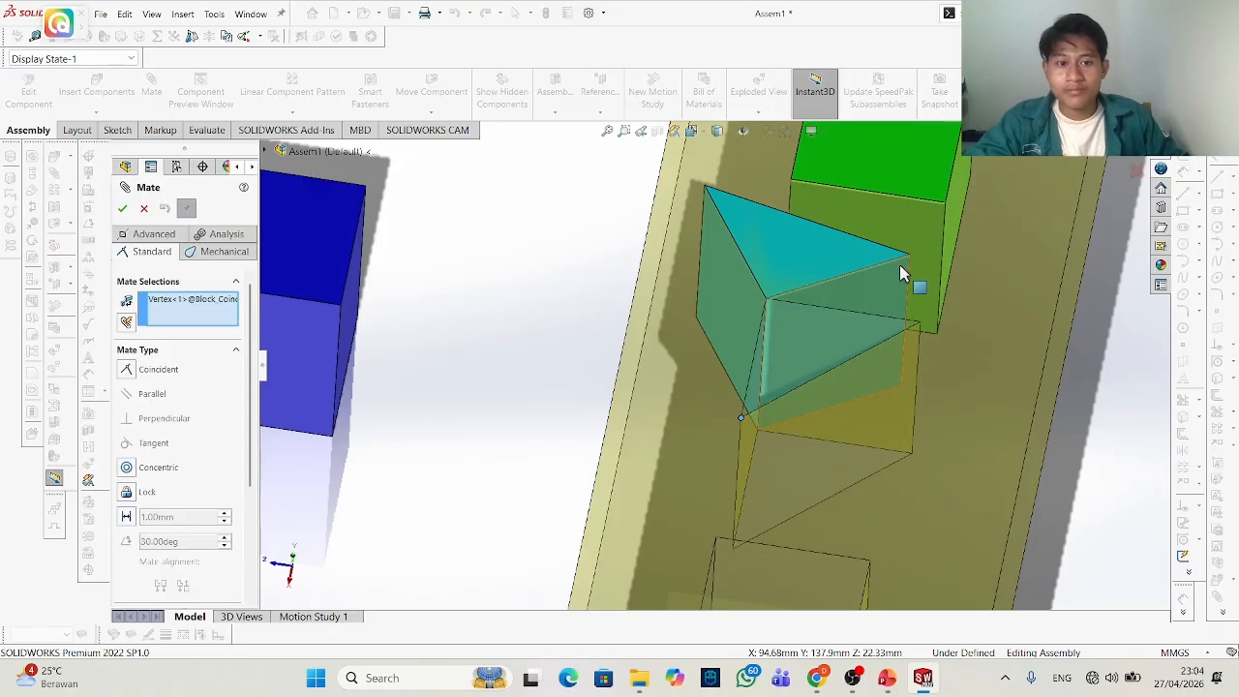
pyautogui.rightClick(163, 299)
pyautogui.click(202, 308)
pyautogui.moveTo(907, 254); pyautogui.dragTo(842, 322)
pyautogui.click(889, 389)
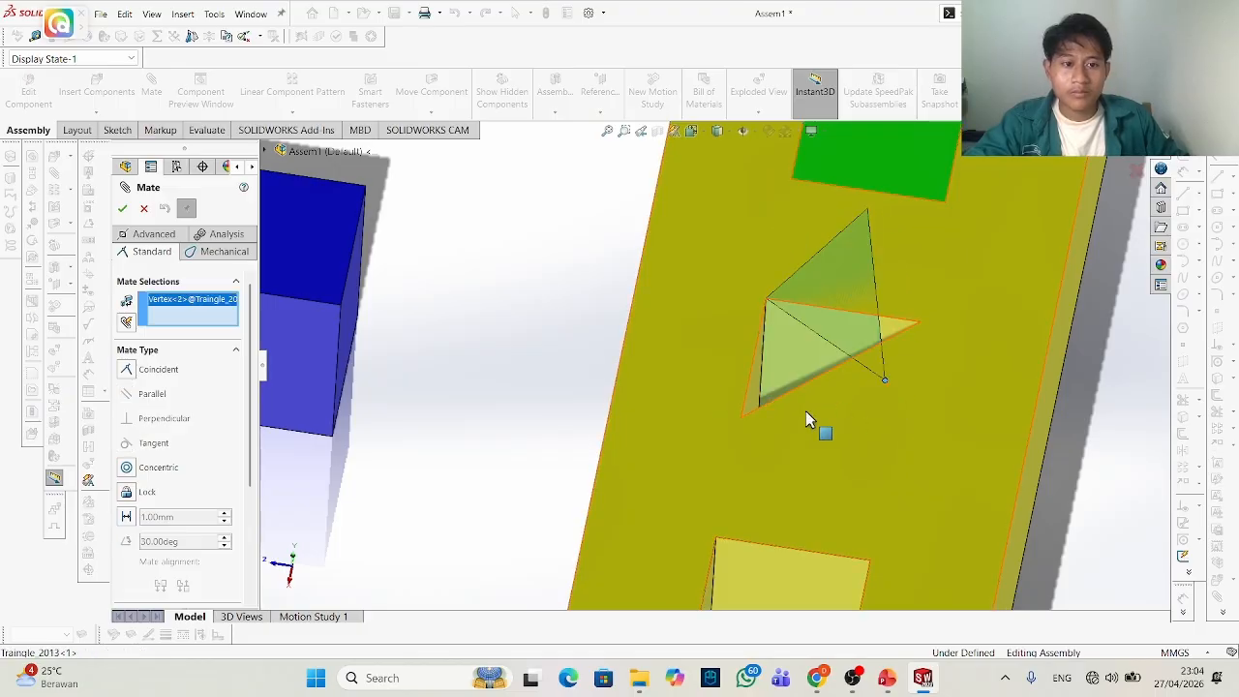
pyautogui.click(743, 420)
pyautogui.click(1154, 215)
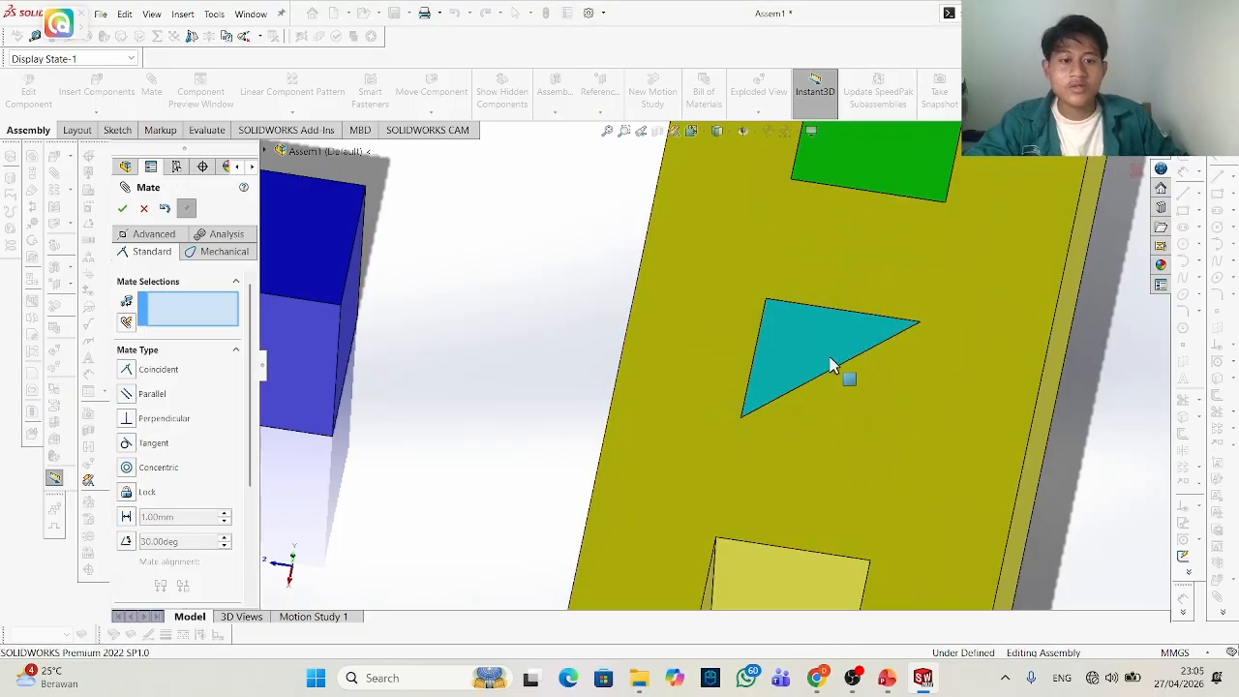
# Mate the blue square part's top face coincident with the block's top face.
pyautogui.moveTo(830, 363); pyautogui.dragTo(542, 412, button='middle')
pyautogui.scroll(5, 686, 459)
pyautogui.click(523, 395)
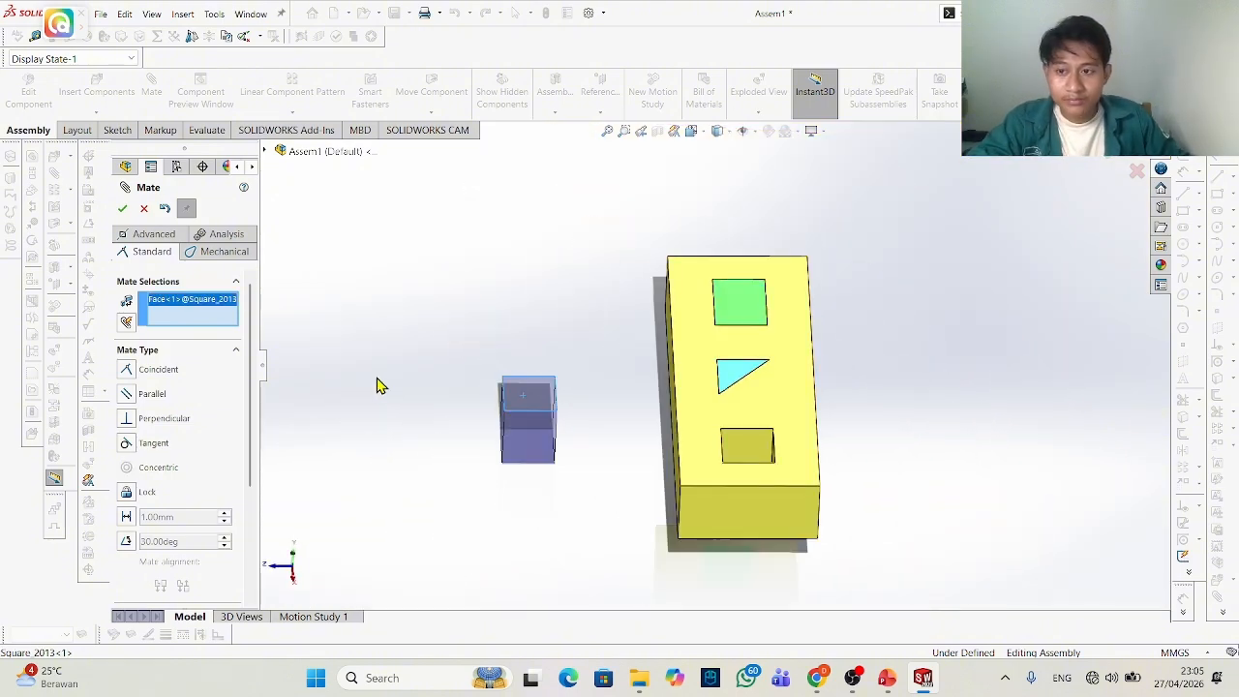
pyautogui.click(745, 419)
pyautogui.scroll(-4, 470, 354)
pyautogui.press('Return')
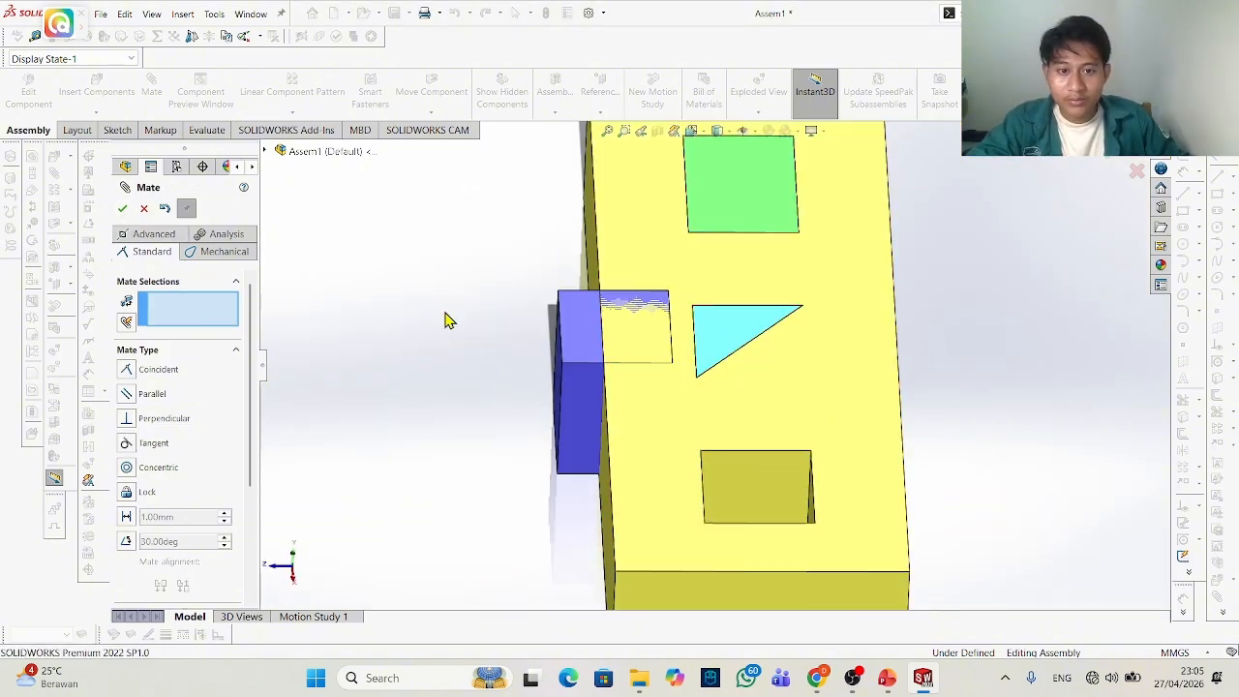
# Mate the blue square part's bottom end face coincident with the block's underside.
pyautogui.moveTo(774, 475); pyautogui.dragTo(590, 376, button='middle')
pyautogui.click(590, 376)
pyautogui.click(819, 464)
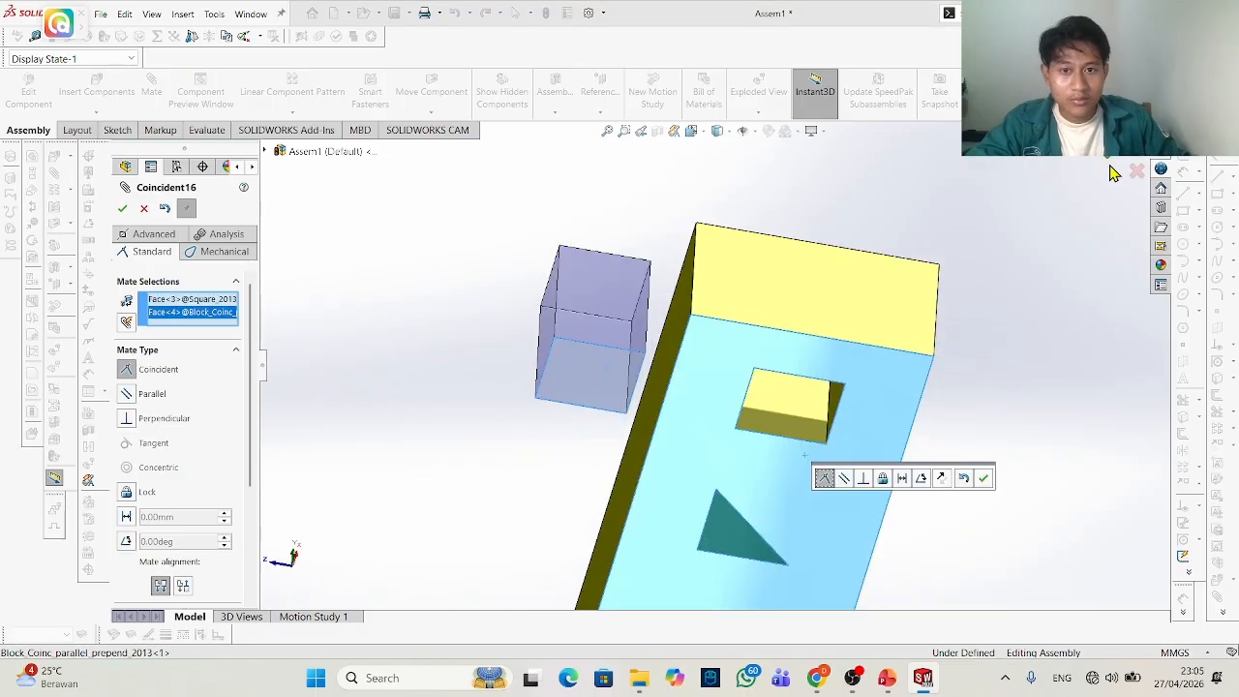
pyautogui.press('Return')
pyautogui.click(732, 372)
pyautogui.click(720, 389)
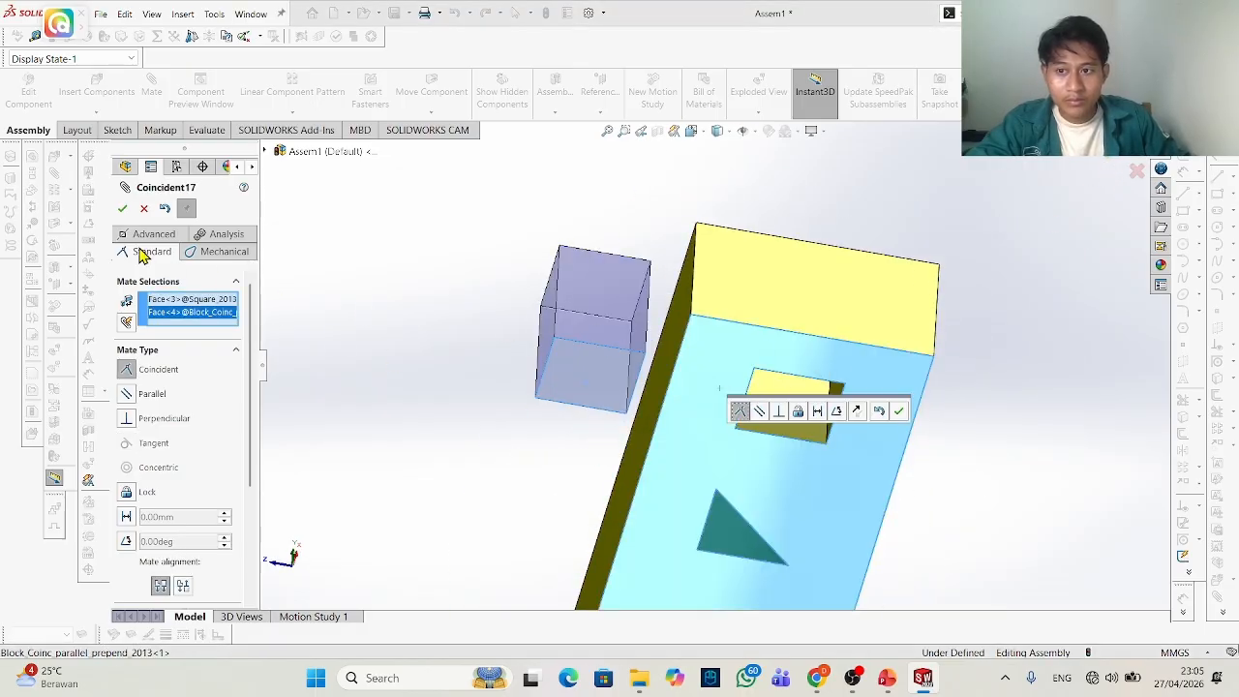
pyautogui.press('Return')
# Mate a top vertex of the blue square part coincident with the square hole's front corner.
pyautogui.moveTo(700, 386); pyautogui.dragTo(661, 473, button='middle')
pyautogui.click(671, 454)
pyautogui.click(930, 366)
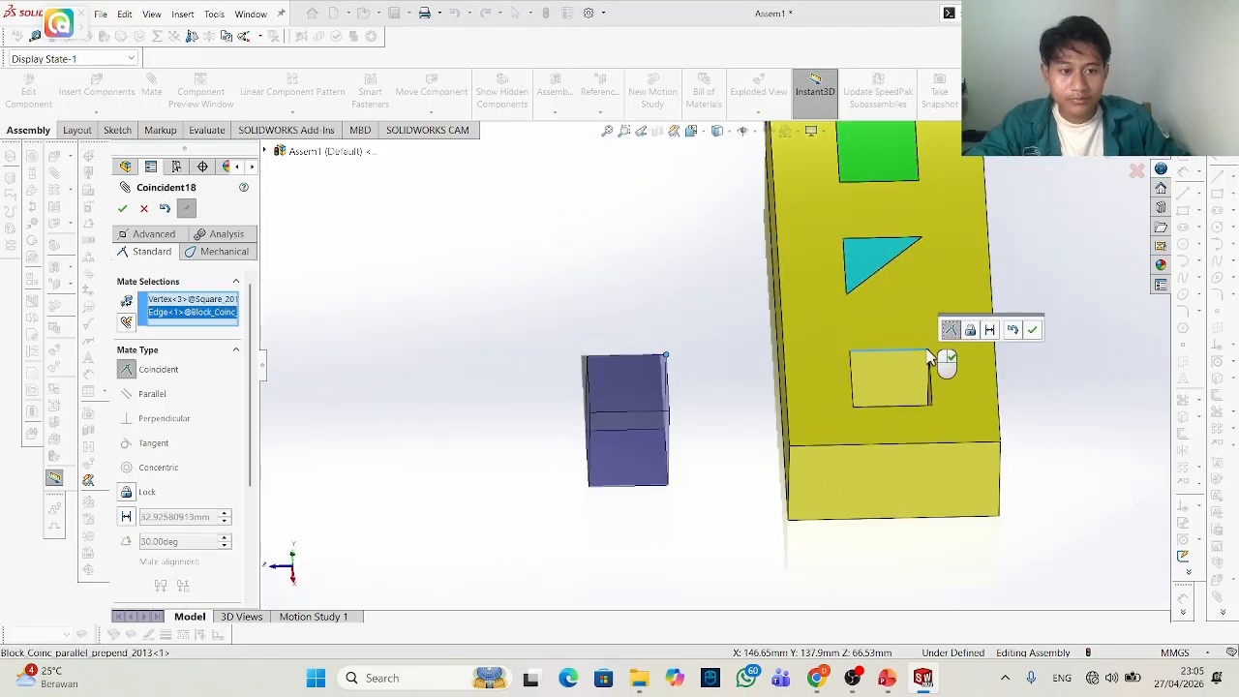
pyautogui.rightClick(176, 320)
pyautogui.click(198, 323)
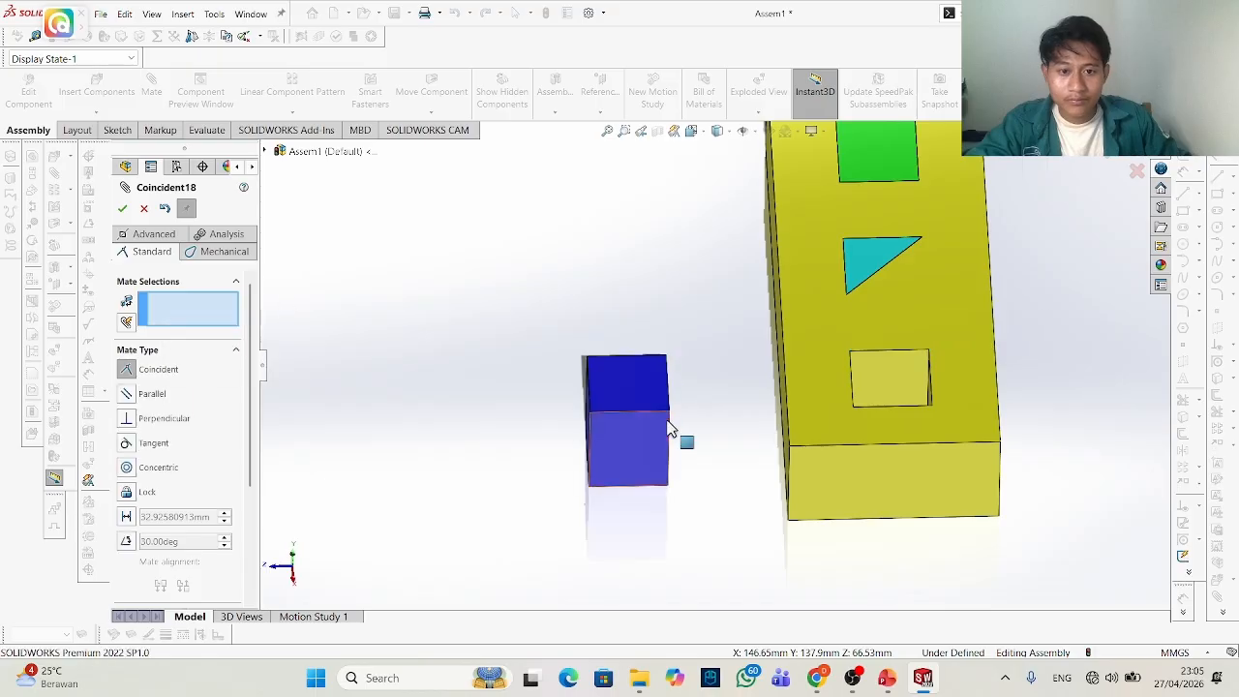
pyautogui.click(671, 418)
pyautogui.click(935, 416)
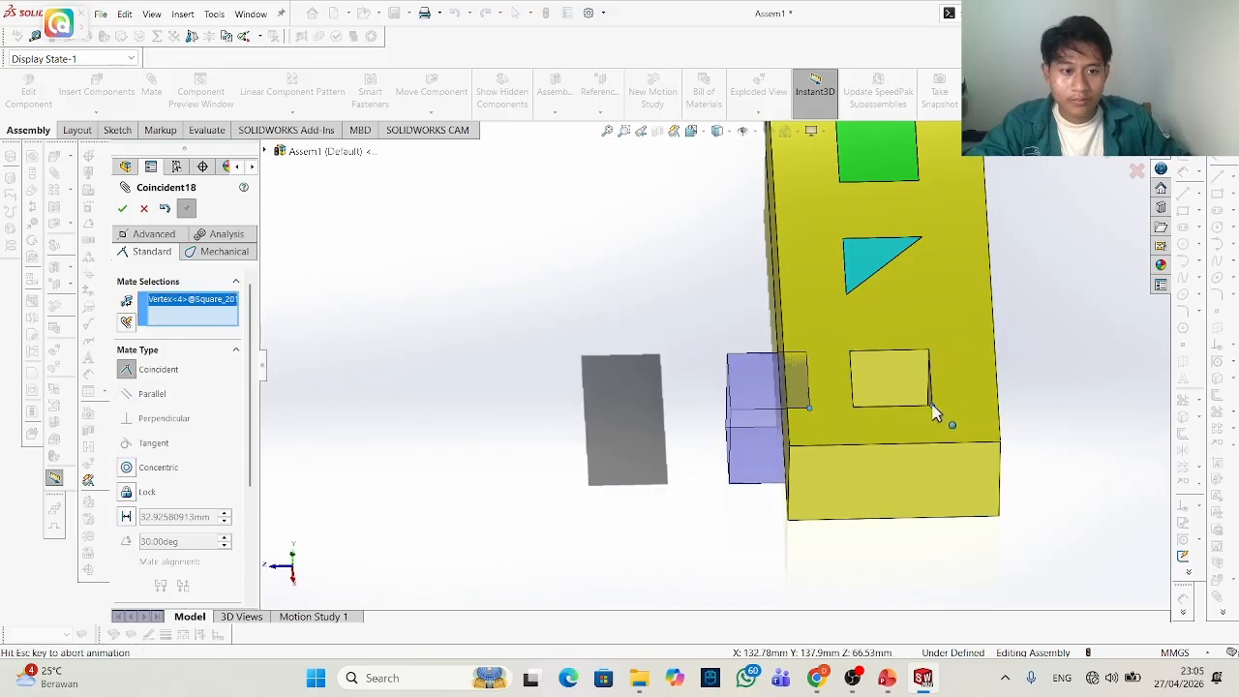
pyautogui.click(948, 429)
pyautogui.scroll(-5, 884, 387)
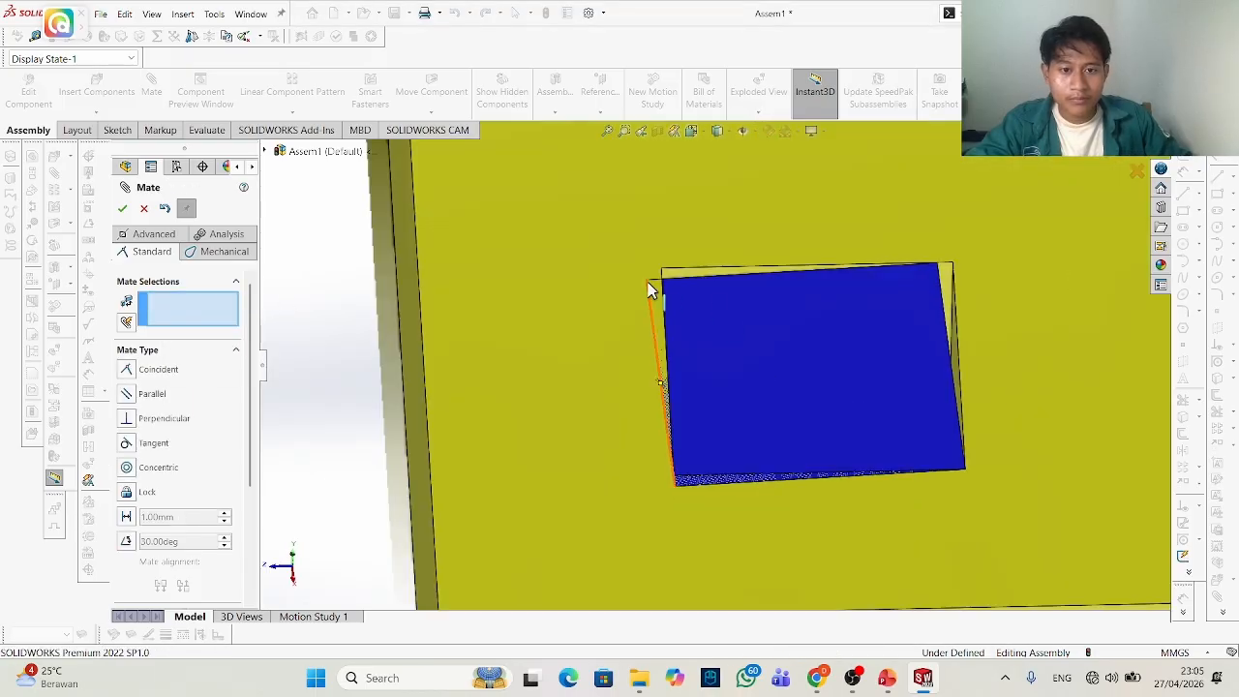
# Try to mate another top vertex of the blue square part to the hole's opposite corner and leave mating.
pyautogui.click(646, 280)
pyautogui.click(661, 268)
pyautogui.click(1110, 158)
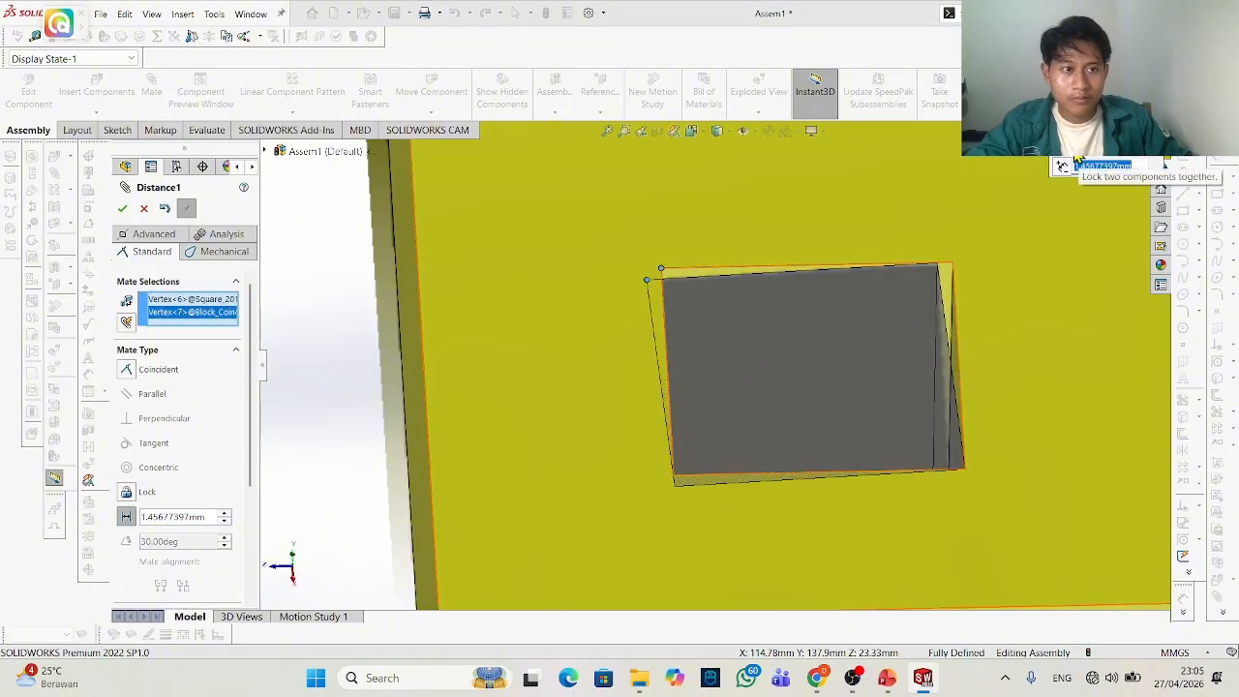
pyautogui.click(1065, 157)
pyautogui.rightClick(191, 306)
pyautogui.click(242, 307)
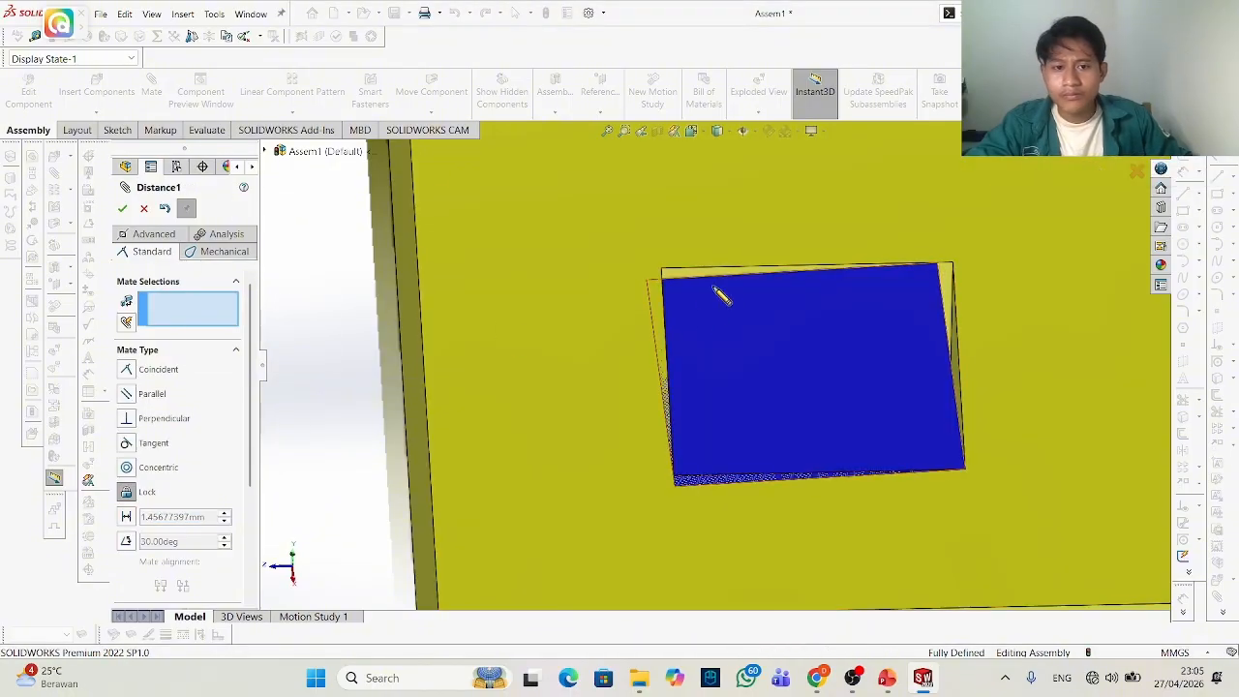
pyautogui.click(1136, 171)
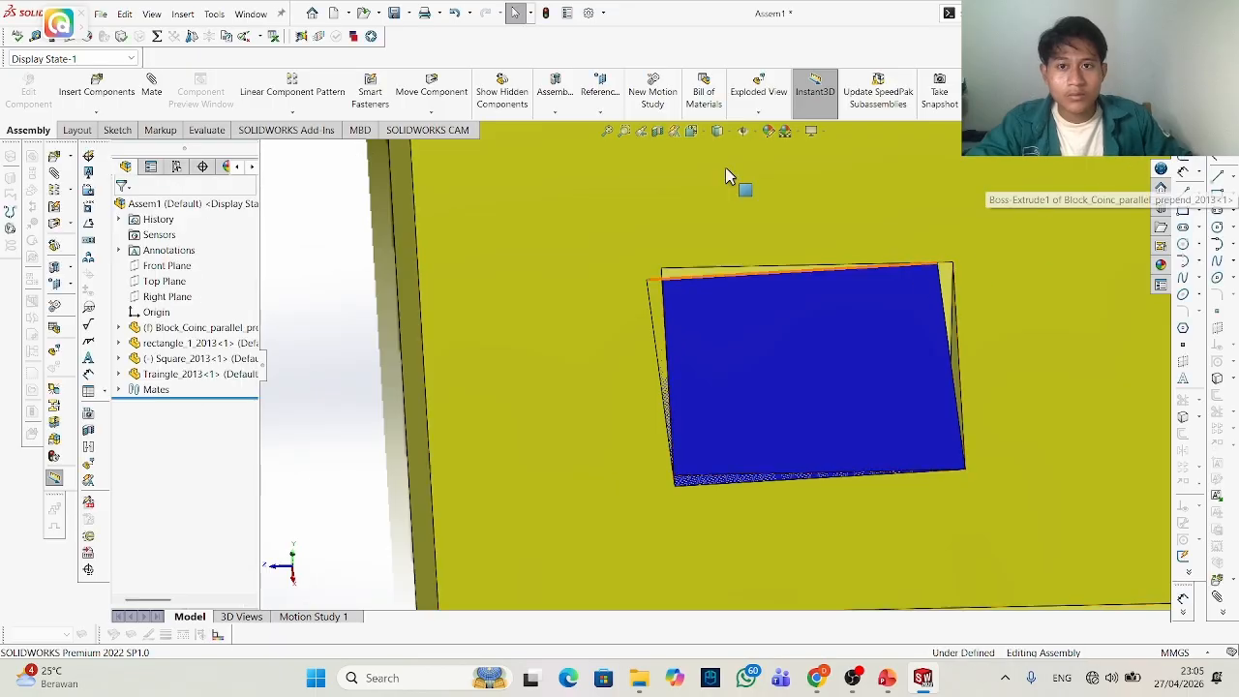
# Undo the last group of mates added to the triangle and square parts.
pyautogui.click(454, 14)
pyautogui.click(454, 13)
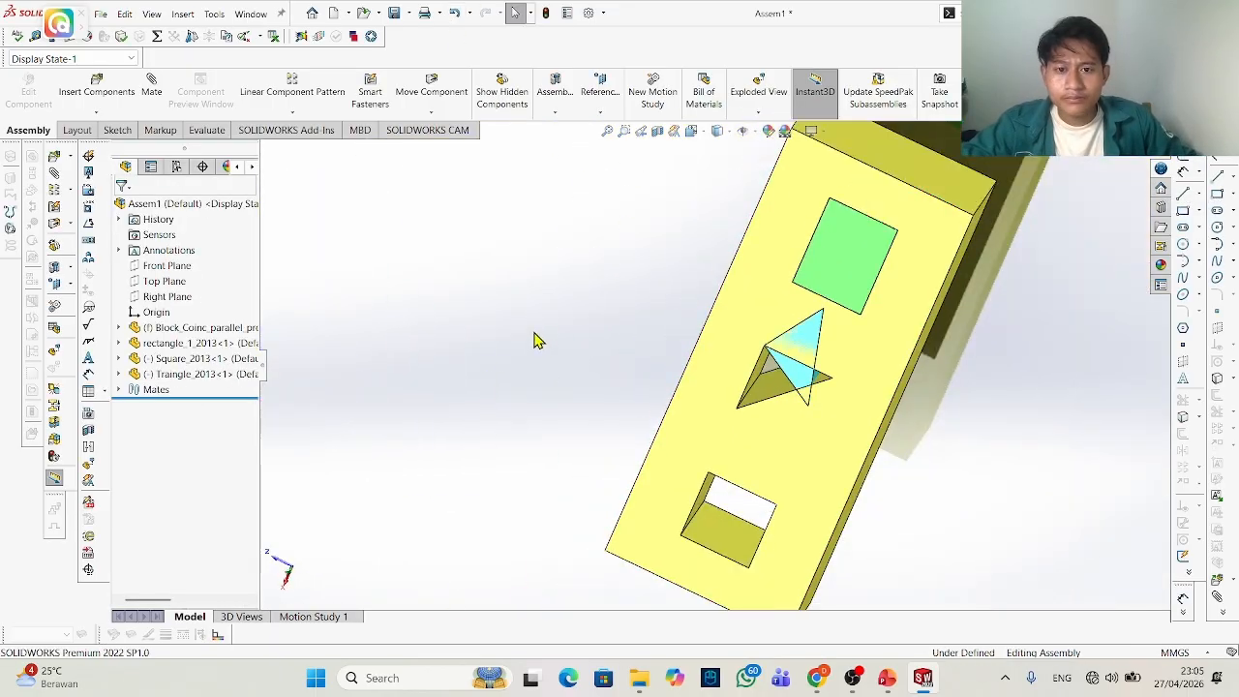
pyautogui.scroll(4, 534, 340)
pyautogui.moveTo(542, 328); pyautogui.dragTo(571, 262, button='middle')
# Swing the cyan triangle part about its mated corner and re-create the coincident mate between its free vertex and the triangular hole's corner.
pyautogui.moveTo(780, 319); pyautogui.dragTo(642, 222)
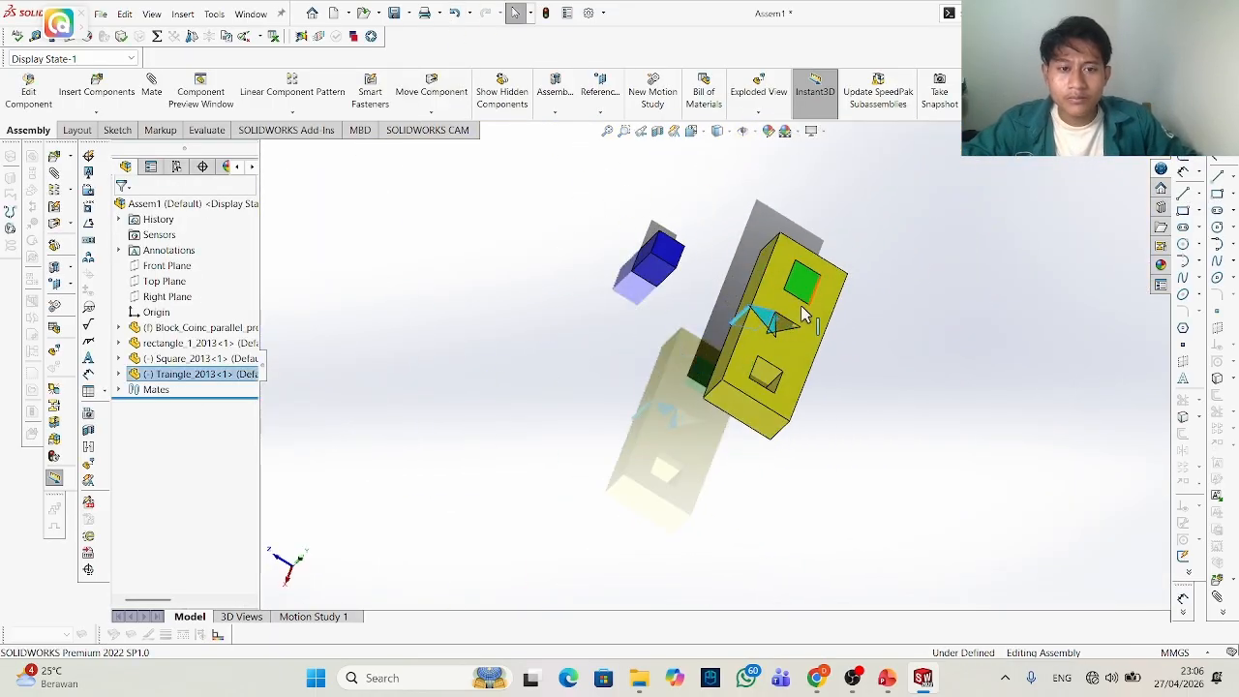
pyautogui.scroll(-6, 800, 310)
pyautogui.moveTo(705, 406); pyautogui.dragTo(866, 338)
pyautogui.scroll(-3, 787, 392)
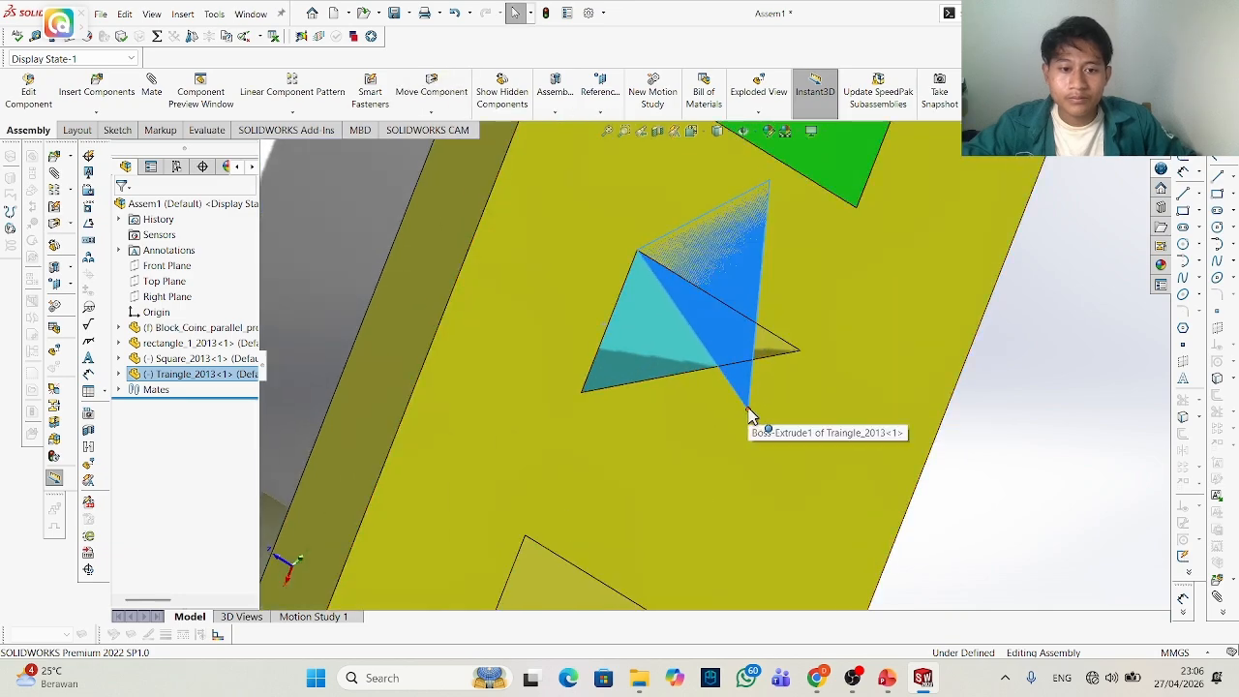
pyautogui.click(748, 410)
pyautogui.click(584, 393)
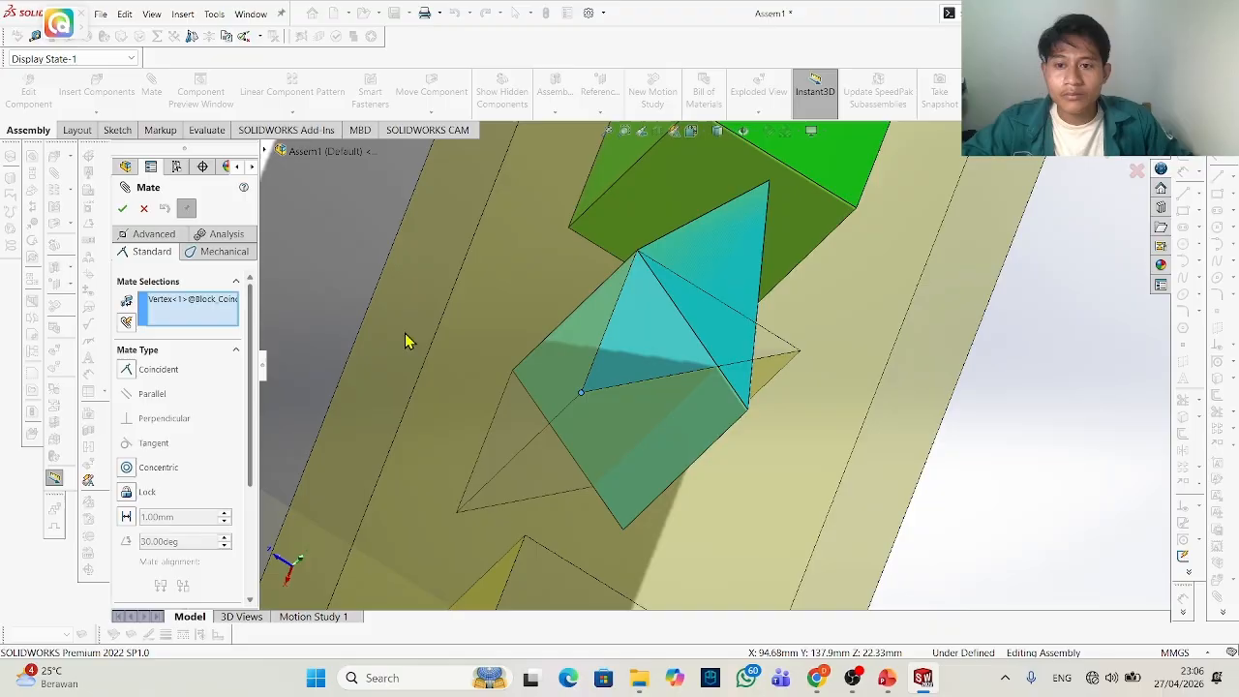
pyautogui.click(748, 412)
pyautogui.rightClick(747, 416)
pyautogui.scroll(6, 748, 418)
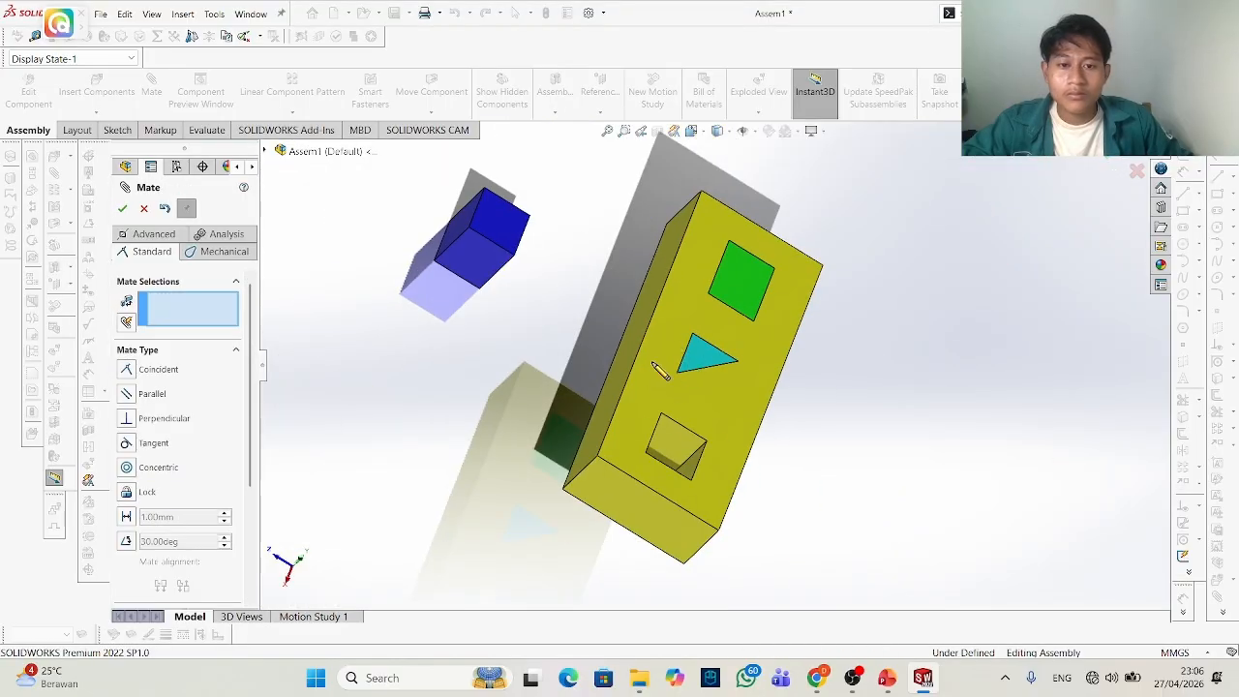
pyautogui.click(469, 228)
pyautogui.click(651, 459)
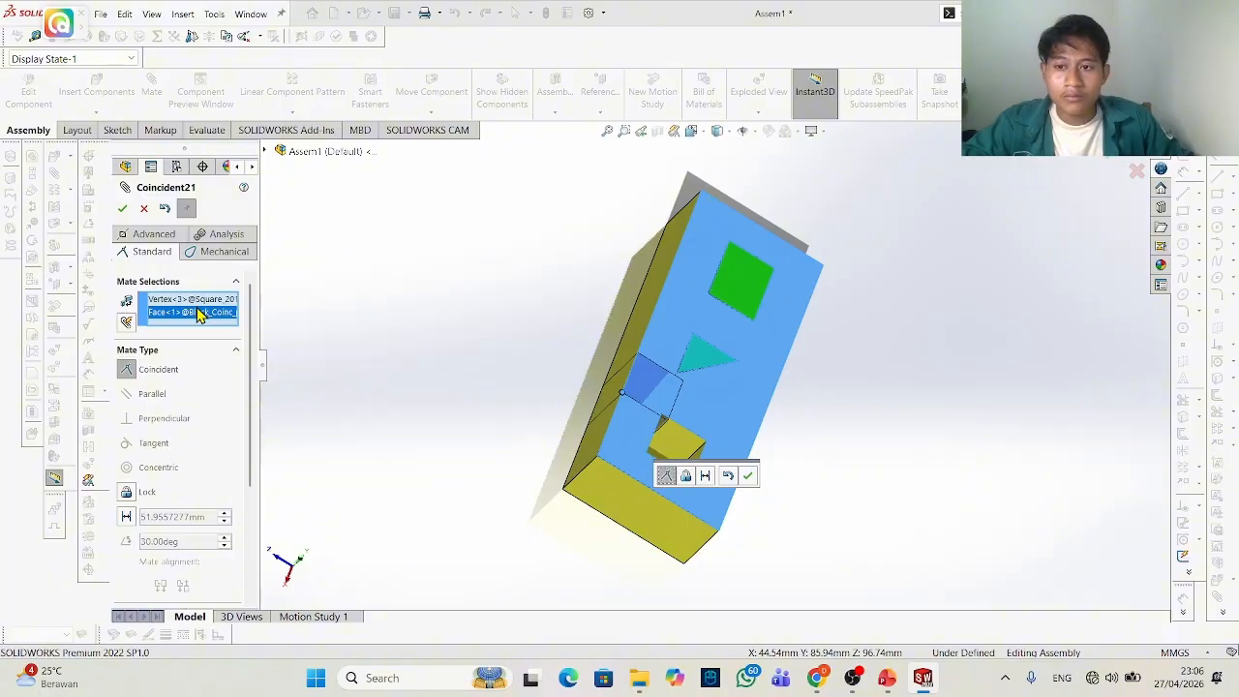
pyautogui.click(143, 209)
# Add a coincident mate between the square hole's corner vertex and the matching top vertex of the blue square part.
pyautogui.click(669, 451)
pyautogui.scroll(-5, 669, 452)
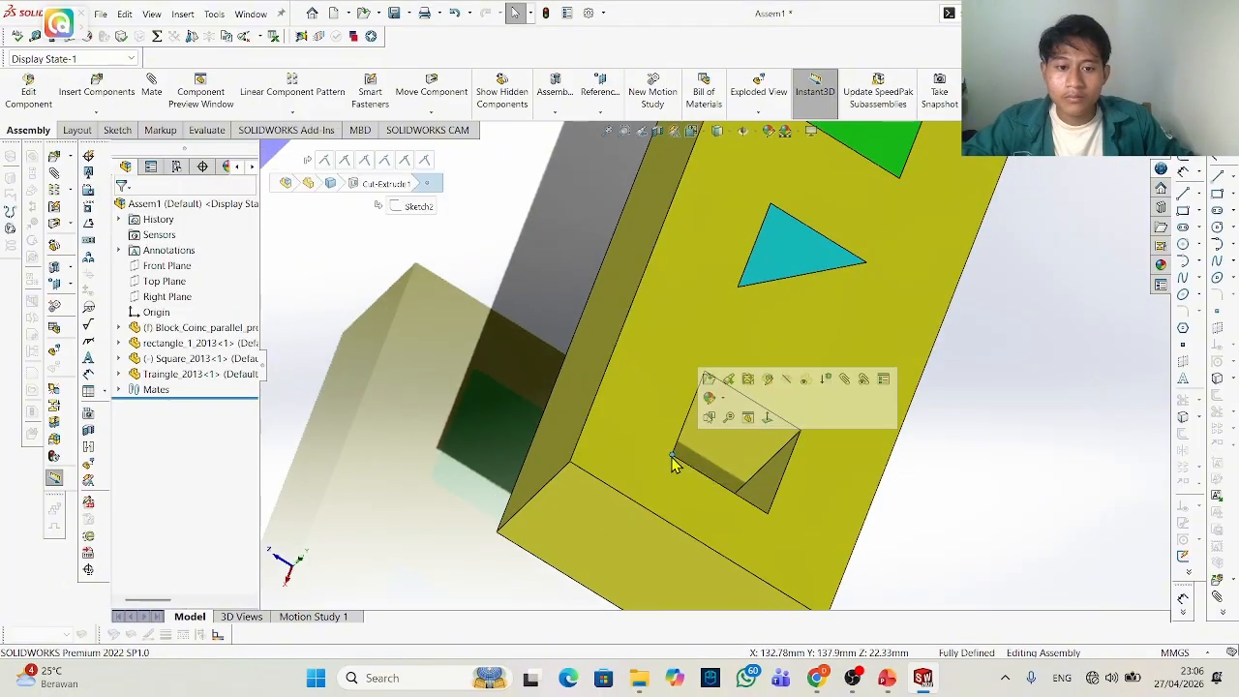
pyautogui.click(151, 87)
pyautogui.scroll(5, 460, 199)
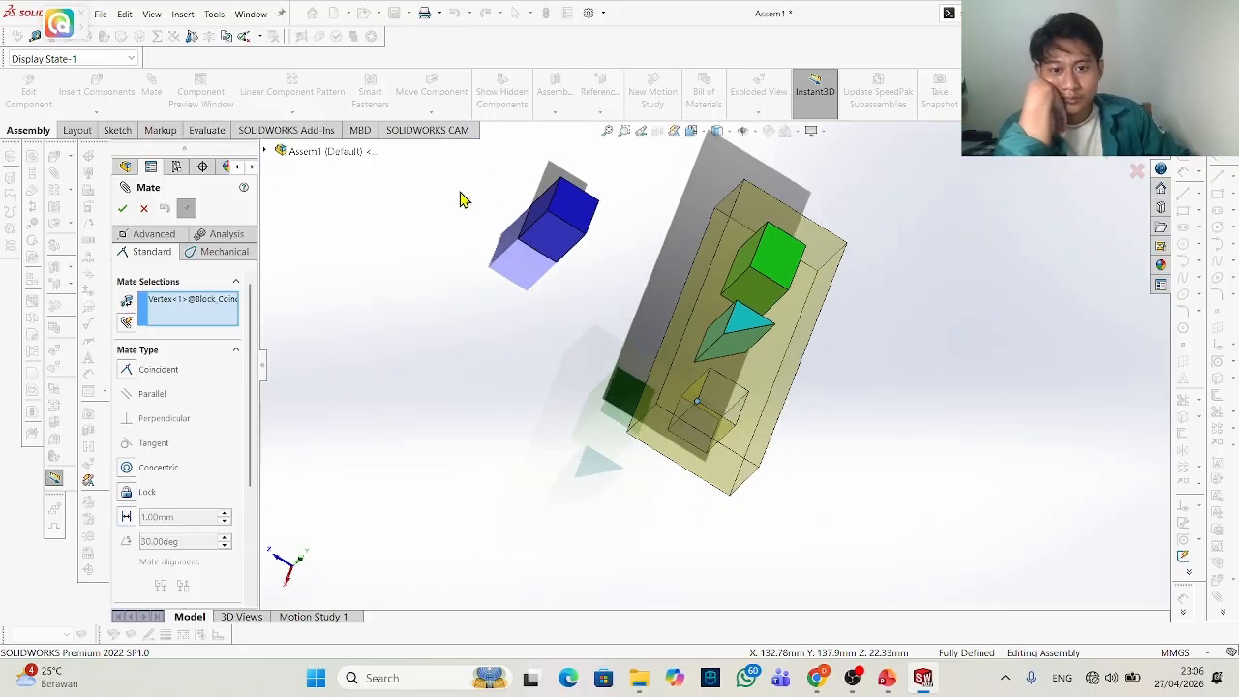
pyautogui.click(548, 211)
pyautogui.scroll(-4, 713, 399)
pyautogui.click(811, 407)
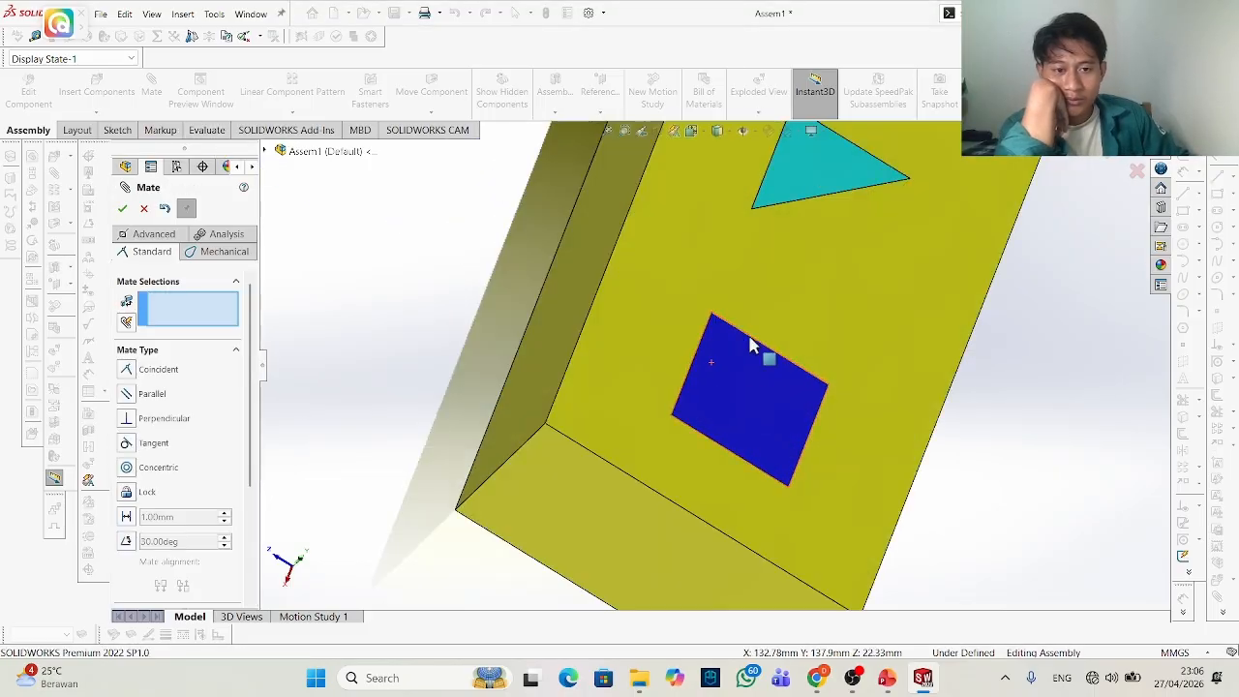
# Rotate the blue square part about its mated corner and mate its adjacent vertex coincident with the next corner of the square hole.
pyautogui.moveTo(761, 395); pyautogui.dragTo(824, 393)
pyautogui.click(795, 363)
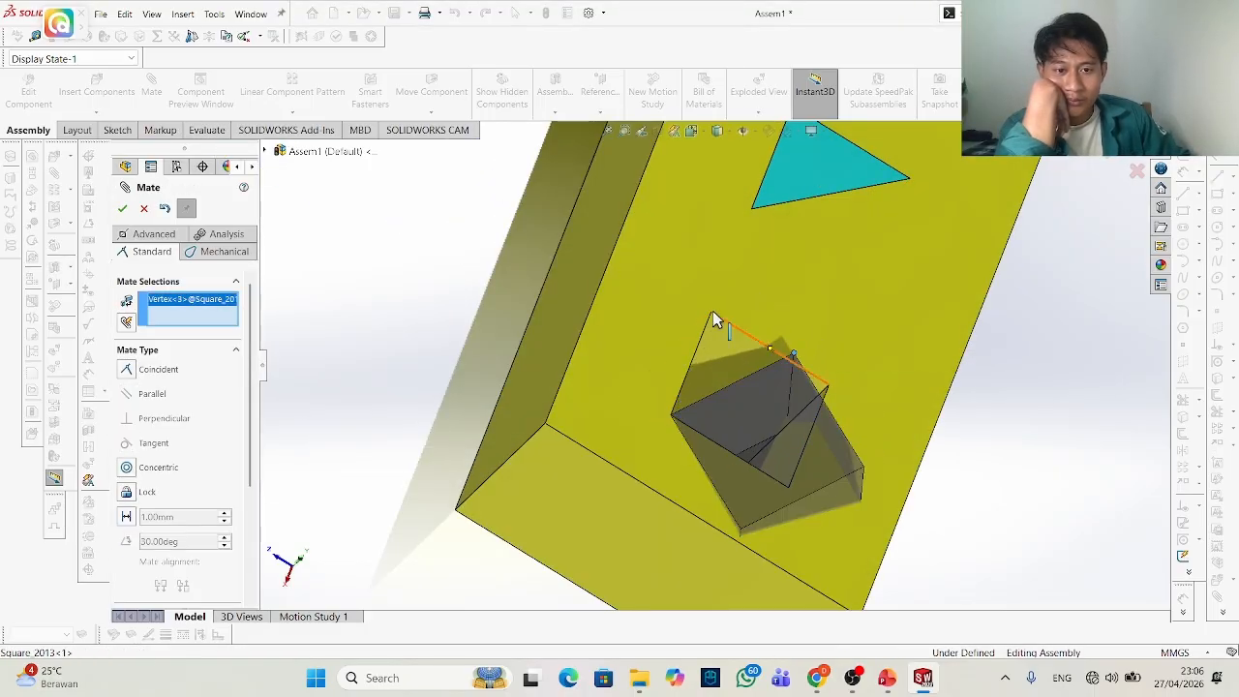
pyautogui.click(714, 320)
pyautogui.click(886, 397)
# Mate the blue square part's bottom end face coincident with the block's underside to seat it in the hole.
pyautogui.moveTo(885, 401); pyautogui.dragTo(794, 291, button='middle')
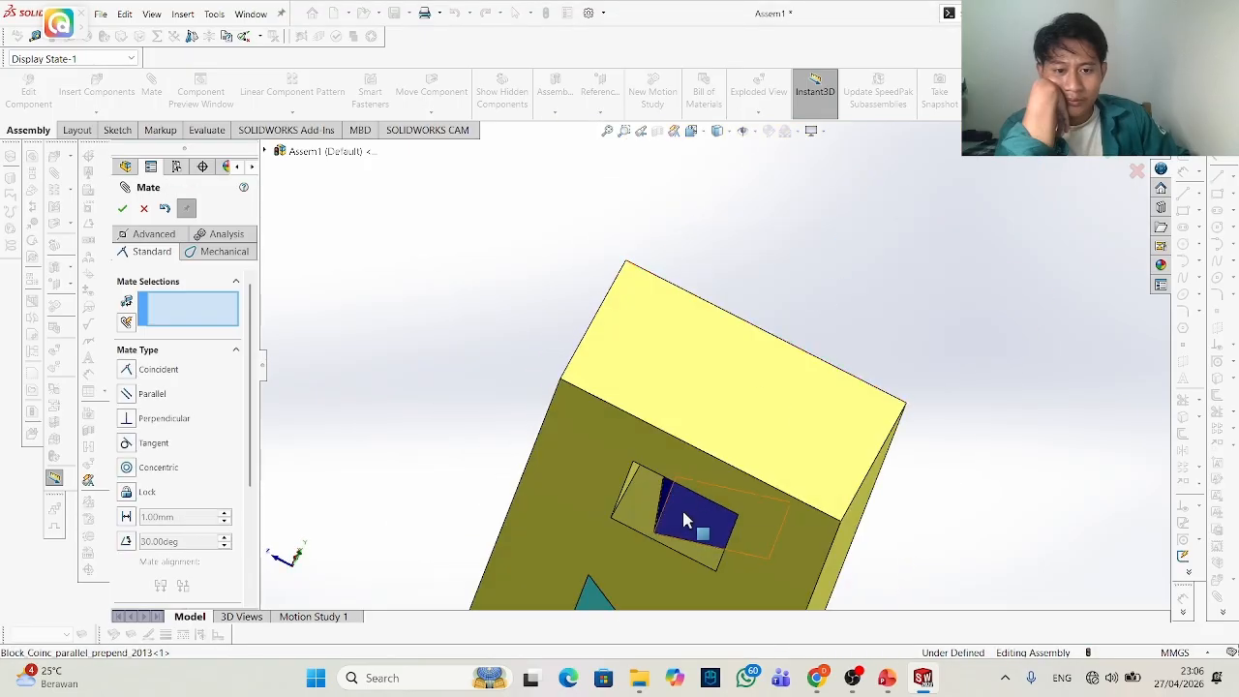
pyautogui.click(689, 518)
pyautogui.moveTo(689, 519); pyautogui.dragTo(697, 435, button='middle')
pyautogui.click(664, 373)
pyautogui.rightClick(1050, 291)
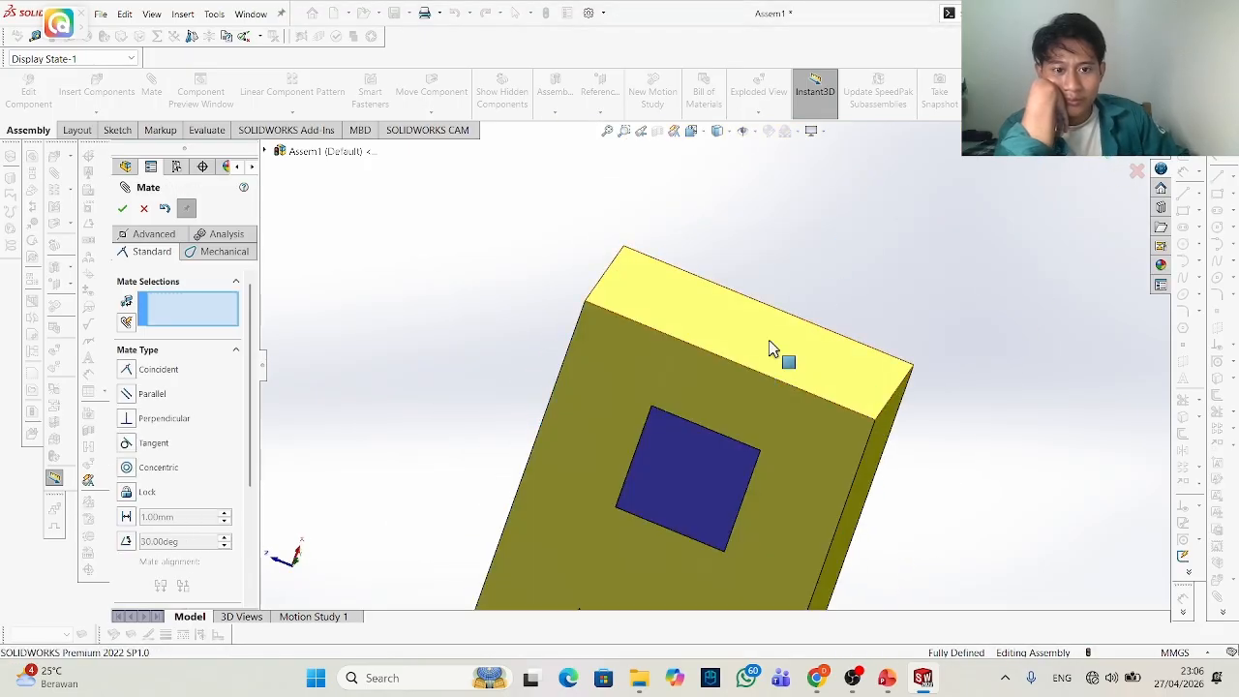
# Inspect the block with all three parts fitted from several sides and finish mating.
pyautogui.moveTo(770, 343); pyautogui.dragTo(935, 331, button='middle')
pyautogui.scroll(5, 933, 326)
pyautogui.moveTo(905, 399); pyautogui.dragTo(589, 561, button='middle')
pyautogui.moveTo(855, 281); pyautogui.dragTo(733, 358, button='middle')
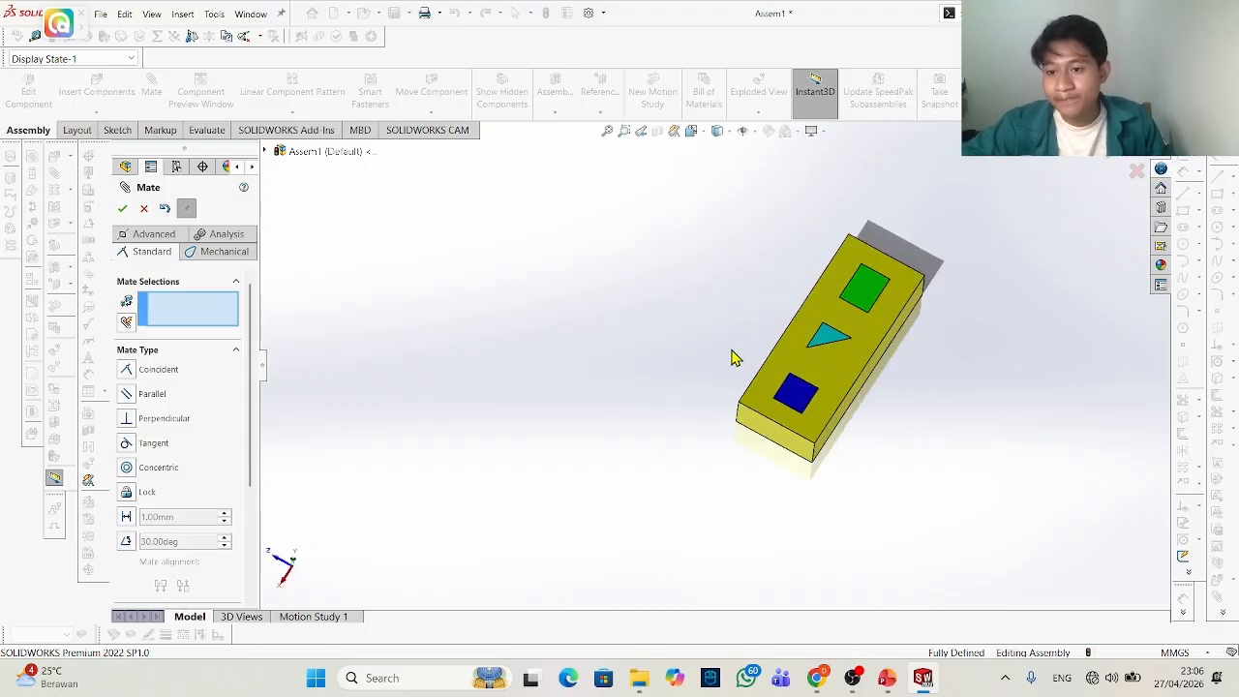
pyautogui.scroll(-3, 793, 426)
pyautogui.scroll(-2, 862, 272)
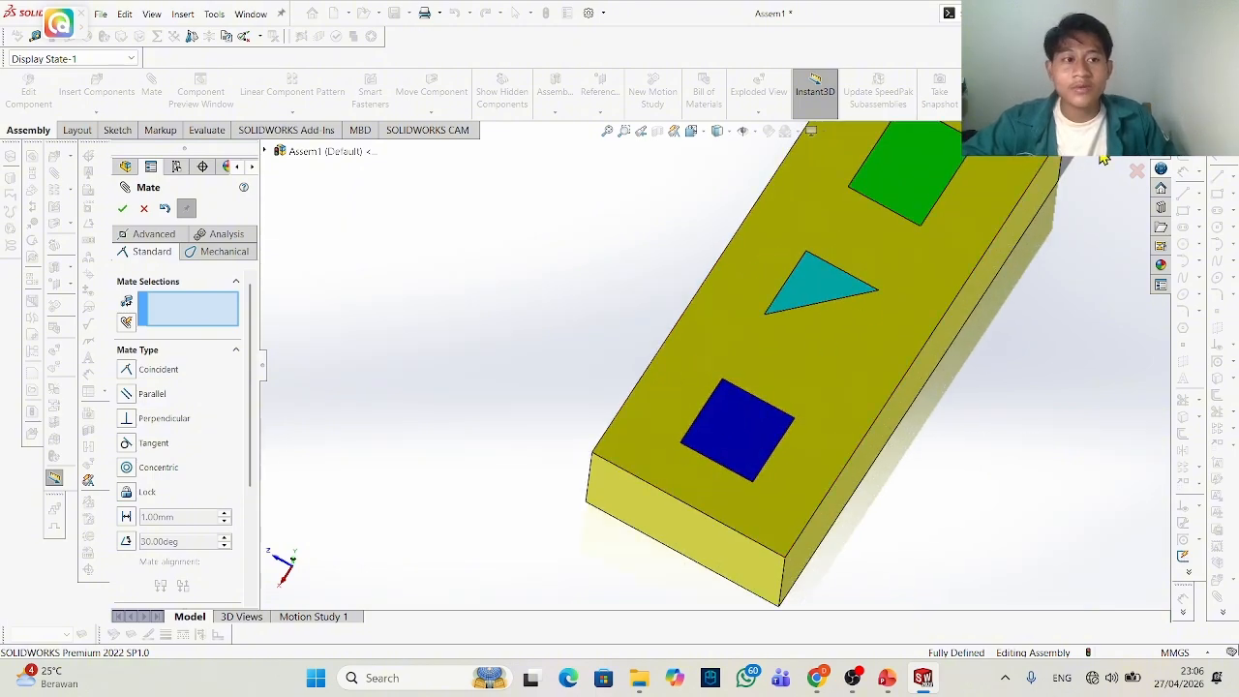
pyautogui.press('Escape')
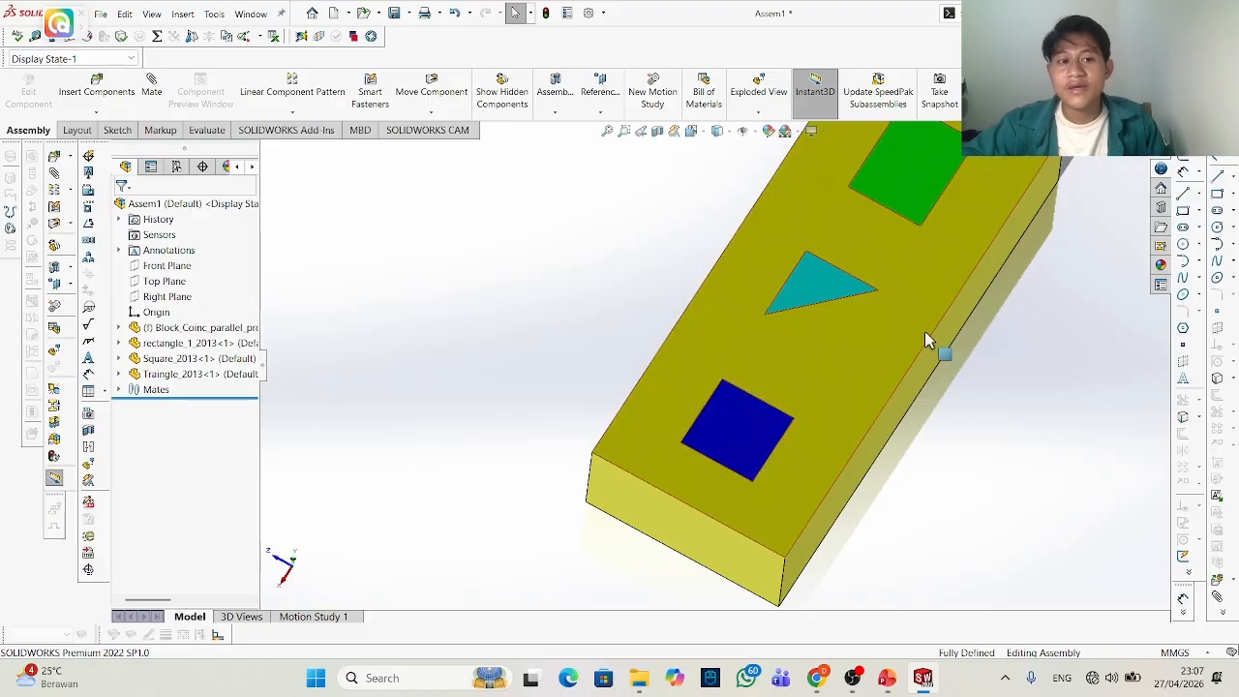
# Check the reference video for the layout of the green wings on the red base, including their angles and spacing.
pyautogui.scroll(2, 896, 313)
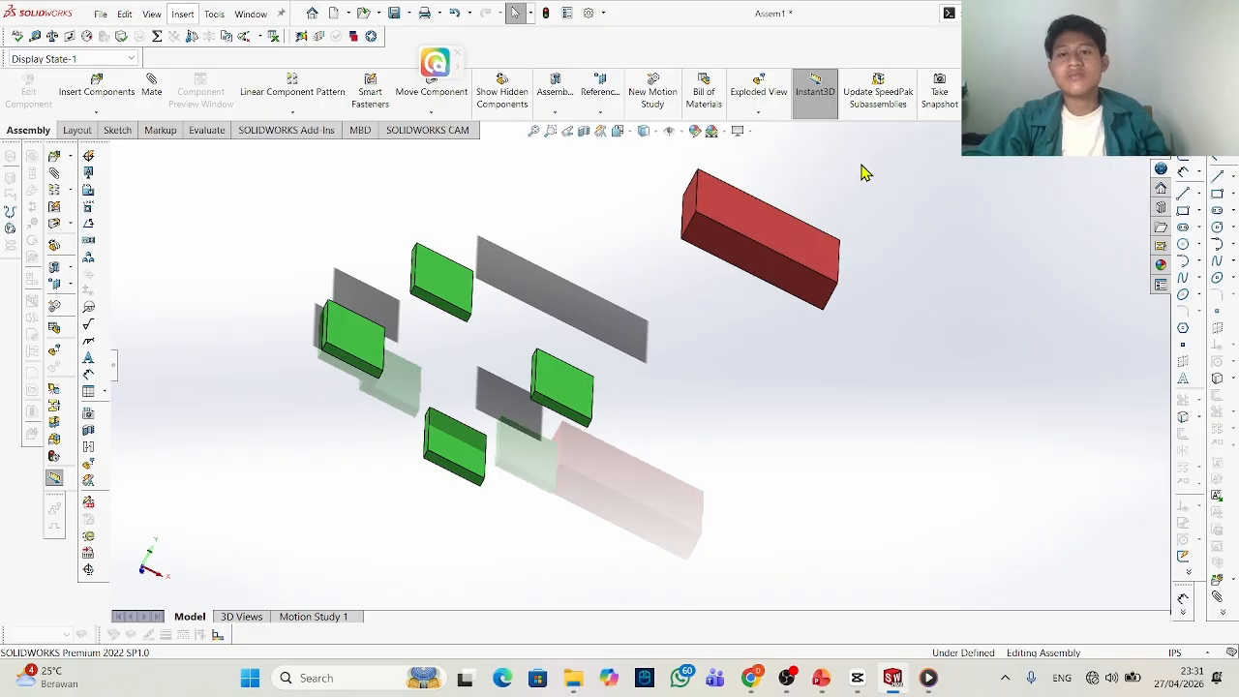
pyautogui.moveTo(460, 66); pyautogui.dragTo(676, 7)
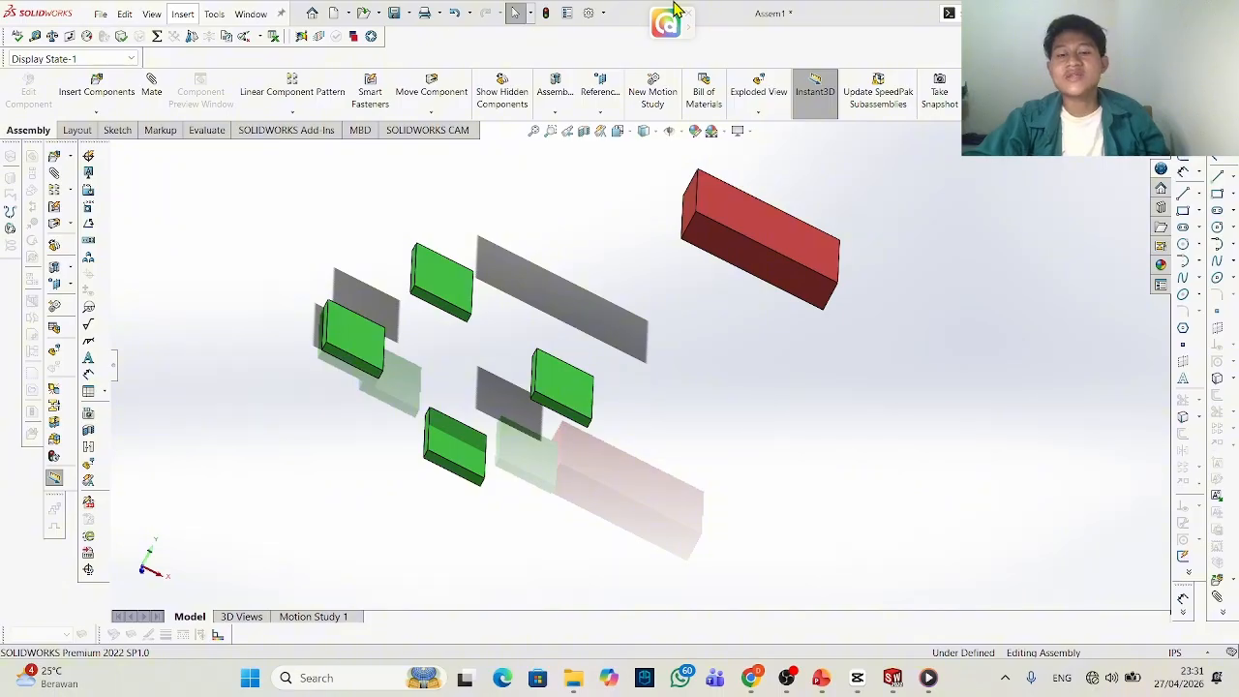
pyautogui.scroll(-2, 606, 304)
pyautogui.scroll(2, 638, 366)
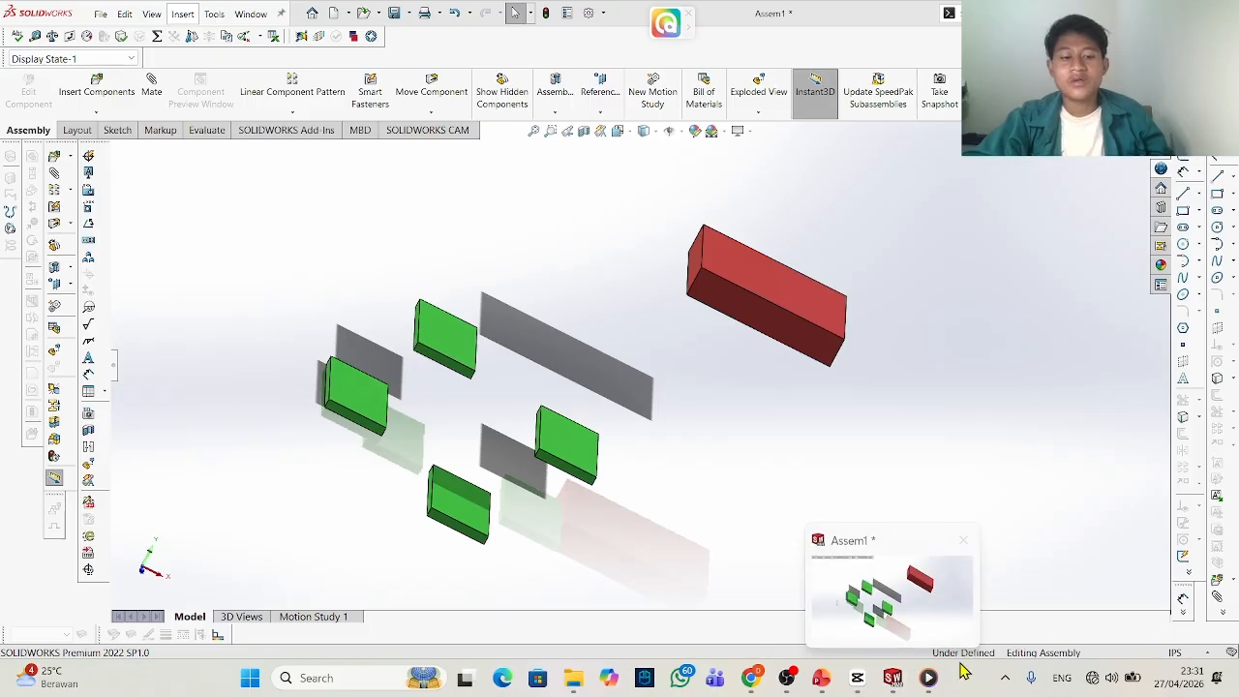
pyautogui.click(929, 678)
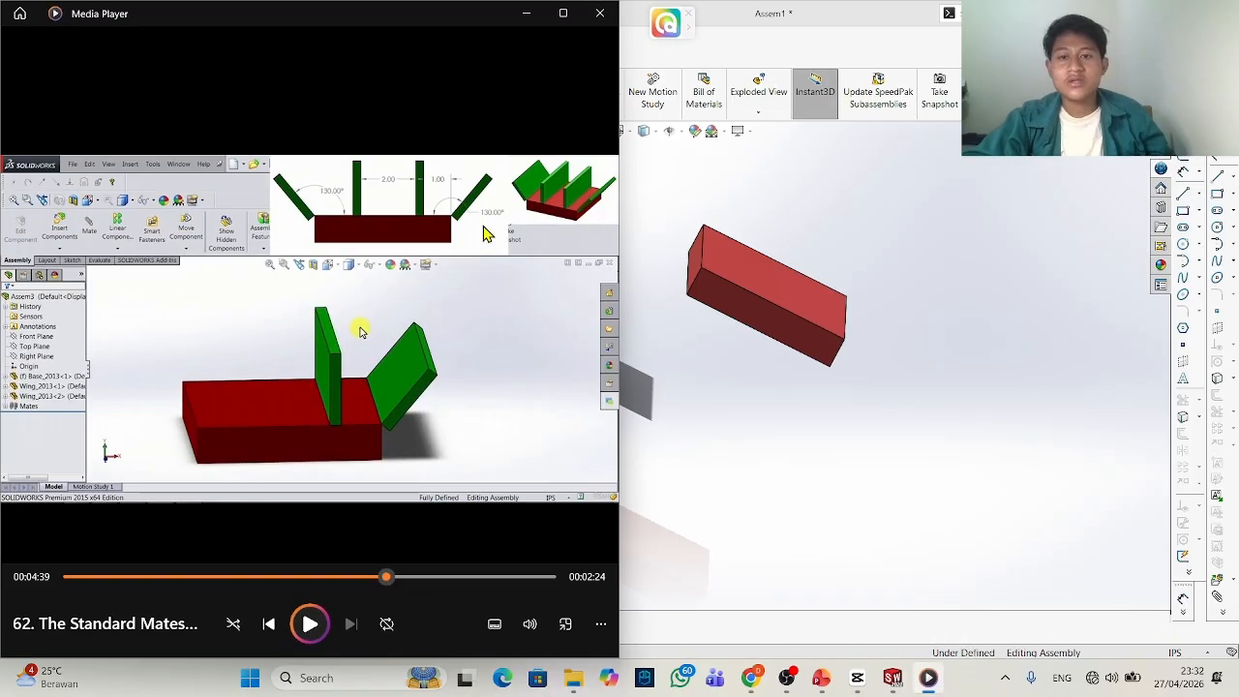
pyautogui.click(528, 12)
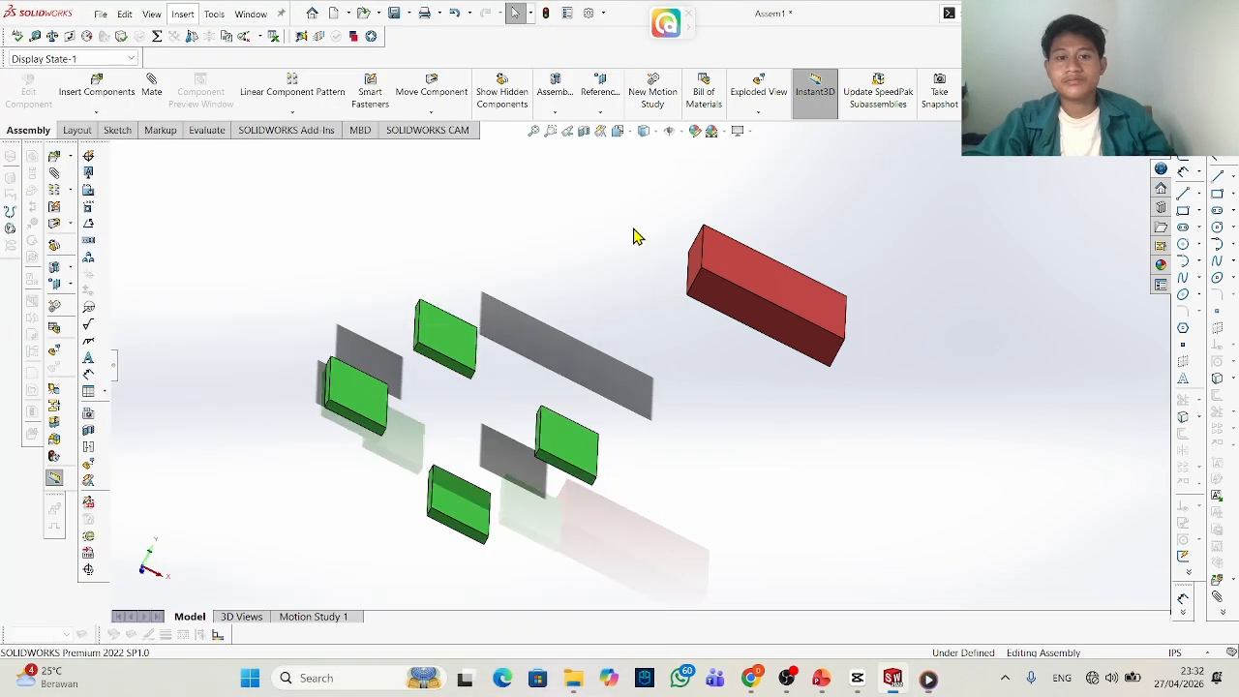
# Mate the front side face of one green wing coincident with the long front face of the red base.
pyautogui.moveTo(734, 430)
pyautogui.mouseDown(button='middle')
pyautogui.moveTo(727, 387)
pyautogui.moveTo(730, 451)
pyautogui.mouseUp(button='middle')
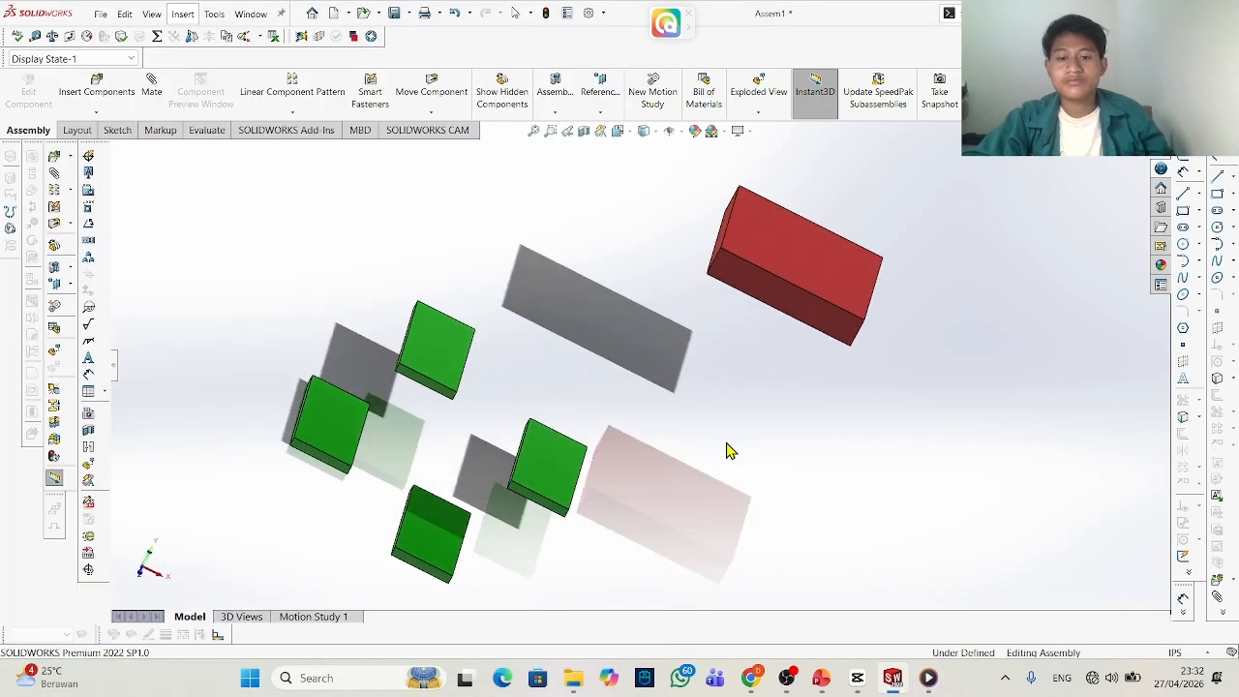
pyautogui.scroll(3, 606, 503)
pyautogui.scroll(-4, 564, 493)
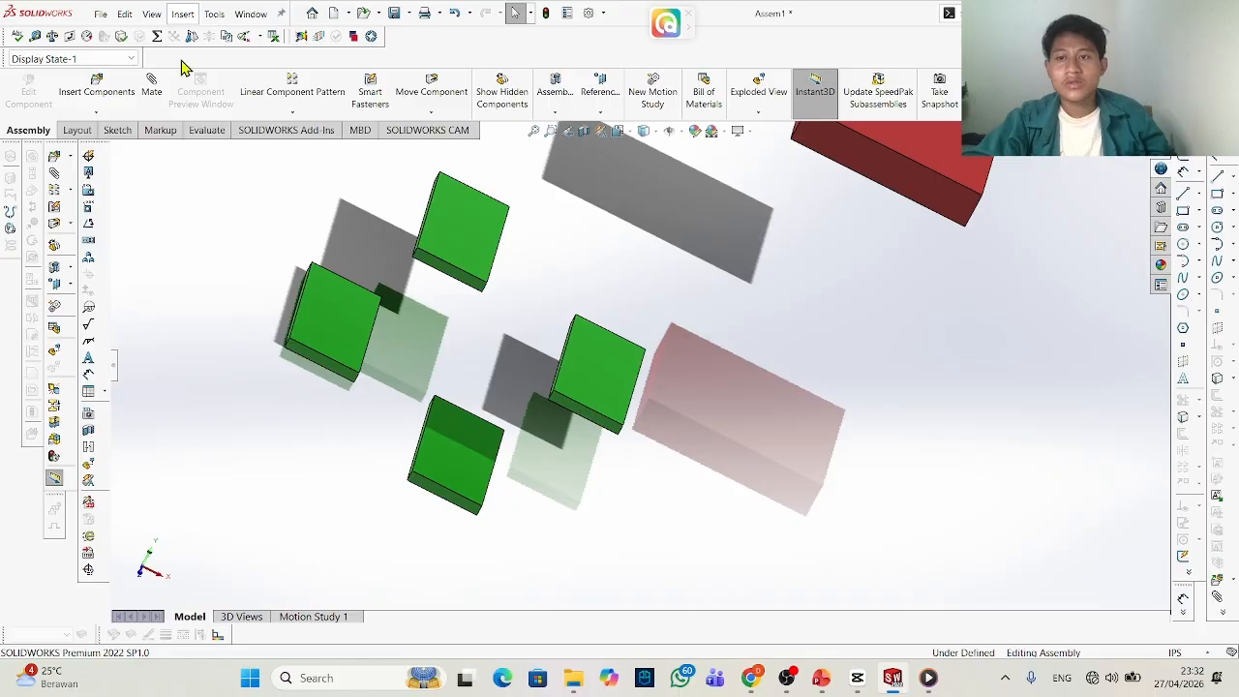
pyautogui.click(151, 86)
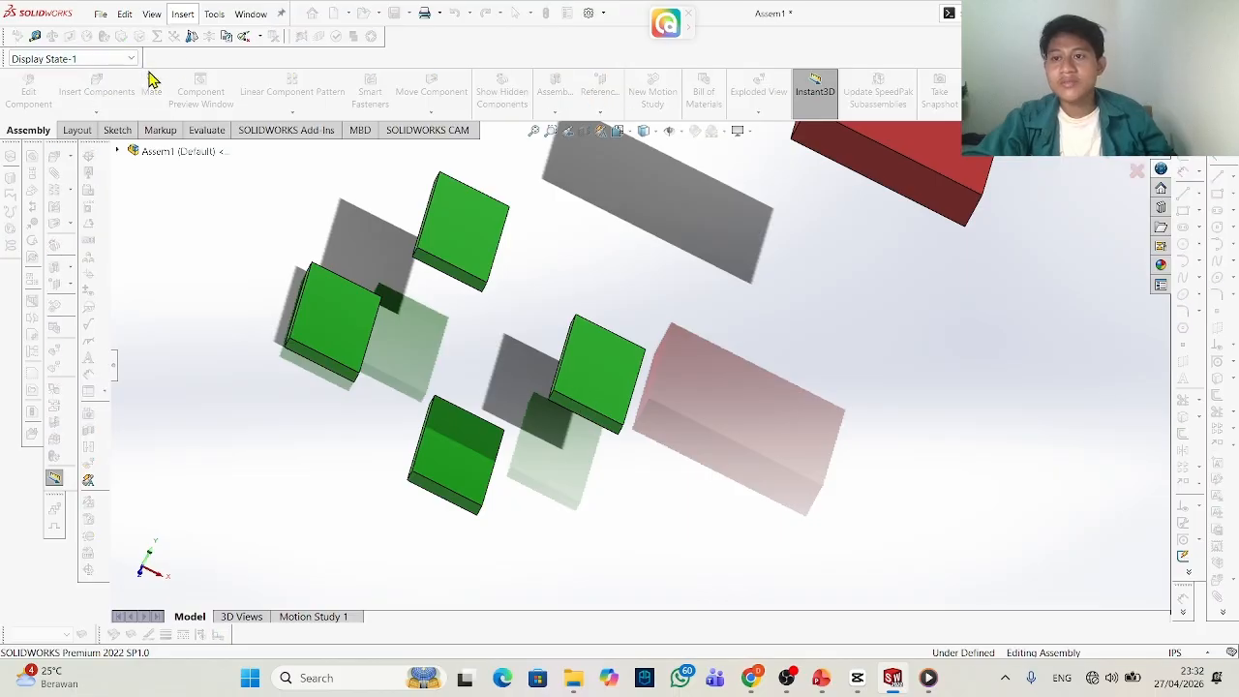
pyautogui.click(596, 428)
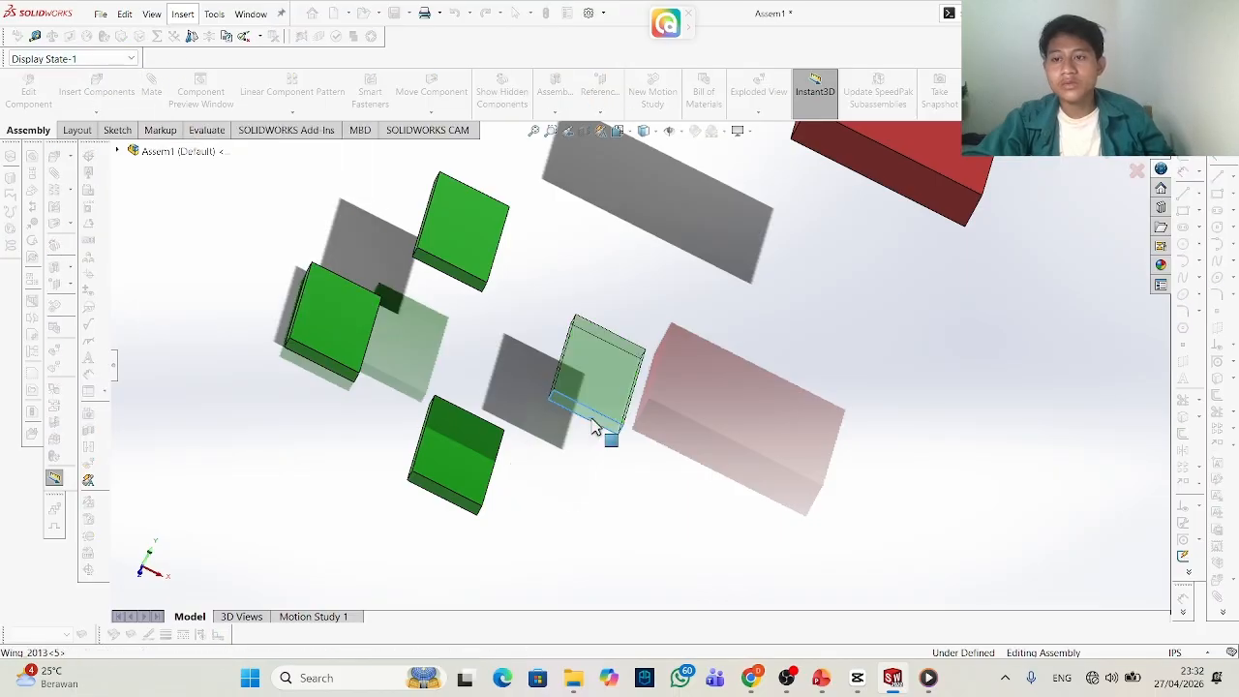
pyautogui.click(885, 188)
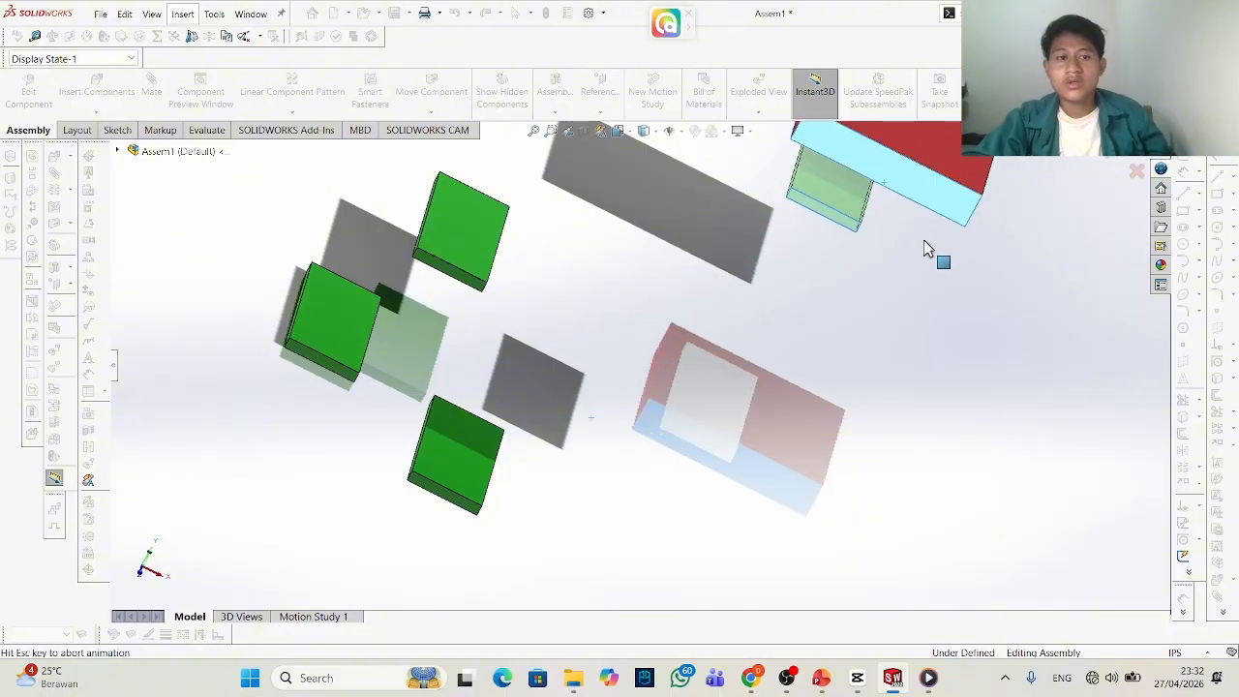
pyautogui.scroll(3, 958, 199)
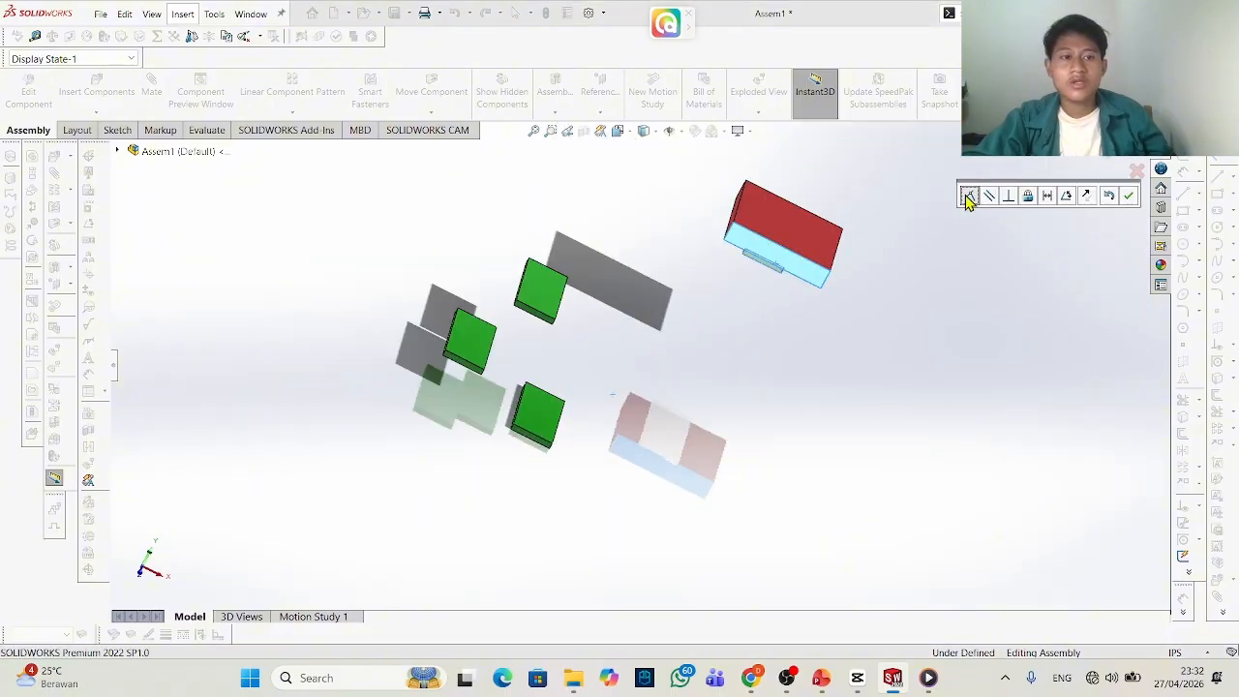
pyautogui.click(1112, 156)
# Move the mated green wing out of the base so it sits beside the base's end.
pyautogui.scroll(-3, 906, 224)
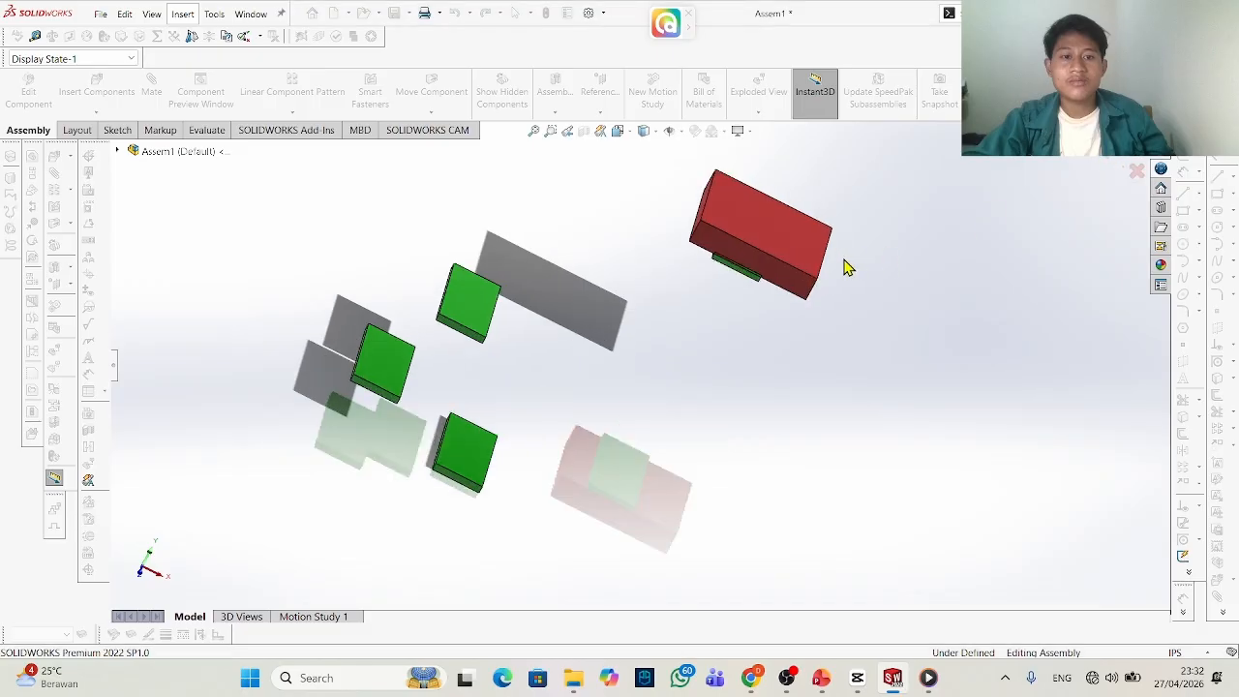
pyautogui.click(685, 289)
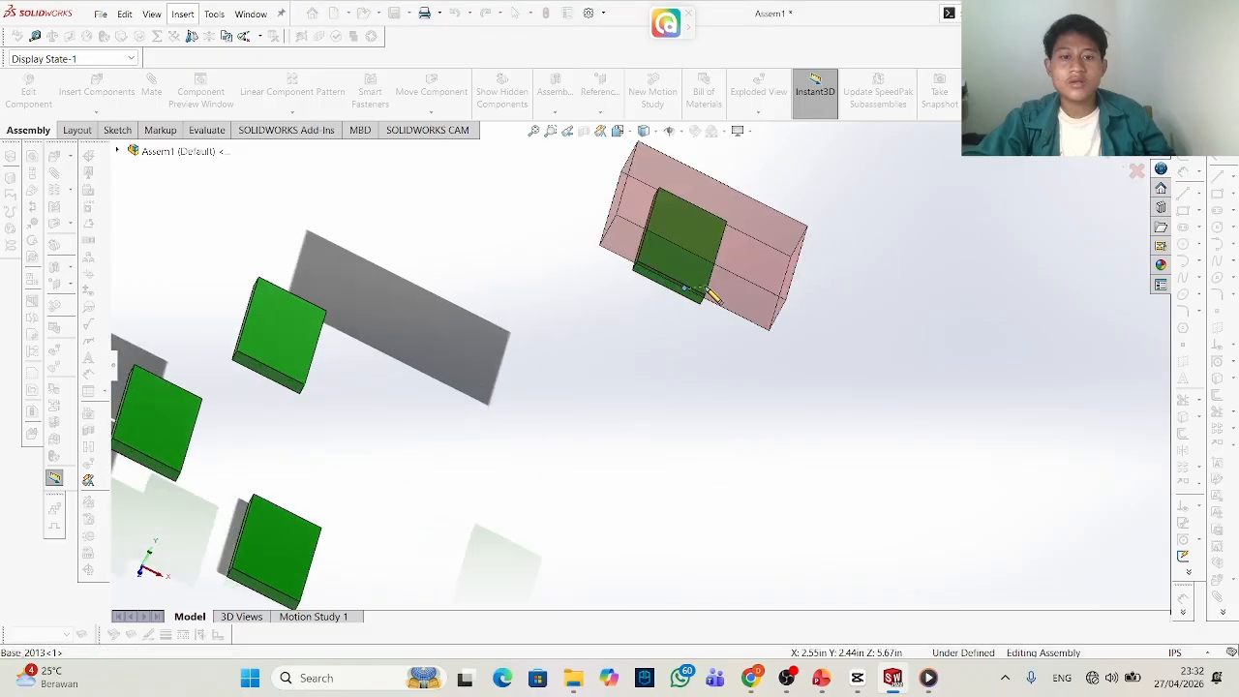
pyautogui.click(1138, 172)
pyautogui.moveTo(680, 292); pyautogui.dragTo(837, 274)
pyautogui.press('Escape')
pyautogui.scroll(-3, 837, 274)
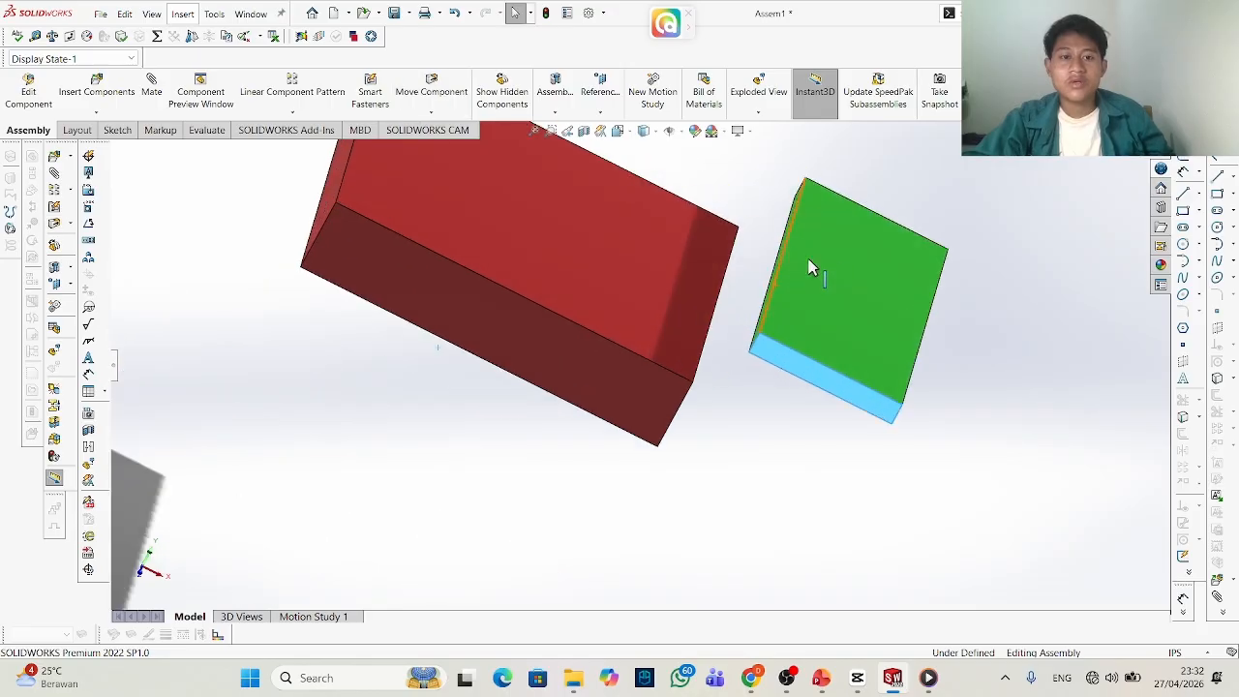
# Mate the wing's lower inner edge coincident with the end edge of the base's top face.
pyautogui.click(753, 320)
pyautogui.scroll(-1, 753, 323)
pyautogui.moveTo(753, 325); pyautogui.dragTo(776, 303, button='middle')
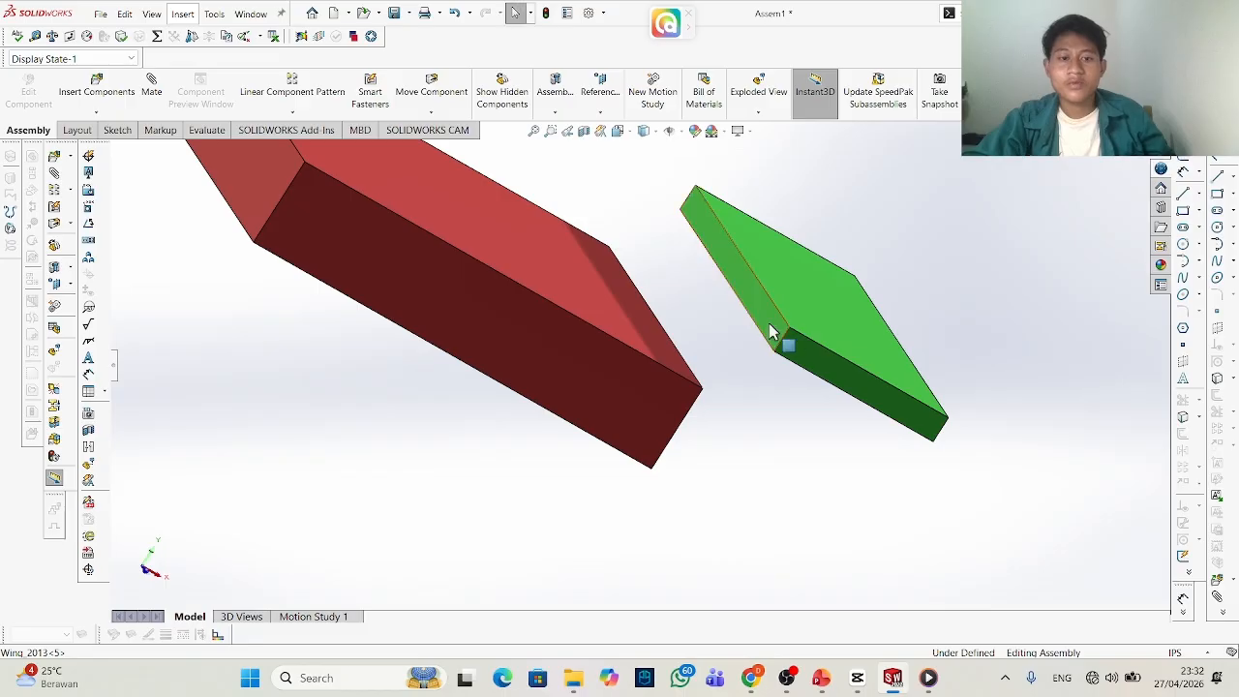
pyautogui.click(761, 336)
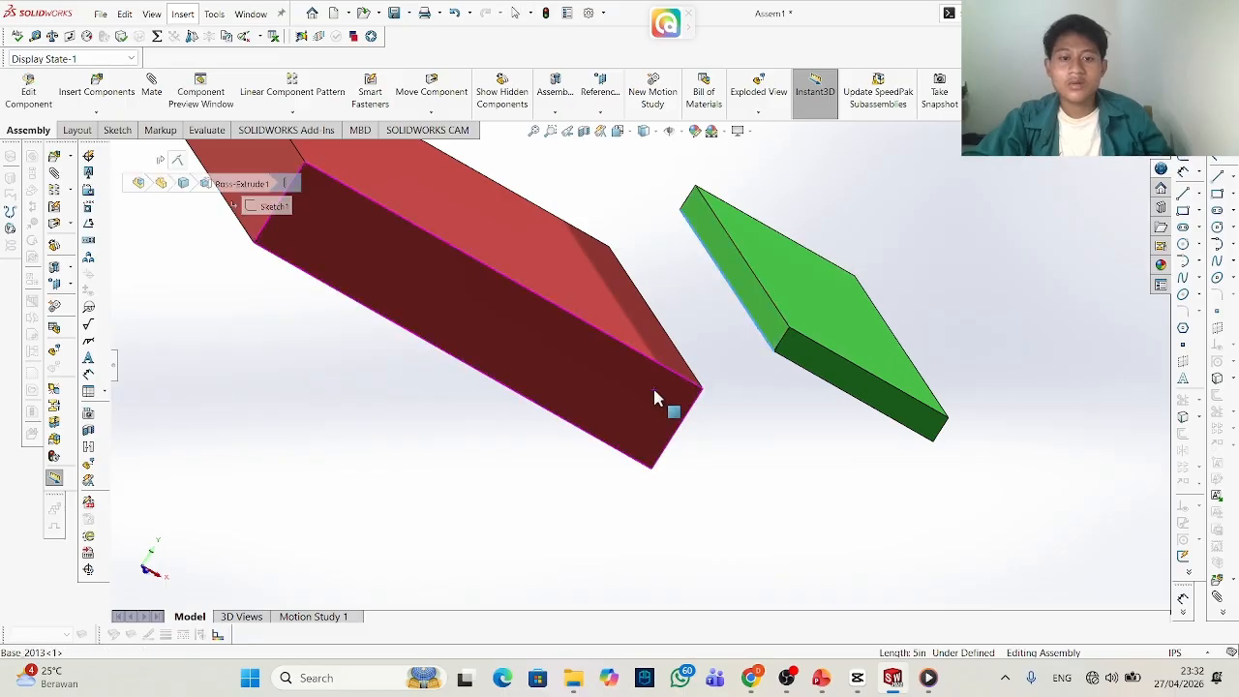
pyautogui.moveTo(665, 396); pyautogui.dragTo(687, 373, button='middle')
pyautogui.click(707, 364)
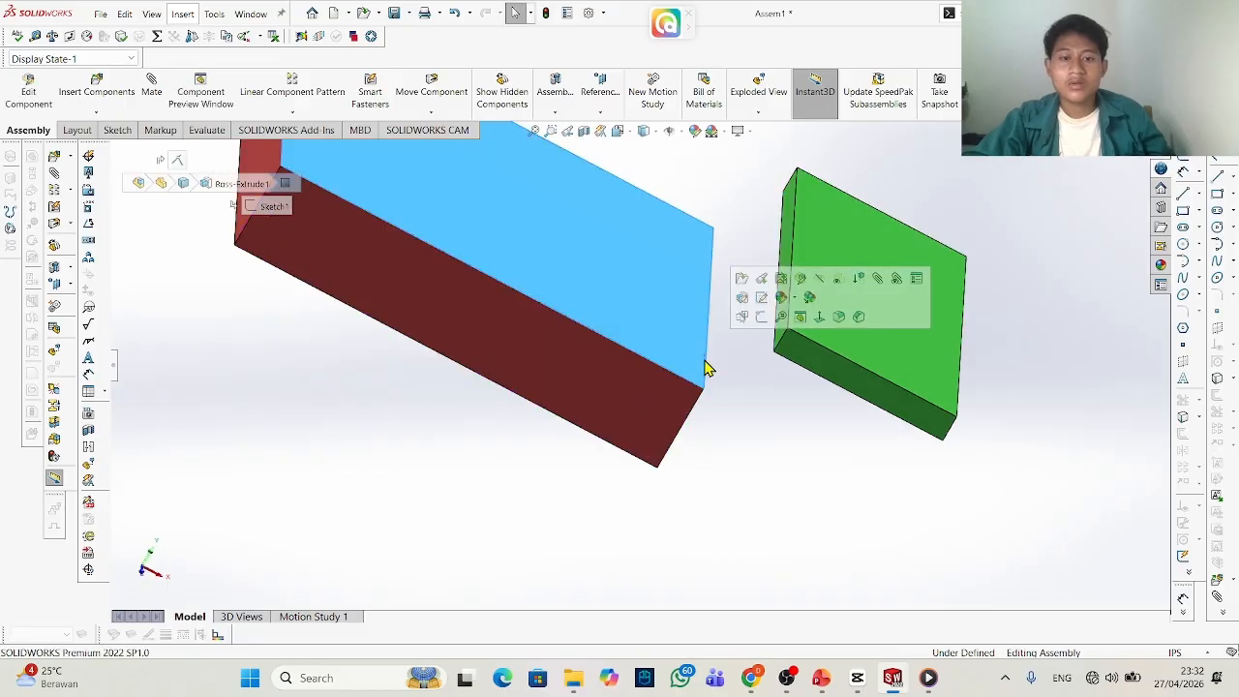
pyautogui.click(1075, 197)
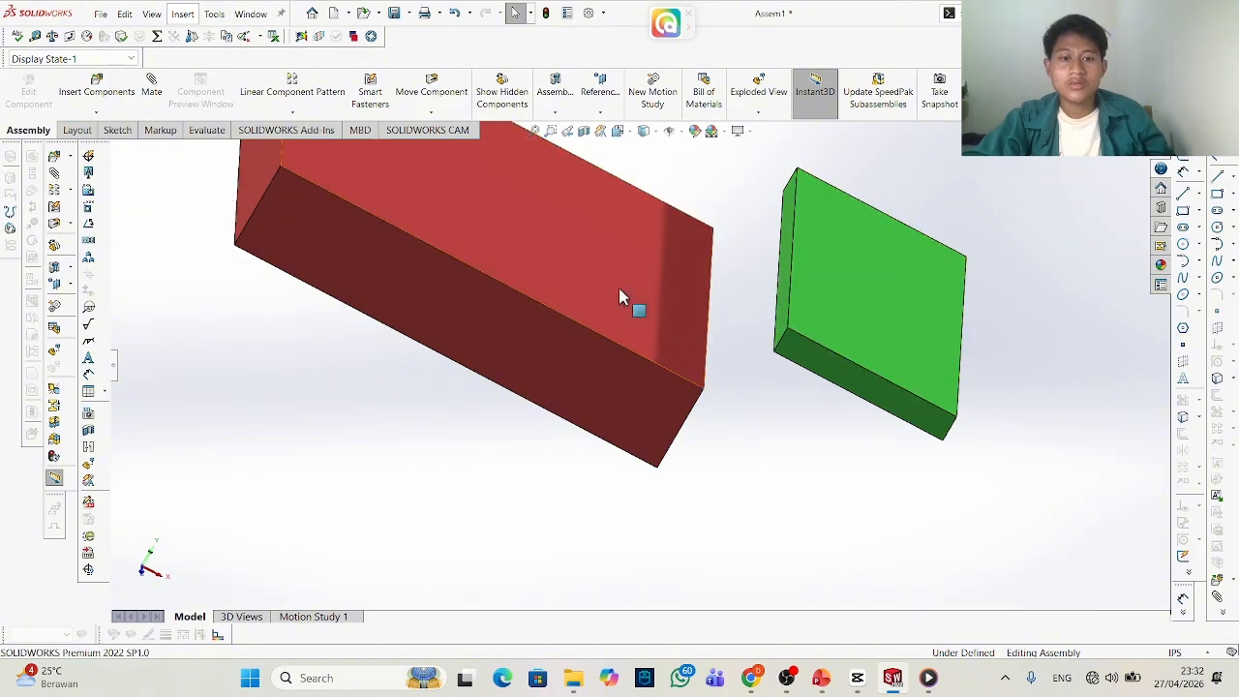
pyautogui.click(708, 352)
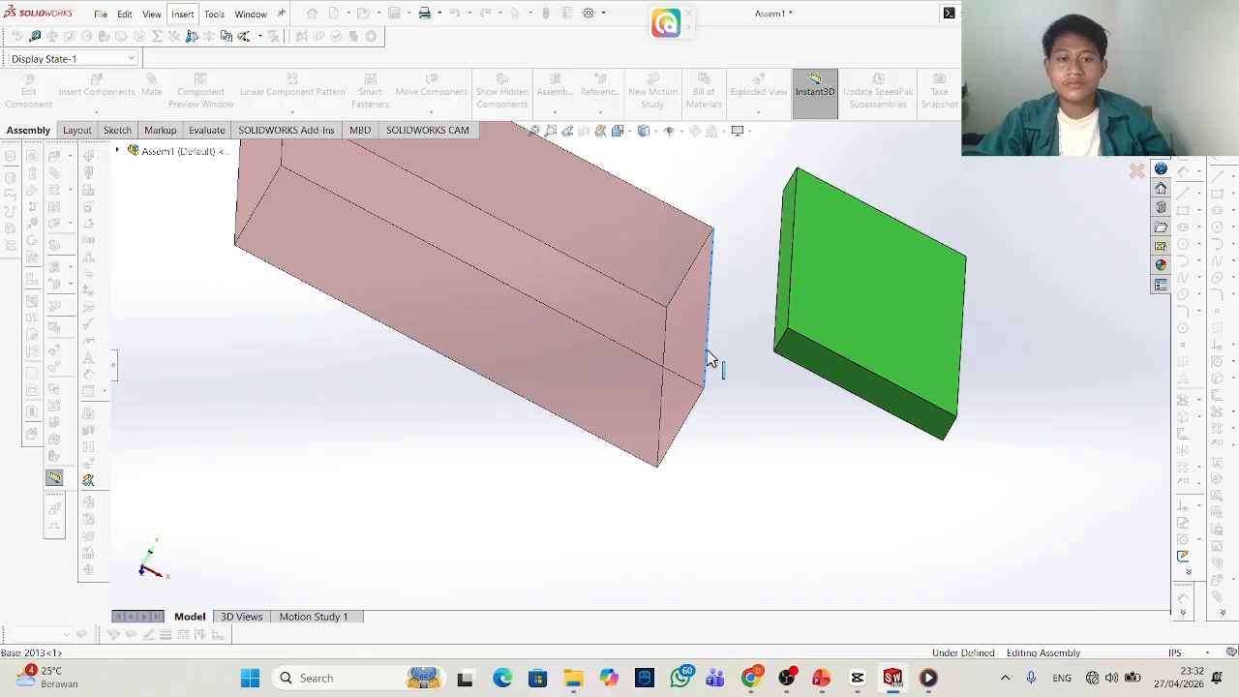
pyautogui.click(774, 329)
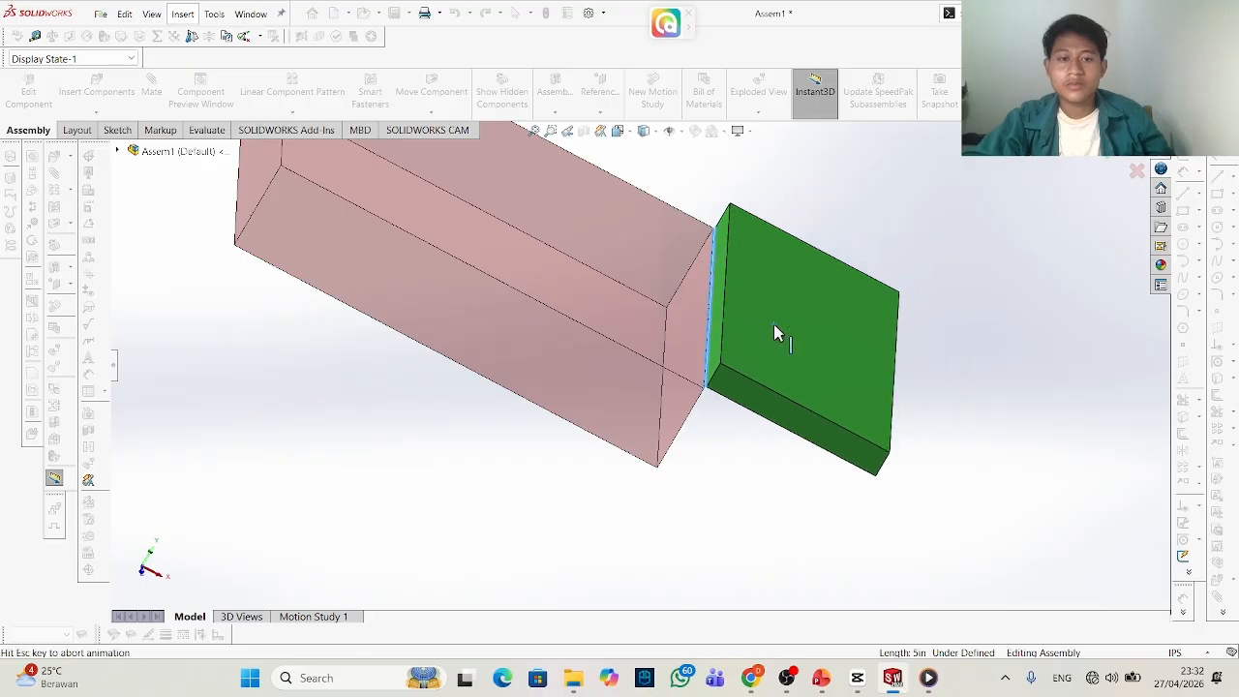
pyautogui.click(951, 307)
# Compare the wing's swing about the mated edge with the reference video and undo the edge mate.
pyautogui.moveTo(813, 327); pyautogui.dragTo(692, 291)
pyautogui.click(919, 677)
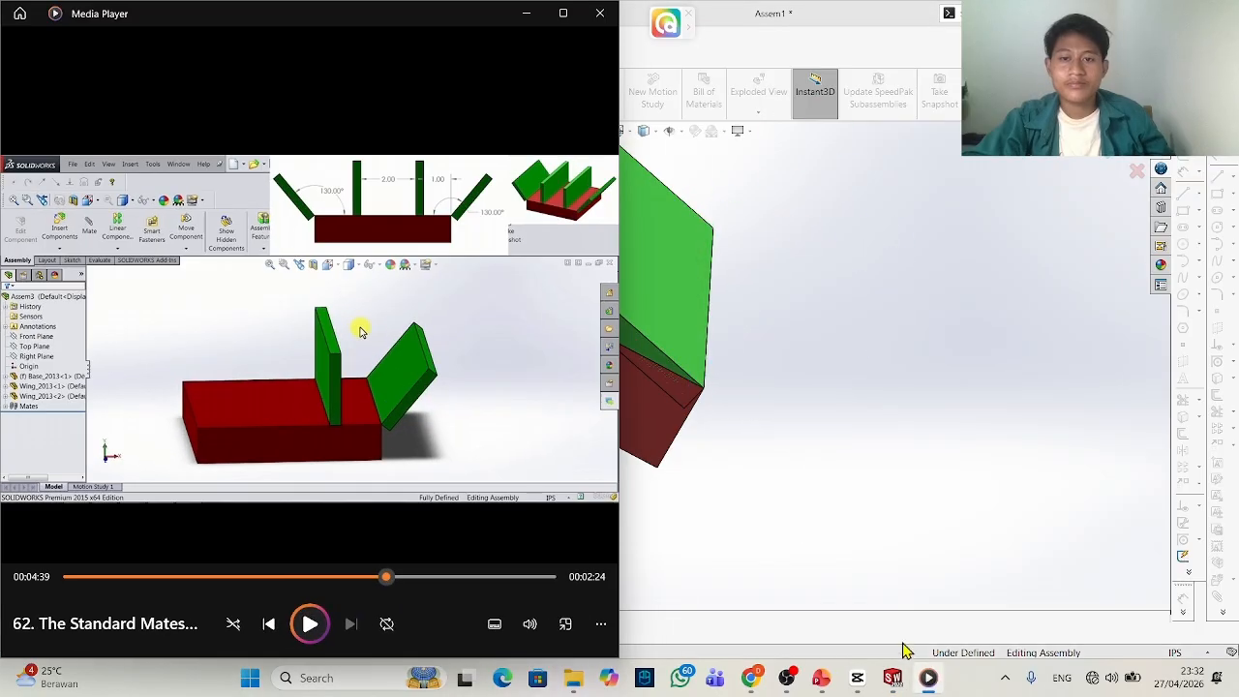
pyautogui.click(525, 13)
pyautogui.moveTo(658, 284); pyautogui.dragTo(816, 312)
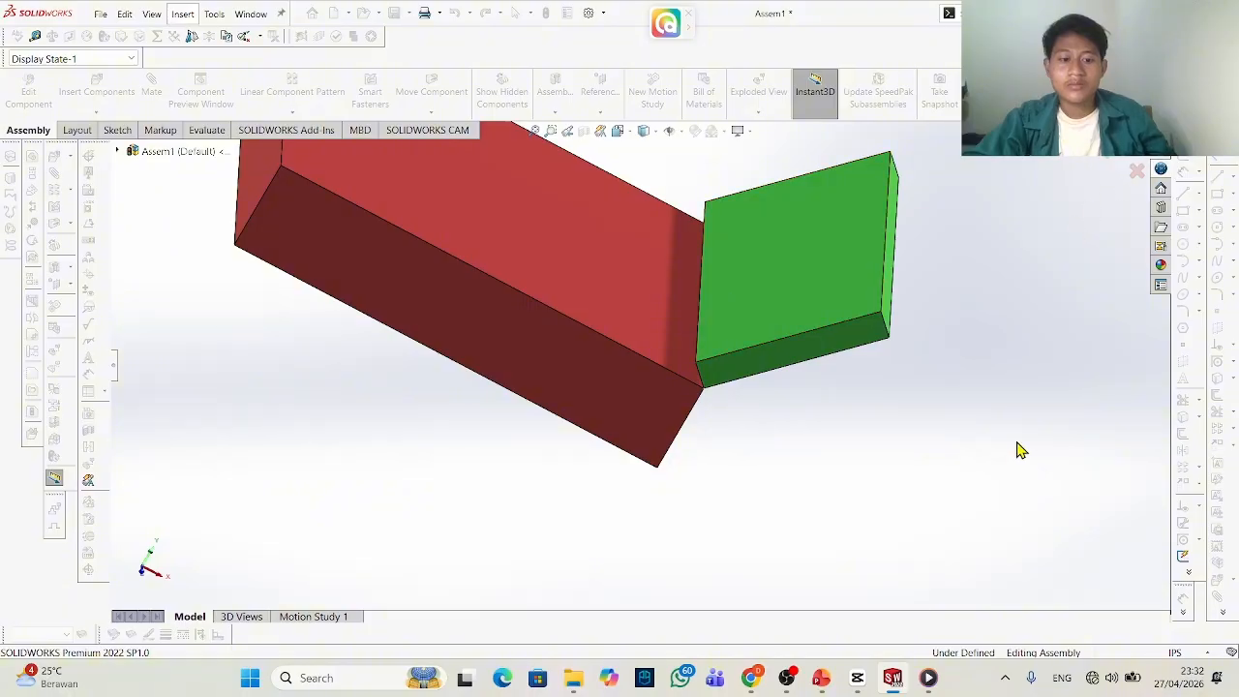
pyautogui.click(929, 676)
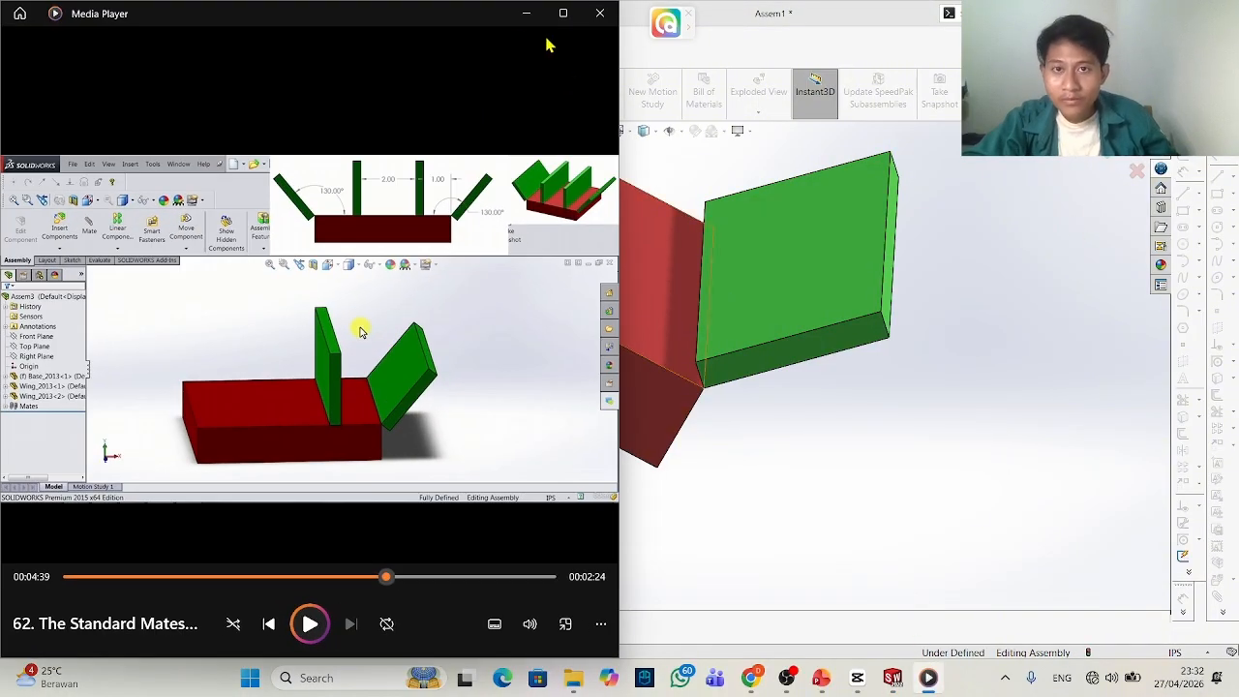
pyautogui.moveTo(548, 45); pyautogui.dragTo(577, 149)
pyautogui.click(577, 148)
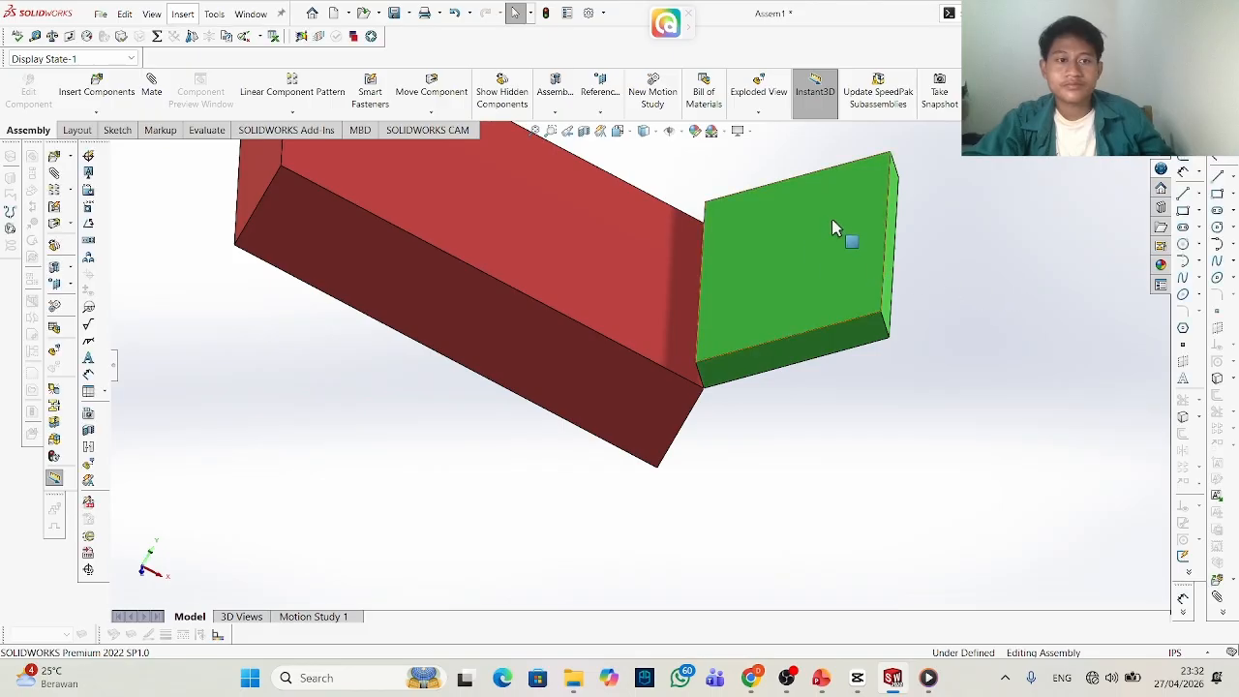
pyautogui.click(453, 13)
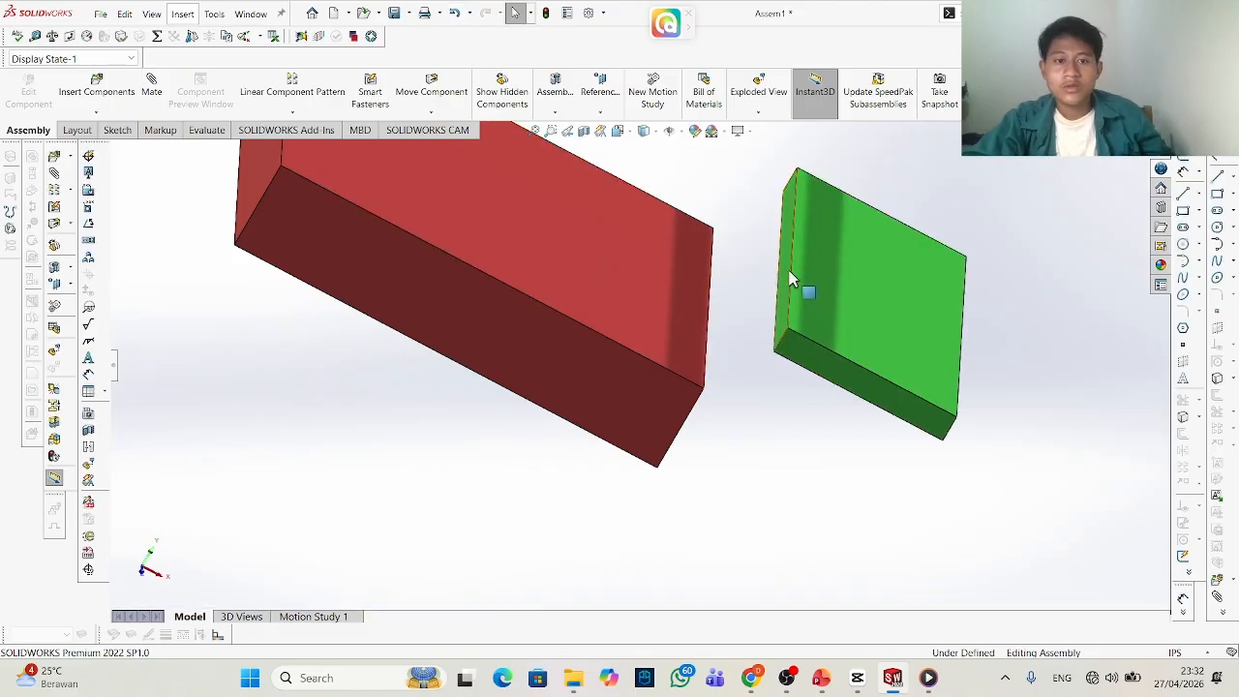
# Mate the wing's upper inner edge coincident with the end edge of the base's top face and swing the wing upward.
pyautogui.click(792, 275)
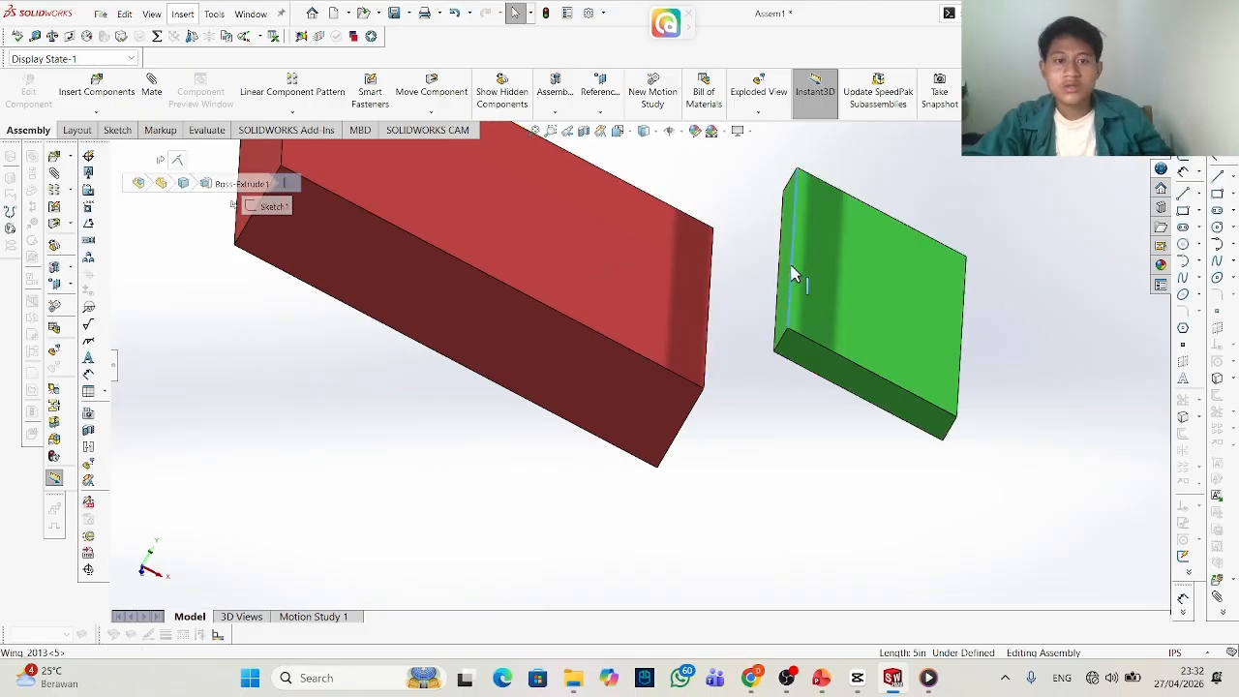
pyautogui.click(709, 320)
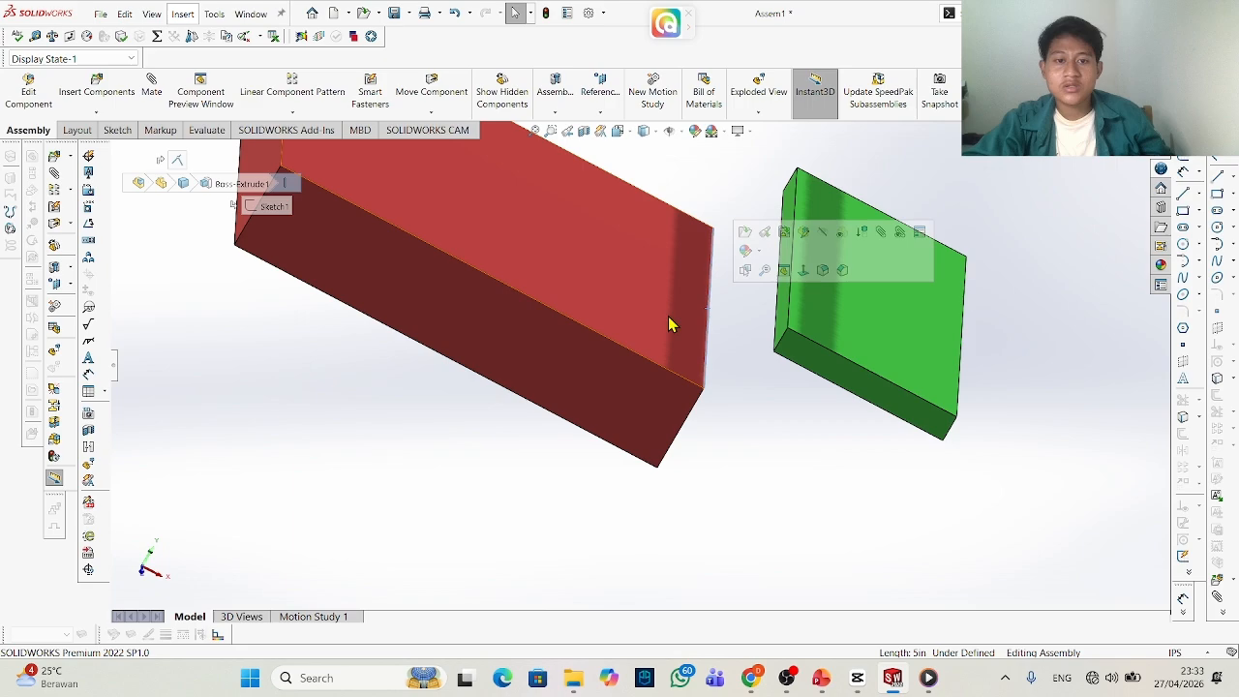
pyautogui.click(152, 92)
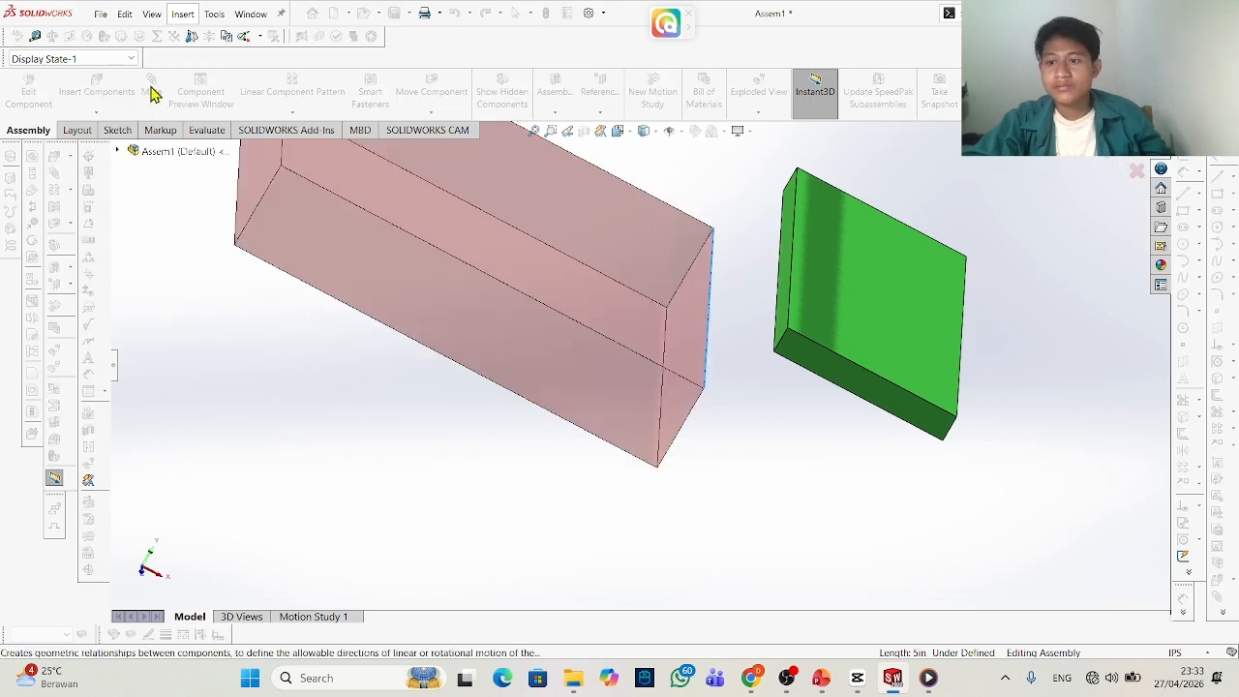
pyautogui.click(790, 255)
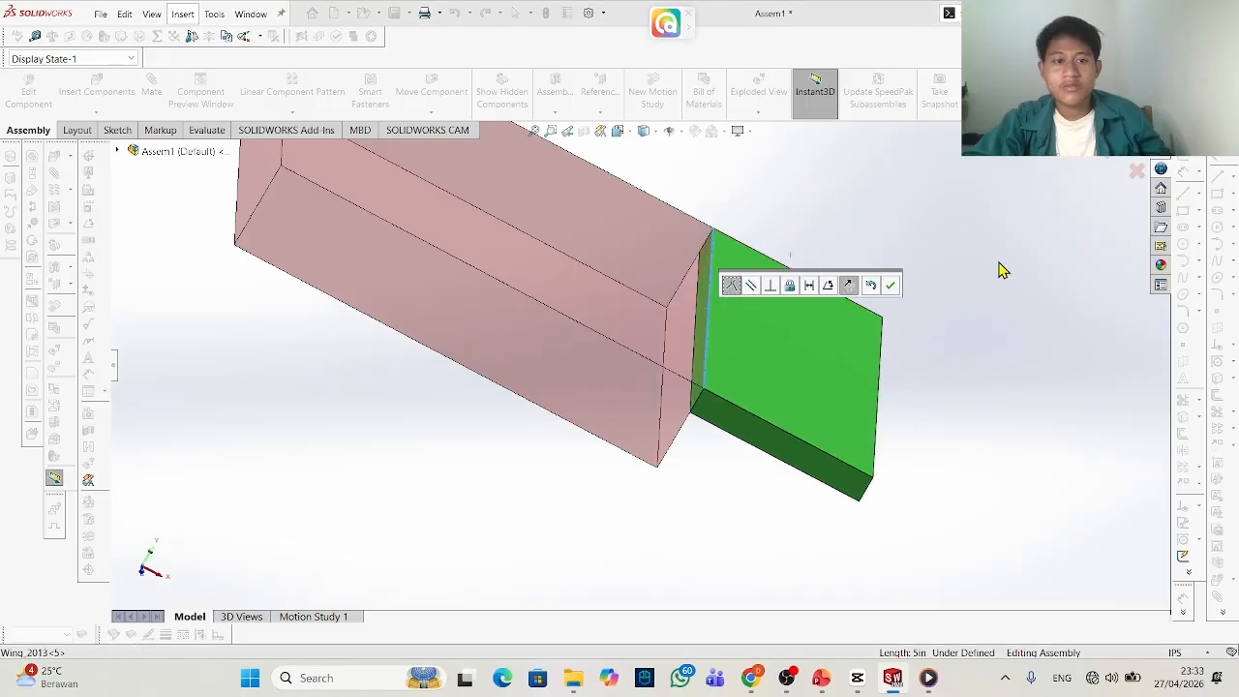
pyautogui.click(890, 285)
pyautogui.moveTo(632, 275); pyautogui.dragTo(764, 204)
# Add a 130-degree angle mate between the wing's upper face and the base's top face.
pyautogui.scroll(2, 614, 202)
pyautogui.moveTo(614, 202); pyautogui.dragTo(538, 302, button='middle')
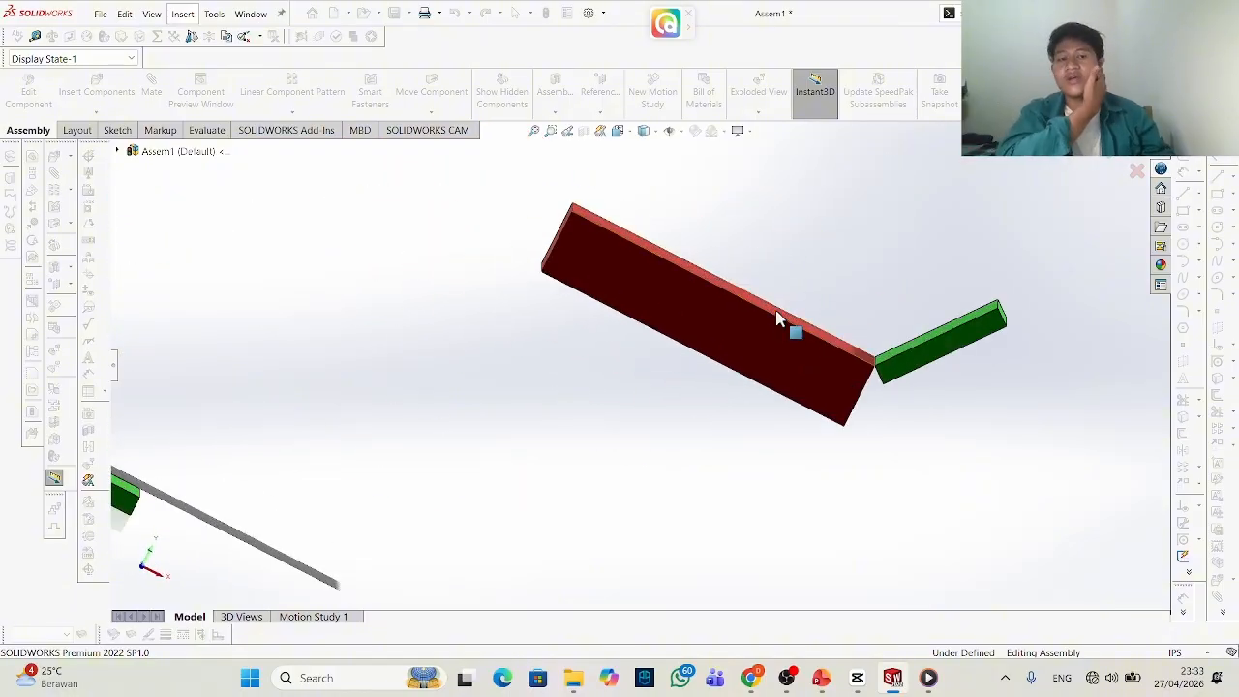
pyautogui.scroll(-2, 920, 379)
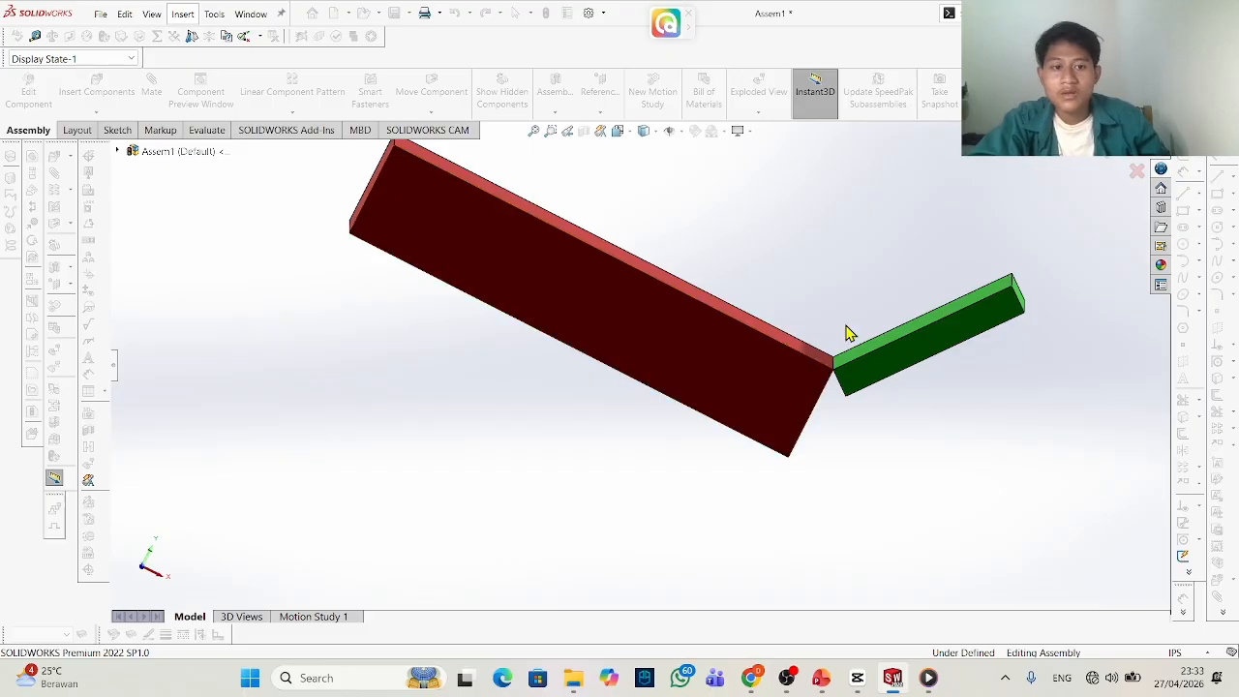
pyautogui.click(886, 341)
pyautogui.click(803, 346)
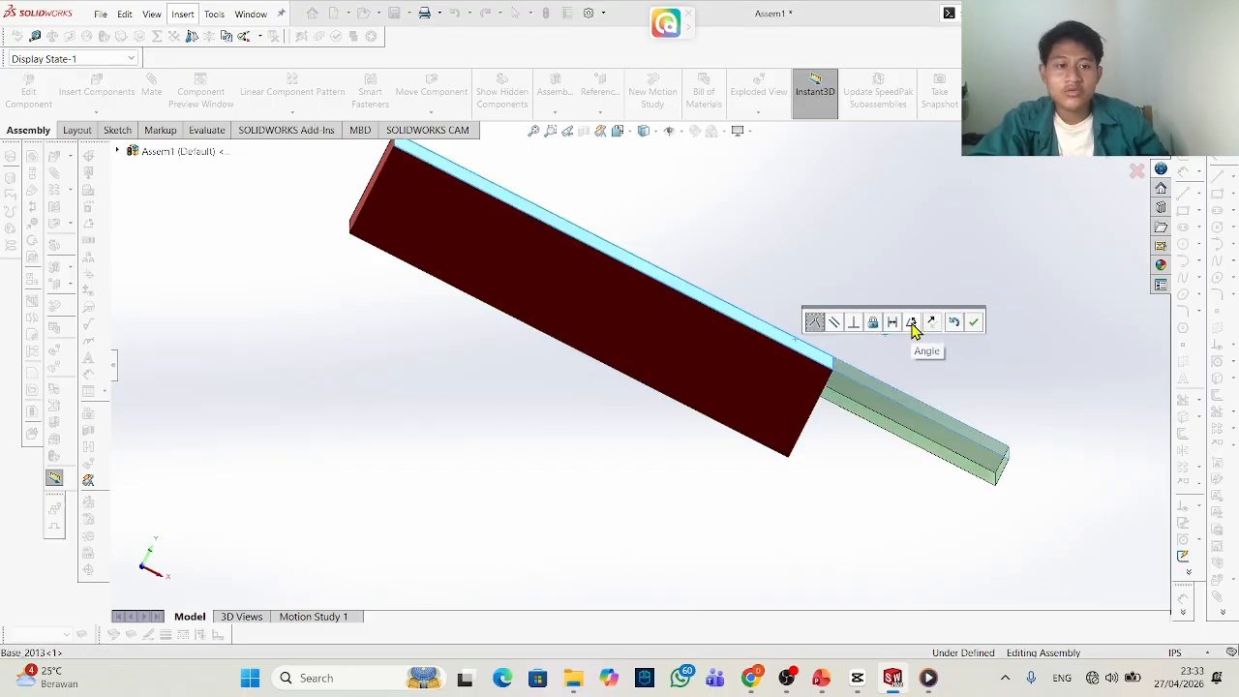
pyautogui.click(911, 323)
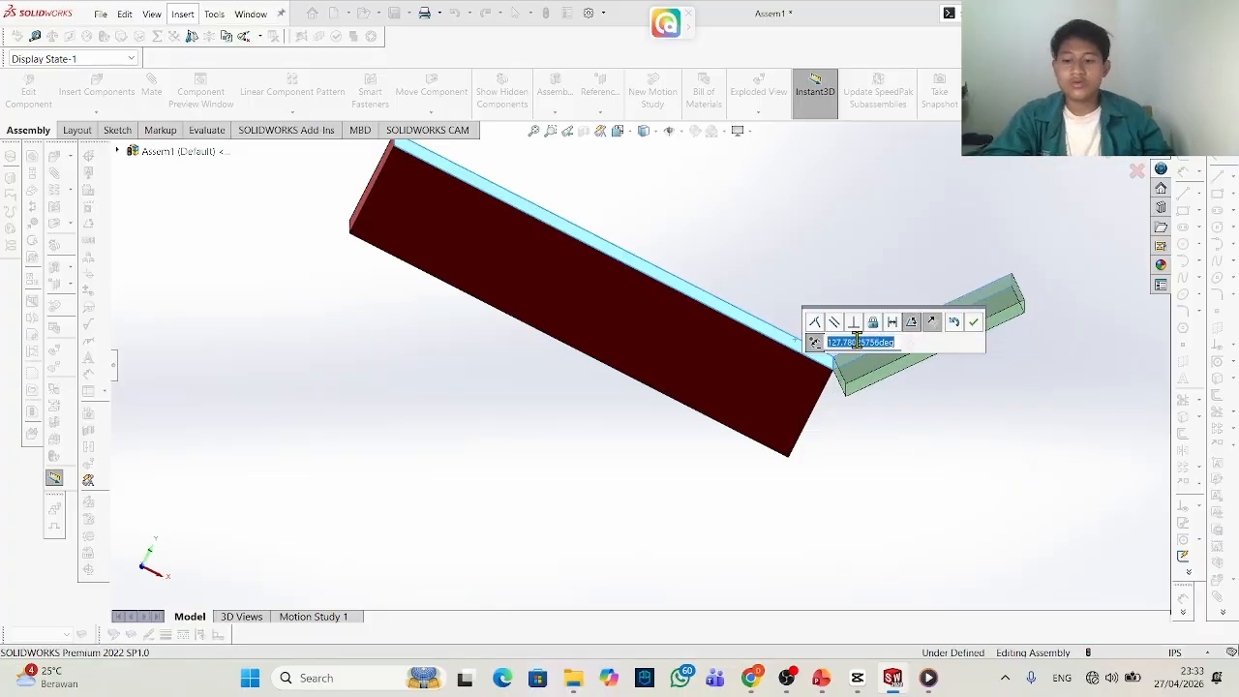
pyautogui.write('130')
pyautogui.press('Return')
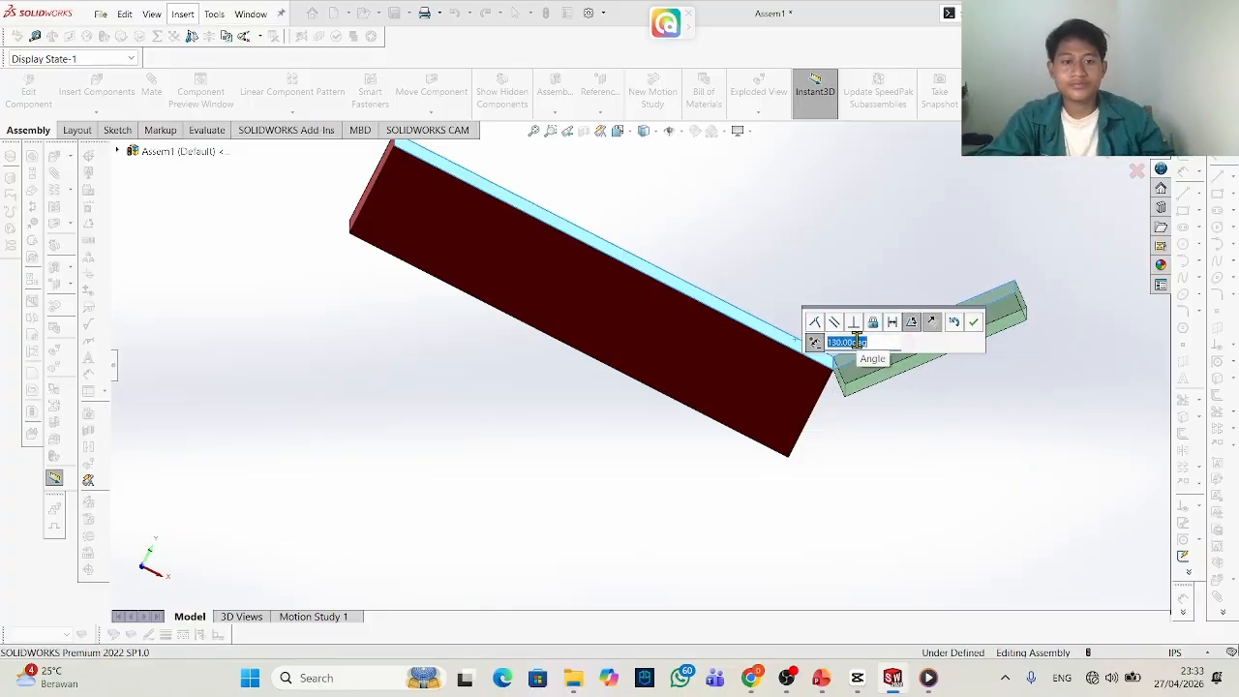
pyautogui.click(973, 323)
pyautogui.scroll(3, 746, 454)
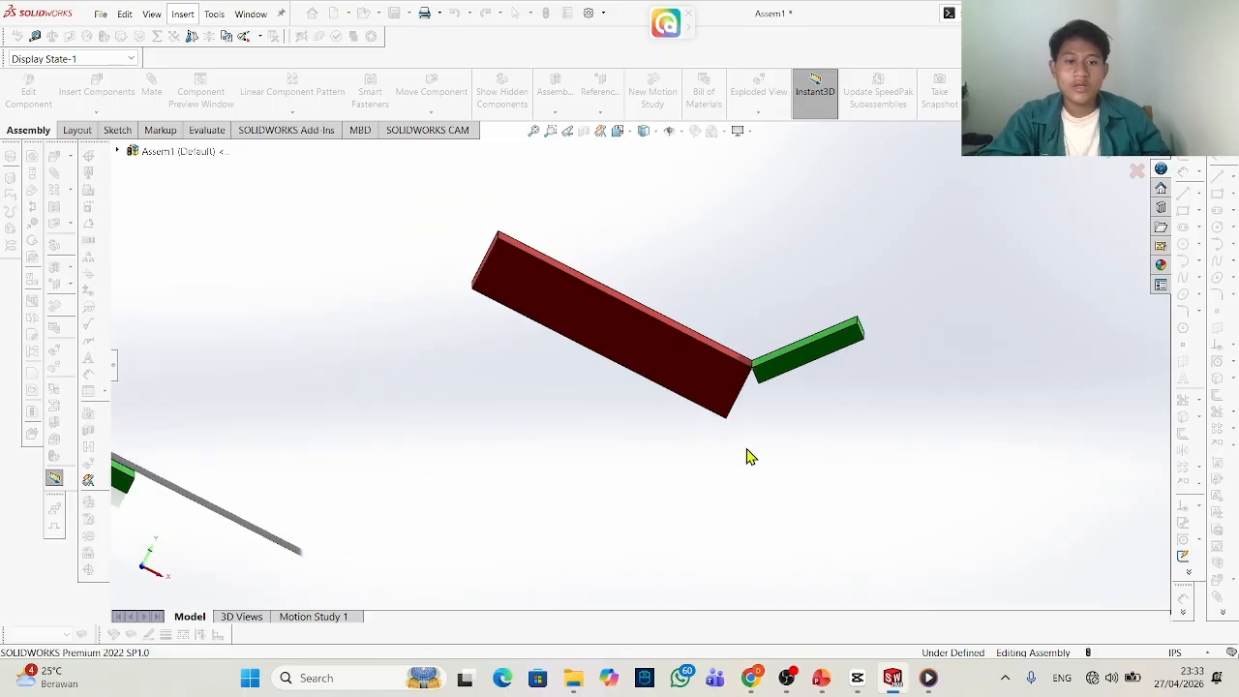
# Mate the second wing's lower inner edge coincident with the red base's top face.
pyautogui.scroll(-2, 232, 441)
pyautogui.scroll(-1, 235, 440)
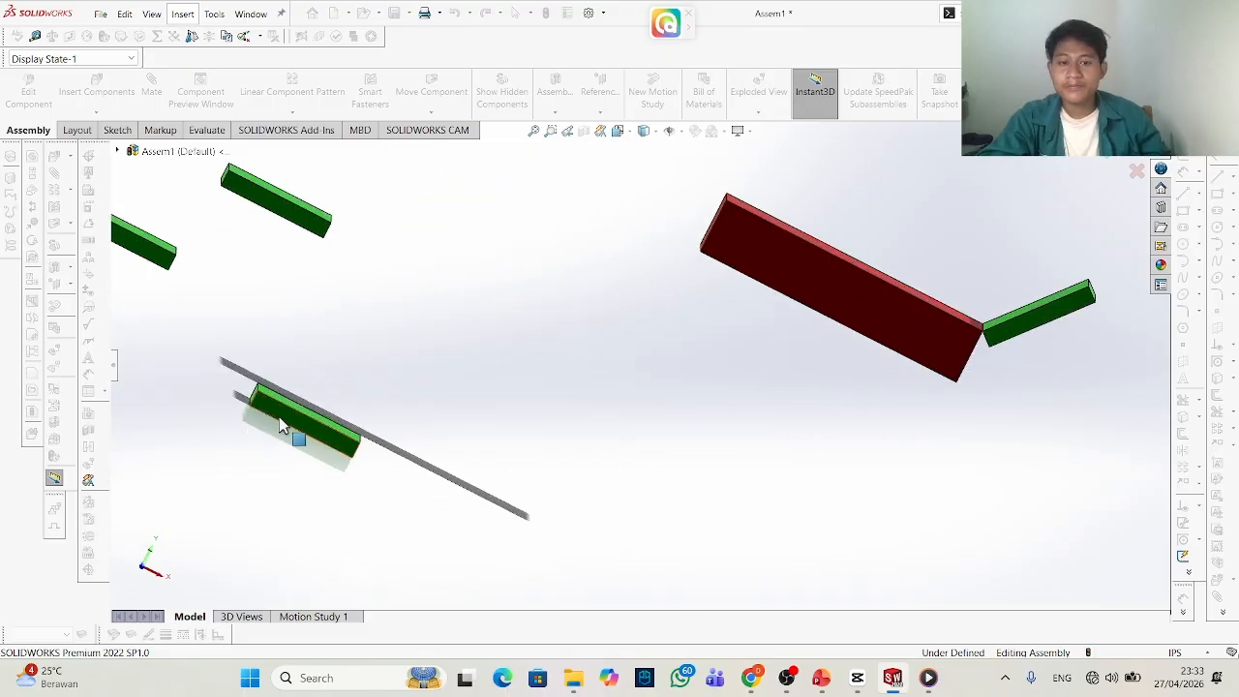
pyautogui.moveTo(290, 421)
pyautogui.mouseDown(button='middle')
pyautogui.moveTo(277, 442)
pyautogui.moveTo(284, 431)
pyautogui.mouseUp(button='middle')
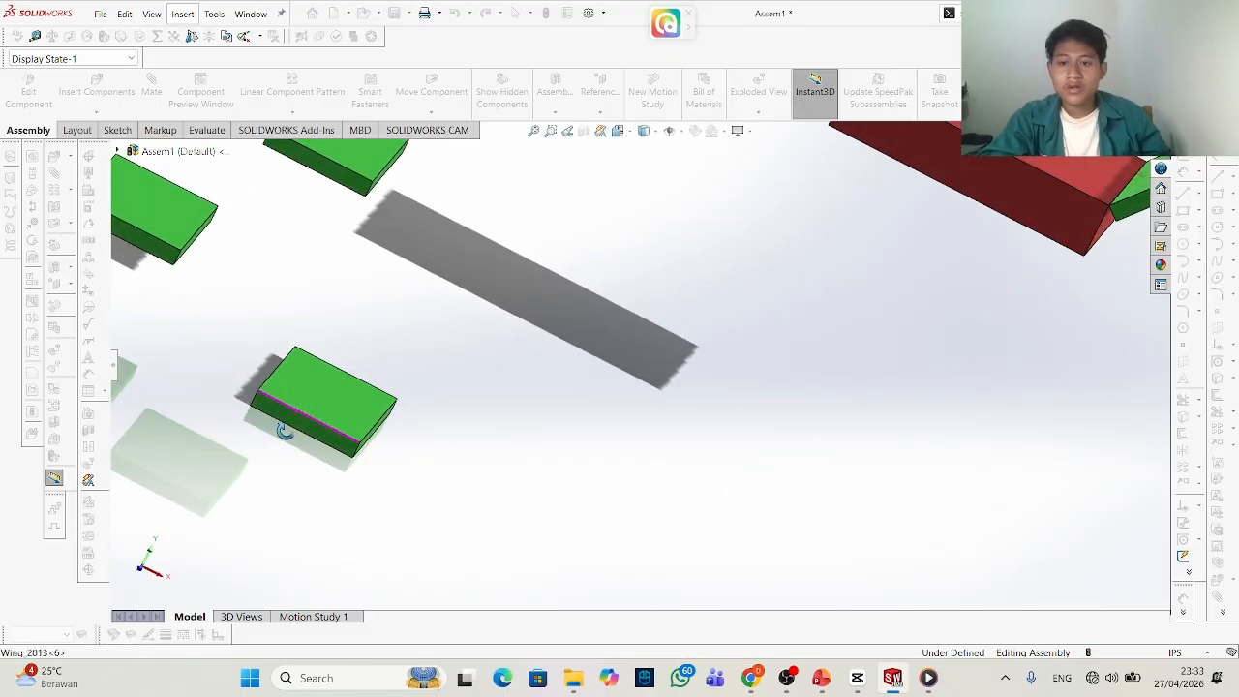
pyautogui.click(372, 444)
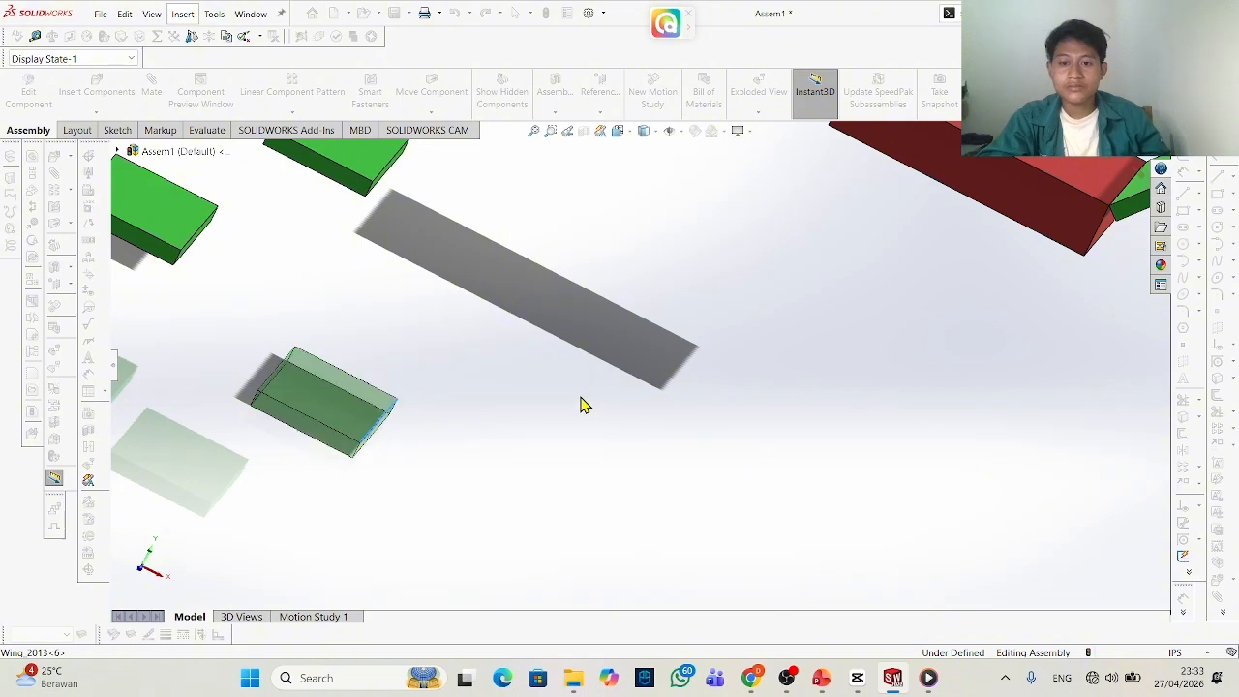
pyautogui.scroll(2, 581, 404)
pyautogui.click(885, 204)
pyautogui.scroll(1, 888, 209)
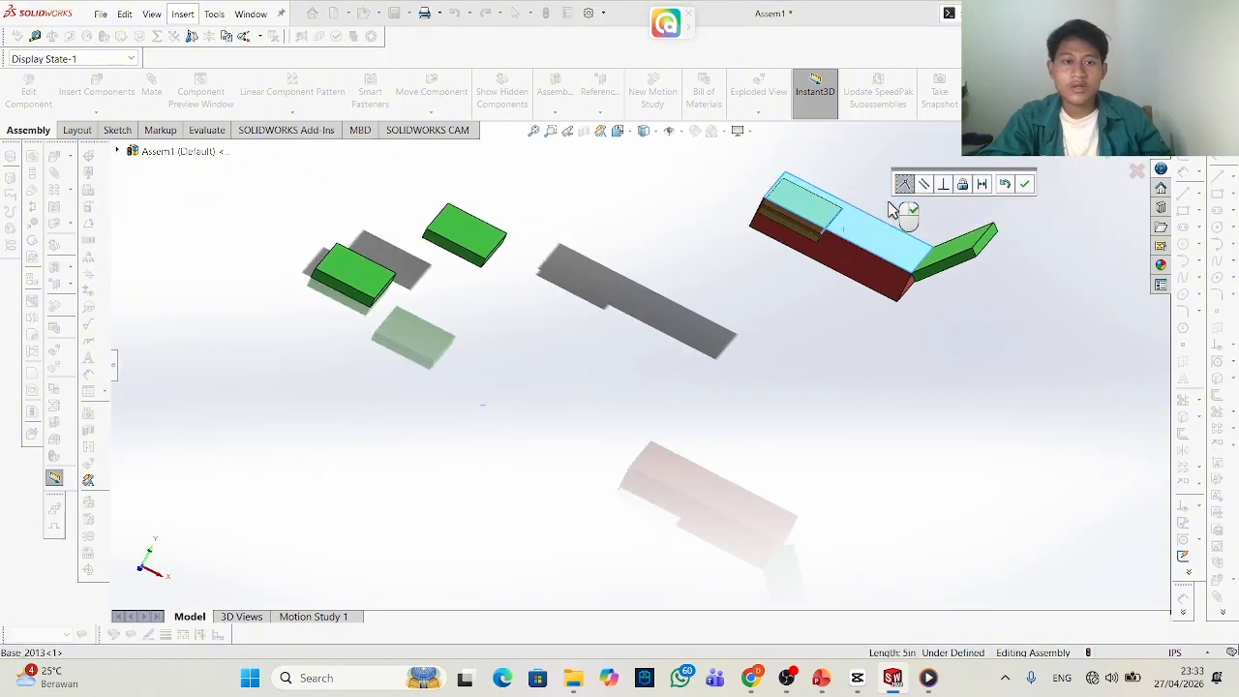
pyautogui.scroll(-4, 833, 247)
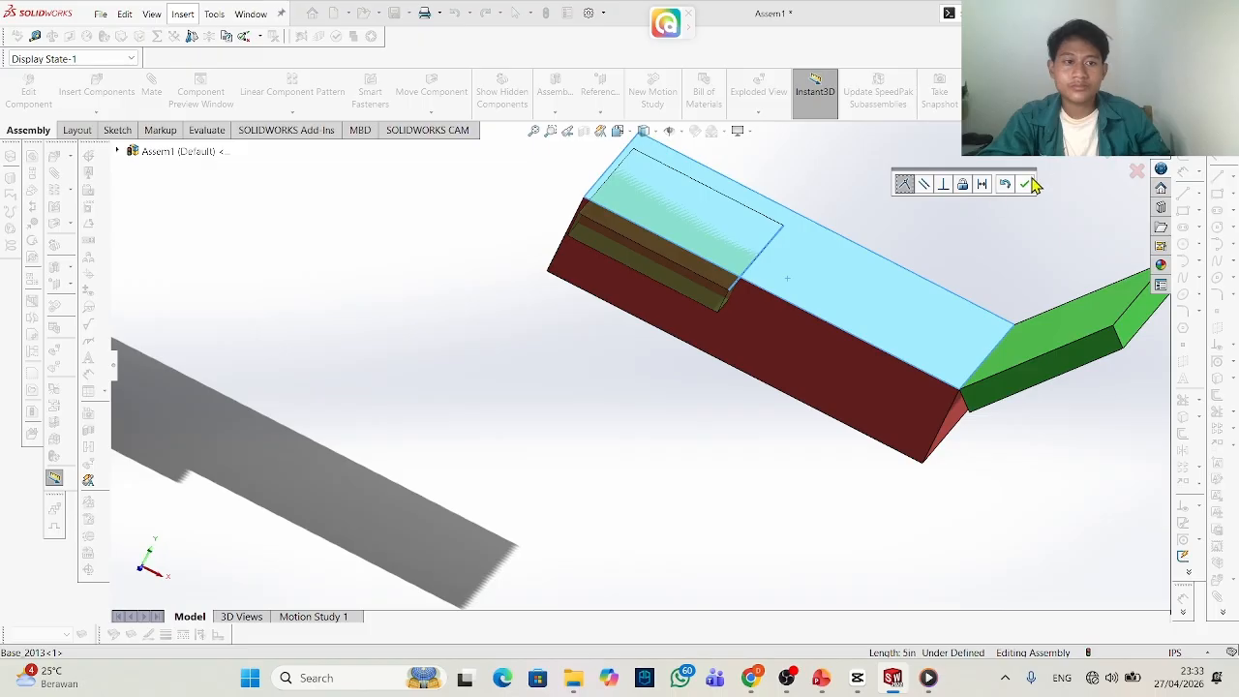
pyautogui.click(1028, 182)
# Mate the second wing's side coincident with the base's long side face and slide the wing near the outer wing.
pyautogui.moveTo(769, 233); pyautogui.dragTo(868, 213)
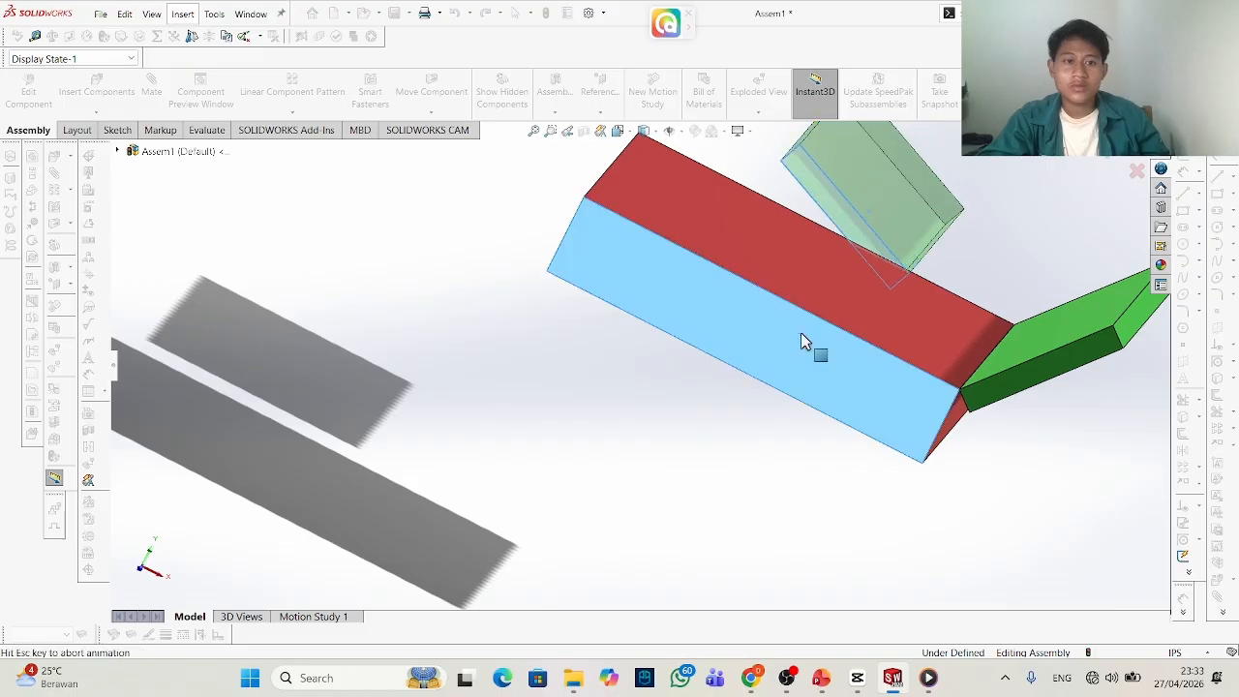
pyautogui.click(1113, 158)
pyautogui.moveTo(829, 240); pyautogui.dragTo(997, 260)
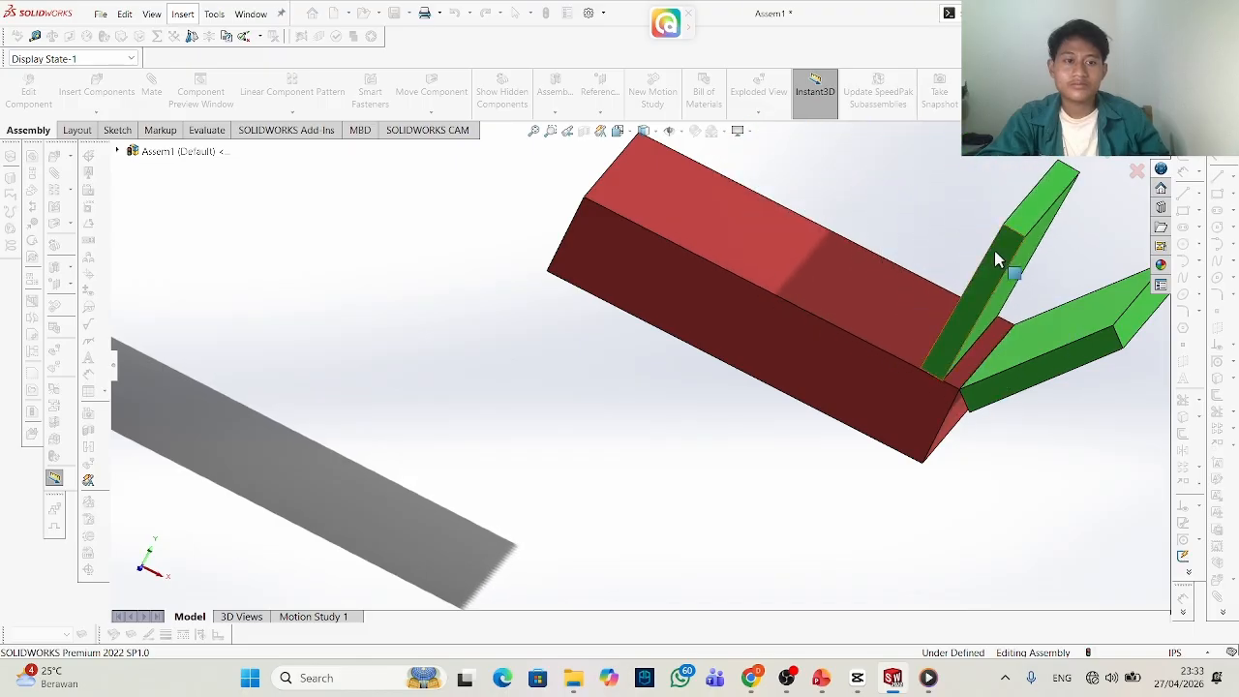
# Add a 1 in distance mate between the second wing's lower edge and the edge where the outer wing meets the base.
pyautogui.scroll(-2, 988, 308)
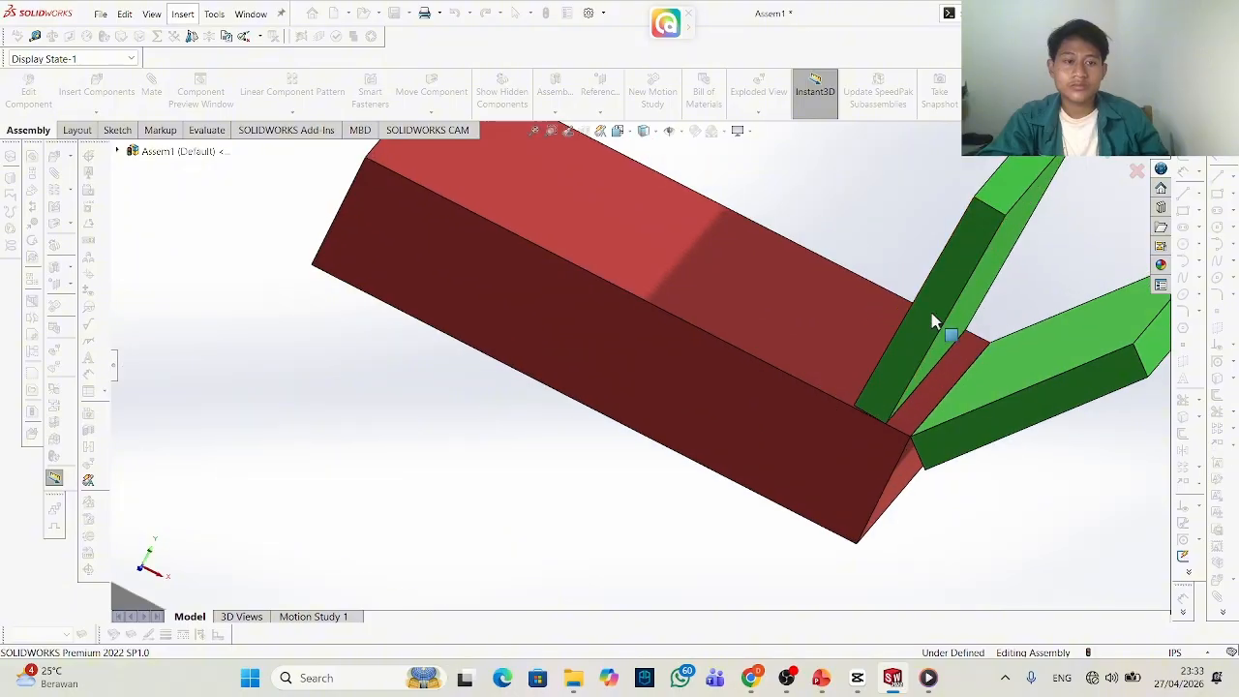
pyautogui.scroll(2, 934, 321)
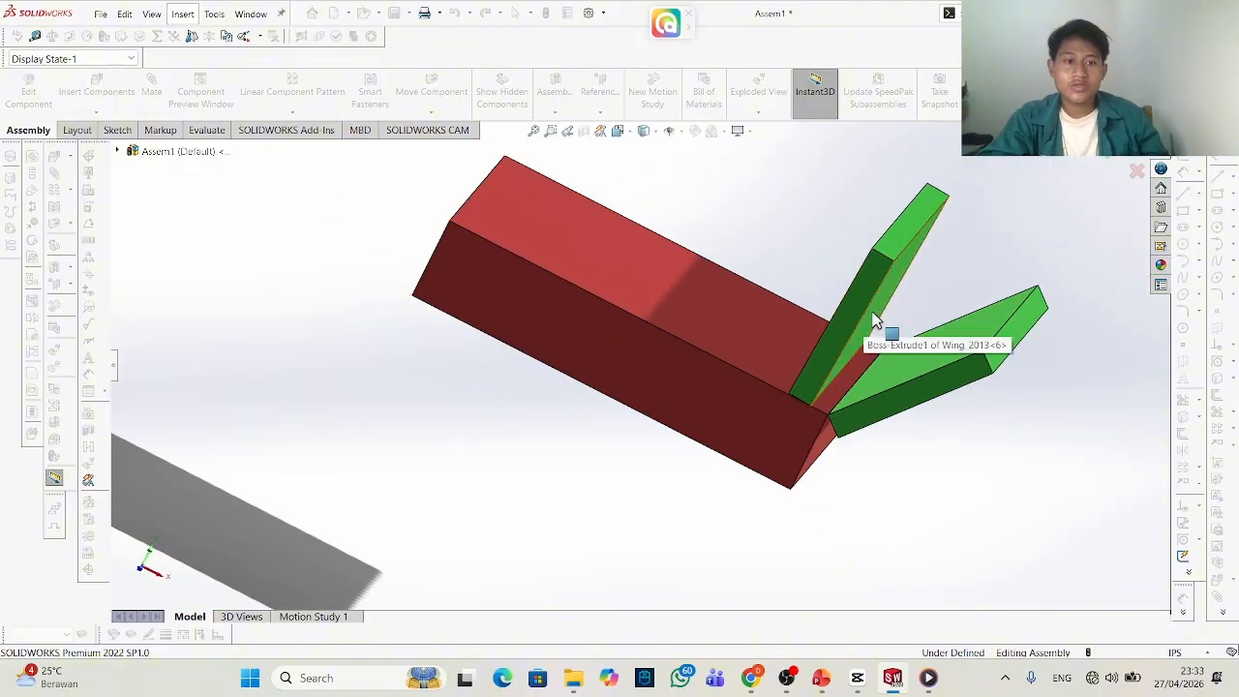
pyautogui.press('alt')
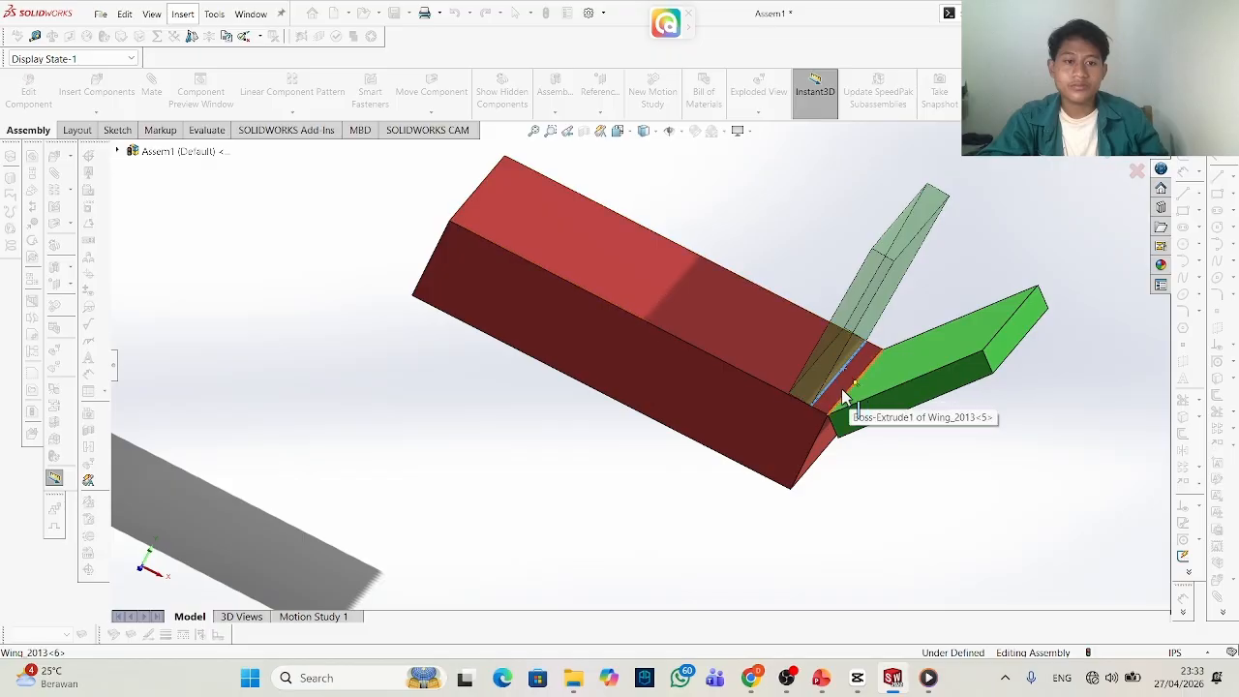
pyautogui.click(846, 404)
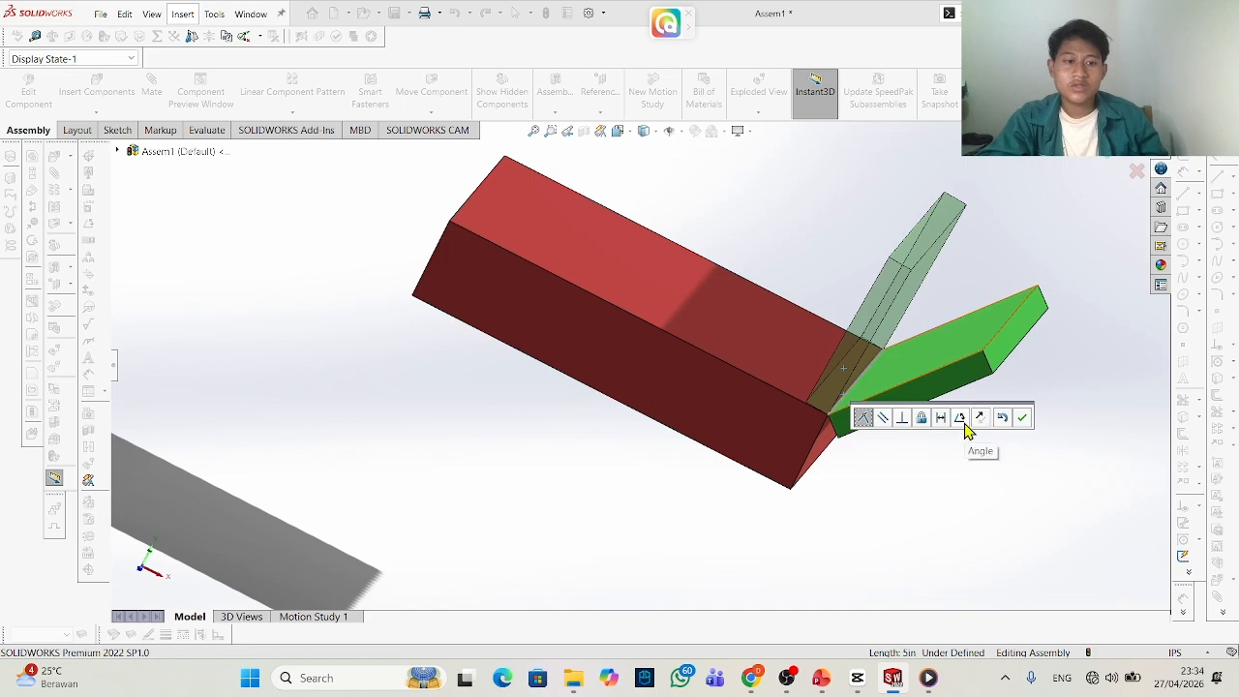
pyautogui.click(942, 419)
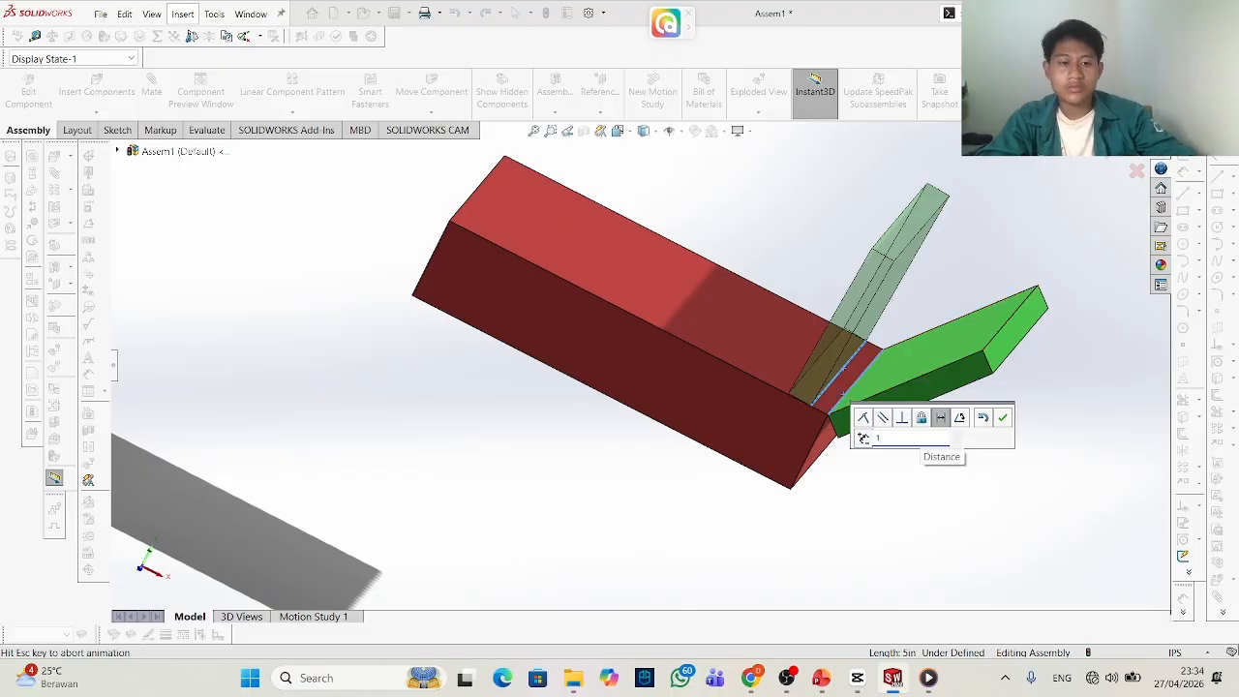
pyautogui.press('Return')
pyautogui.click(1109, 161)
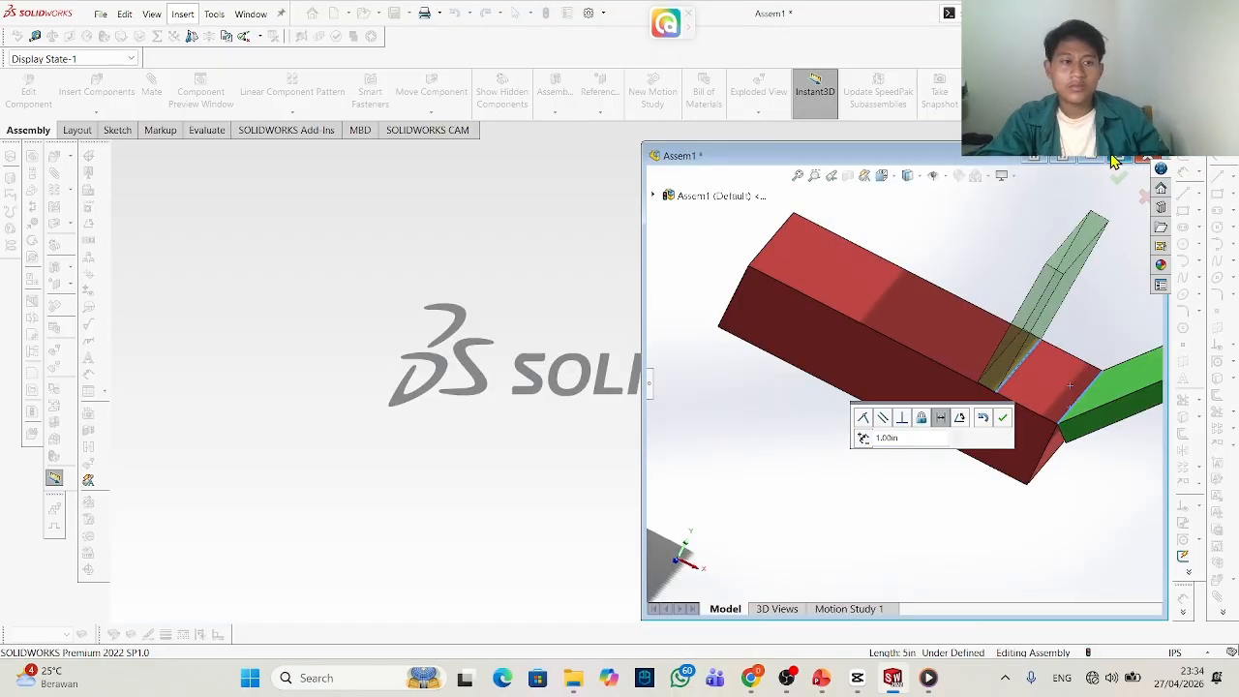
pyautogui.click(1118, 158)
pyautogui.press('Return')
# Stand the second wing upright by mating its narrow bottom face coincident with the base's top face.
pyautogui.moveTo(796, 272); pyautogui.dragTo(863, 320)
pyautogui.scroll(-3, 775, 348)
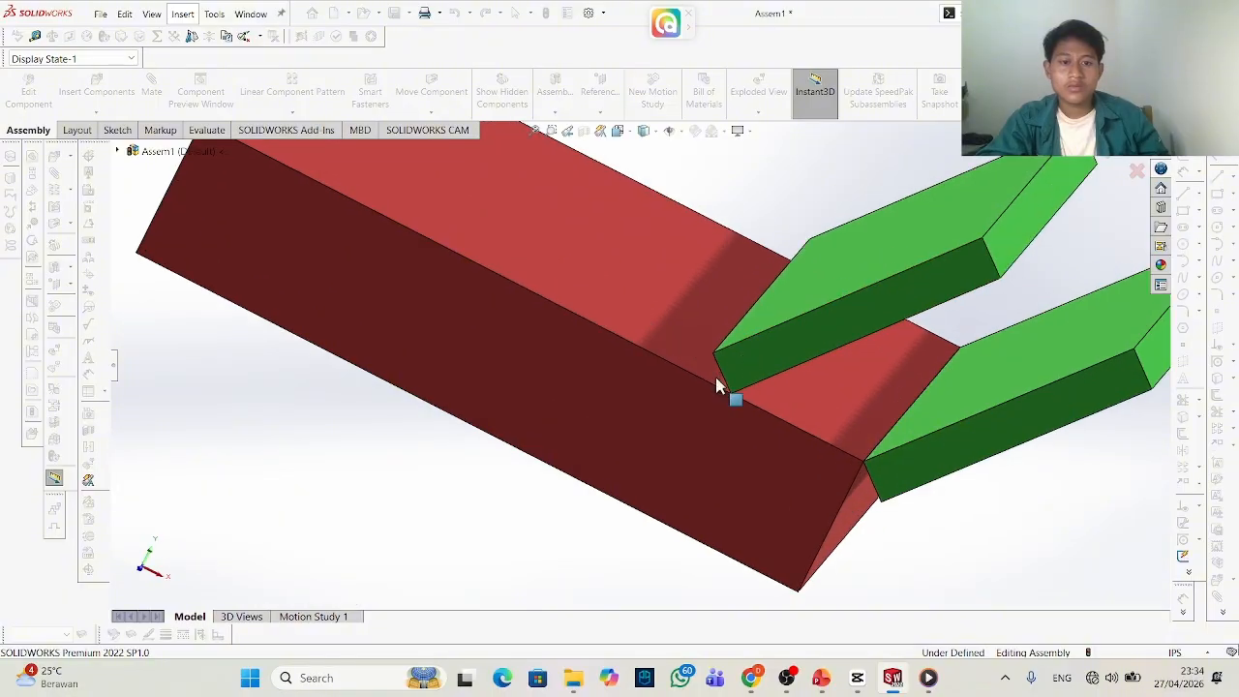
pyautogui.moveTo(705, 392); pyautogui.dragTo(634, 423, button='middle')
pyautogui.click(693, 374)
pyautogui.click(639, 282)
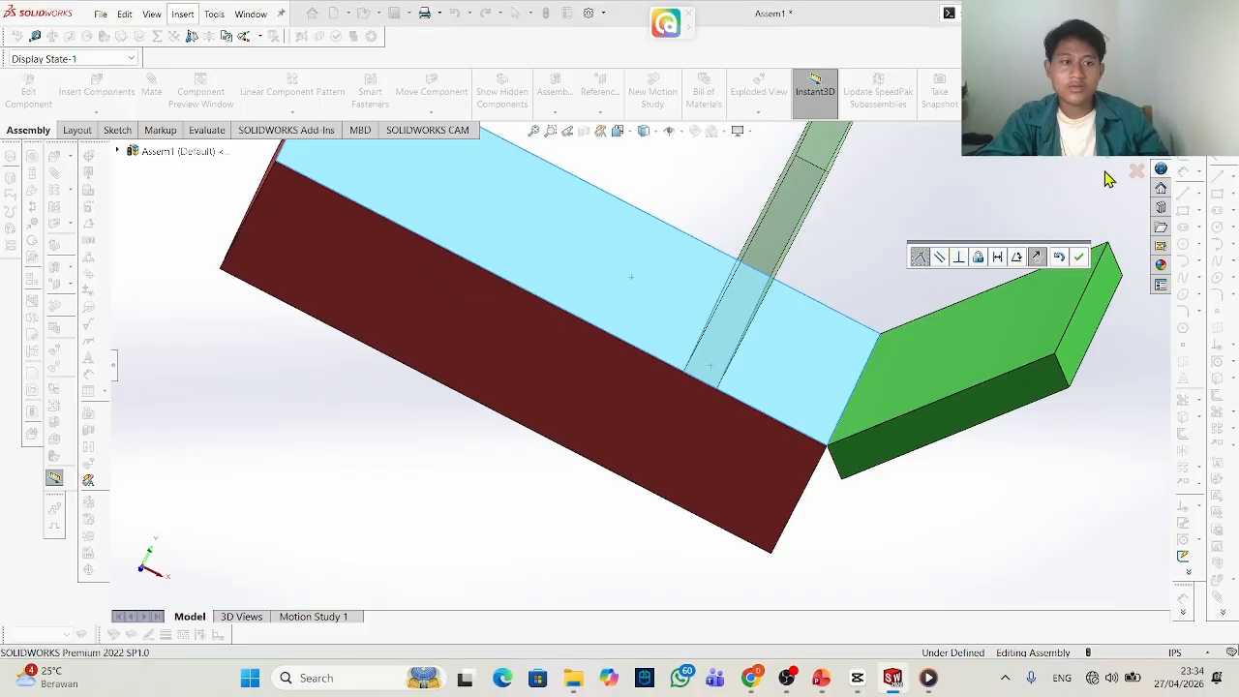
pyautogui.press('Return')
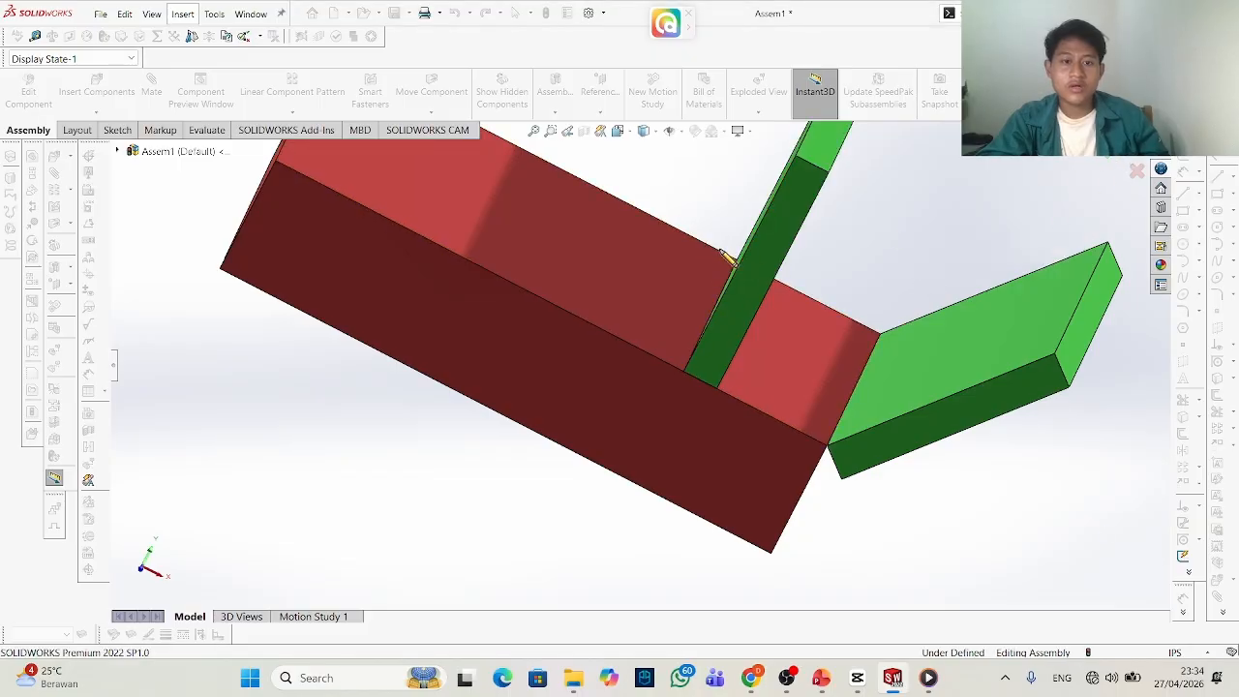
# Inspect the two mated wings and compare them with the reference video.
pyautogui.moveTo(728, 257); pyautogui.dragTo(692, 335, button='middle')
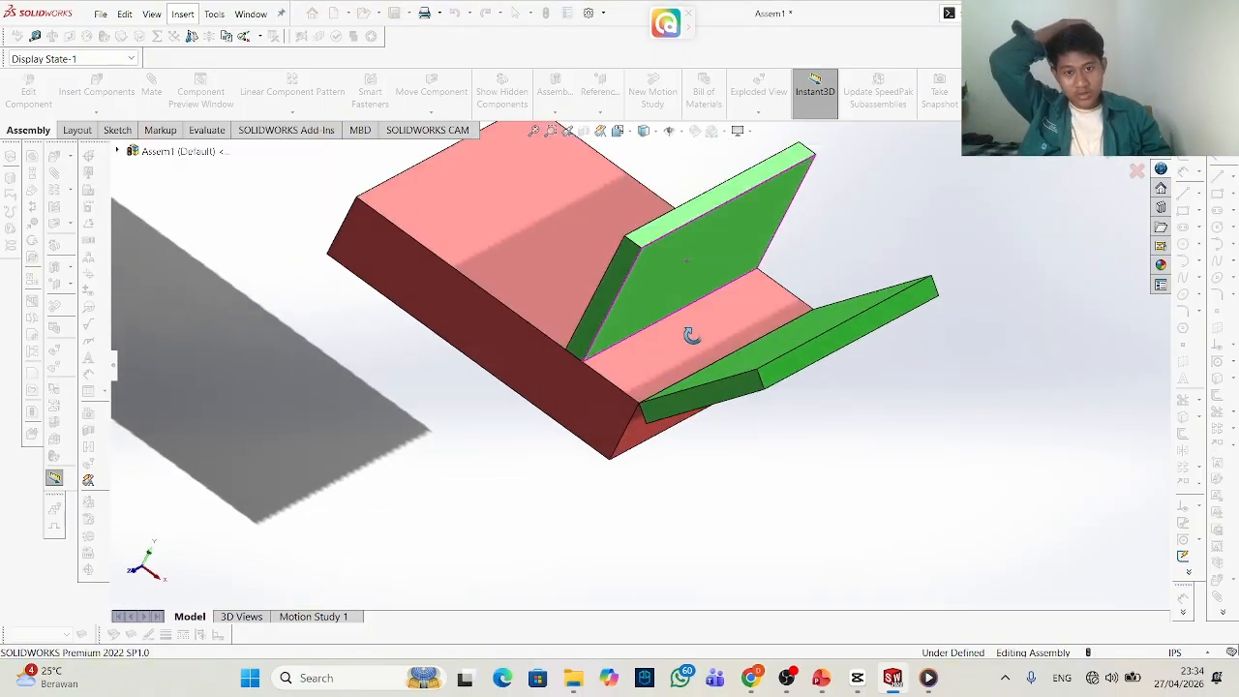
pyautogui.scroll(6, 545, 429)
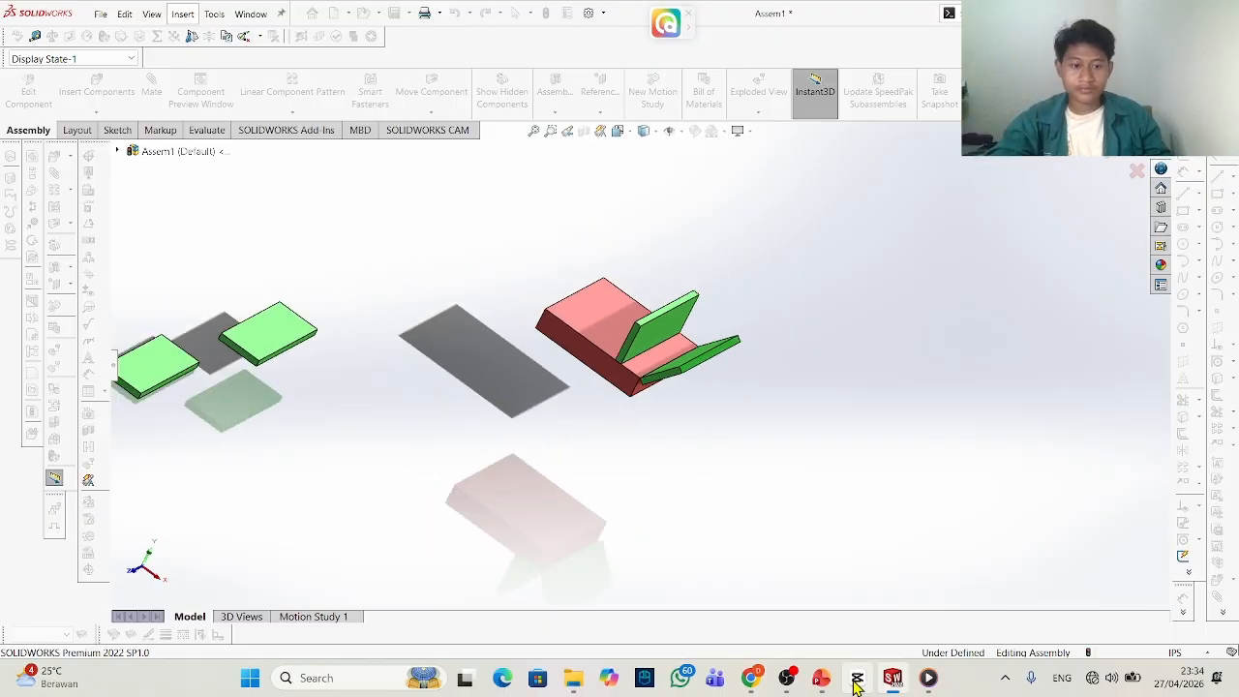
pyautogui.moveTo(928, 677)
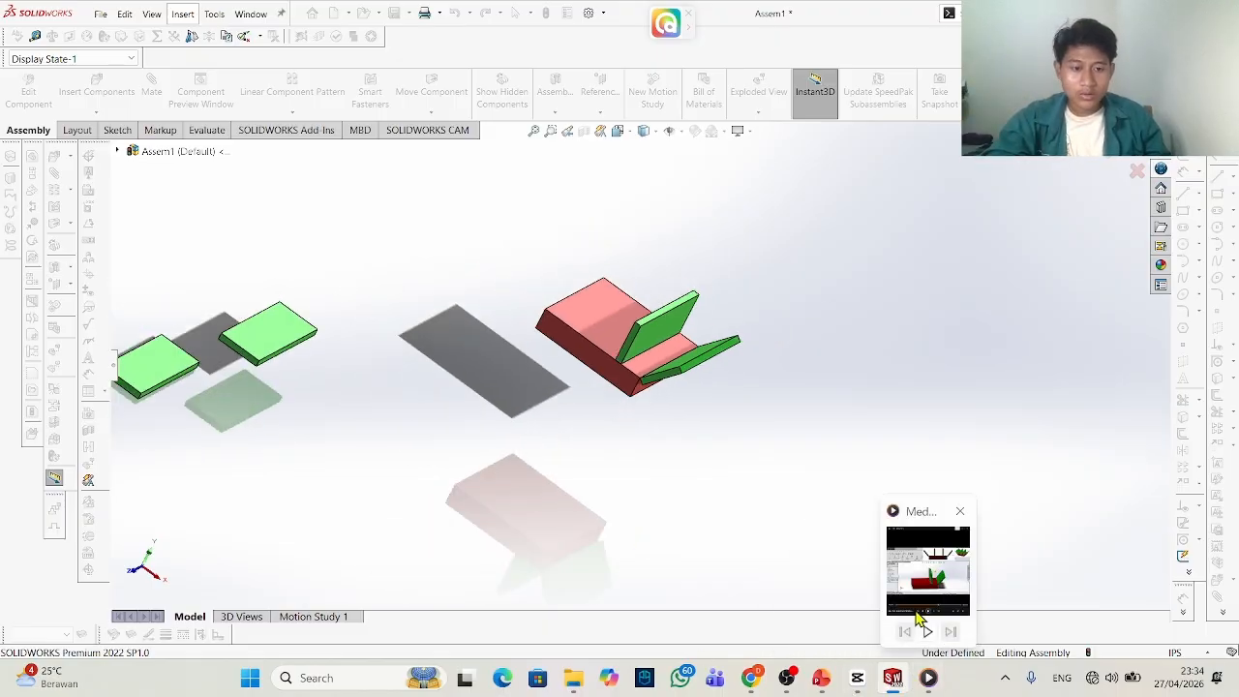
pyautogui.moveTo(916, 617)
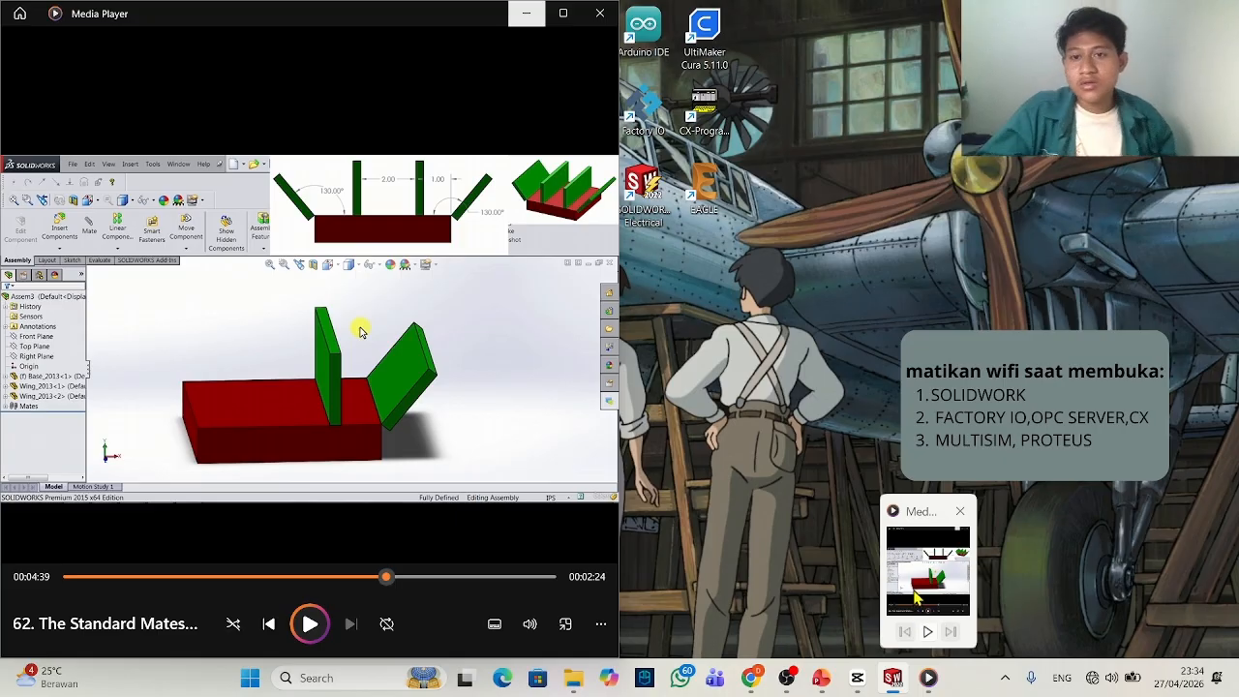
pyautogui.scroll(2, 591, 344)
pyautogui.scroll(-2, 514, 351)
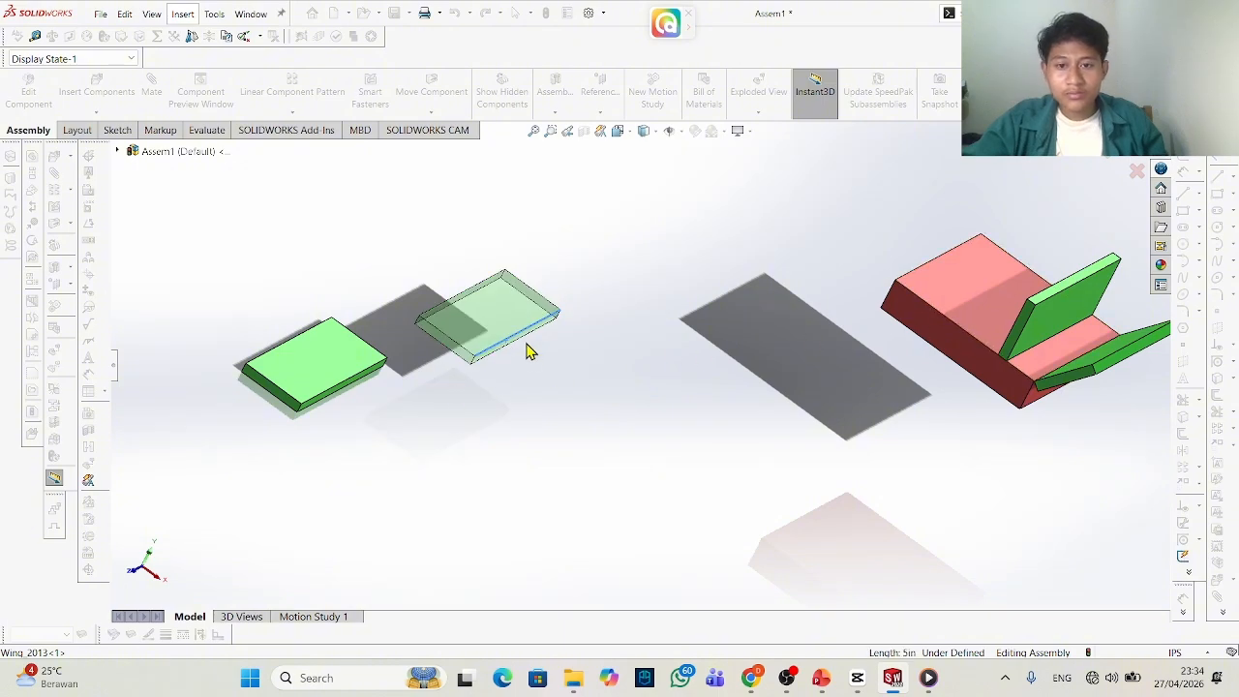
pyautogui.click(457, 201)
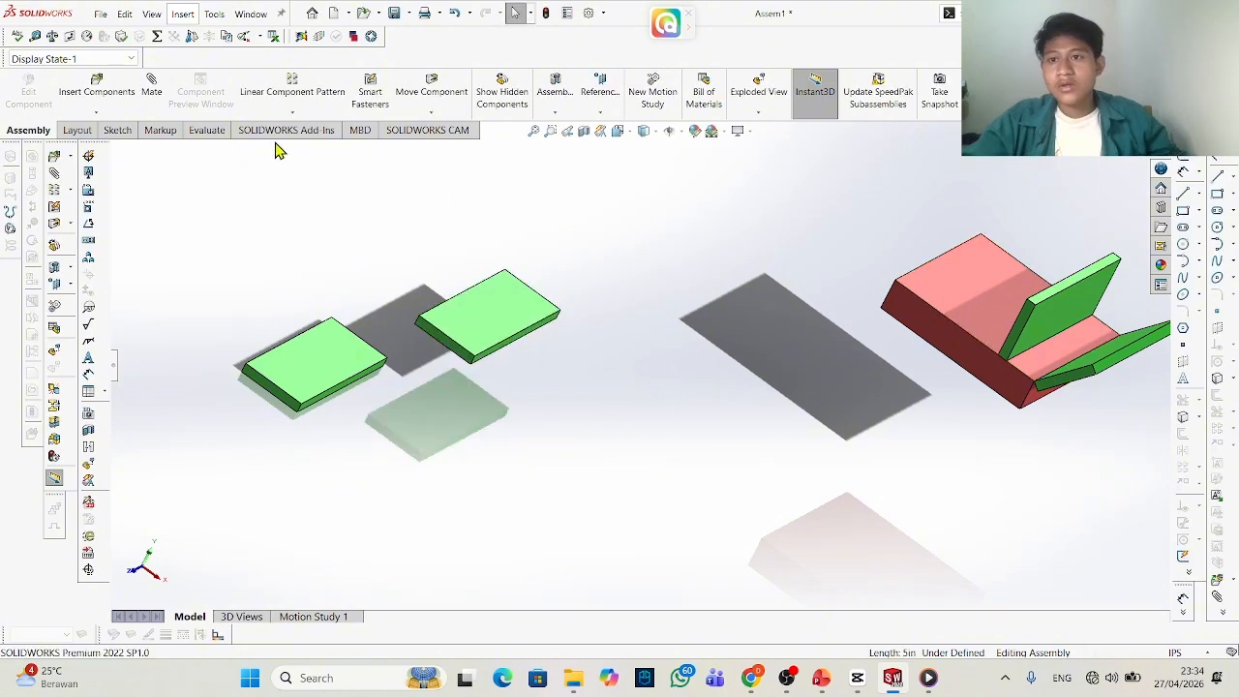
pyautogui.click(160, 94)
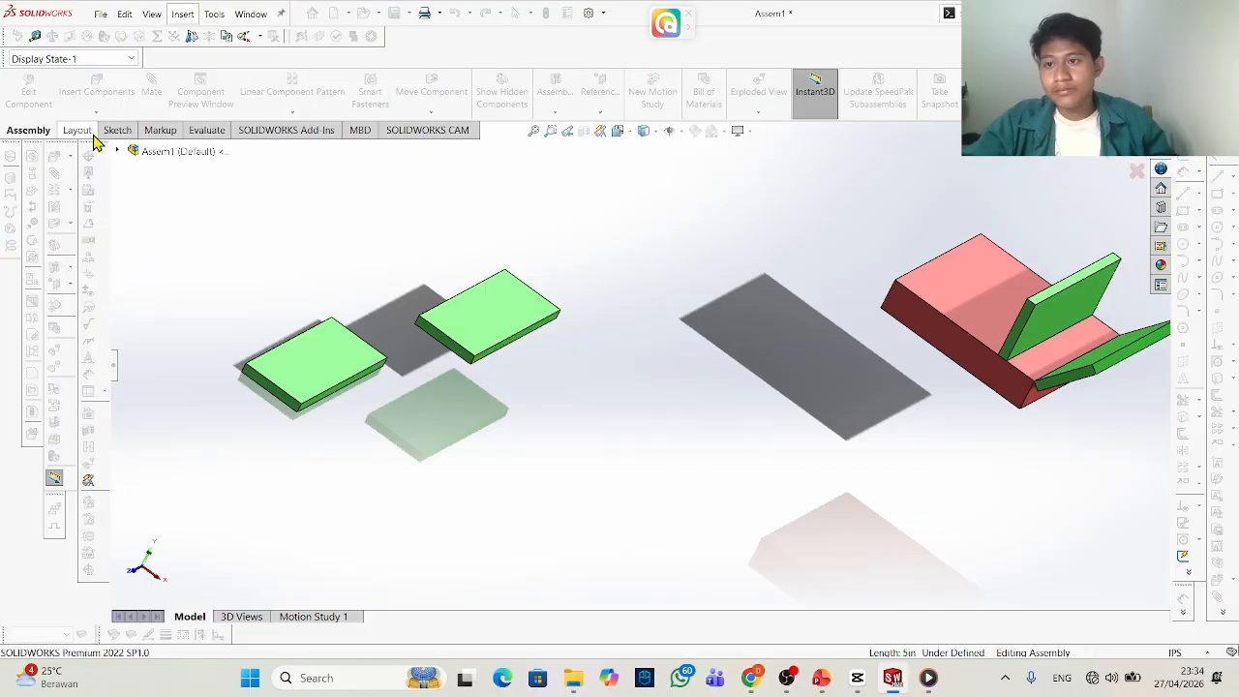
pyautogui.click(51, 478)
pyautogui.click(514, 345)
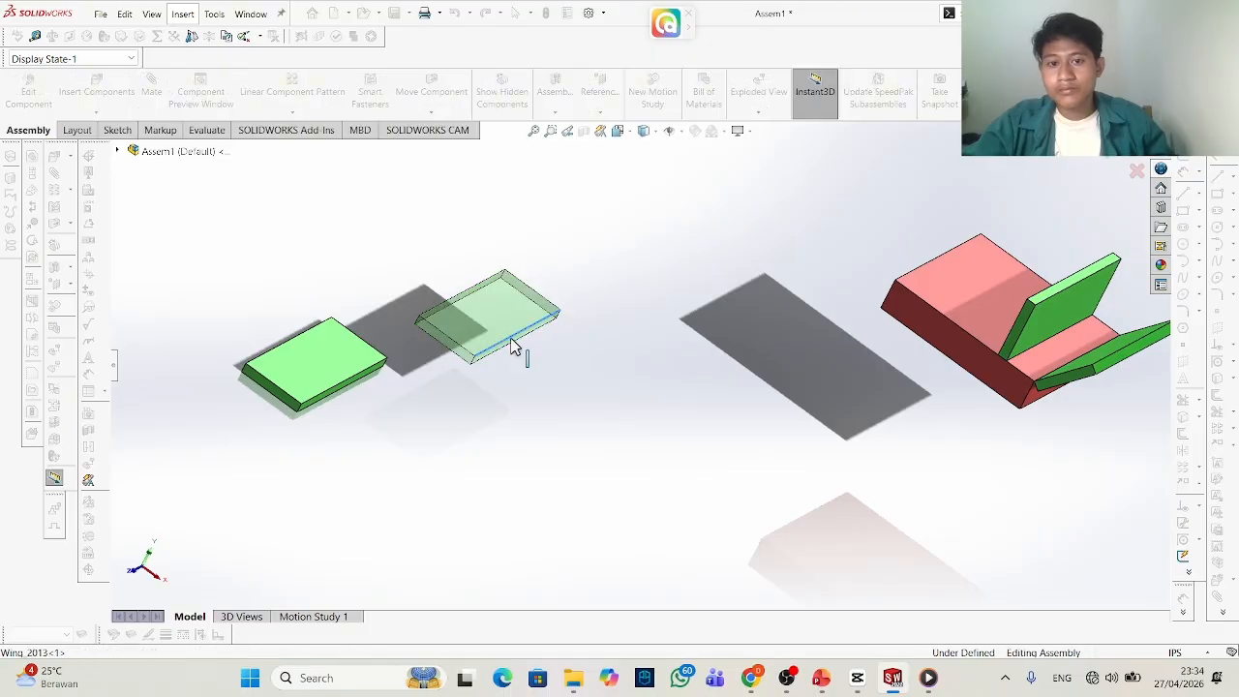
pyautogui.scroll(-4, 670, 324)
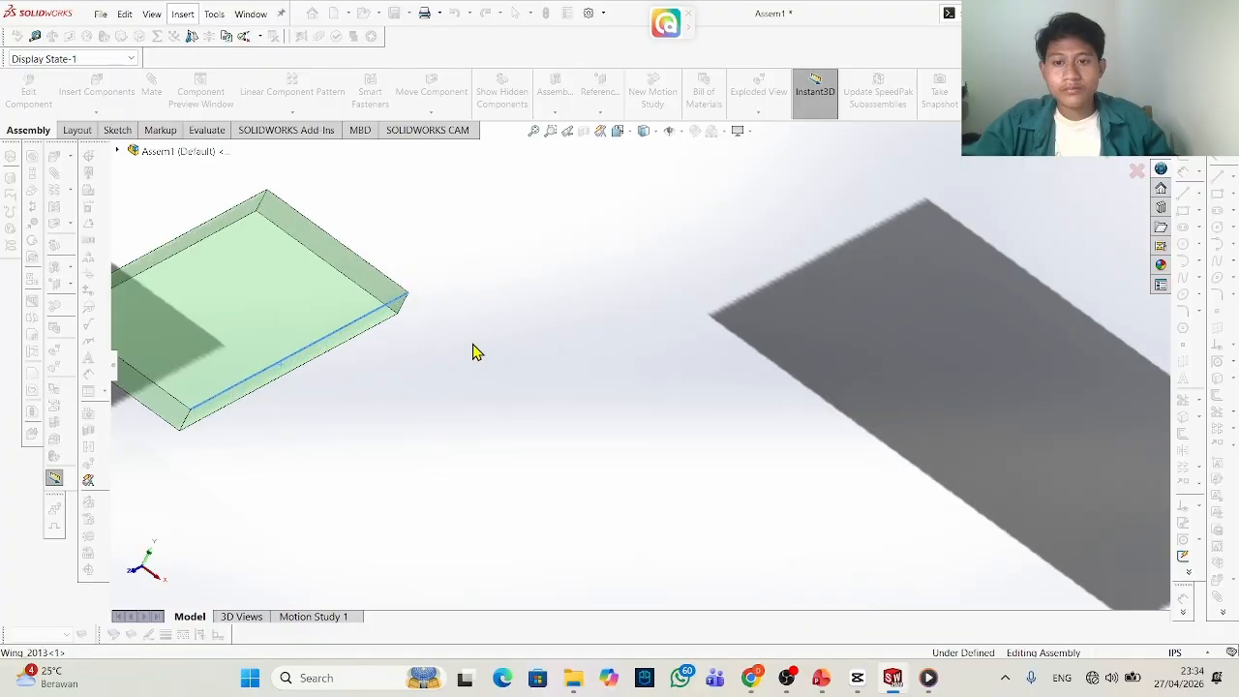
pyautogui.press('f')
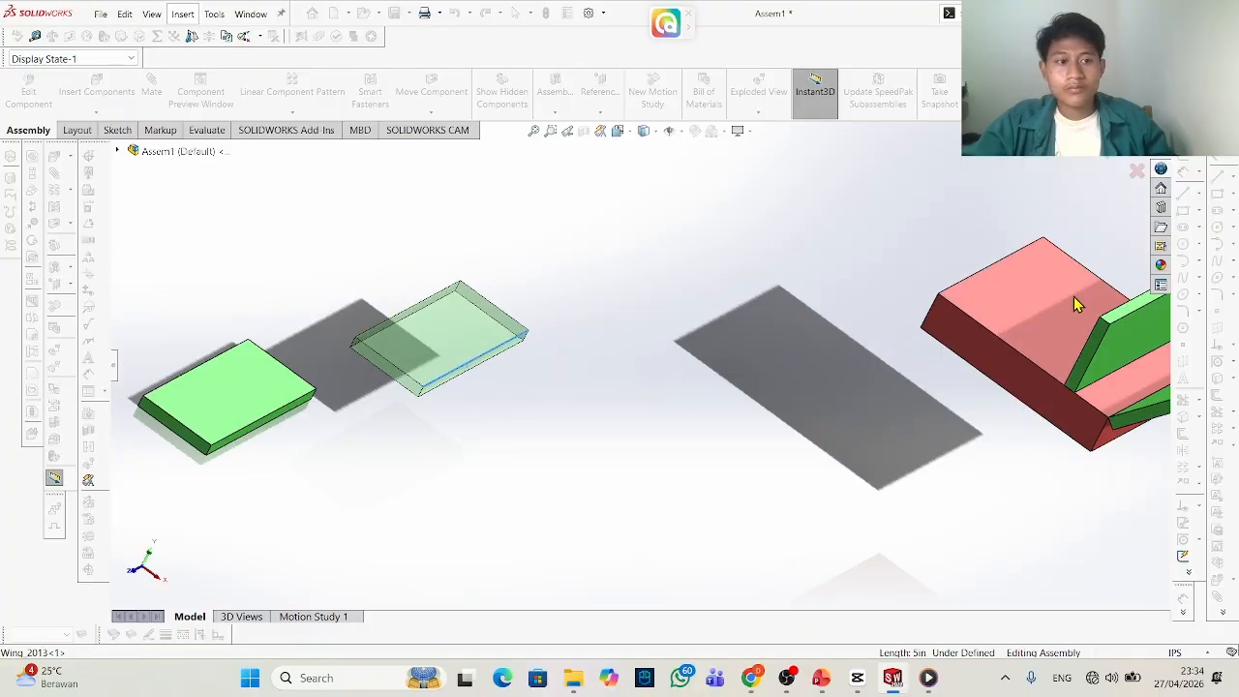
pyautogui.keyDown('ctrl'); pyautogui.click(1070, 308); pyautogui.keyUp('ctrl')
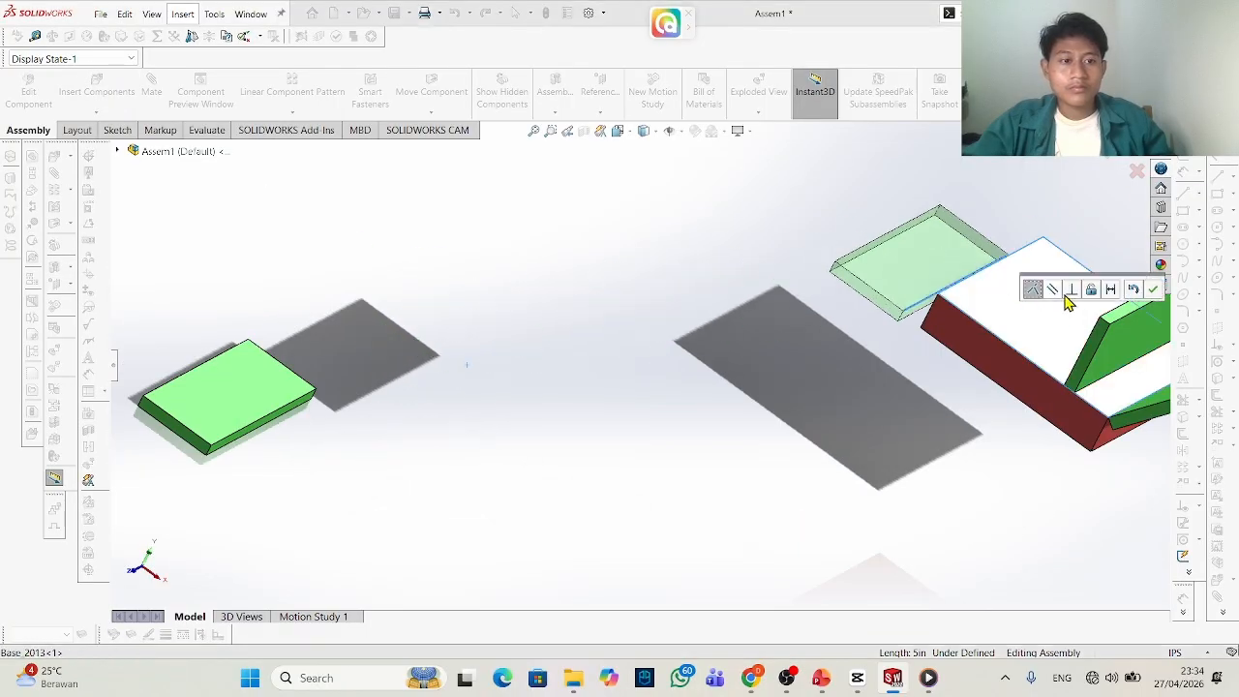
pyautogui.click(1137, 173)
pyautogui.scroll(2, 644, 348)
pyautogui.scroll(-3, 567, 324)
pyautogui.moveTo(520, 373); pyautogui.dragTo(196, 446, button='middle')
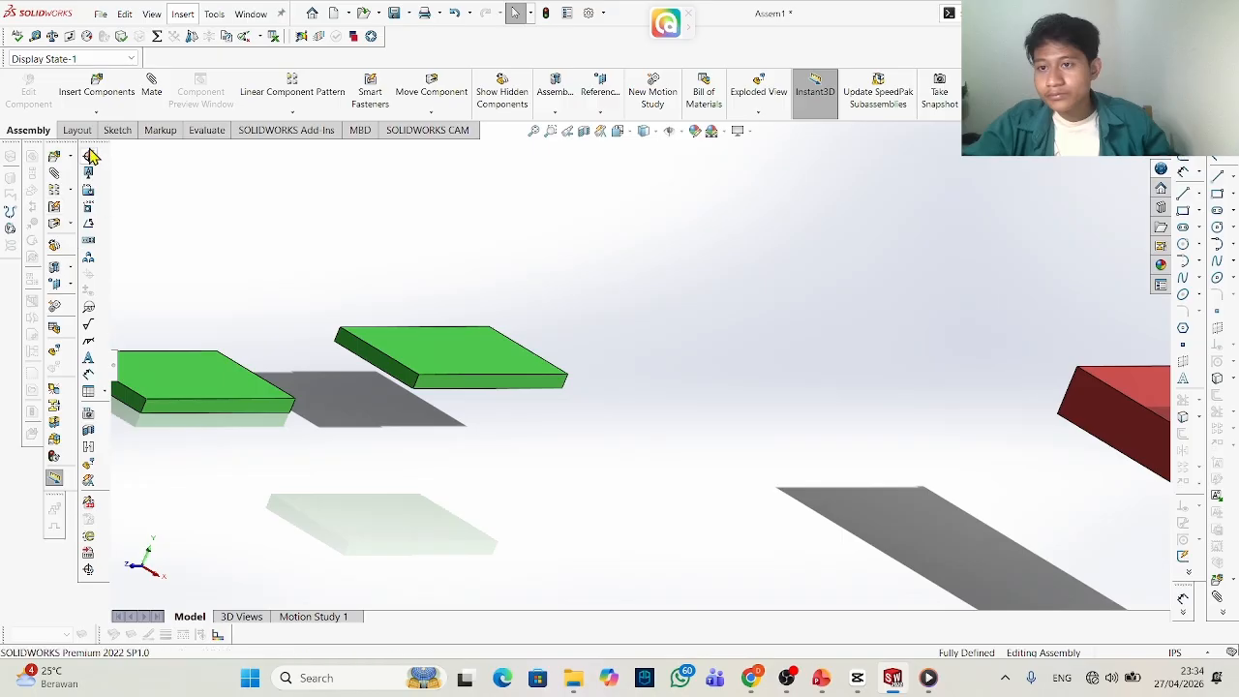
# Mate the third wing's long narrow face coincident with the base's top face so the wing stands upright.
pyautogui.click(57, 191)
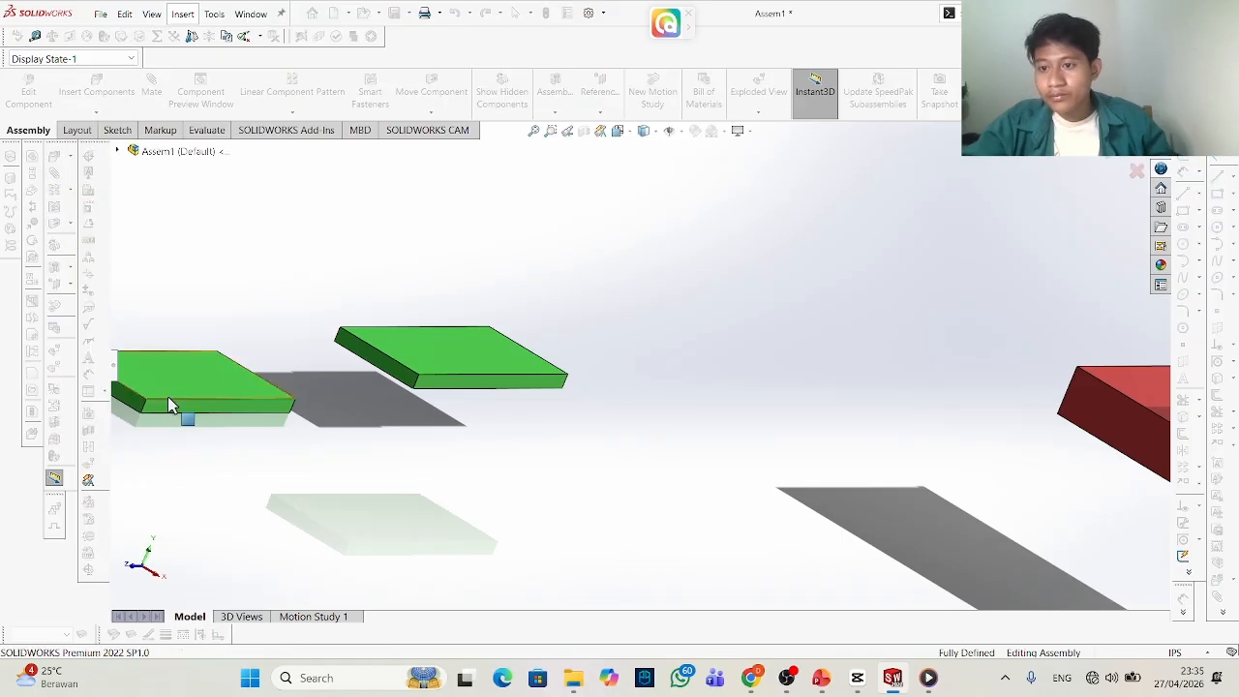
pyautogui.scroll(-1, 428, 436)
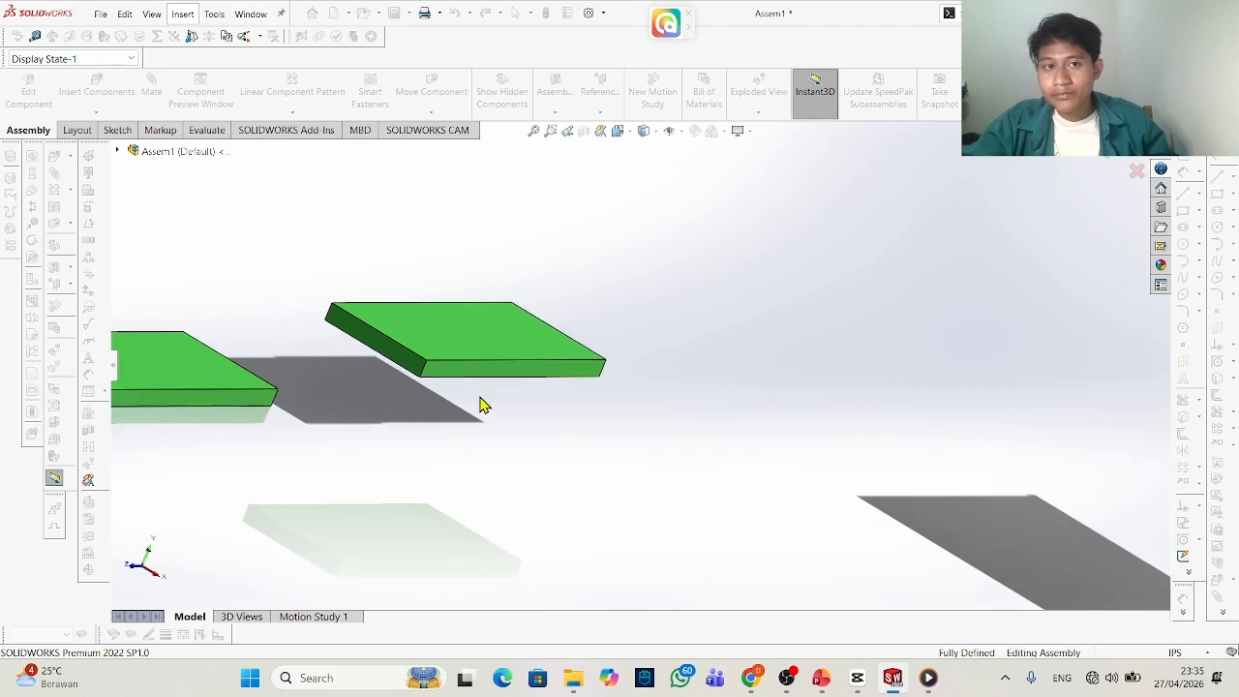
pyautogui.click(794, 97)
pyautogui.click(818, 87)
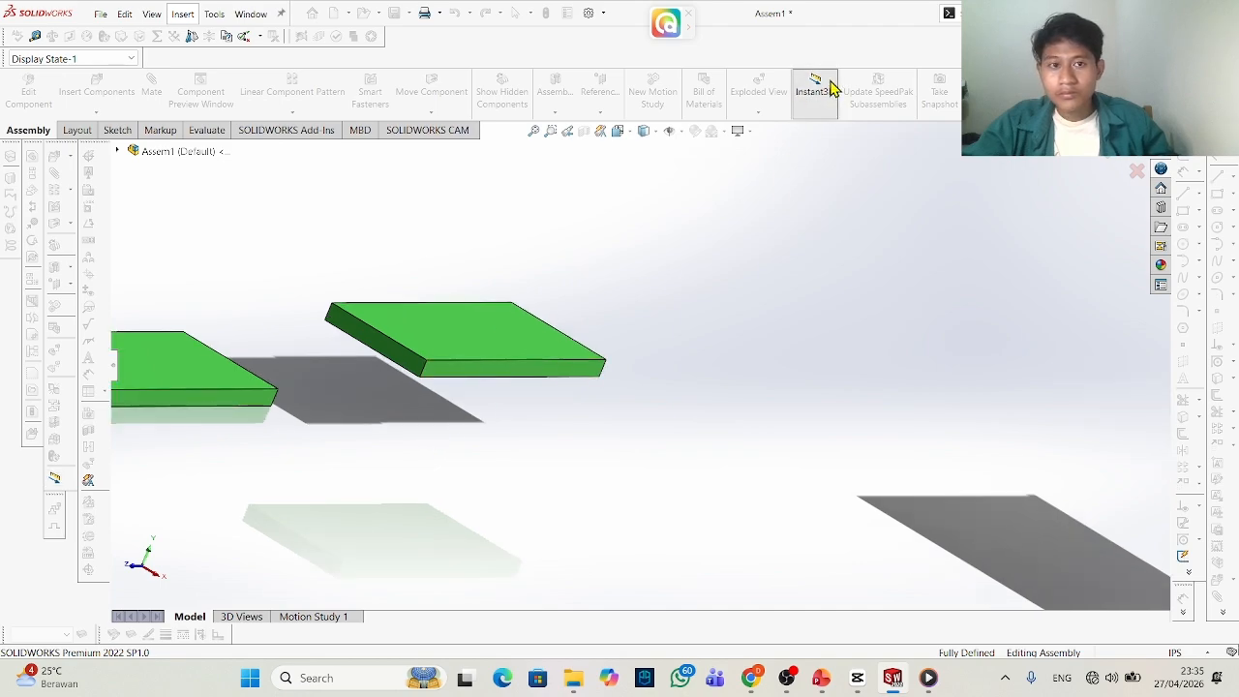
pyautogui.click(580, 365)
pyautogui.moveTo(581, 368); pyautogui.dragTo(774, 391, button='middle')
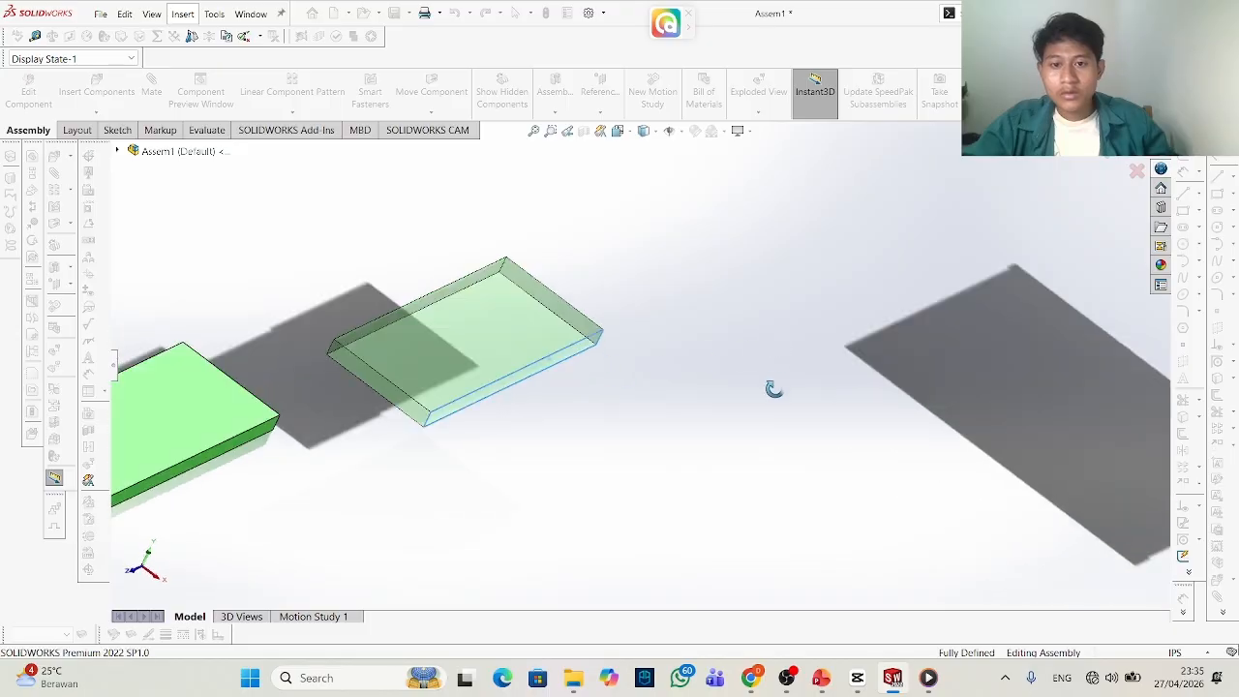
pyautogui.scroll(3, 775, 390)
pyautogui.keyDown('alt'); pyautogui.moveTo(997, 341); pyautogui.dragTo(992, 343); pyautogui.keyUp('alt')
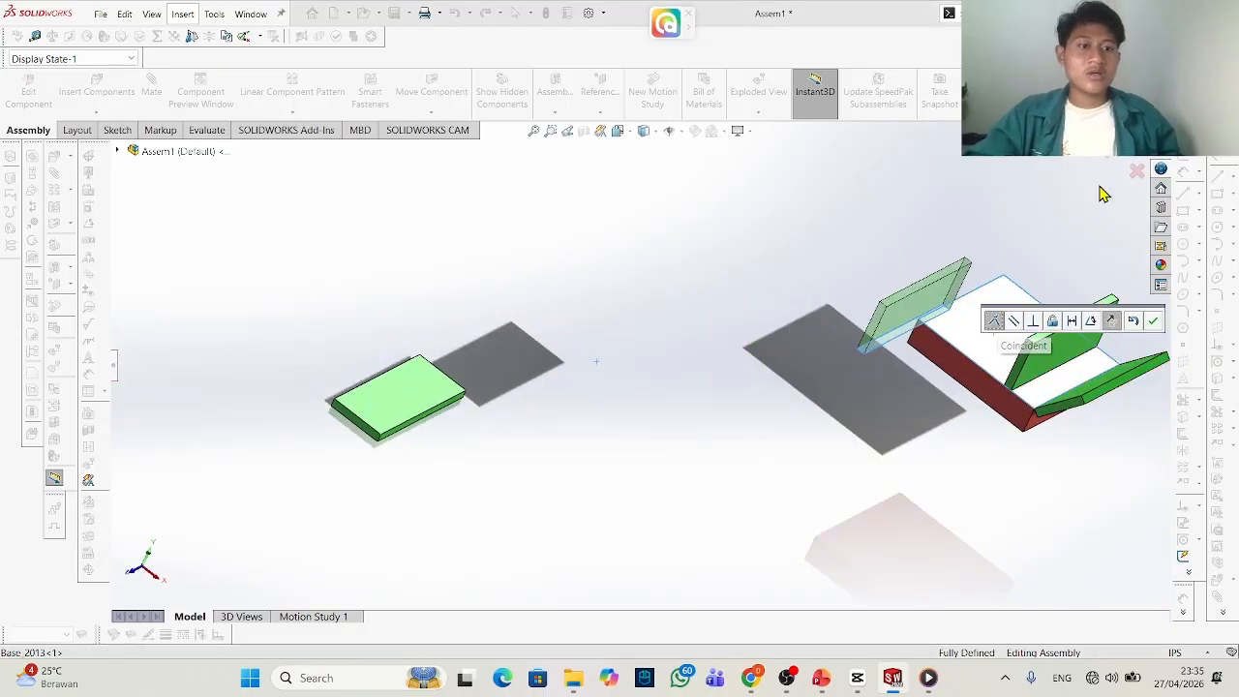
pyautogui.click(1120, 155)
# Mate the third wing's narrow end face coincident with the base's long side face so they sit flush.
pyautogui.scroll(3, 1009, 323)
pyautogui.scroll(-4, 867, 401)
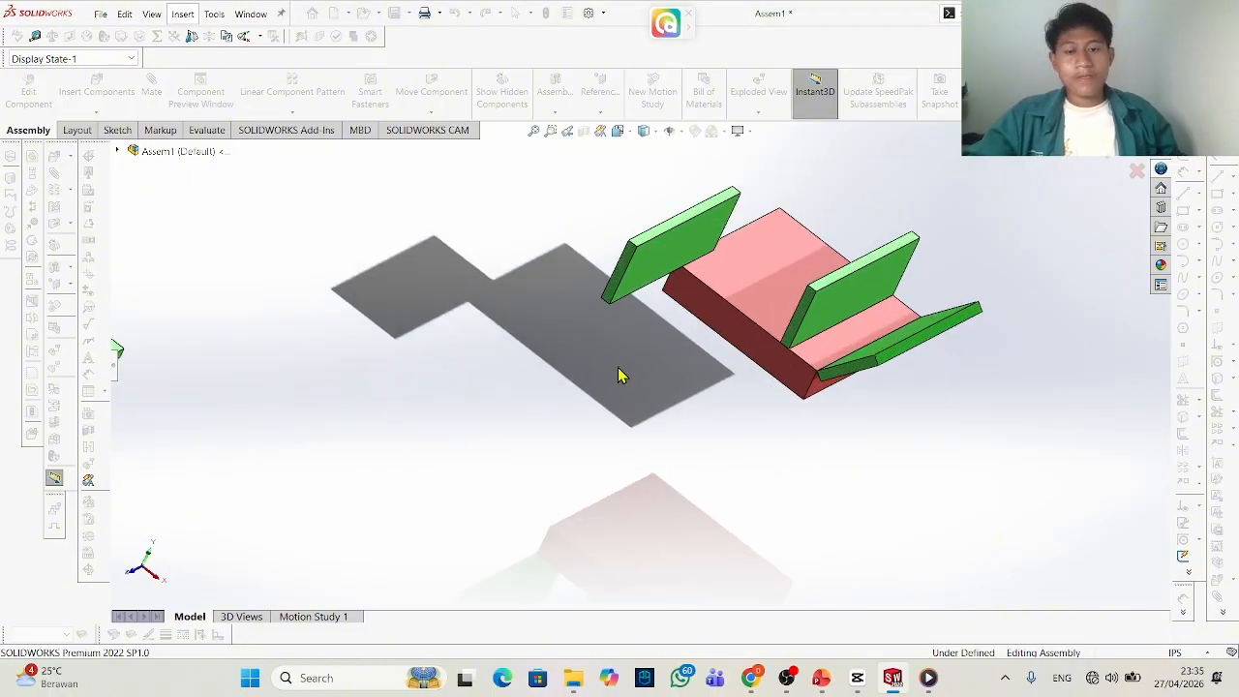
pyautogui.moveTo(620, 368); pyautogui.dragTo(670, 296, button='middle')
pyautogui.click(575, 323)
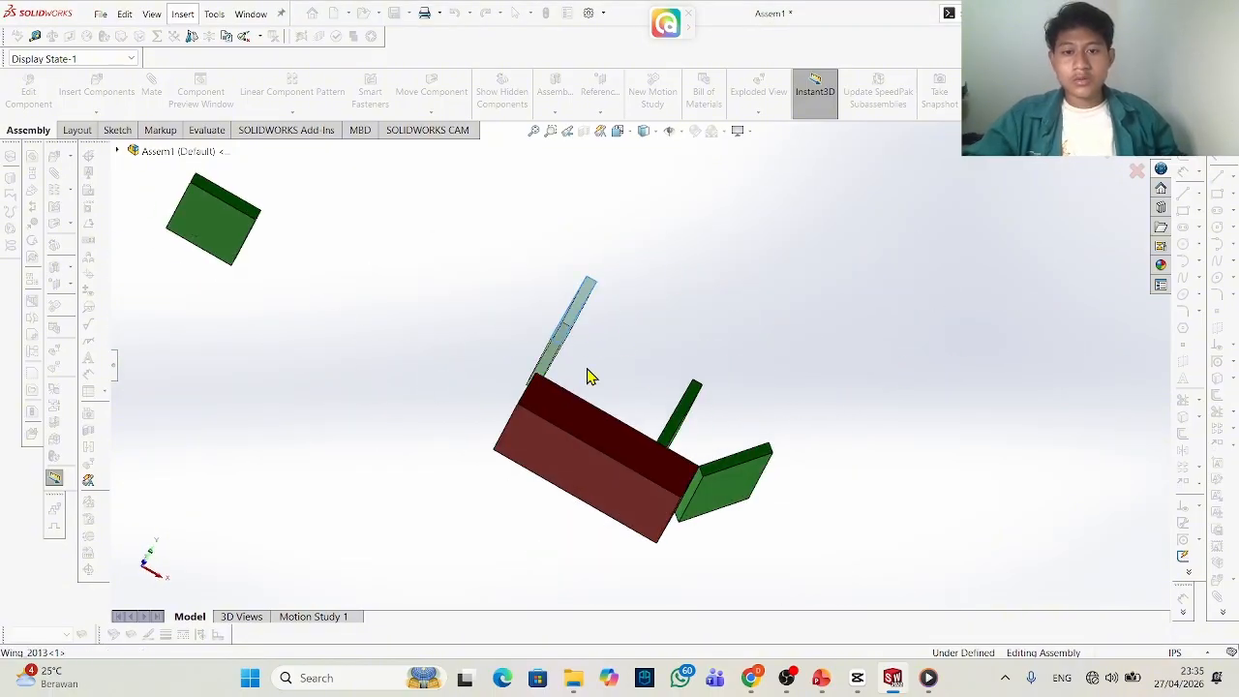
pyautogui.keyDown('ctrl'); pyautogui.click(602, 419); pyautogui.keyUp('ctrl')
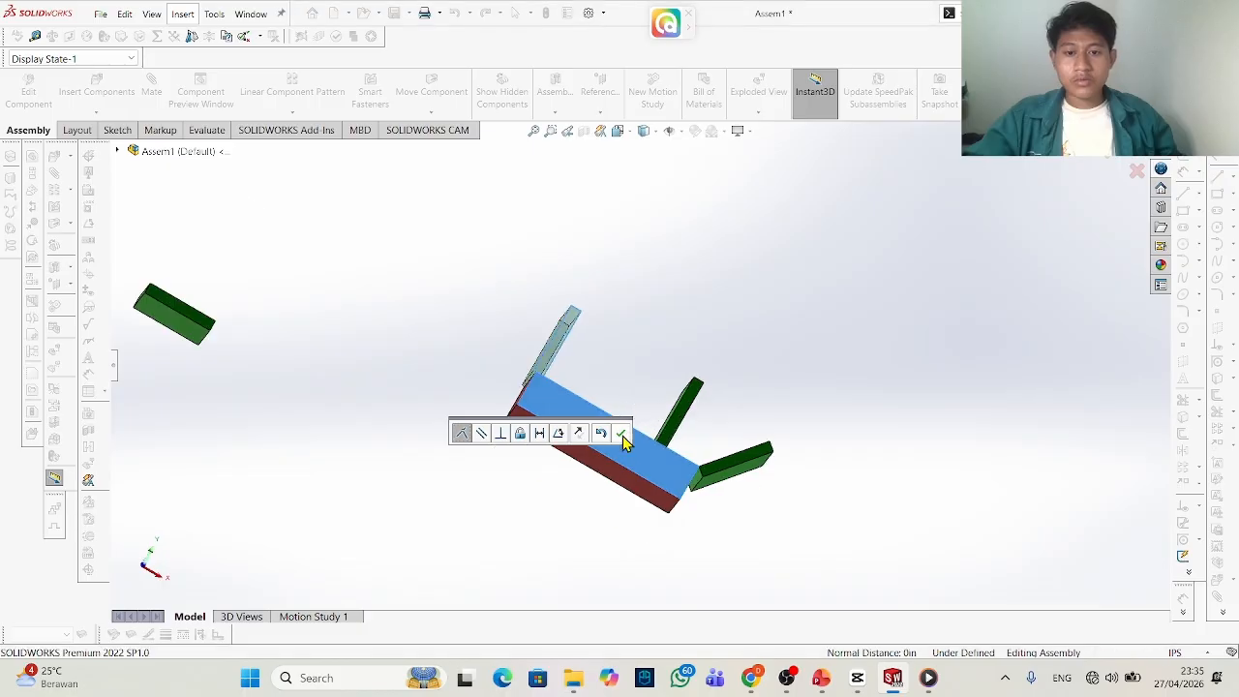
pyautogui.click(622, 434)
# Add a distance mate between the facing large faces of the third and second wings.
pyautogui.moveTo(590, 437); pyautogui.dragTo(572, 346, button='middle')
pyautogui.moveTo(588, 351); pyautogui.dragTo(617, 362)
pyautogui.click(622, 356)
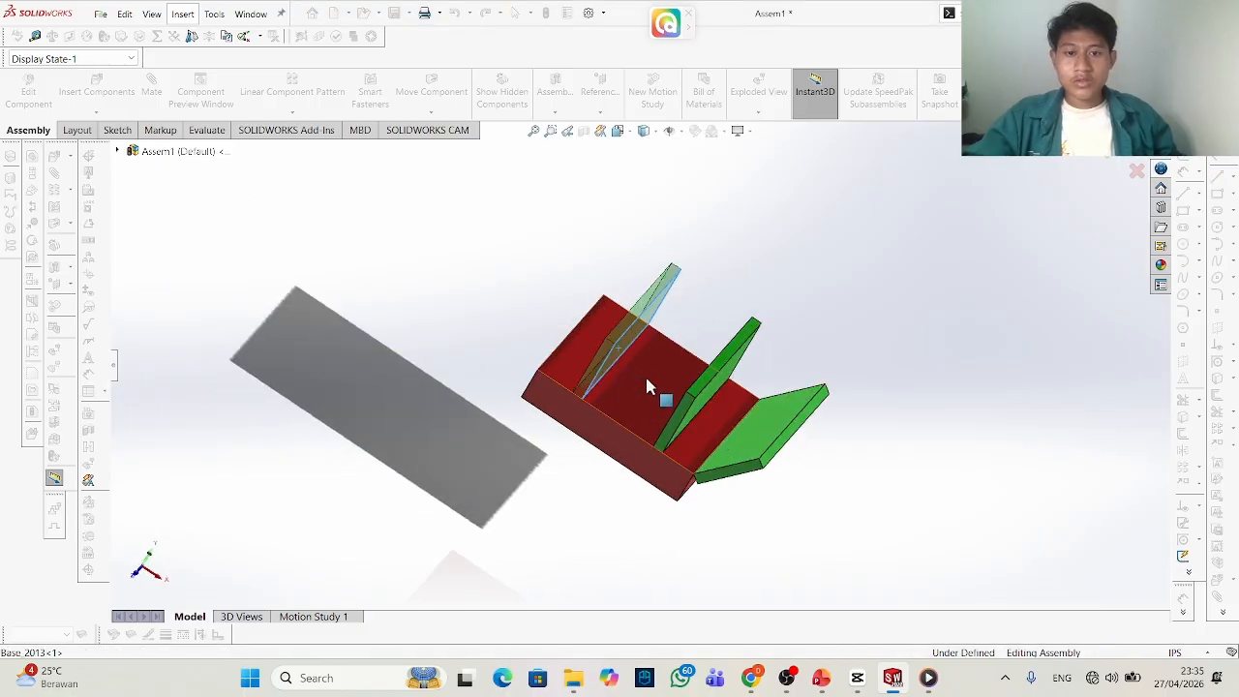
pyautogui.moveTo(645, 378); pyautogui.dragTo(709, 373, button='middle')
pyautogui.keyDown('ctrl'); pyautogui.click(710, 376); pyautogui.keyUp('ctrl')
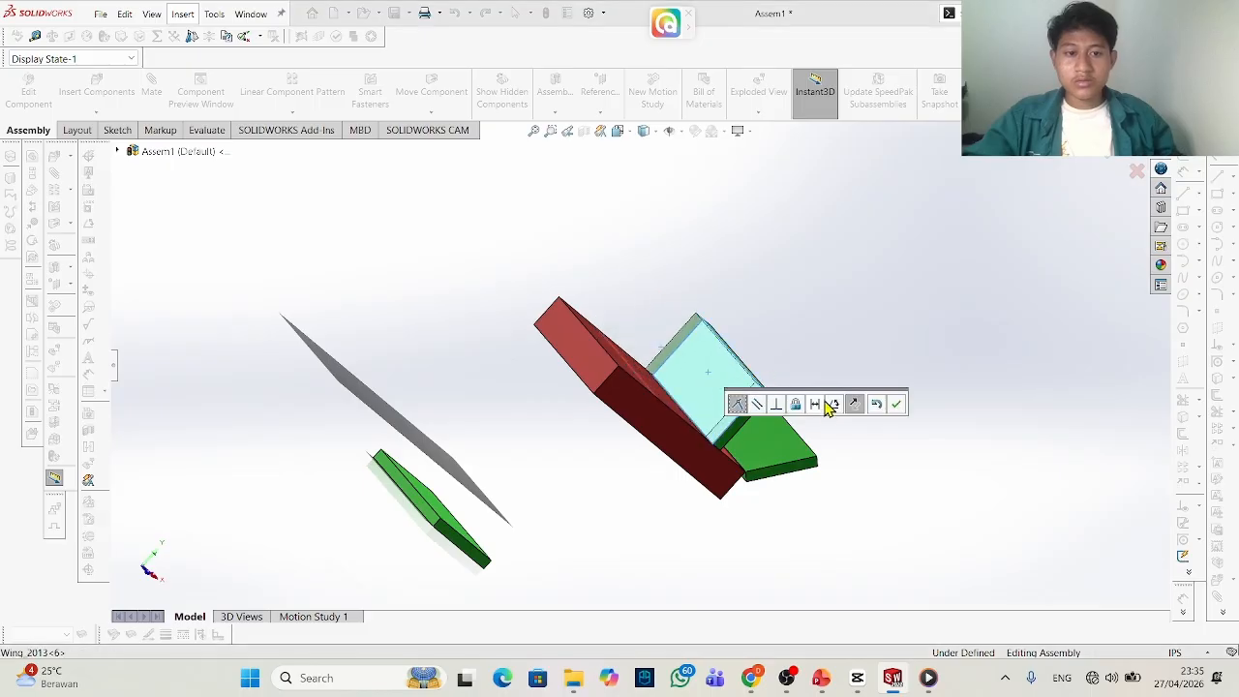
pyautogui.click(814, 406)
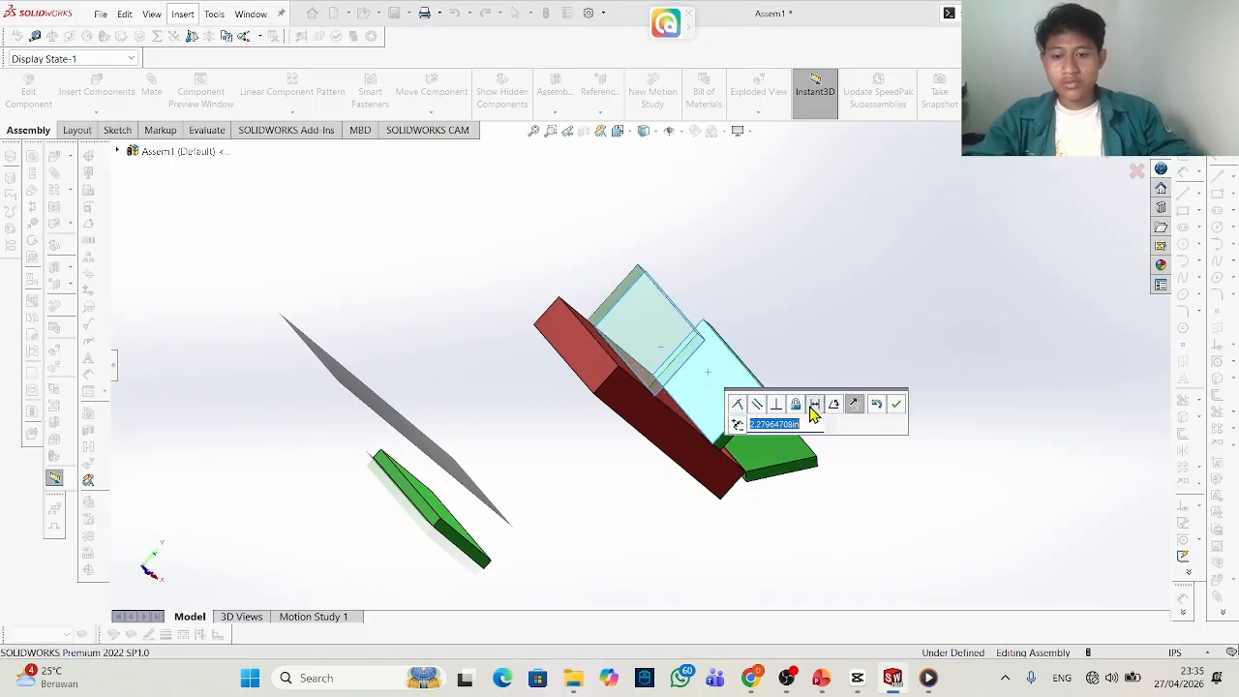
pyautogui.click(894, 405)
# Mate the fourth wing's lower long edge coincident with the top edge at the base's free end.
pyautogui.moveTo(387, 493); pyautogui.dragTo(363, 502, button='middle')
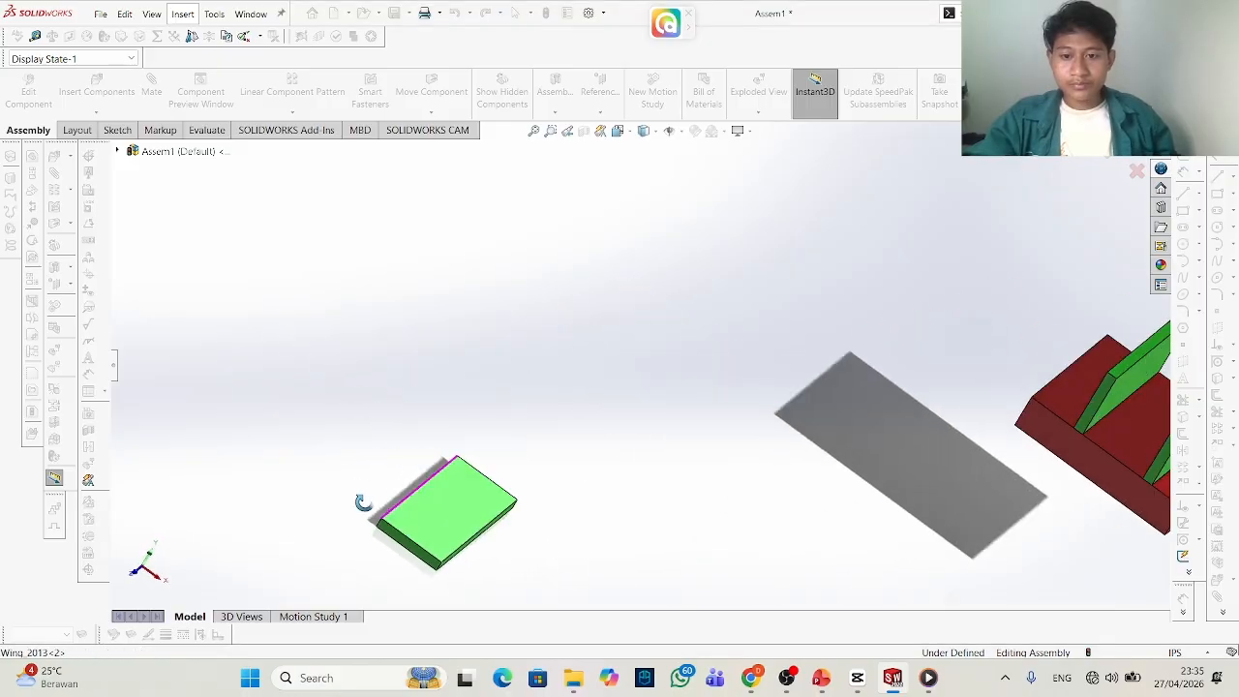
pyautogui.click(462, 559)
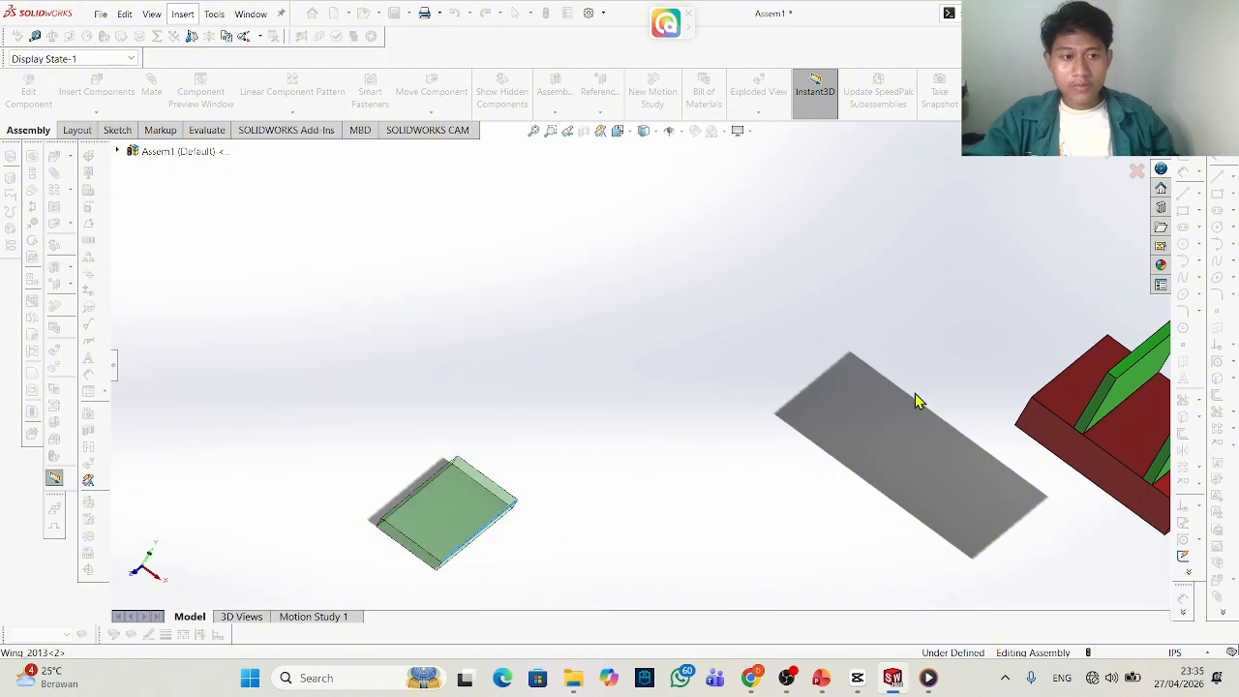
pyautogui.click(1052, 389)
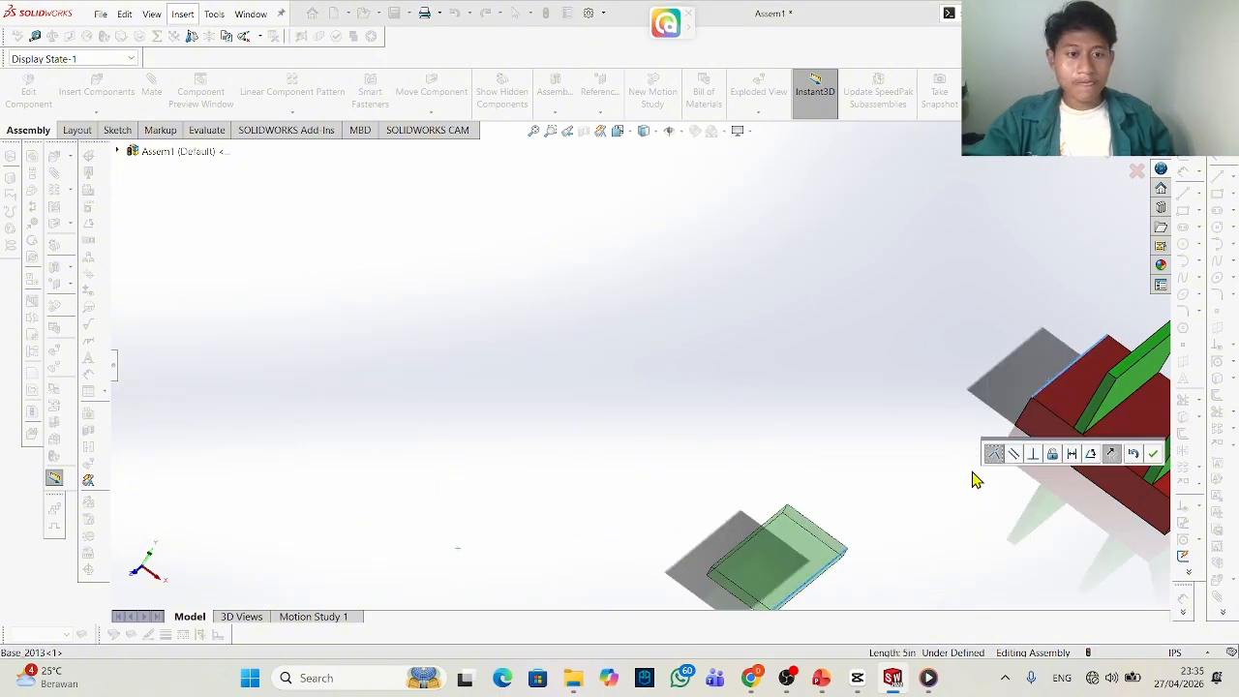
pyautogui.click(1152, 455)
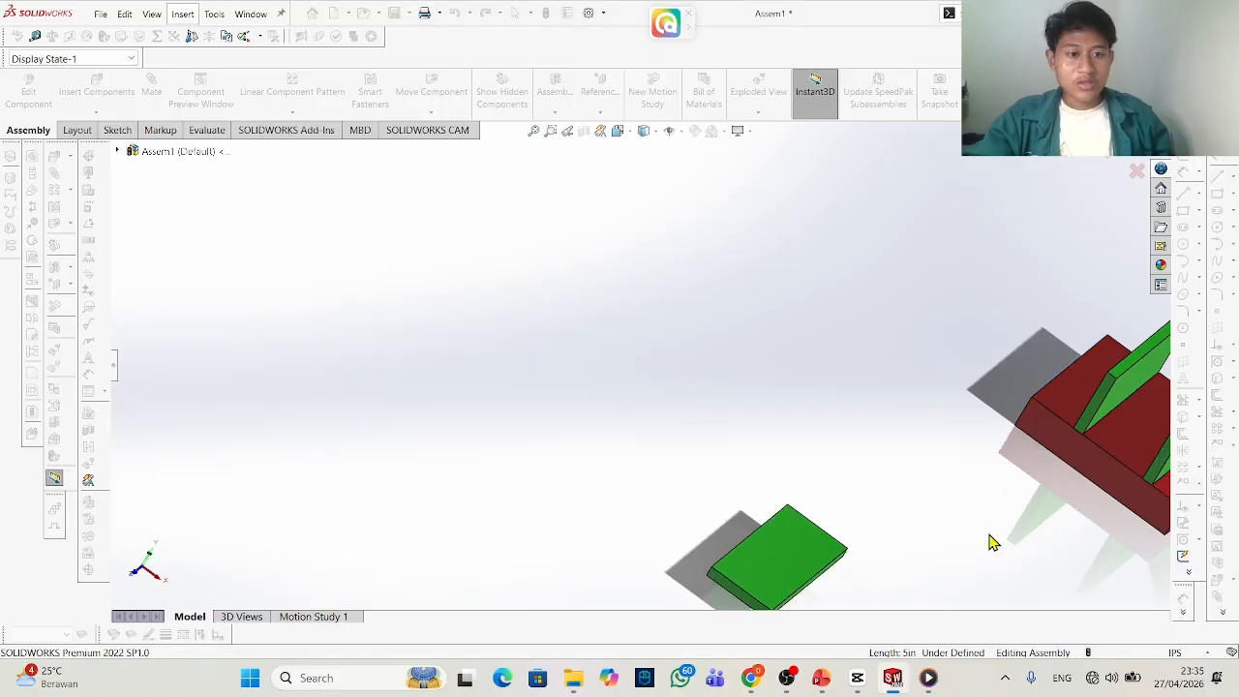
# Align the fourth wing's end face with the base's long side face using a coincident mate.
pyautogui.click(765, 588)
pyautogui.click(921, 518)
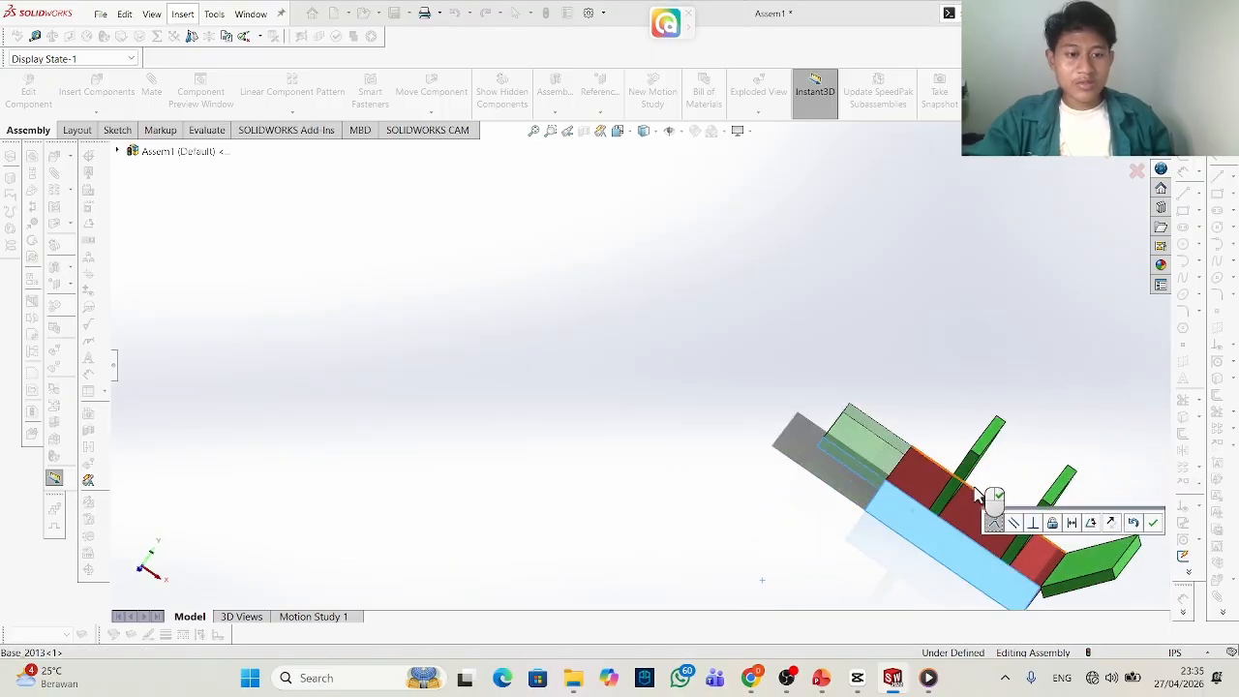
pyautogui.click(1152, 526)
# Add a 139-degree angle mate between the fourth wing's large face and the base's top face.
pyautogui.click(880, 449)
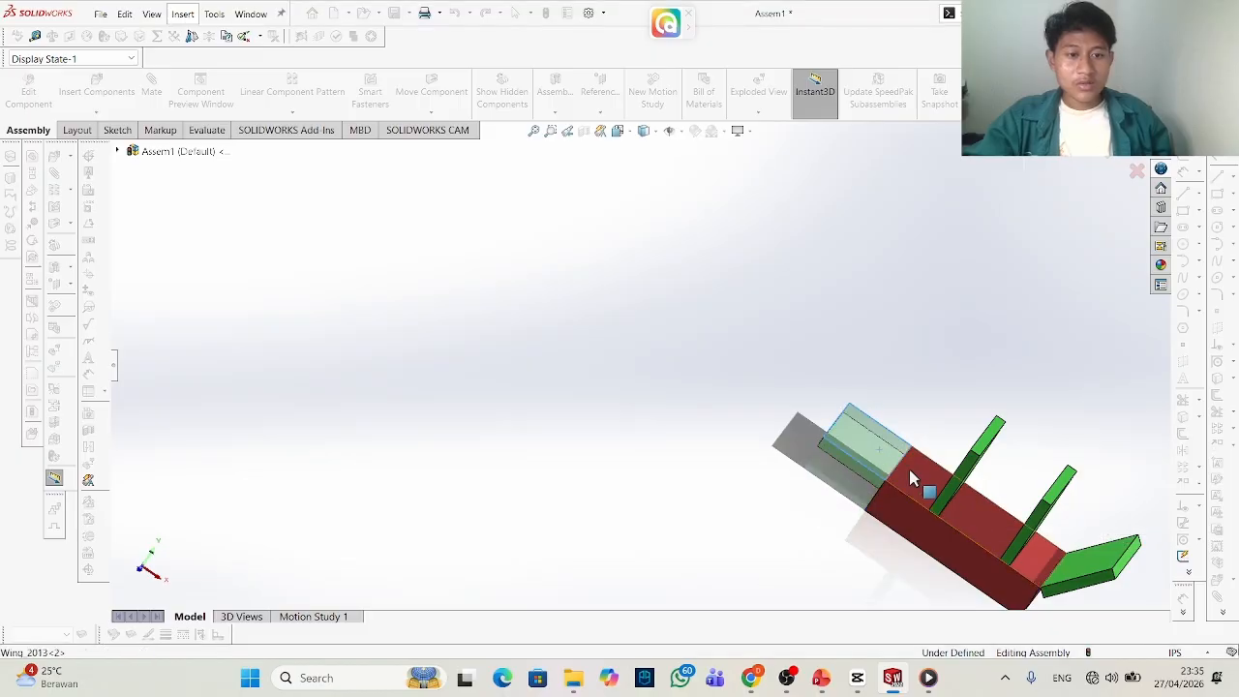
pyautogui.click(910, 475)
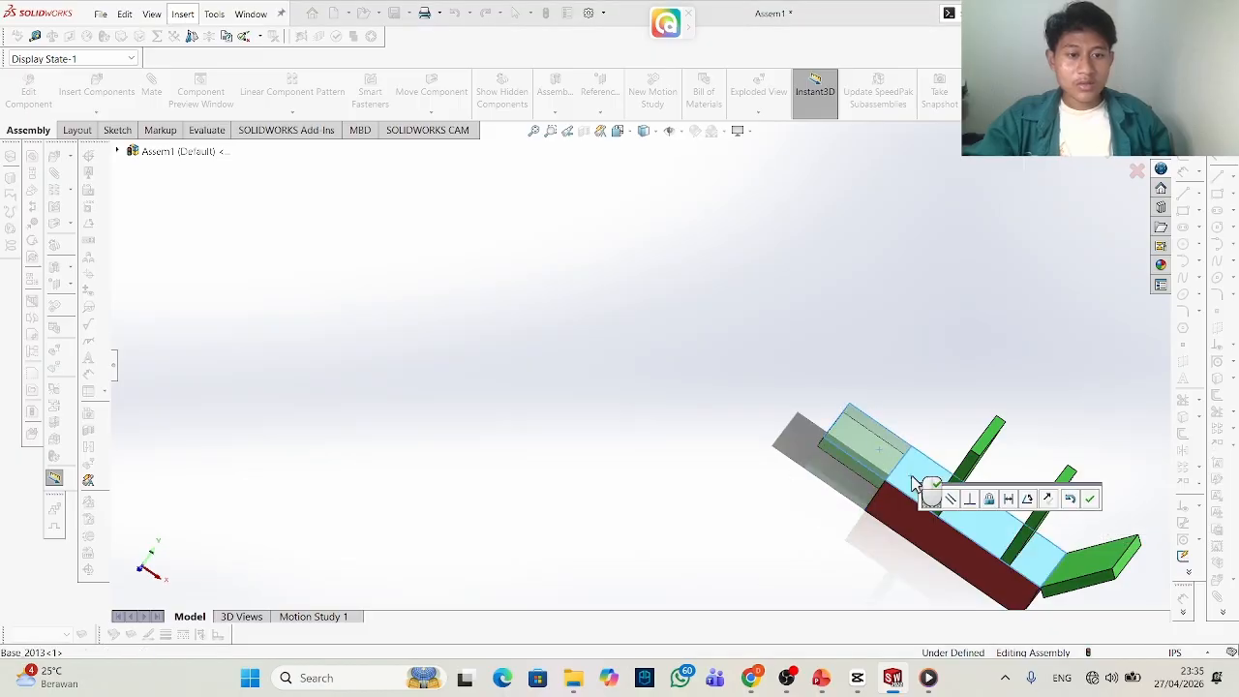
pyautogui.click(1029, 500)
pyautogui.write('139')
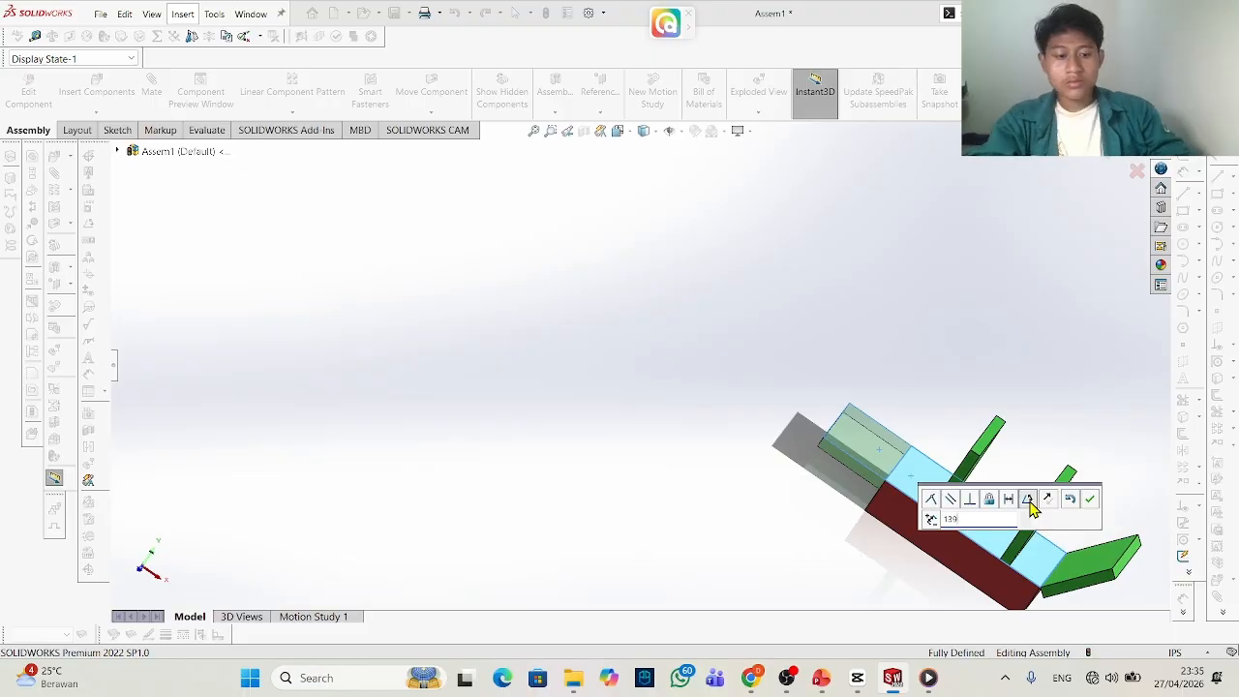
pyautogui.press('Return')
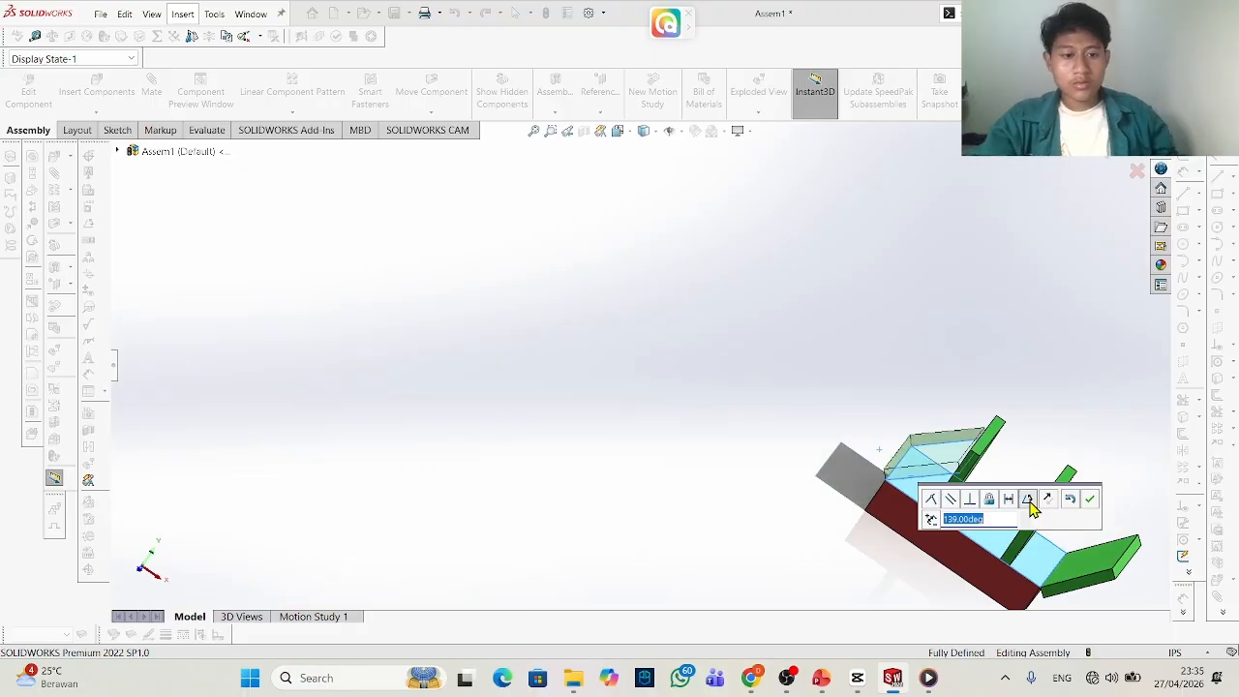
pyautogui.click(1095, 499)
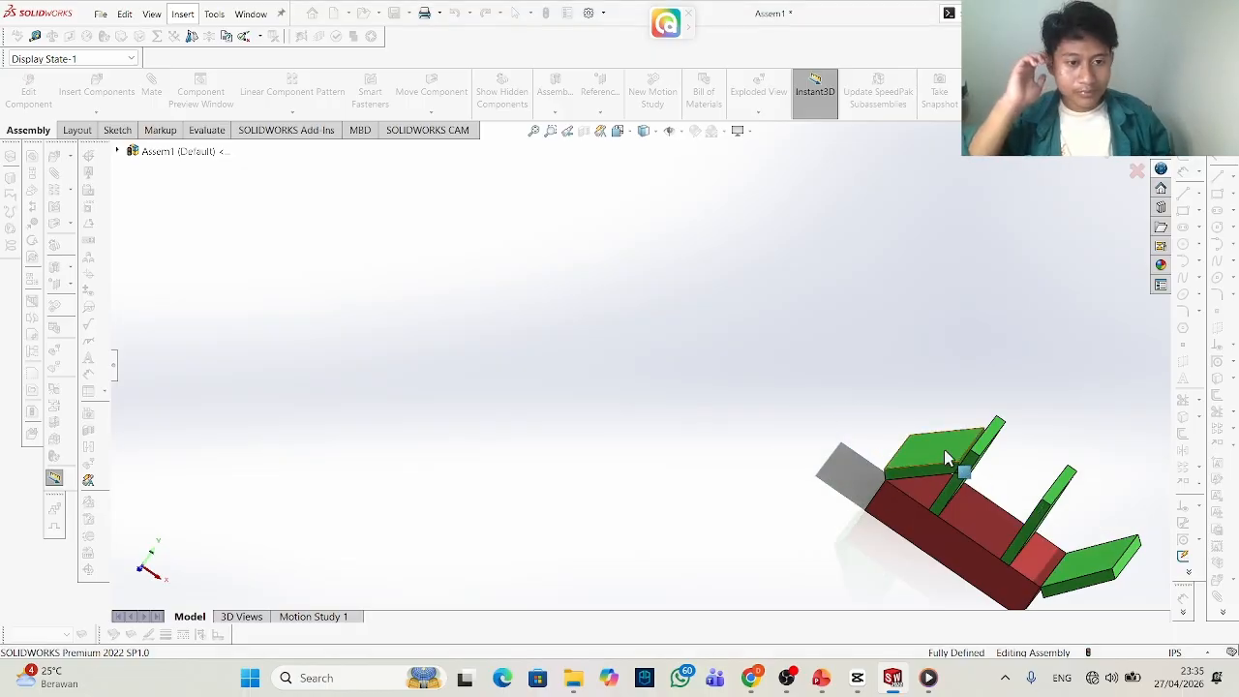
# Leave the Mate command and undo the mates just added to the third and fourth wings.
pyautogui.click(1134, 174)
pyautogui.click(452, 16)
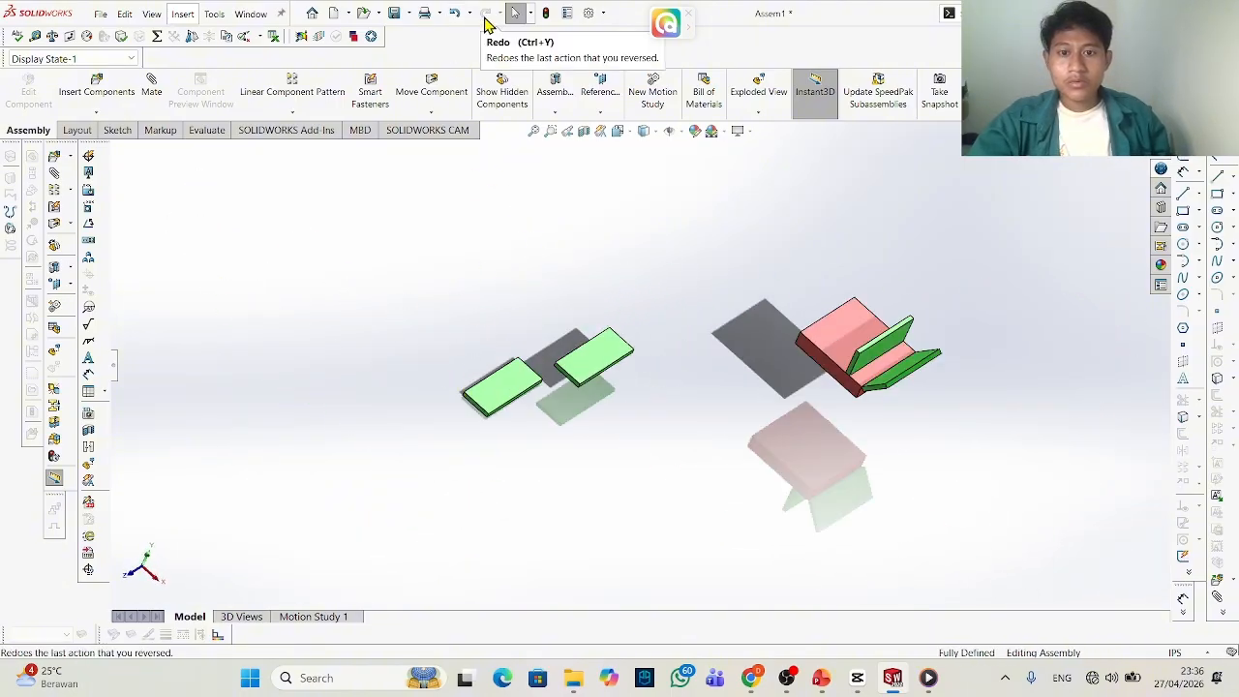
pyautogui.scroll(-3, 631, 260)
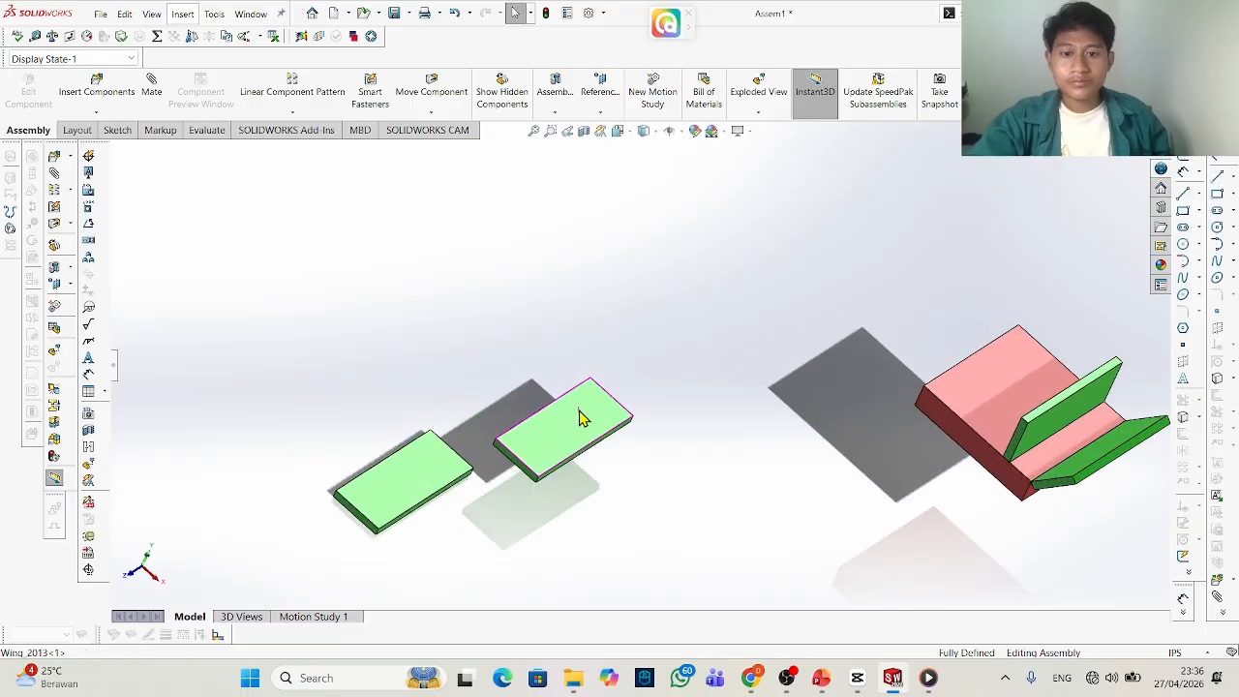
# Mate the third wing's lower long edge coincident with the base's top face.
pyautogui.moveTo(578, 412); pyautogui.dragTo(592, 444, button='middle')
pyautogui.click(591, 445)
pyautogui.click(987, 418)
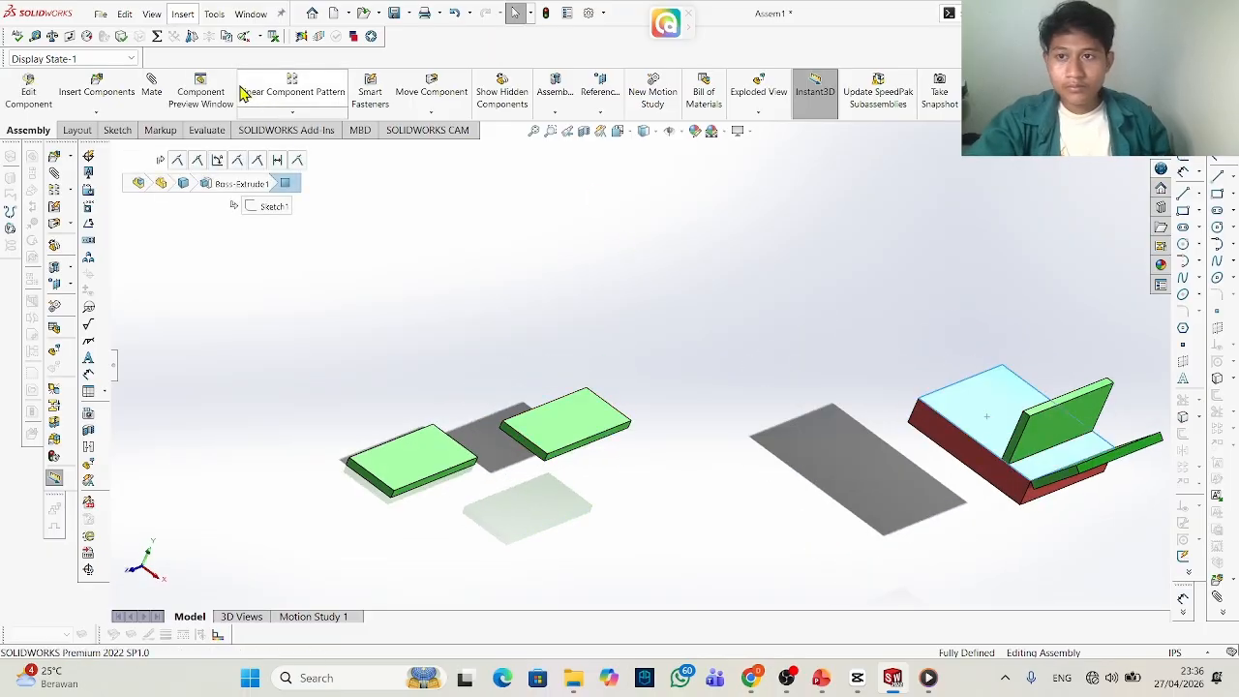
pyautogui.click(581, 446)
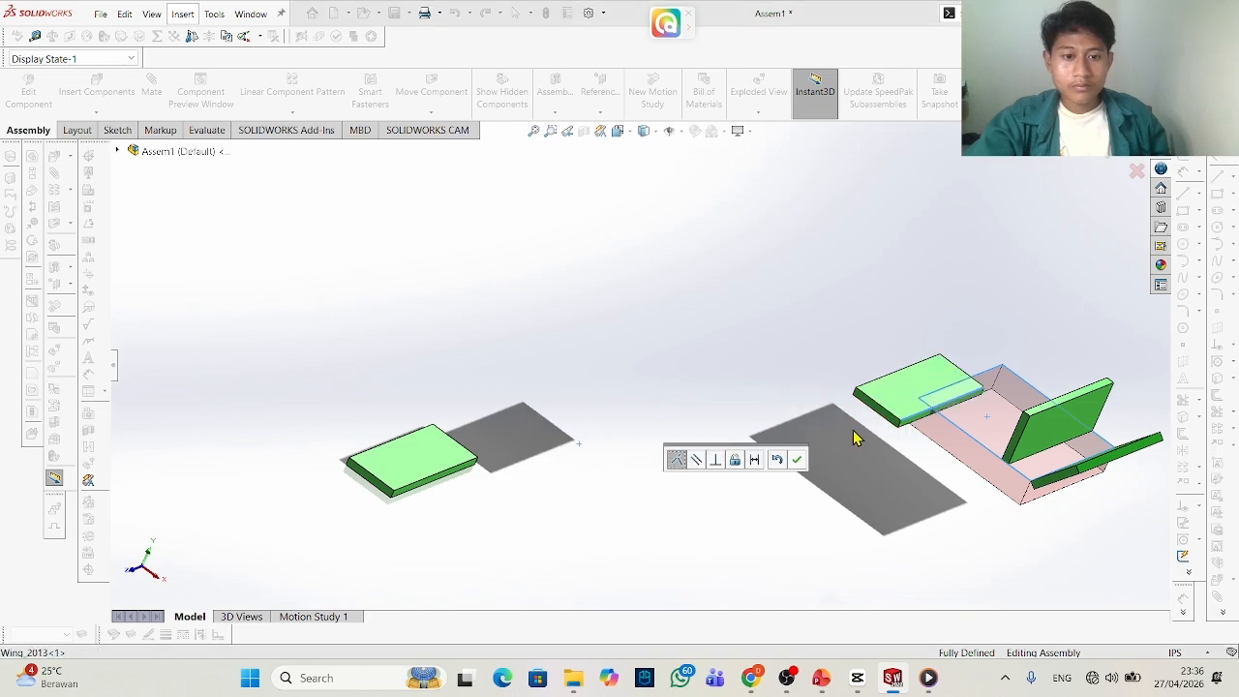
pyautogui.scroll(-3, 993, 442)
pyautogui.click(1119, 138)
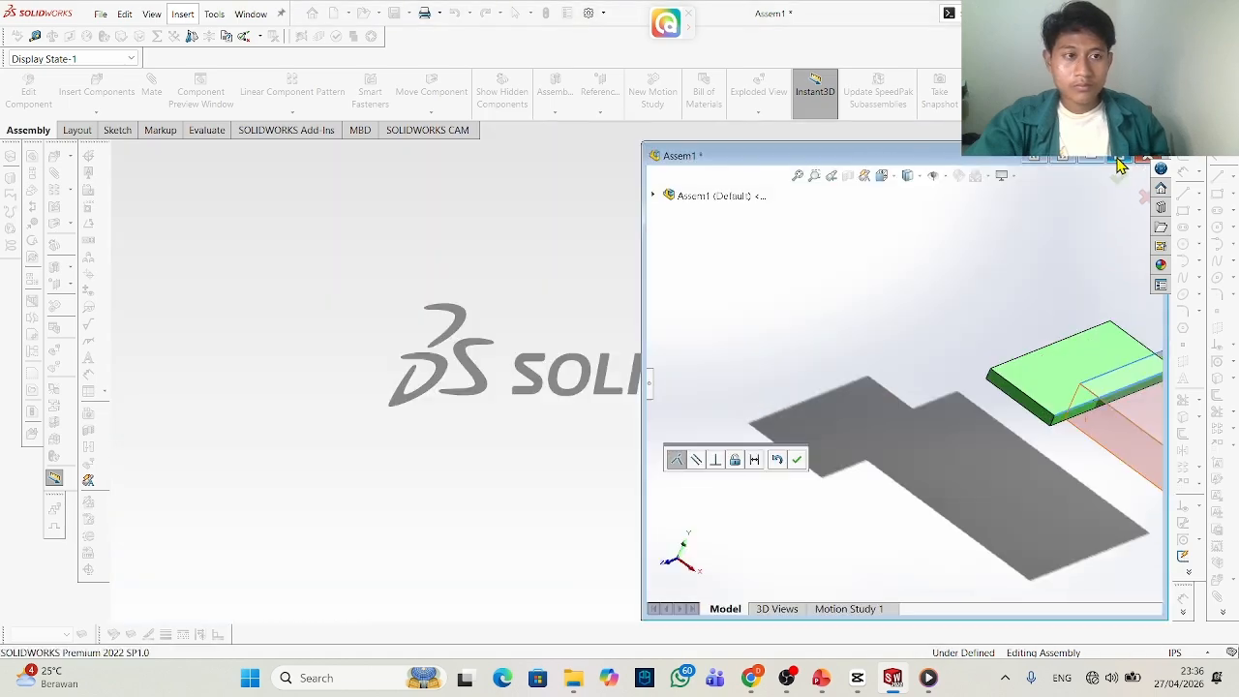
pyautogui.click(1119, 159)
# Mate the third wing's end face coincident with the base's long side face and swing the wing up off the base.
pyautogui.click(901, 391)
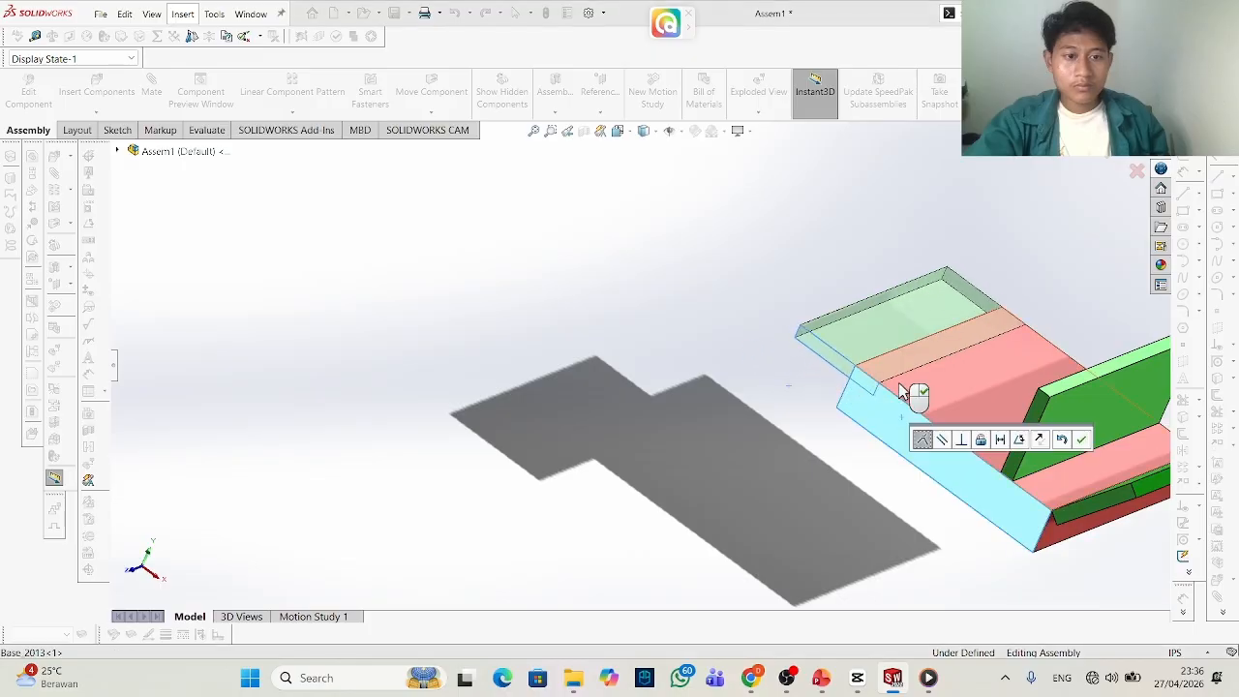
pyautogui.click(1078, 441)
pyautogui.moveTo(987, 339); pyautogui.dragTo(904, 219)
pyautogui.moveTo(904, 219); pyautogui.dragTo(950, 232, button='right')
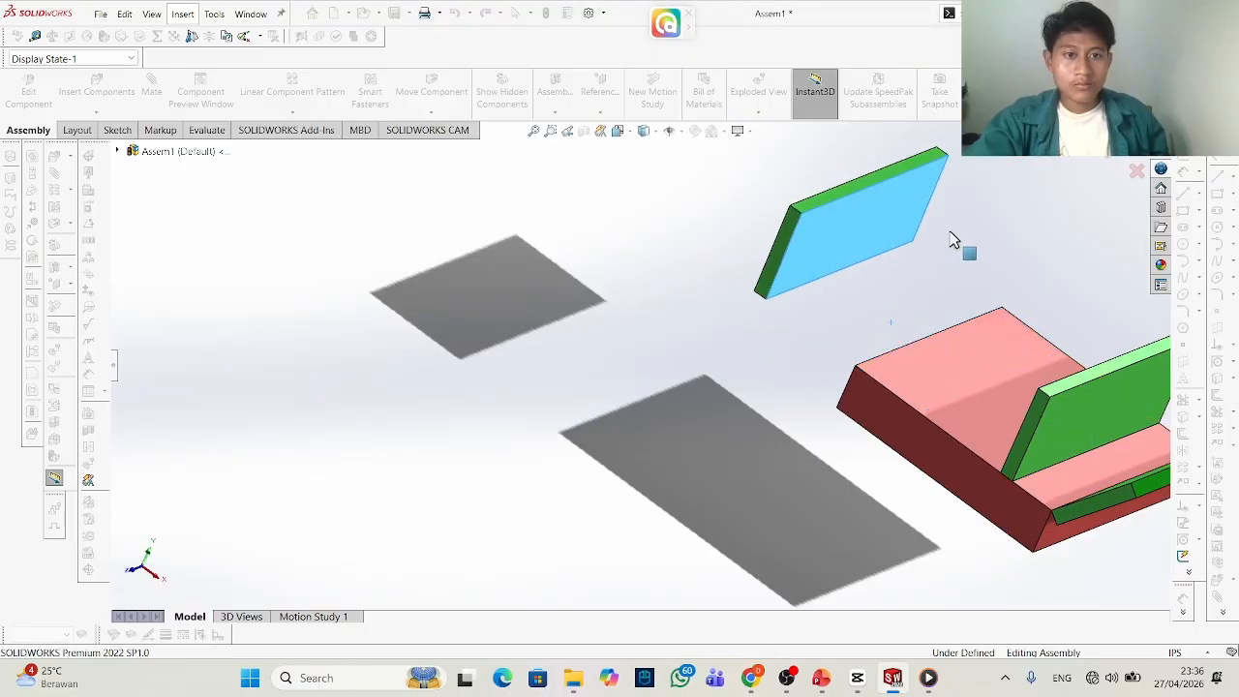
# Mate the third wing's narrow bottom face coincident with the base's top face and slide the upright wing towards the base.
pyautogui.moveTo(838, 257); pyautogui.dragTo(1005, 295, button='middle')
pyautogui.click(819, 261)
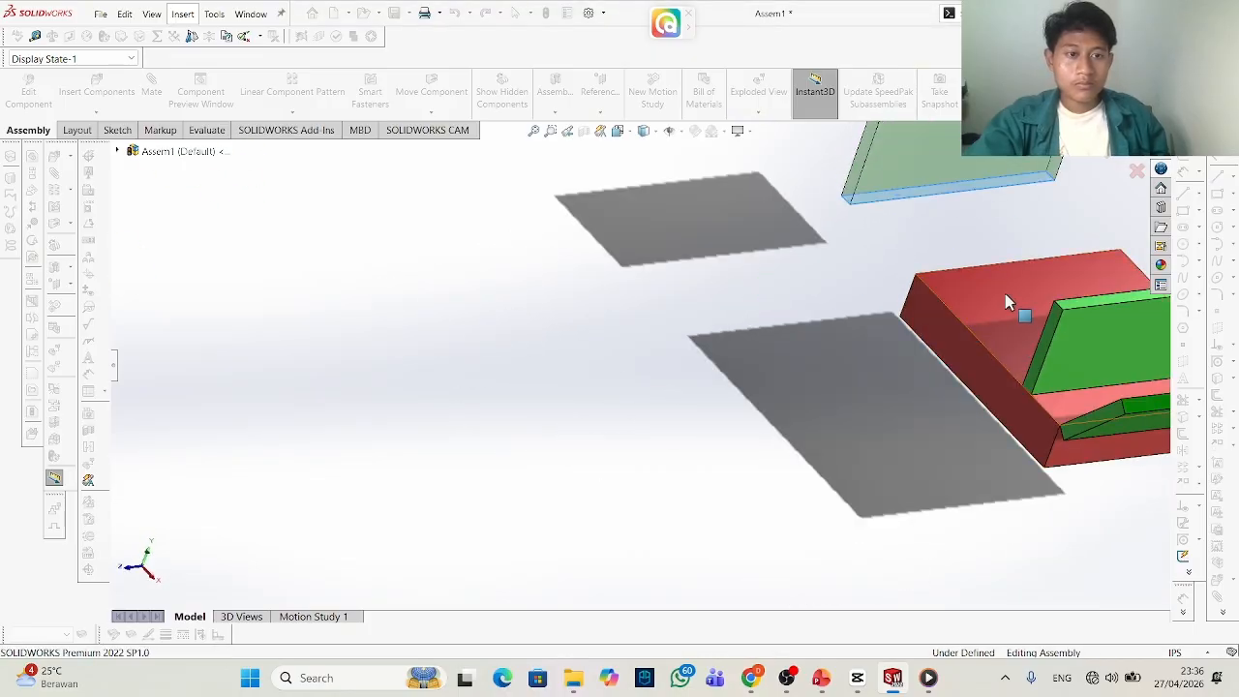
pyautogui.click(1005, 294)
pyautogui.click(1152, 176)
pyautogui.moveTo(947, 180); pyautogui.dragTo(911, 312)
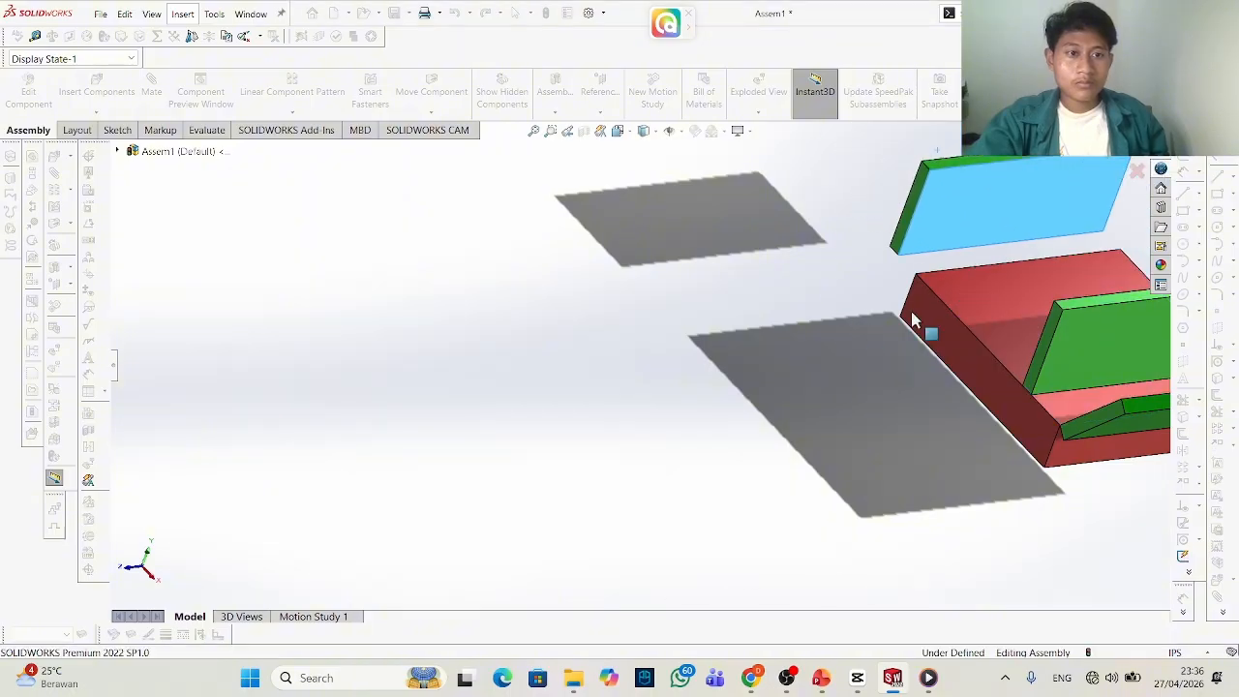
# Add a 2 in distance mate between the facing large faces of the third and second wings.
pyautogui.click(973, 236)
pyautogui.moveTo(973, 237); pyautogui.dragTo(1162, 341, button='middle')
pyautogui.scroll(2, 1161, 341)
pyautogui.click(1016, 363)
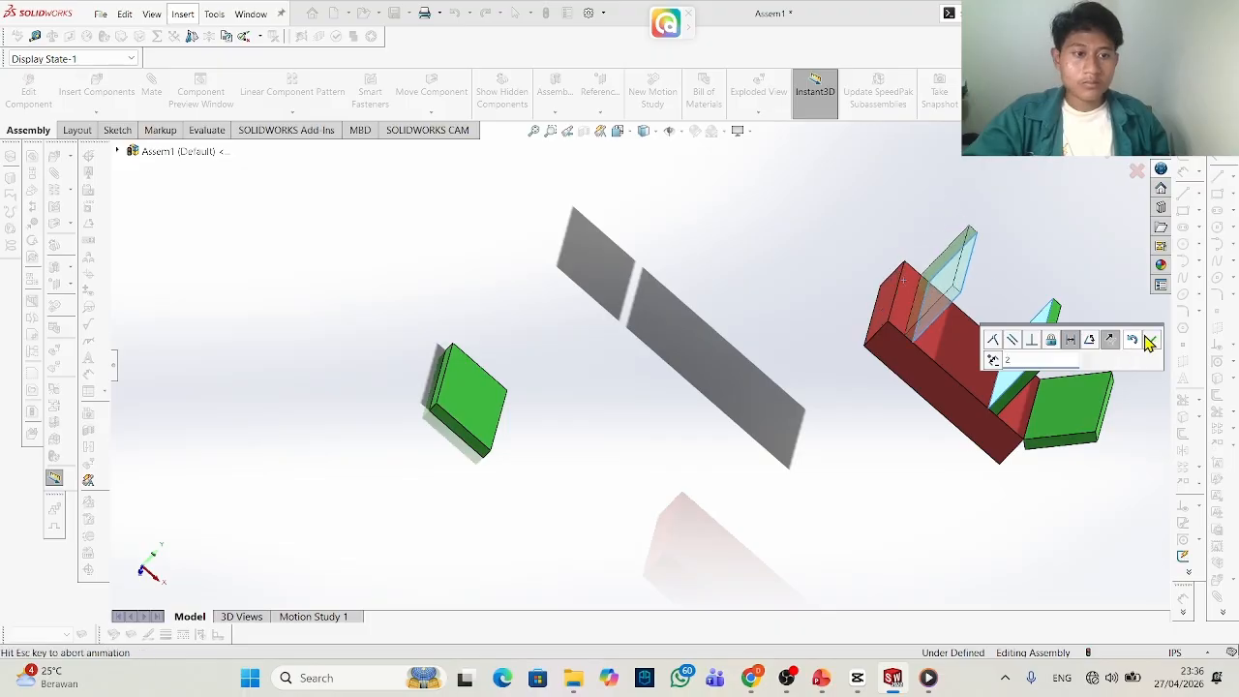
pyautogui.click(1150, 340)
# Mate the fourth wing's long edge coincident with the top edge of the base's free end.
pyautogui.scroll(-2, 470, 439)
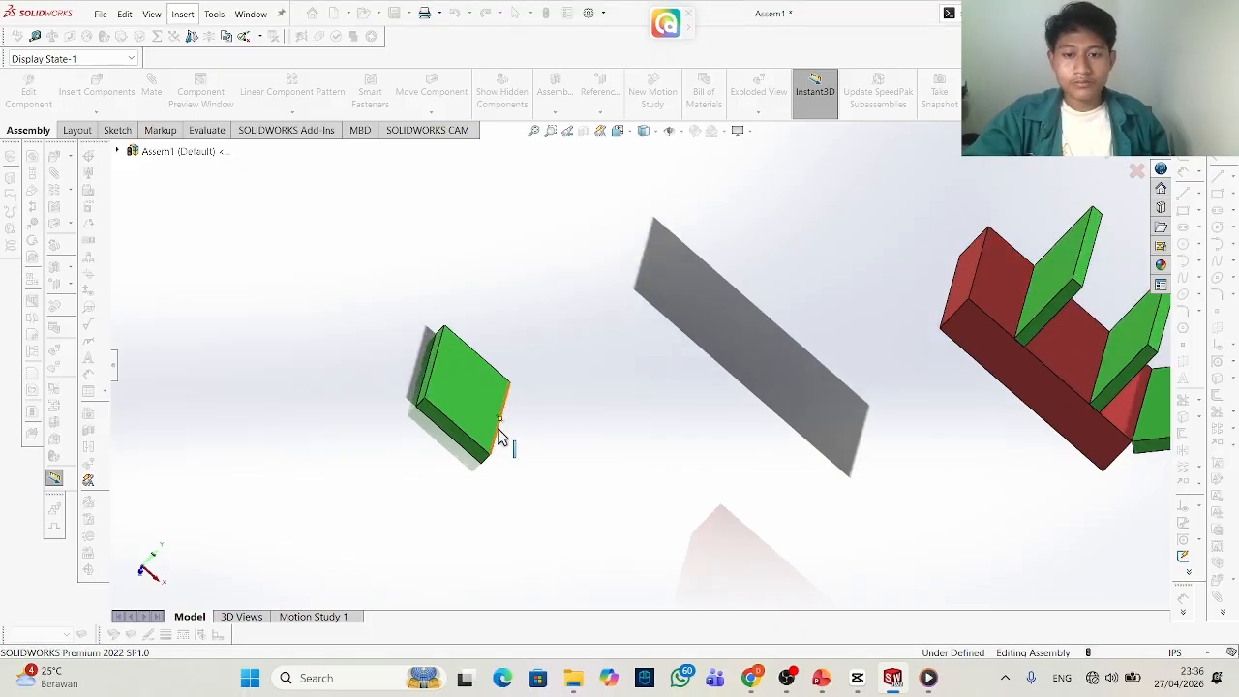
pyautogui.click(500, 438)
pyautogui.click(974, 296)
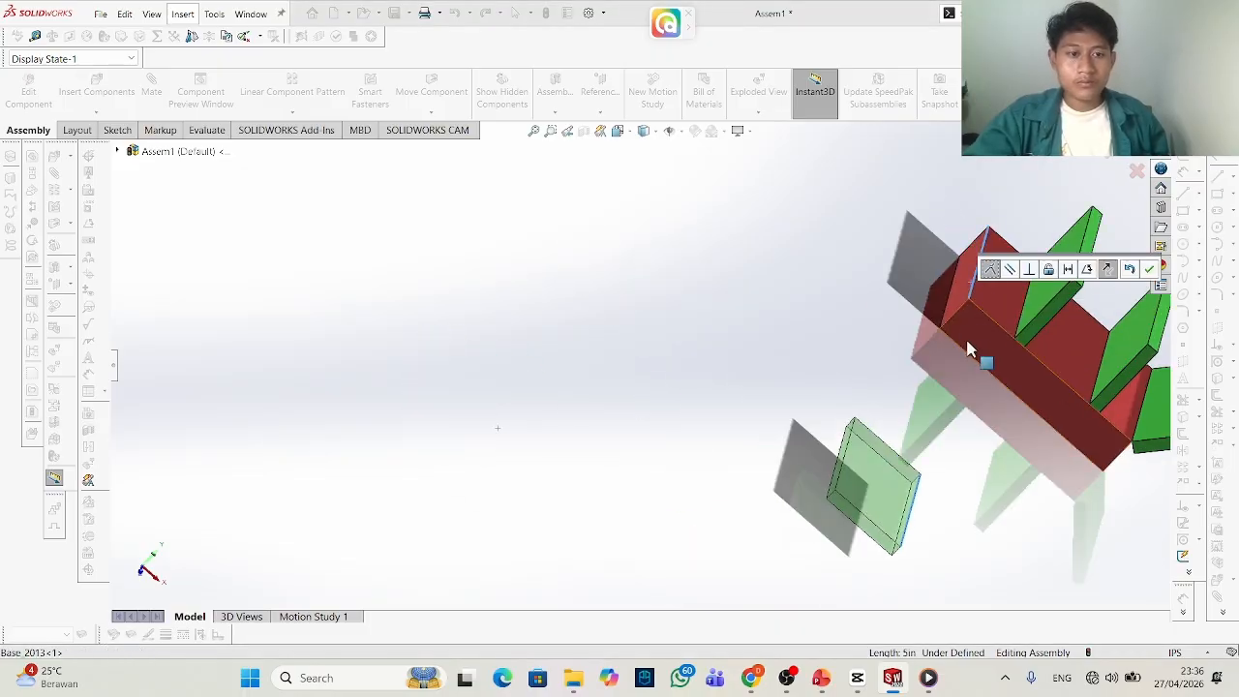
pyautogui.rightClick(1101, 166)
# Mate the fourth wing's end face coincident with the base's long side face so they sit flush.
pyautogui.click(980, 328)
pyautogui.click(852, 512)
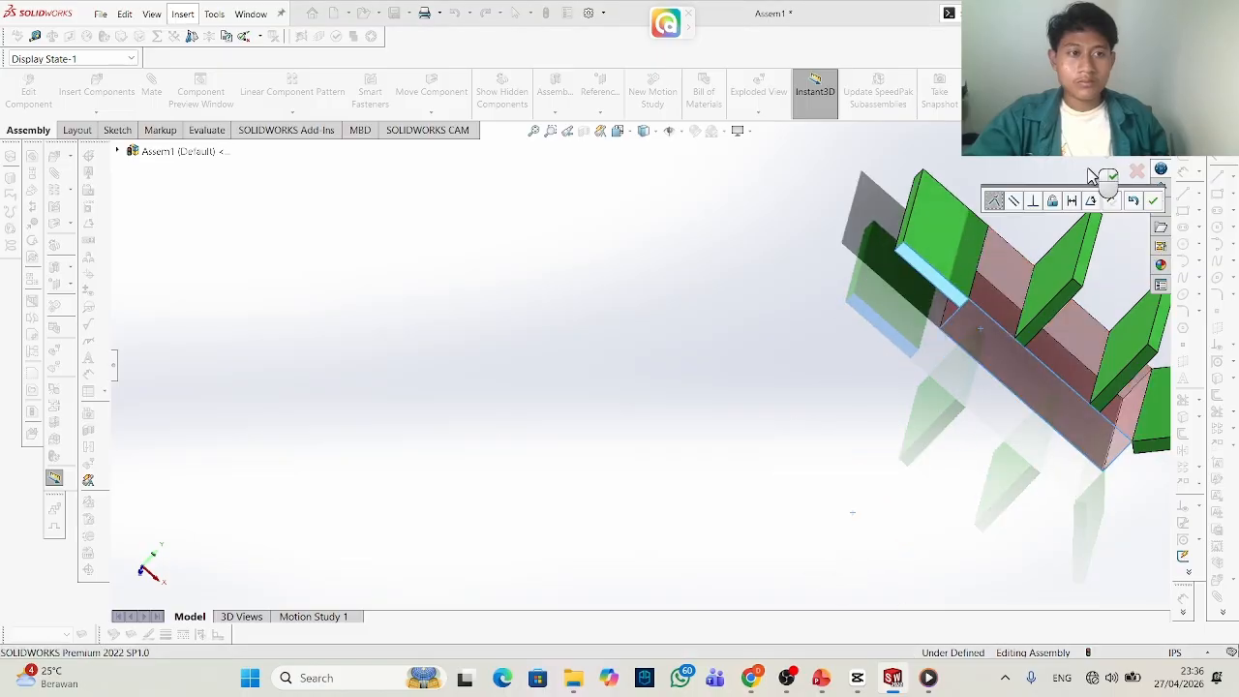
pyautogui.rightClick(1091, 176)
# Add a 130-degree angle mate between the fourth wing's large face and the base's end face.
pyautogui.scroll(-3, 900, 323)
pyautogui.click(982, 274)
pyautogui.click(976, 306)
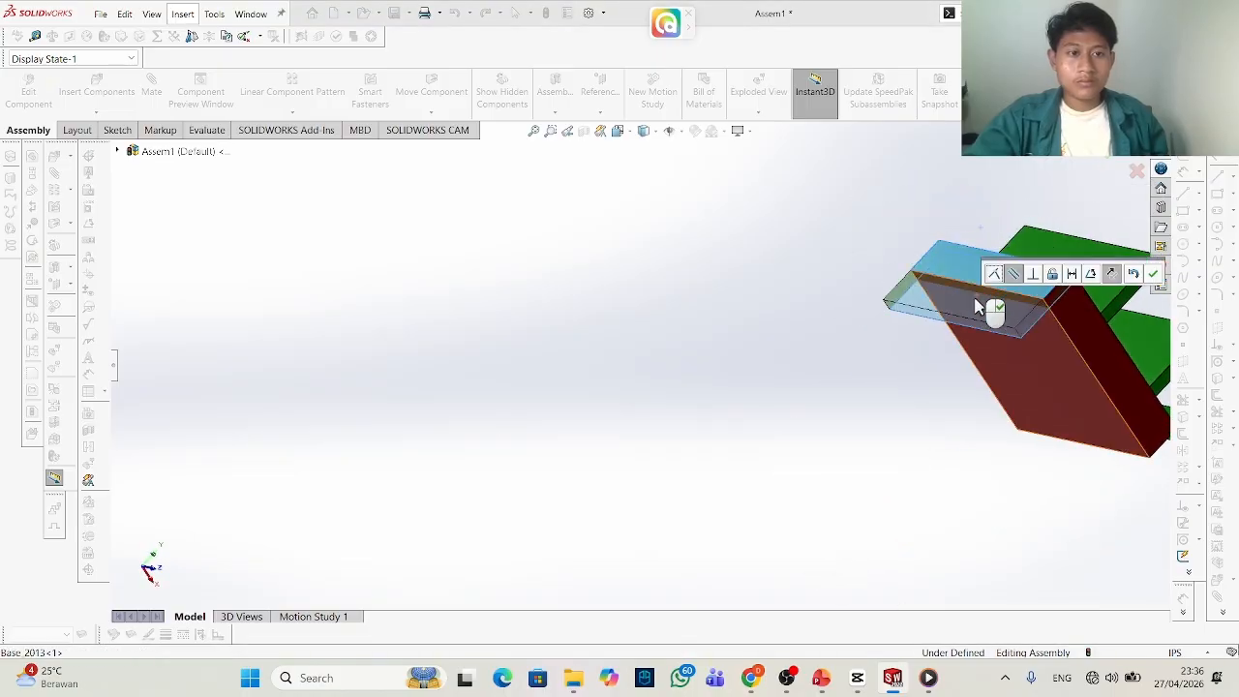
pyautogui.click(1090, 275)
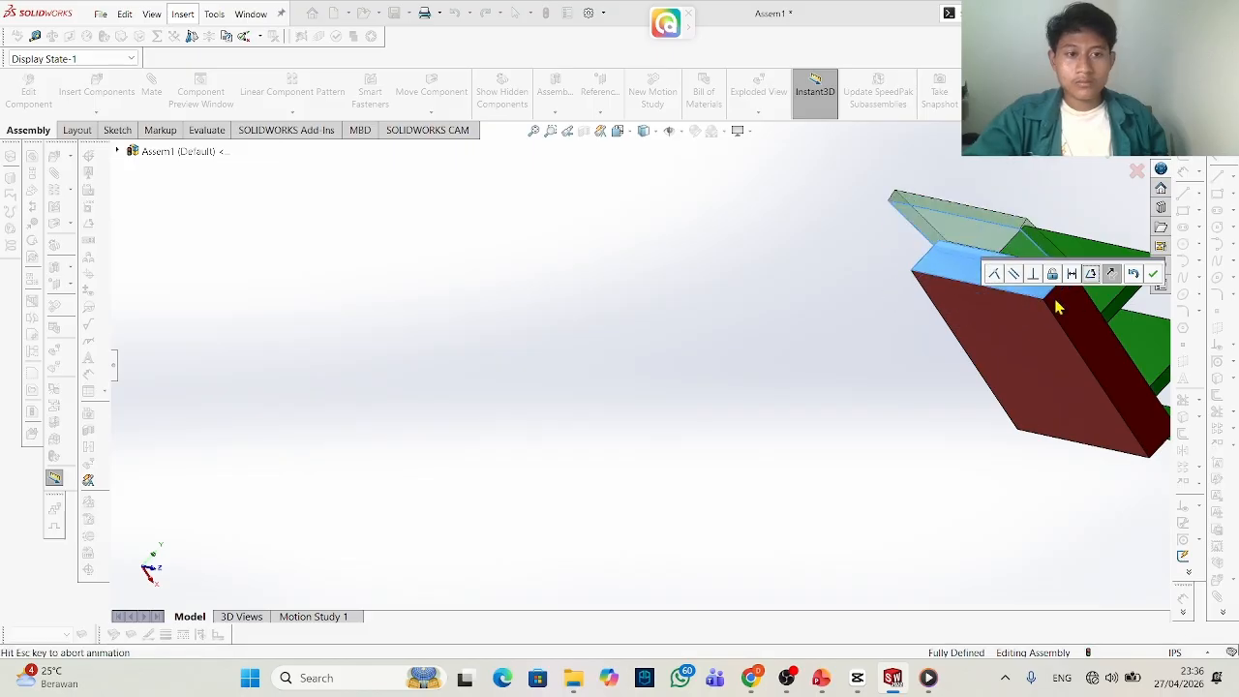
pyautogui.press('Return')
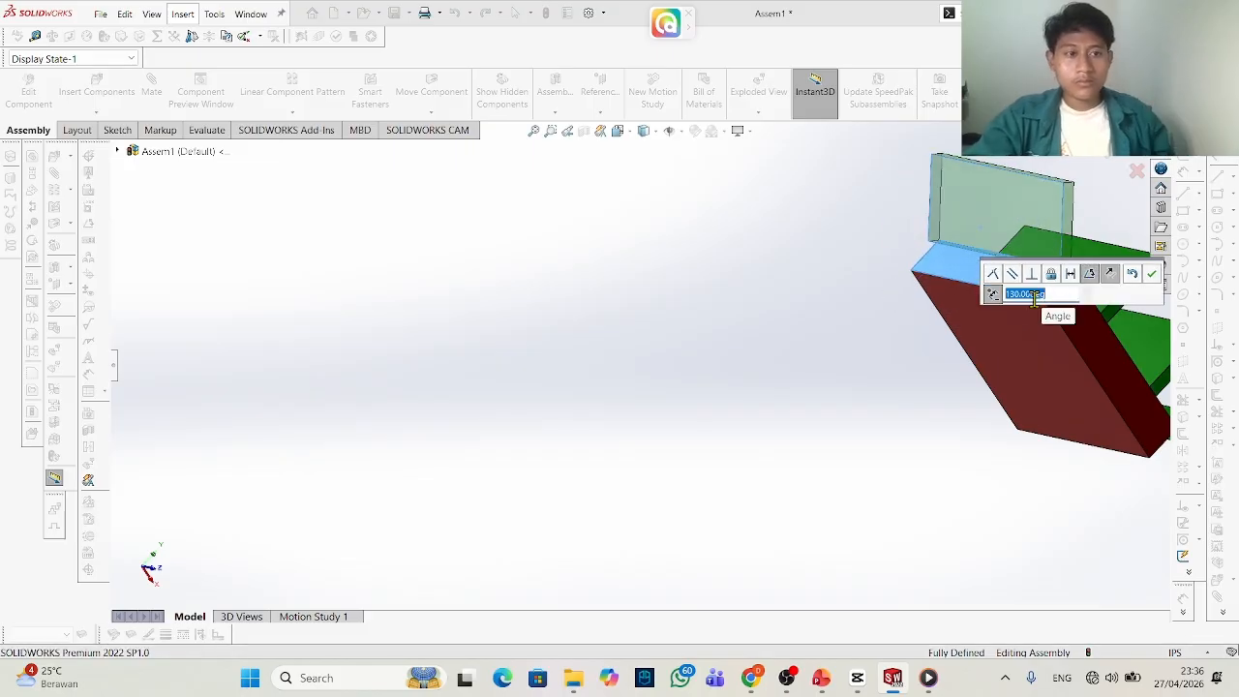
pyautogui.rightClick(1113, 161)
# Examine the assembly from several angles to check the tilt and spacing of all four wings.
pyautogui.moveTo(1079, 232); pyautogui.dragTo(992, 281, button='middle')
pyautogui.scroll(3, 1056, 318)
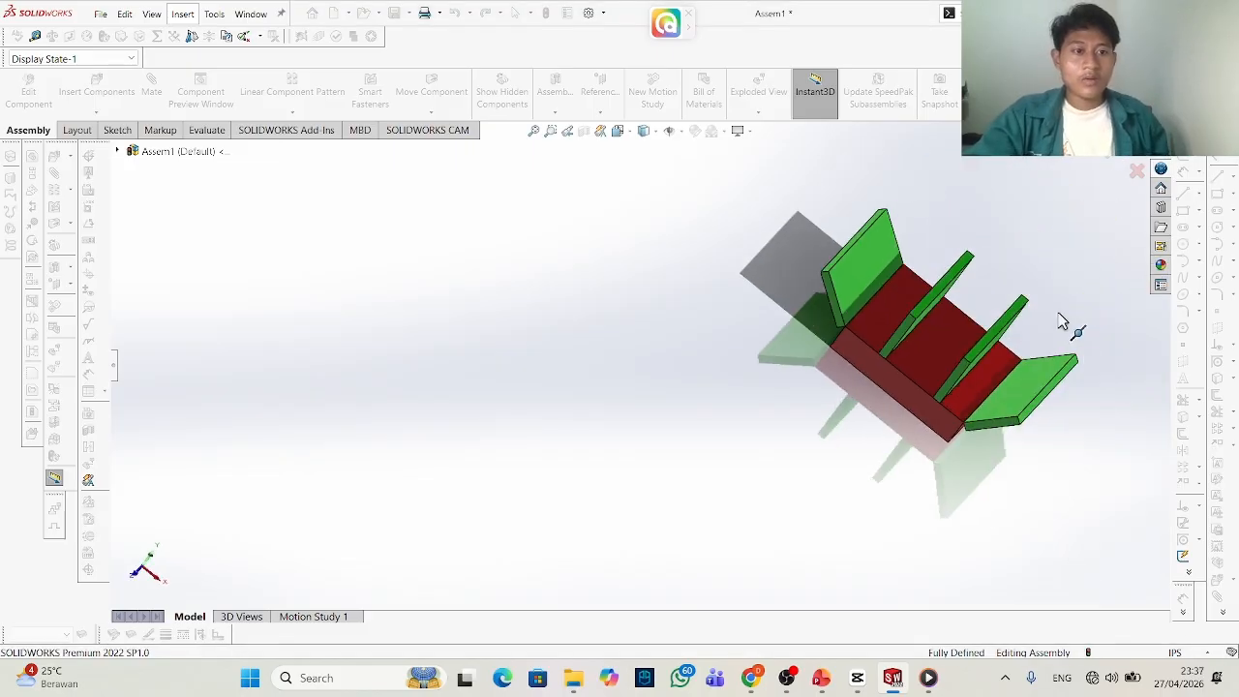
pyautogui.moveTo(1069, 315); pyautogui.dragTo(1086, 256, button='middle')
pyautogui.scroll(-2, 959, 329)
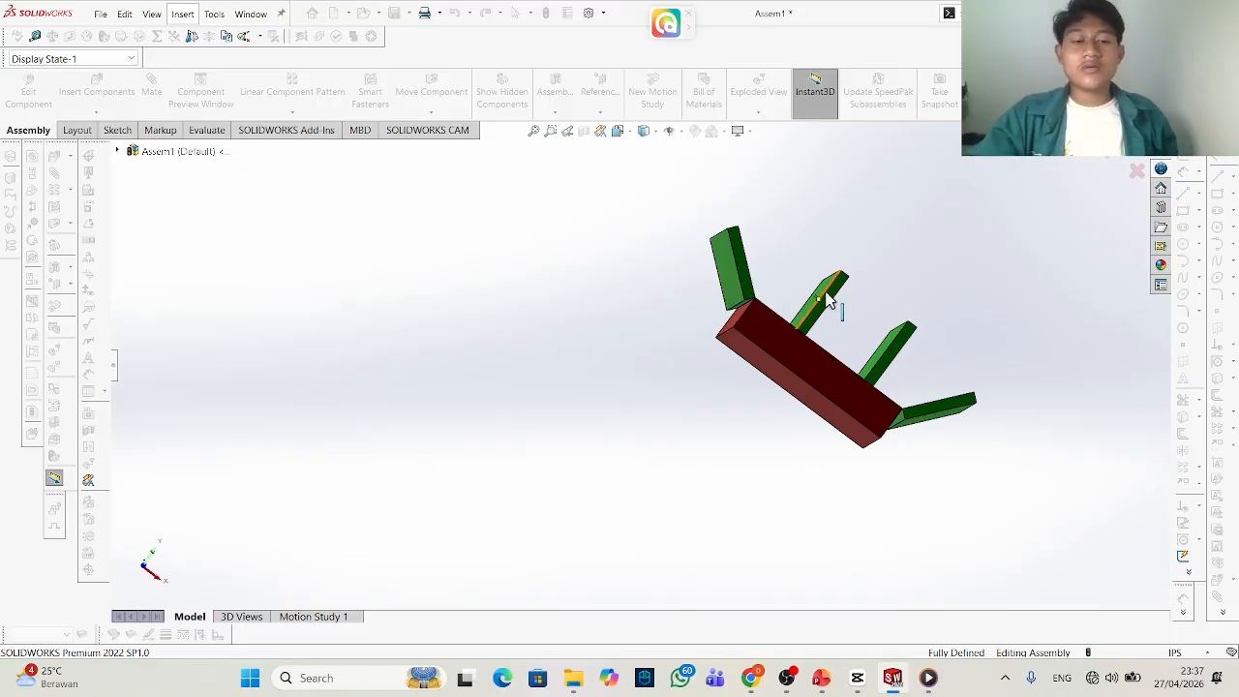
pyautogui.moveTo(826, 300); pyautogui.dragTo(823, 368, button='middle')
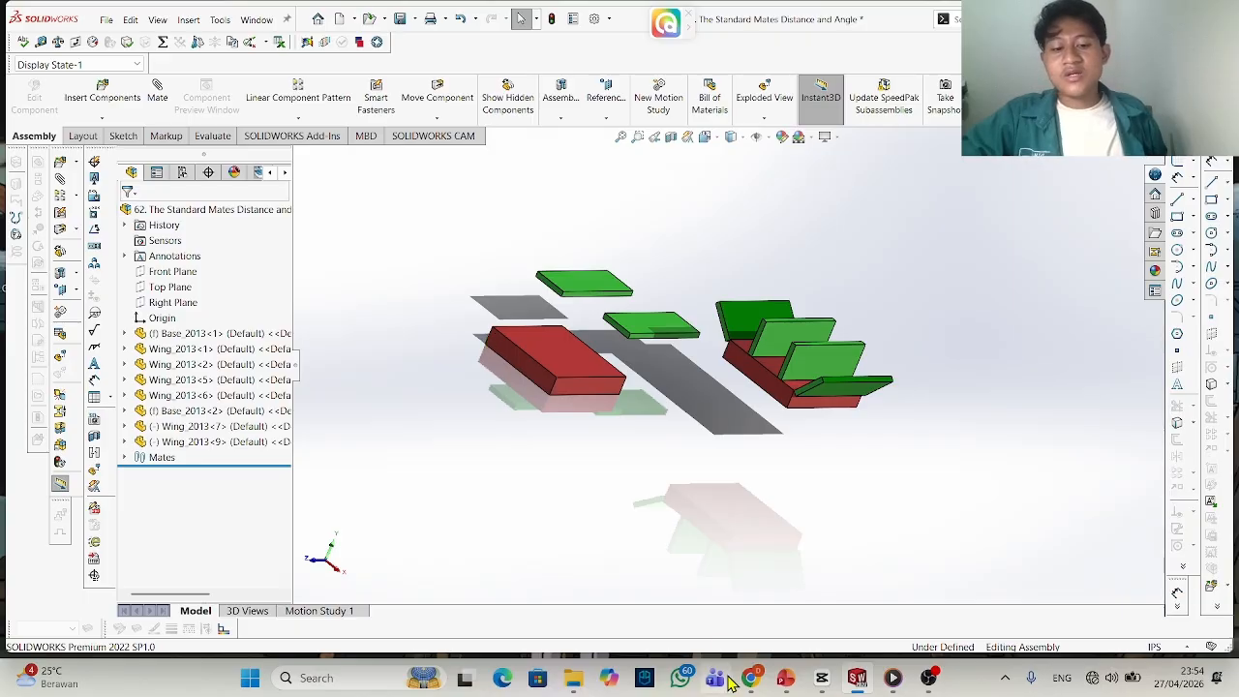
# Check the Standard Mates slide, add a Lock mate between the two loose wings, and move one to test the lock.
pyautogui.click(785, 677)
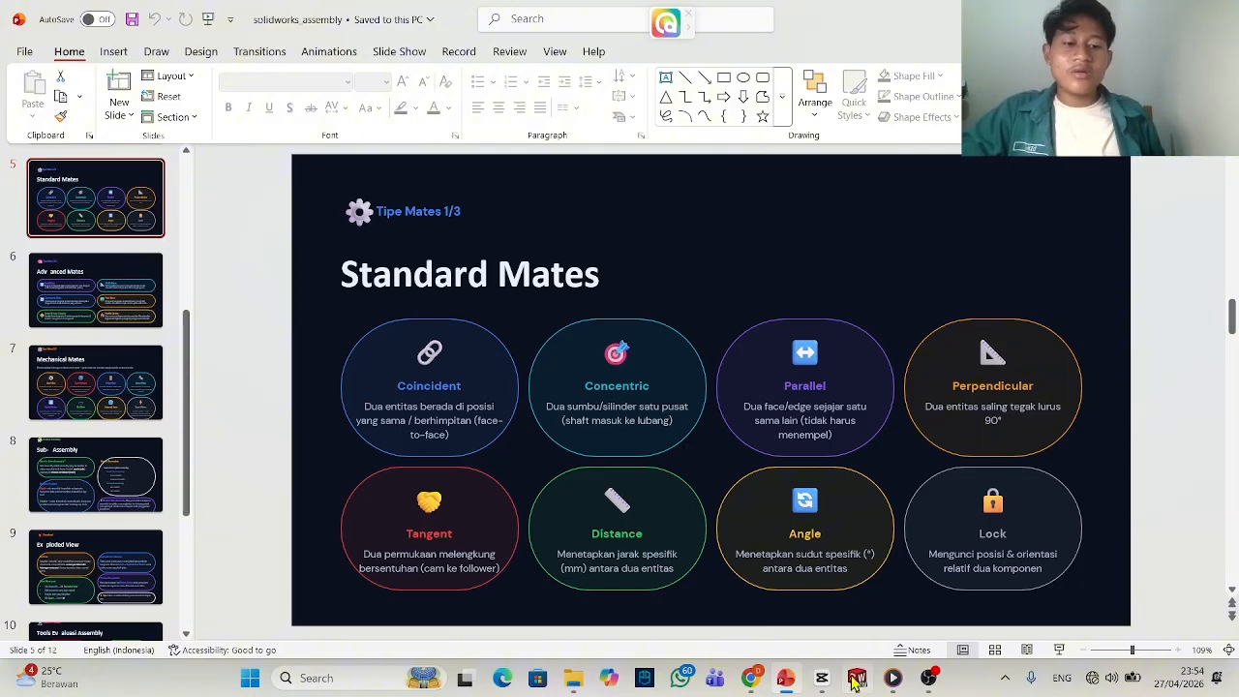
pyautogui.click(855, 678)
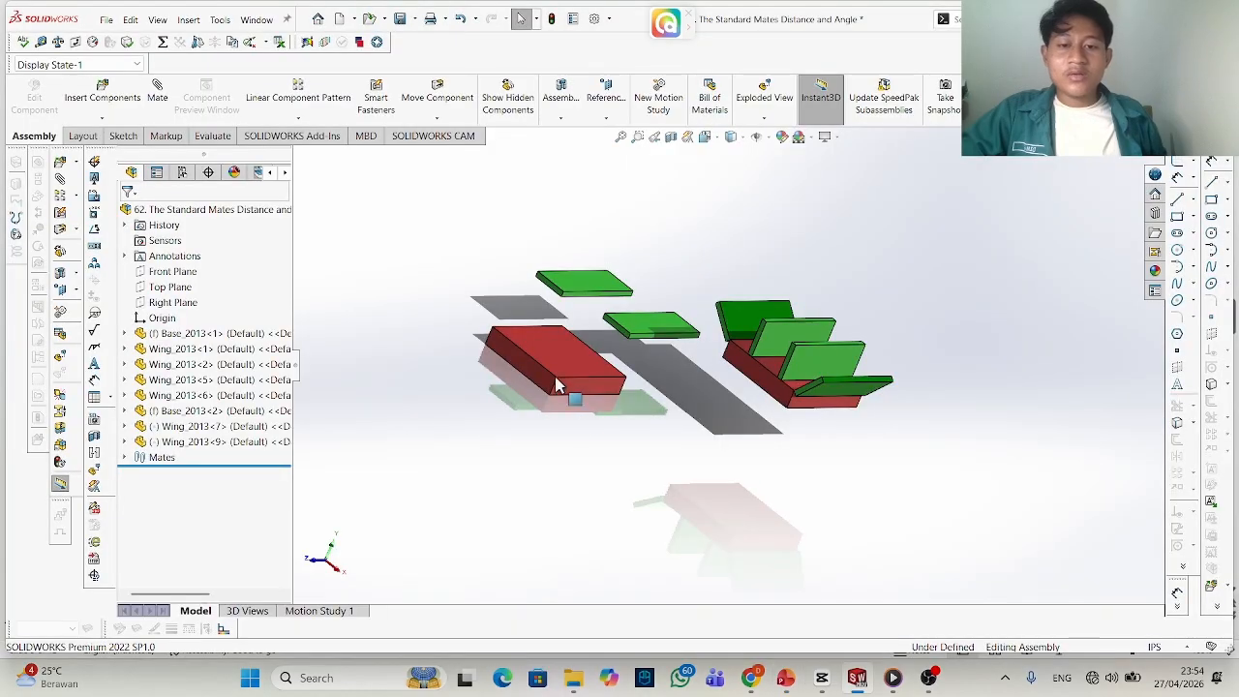
pyautogui.scroll(-2, 556, 385)
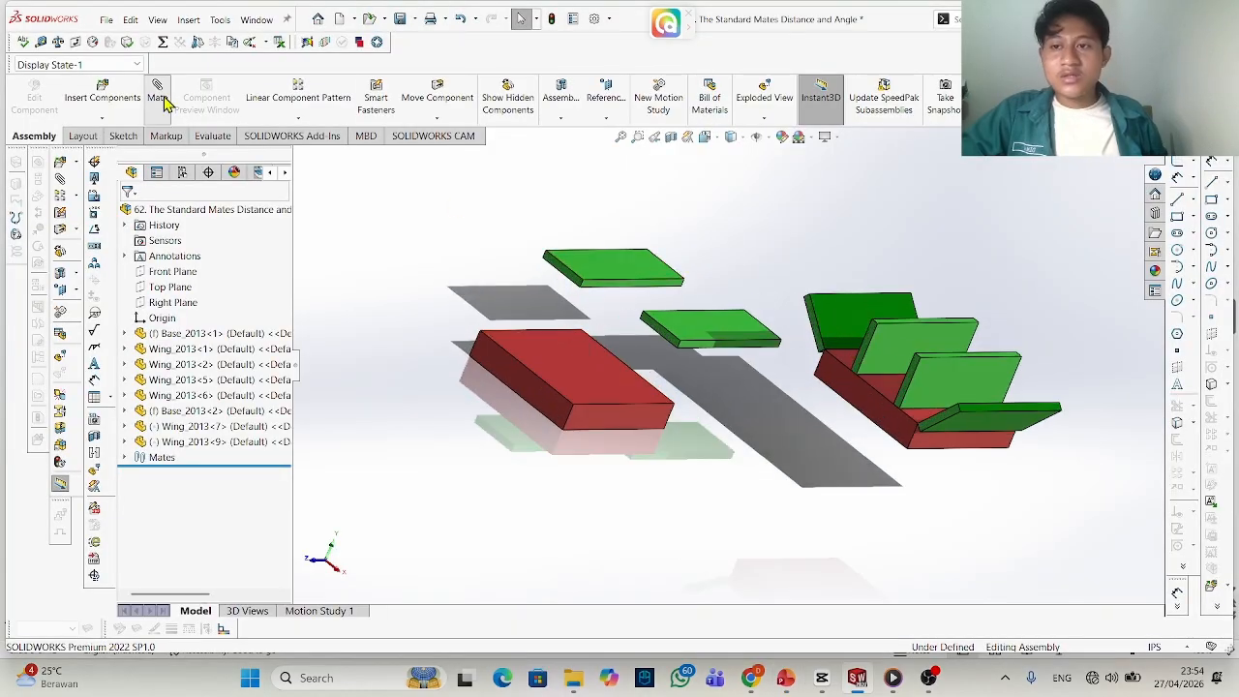
pyautogui.click(649, 269)
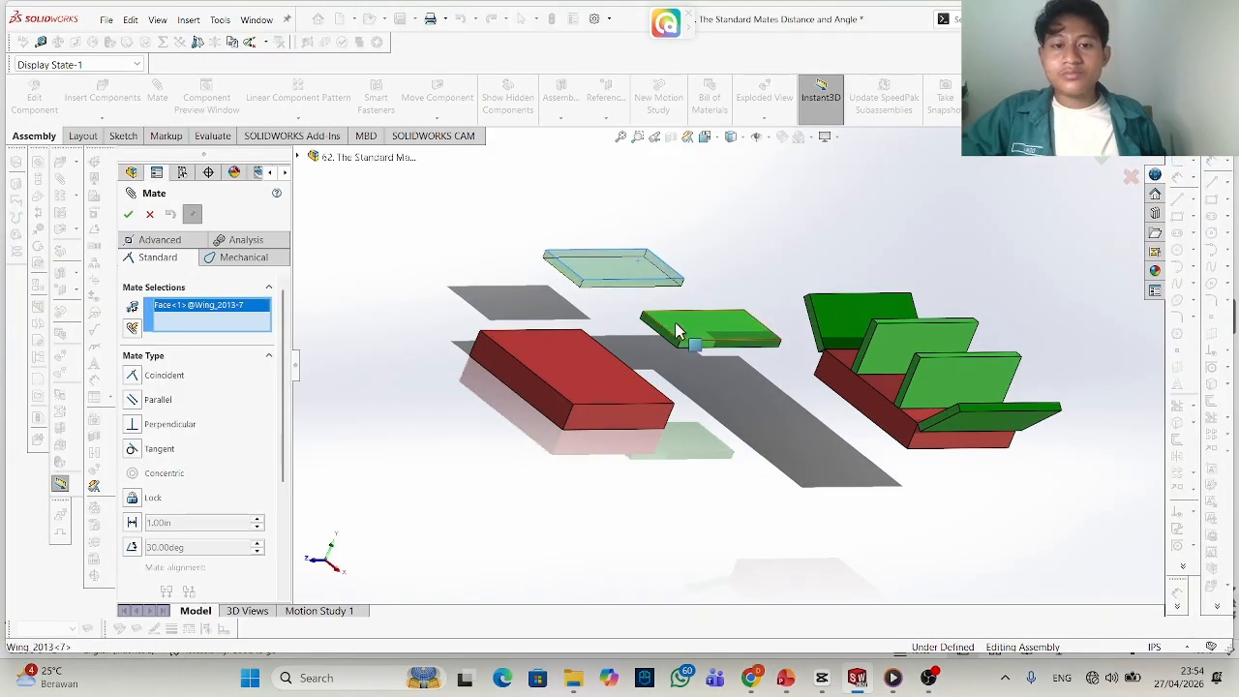
pyautogui.click(703, 335)
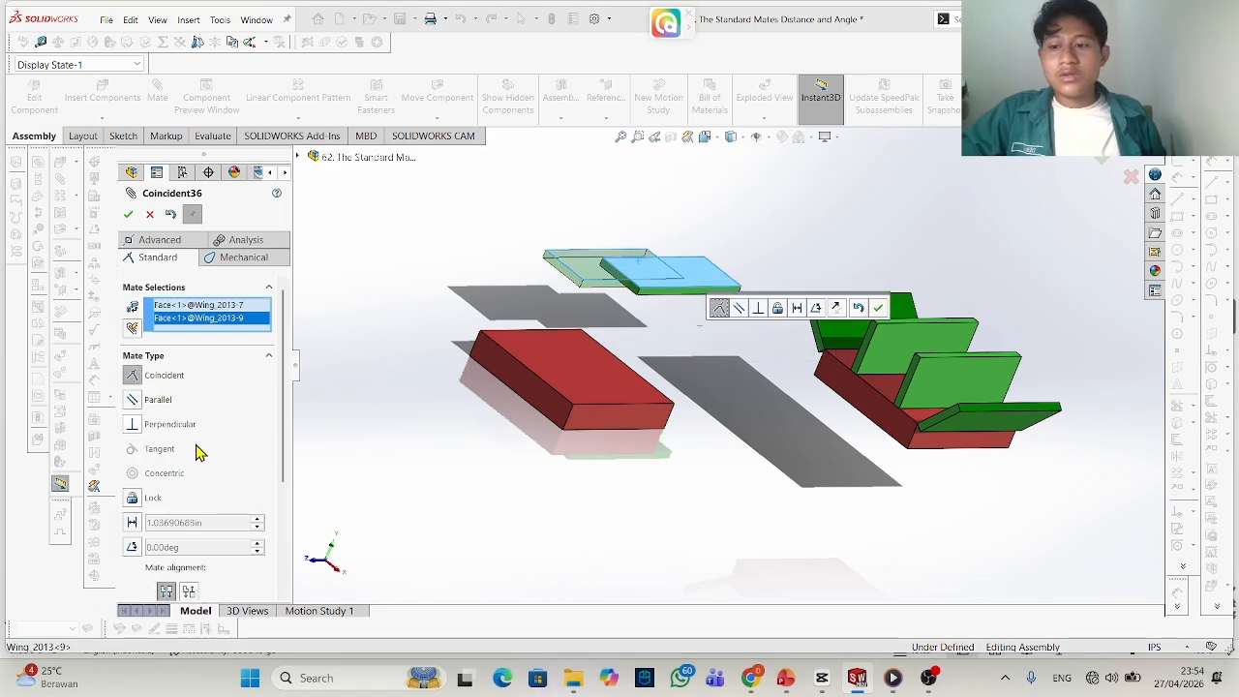
pyautogui.click(145, 497)
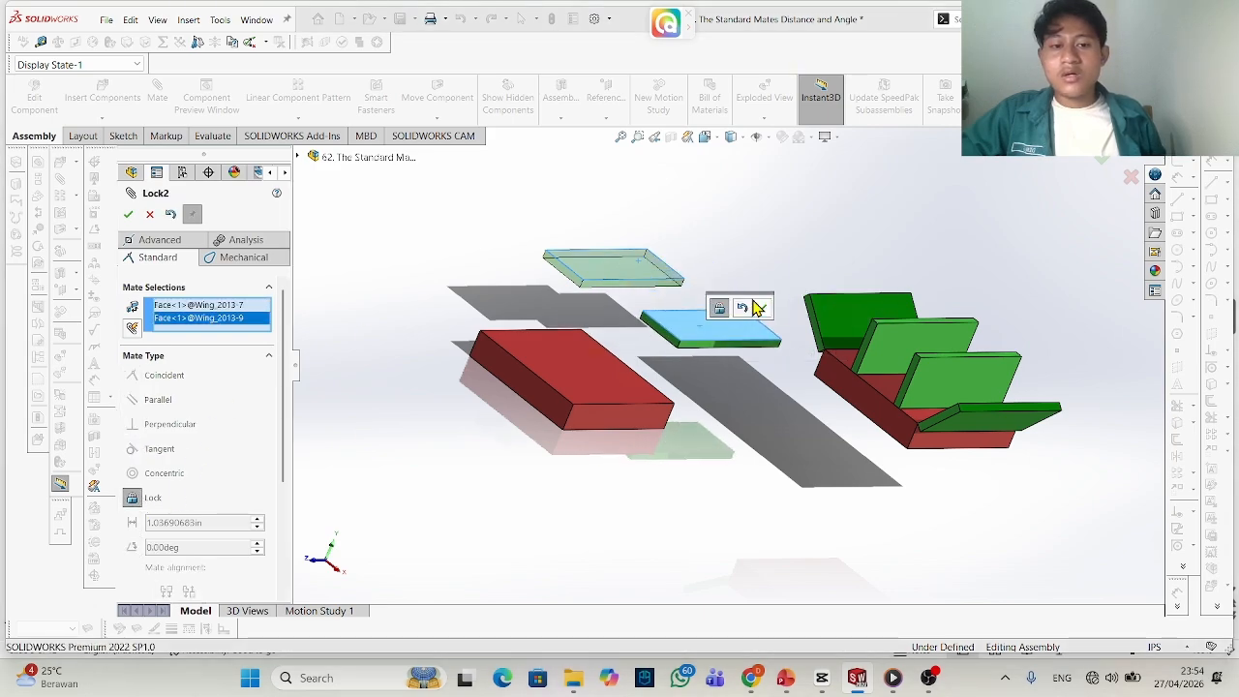
pyautogui.click(761, 308)
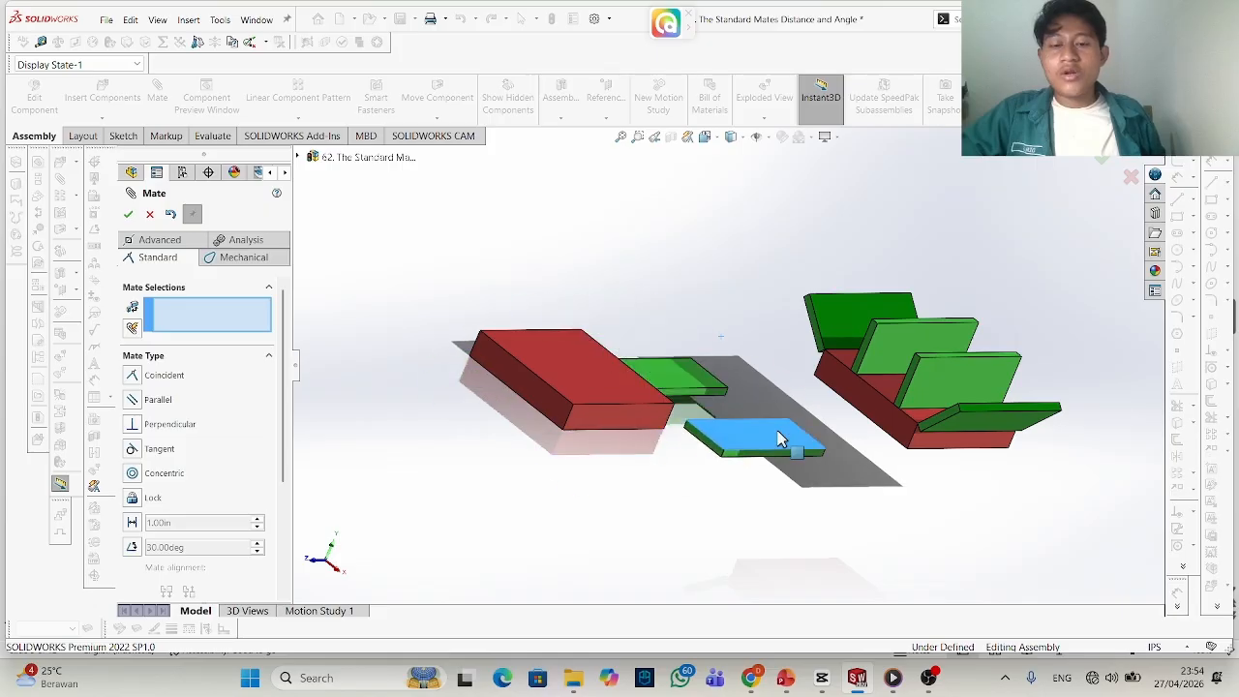
pyautogui.scroll(-4, 727, 262)
pyautogui.moveTo(778, 309); pyautogui.dragTo(810, 313)
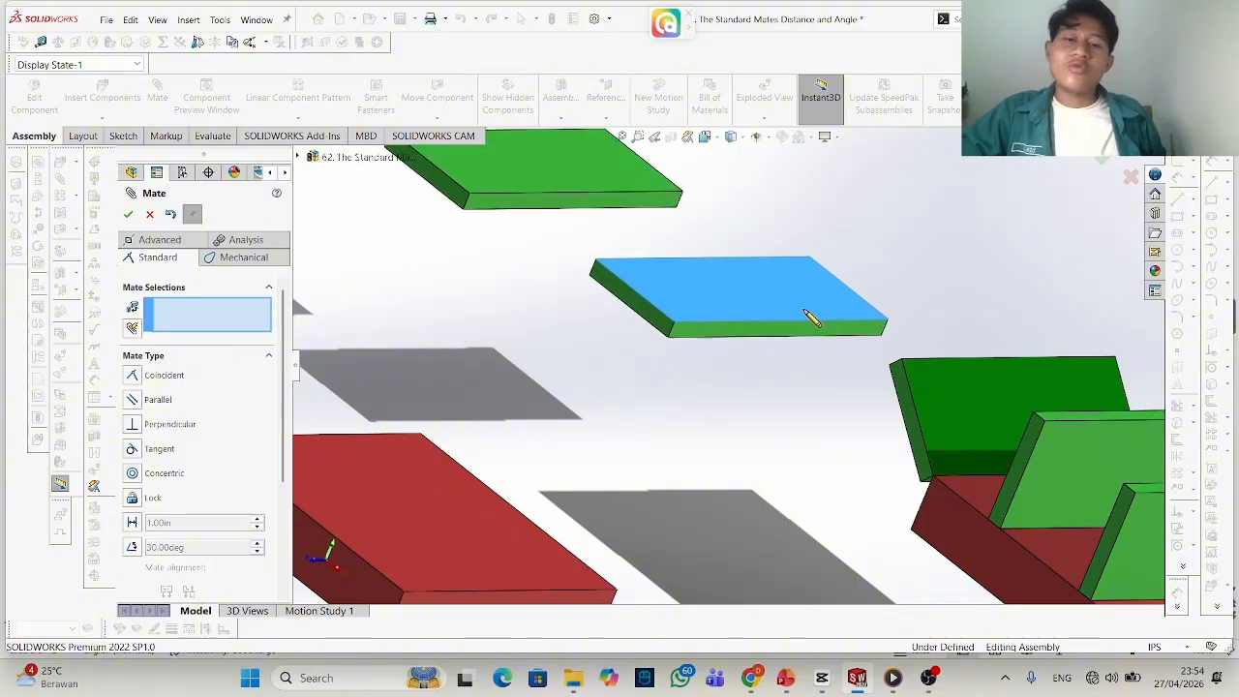
# Mate the locked upper wing's end face coincident with the second base's long edge, and move the wings to test it.
pyautogui.click(450, 197)
pyautogui.scroll(3, 523, 414)
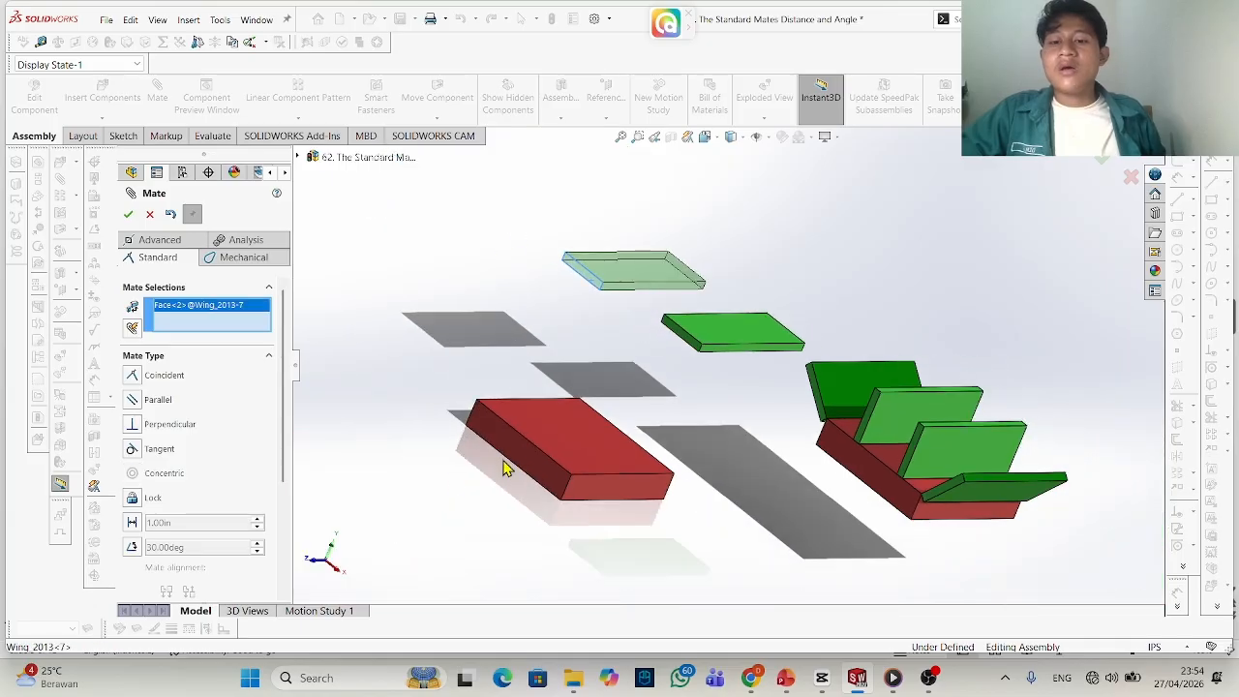
pyautogui.click(534, 449)
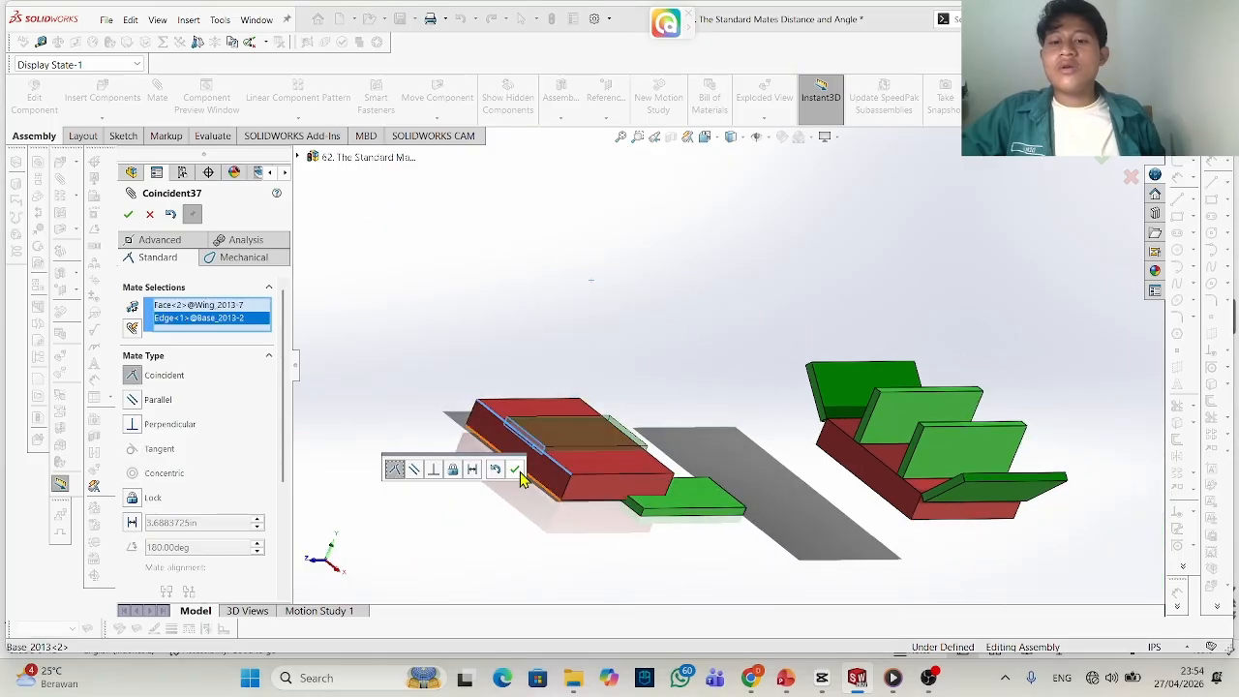
pyautogui.click(516, 469)
pyautogui.moveTo(581, 445); pyautogui.dragTo(534, 276)
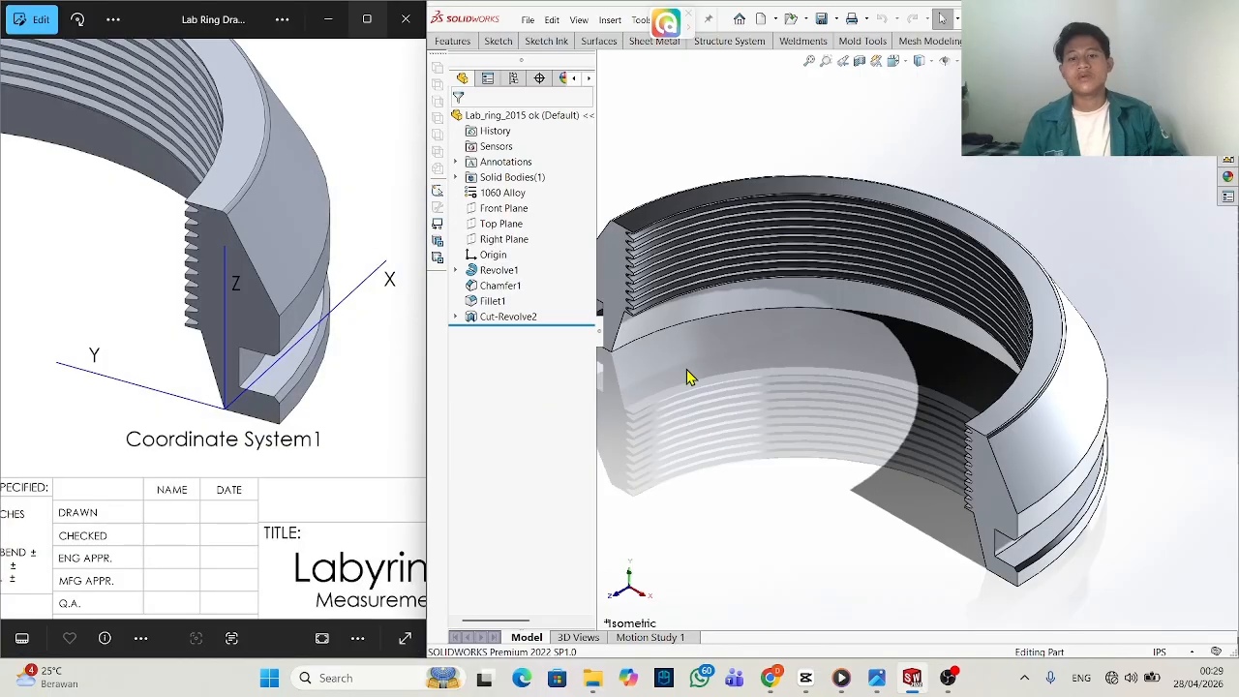
# Review the Labyrinth Ring drawing's task and answer, and check the part's mass properties relative to the default coordinate system.
pyautogui.scroll(-5, 341, 343)
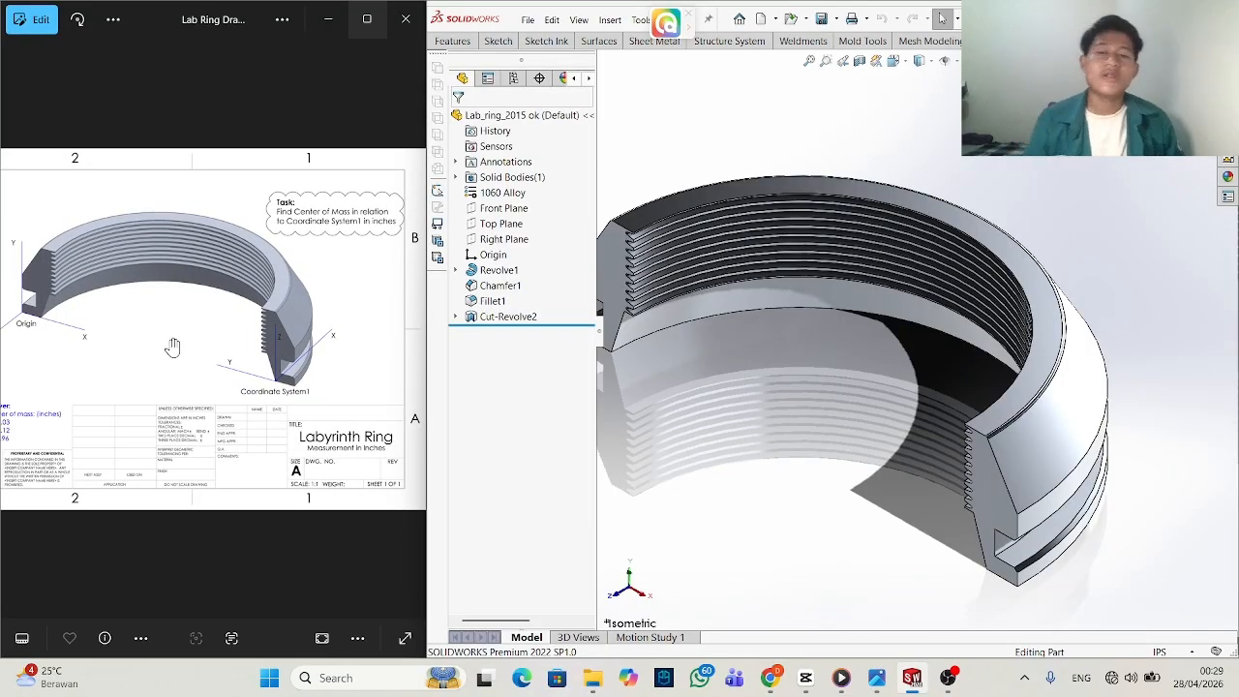
pyautogui.moveTo(674, 31); pyautogui.dragTo(410, 60)
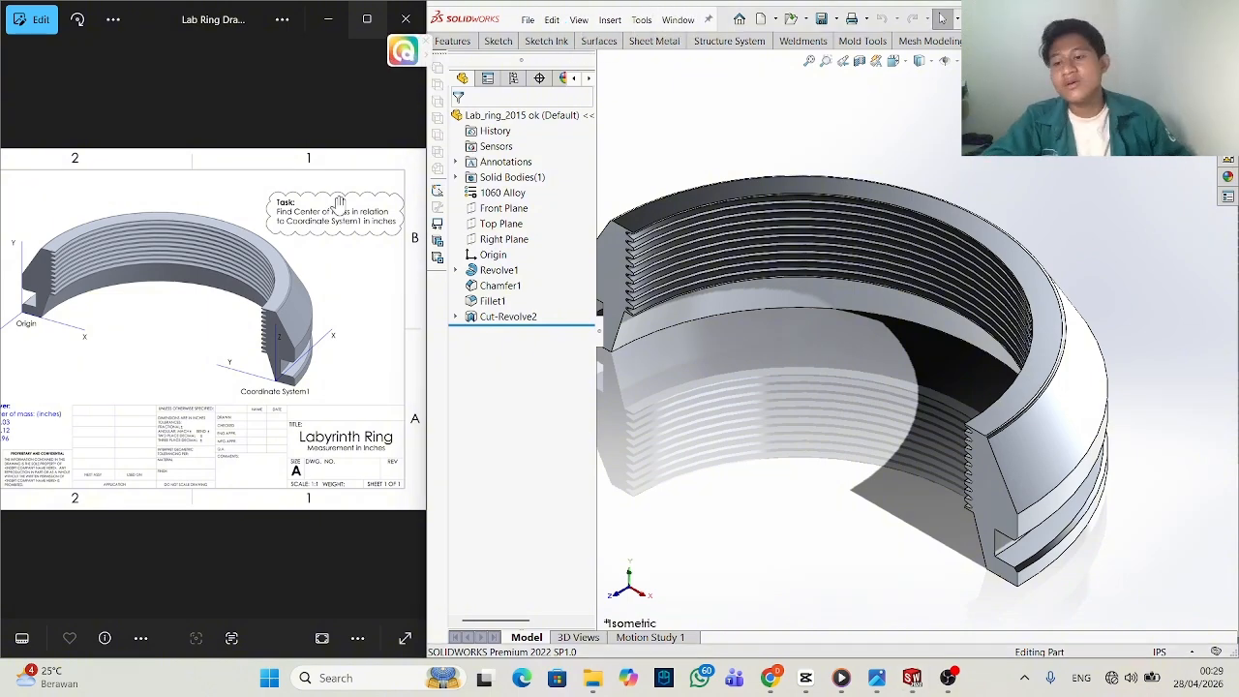
pyautogui.scroll(4, 20, 431)
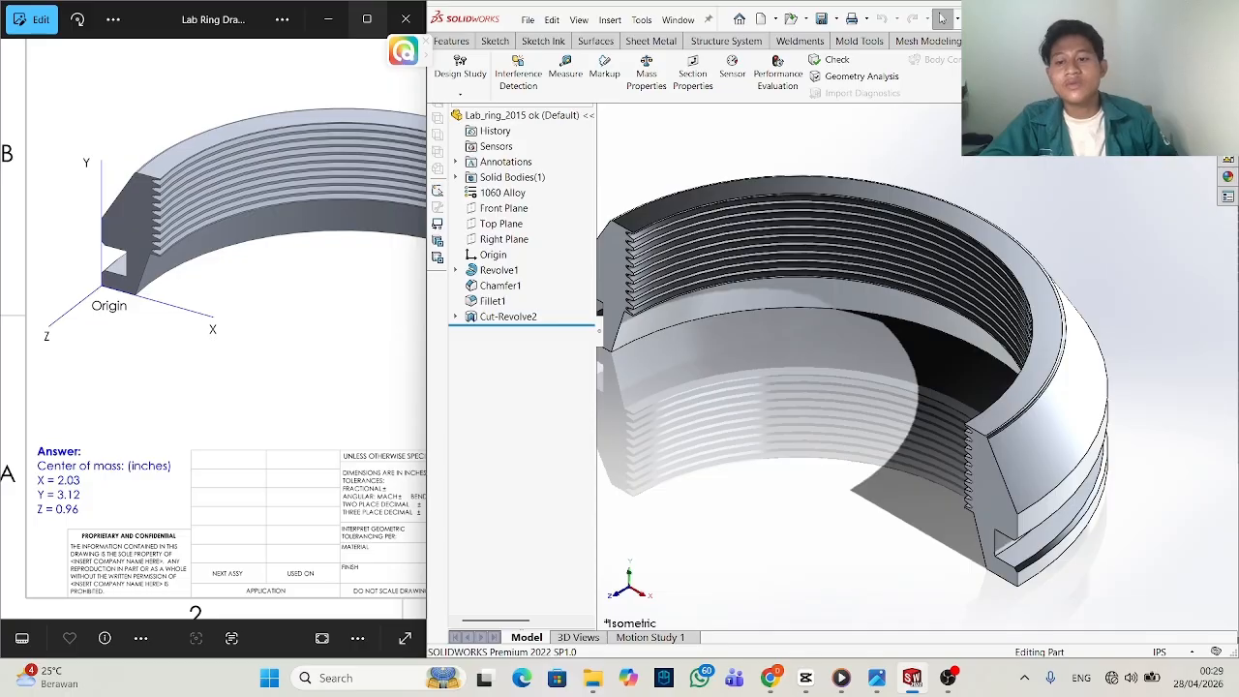
pyautogui.click(647, 70)
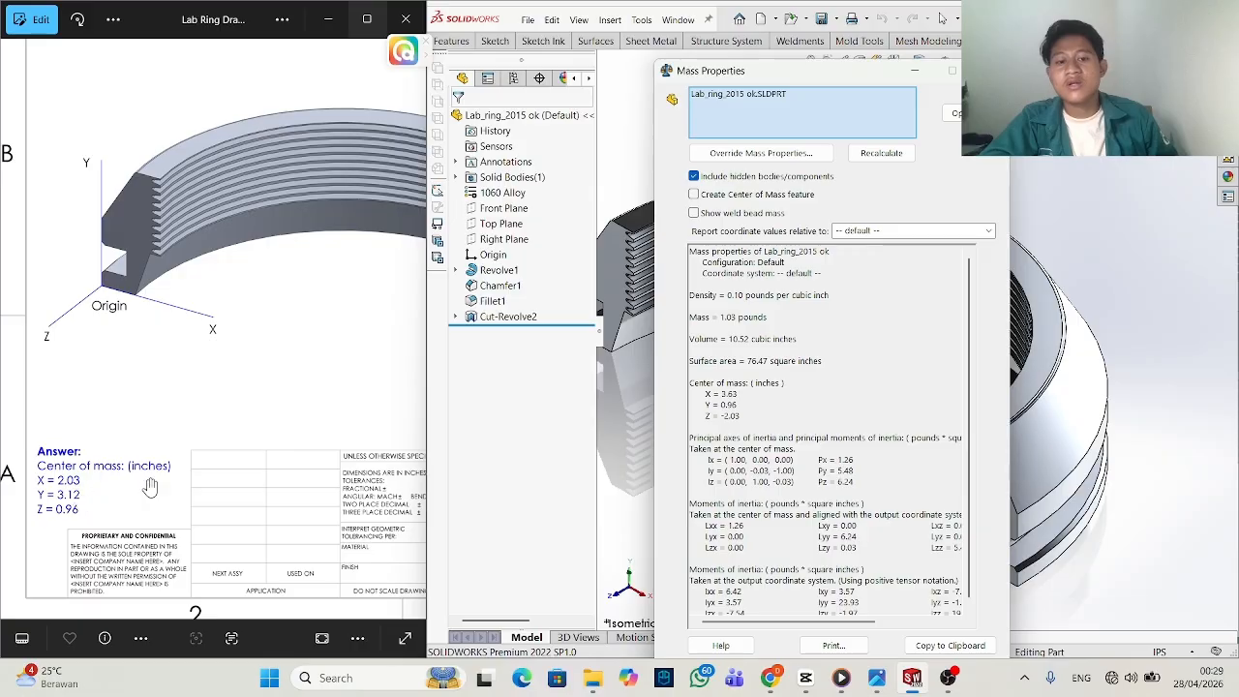
pyautogui.press('Escape')
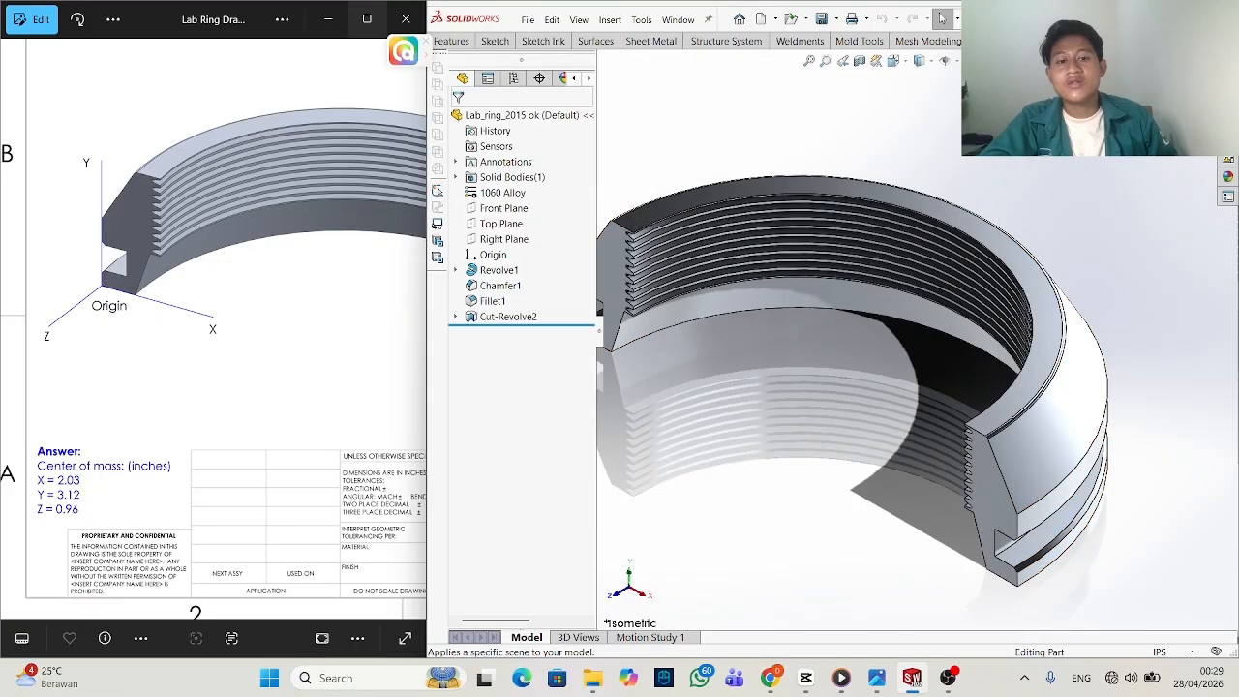
# Start a reference coordinate system with its origin at the inner bottom vertex of the ring's cut face, as in the drawing.
pyautogui.scroll(-3, 305, 446)
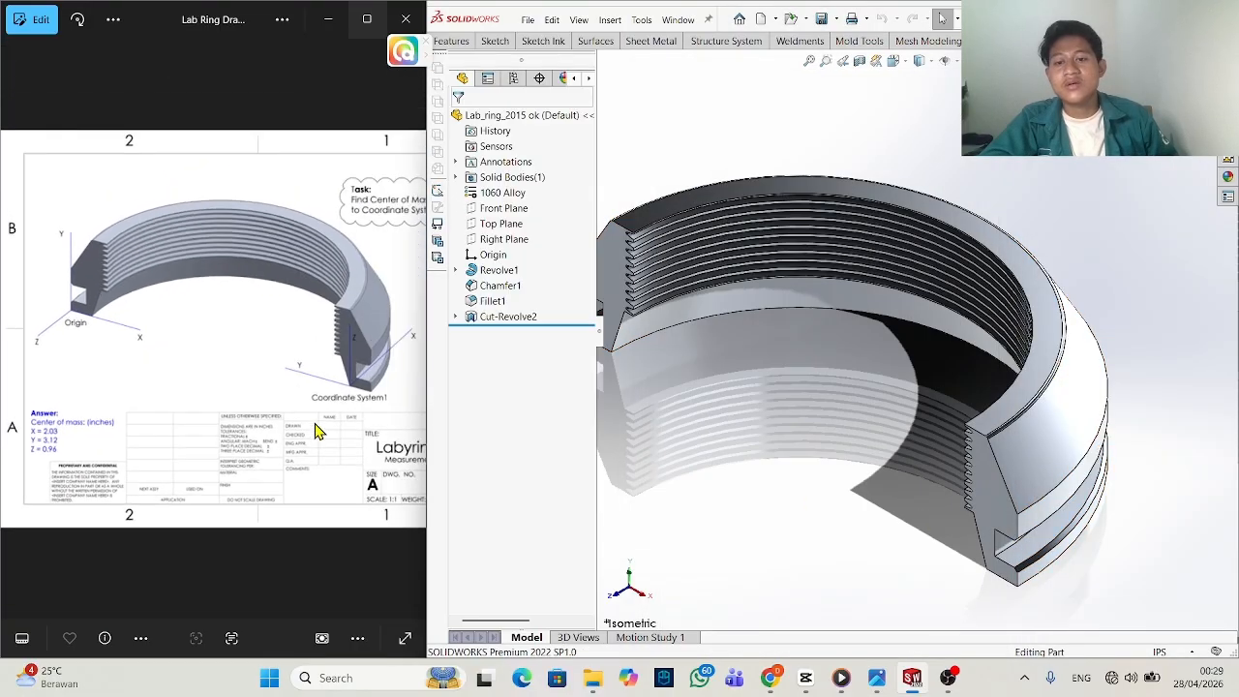
pyautogui.scroll(2, 318, 432)
pyautogui.scroll(3, 250, 436)
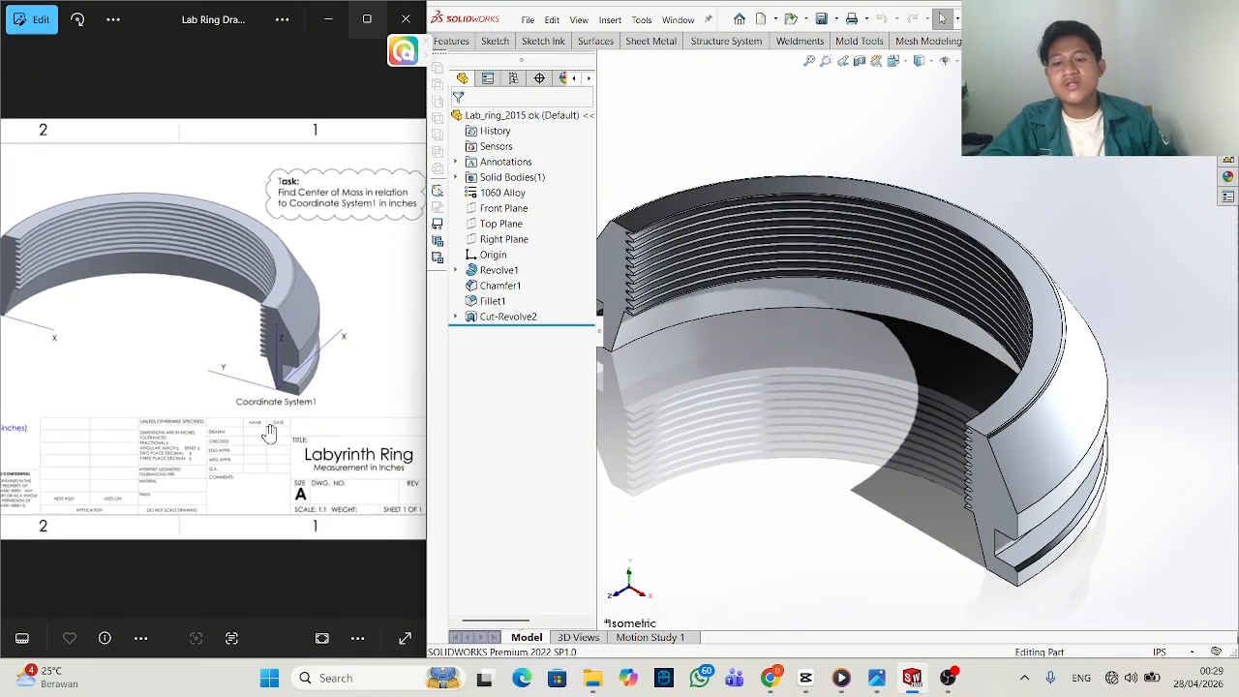
pyautogui.click(452, 41)
pyautogui.click(1065, 78)
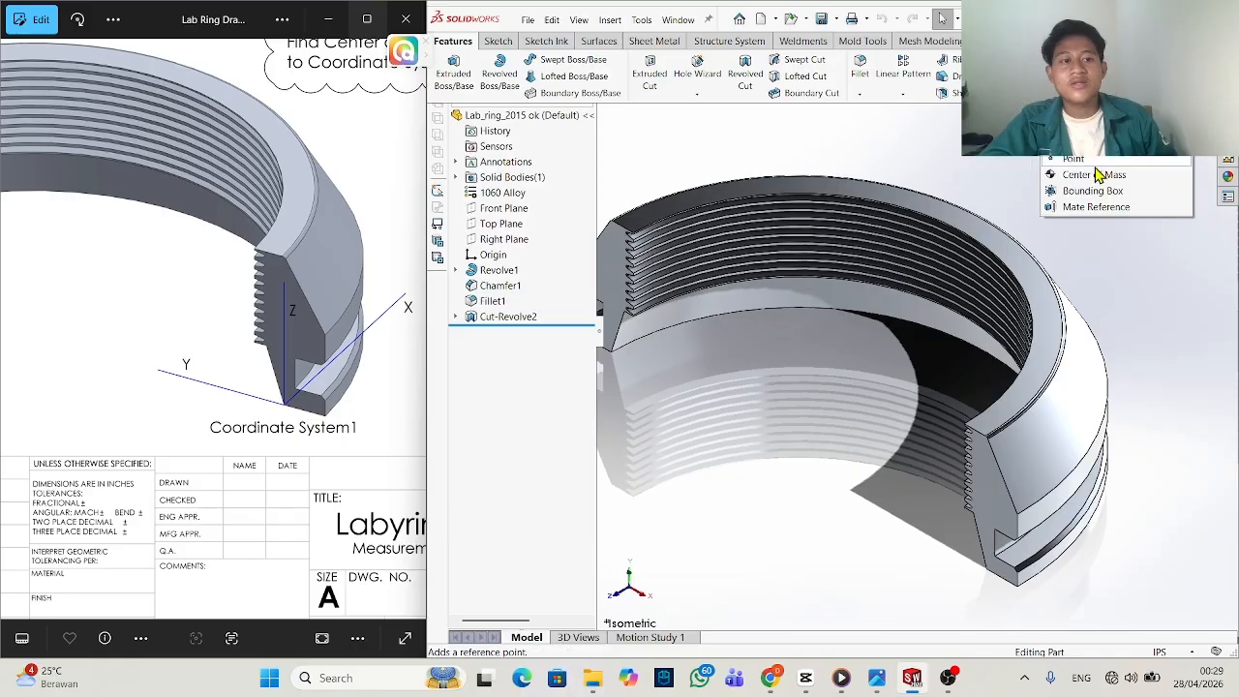
pyautogui.click(1075, 142)
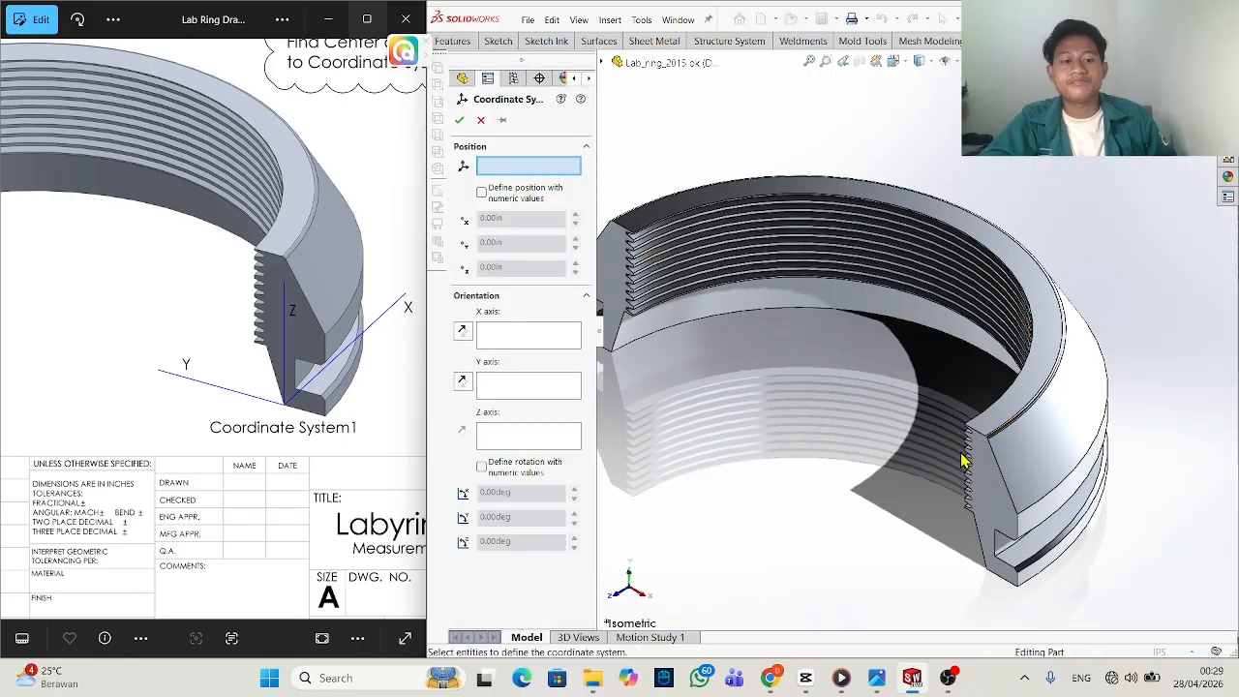
pyautogui.moveTo(968, 451); pyautogui.dragTo(1011, 443, button='middle')
pyautogui.scroll(-5, 1059, 547)
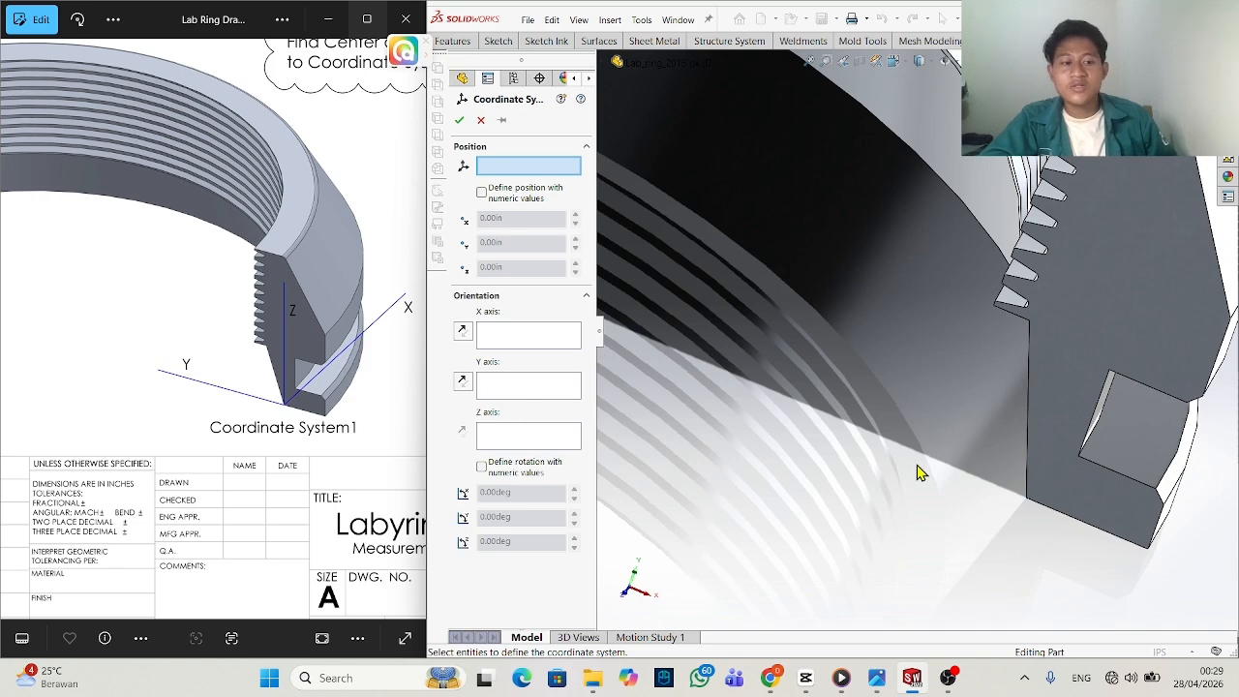
pyautogui.click(1028, 502)
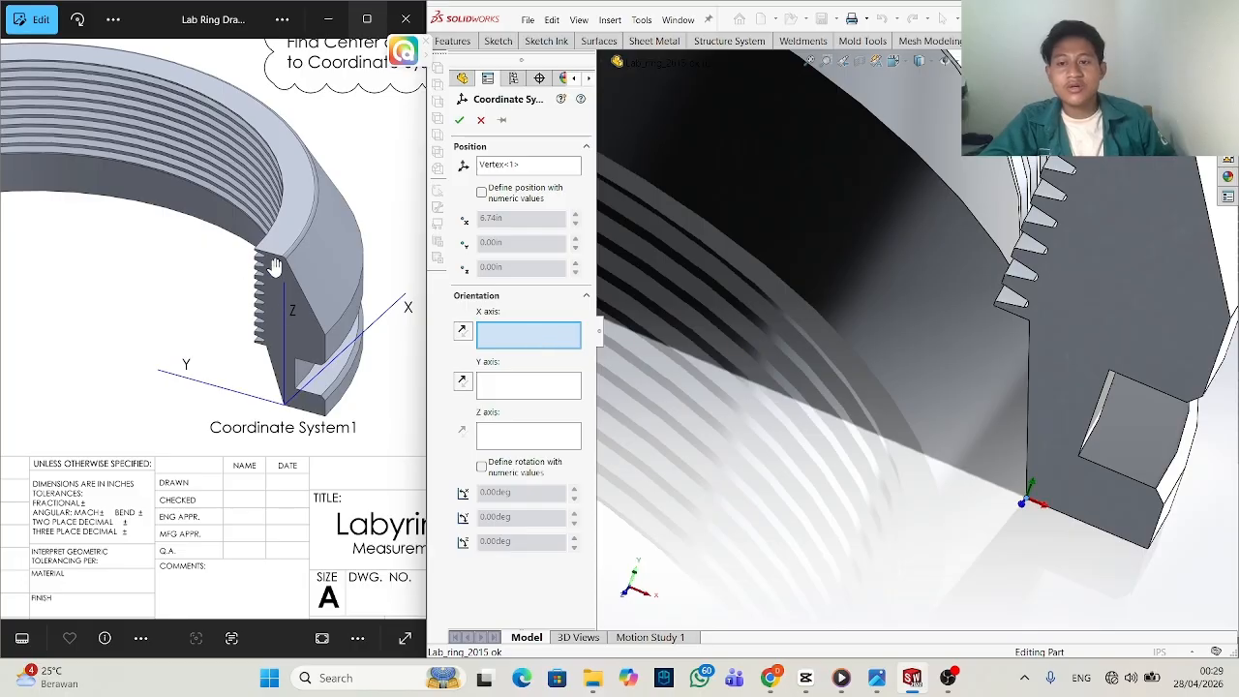
# Orient the coordinate system using the inner curved edge for X, the cut face's bottom edge for Y and an edge for Z, and create it.
pyautogui.moveTo(951, 368); pyautogui.dragTo(870, 385, button='middle')
pyautogui.click(990, 387)
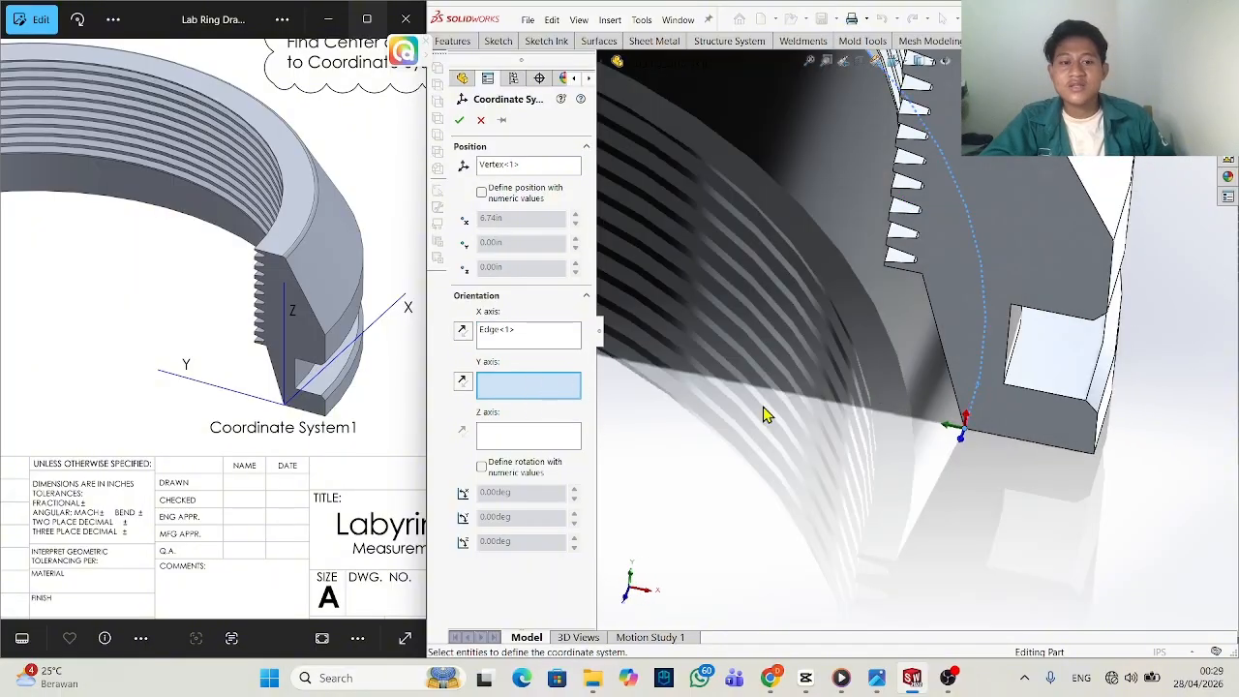
pyautogui.click(1058, 455)
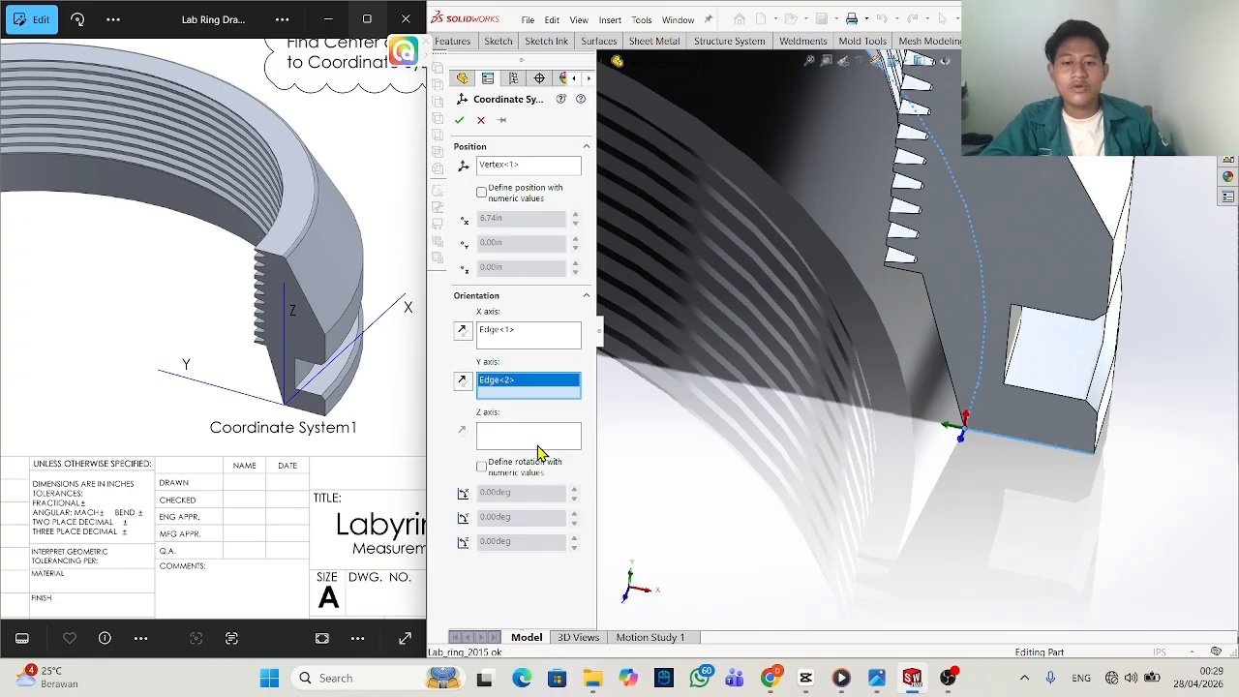
pyautogui.click(539, 441)
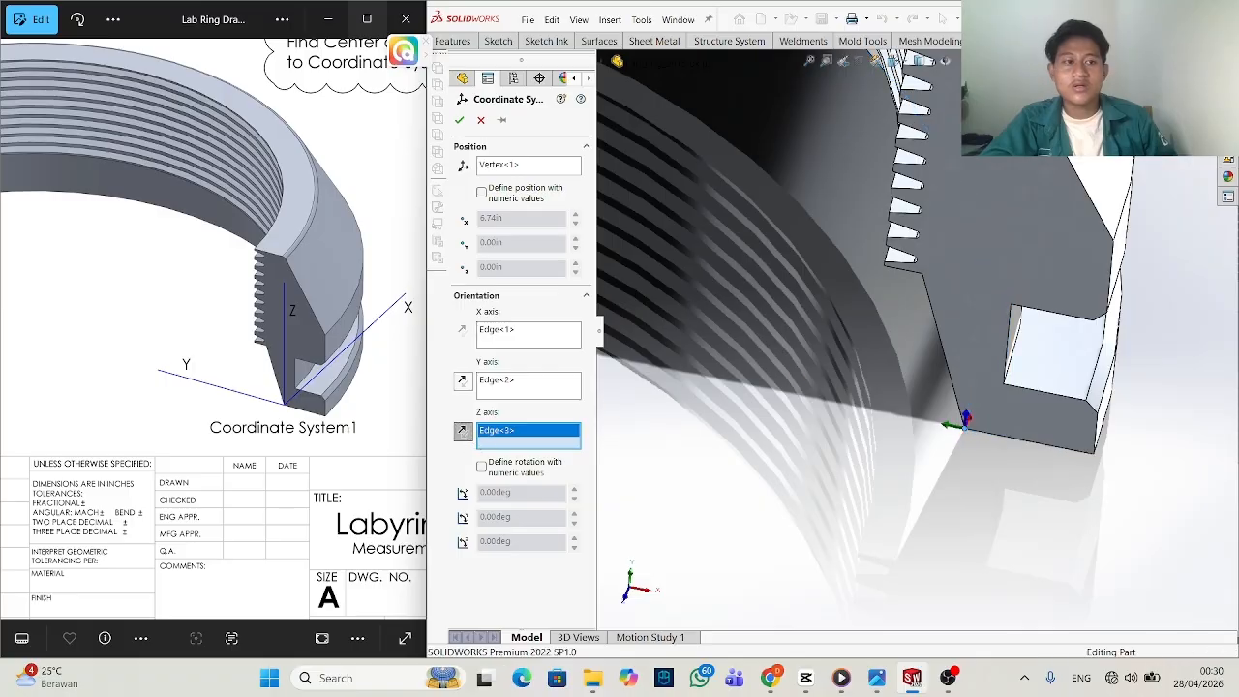
pyautogui.press('Return')
pyautogui.scroll(-3, 1184, 258)
pyautogui.scroll(3, 1183, 258)
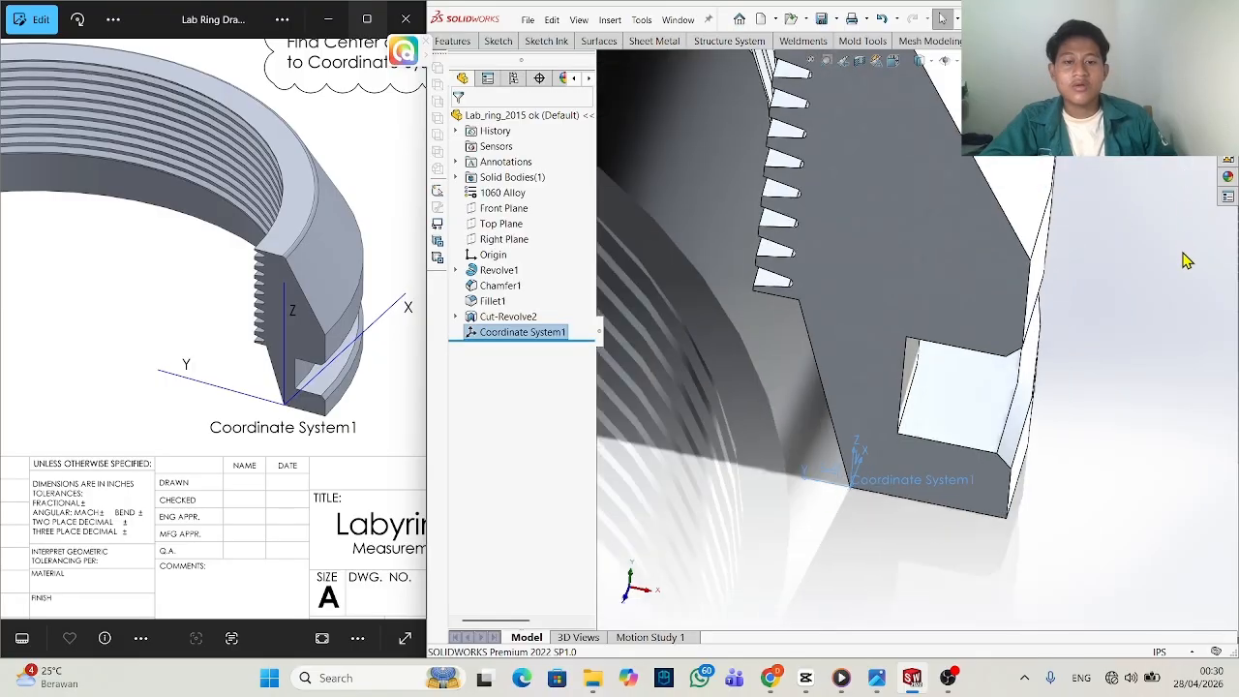
# Report the ring's mass properties relative to Coordinate System1 and compare the center of mass with the drawing's answer.
pyautogui.click(449, 41)
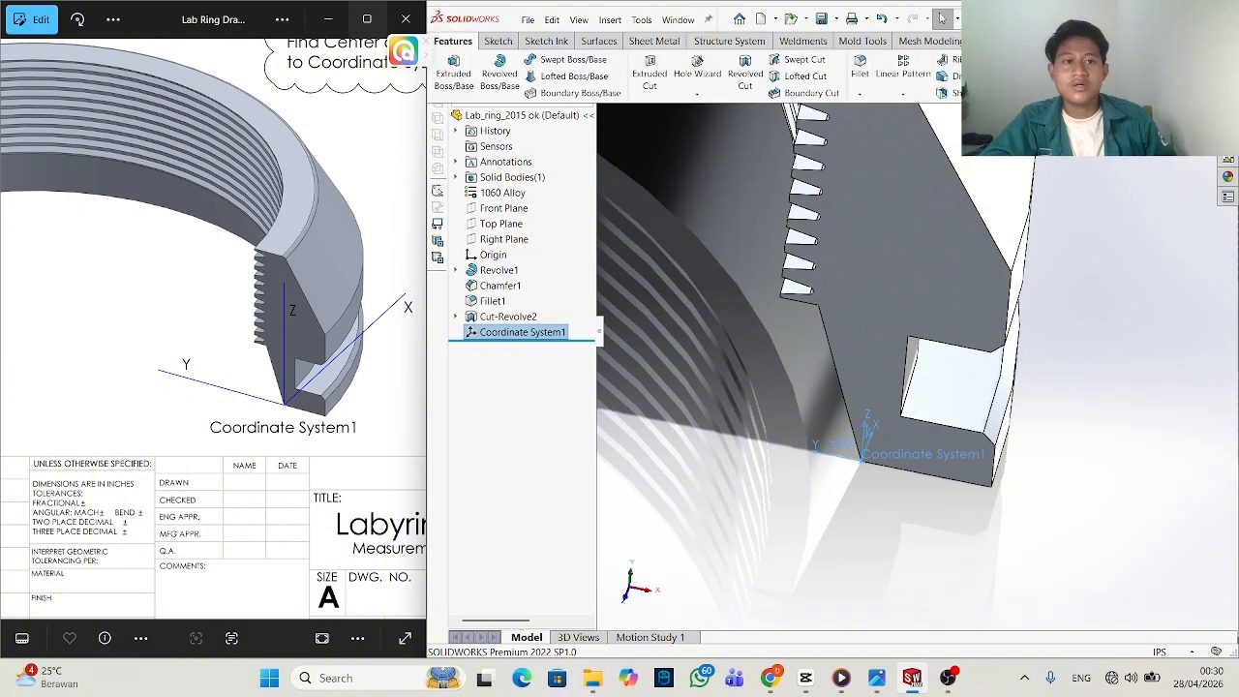
pyautogui.click(1200, 41)
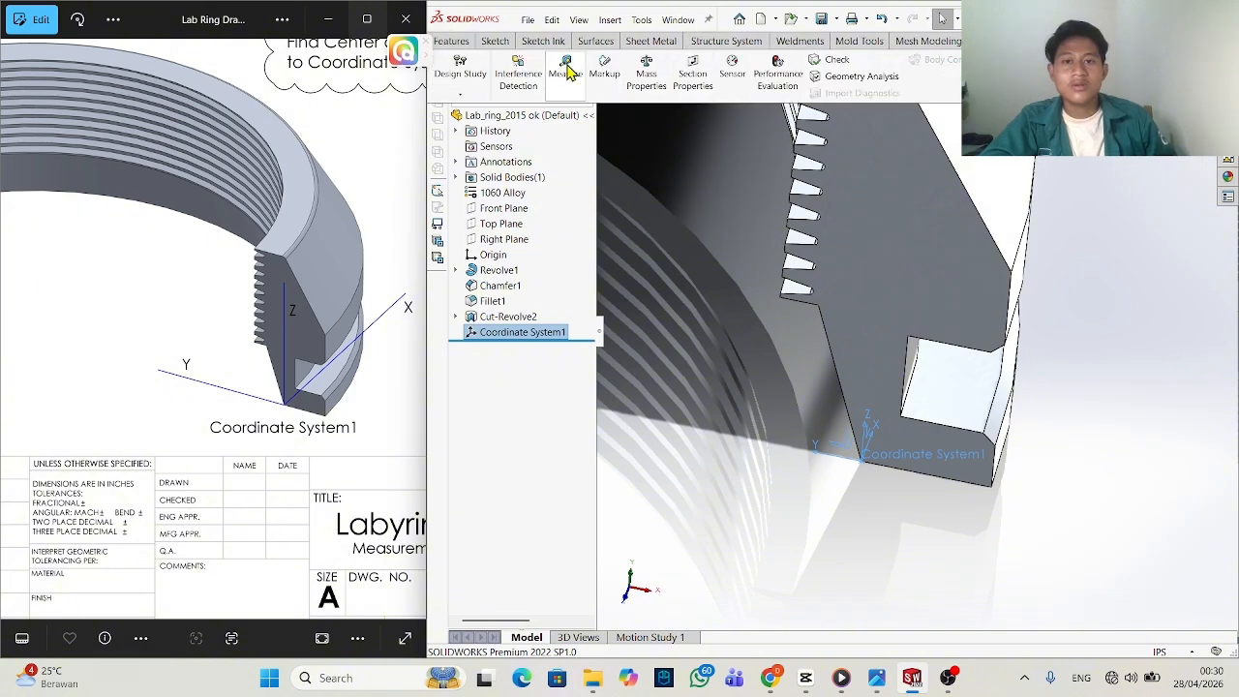
pyautogui.click(635, 78)
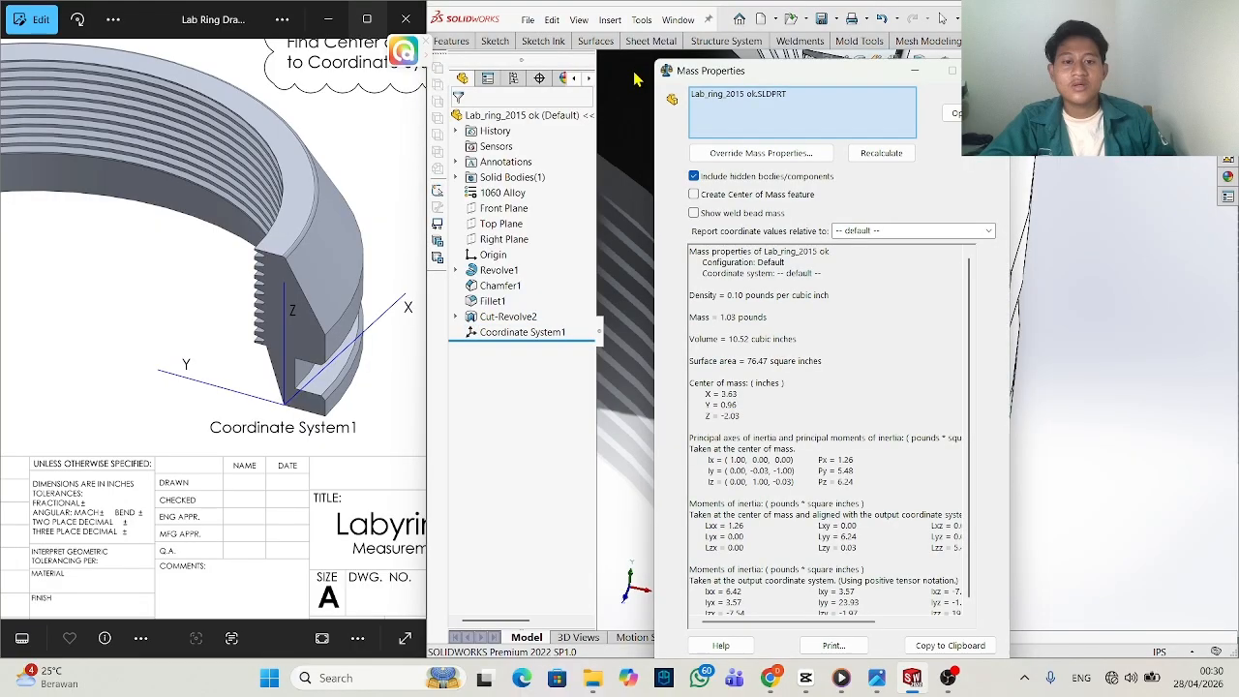
pyautogui.click(951, 235)
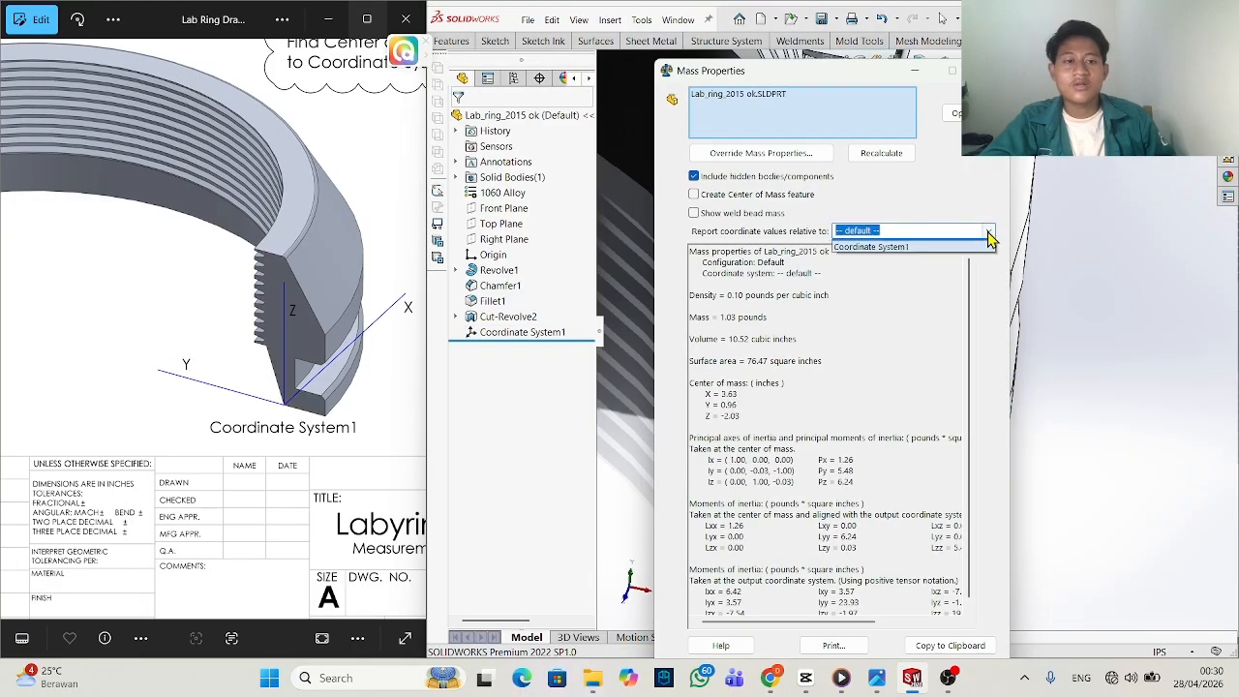
pyautogui.click(955, 258)
pyautogui.scroll(-3, 226, 321)
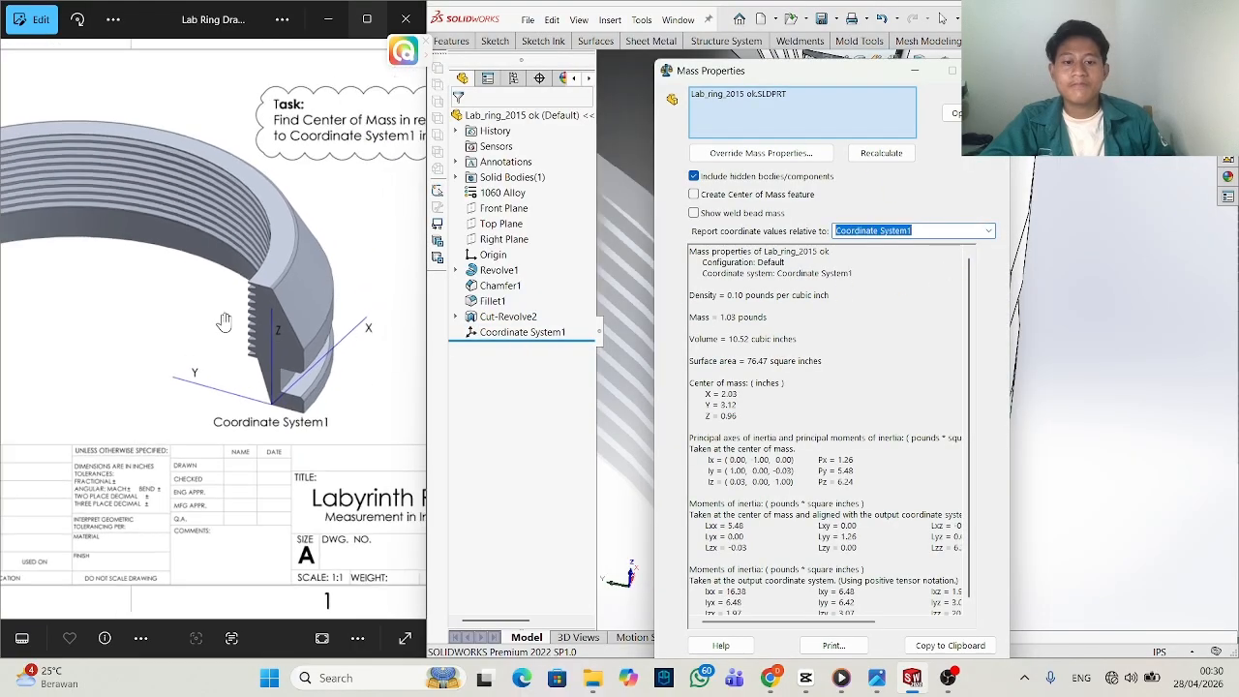
pyautogui.scroll(1, 35, 319)
pyautogui.scroll(-2, 26, 318)
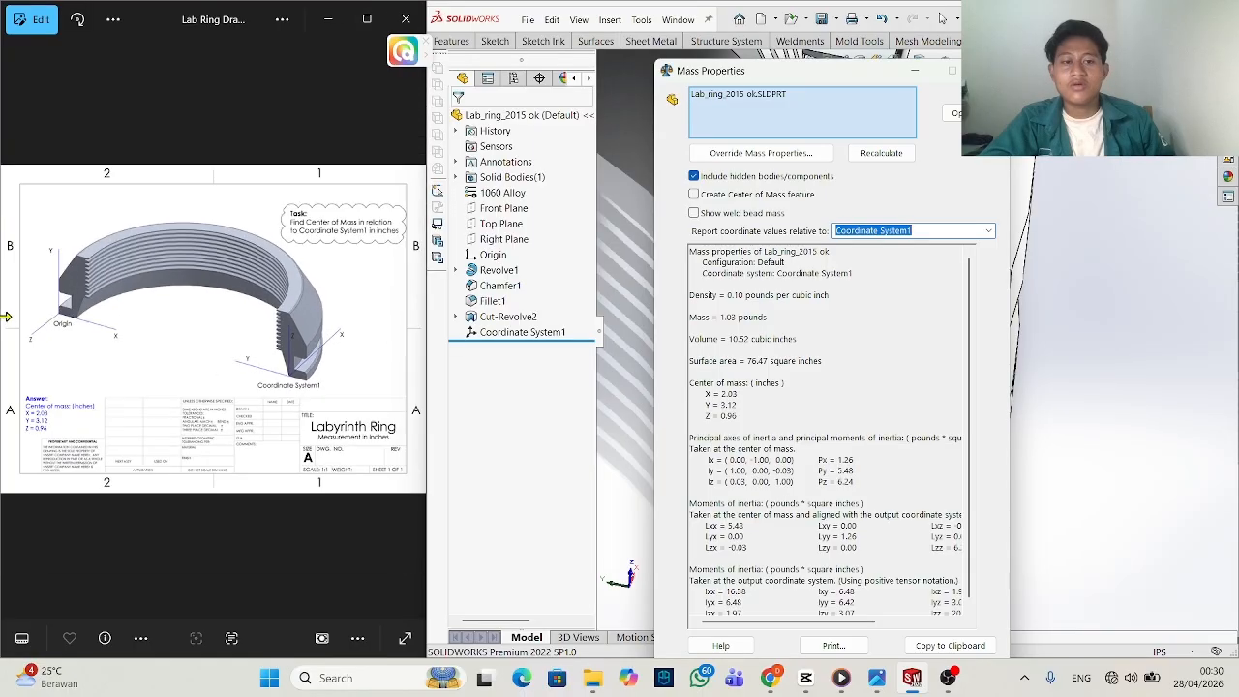
pyautogui.scroll(3, 37, 393)
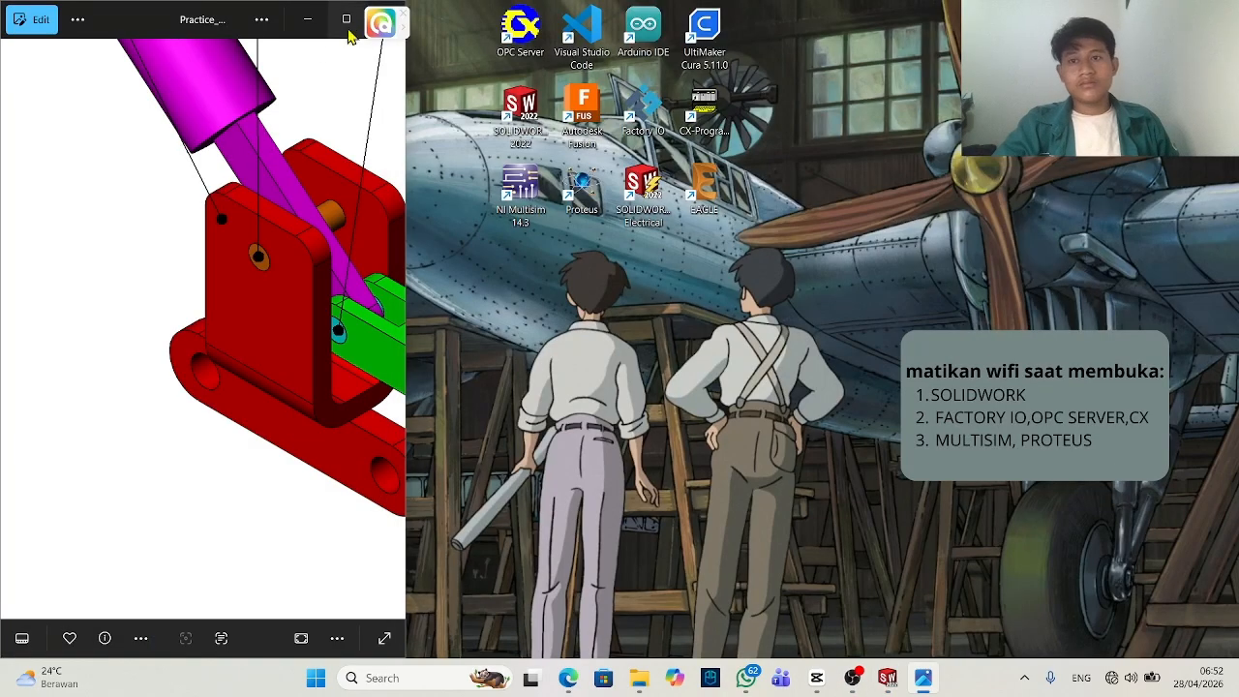
# Place Practice_Drawing.JPG beside the empty SOLIDWORKS assembly, narrow the image window and fit the practice assembly drawing into view.
pyautogui.moveTo(347, 21)
pyautogui.click(285, 58)
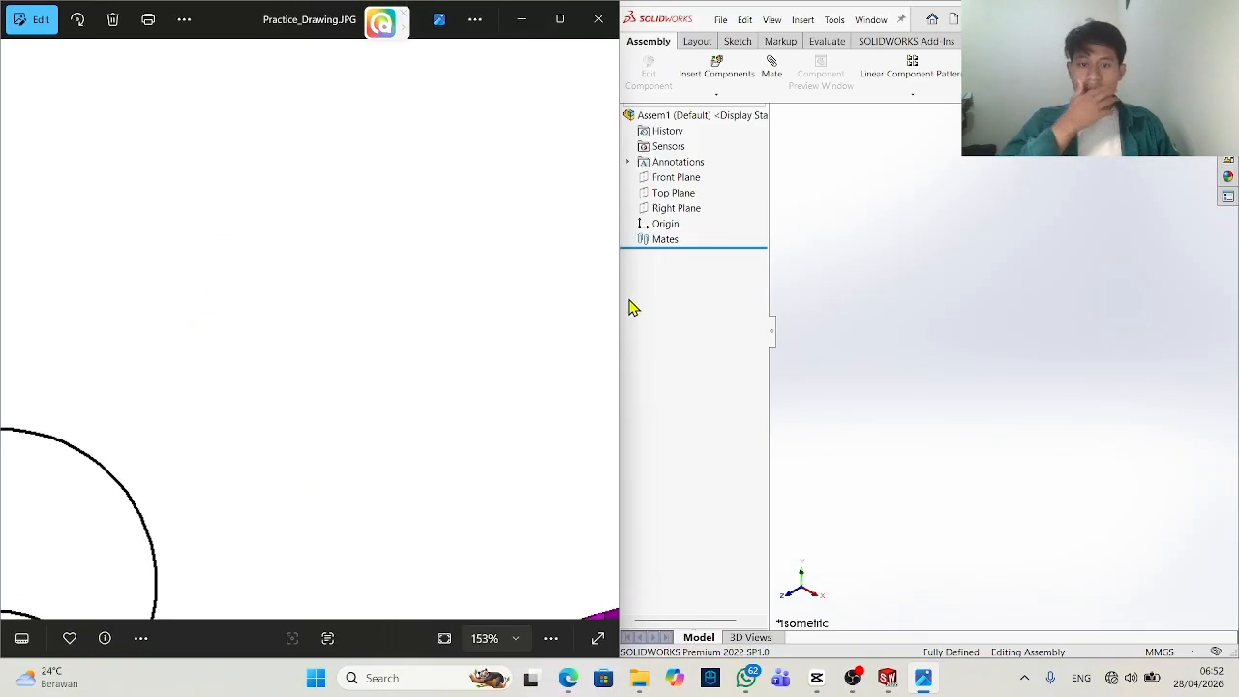
pyautogui.moveTo(622, 307); pyautogui.dragTo(407, 328)
pyautogui.scroll(2, 265, 382)
pyautogui.scroll(-4, 268, 329)
pyautogui.scroll(-3, 271, 310)
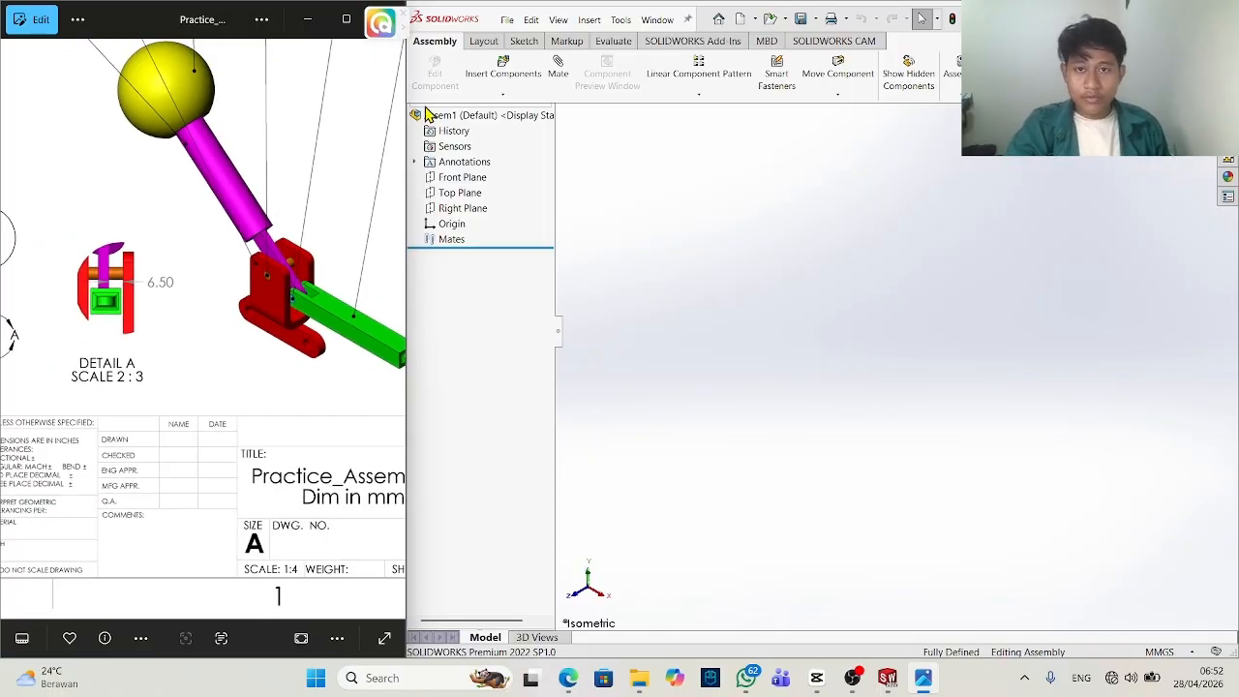
# Load all six parts from the 65. Assemblies_Group+Ex folder, Big Post_2013 through Small Post_2013, as components to insert.
pyautogui.click(505, 73)
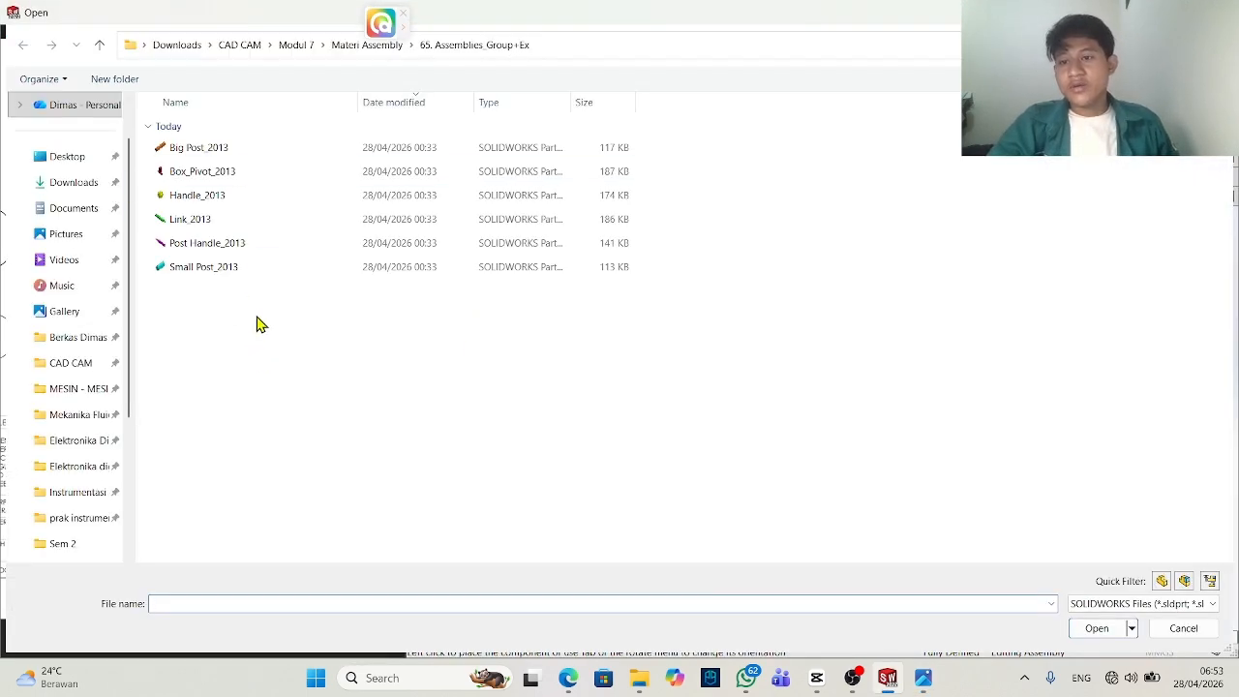
pyautogui.moveTo(258, 323); pyautogui.dragTo(329, 152)
pyautogui.click(1094, 629)
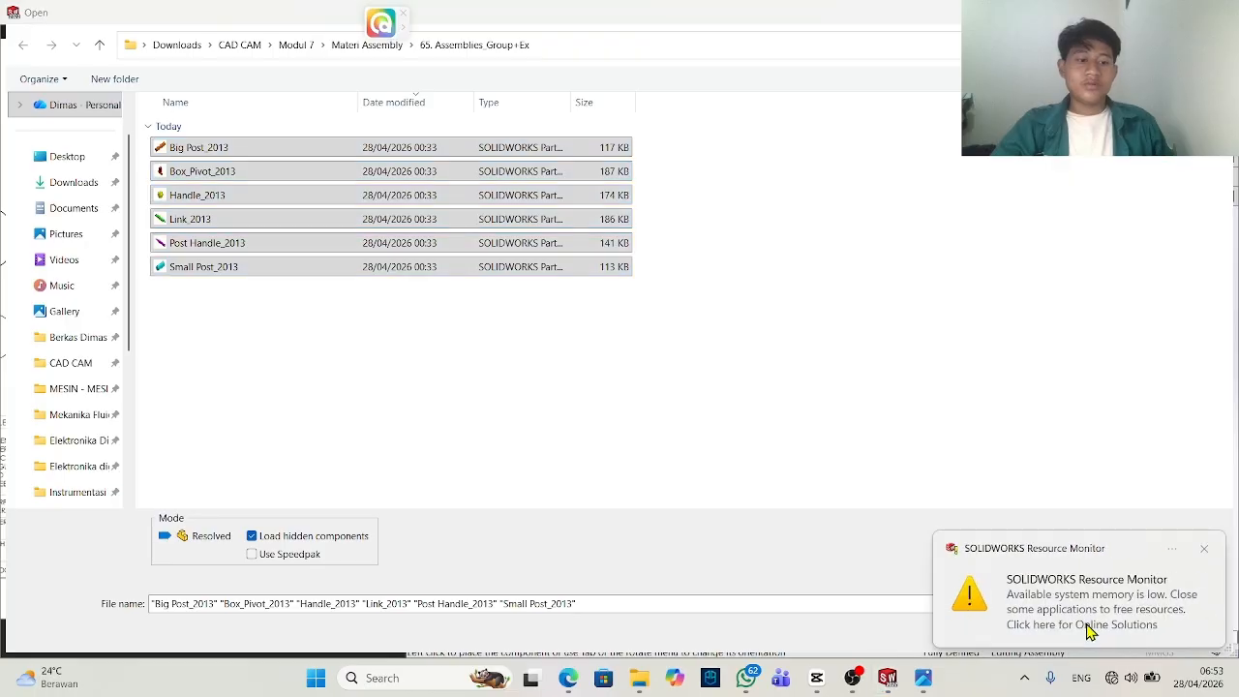
pyautogui.click(1203, 549)
pyautogui.click(1102, 631)
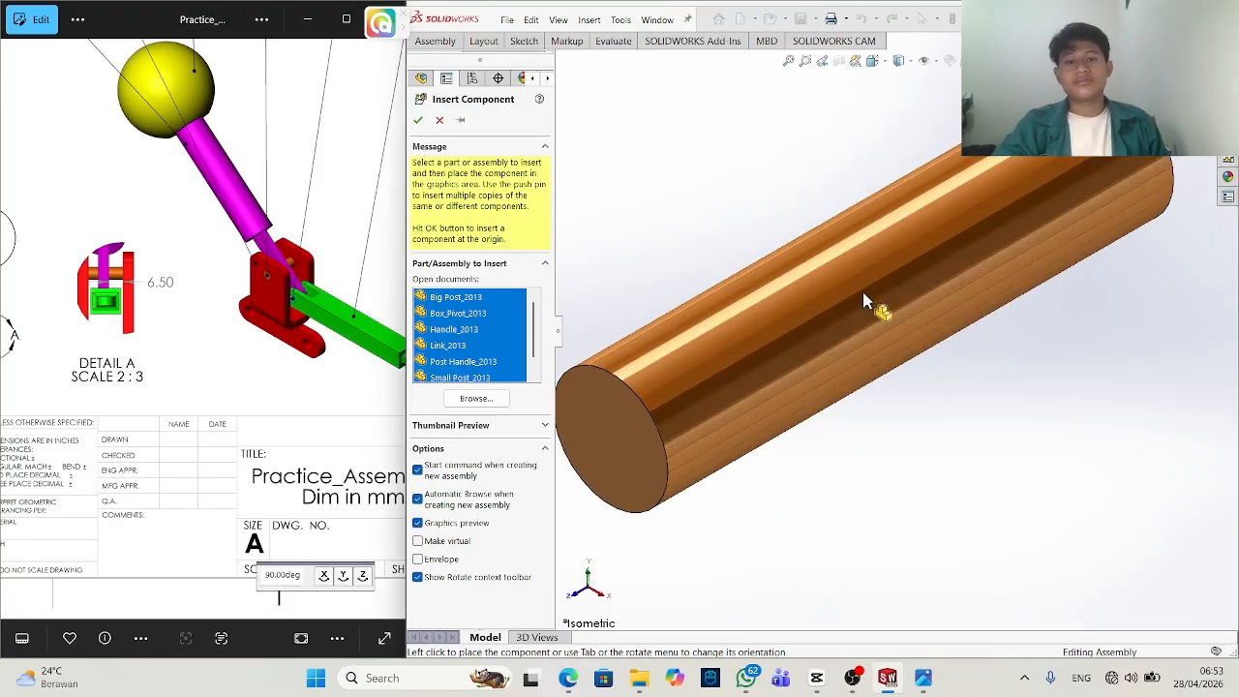
# Place the Big Post, Box_Pivot, Handle, Link, Post Handle and Small Post separately in the empty assembly space.
pyautogui.click(997, 299)
pyautogui.scroll(5, 1034, 256)
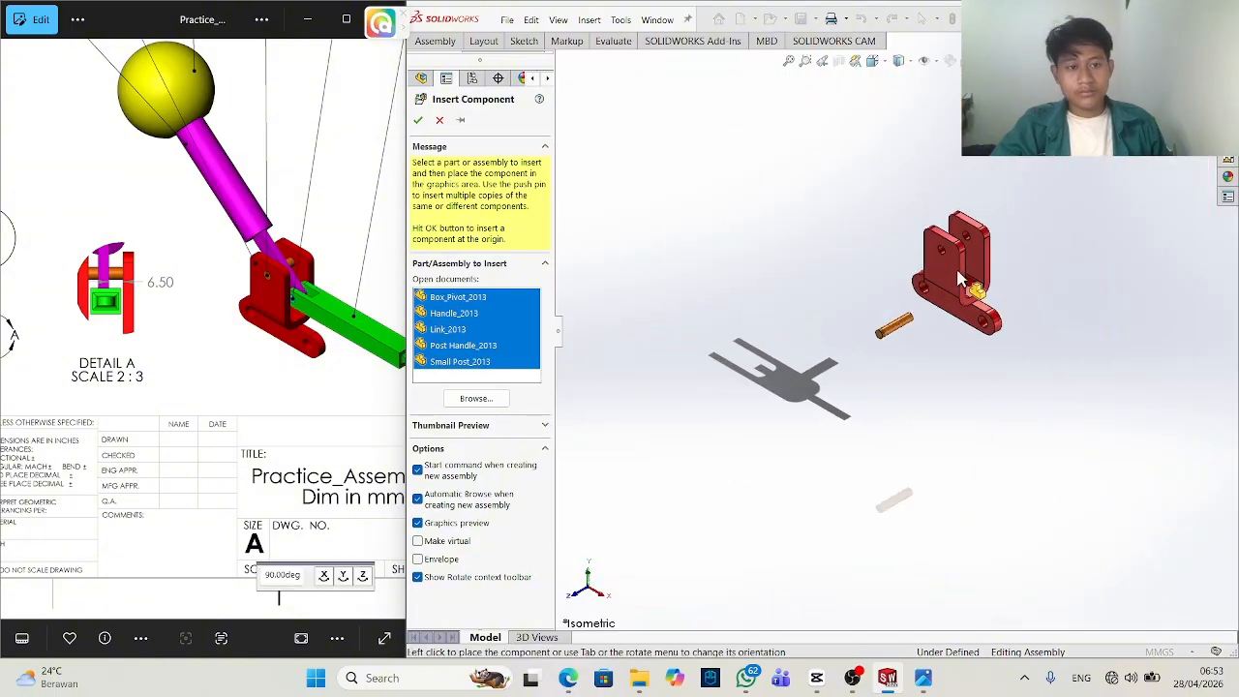
pyautogui.click(958, 276)
pyautogui.click(756, 350)
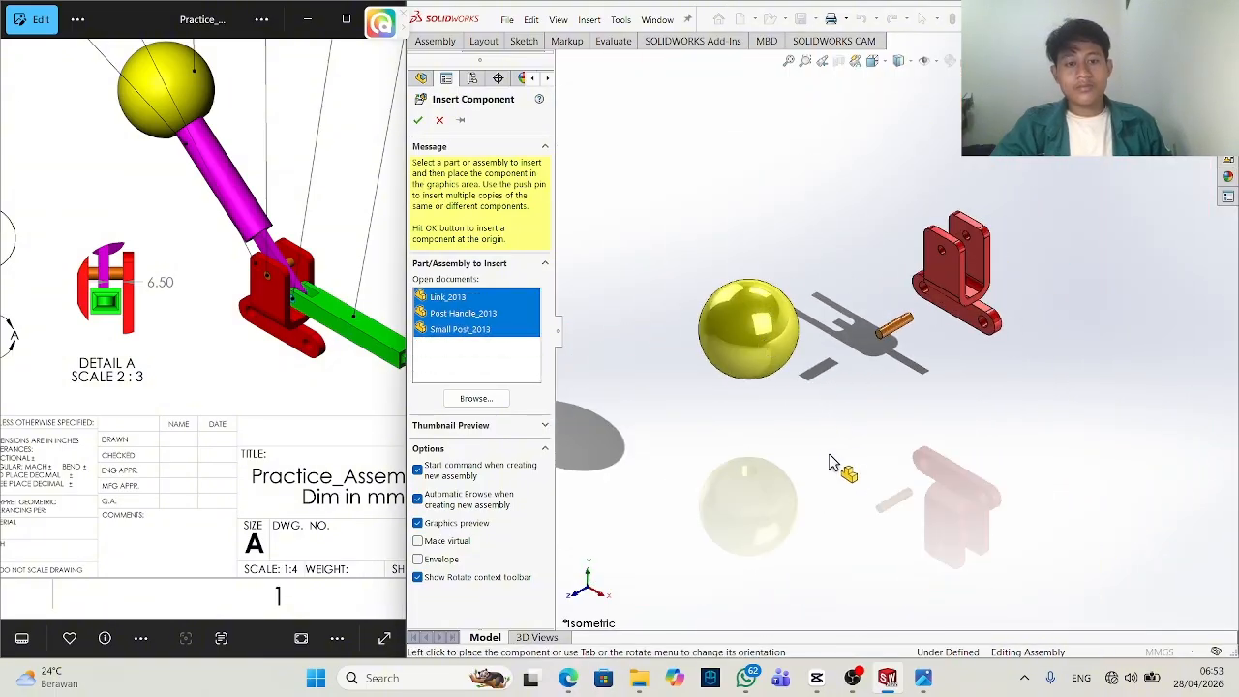
pyautogui.click(844, 463)
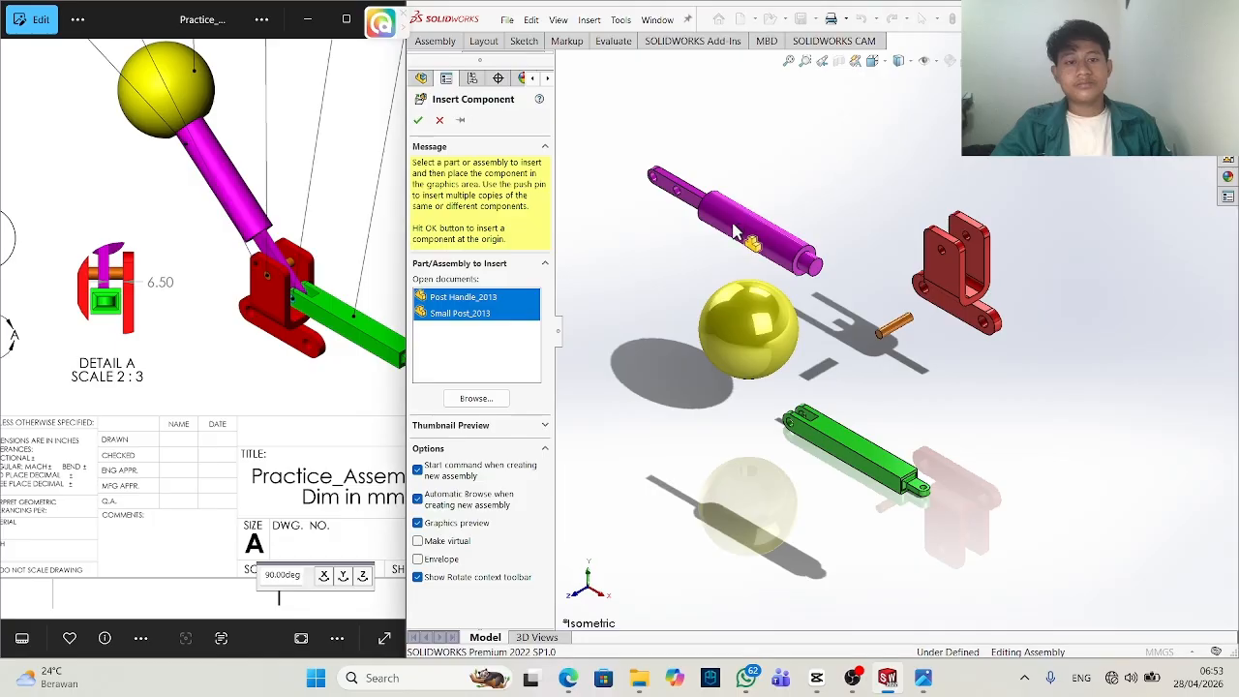
pyautogui.click(736, 230)
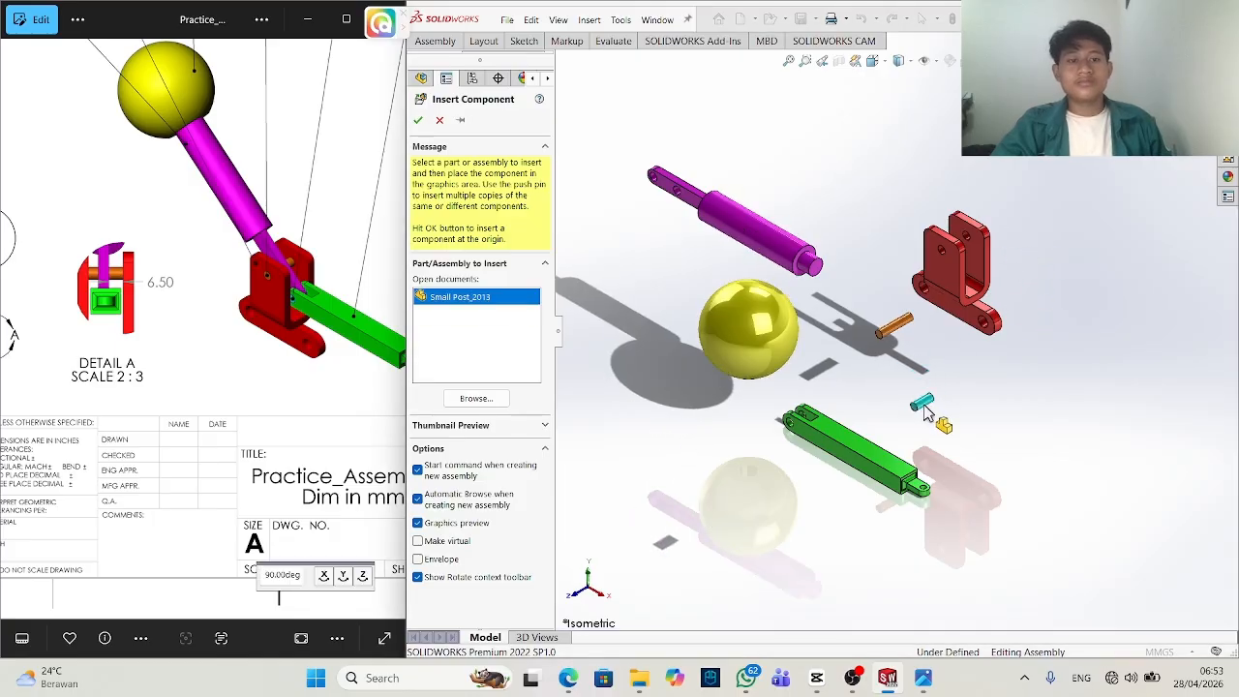
pyautogui.click(921, 407)
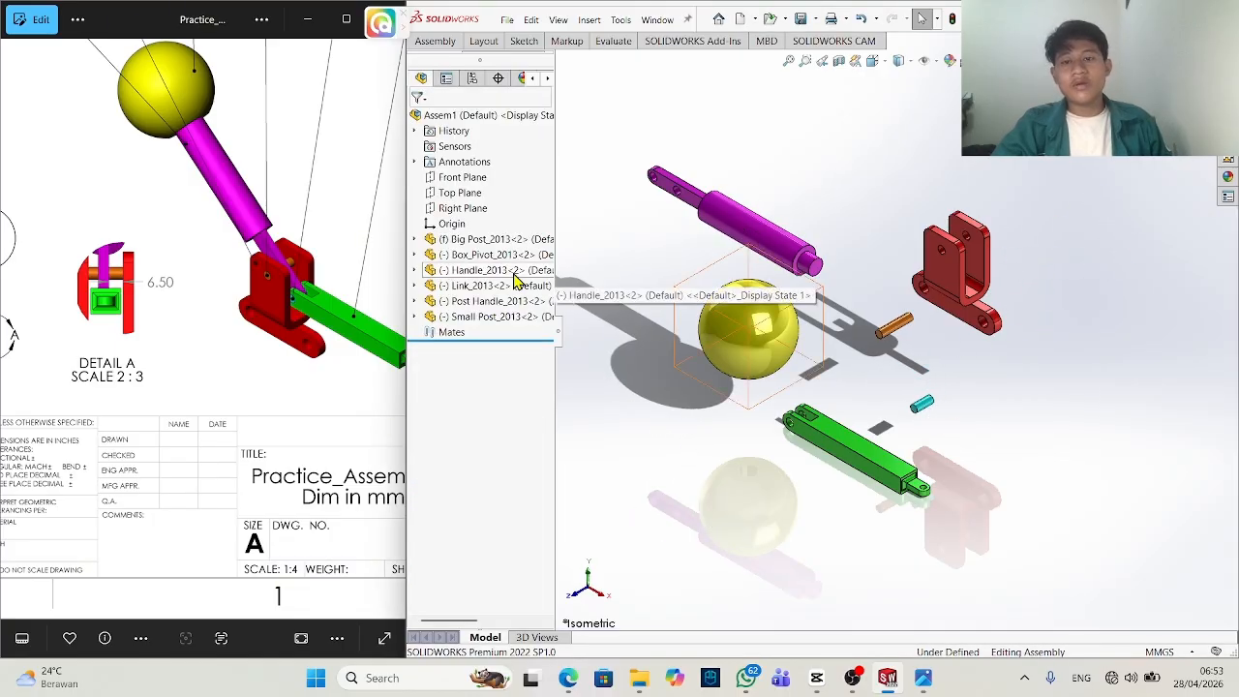
# Float the Big Post and fix the red Box_Pivot as the assembly's grounded component.
pyautogui.rightClick(511, 240)
pyautogui.click(548, 377)
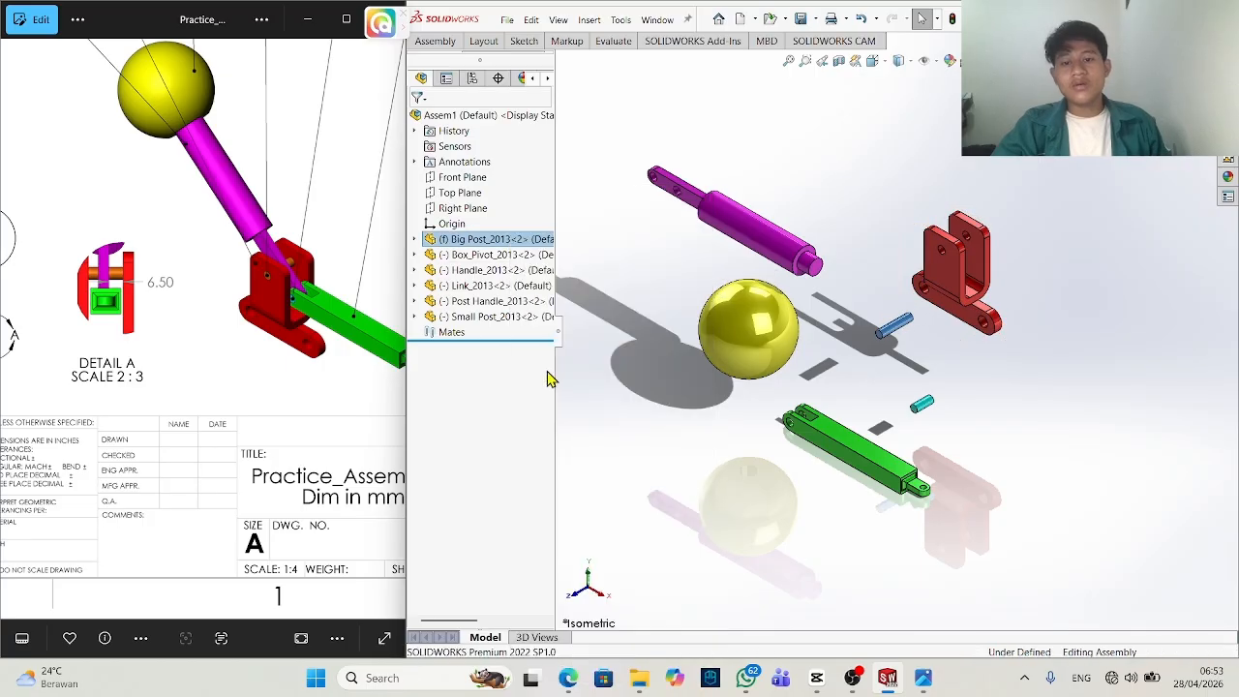
pyautogui.rightClick(939, 284)
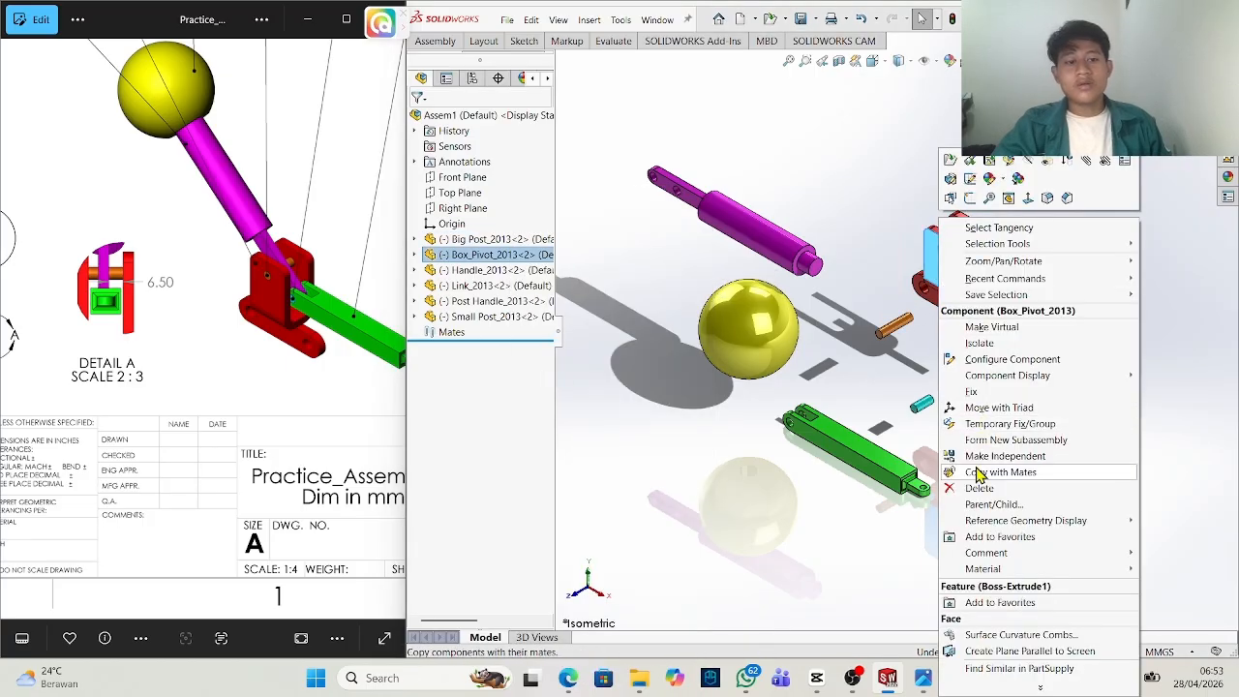
pyautogui.click(969, 392)
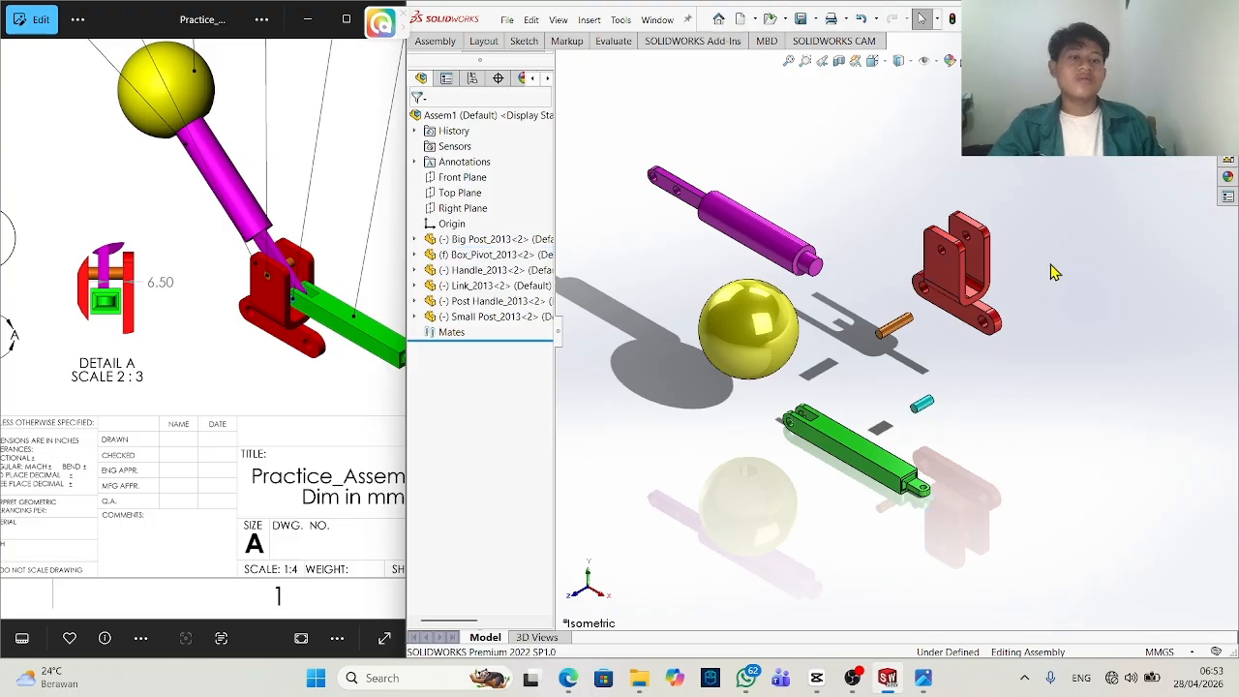
# Mate the Big Post's cylindrical face concentric with the upper hole of the Box_Pivot's front plate.
pyautogui.scroll(-5, 1013, 238)
pyautogui.scroll(6, 820, 302)
pyautogui.scroll(-4, 813, 353)
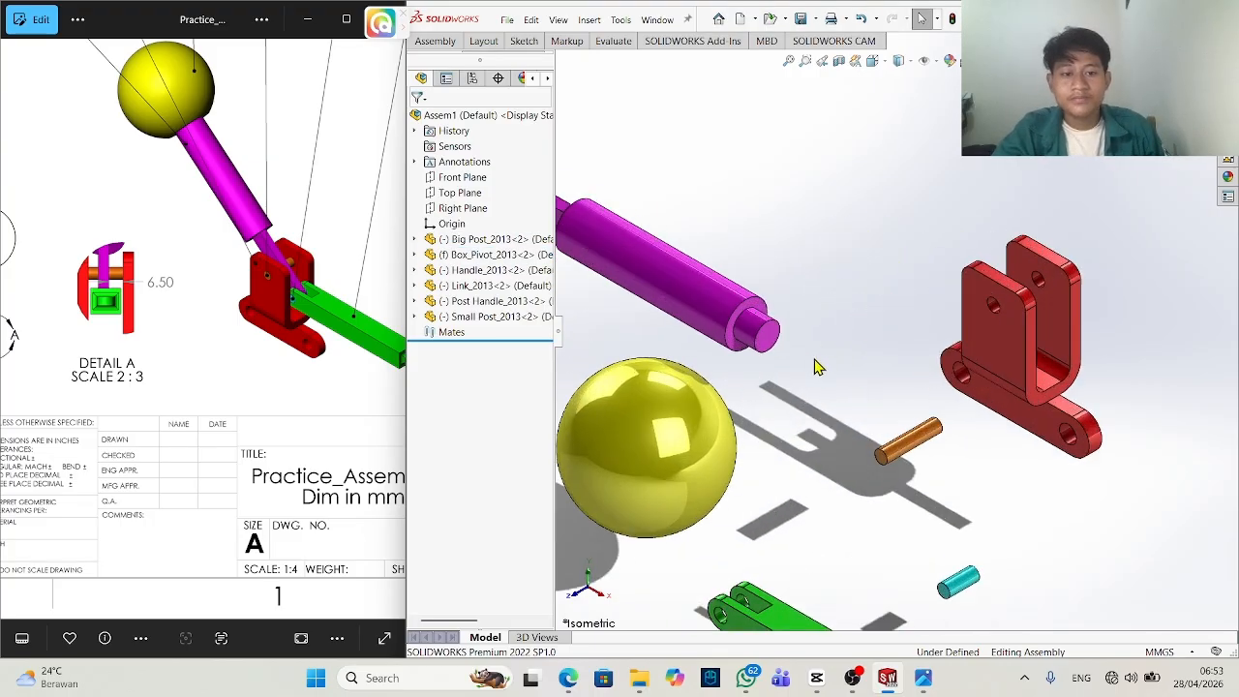
pyautogui.scroll(3, 652, 319)
pyautogui.scroll(-4, 730, 276)
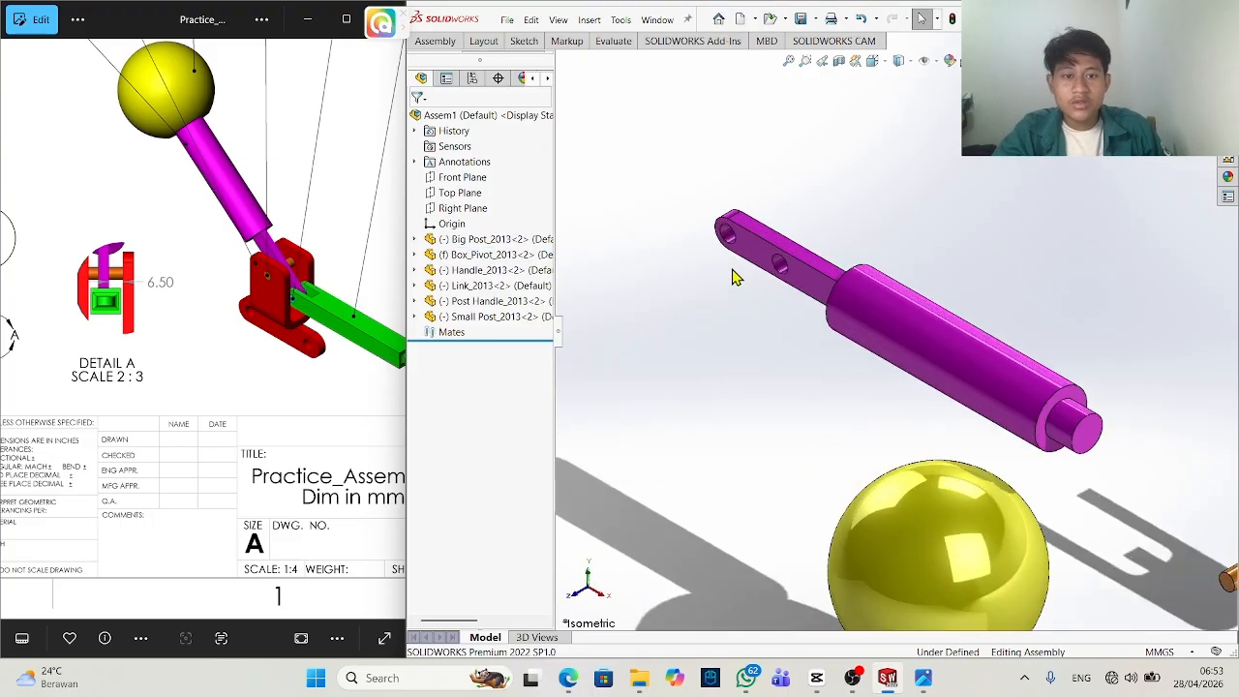
pyautogui.scroll(2, 1007, 441)
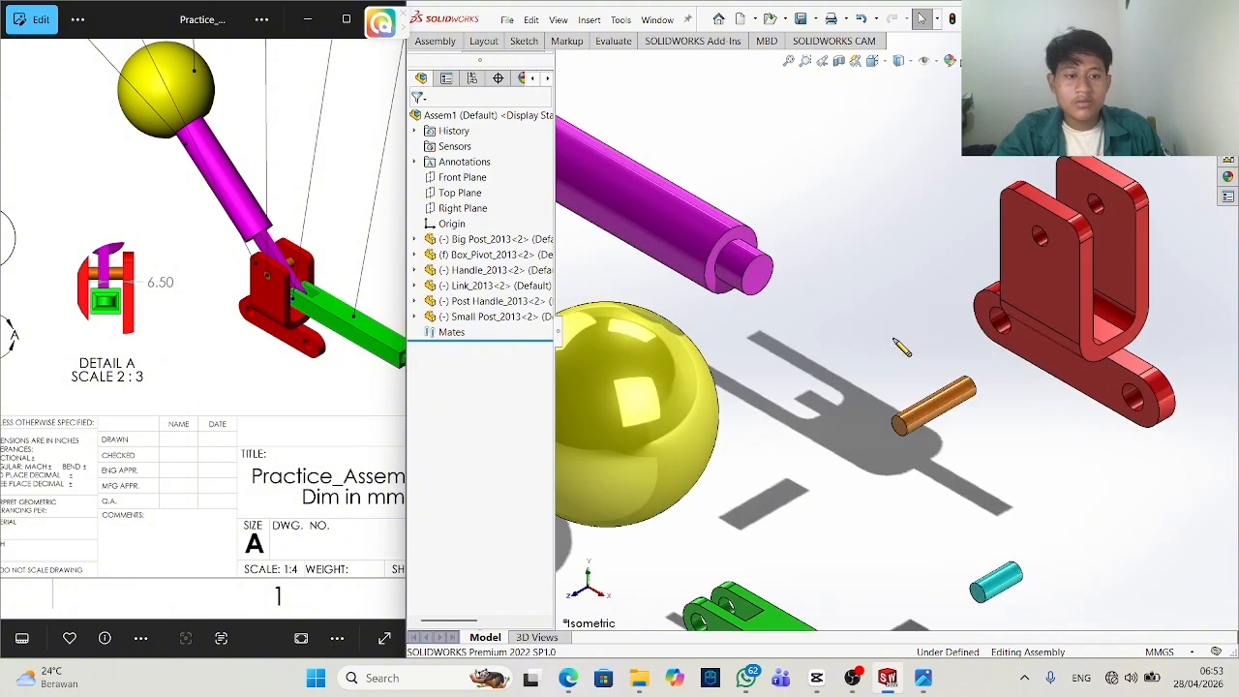
pyautogui.rightClick(936, 404)
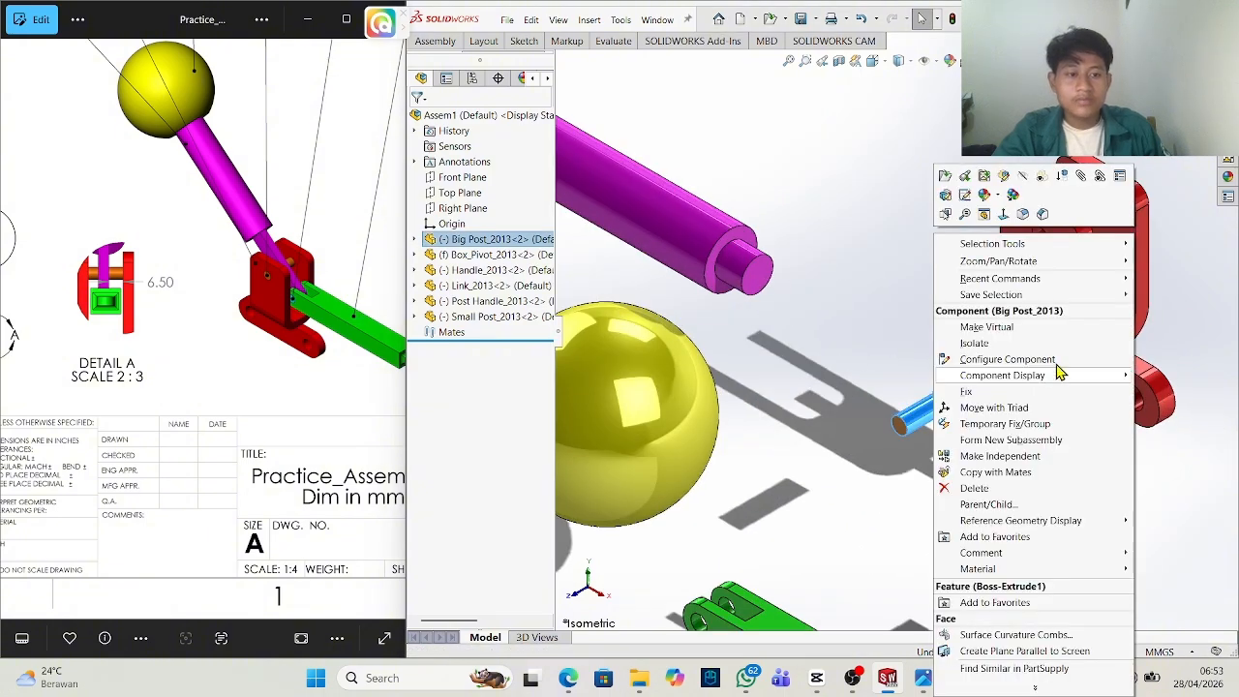
pyautogui.click(1078, 178)
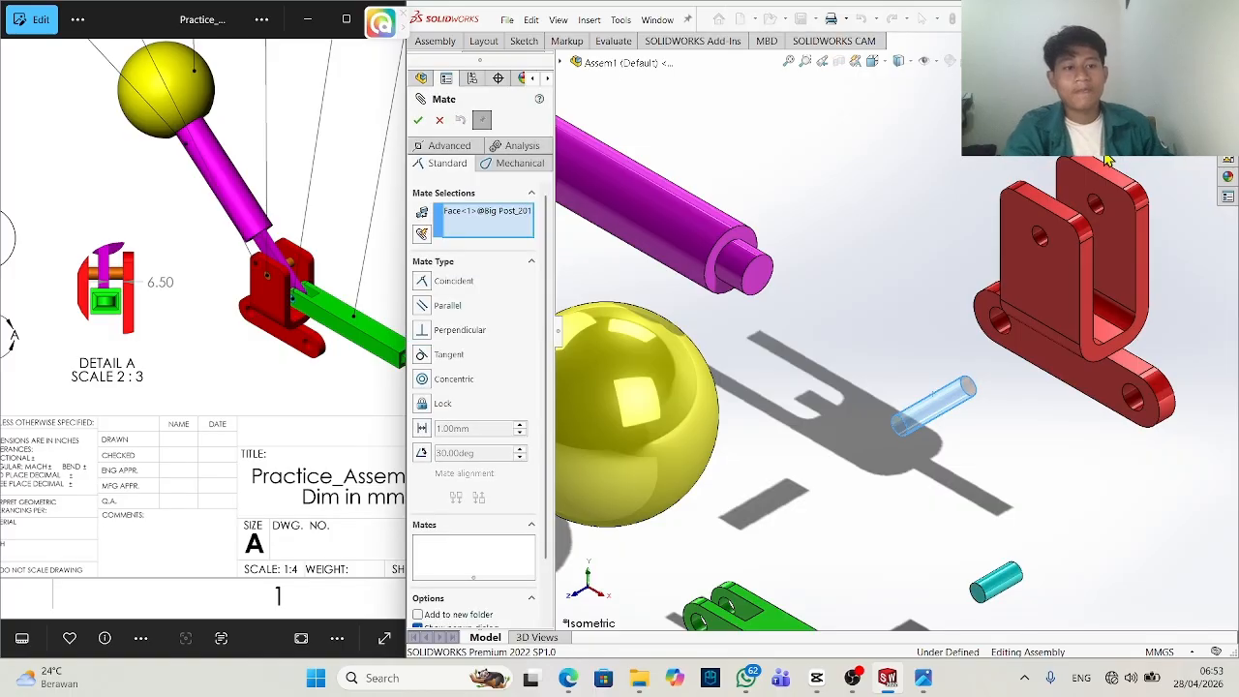
pyautogui.scroll(5, 1051, 259)
pyautogui.click(984, 332)
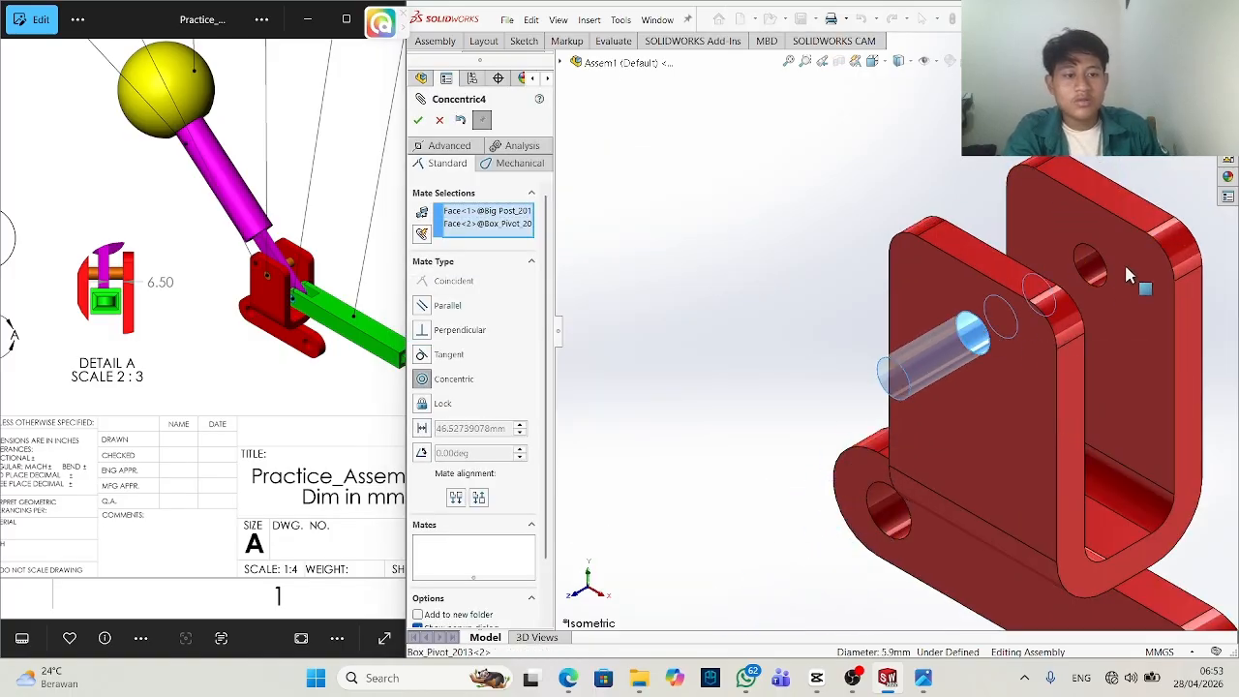
pyautogui.click(1216, 238)
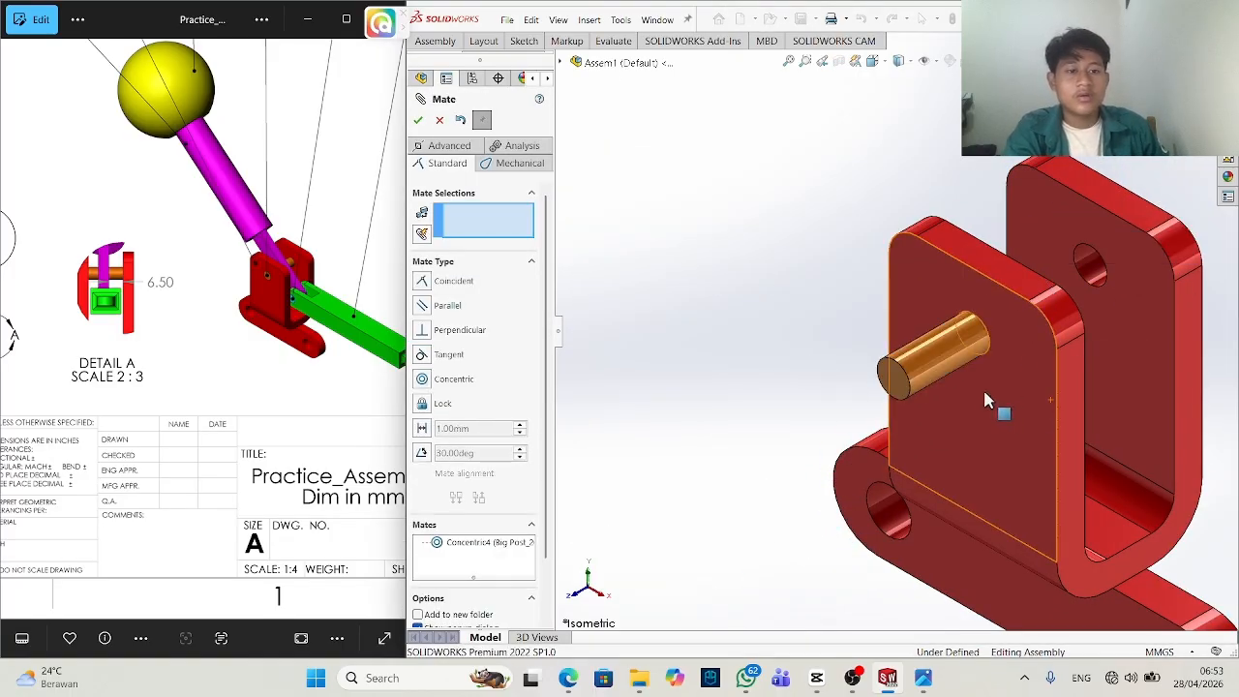
# Make the Big Post's front end face coincident with the outer face of the Box_Pivot's front plate.
pyautogui.click(905, 388)
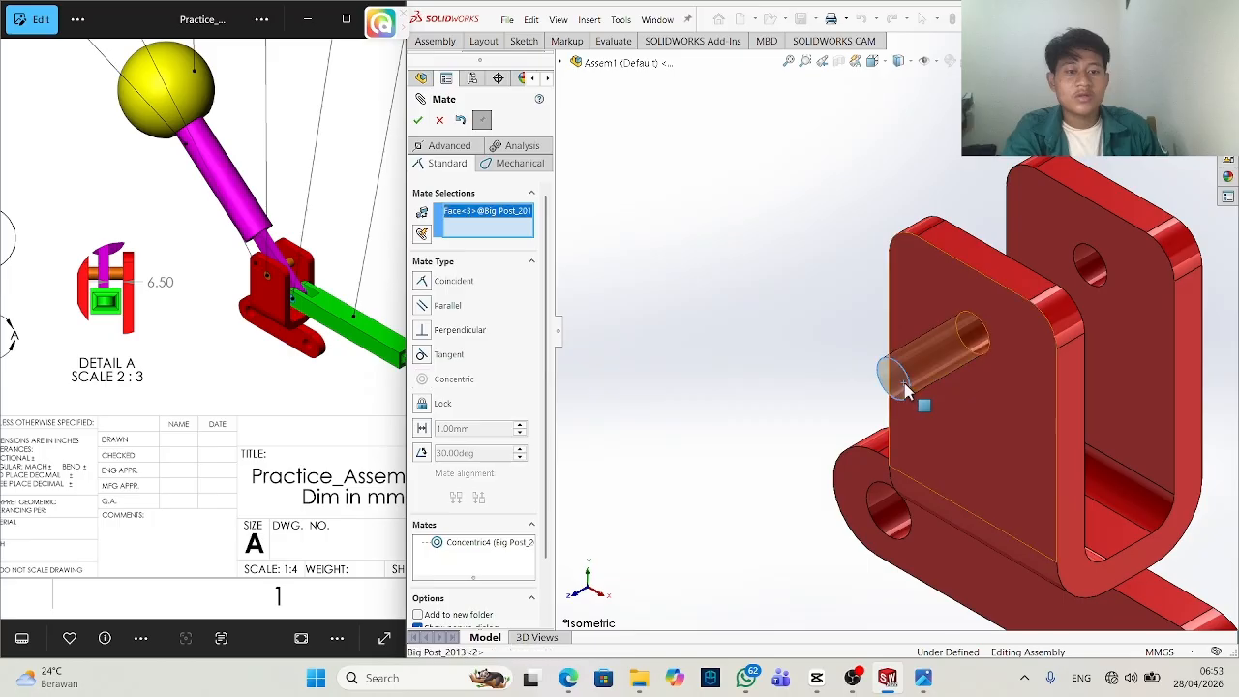
pyautogui.click(975, 392)
pyautogui.click(1220, 391)
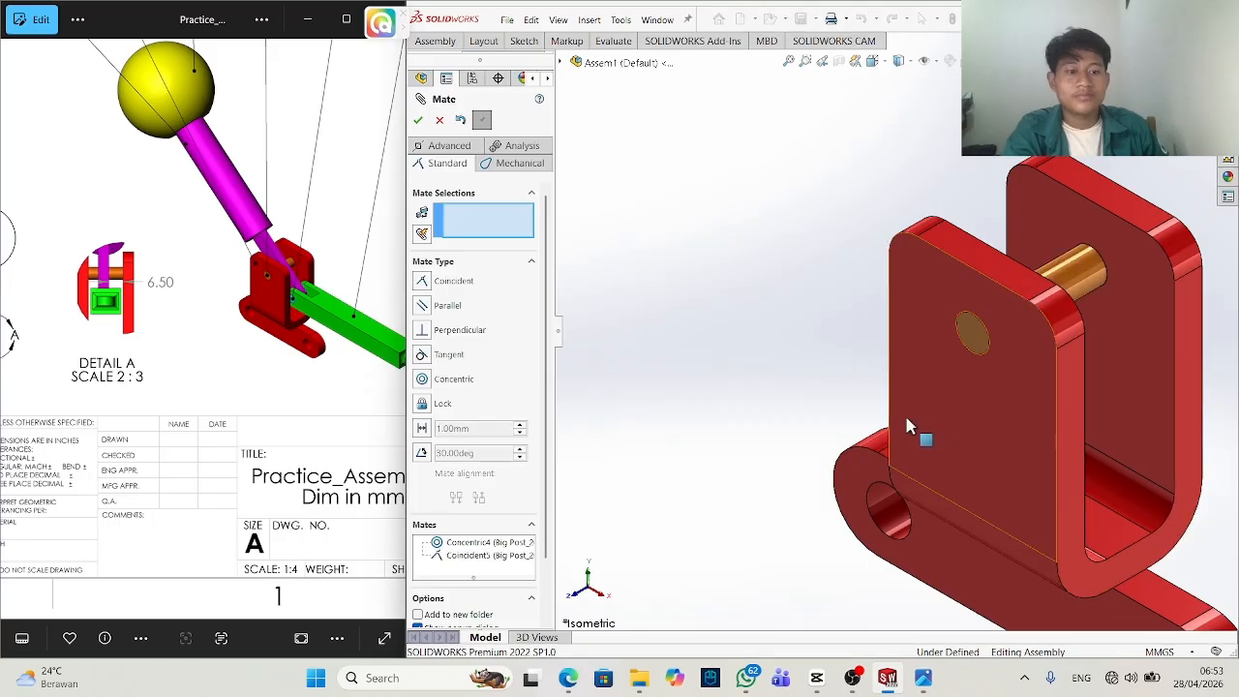
# Mate the Post Handle's middle hole, the one nearer its thick cylinder, concentric with the Big Post.
pyautogui.scroll(-5, 907, 429)
pyautogui.scroll(5, 813, 271)
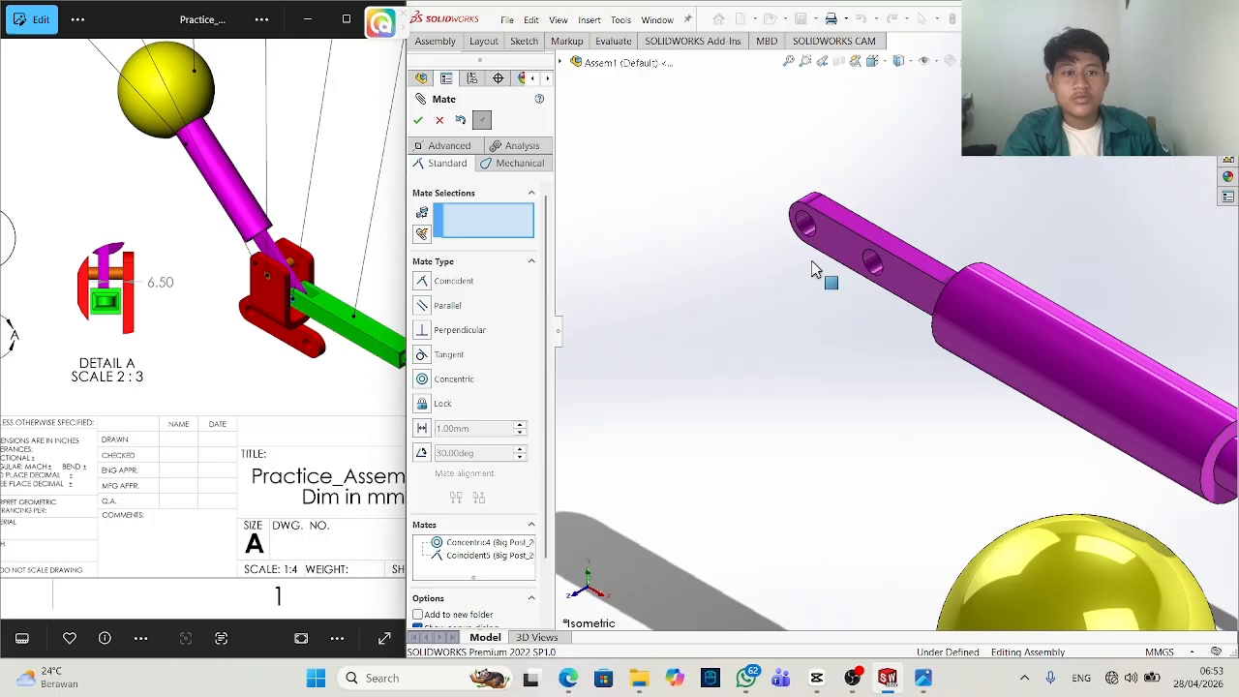
pyautogui.click(871, 271)
pyautogui.scroll(-5, 1205, 407)
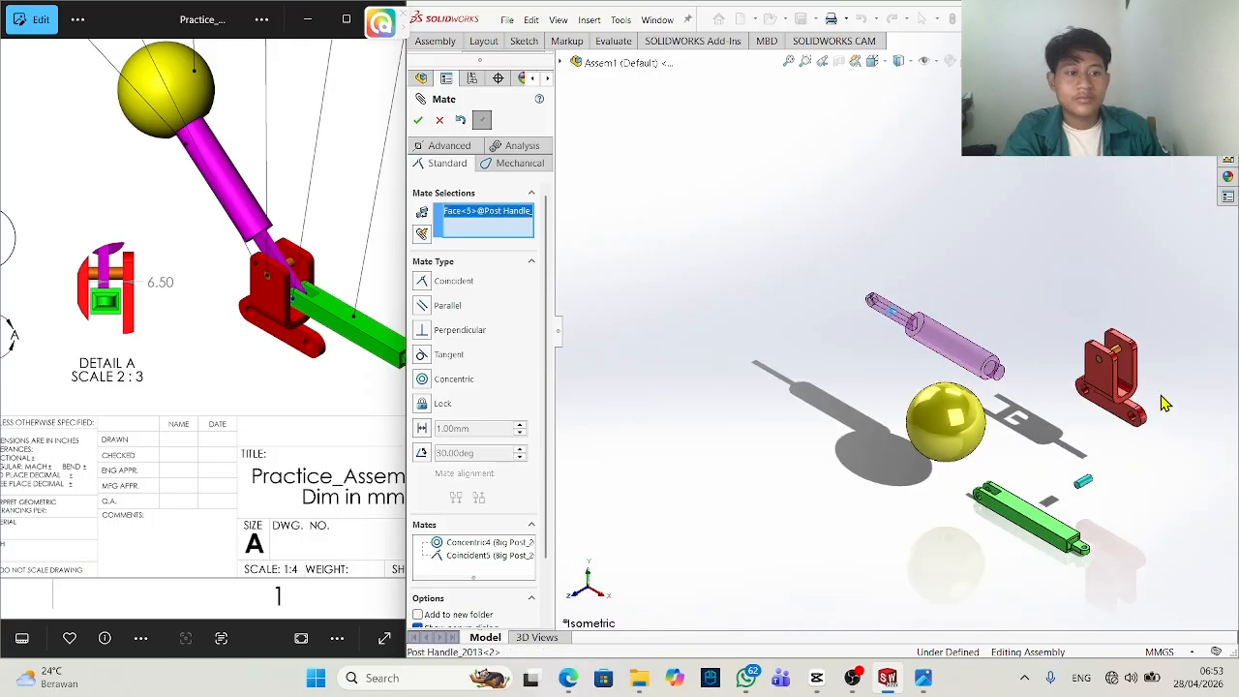
pyautogui.scroll(4, 1165, 404)
pyautogui.click(992, 295)
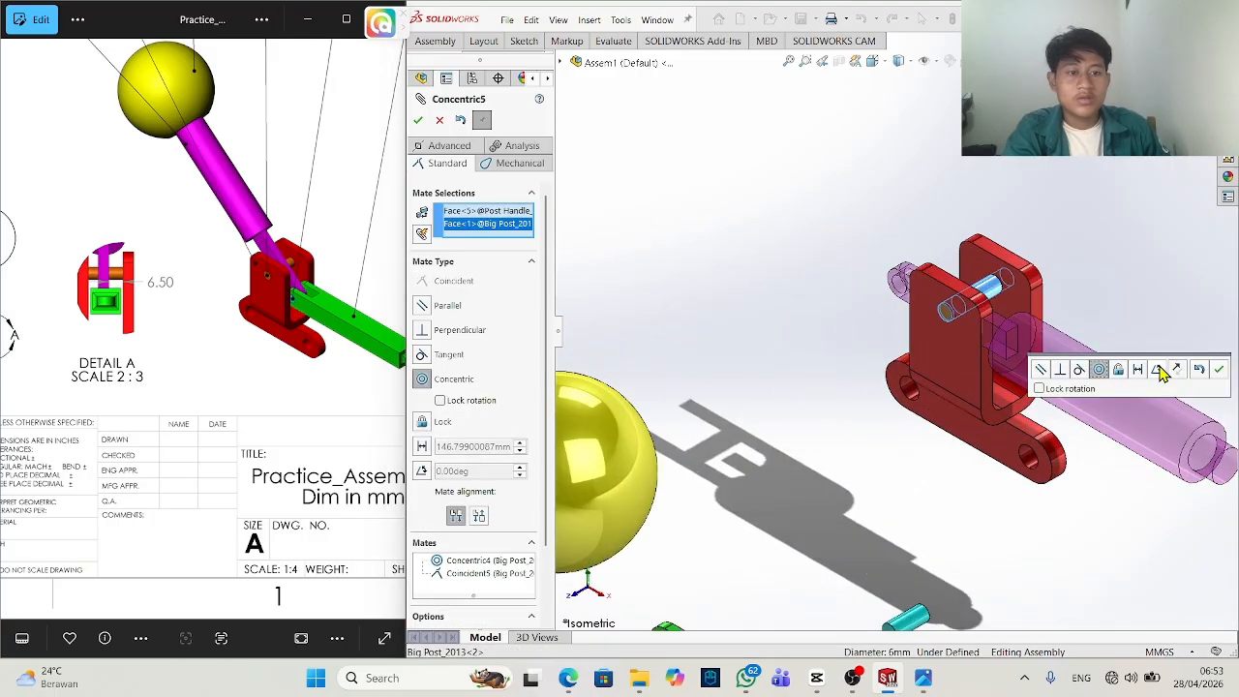
pyautogui.click(1221, 372)
# Add a 6.5 mm distance mate between the Post Handle's flat side face and the facing inner wall of the Box_Pivot.
pyautogui.moveTo(1162, 359); pyautogui.dragTo(1079, 426, button='middle')
pyautogui.scroll(4, 1094, 339)
pyautogui.scroll(-4, 1084, 309)
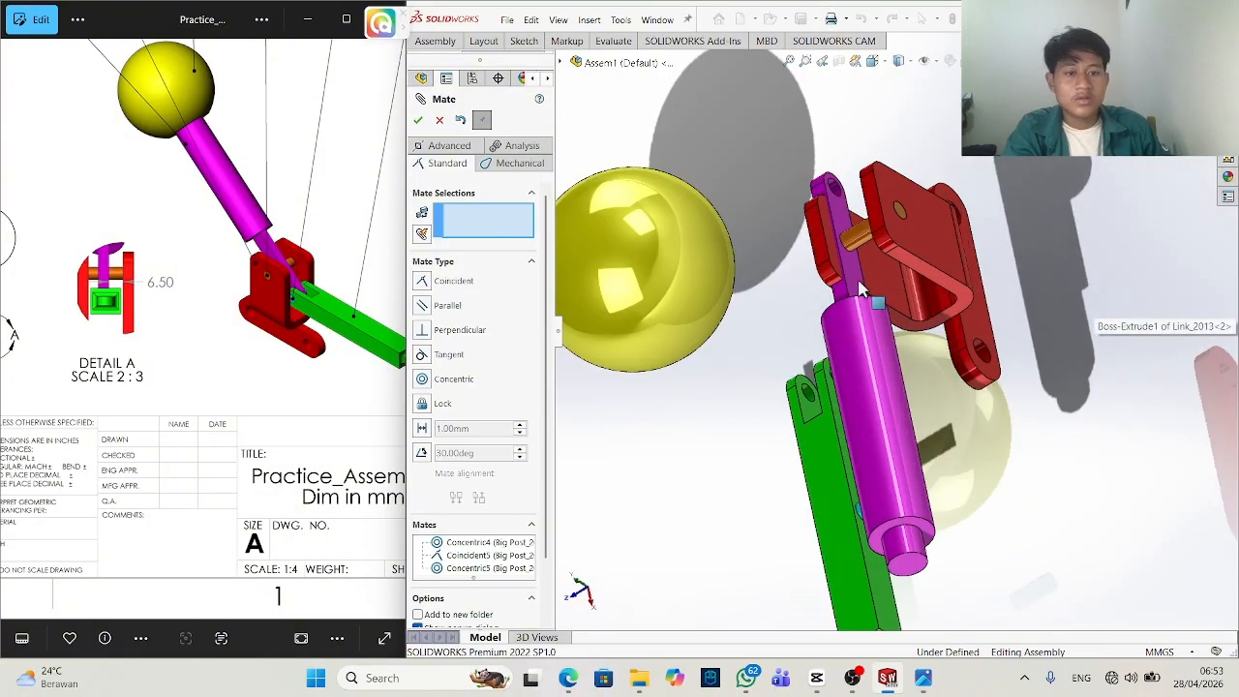
pyautogui.click(857, 287)
pyautogui.moveTo(858, 287); pyautogui.dragTo(982, 290, button='middle')
pyautogui.click(938, 255)
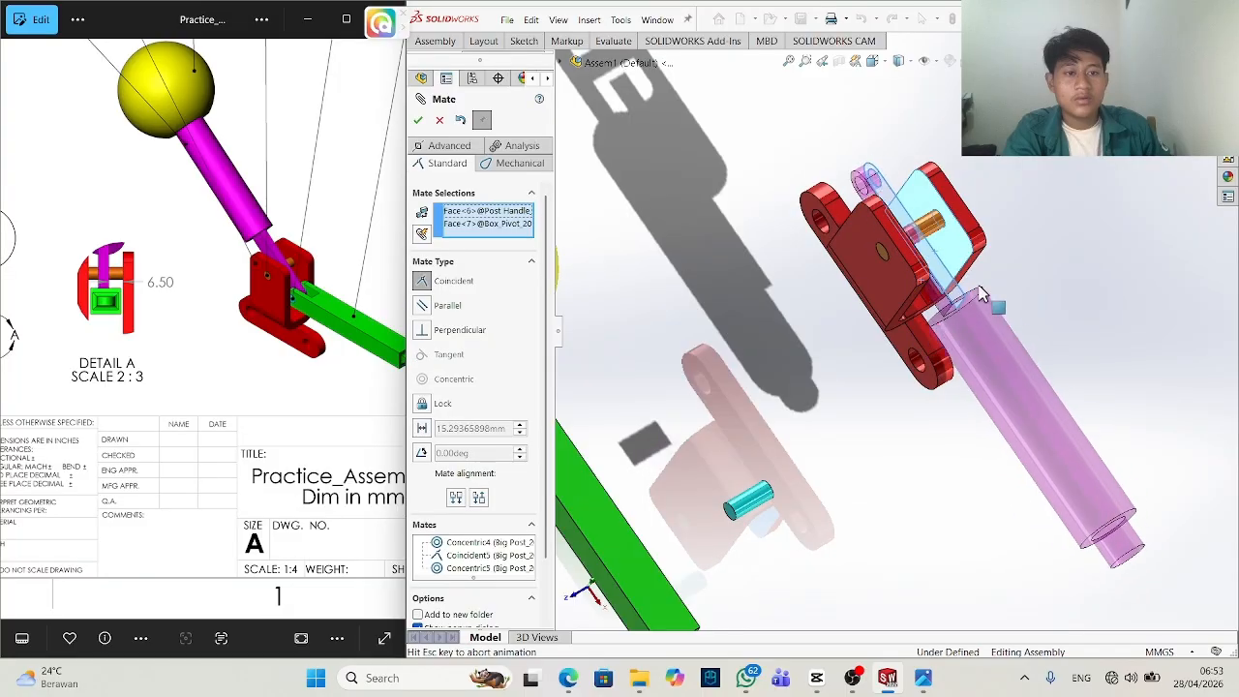
pyautogui.click(472, 428)
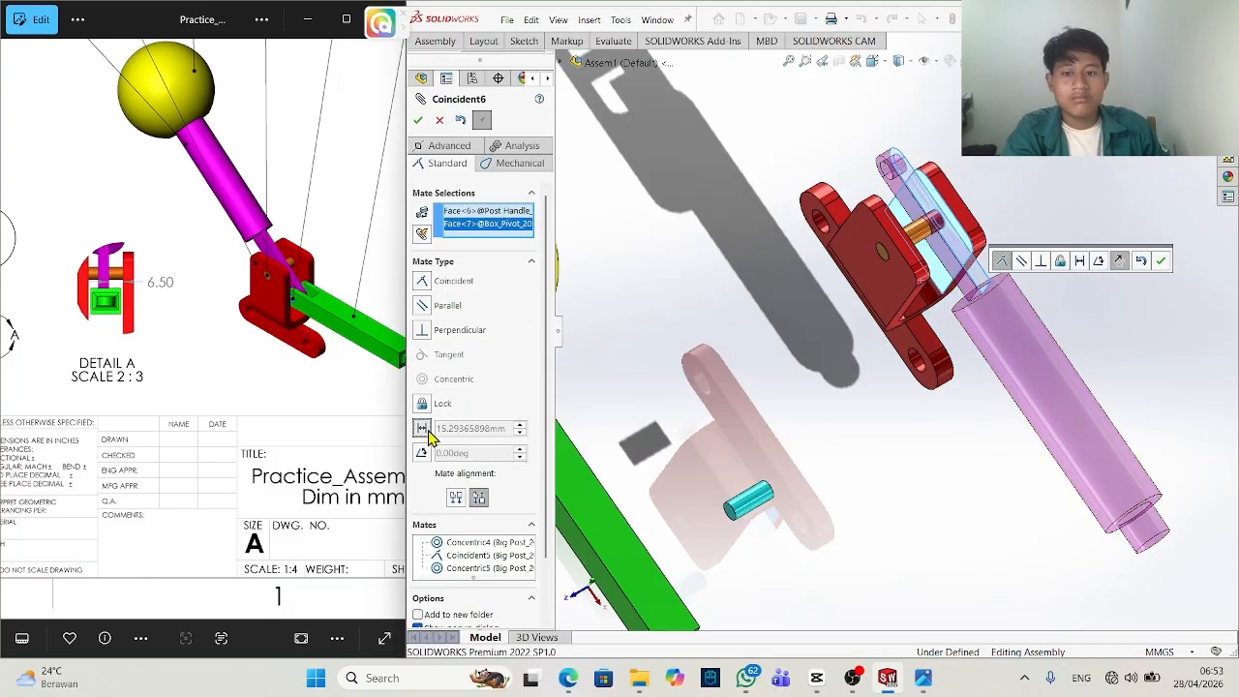
pyautogui.write('6.')
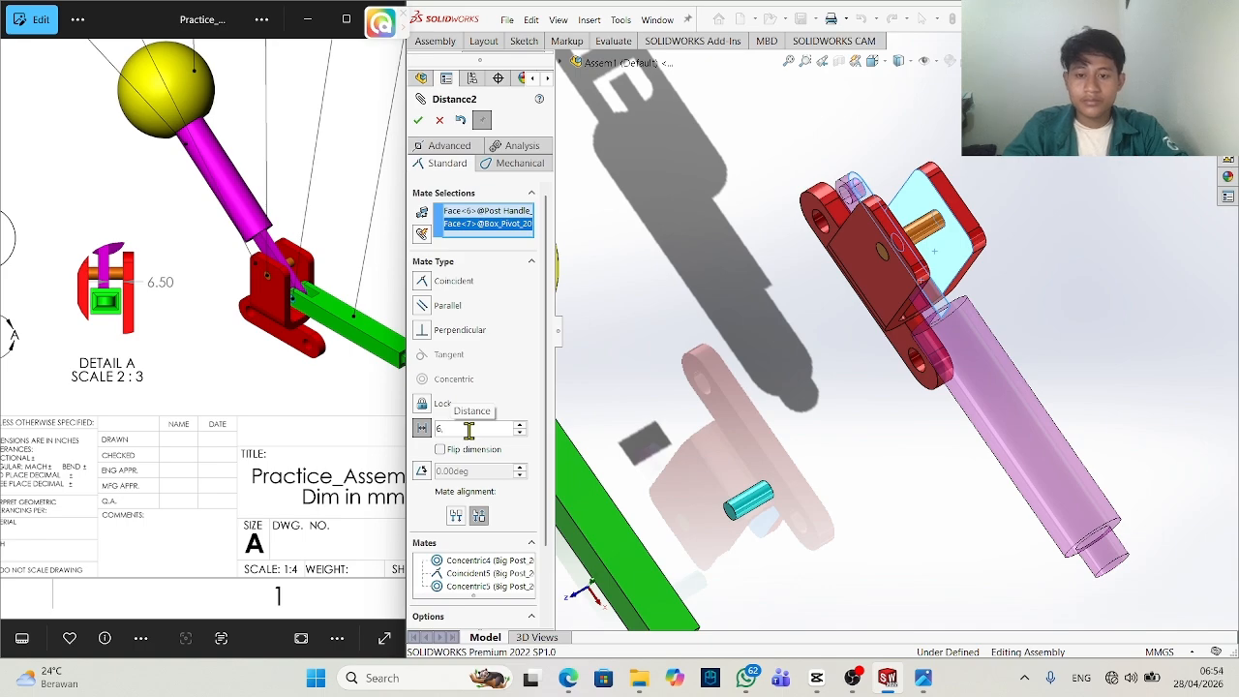
pyautogui.write('5')
pyautogui.press('Return')
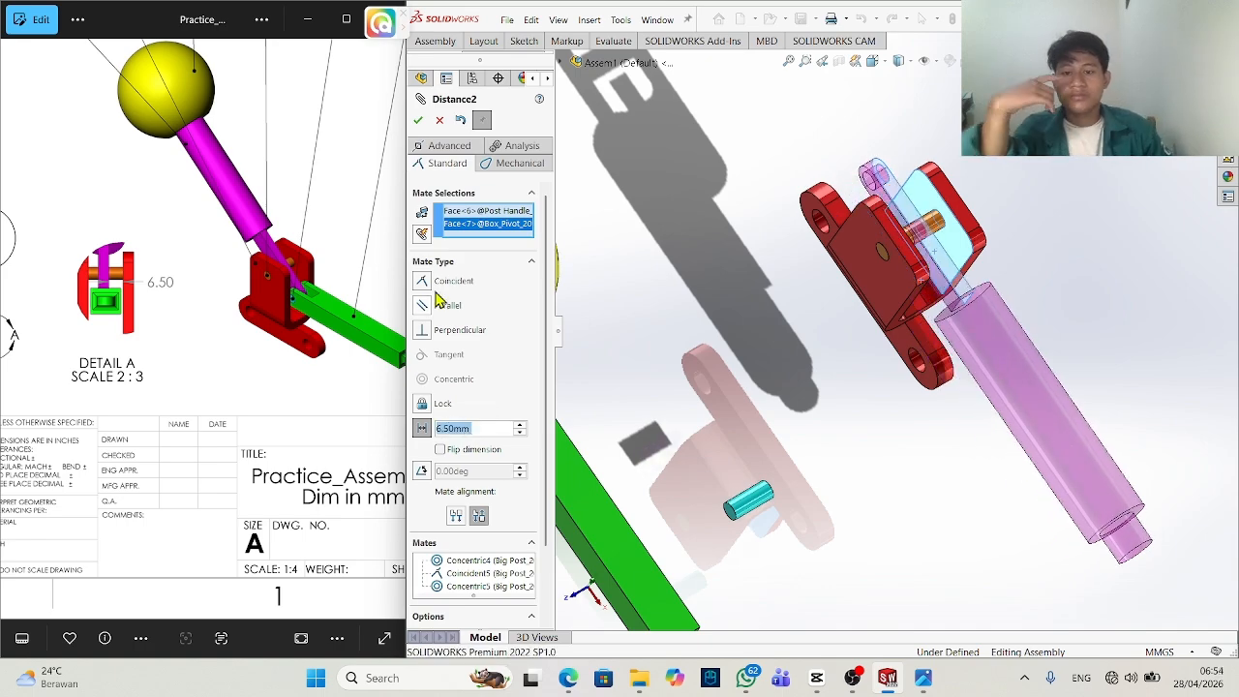
pyautogui.click(441, 121)
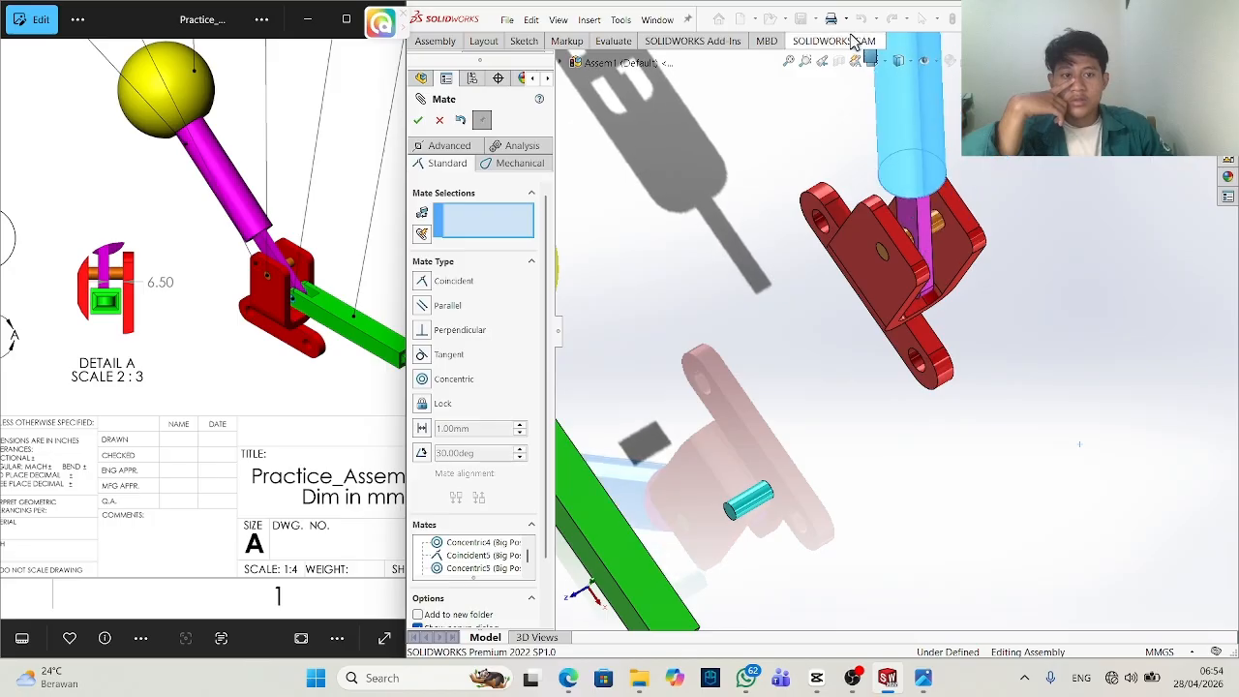
# Mate the cyan Small Post concentric with the hole in the green Link's forked end.
pyautogui.scroll(3, 755, 443)
pyautogui.scroll(-4, 925, 392)
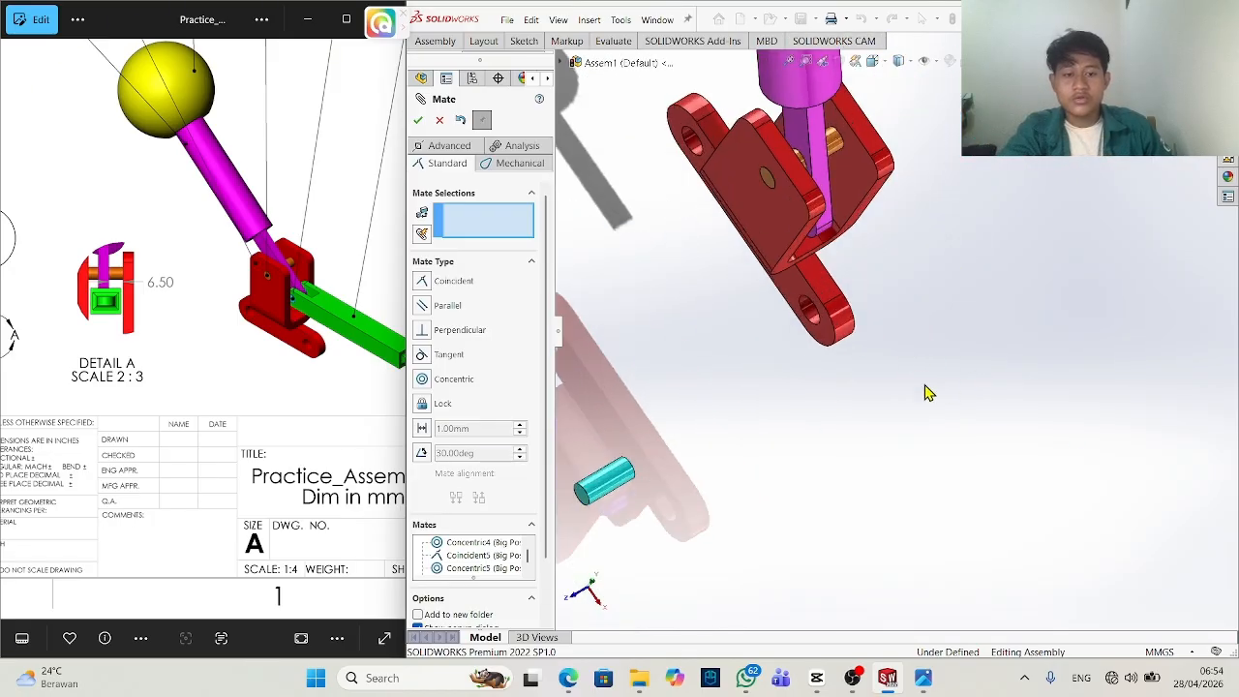
pyautogui.scroll(3, 612, 468)
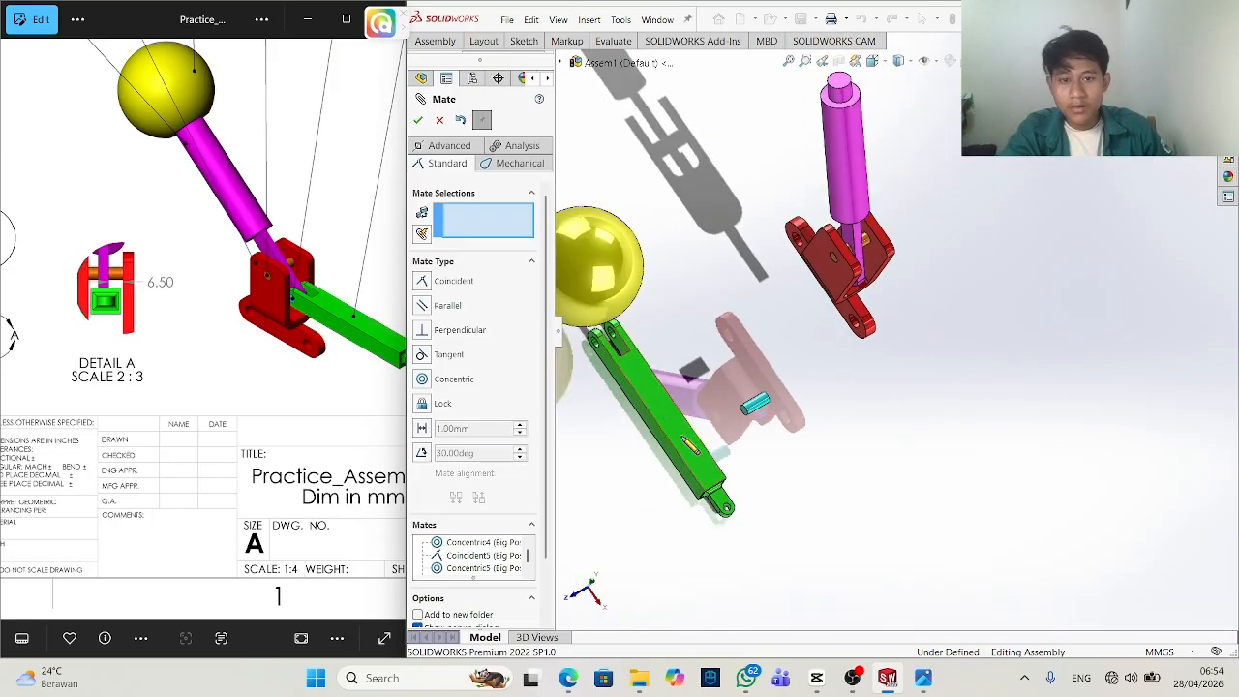
pyautogui.scroll(-4, 758, 469)
pyautogui.scroll(-1, 758, 469)
pyautogui.click(767, 268)
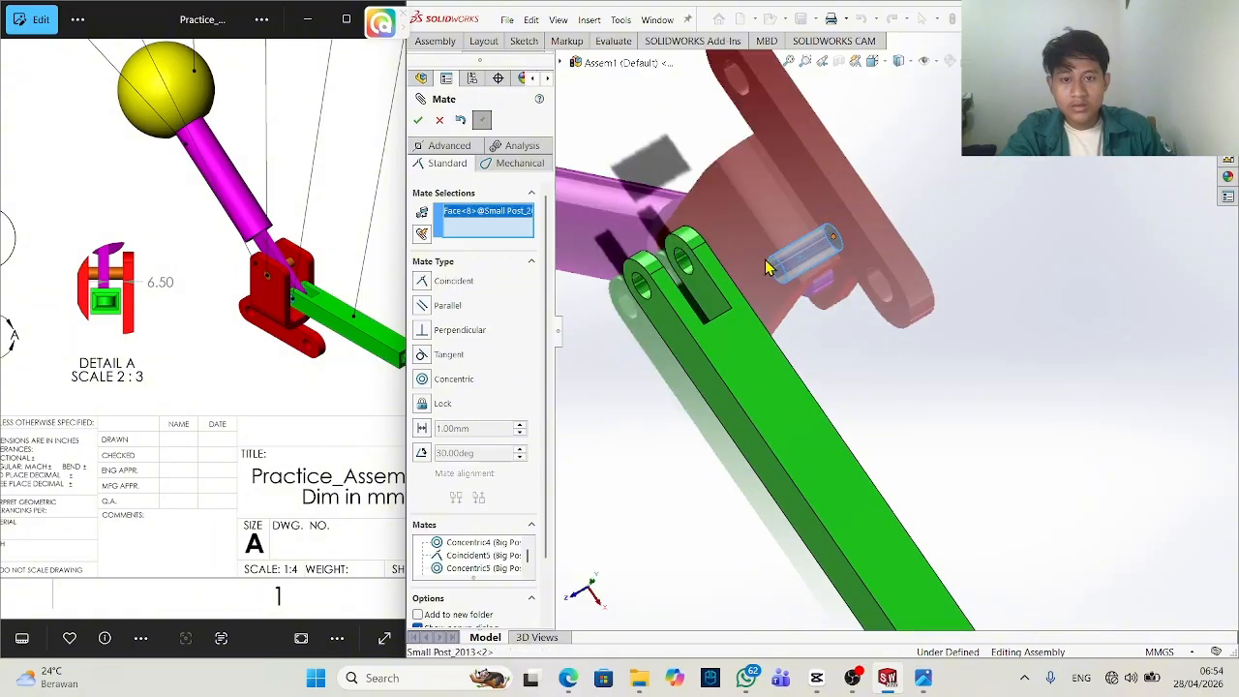
pyautogui.click(686, 268)
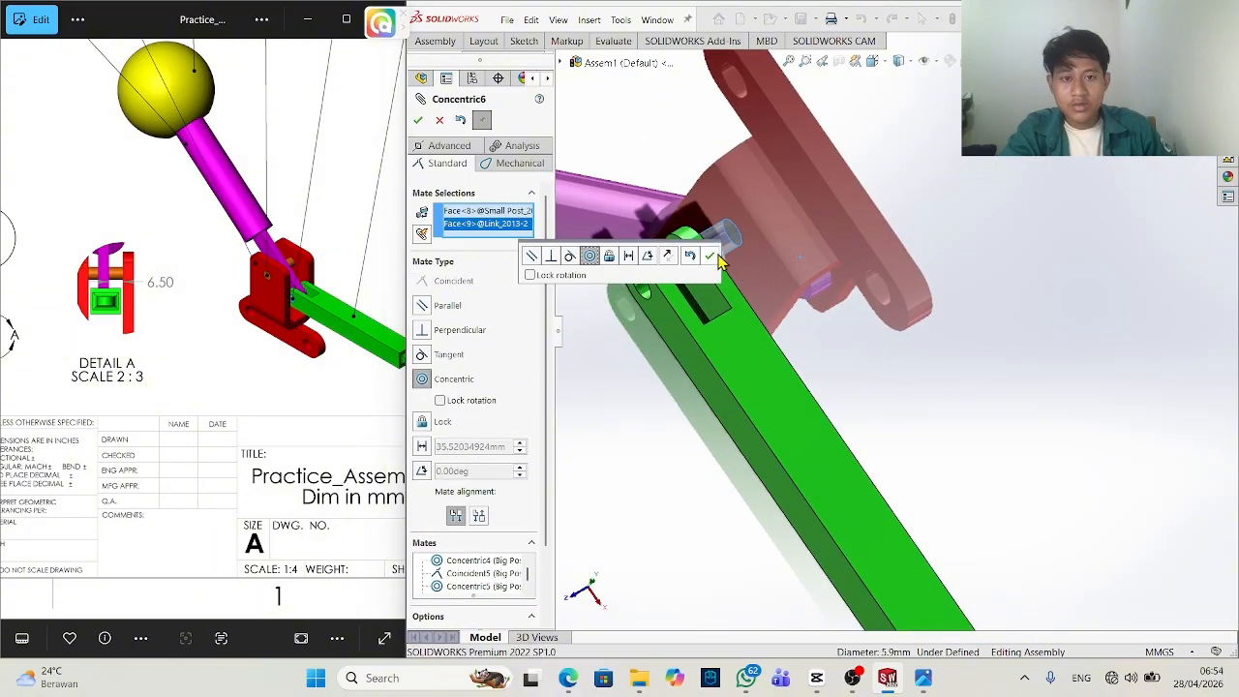
pyautogui.click(716, 256)
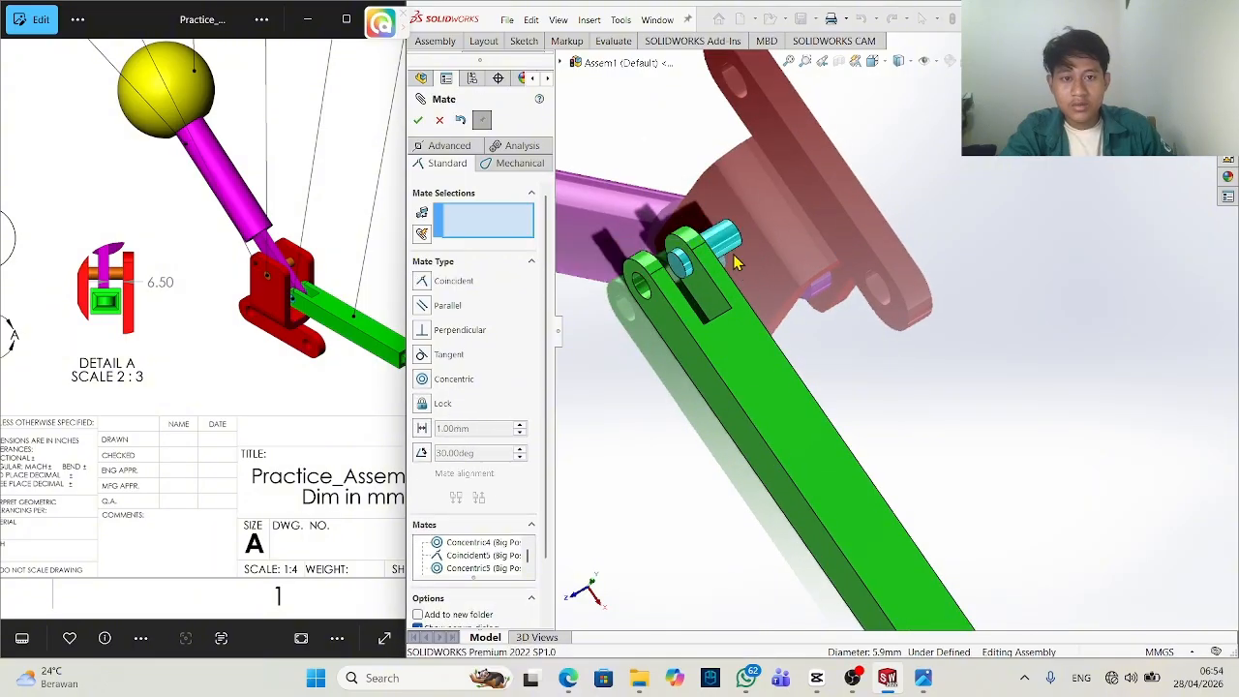
# Make the Small Post's end face coincident with the outer side face of the Link's forked end.
pyautogui.click(682, 275)
pyautogui.click(675, 338)
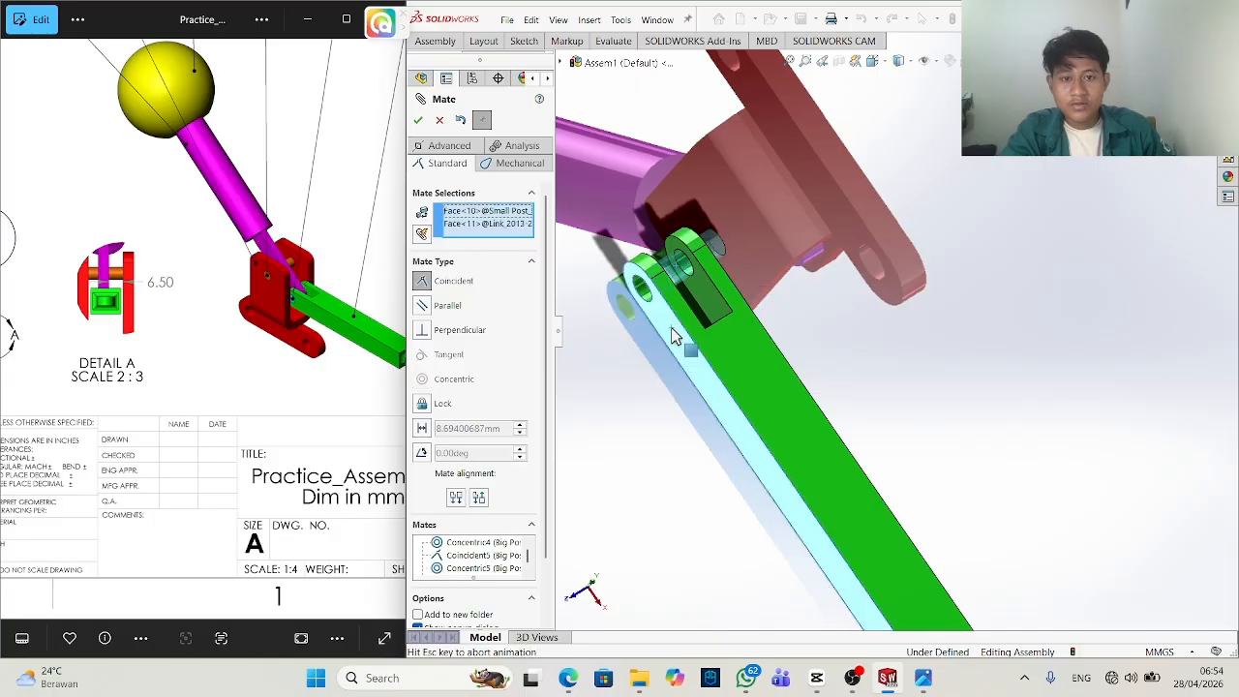
pyautogui.click(659, 293)
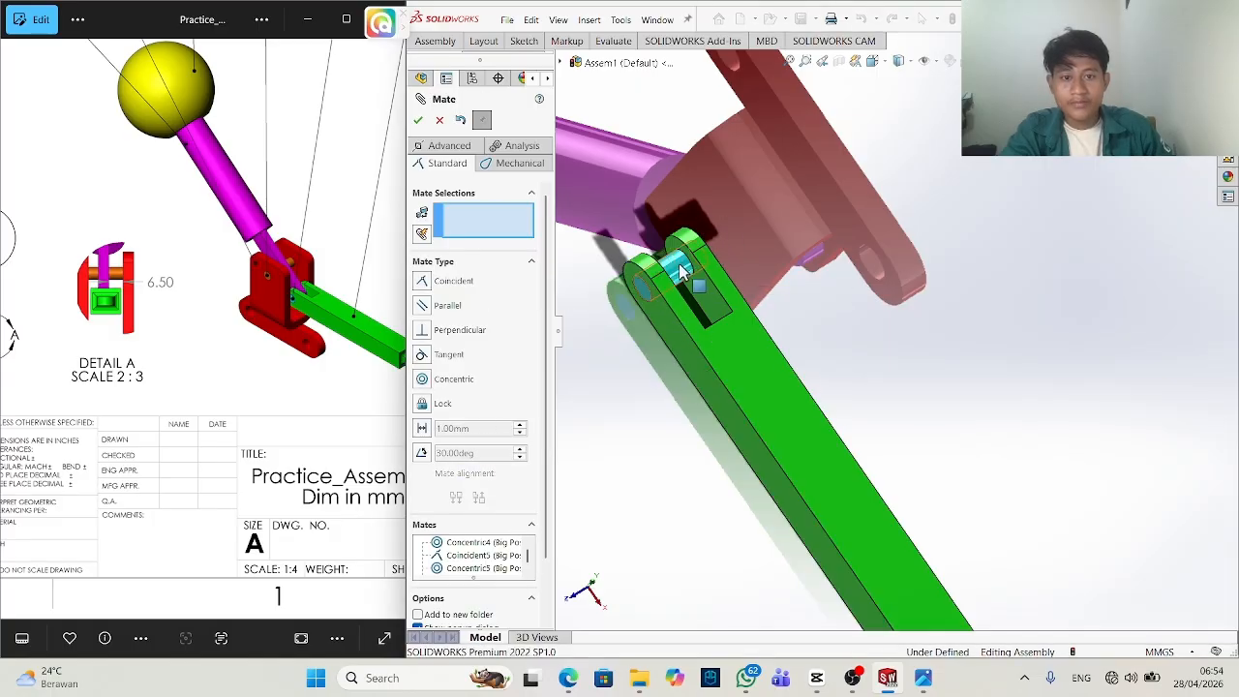
# Mate the Small Post concentric with the hole at the lower tip of the Post Handle's flat shank.
pyautogui.click(682, 272)
pyautogui.scroll(6, 852, 252)
pyautogui.scroll(-8, 935, 191)
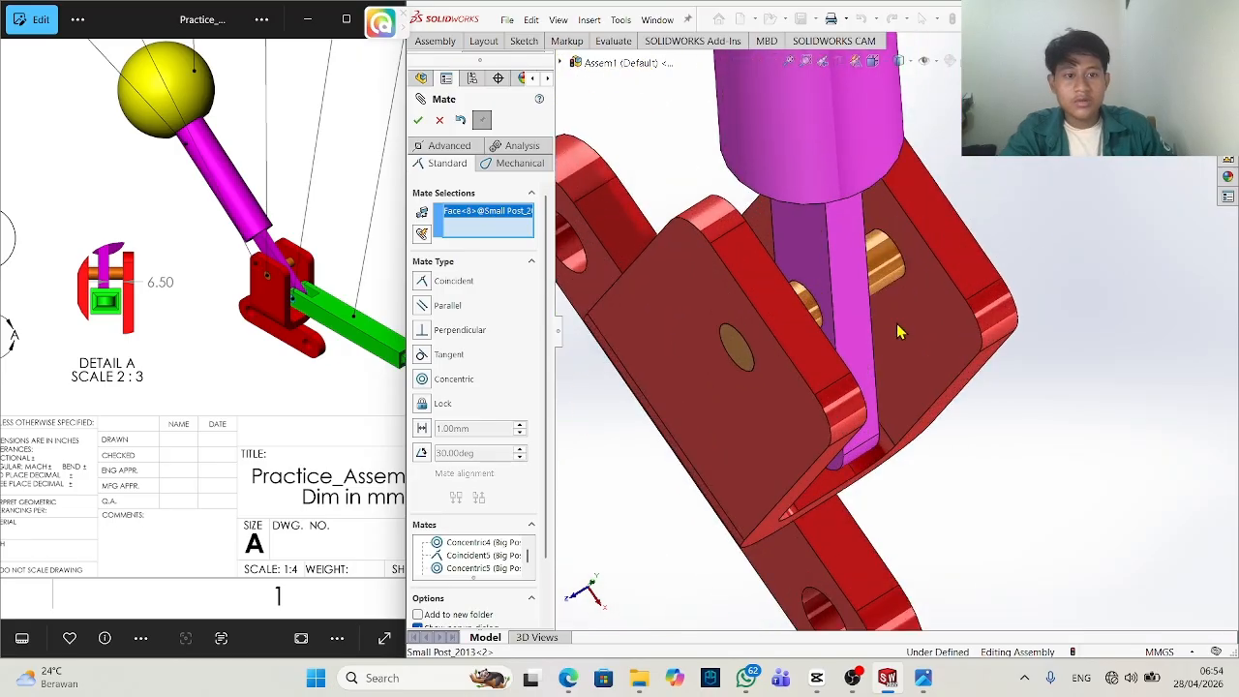
pyautogui.moveTo(898, 332); pyautogui.dragTo(871, 429, button='middle')
pyautogui.scroll(3, 871, 429)
pyautogui.scroll(-3, 1029, 401)
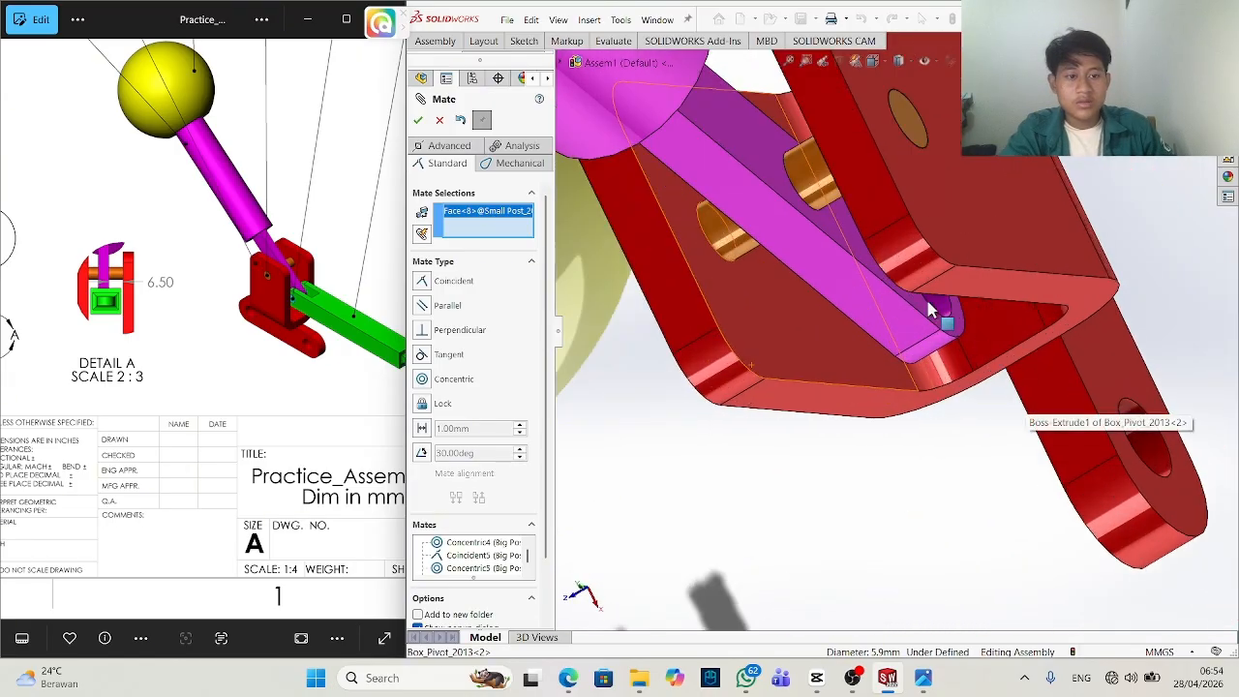
pyautogui.click(941, 316)
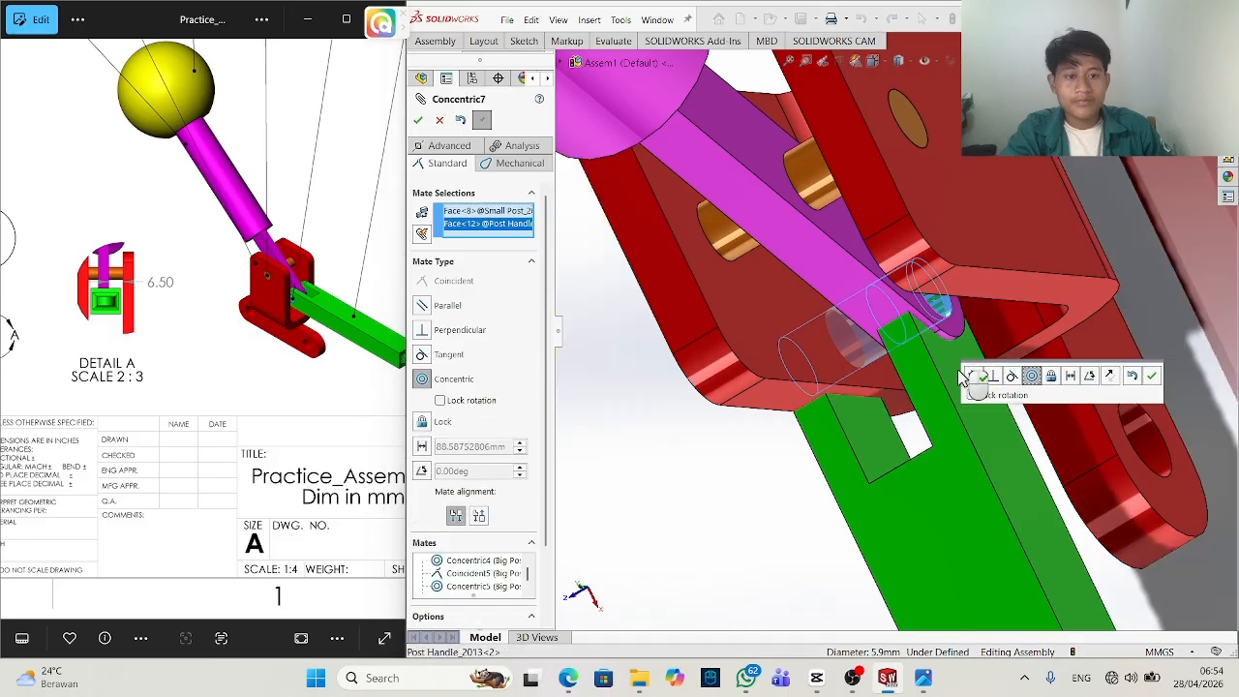
pyautogui.click(1152, 377)
# Swing the Link about the Small Post to expose its fork slot beside the Post Handle's shank.
pyautogui.moveTo(882, 381); pyautogui.dragTo(910, 365, button='middle')
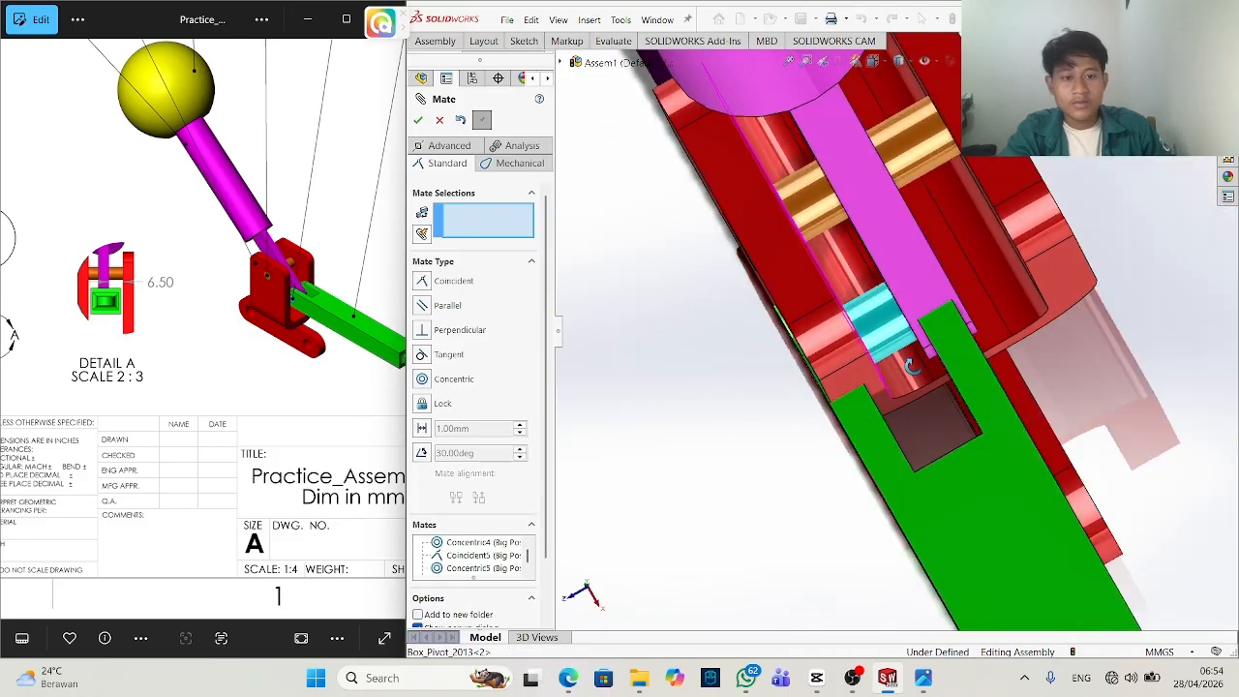
pyautogui.moveTo(900, 448)
pyautogui.mouseDown()
pyautogui.moveTo(913, 470)
pyautogui.moveTo(933, 462)
pyautogui.moveTo(910, 451)
pyautogui.mouseUp()
pyautogui.moveTo(910, 444); pyautogui.dragTo(894, 406, button='middle')
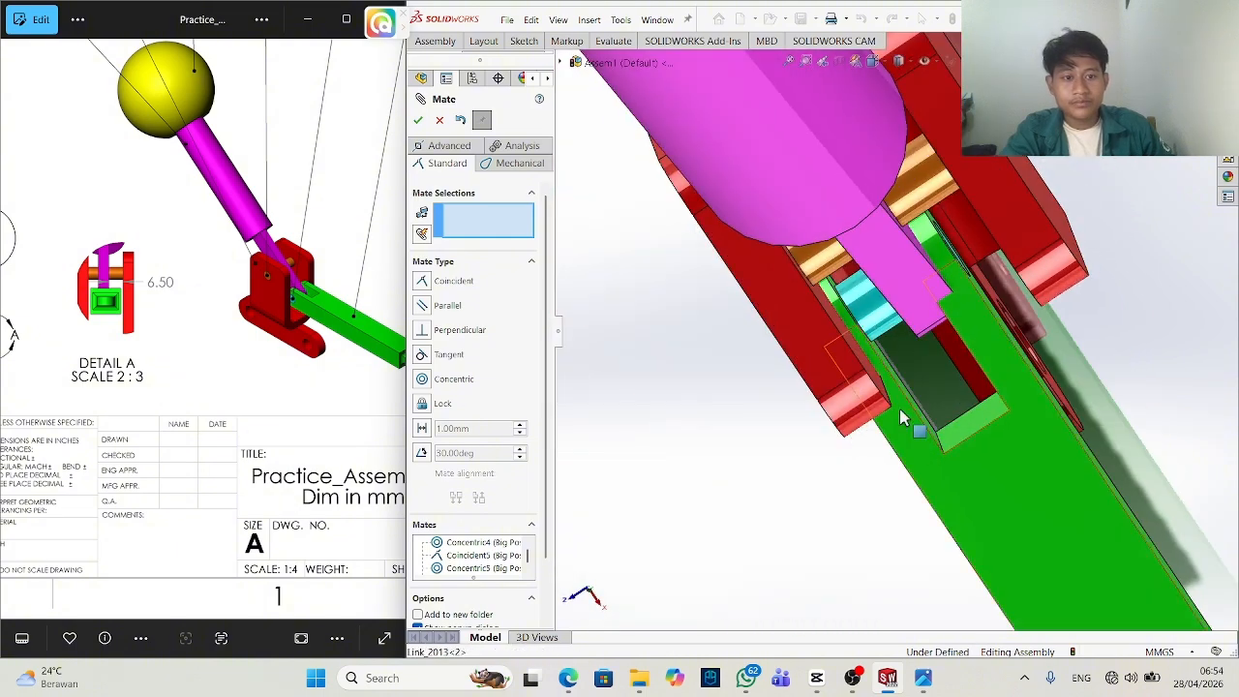
pyautogui.moveTo(901, 412); pyautogui.dragTo(944, 453)
pyautogui.moveTo(940, 448); pyautogui.dragTo(906, 404, button='middle')
pyautogui.scroll(5, 845, 387)
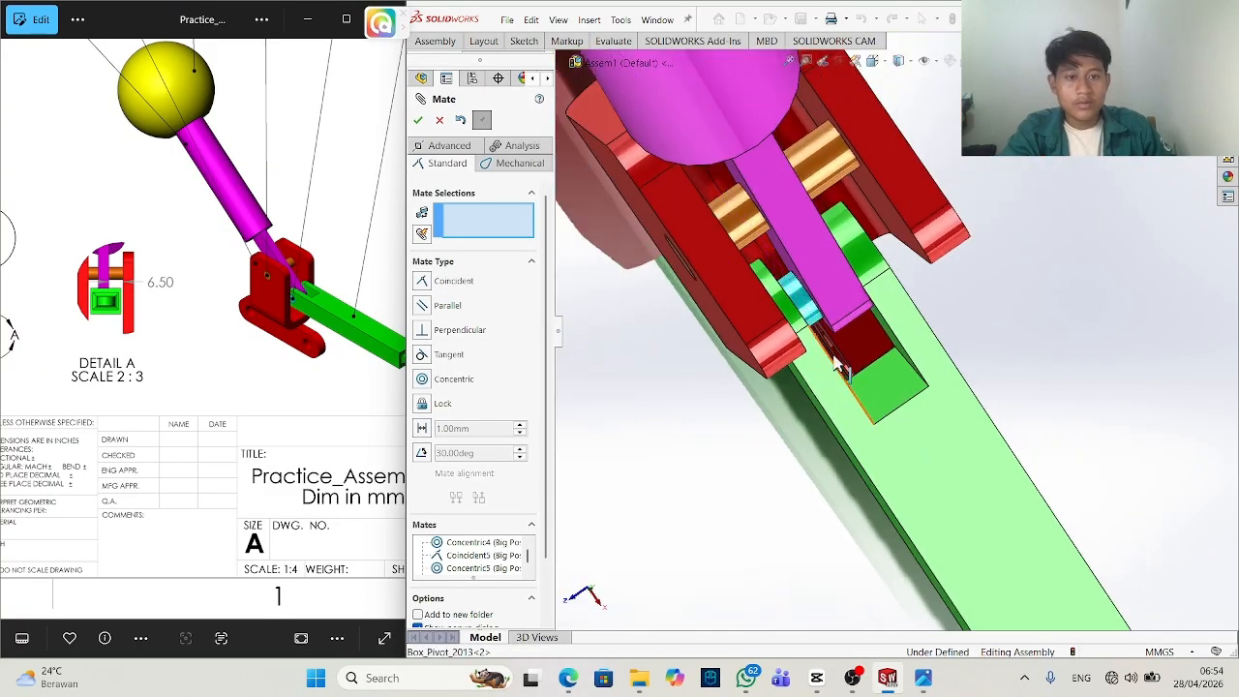
# Make the Post Handle's flat side face coincident with the facing inner wall of the Link's fork slot.
pyautogui.scroll(-6, 816, 320)
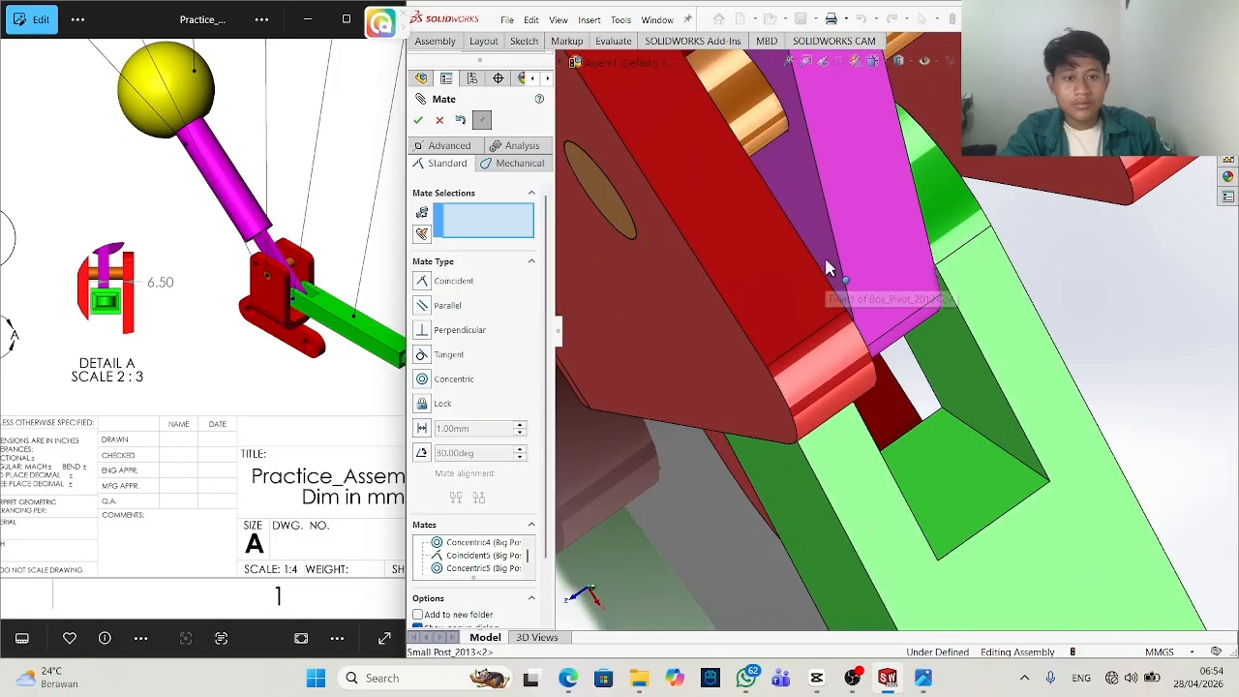
pyautogui.click(816, 257)
pyautogui.scroll(-4, 794, 318)
pyautogui.scroll(5, 981, 254)
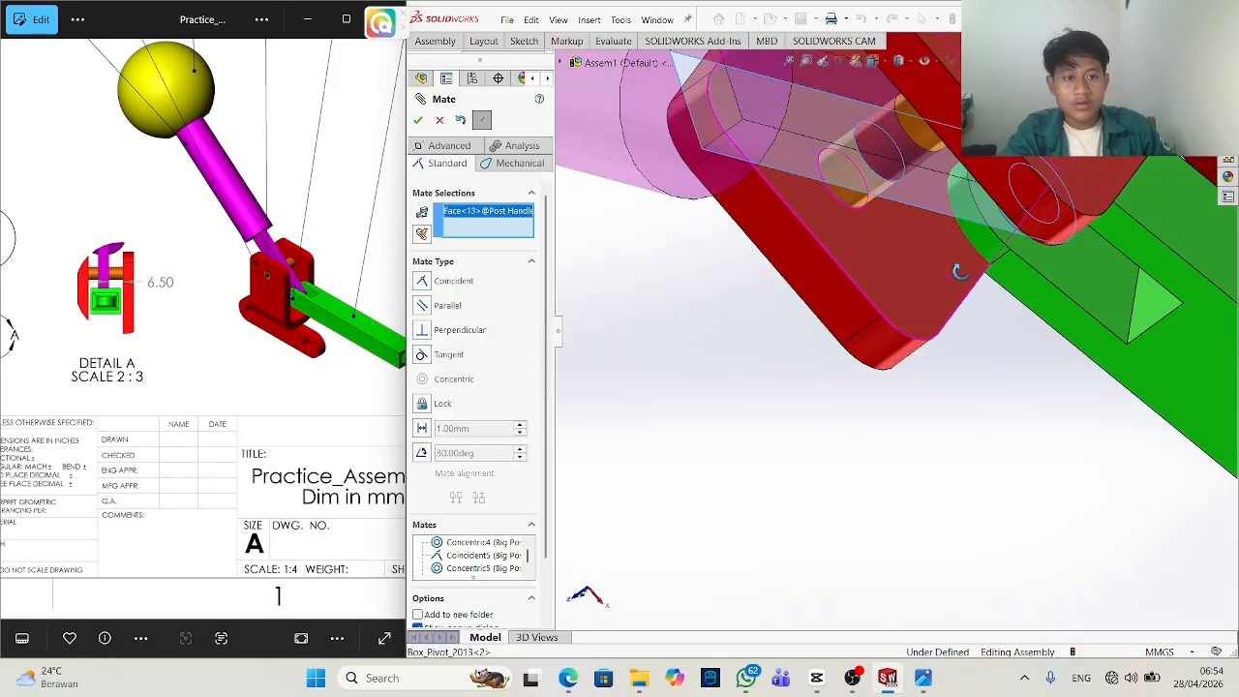
pyautogui.click(975, 233)
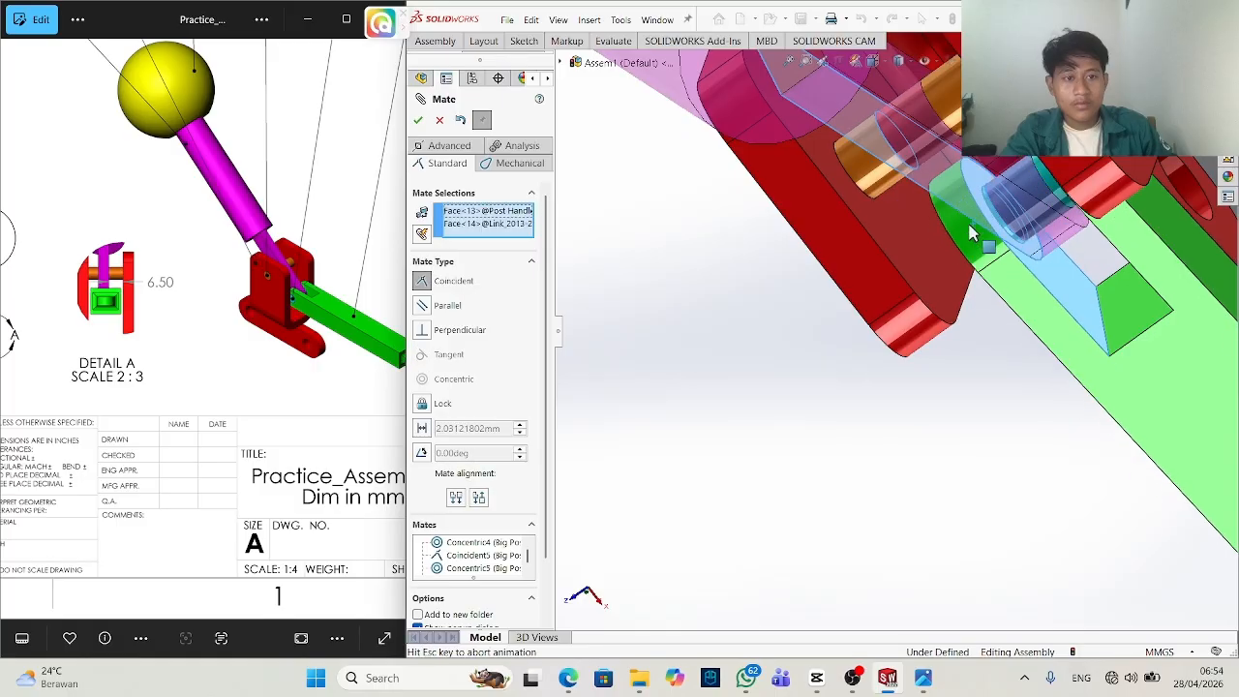
pyautogui.click(1145, 197)
# Add a 140° angle mate between the Post Handle shank's narrow edge face and the Link's slotted face.
pyautogui.scroll(3, 1113, 291)
pyautogui.scroll(-3, 1094, 329)
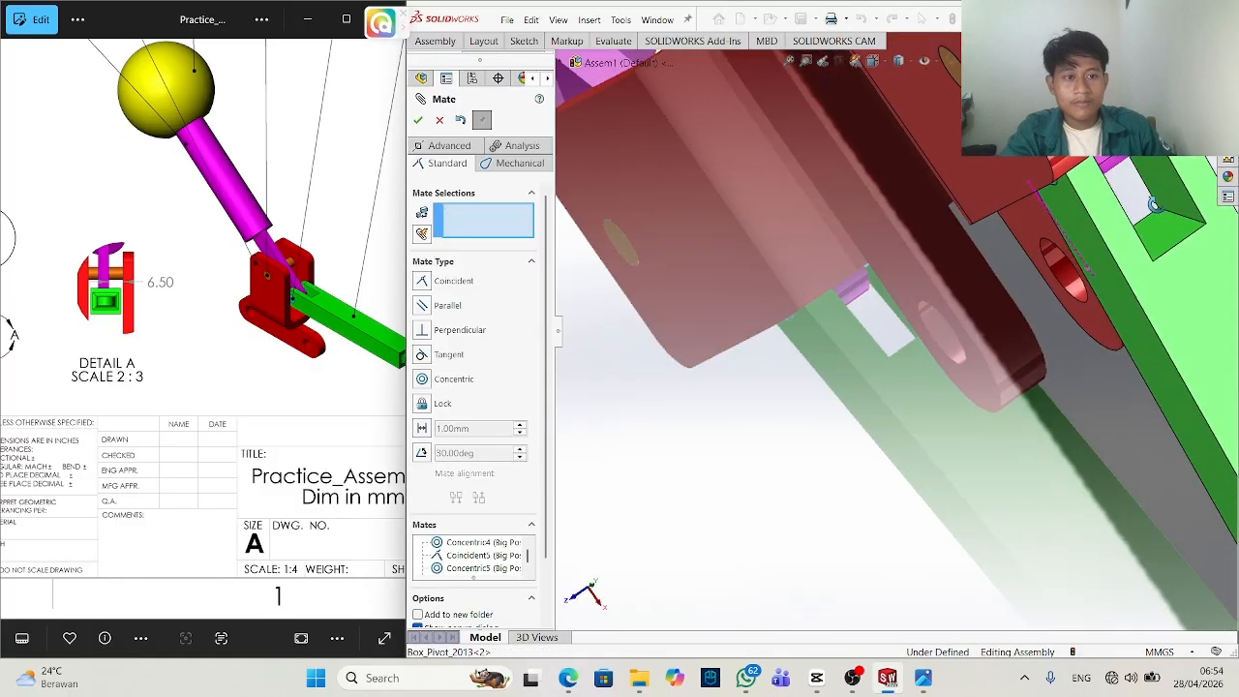
pyautogui.scroll(3, 1082, 360)
pyautogui.moveTo(1082, 361); pyautogui.dragTo(1112, 277, button='middle')
pyautogui.scroll(5, 1112, 288)
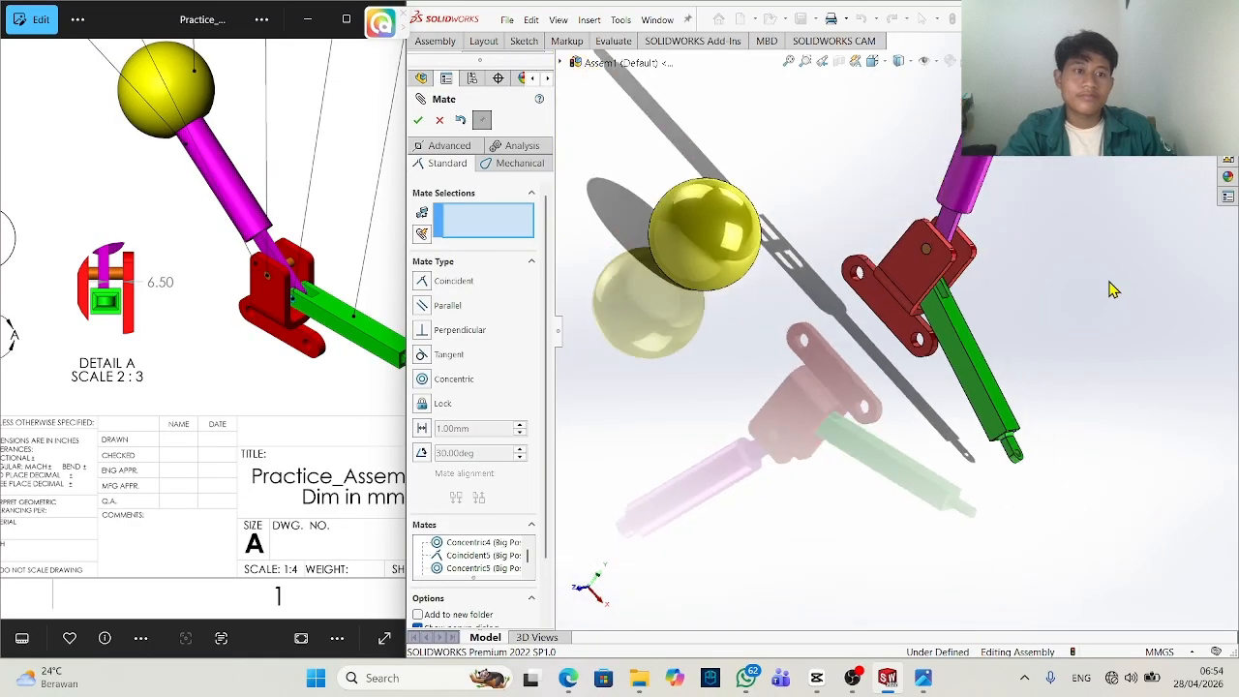
pyautogui.scroll(-3, 1063, 259)
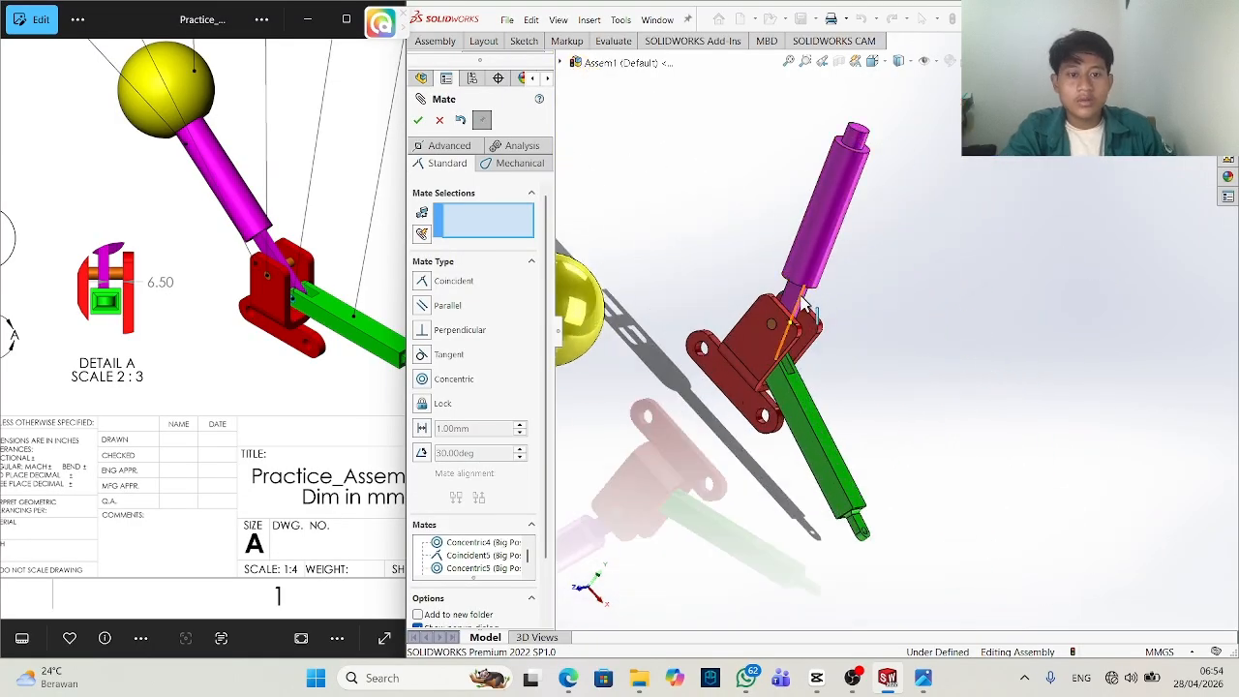
pyautogui.scroll(-5, 801, 319)
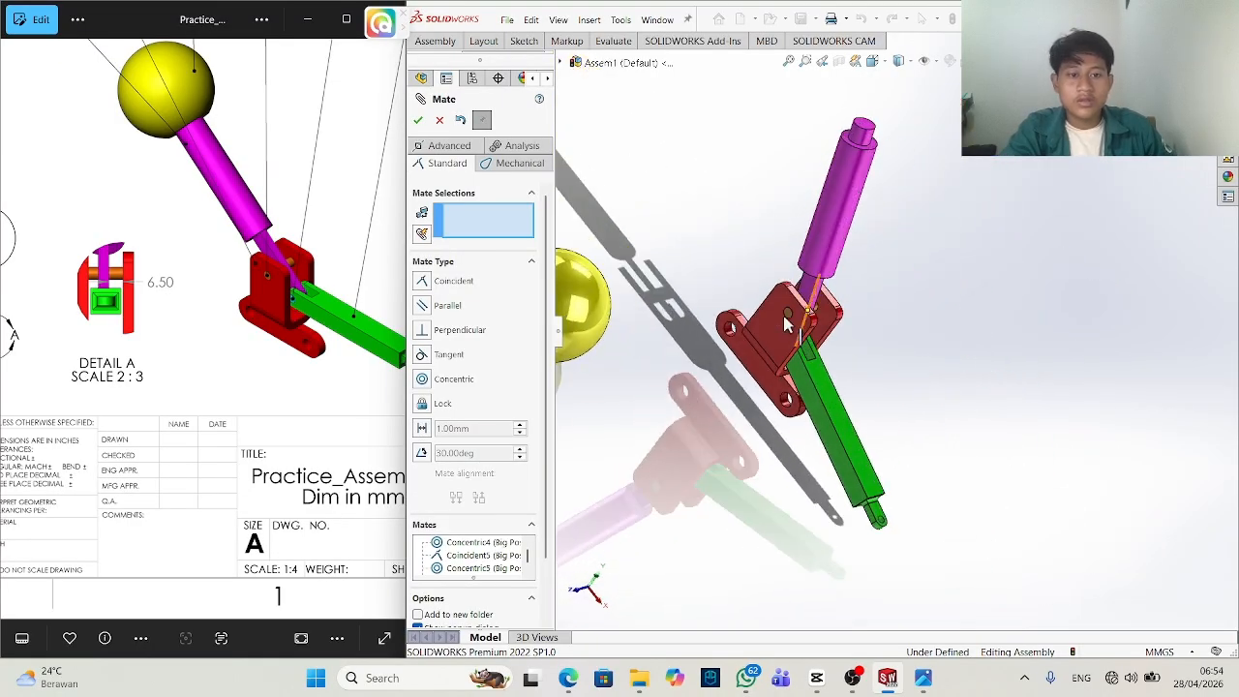
pyautogui.click(888, 274)
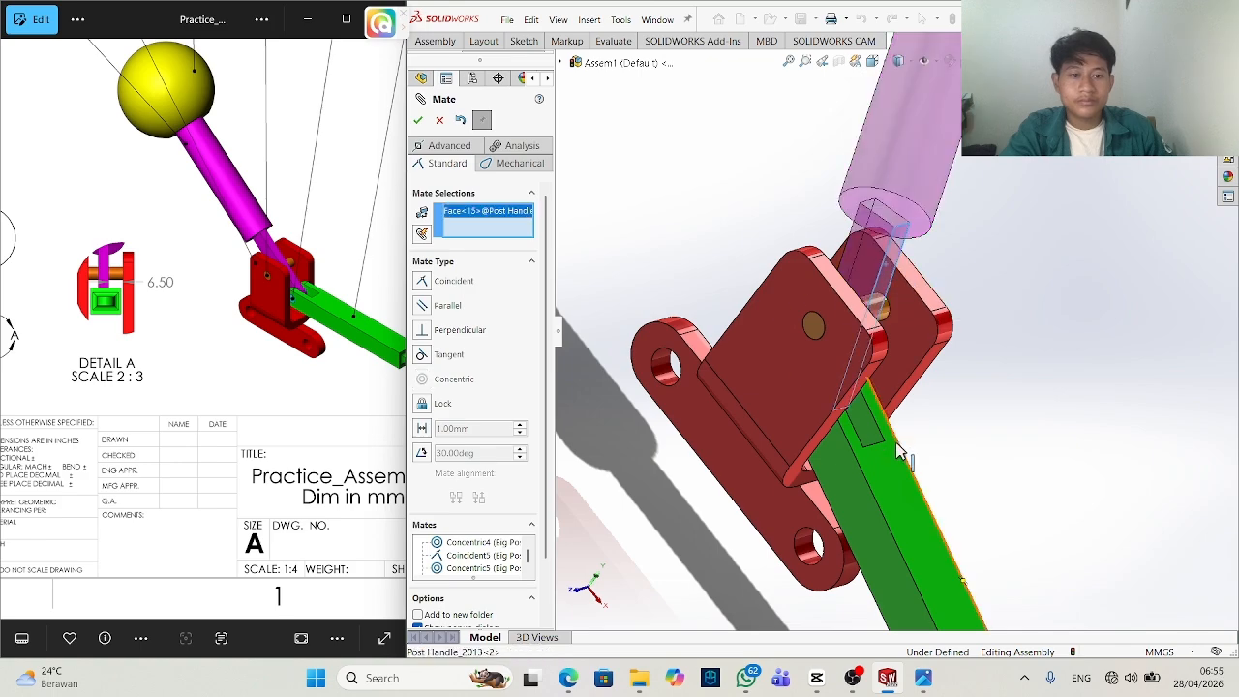
pyautogui.click(872, 455)
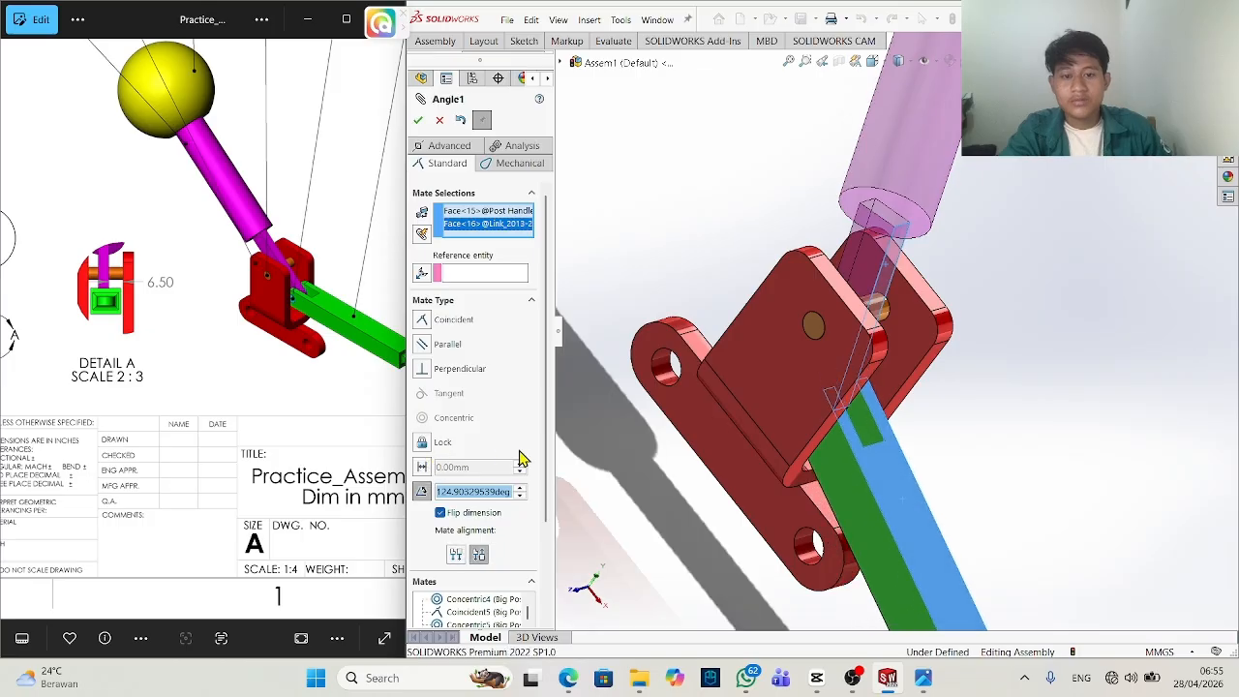
pyautogui.scroll(-5, 80, 346)
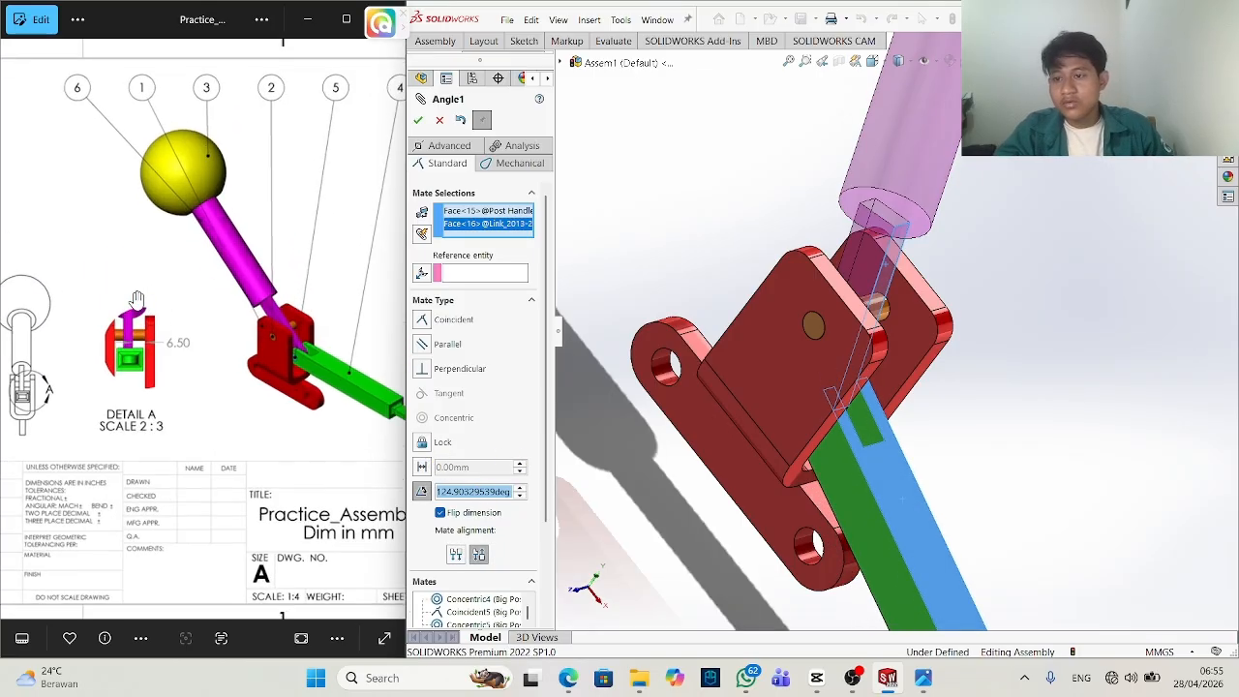
pyautogui.write('14')
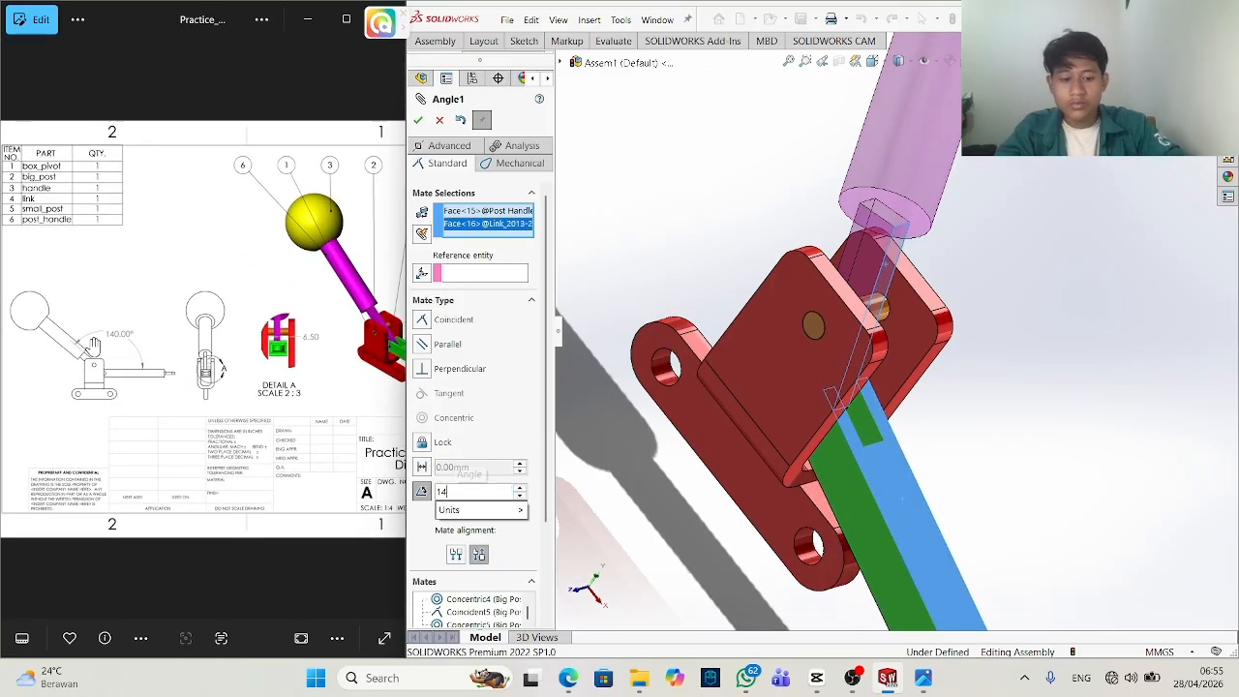
pyautogui.write('0')
pyautogui.press('Return')
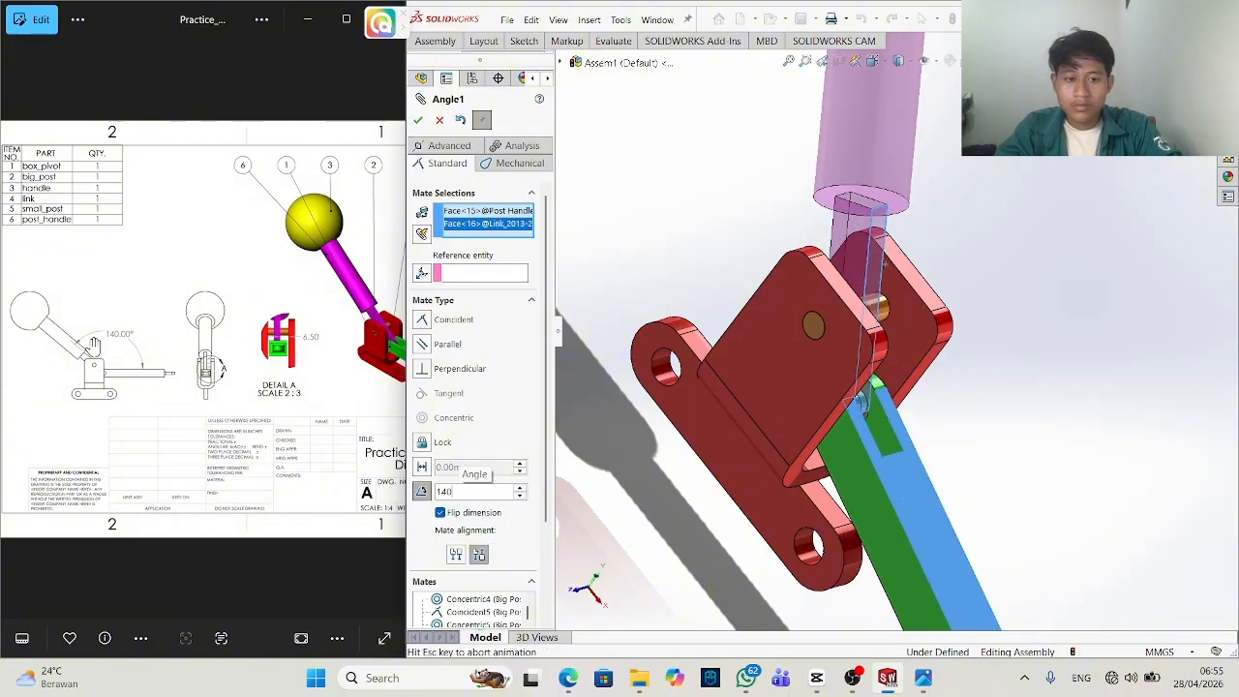
pyautogui.click(418, 119)
# Swing the Link upward about the Box_Pivot to check that the Post Handle moves with it.
pyautogui.moveTo(987, 323); pyautogui.dragTo(1017, 229, button='middle')
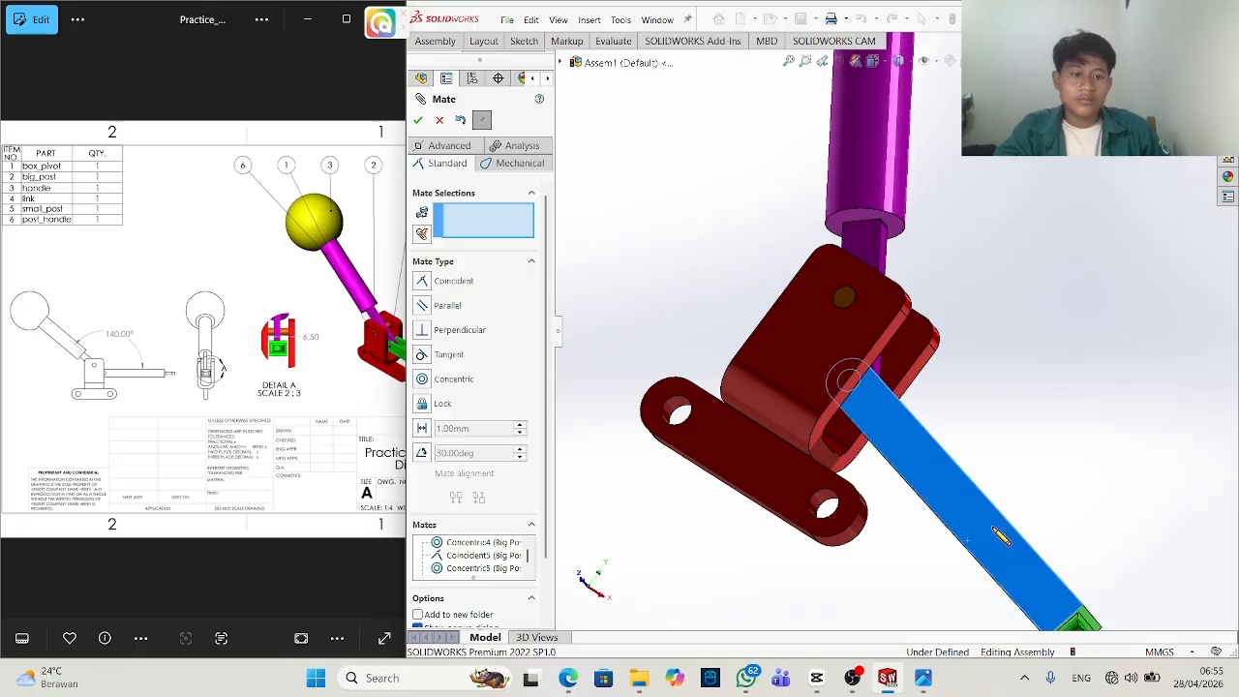
pyautogui.moveTo(1000, 536); pyautogui.dragTo(1009, 423)
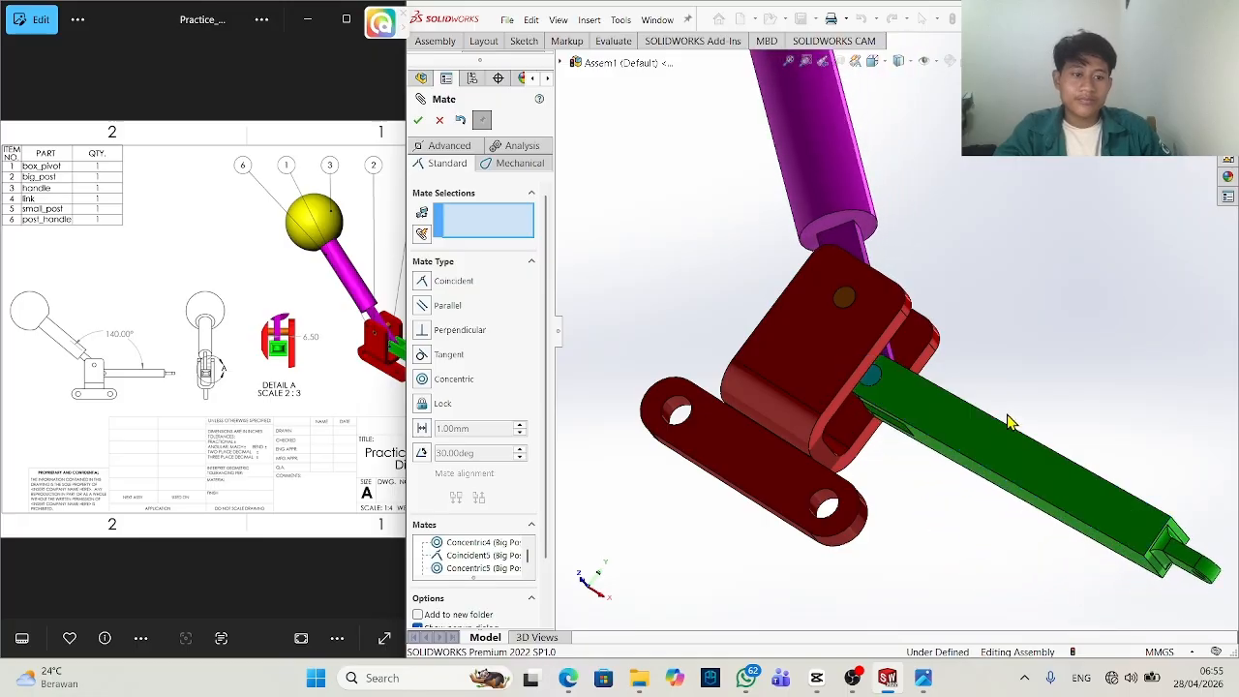
pyautogui.moveTo(1056, 407); pyautogui.dragTo(1068, 471, button='middle')
pyautogui.scroll(4, 1075, 481)
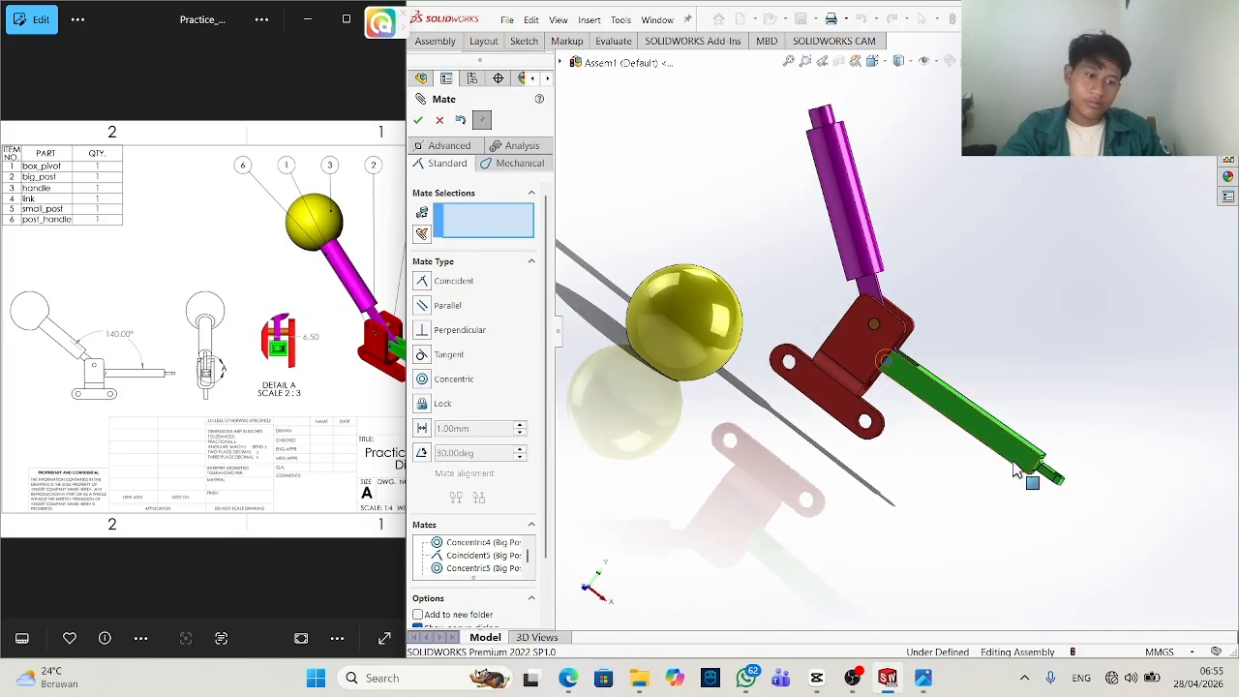
pyautogui.moveTo(1015, 465); pyautogui.dragTo(1014, 470)
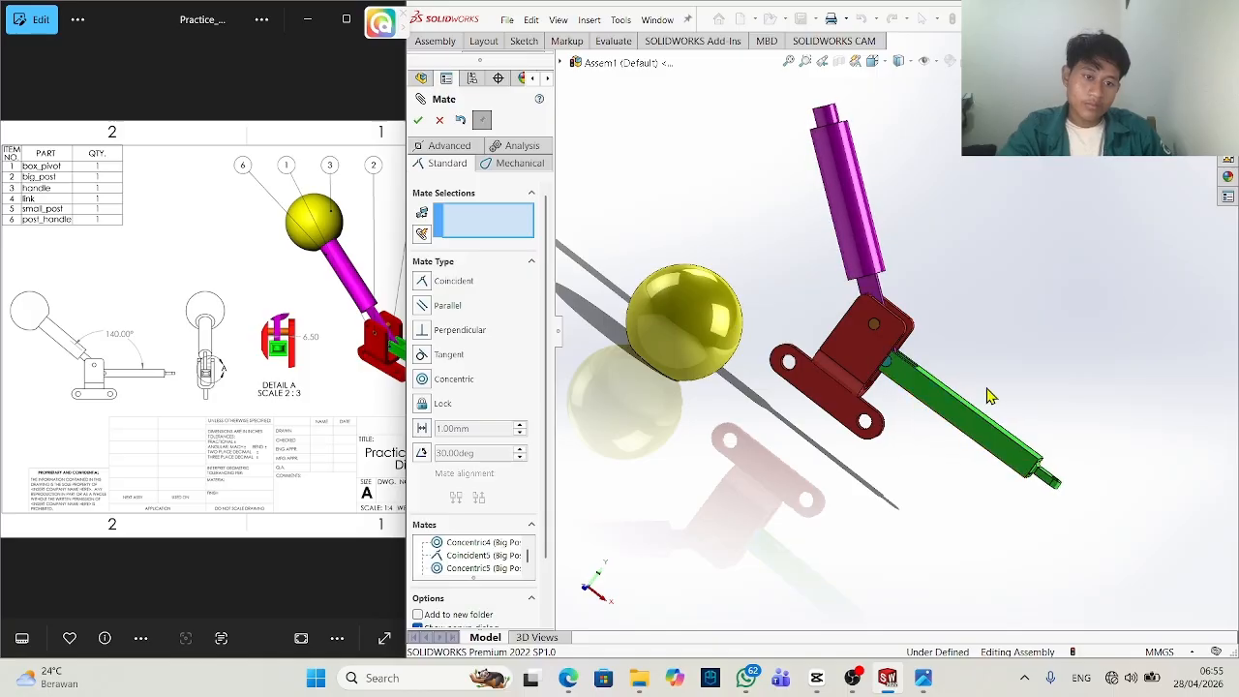
pyautogui.scroll(-4, 987, 392)
pyautogui.moveTo(987, 395); pyautogui.dragTo(837, 407, button='middle')
pyautogui.click(837, 406)
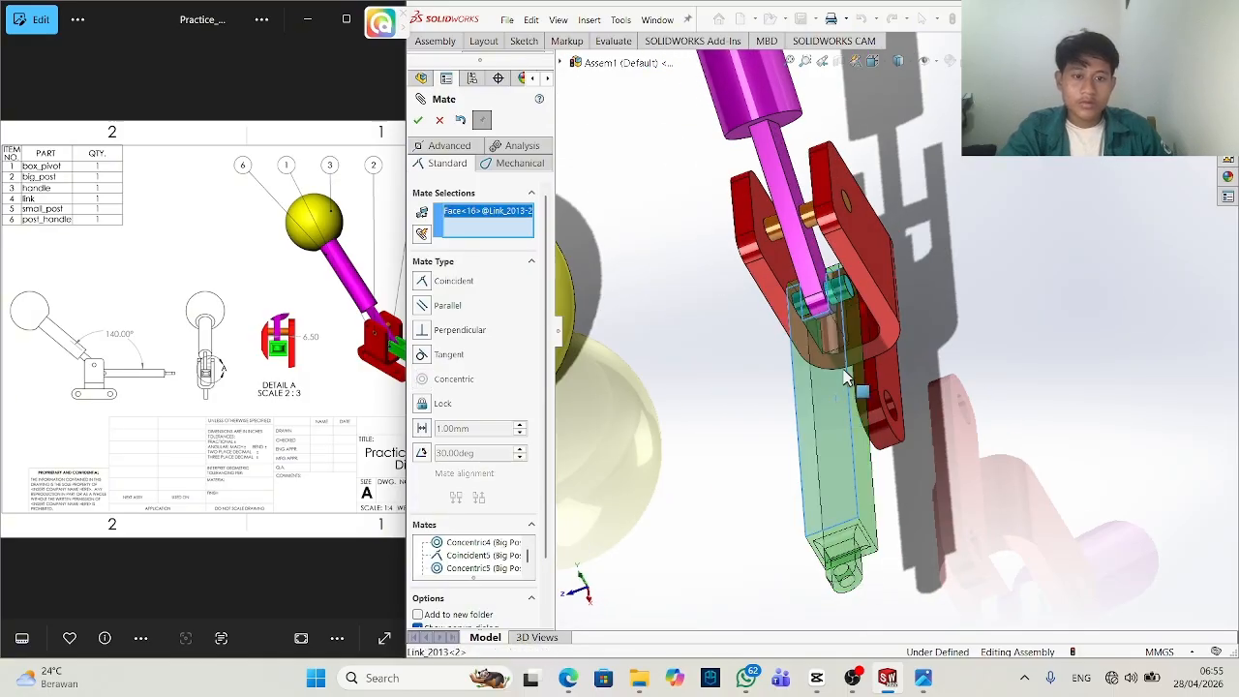
pyautogui.click(852, 259)
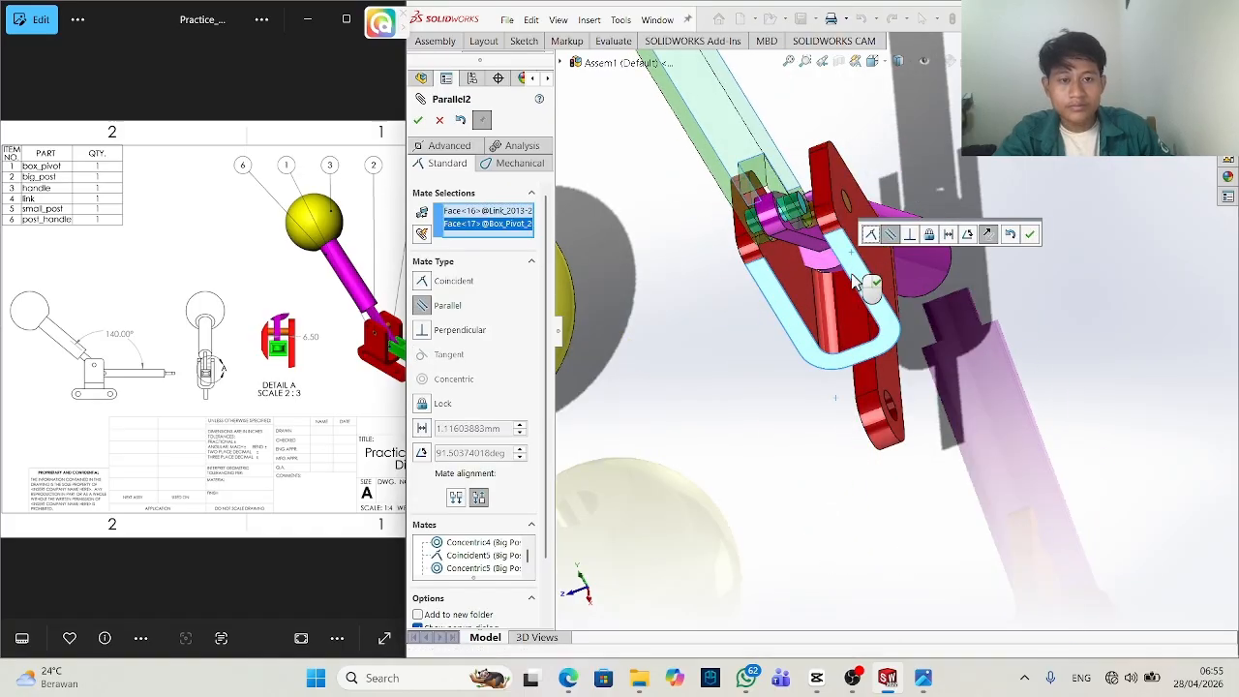
pyautogui.moveTo(869, 285); pyautogui.dragTo(906, 283, button='middle')
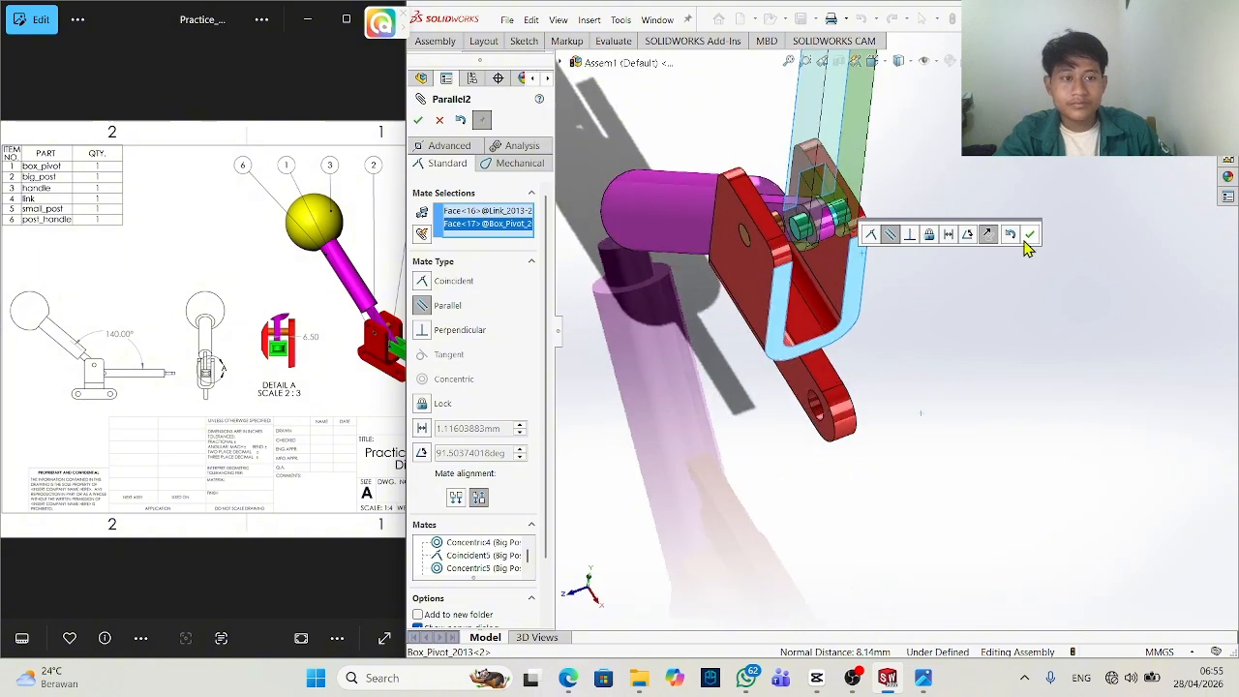
pyautogui.click(988, 236)
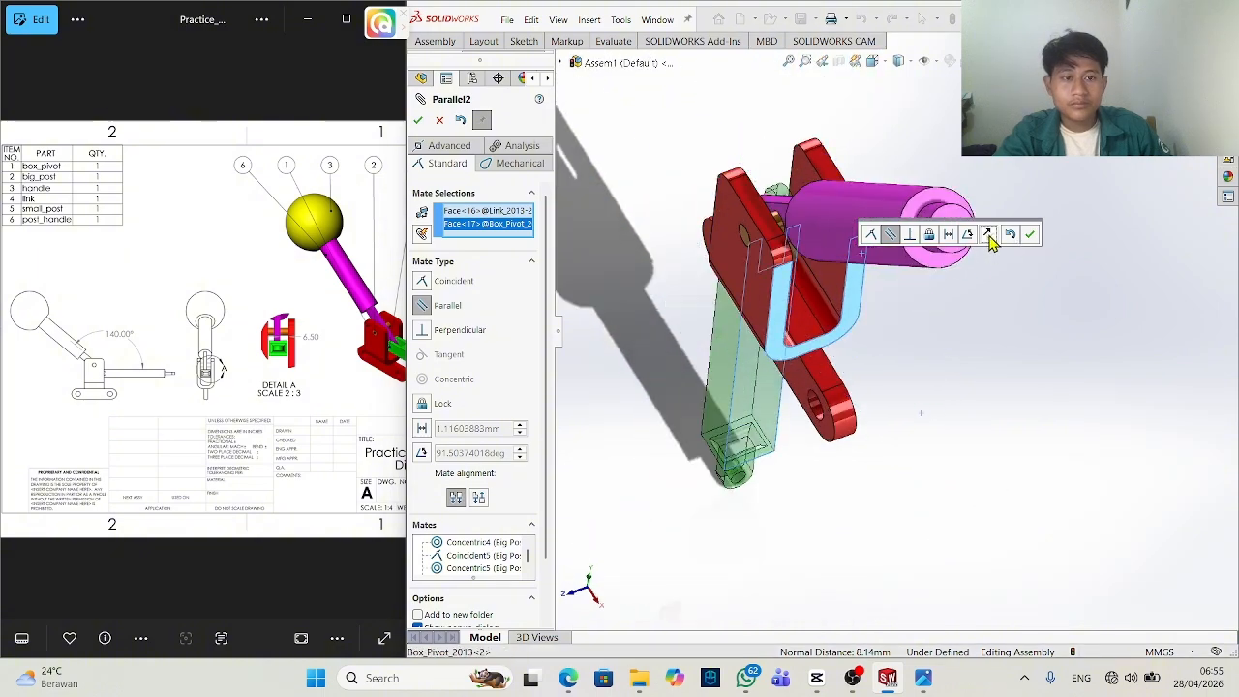
pyautogui.click(988, 236)
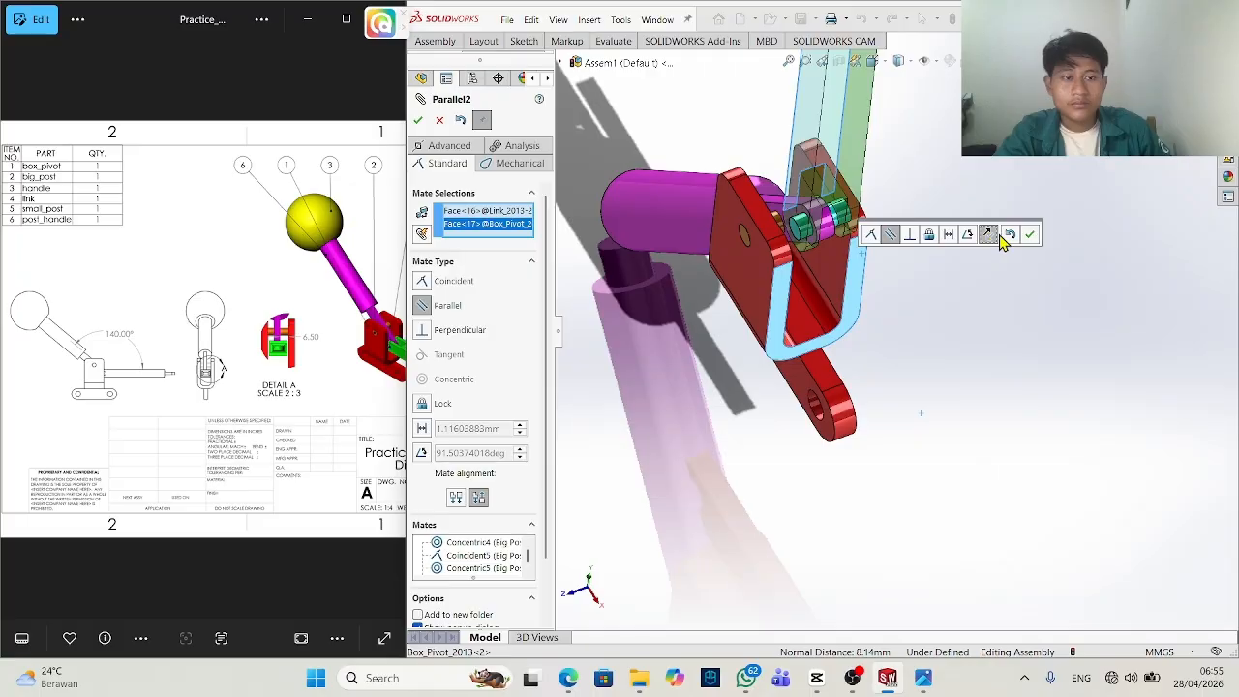
pyautogui.press('Escape')
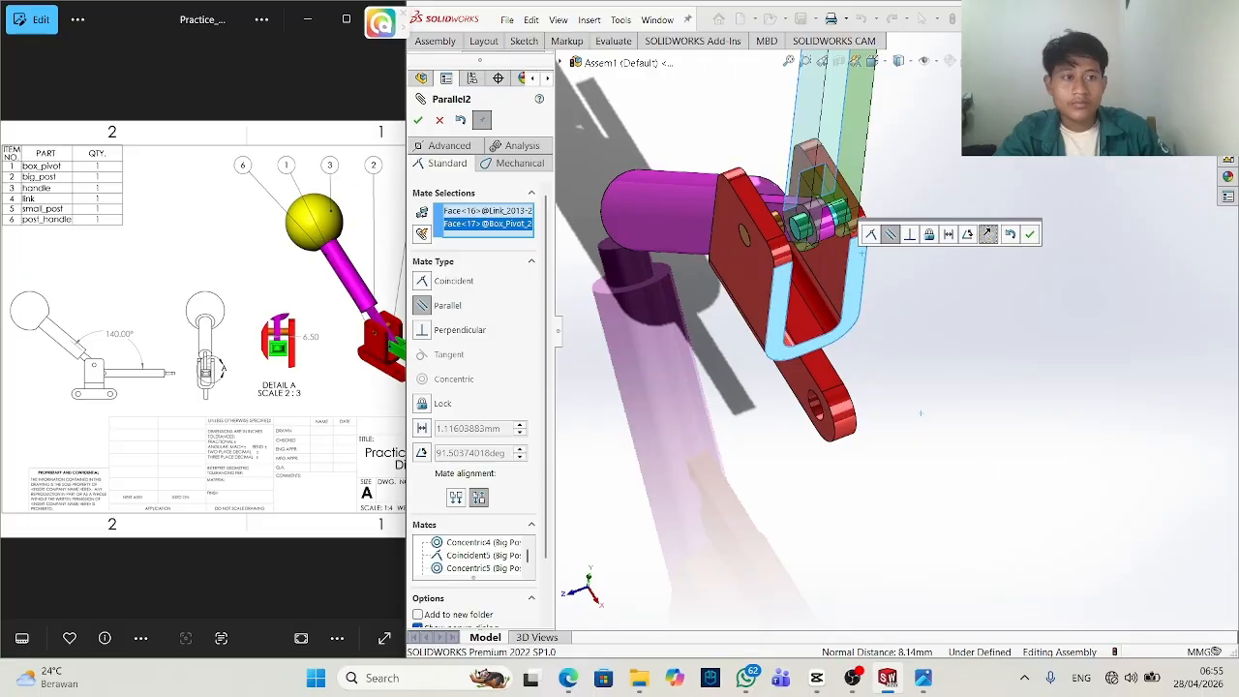
# Add a parallel mate between the green link's long upper face and the flat base flange of the red box pivot.
pyautogui.moveTo(1004, 380); pyautogui.dragTo(1081, 415, button='middle')
pyautogui.scroll(-3, 954, 384)
pyautogui.scroll(-3, 837, 356)
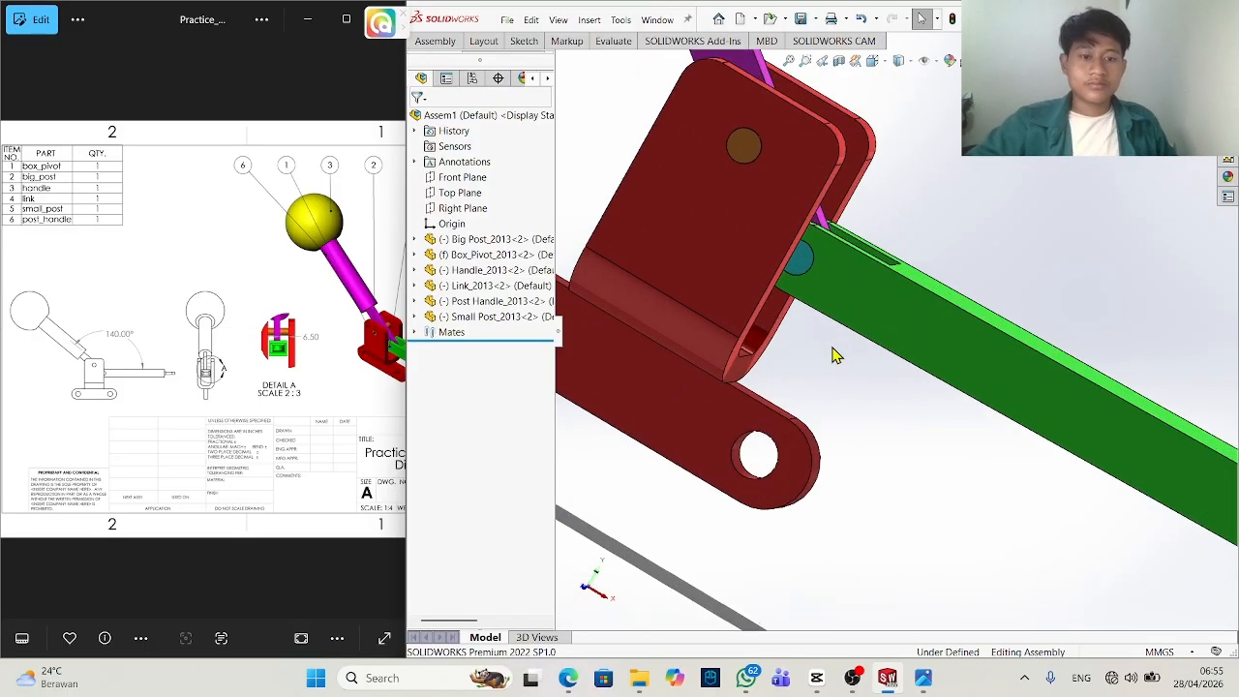
pyautogui.moveTo(836, 355); pyautogui.dragTo(760, 385, button='middle')
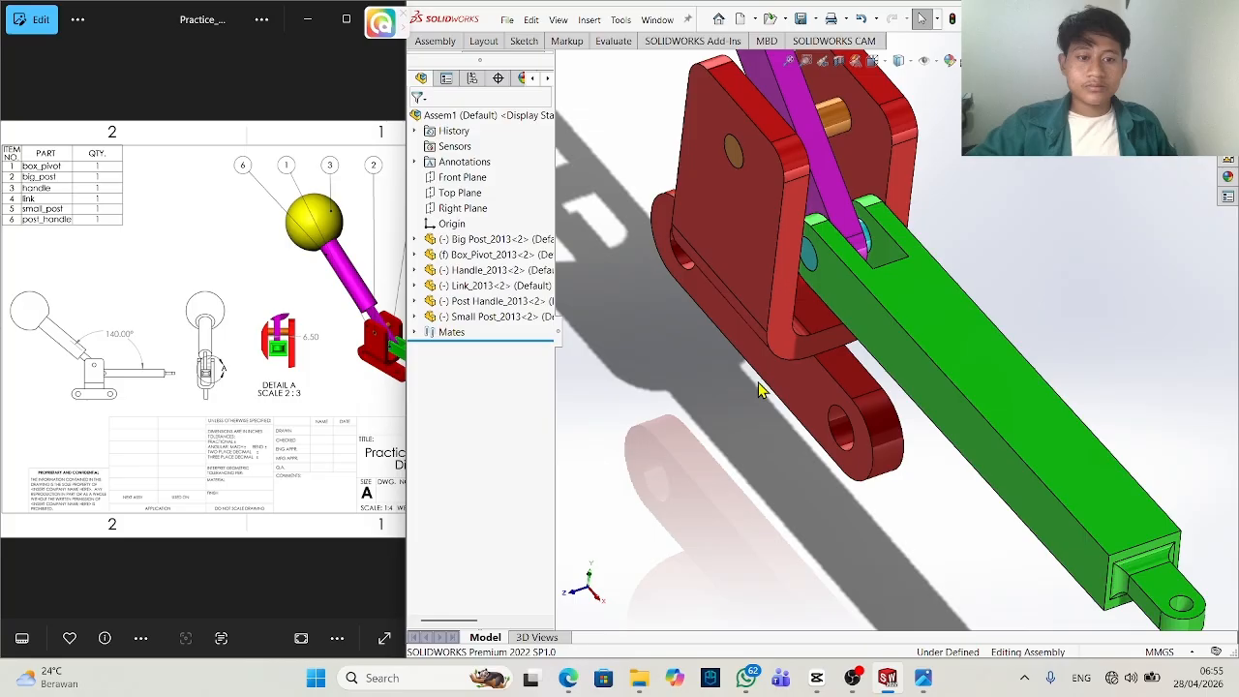
pyautogui.click(958, 320)
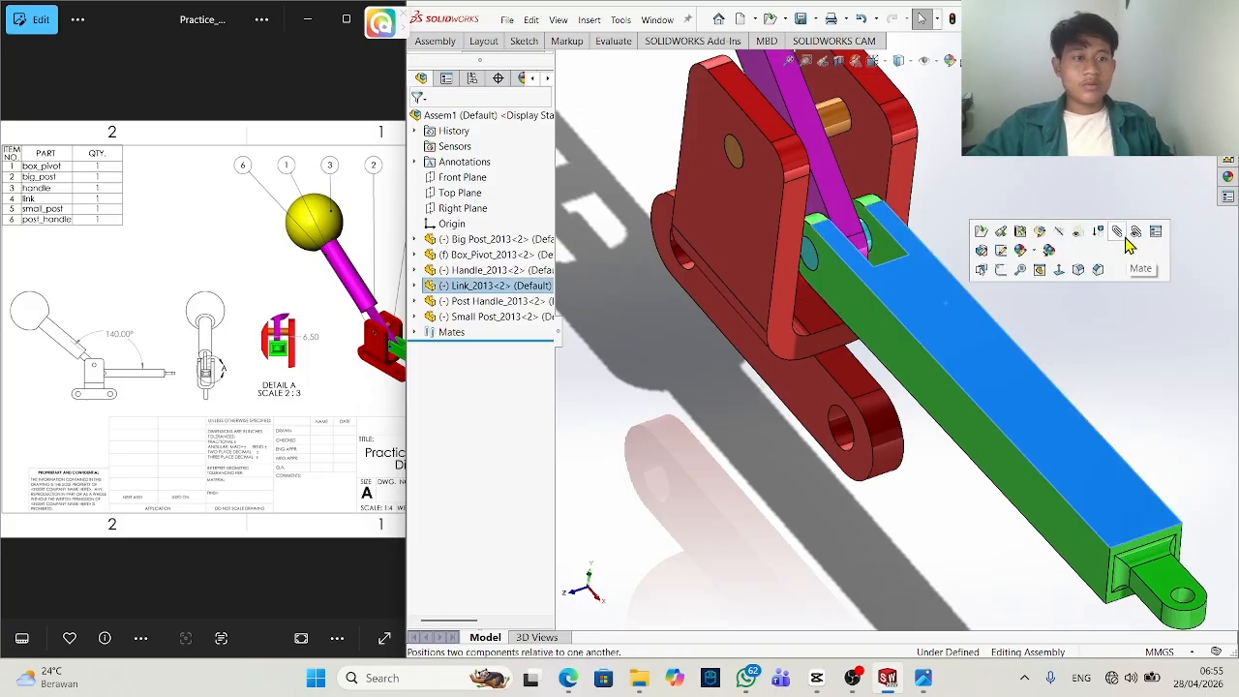
pyautogui.press('m')
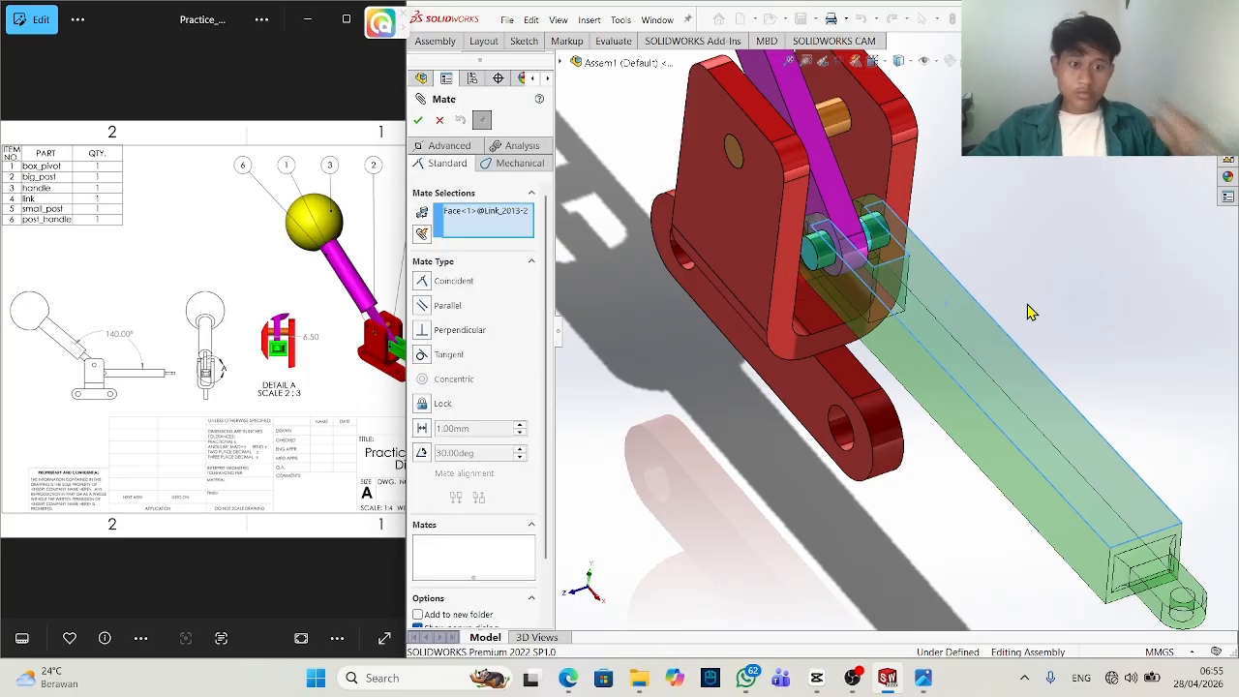
pyautogui.click(859, 370)
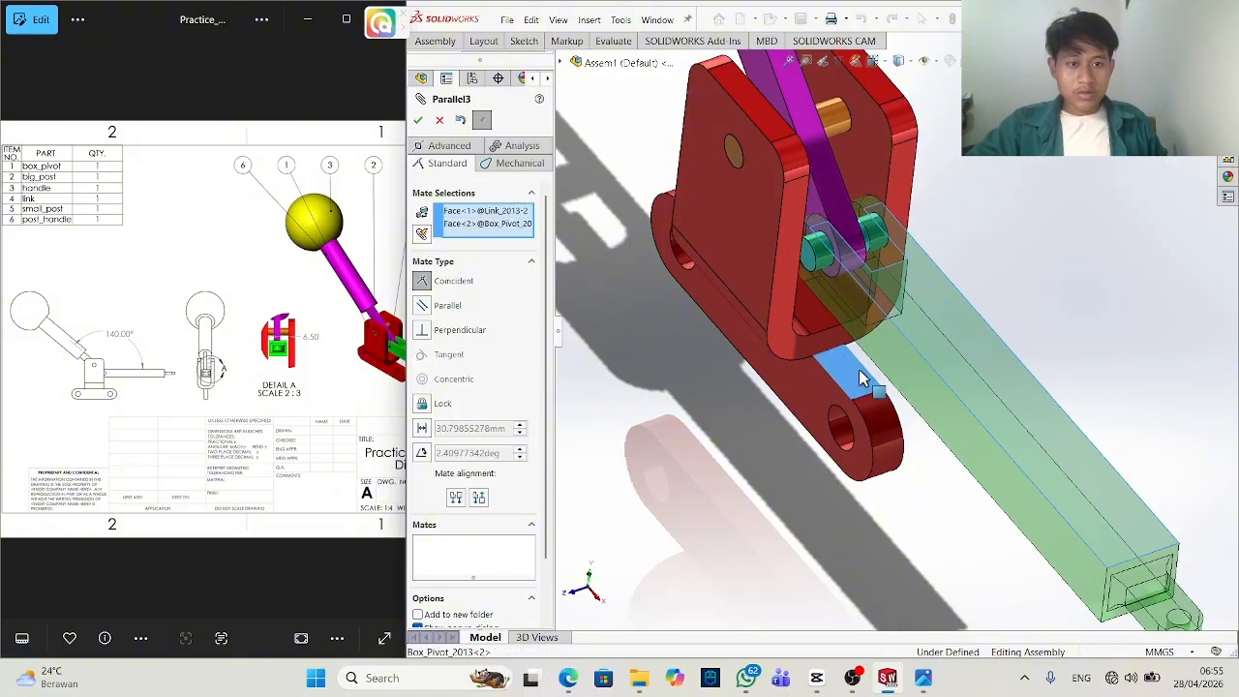
pyautogui.click(1041, 396)
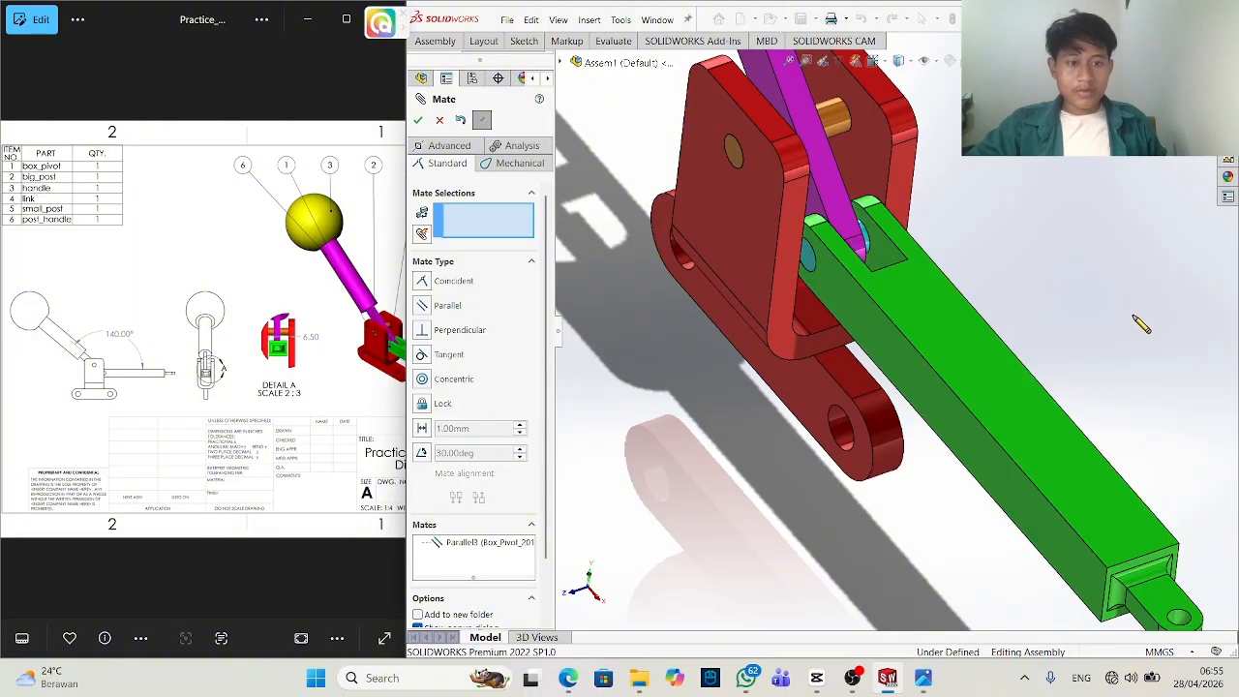
# Add a concentric mate between the cylindrical stub on the purple post handle and the hole in the yellow ball.
pyautogui.scroll(6, 1109, 331)
pyautogui.moveTo(1113, 330); pyautogui.dragTo(671, 337, button='middle')
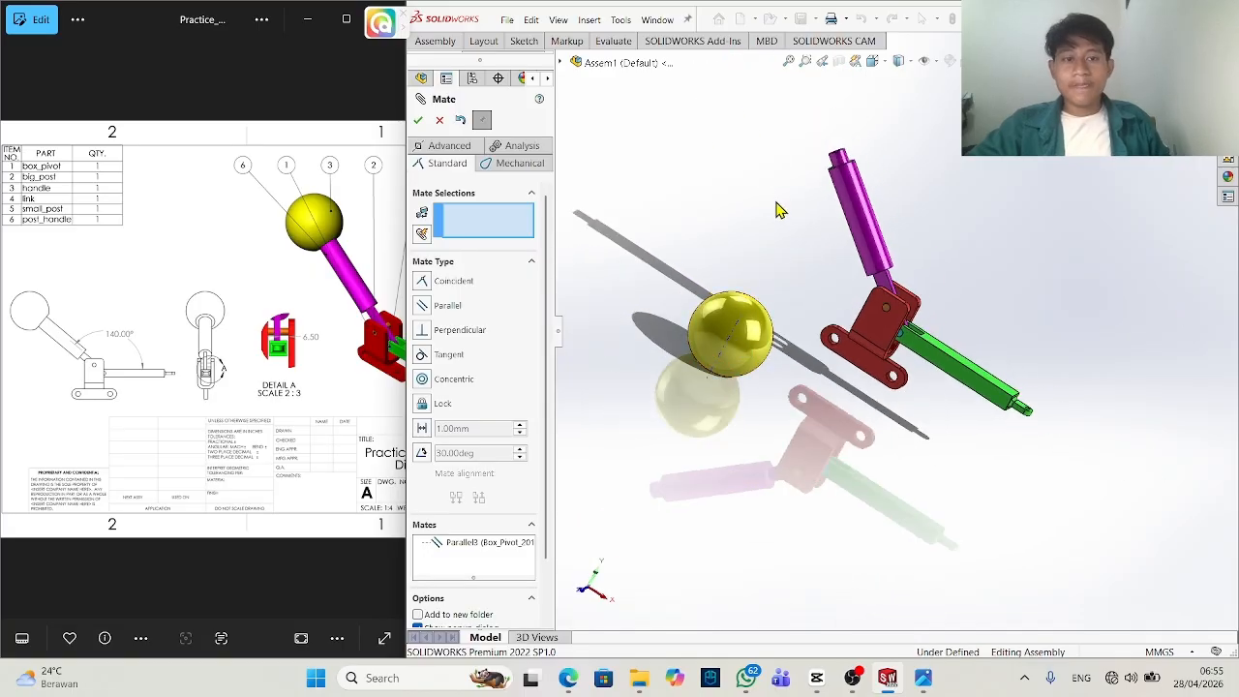
pyautogui.scroll(-4, 794, 194)
pyautogui.moveTo(867, 155); pyautogui.dragTo(877, 241, button='middle')
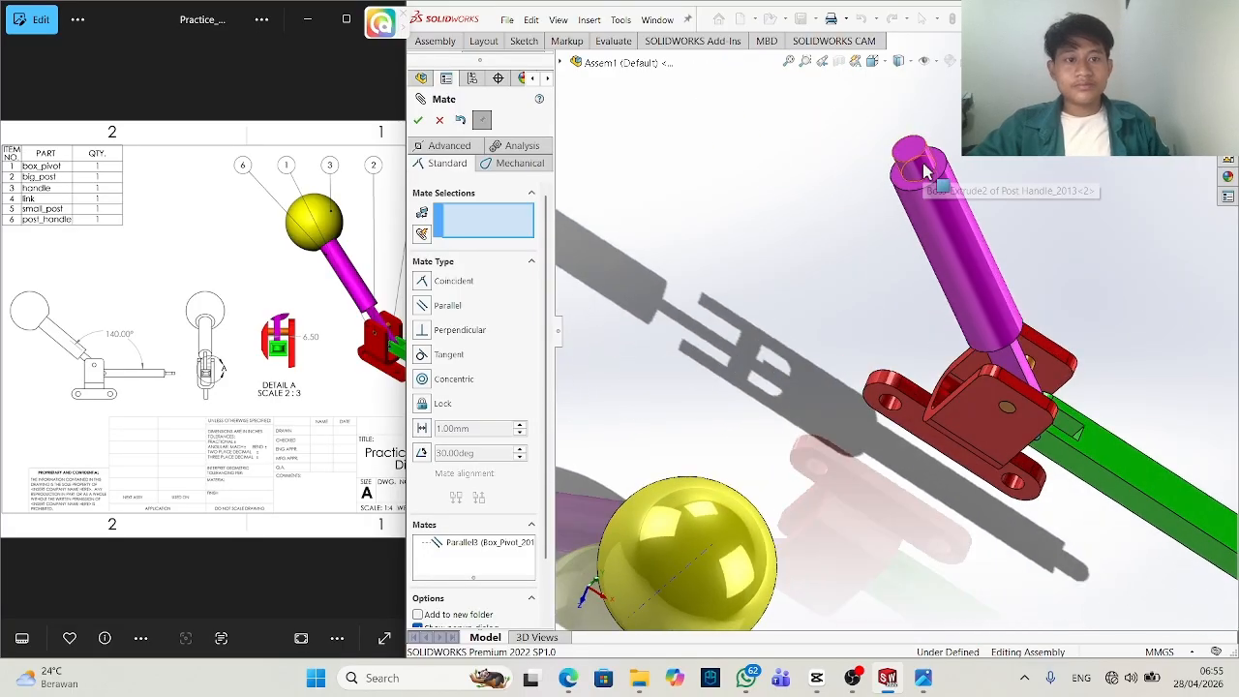
pyautogui.click(926, 173)
pyautogui.moveTo(813, 395); pyautogui.dragTo(791, 465, button='middle')
pyautogui.scroll(-3, 796, 471)
pyautogui.click(808, 467)
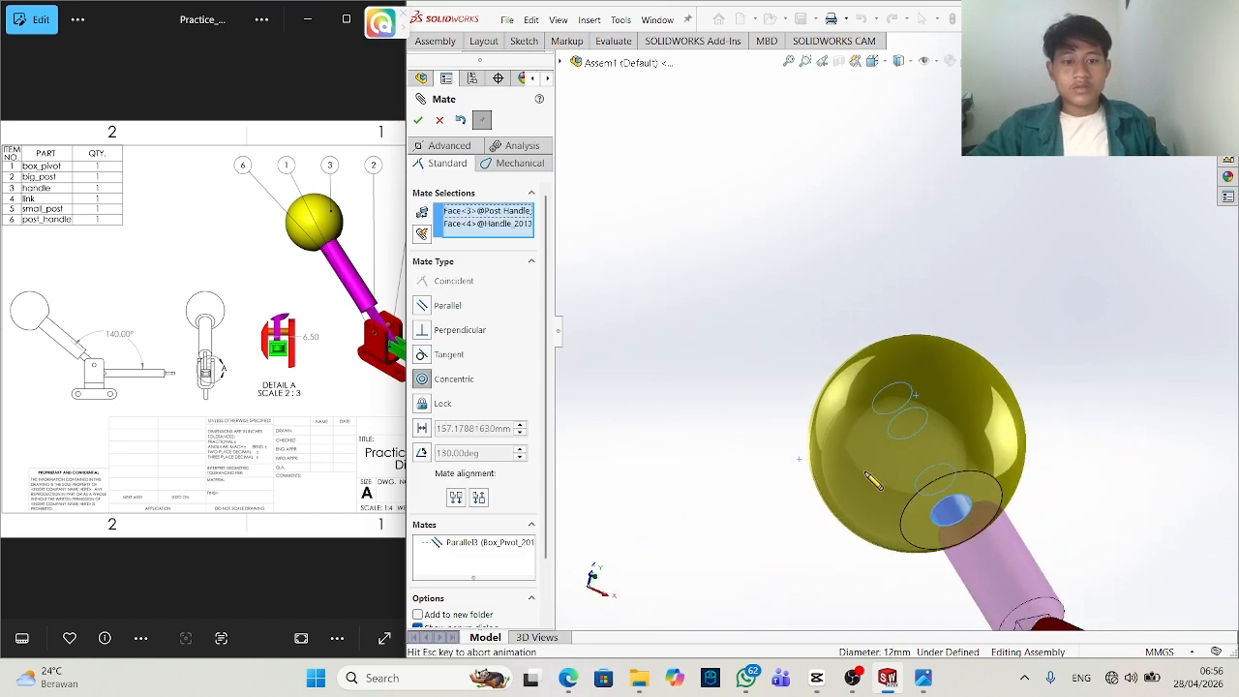
pyautogui.click(1078, 498)
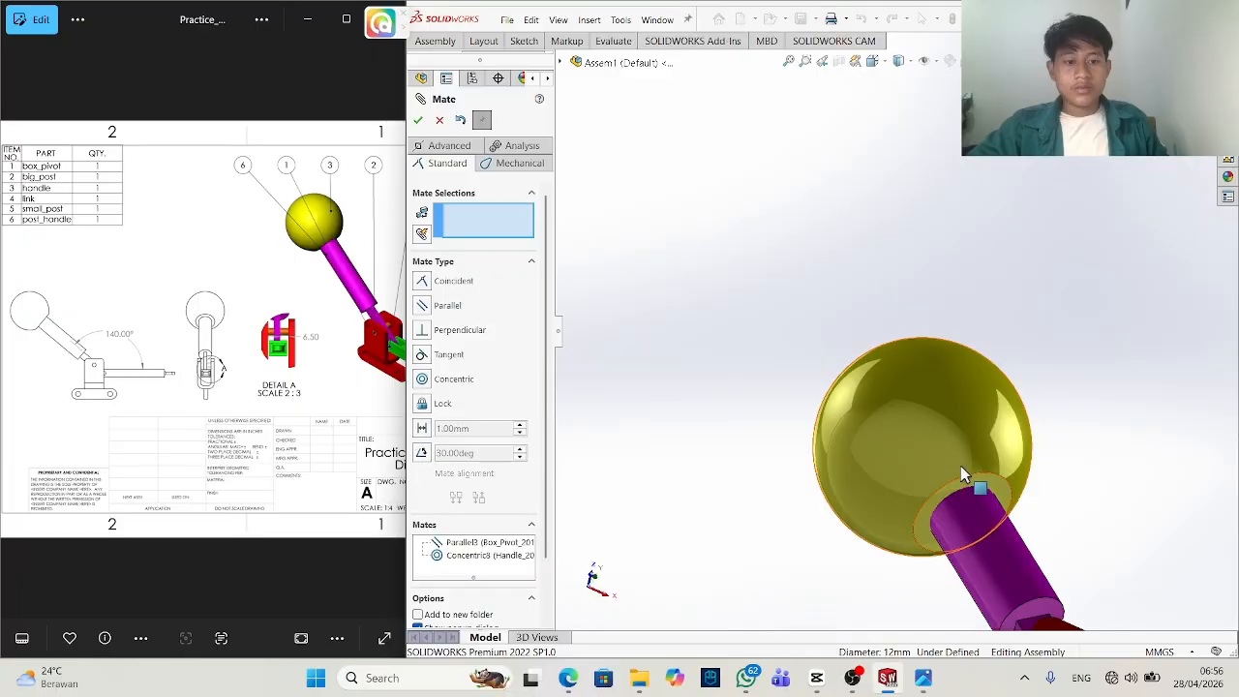
# Pull the yellow ball off the post and mate its flat face coincident with the end face of the post handle.
pyautogui.moveTo(974, 475); pyautogui.dragTo(761, 333)
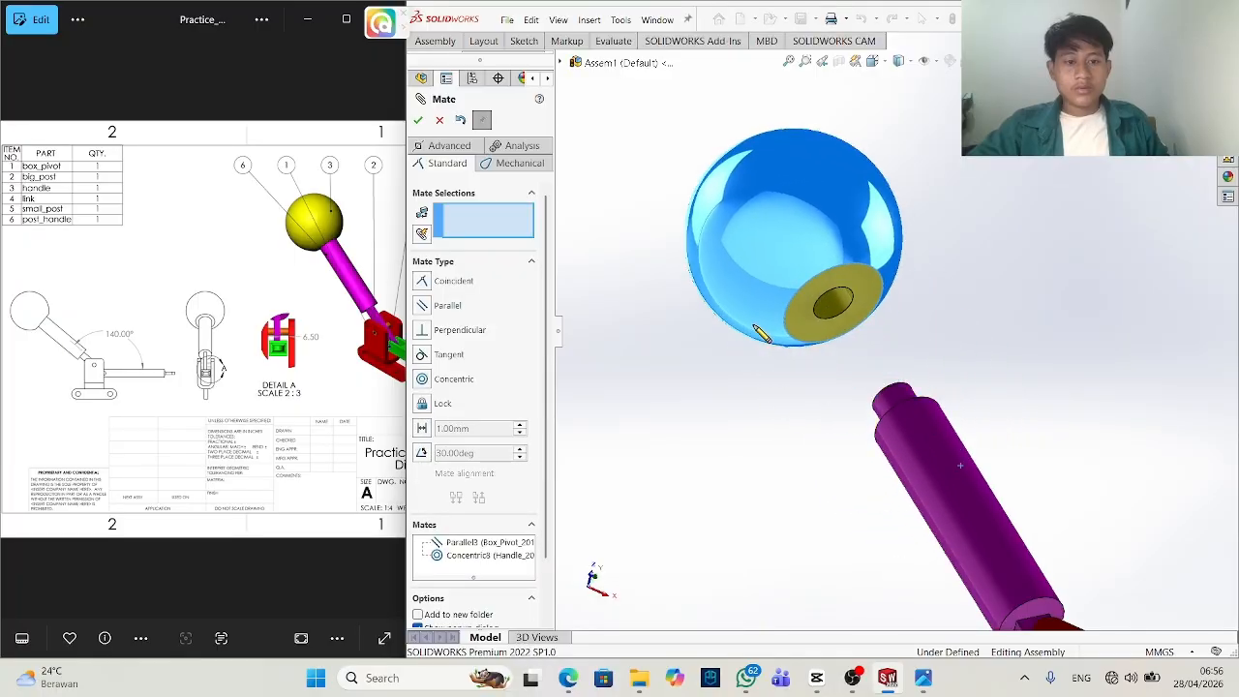
pyautogui.click(865, 300)
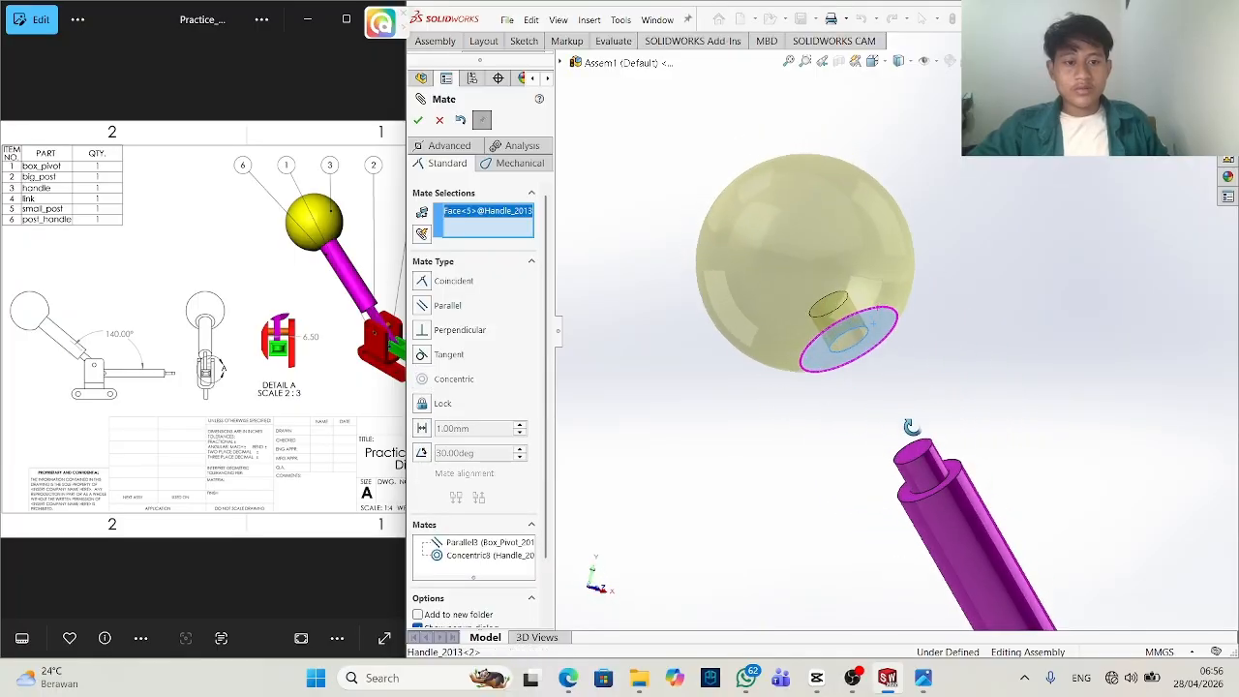
pyautogui.click(915, 455)
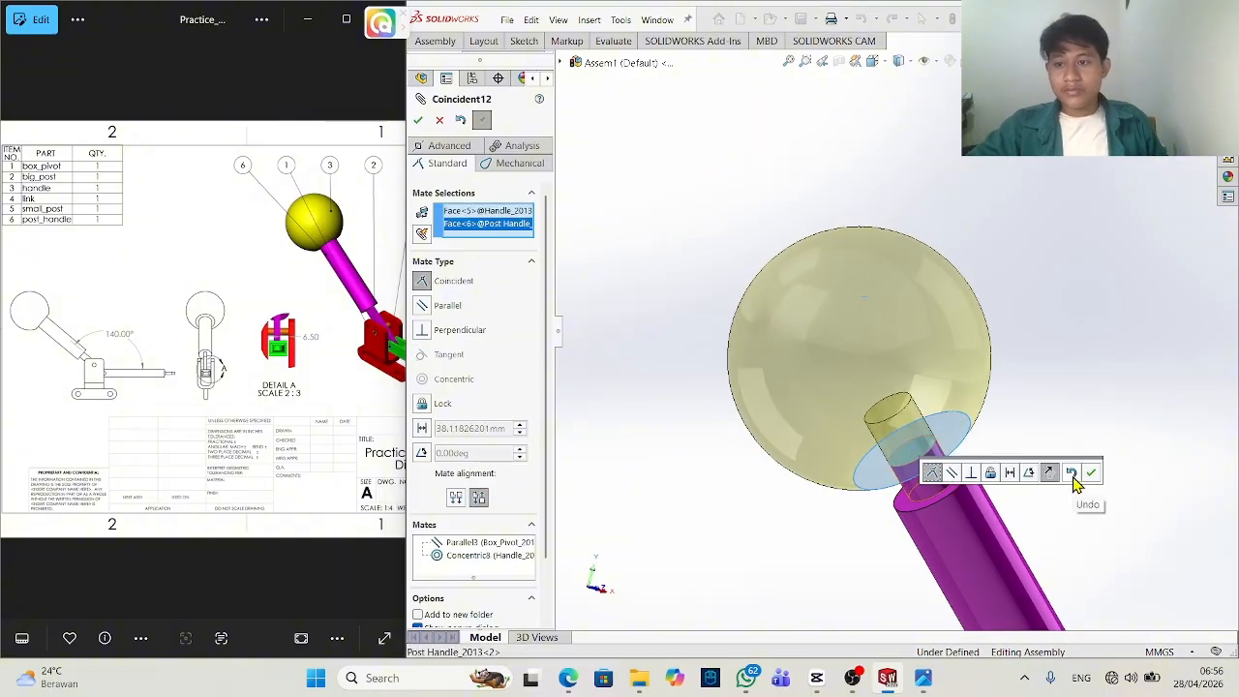
pyautogui.click(1091, 473)
# Examine the mated lever assembly from several angles and compare it with the full reference drawing.
pyautogui.moveTo(1085, 484); pyautogui.dragTo(1076, 595, button='middle')
pyautogui.scroll(8, 902, 331)
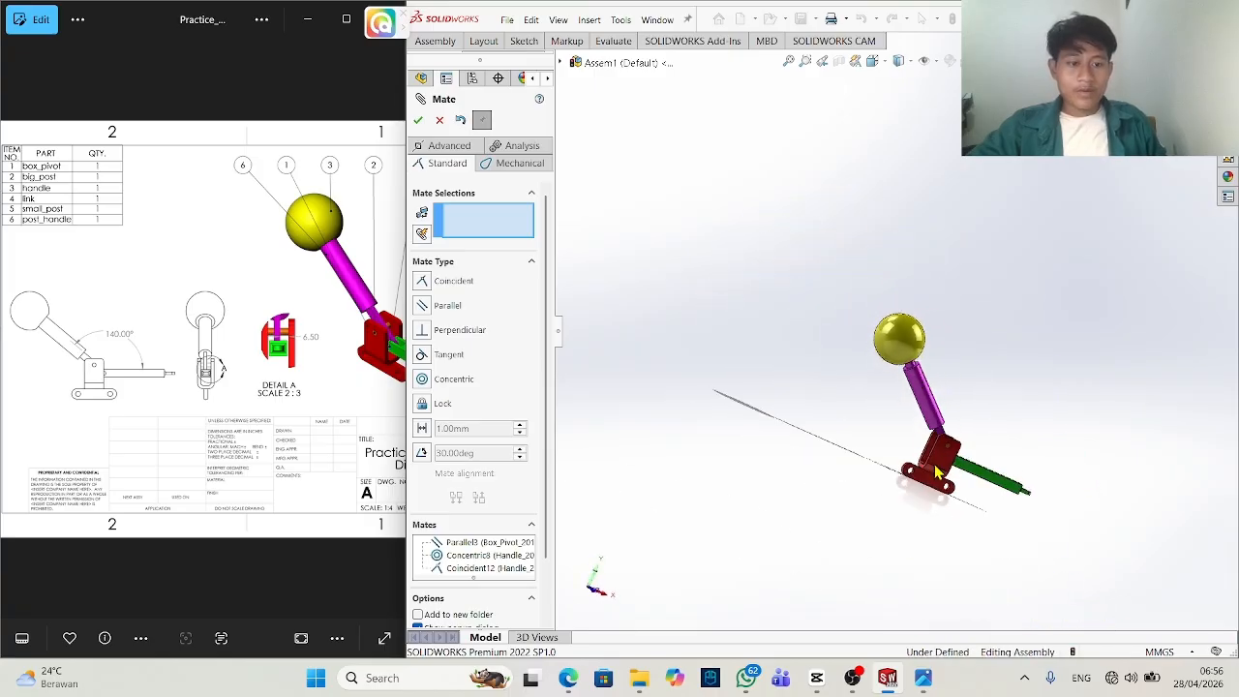
pyautogui.scroll(-4, 919, 422)
pyautogui.moveTo(992, 364); pyautogui.dragTo(1049, 493, button='middle')
pyautogui.scroll(-3, 1049, 493)
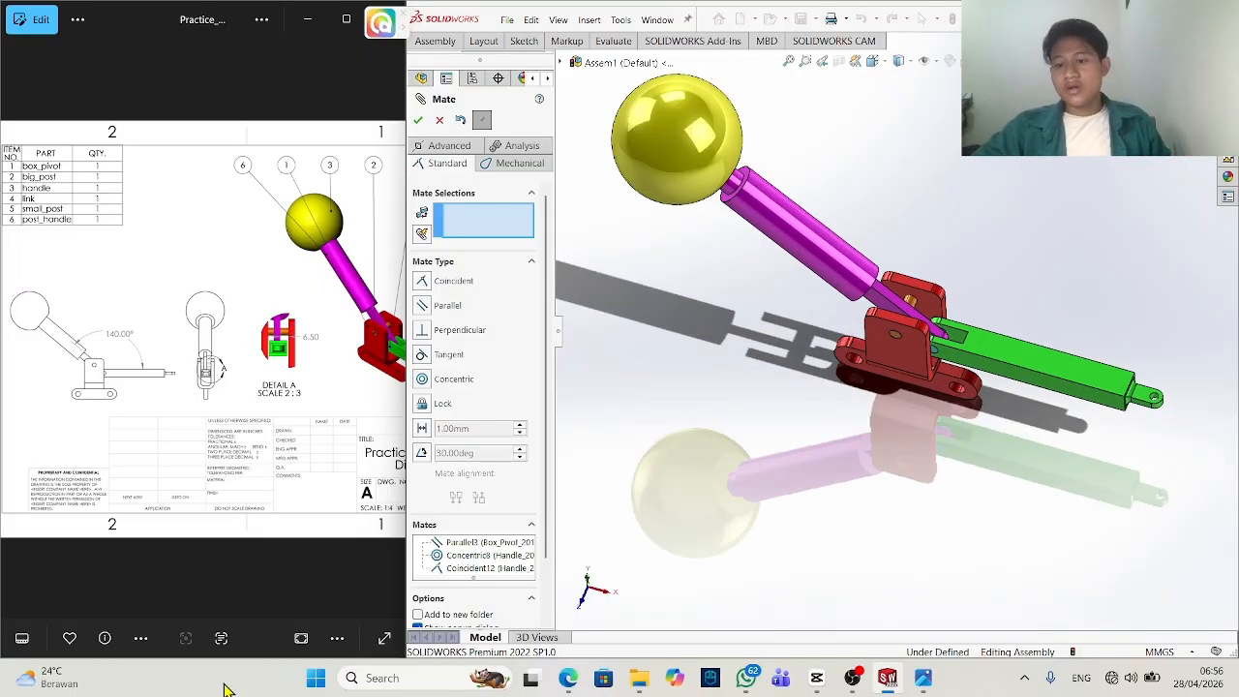
pyautogui.scroll(-3, 305, 407)
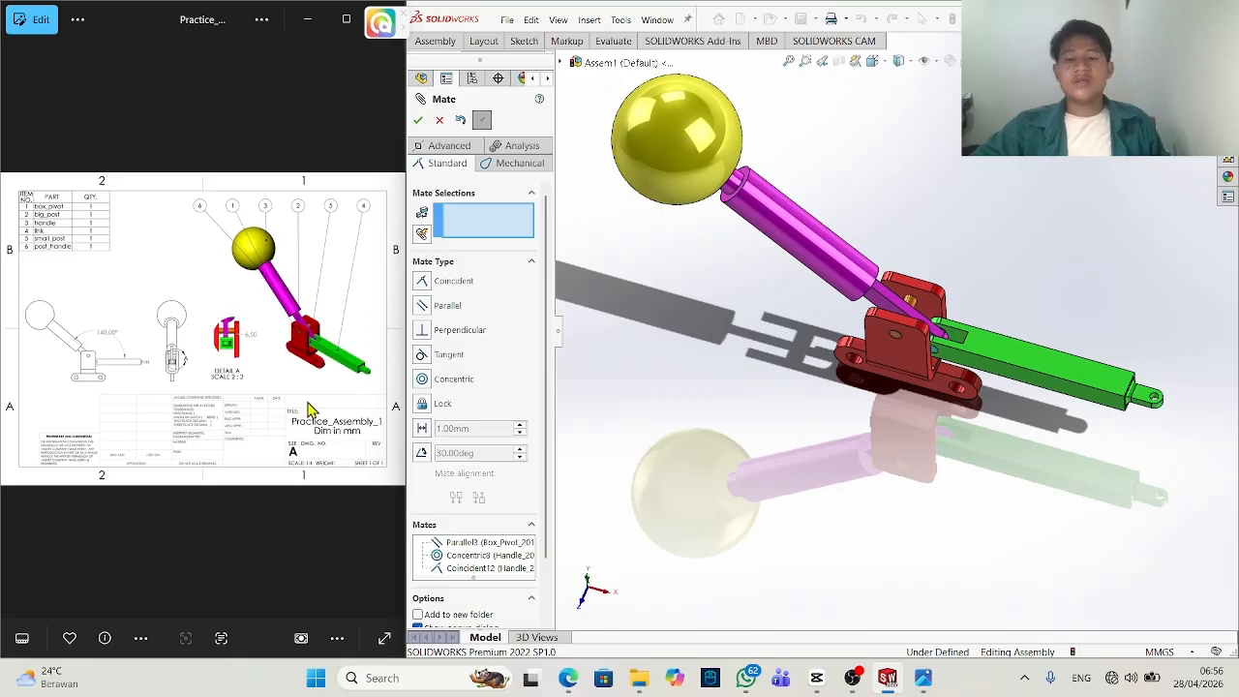
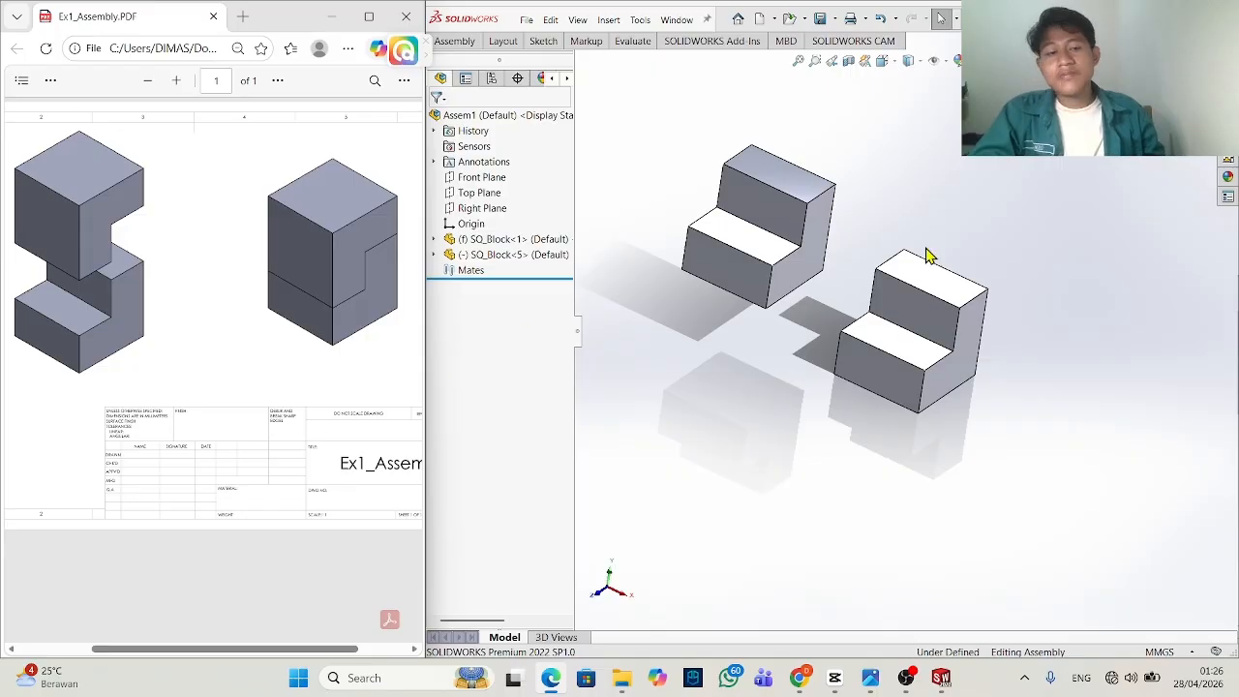
# Try an anti-aligned coincident mate between the movable block's lower front edge and the fixed block's upper front edge.
pyautogui.scroll(-3, 852, 253)
pyautogui.click(733, 165)
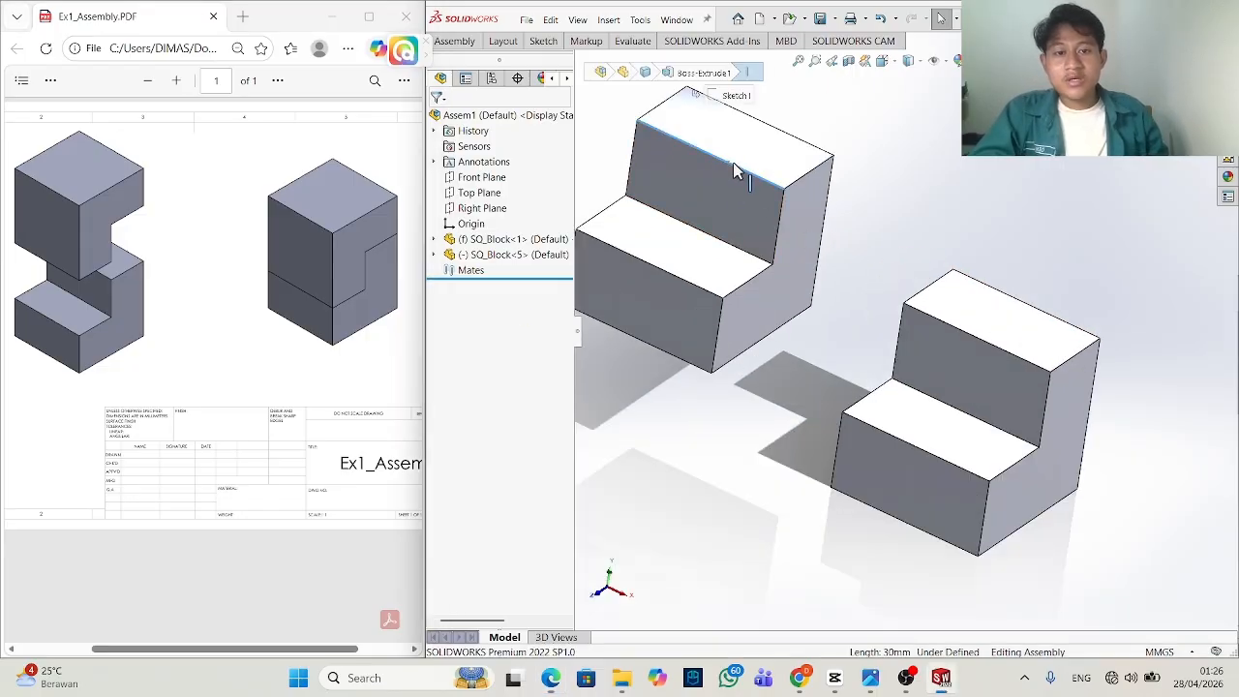
pyautogui.rightClick(741, 172)
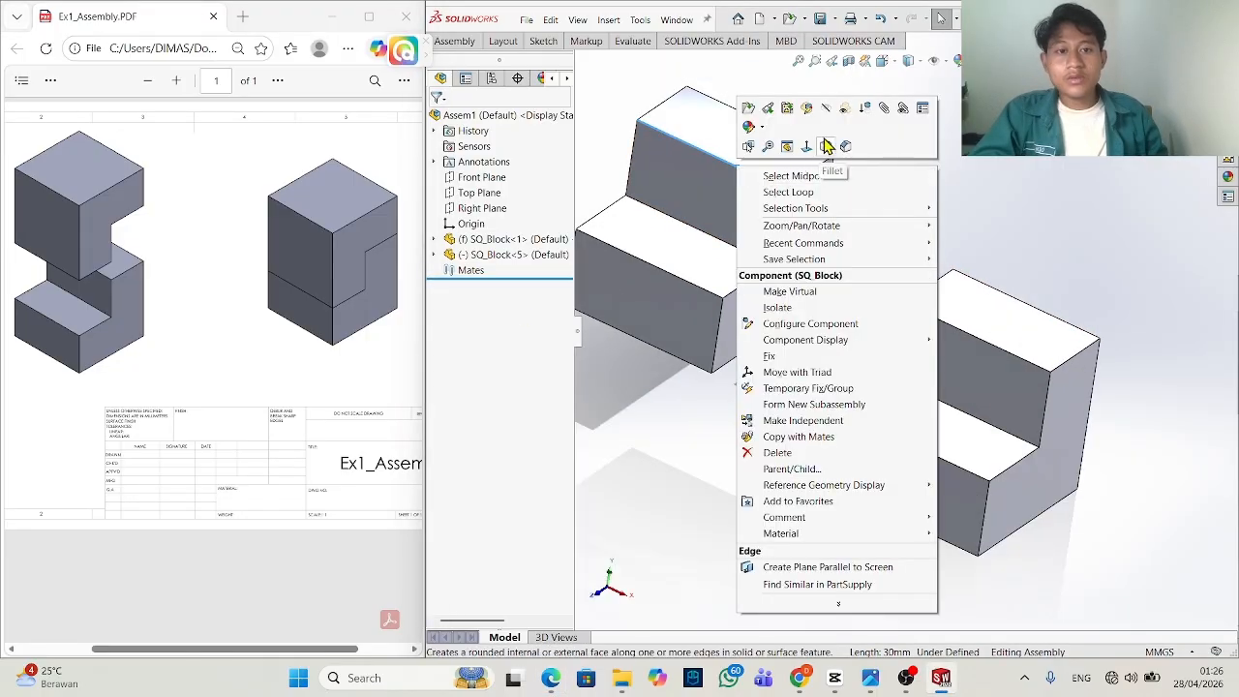
pyautogui.click(883, 108)
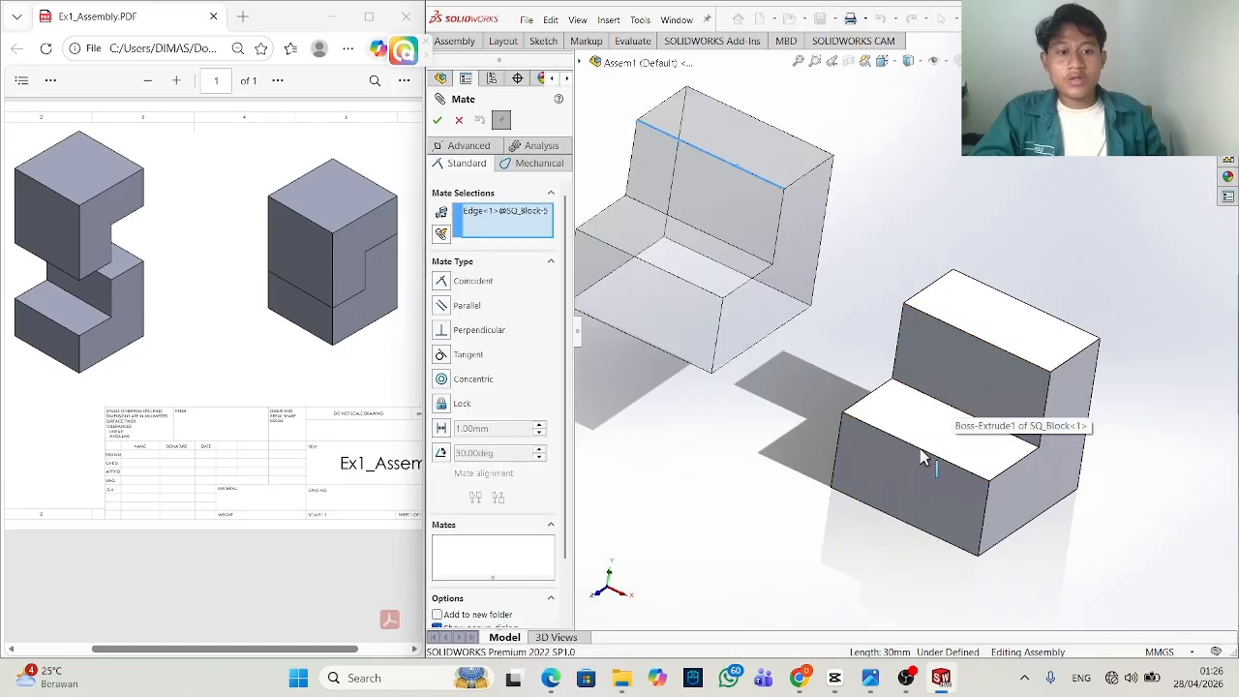
pyautogui.rightClick(502, 217)
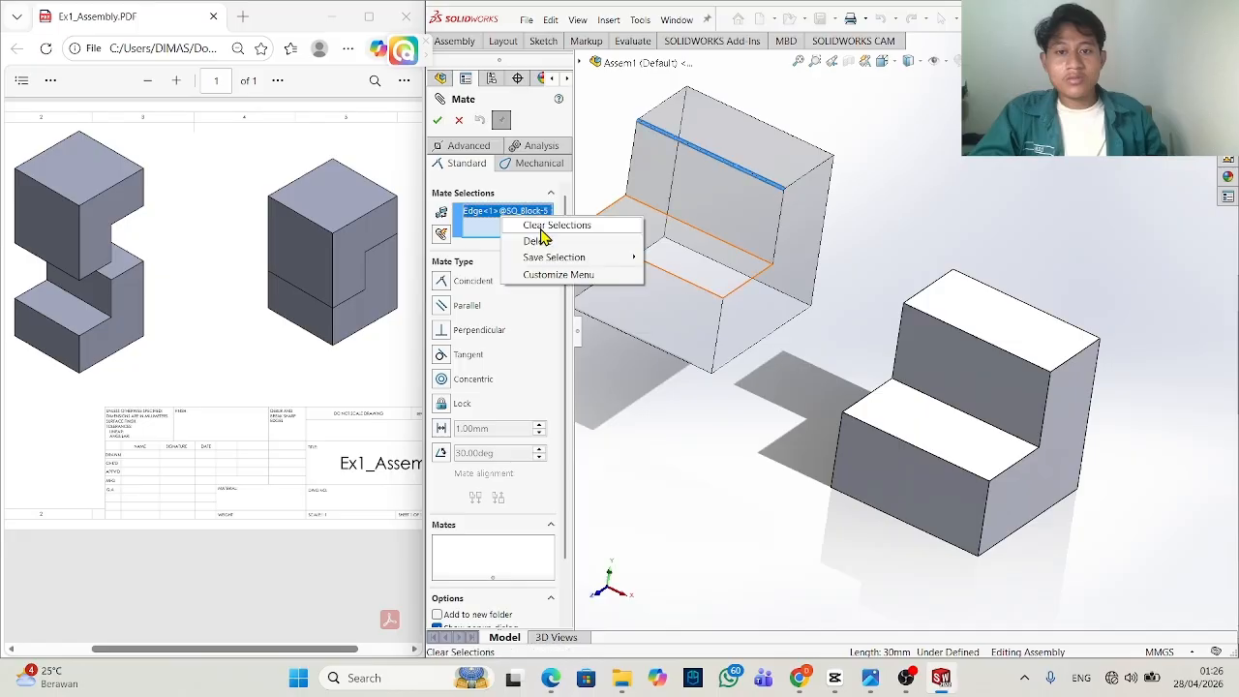
pyautogui.click(586, 227)
pyautogui.click(675, 282)
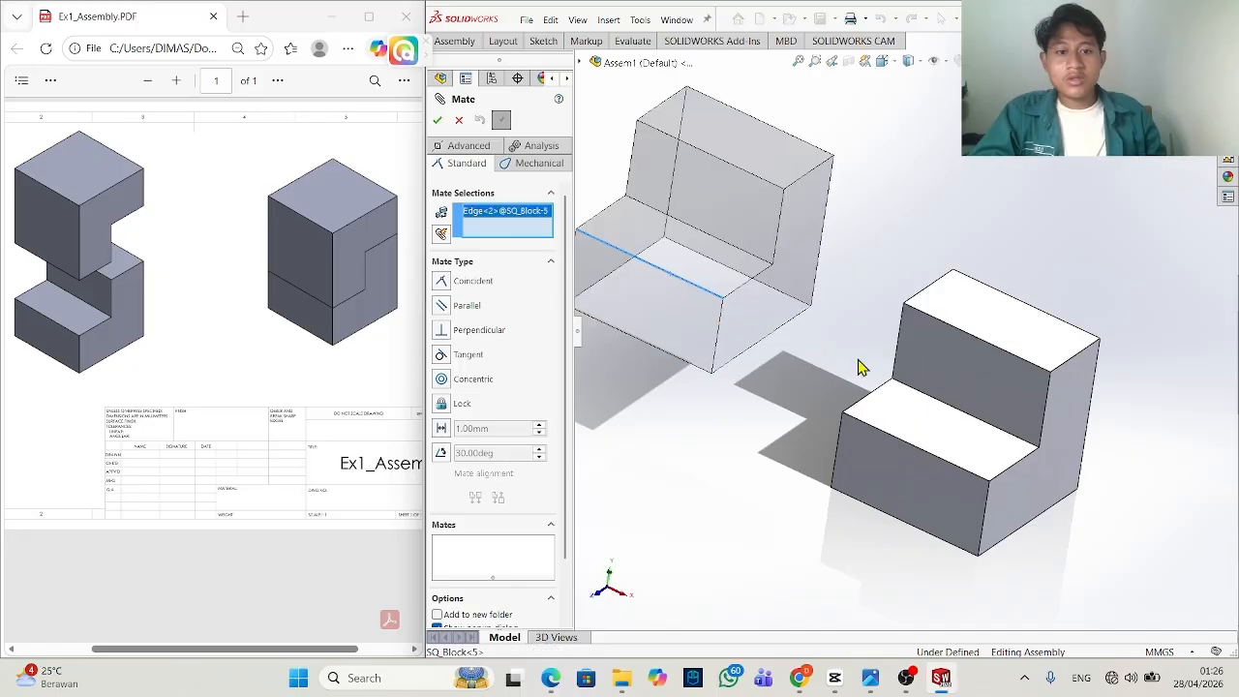
pyautogui.click(961, 339)
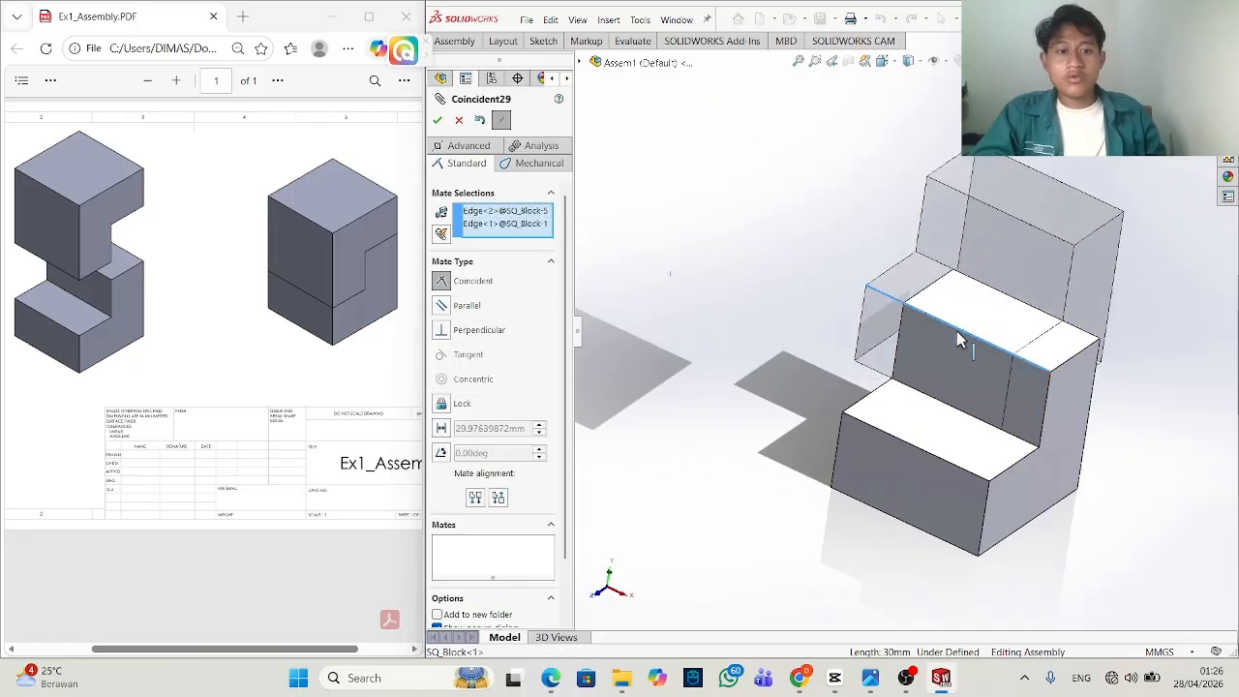
pyautogui.click(498, 496)
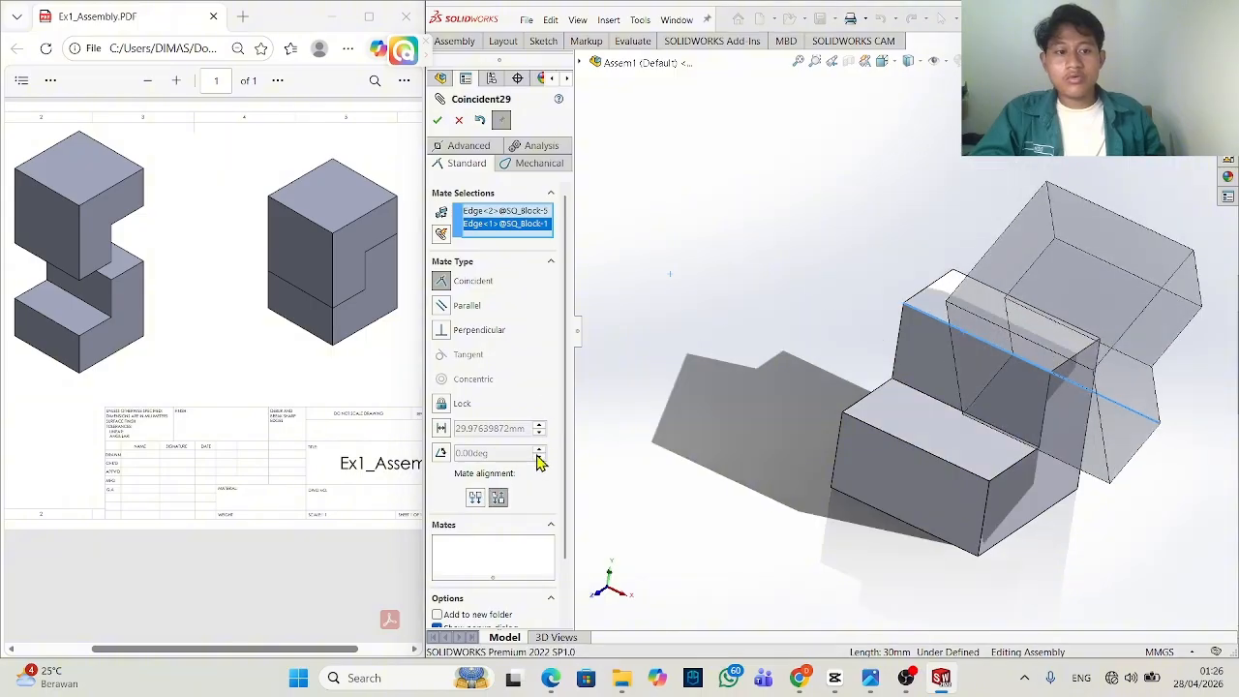
pyautogui.rightClick(1134, 165)
pyautogui.moveTo(1029, 385); pyautogui.dragTo(878, 275)
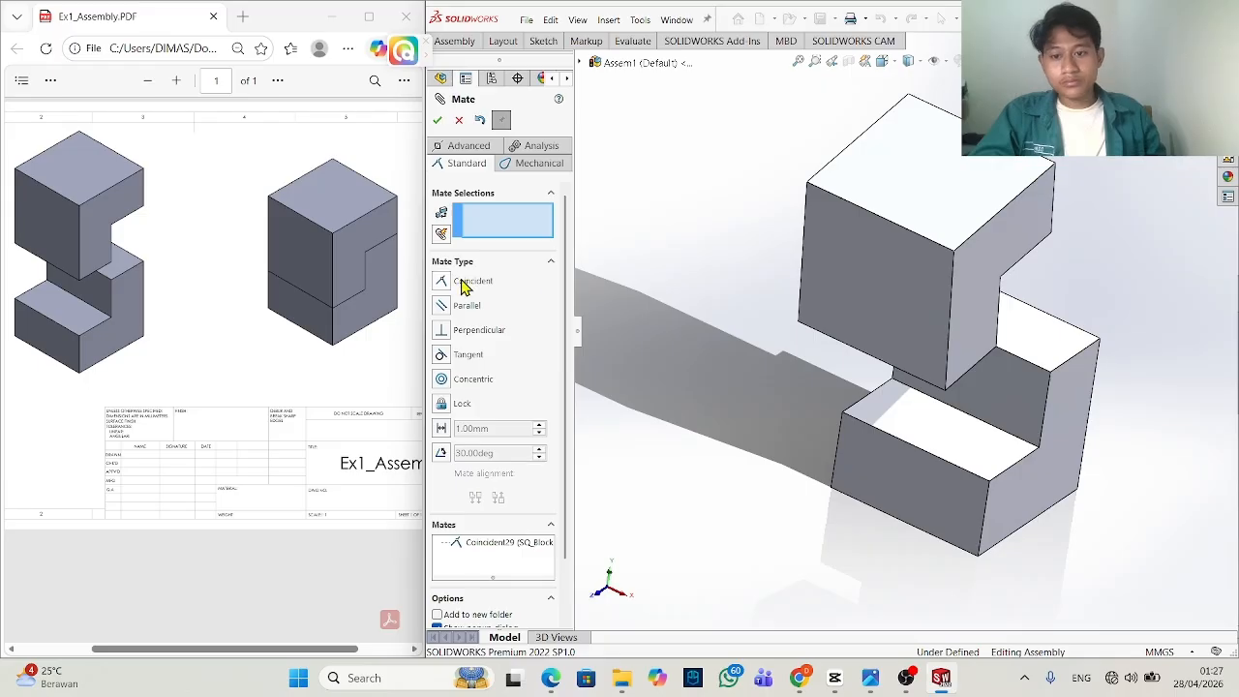
# Delete the coincident mate between the two block edges.
pyautogui.rightClick(503, 540)
pyautogui.click(523, 554)
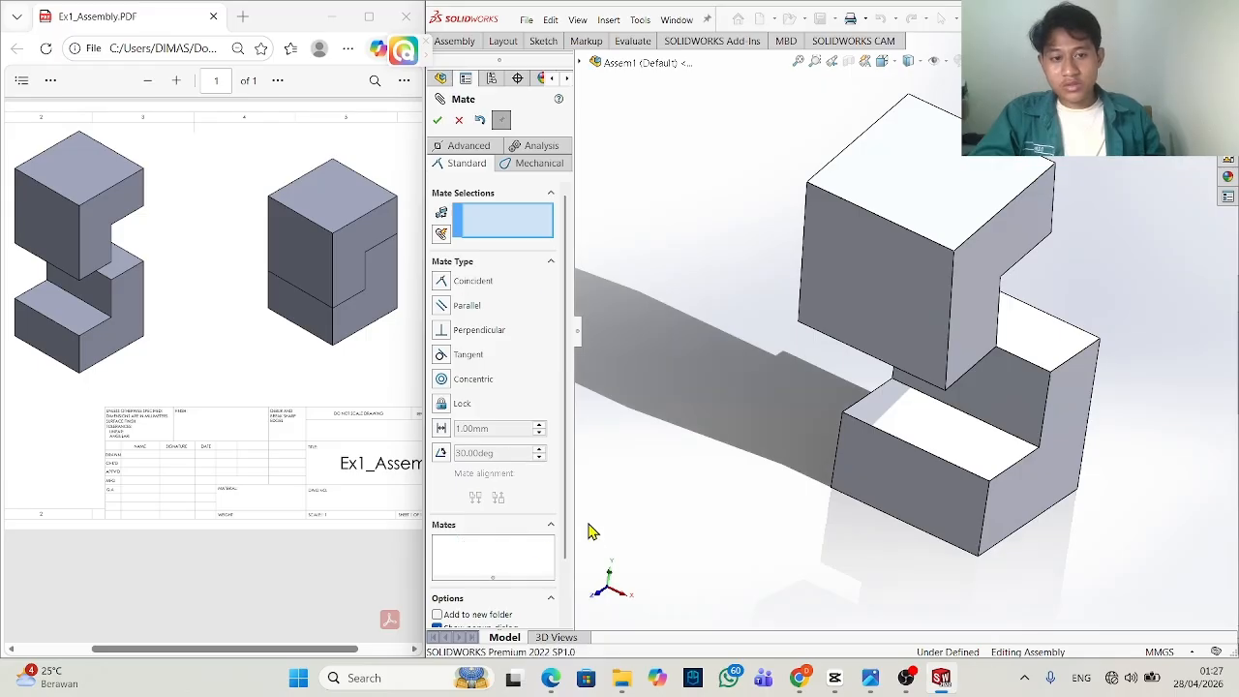
# Add a parallel mate between the upturned block's large front face and the fixed block's lower front face.
pyautogui.click(865, 309)
pyautogui.moveTo(857, 378); pyautogui.dragTo(880, 409, button='middle')
pyautogui.click(884, 451)
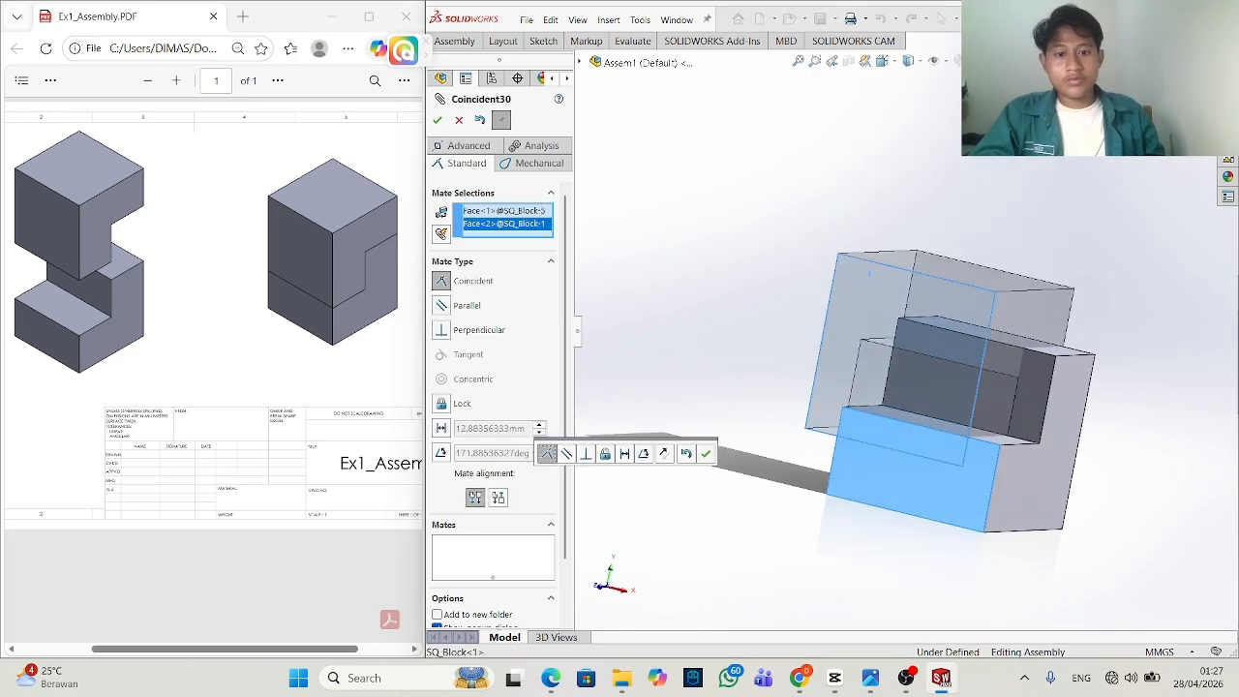
pyautogui.click(566, 455)
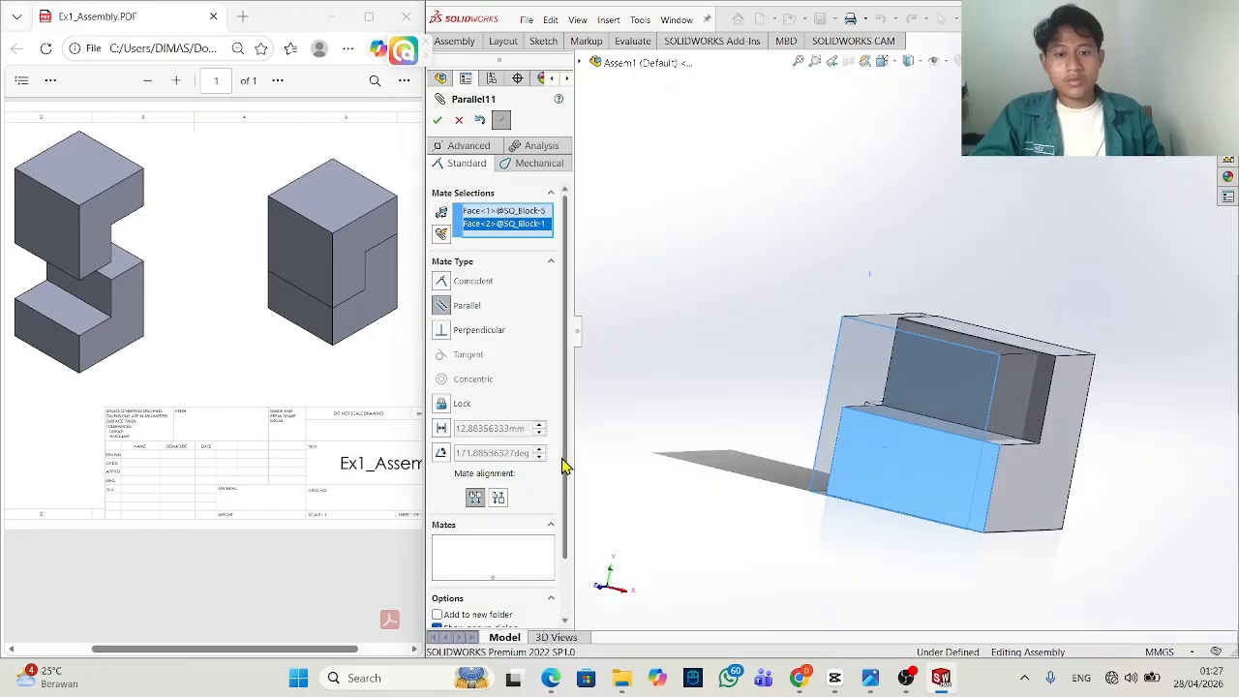
pyautogui.click(1192, 78)
# Move the upturned block clear of the fixed block and add a coincident mate between their matching stepped side faces.
pyautogui.moveTo(925, 385); pyautogui.dragTo(755, 261)
pyautogui.click(862, 346)
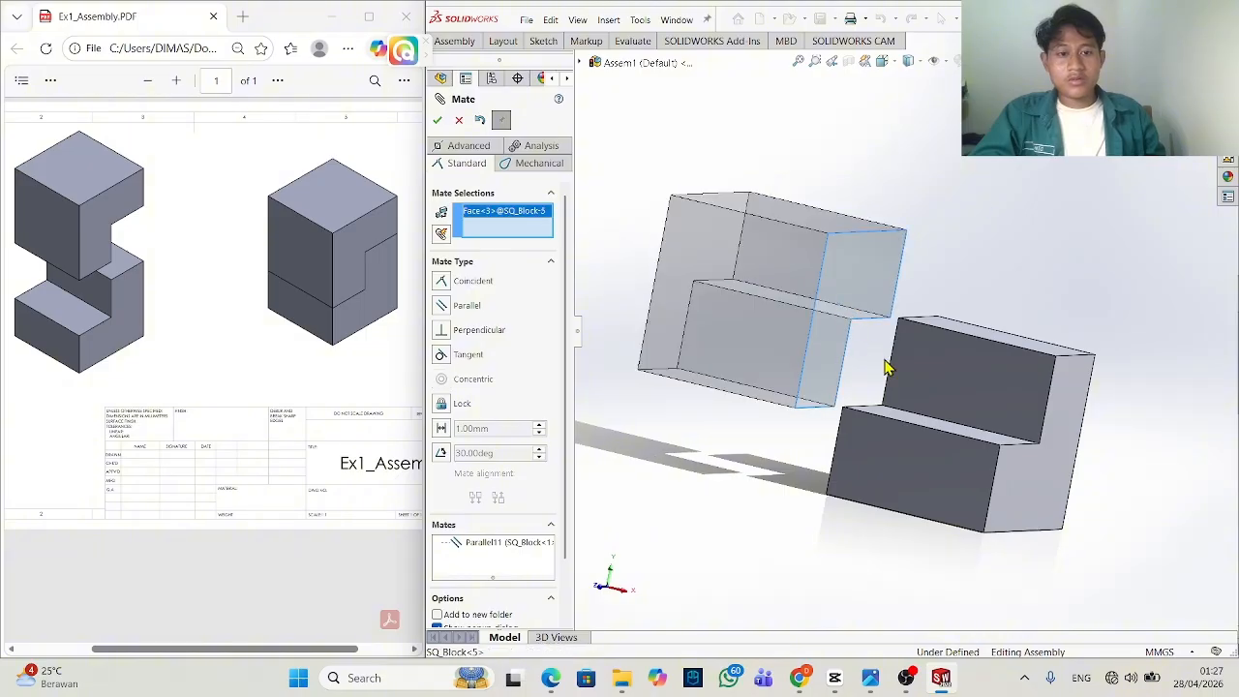
pyautogui.click(1034, 469)
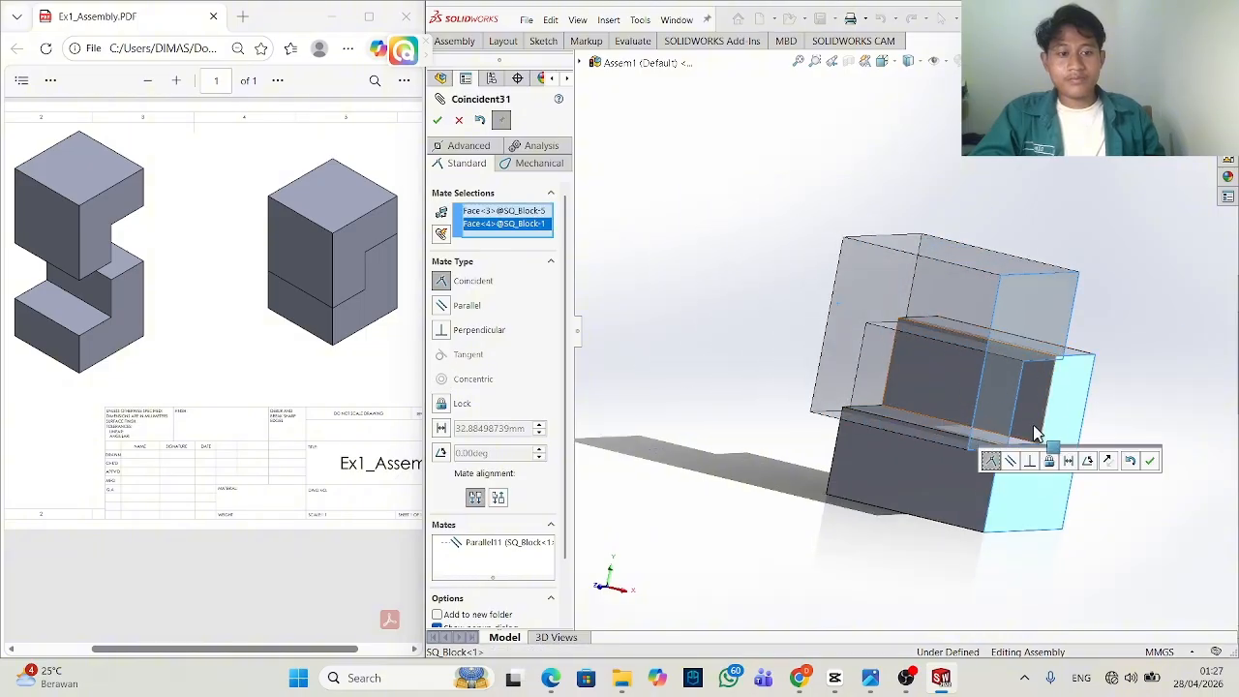
pyautogui.click(1011, 461)
pyautogui.click(991, 462)
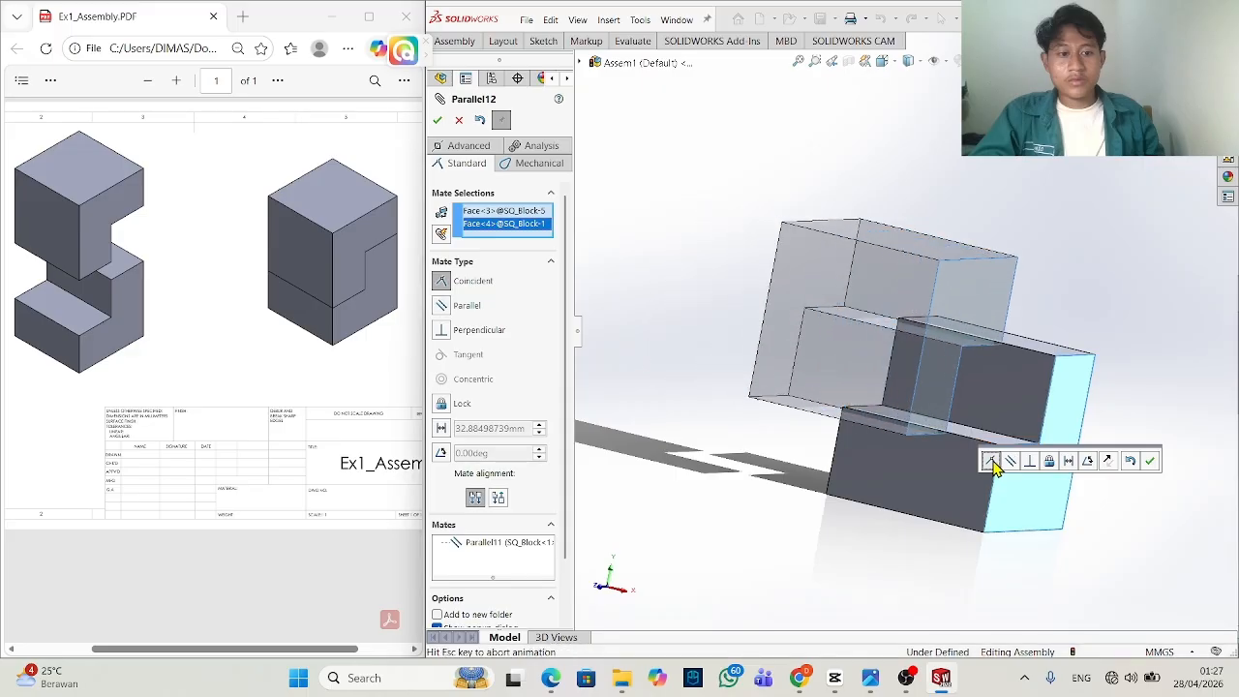
pyautogui.press('Return')
# Add a coincident mate between the movable block's downward-facing surface and the fixed block's step ledge.
pyautogui.moveTo(946, 398); pyautogui.dragTo(961, 489, button='middle')
pyautogui.click(954, 279)
pyautogui.click(952, 414)
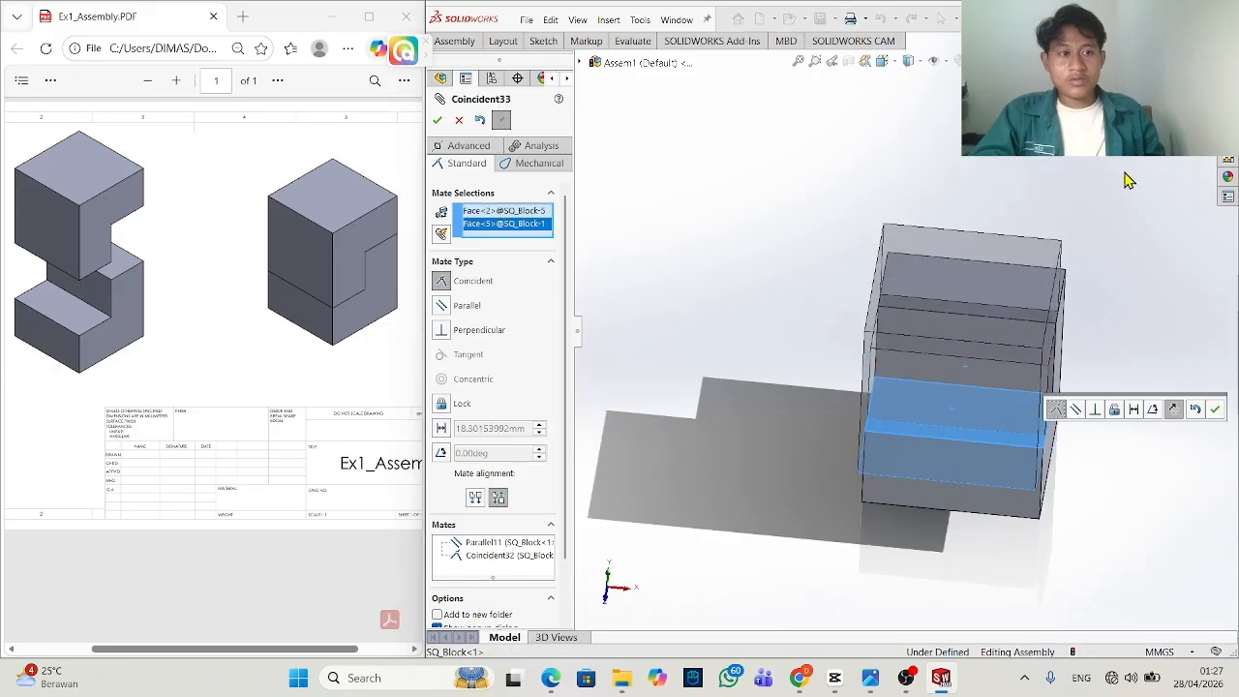
pyautogui.press('Return')
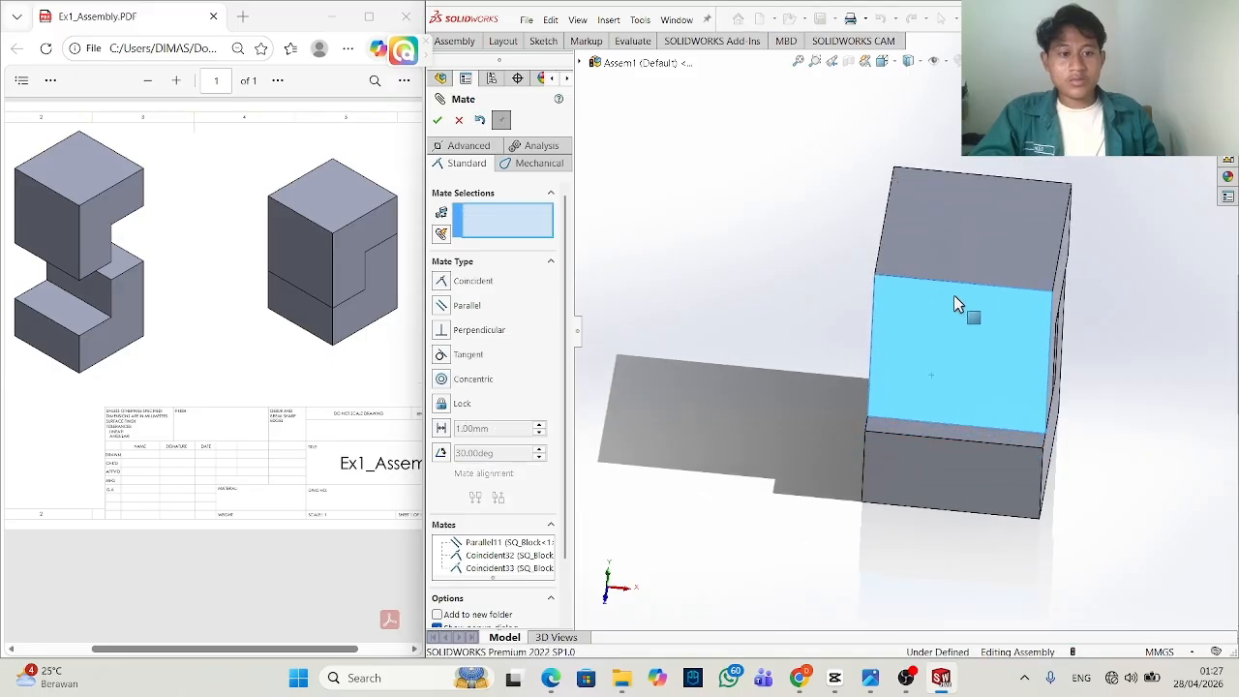
# Add a coincident mate between the two blocks' front faces and compare the closed block with the drawing.
pyautogui.click(931, 337)
pyautogui.click(954, 488)
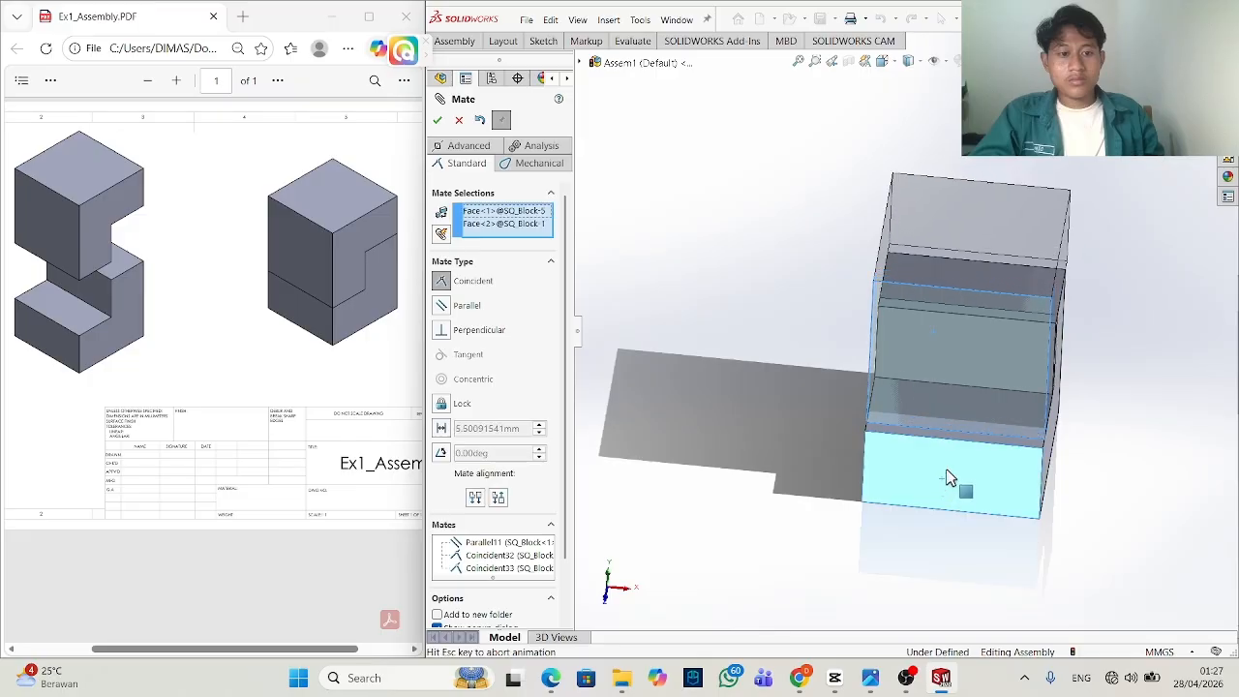
pyautogui.click(1049, 440)
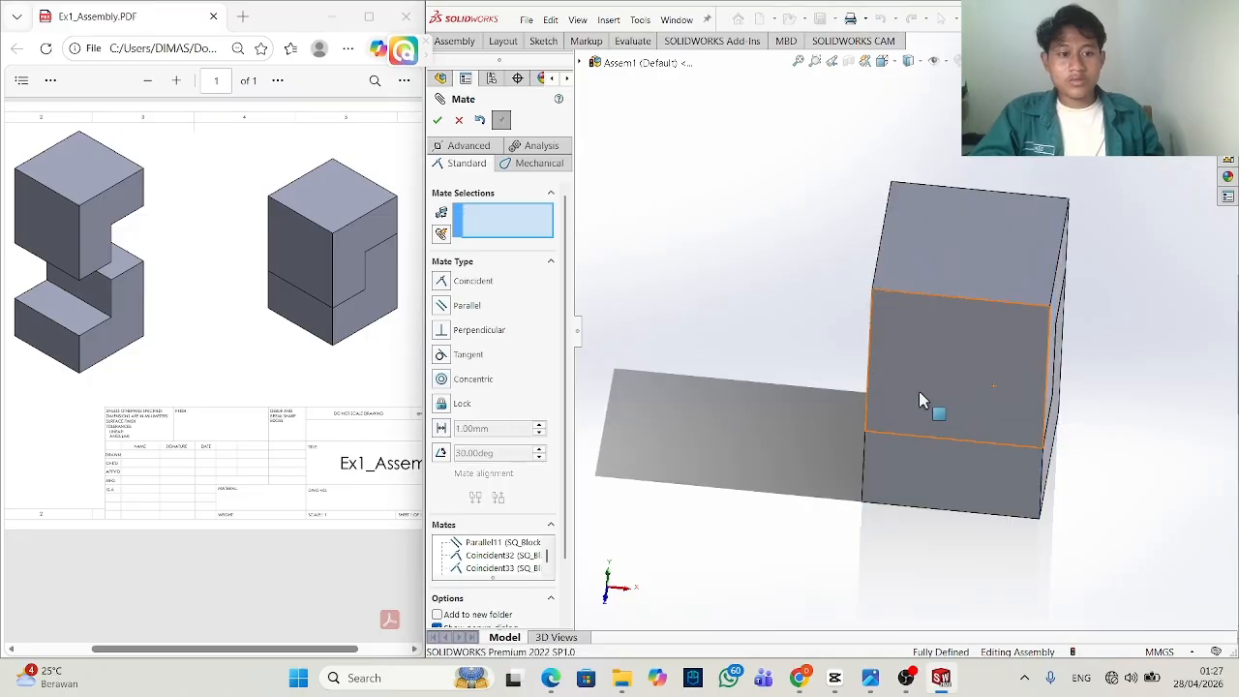
pyautogui.moveTo(923, 474); pyautogui.dragTo(858, 418, button='middle')
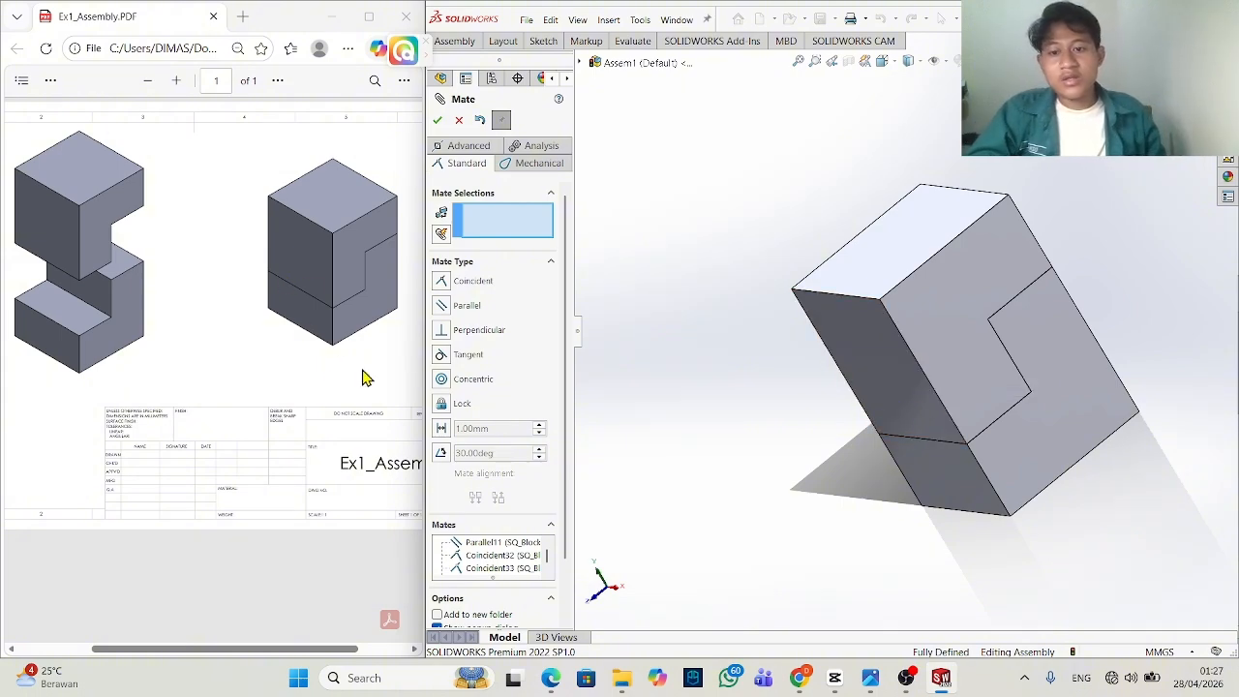
# Delete the redundant parallel mate between the two blocks' front faces.
pyautogui.rightClick(475, 550)
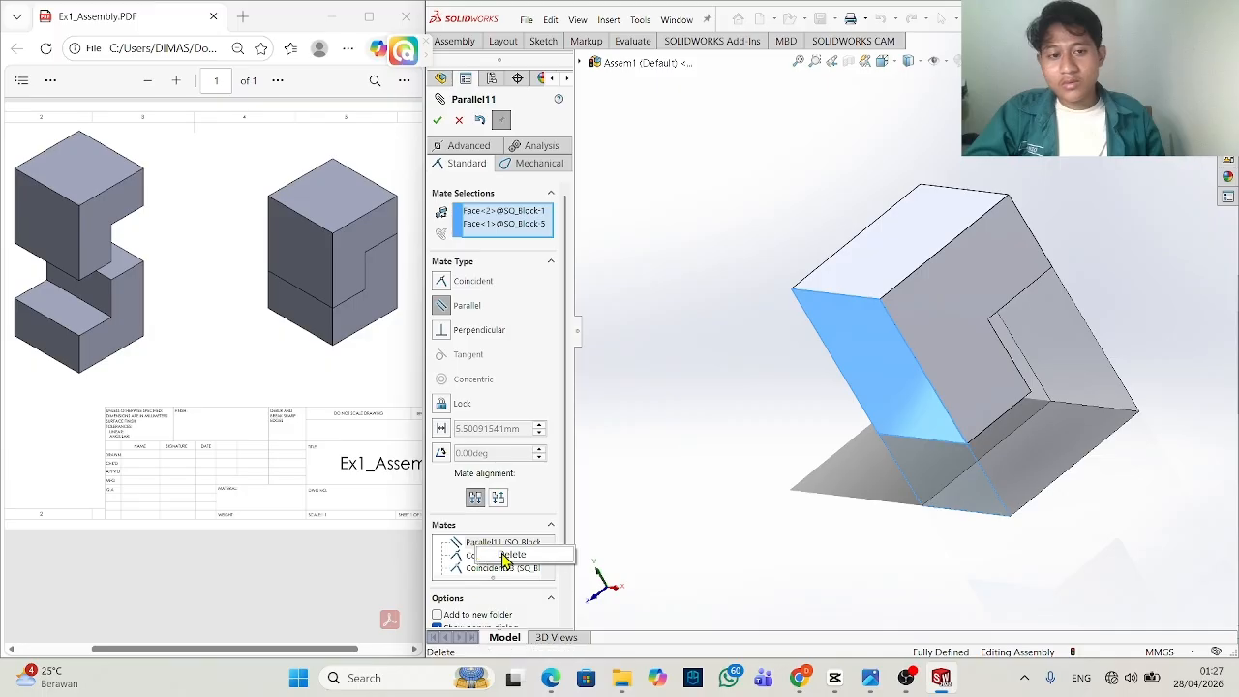
pyautogui.click(500, 553)
pyautogui.scroll(-3, 463, 542)
pyautogui.scroll(3, 472, 484)
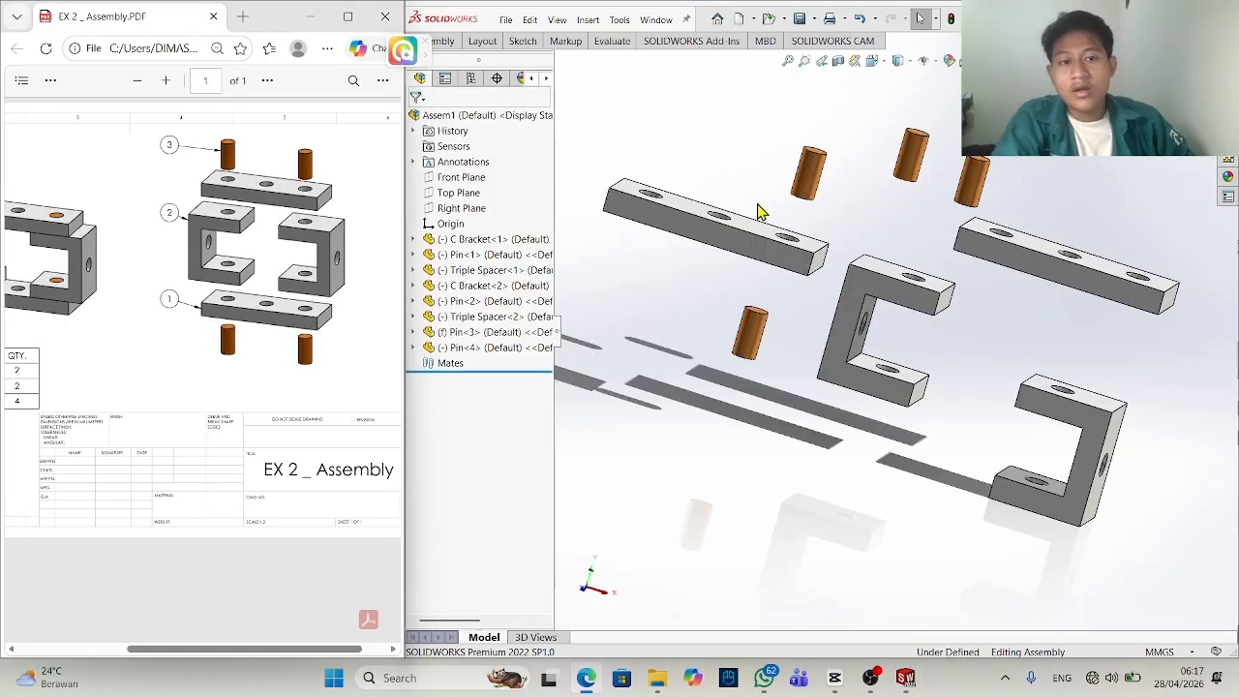
# Examine the unassembled EX 2 parts and identify the fixed pin in the model.
pyautogui.moveTo(758, 204); pyautogui.dragTo(732, 241, button='middle')
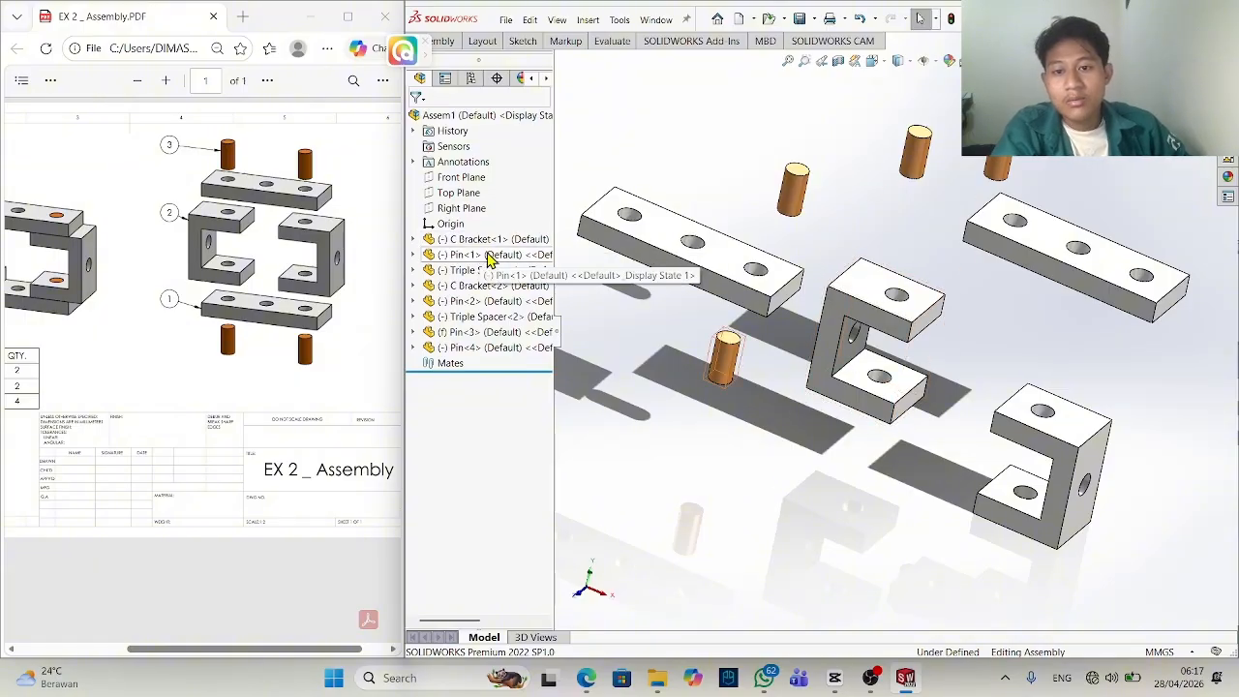
pyautogui.click(493, 332)
pyautogui.click(813, 207)
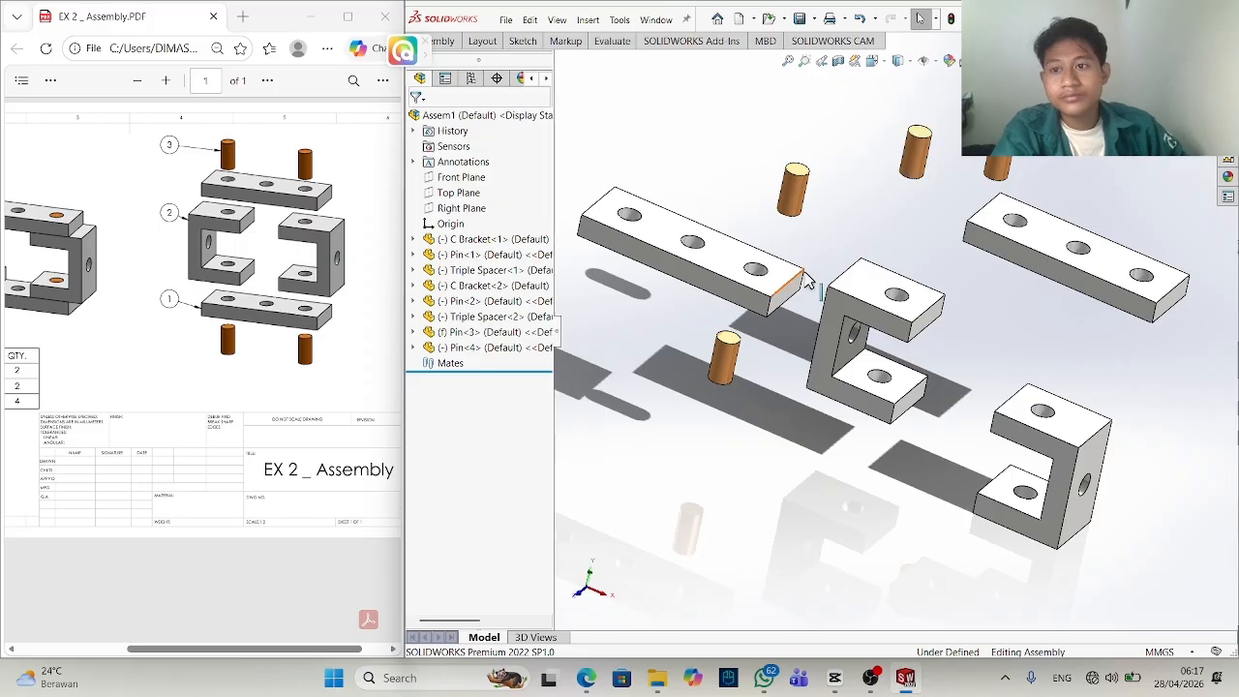
pyautogui.rightClick(775, 147)
# Reposition and widen the SOLIDWORKS window so that it starts at the edge of the drawing window.
pyautogui.moveTo(447, 24); pyautogui.dragTo(853, 23)
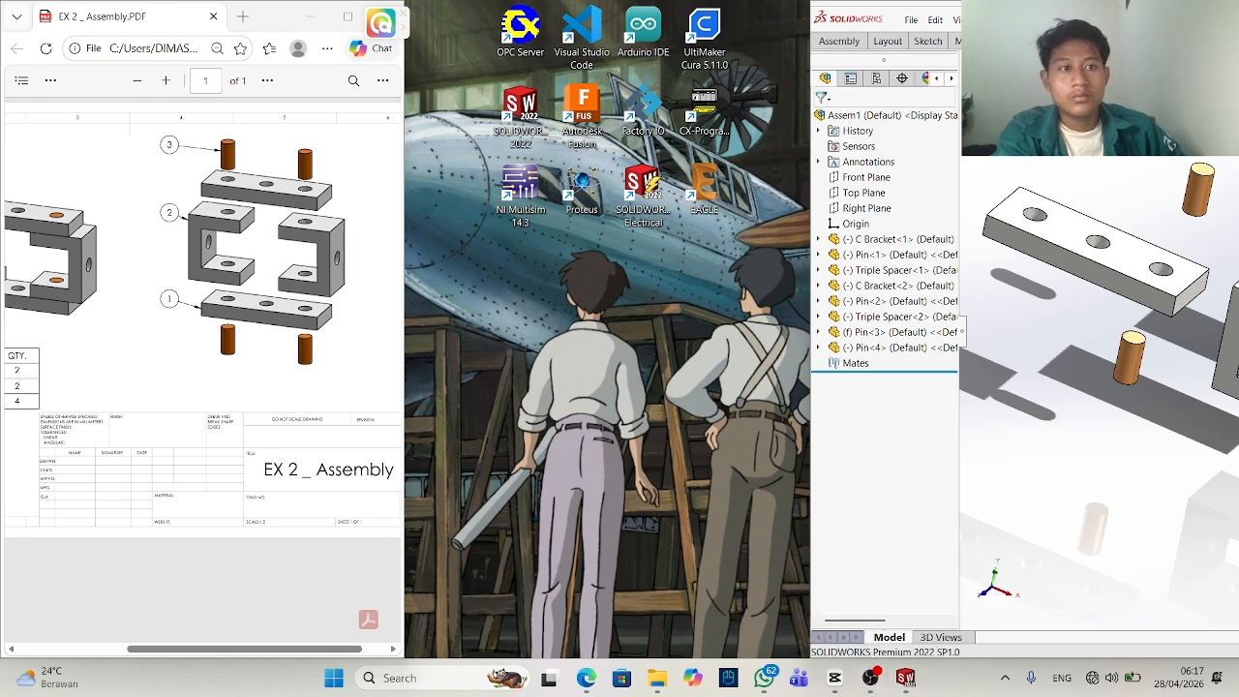
pyautogui.click(962, 19)
pyautogui.moveTo(1026, 20)
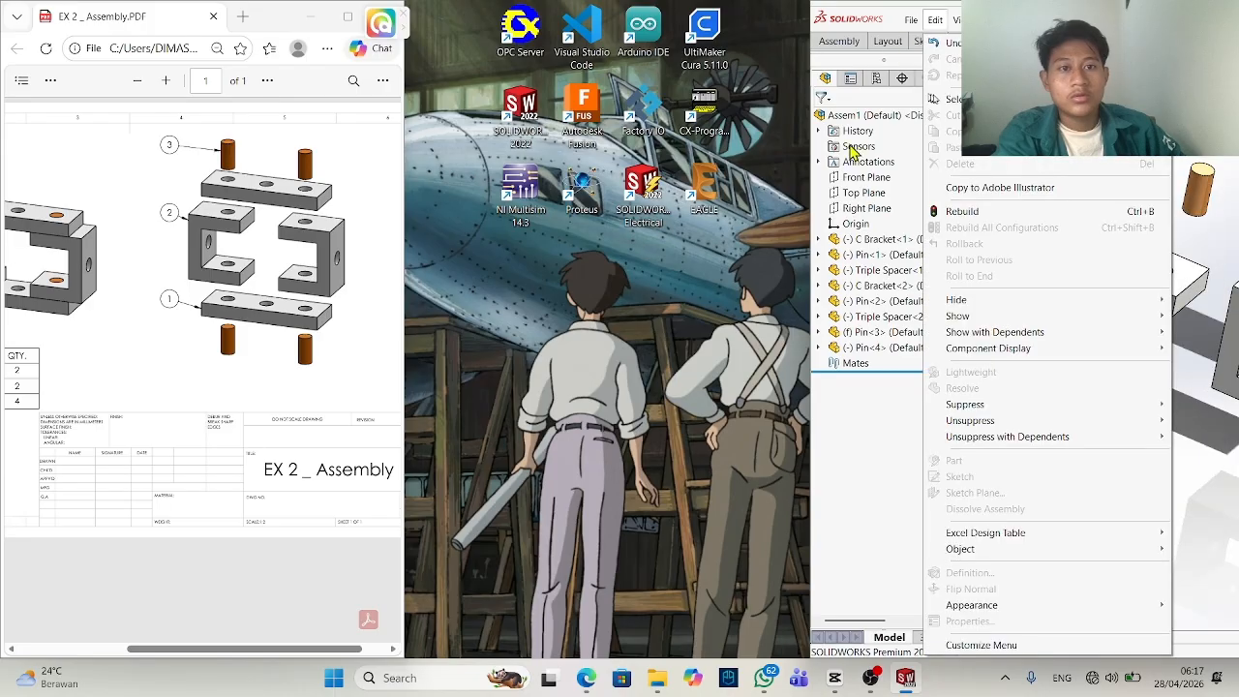
pyautogui.click(802, 237)
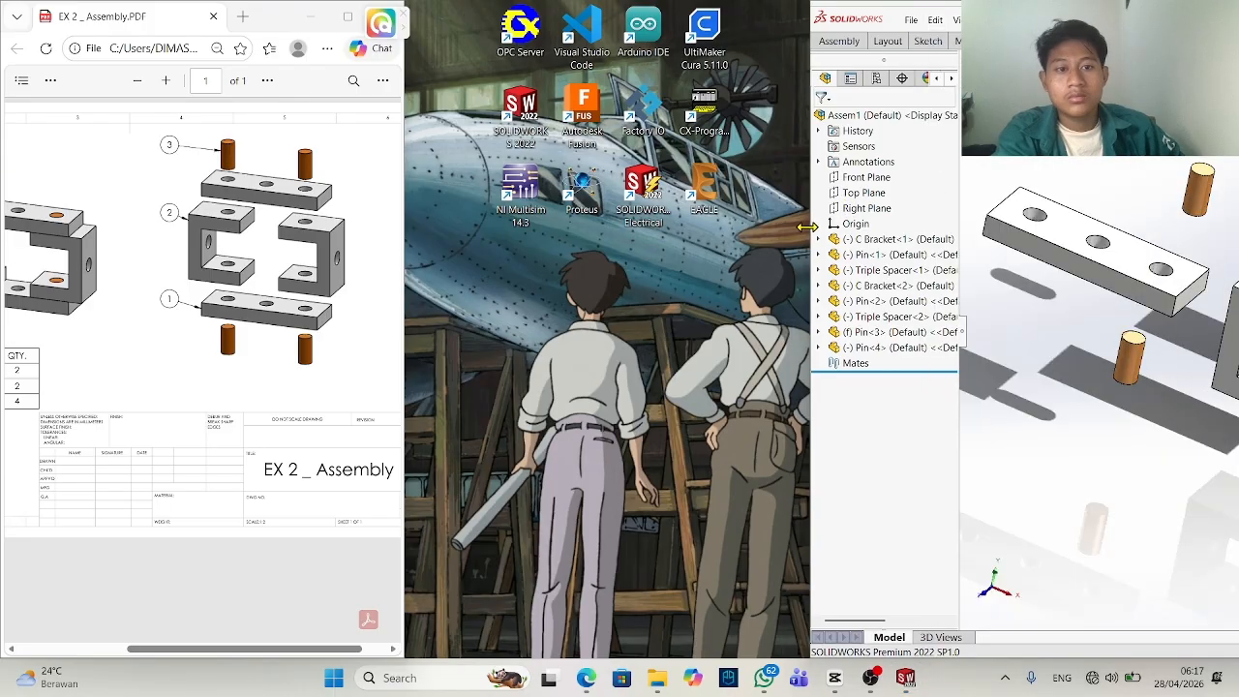
pyautogui.moveTo(805, 239); pyautogui.dragTo(359, 279)
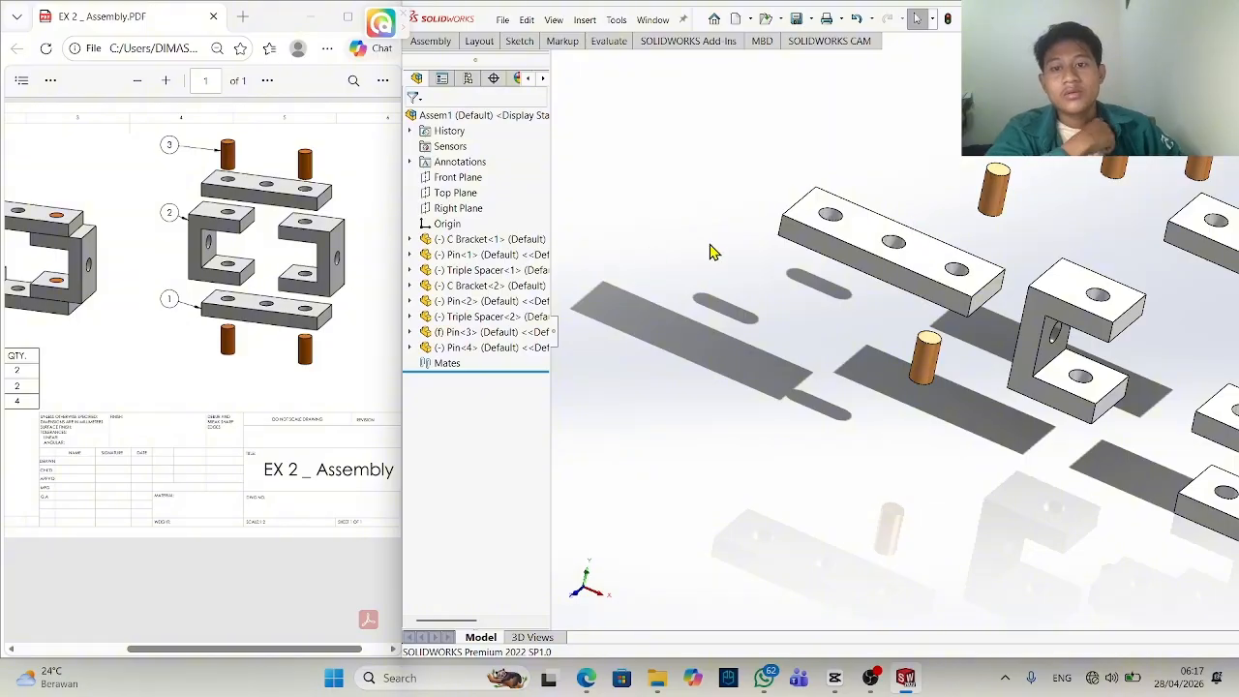
# Add a concentric mate between the fixed pin's axis and the end hole of the nearby Triple Spacer.
pyautogui.scroll(2, 1179, 288)
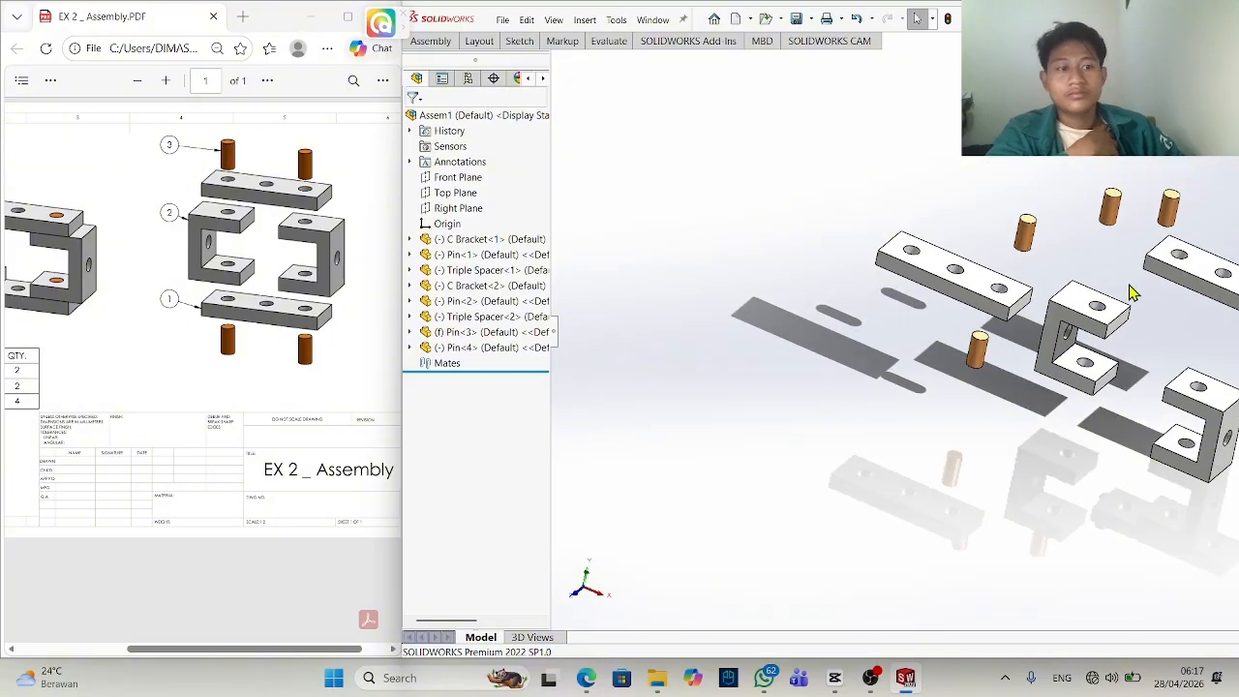
pyautogui.scroll(3, 1133, 290)
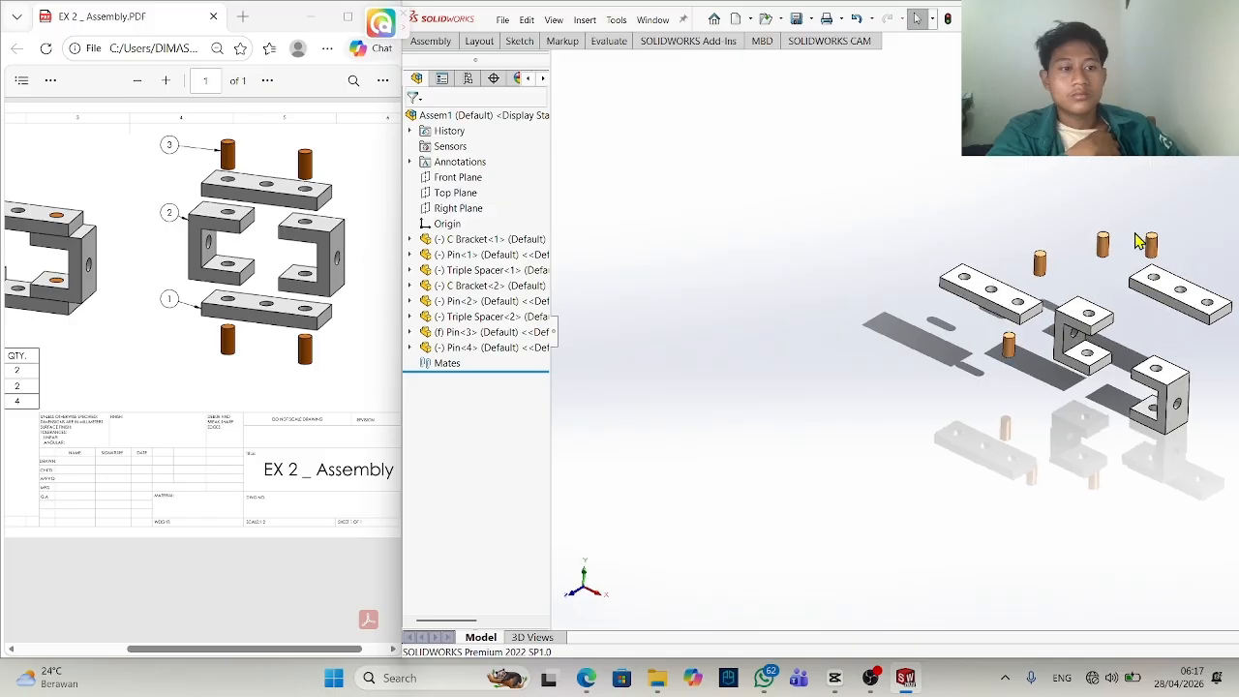
pyautogui.scroll(-5, 900, 353)
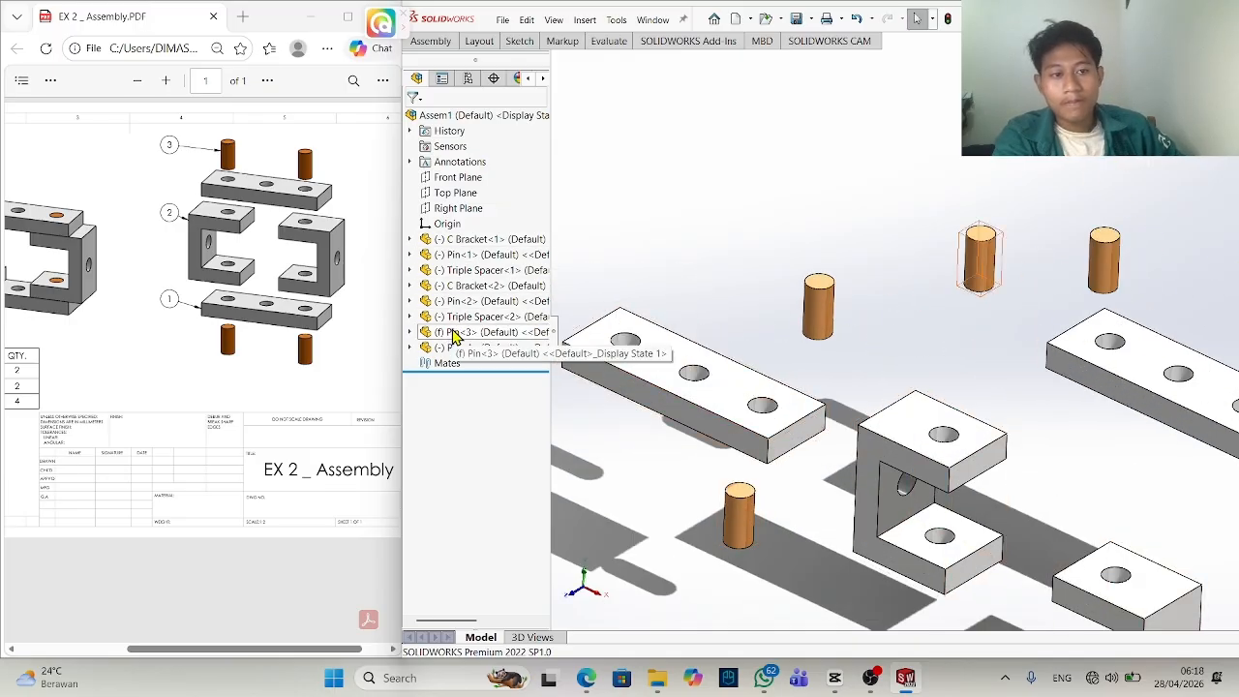
pyautogui.rightClick(984, 248)
pyautogui.click(1014, 215)
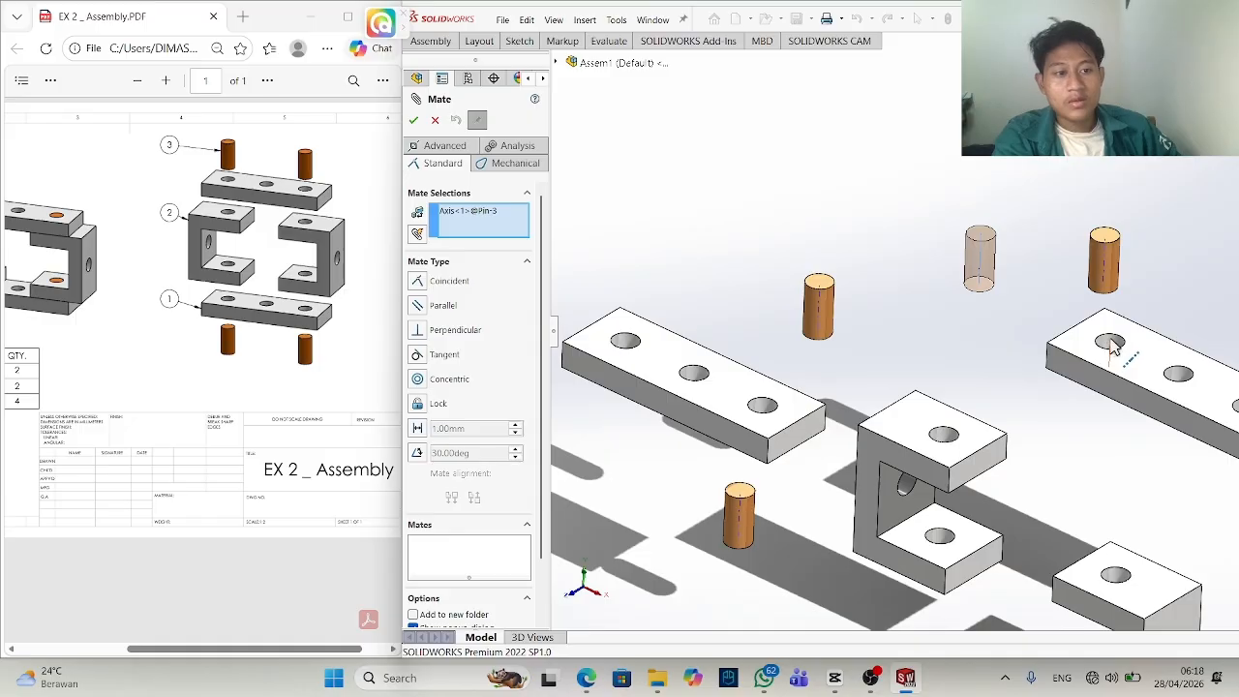
pyautogui.click(1112, 345)
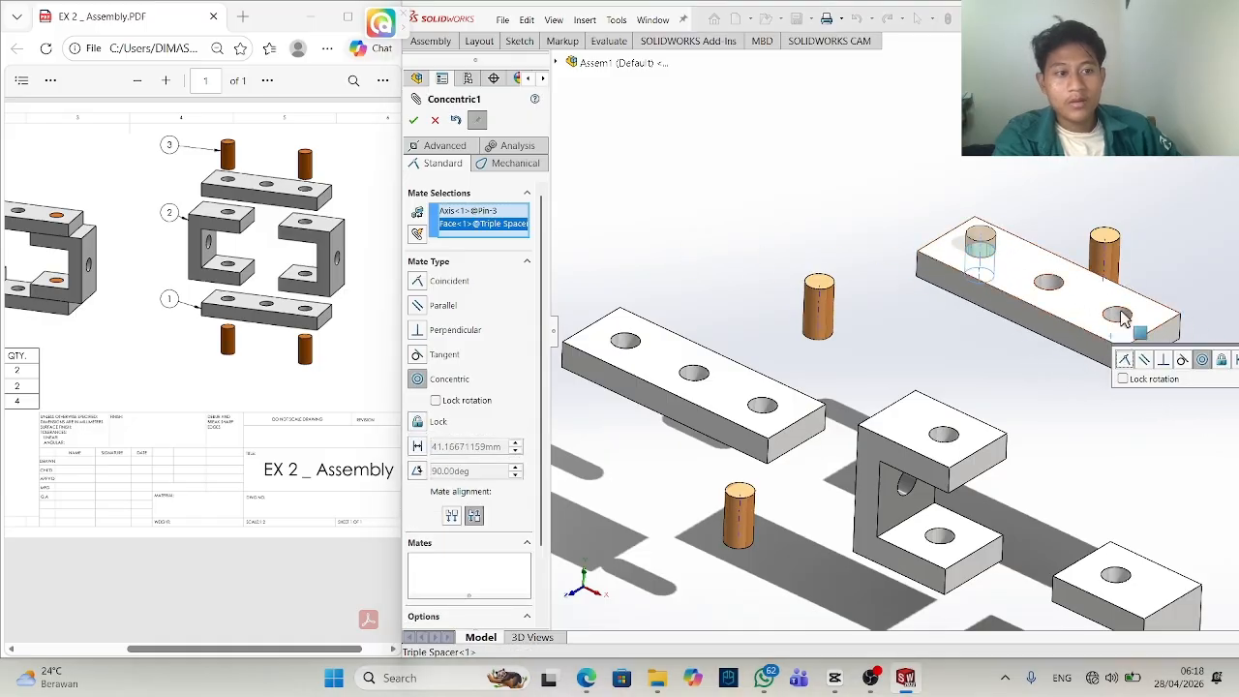
pyautogui.rightClick(883, 239)
pyautogui.click(927, 303)
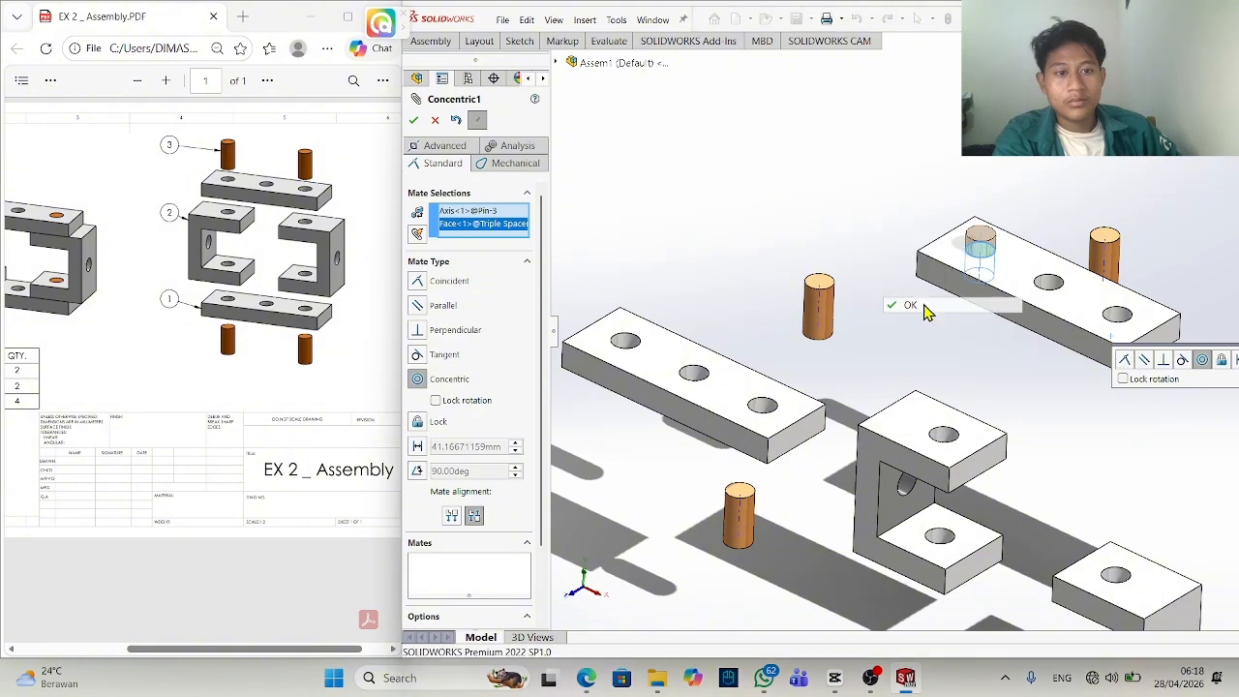
pyautogui.click(980, 248)
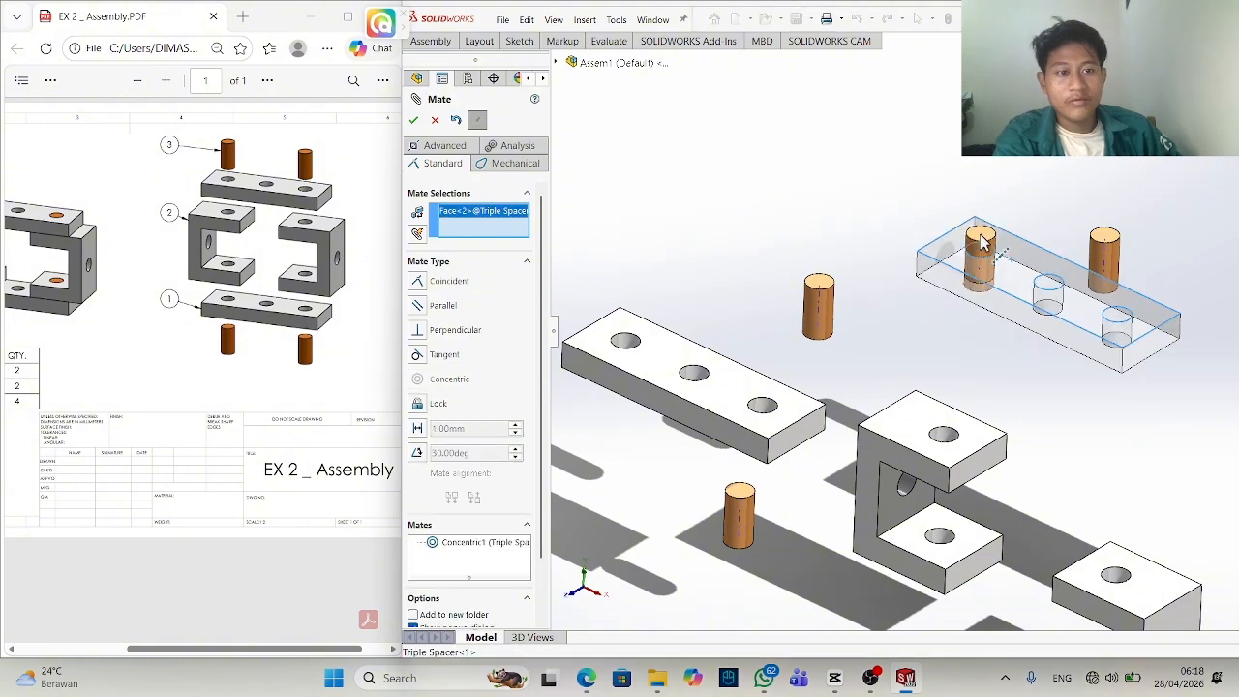
pyautogui.click(980, 242)
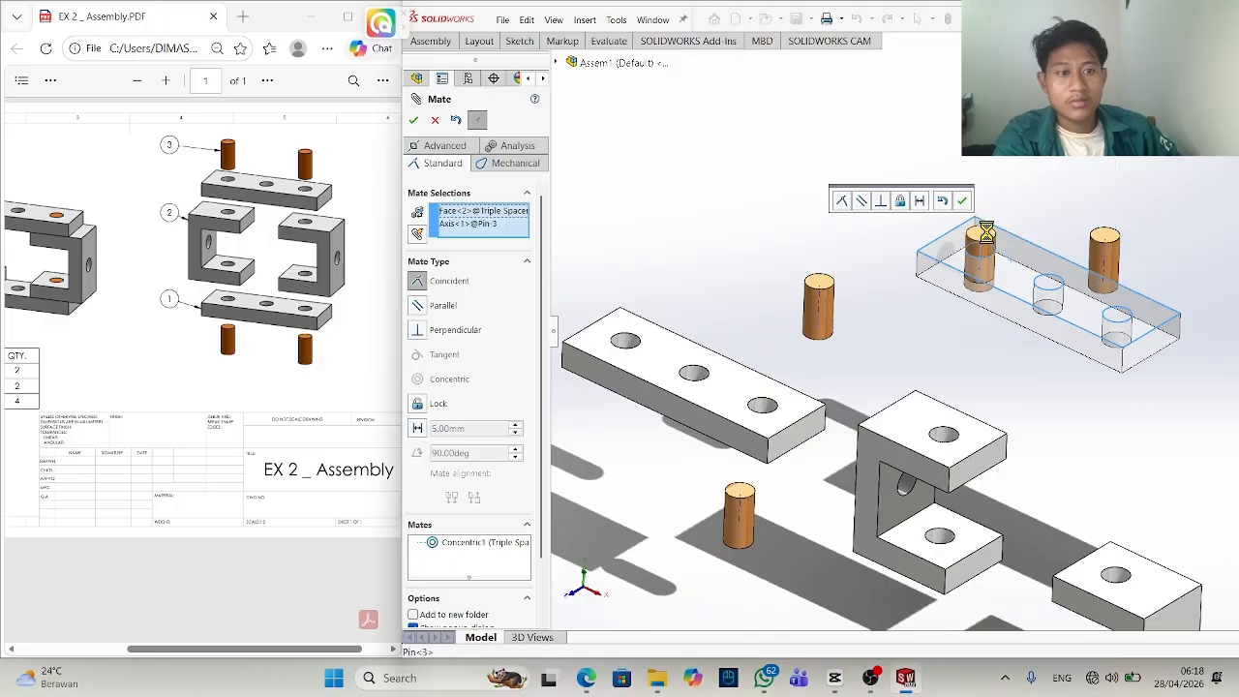
pyautogui.scroll(-3, 959, 262)
pyautogui.rightClick(501, 228)
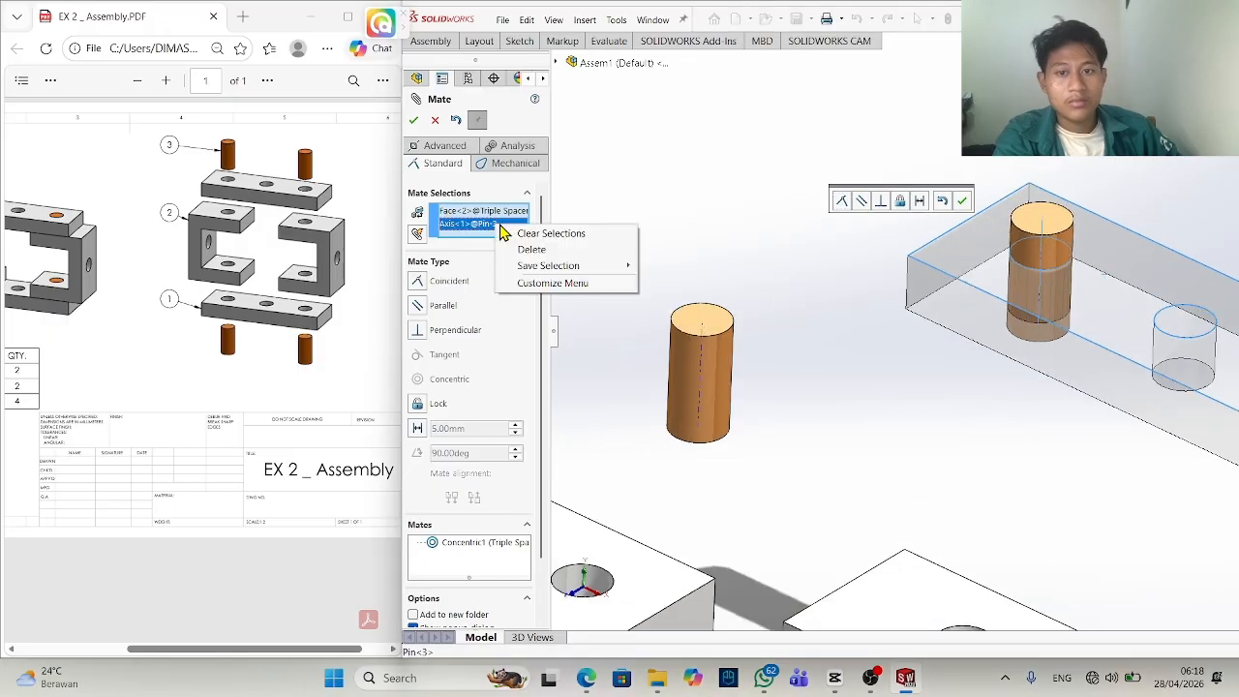
pyautogui.click(542, 234)
# Add a coincident mate between the fixed pin's top face and the Triple Spacer's top face.
pyautogui.click(1031, 227)
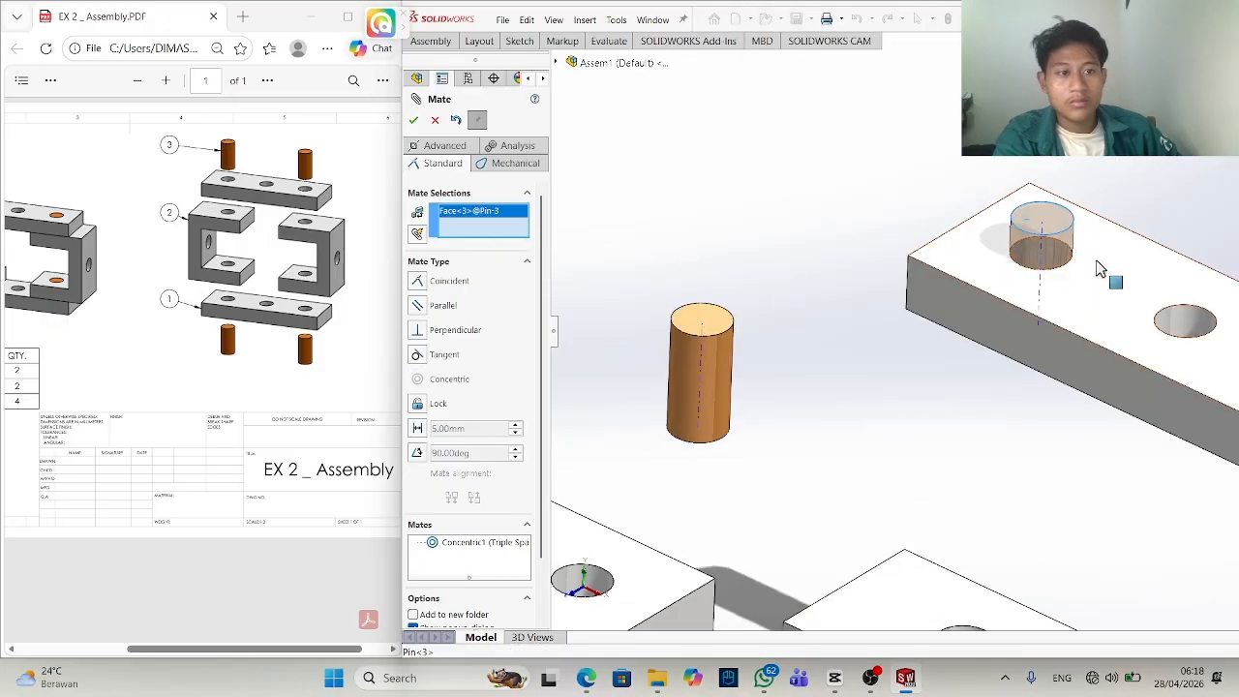
pyautogui.click(1118, 276)
pyautogui.scroll(3, 1152, 297)
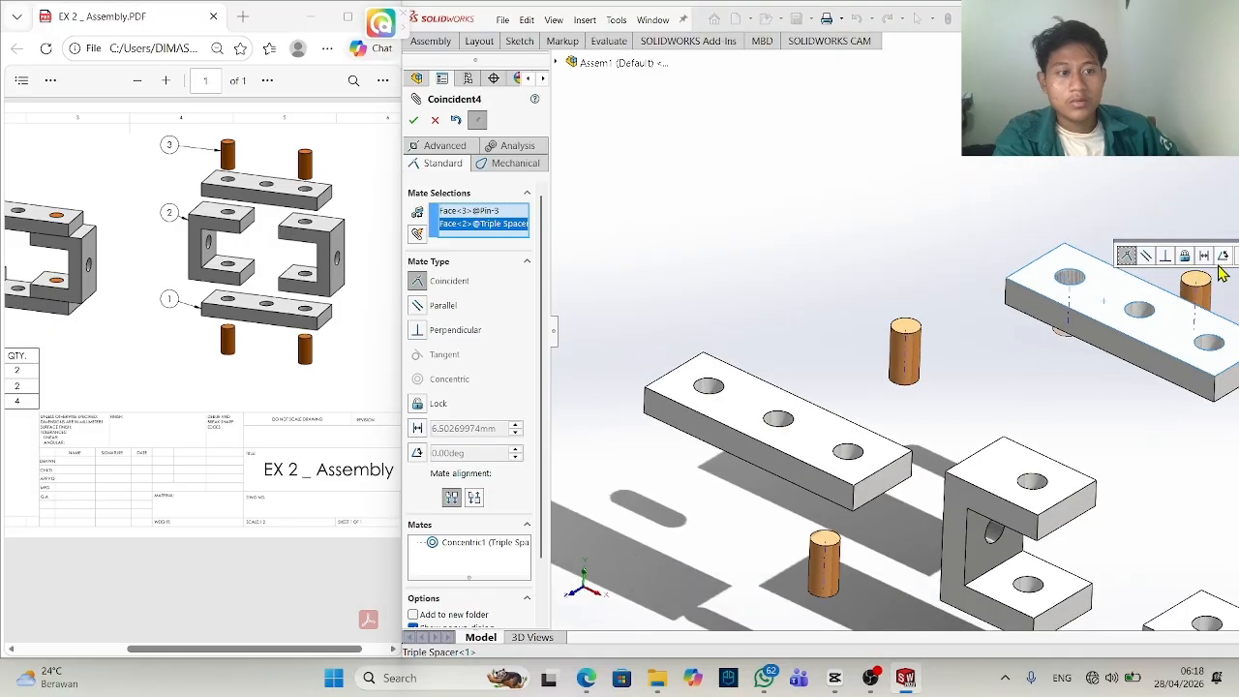
pyautogui.rightClick(1061, 278)
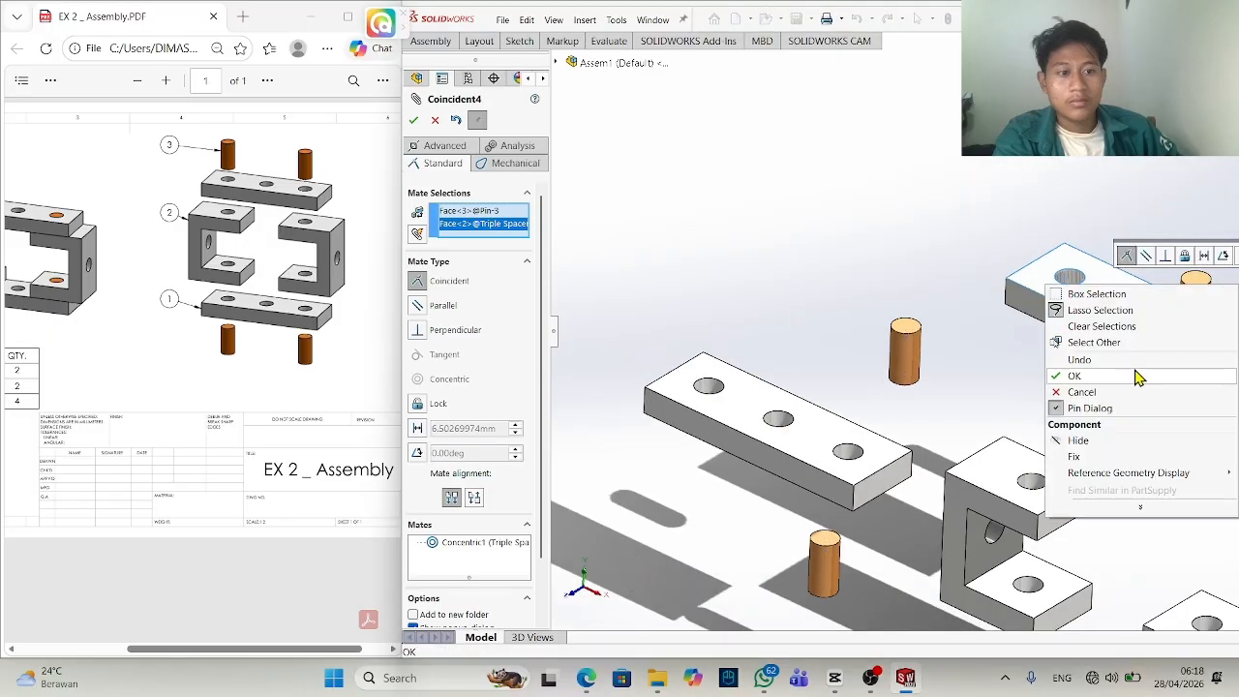
pyautogui.click(1081, 374)
# Add a concentric mate between the first C Bracket's upper arm hole and the fixed pin's cylindrical face.
pyautogui.scroll(2, 1084, 392)
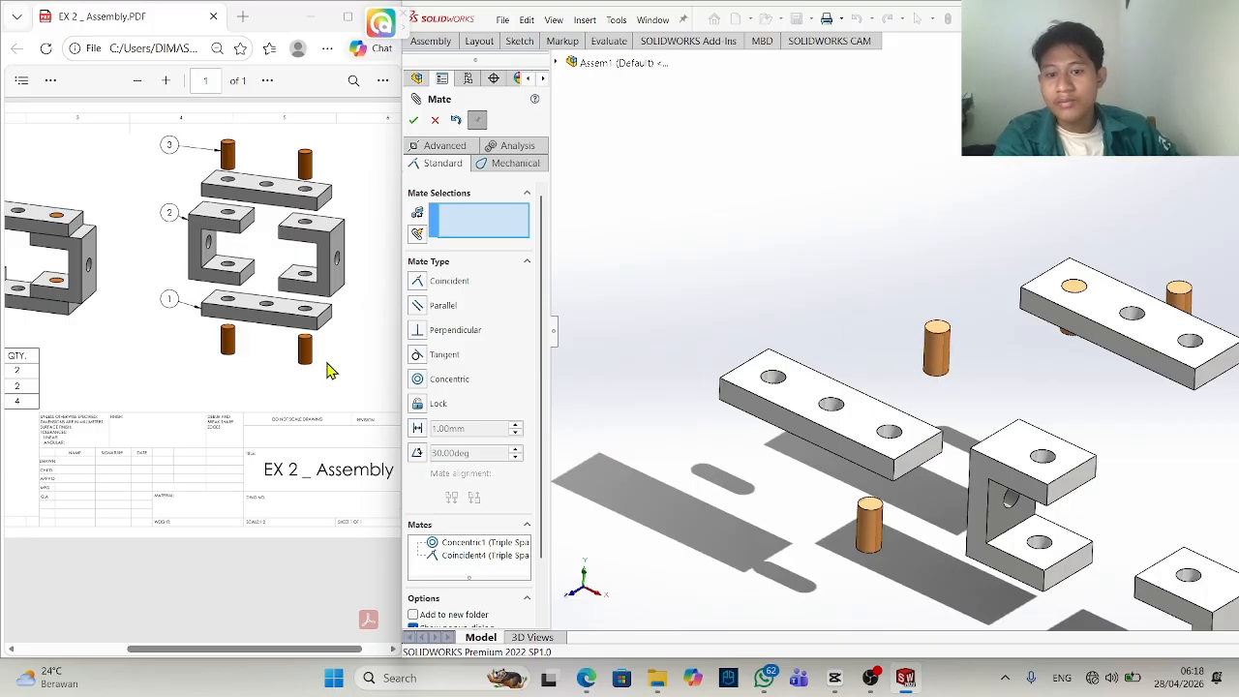
pyautogui.scroll(2, 1032, 463)
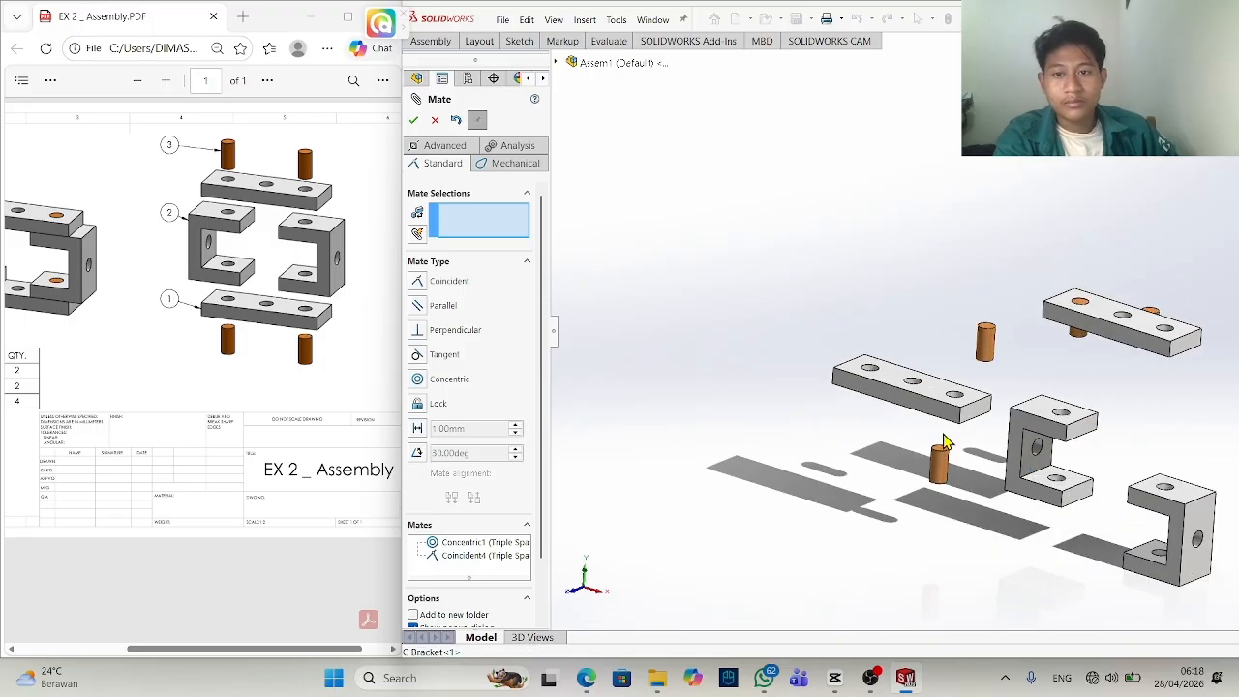
pyautogui.scroll(-5, 1051, 418)
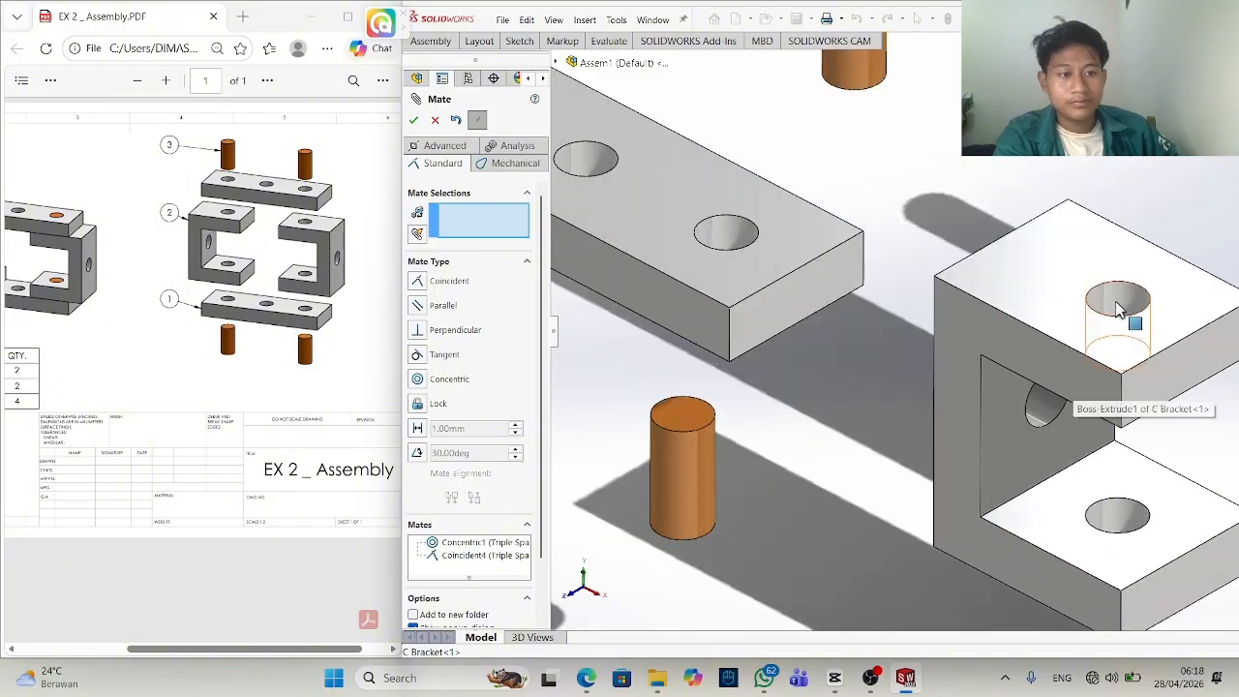
pyautogui.click(1118, 308)
pyautogui.scroll(5, 1118, 308)
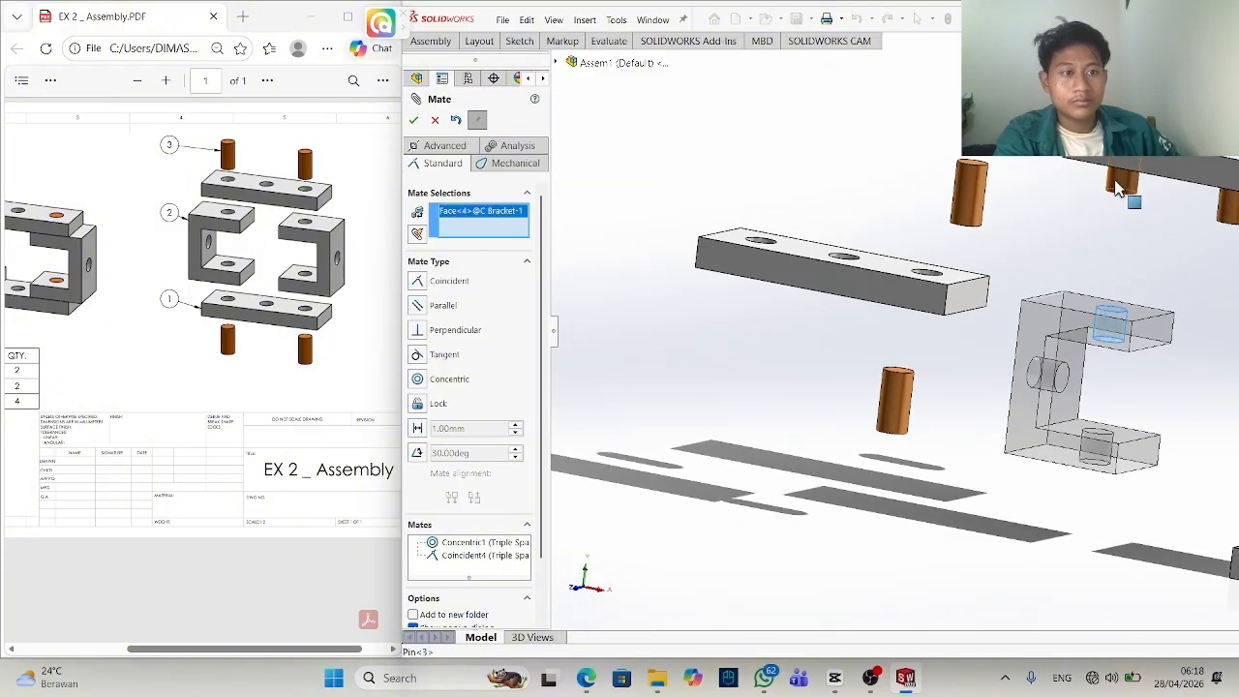
pyautogui.click(1118, 189)
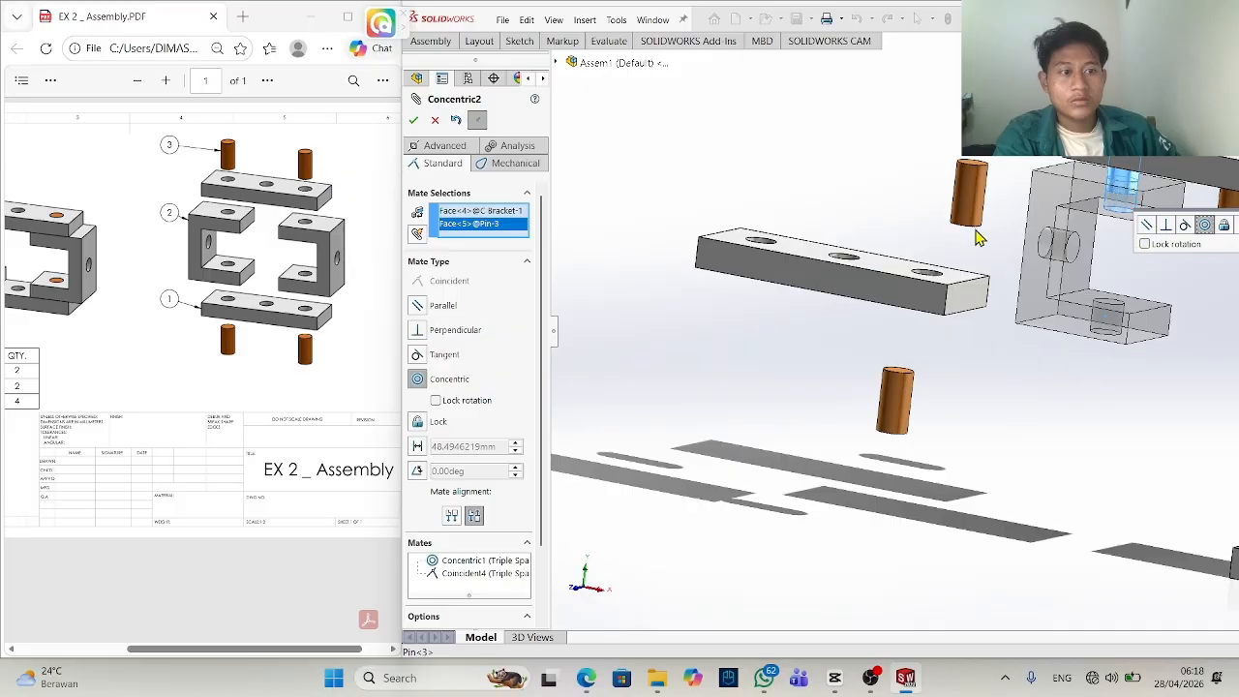
pyautogui.rightClick(948, 198)
pyautogui.click(1012, 273)
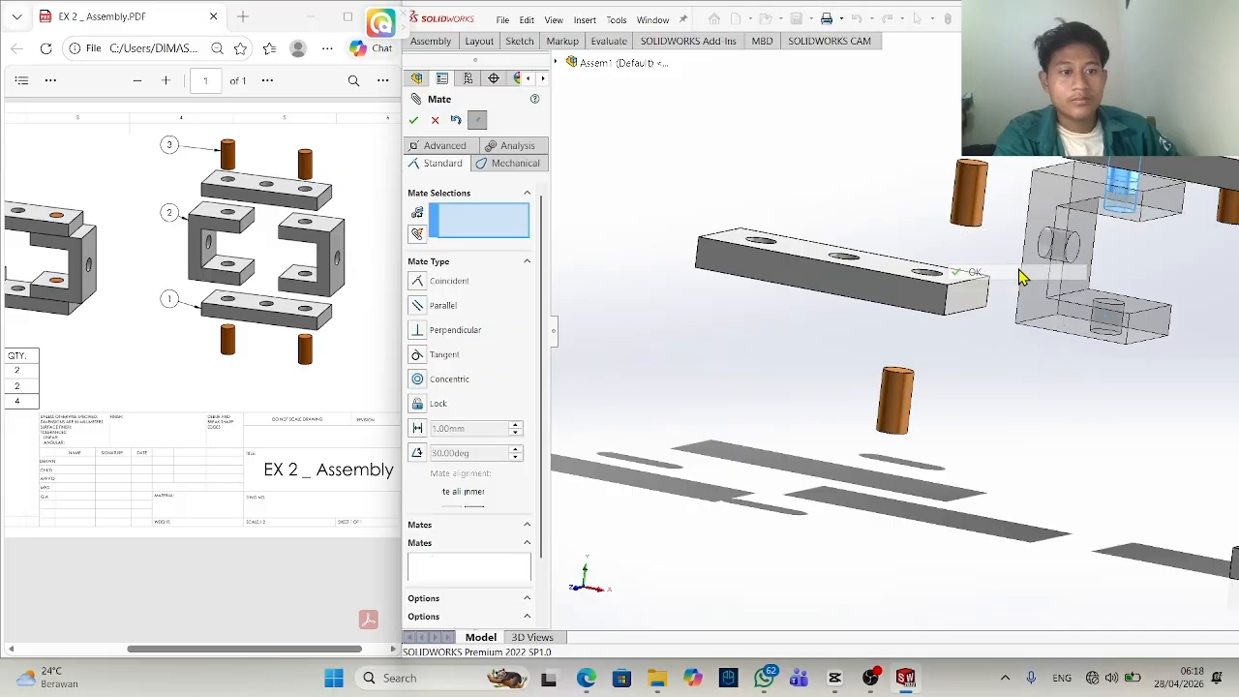
pyautogui.scroll(-10, 1021, 277)
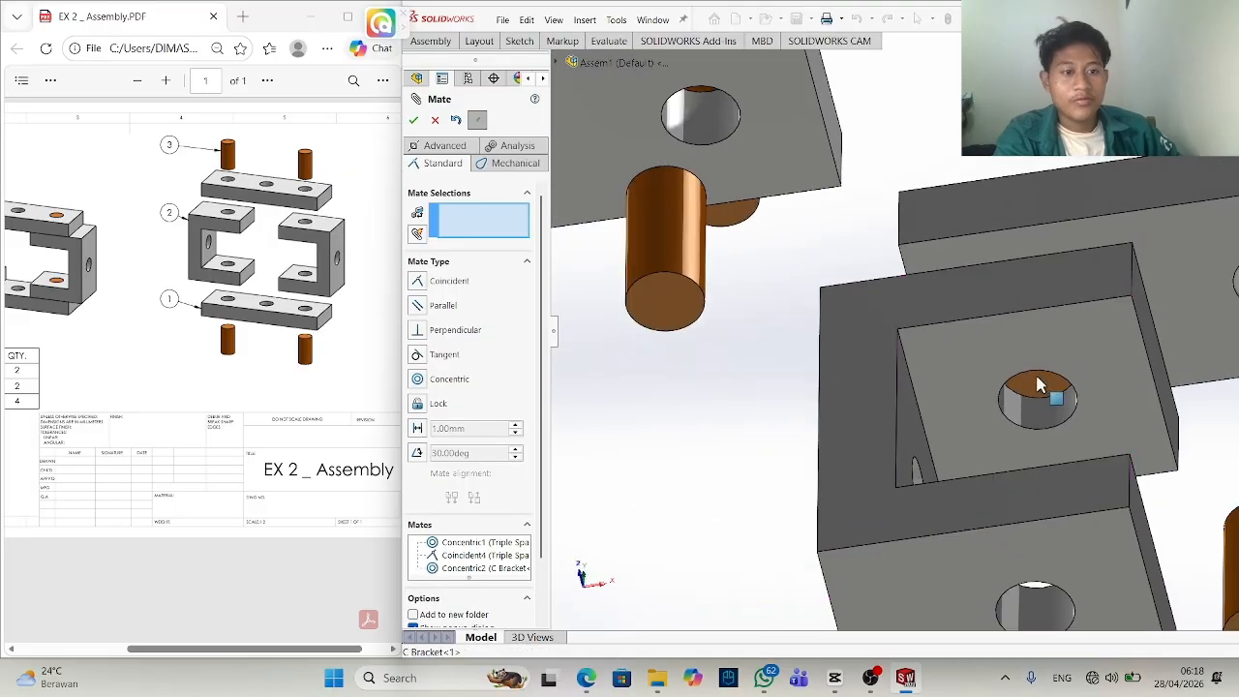
# Add a coincident mate between the fixed pin's bottom face and the inner face of the first C Bracket's upper arm.
pyautogui.click(1036, 388)
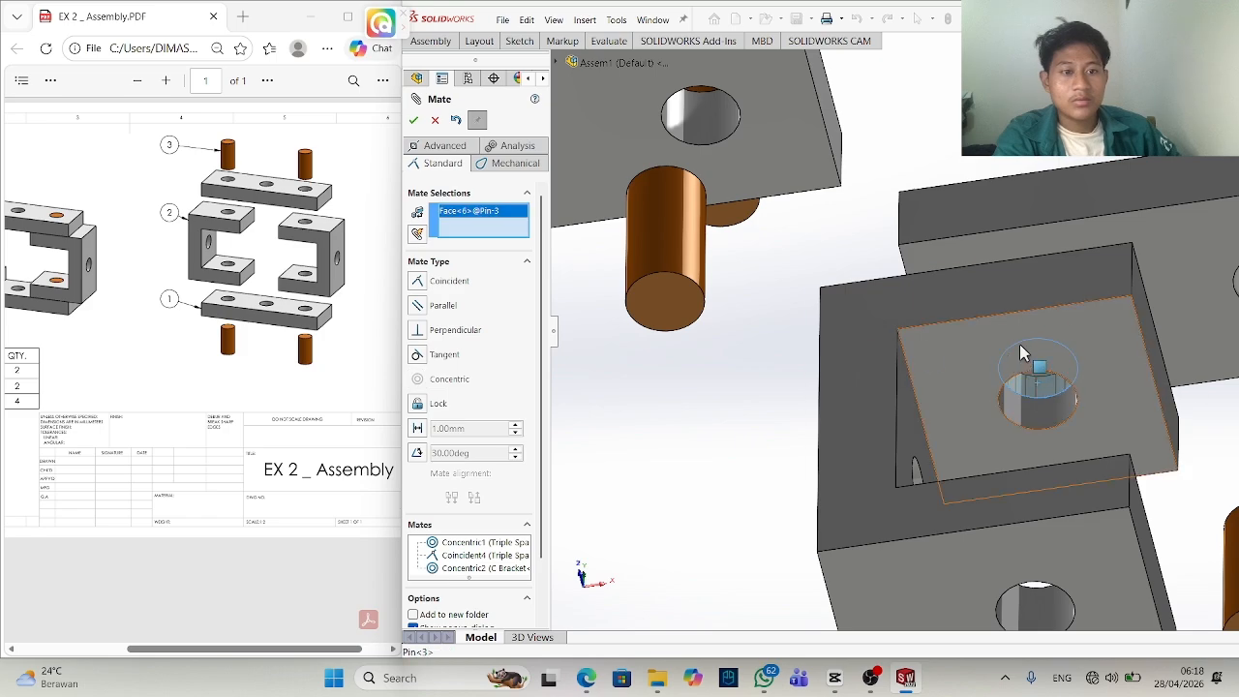
pyautogui.click(1019, 344)
pyautogui.scroll(1, 1067, 362)
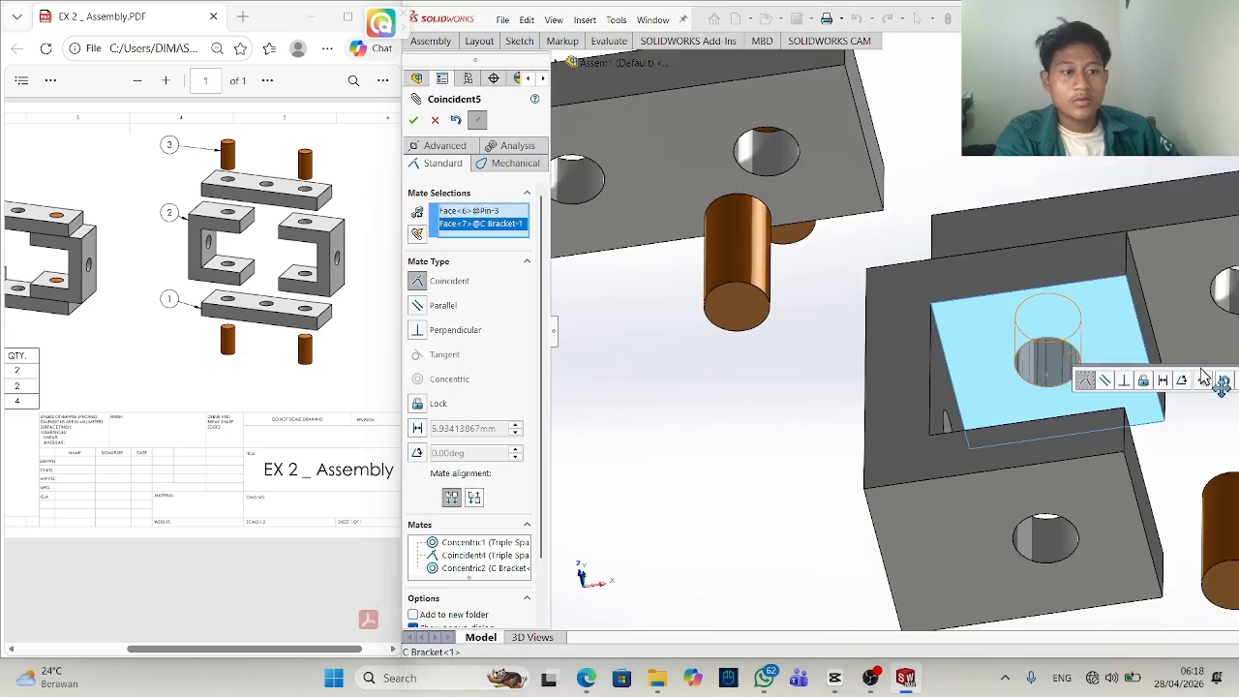
pyautogui.click(1087, 354)
pyautogui.moveTo(1070, 332); pyautogui.dragTo(1035, 418, button='middle')
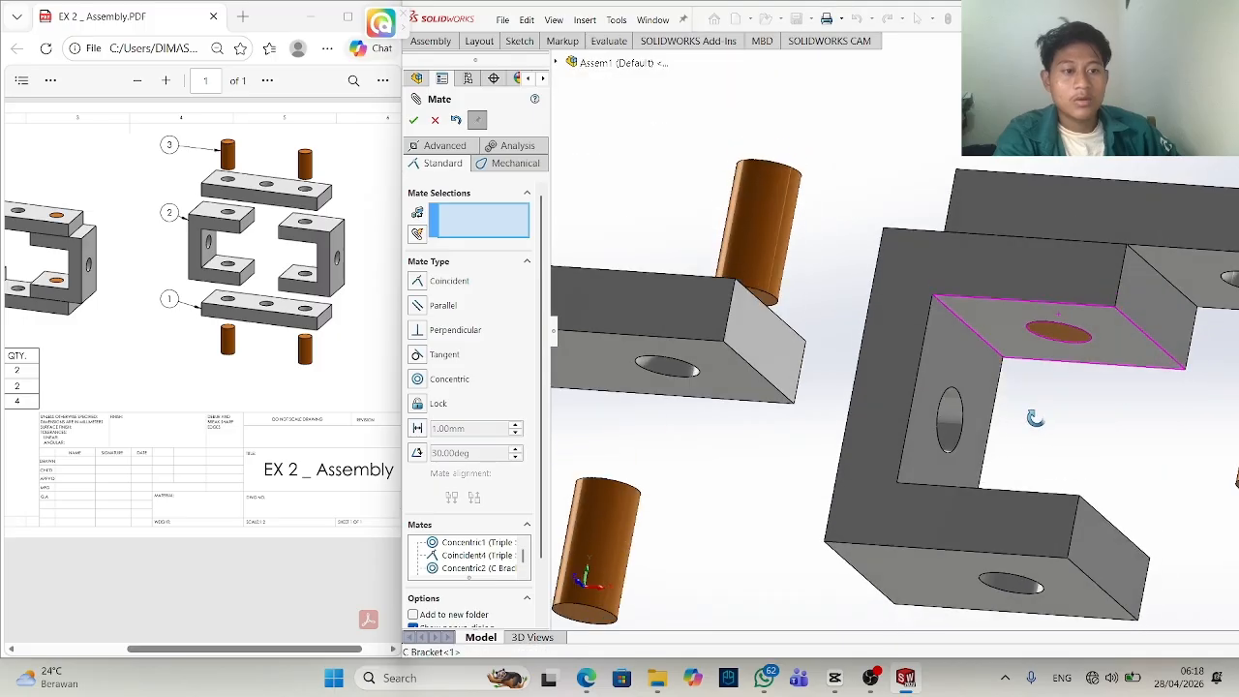
pyautogui.scroll(4, 1055, 412)
pyautogui.moveTo(1129, 417); pyautogui.dragTo(1114, 455, button='middle')
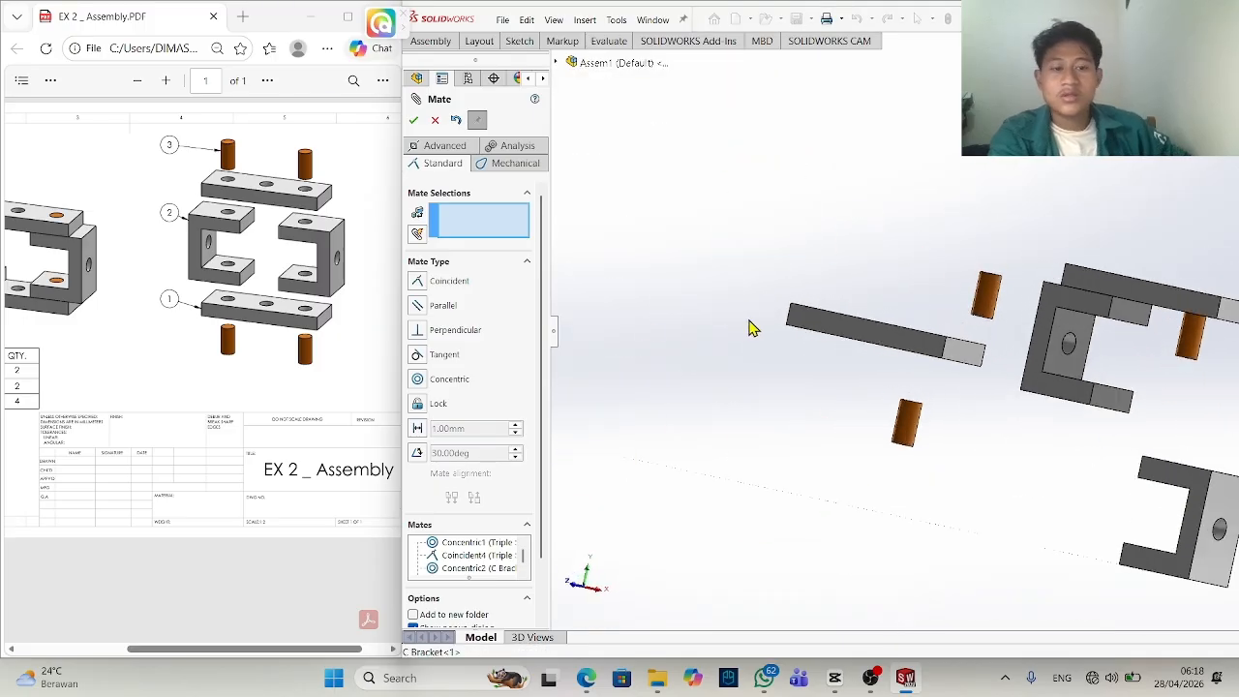
pyautogui.scroll(2, 1020, 434)
pyautogui.moveTo(1220, 396); pyautogui.dragTo(1047, 491, button='middle')
pyautogui.scroll(-1, 1025, 405)
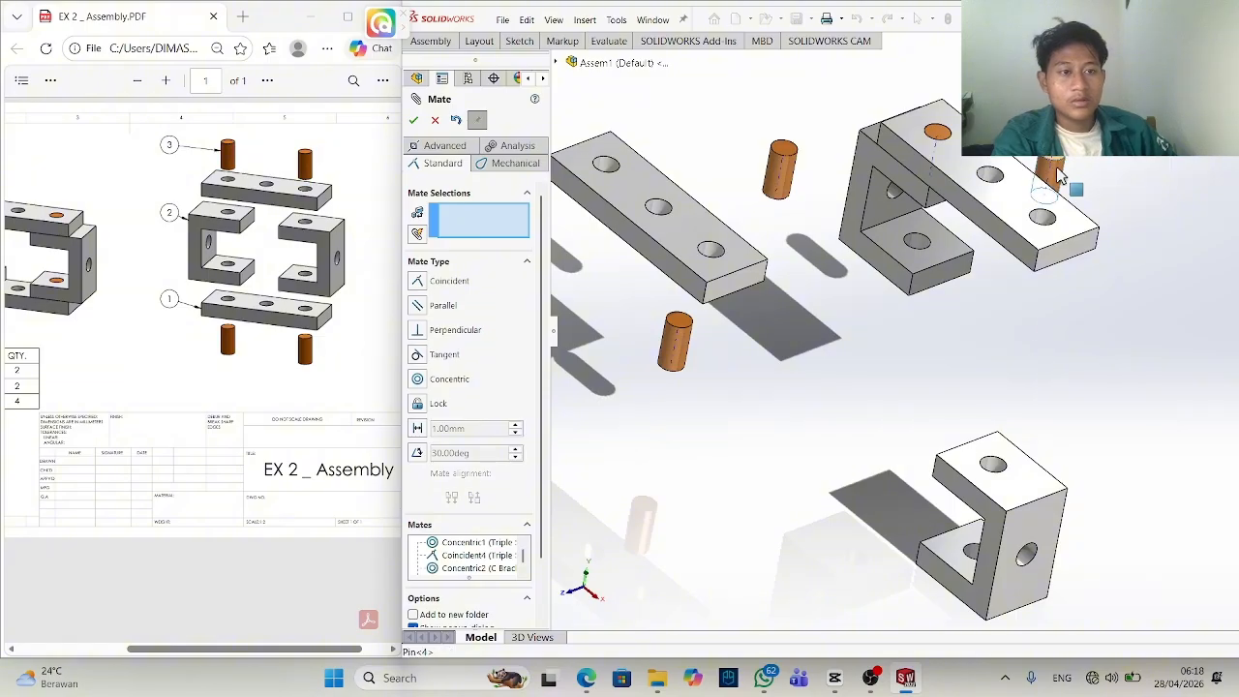
pyautogui.scroll(-4, 1043, 223)
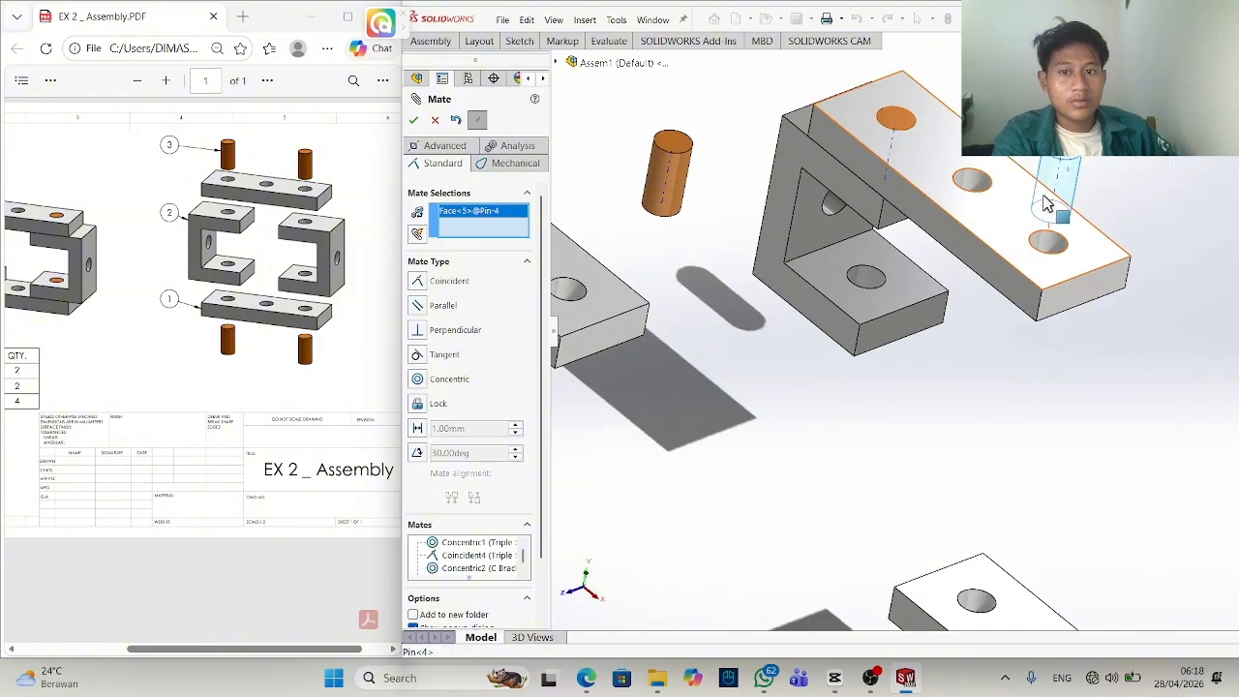
pyautogui.click(1060, 306)
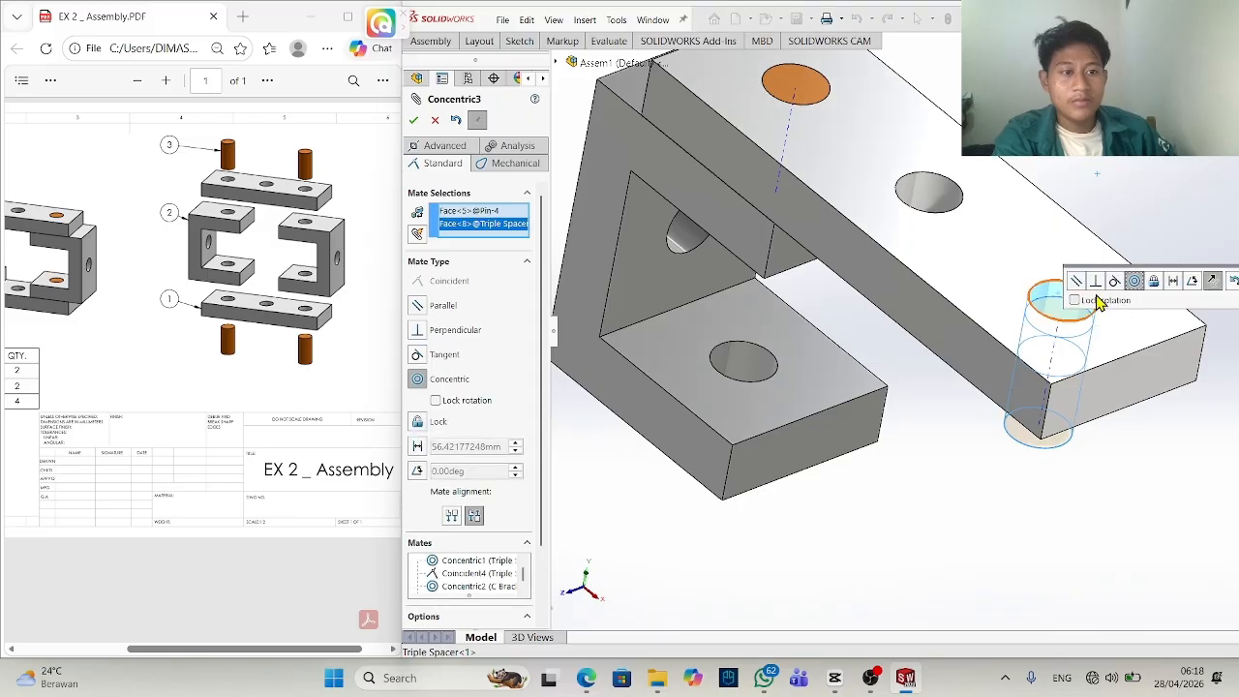
pyautogui.rightClick(1120, 230)
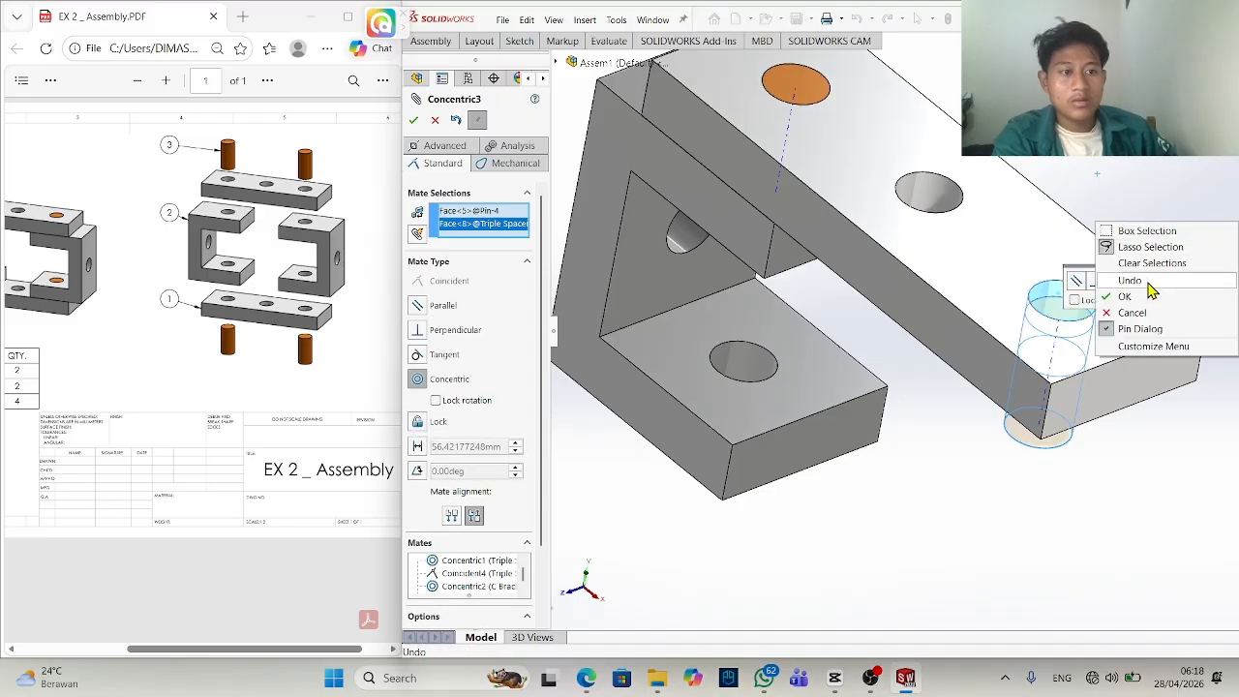
pyautogui.click(1138, 296)
# Add a concentric mate between a second pin's cylindrical face and the free end hole of the mated Triple Spacer.
pyautogui.click(1084, 206)
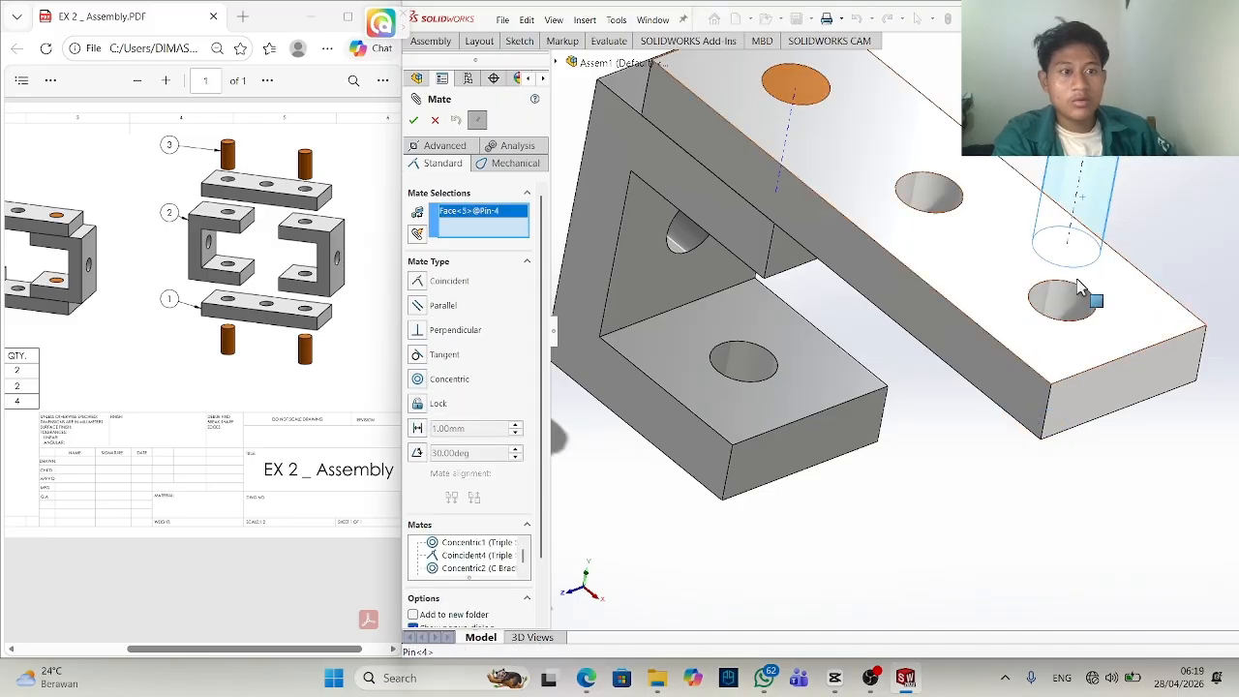
pyautogui.click(1070, 302)
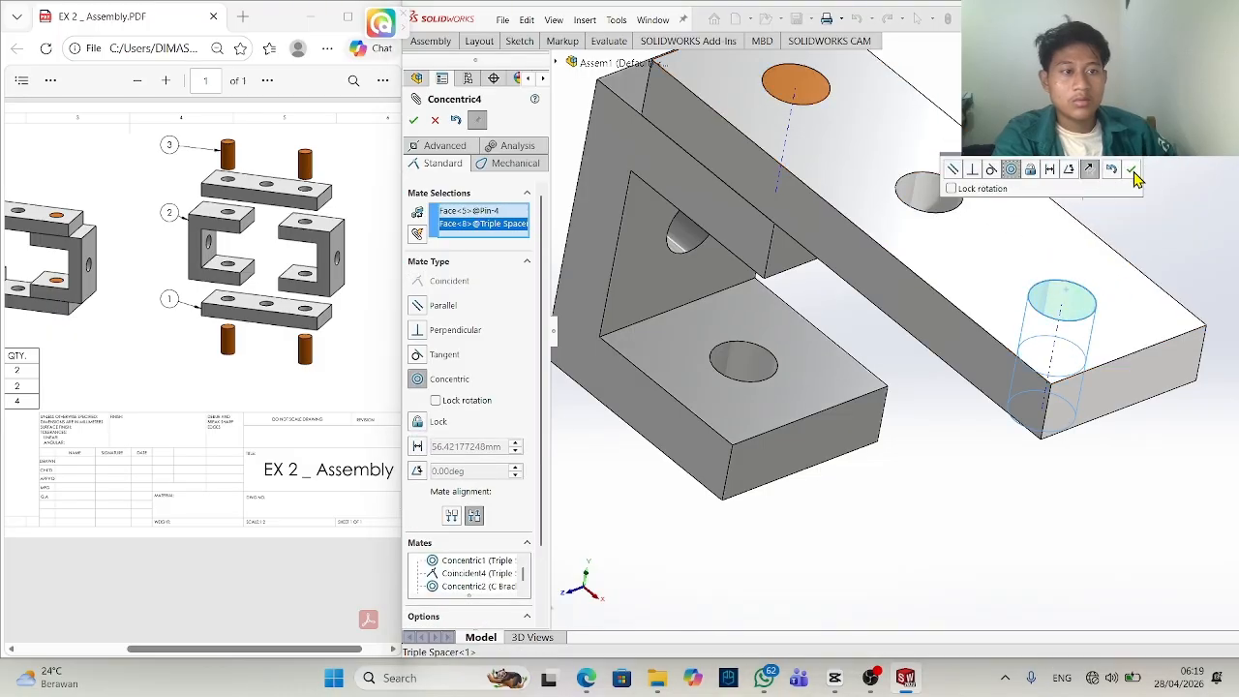
pyautogui.click(1134, 175)
# Add a coincident mate between the mated Triple Spacer's top face and the second pin's top face.
pyautogui.click(1072, 276)
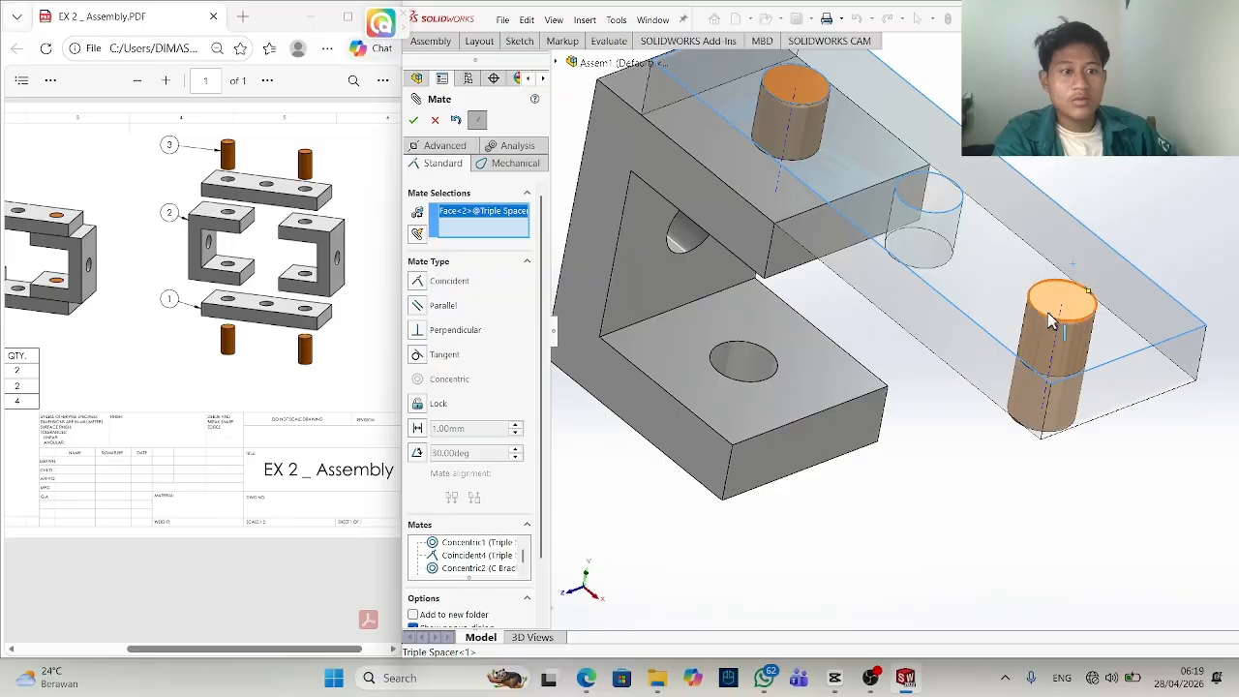
pyautogui.click(1062, 304)
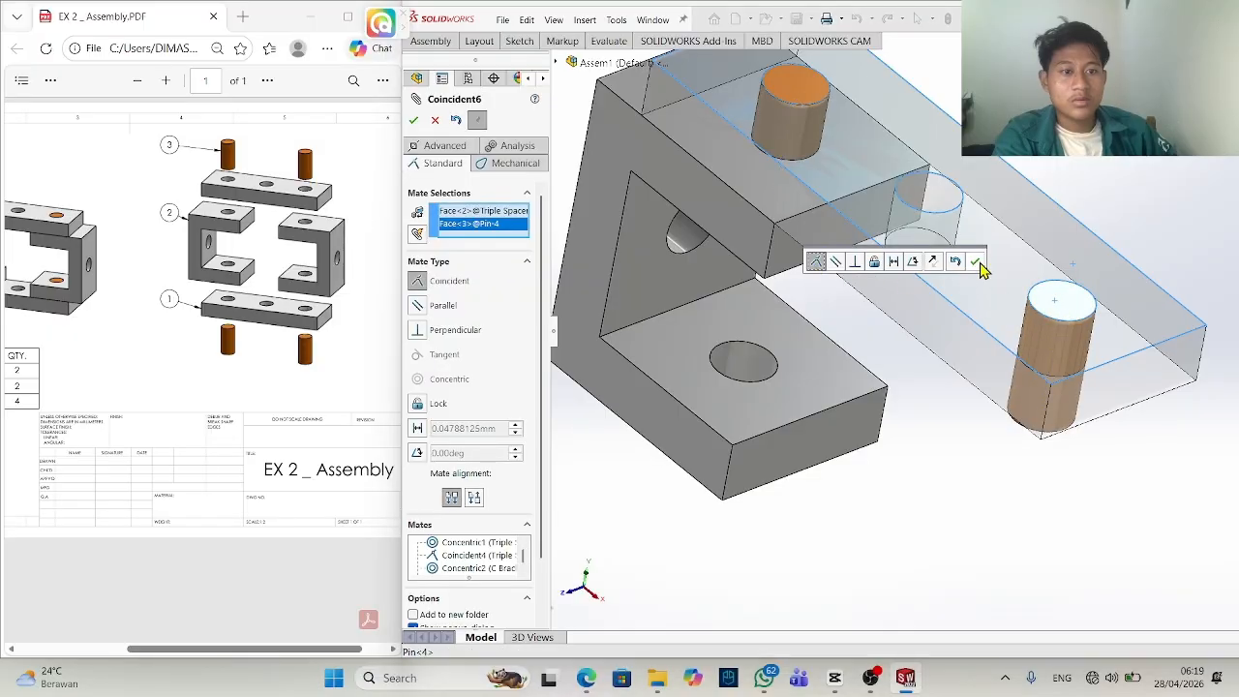
pyautogui.click(976, 263)
pyautogui.scroll(5, 976, 416)
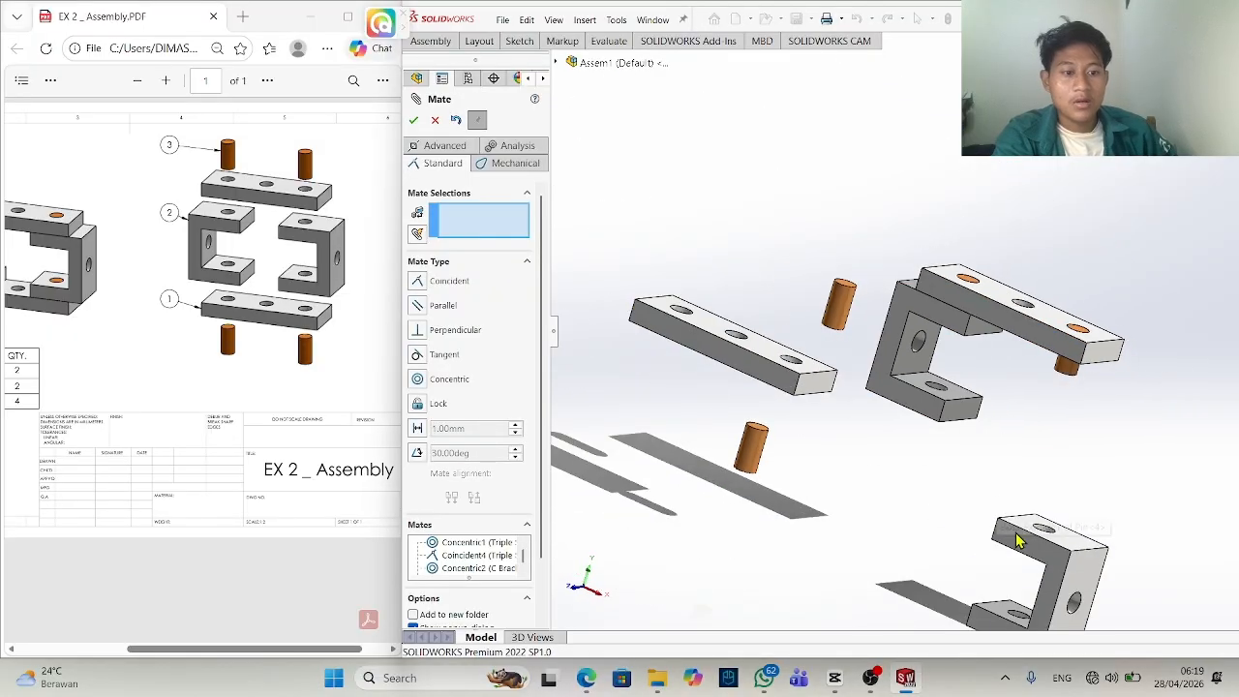
pyautogui.scroll(-2, 1028, 549)
pyautogui.scroll(-1, 1041, 532)
pyautogui.click(1046, 506)
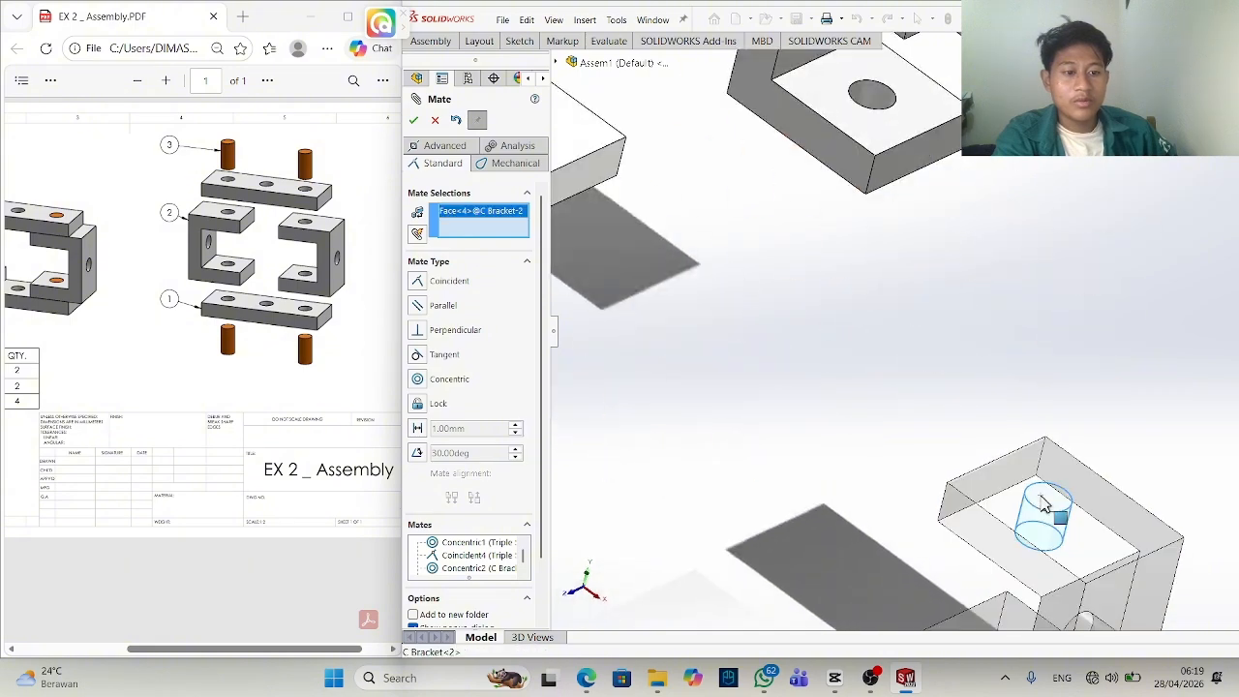
pyautogui.moveTo(1046, 507); pyautogui.dragTo(1131, 162, button='middle')
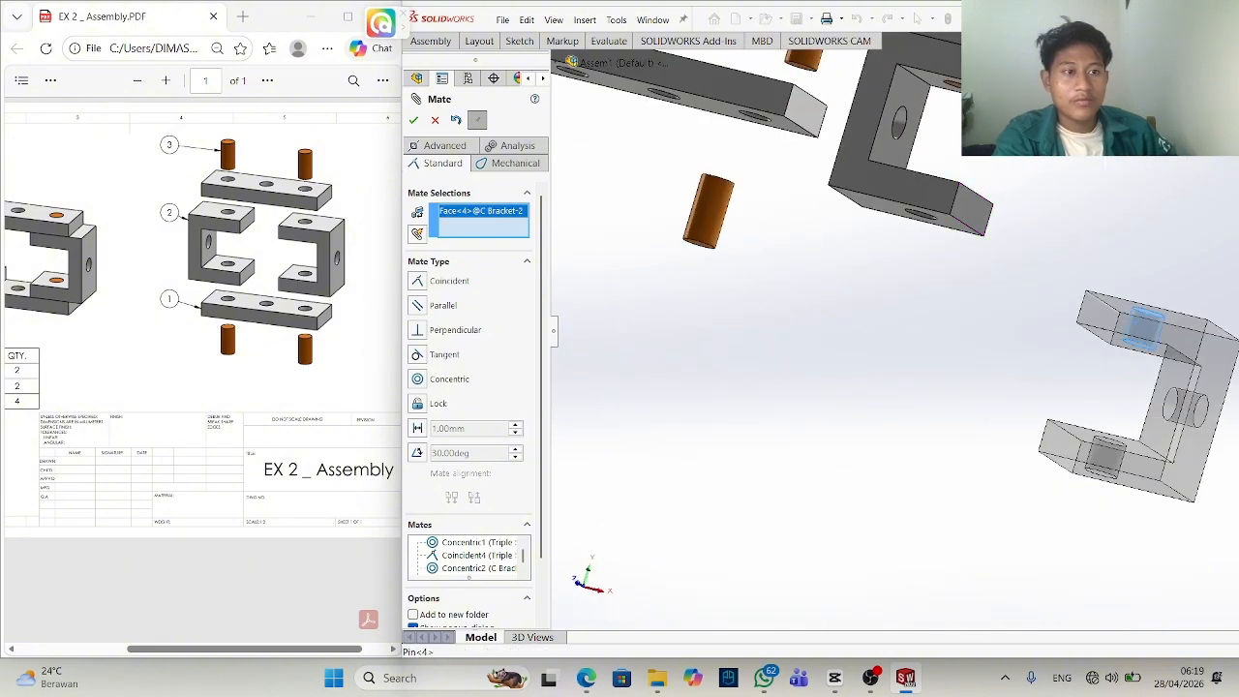
pyautogui.click(1142, 121)
pyautogui.scroll(4, 1187, 189)
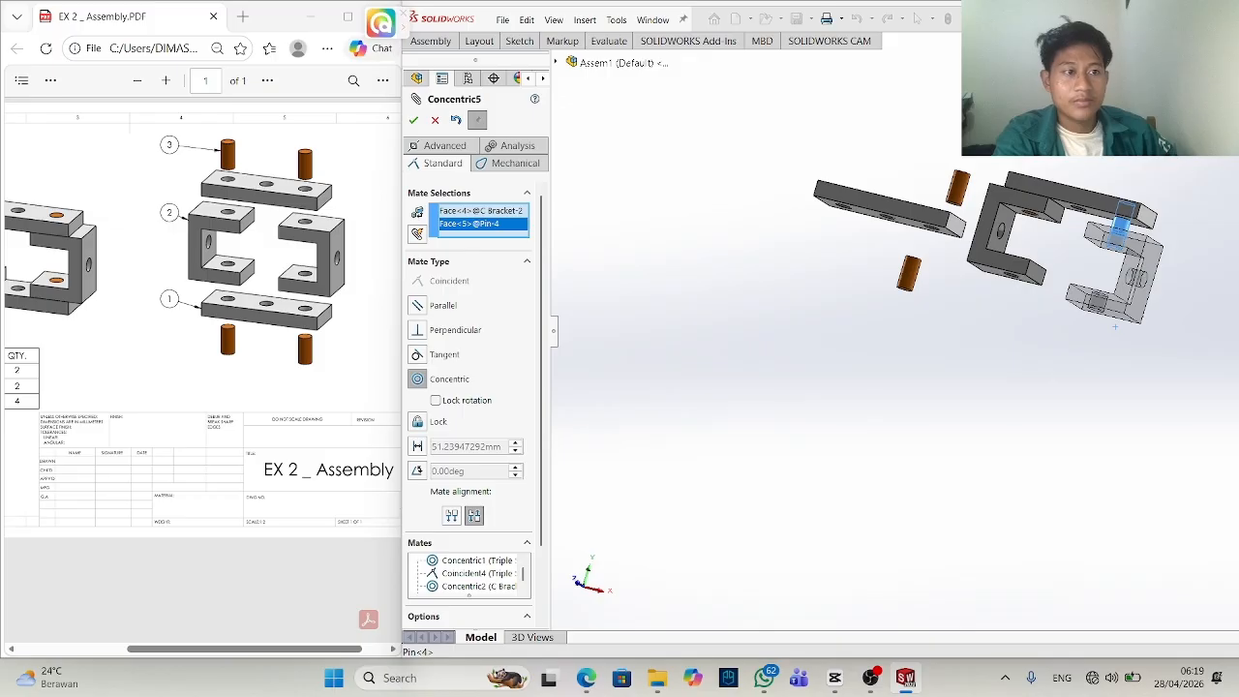
pyautogui.press('Tab')
pyautogui.press('Tab')
pyautogui.scroll(-4, 1115, 328)
pyautogui.press('Return')
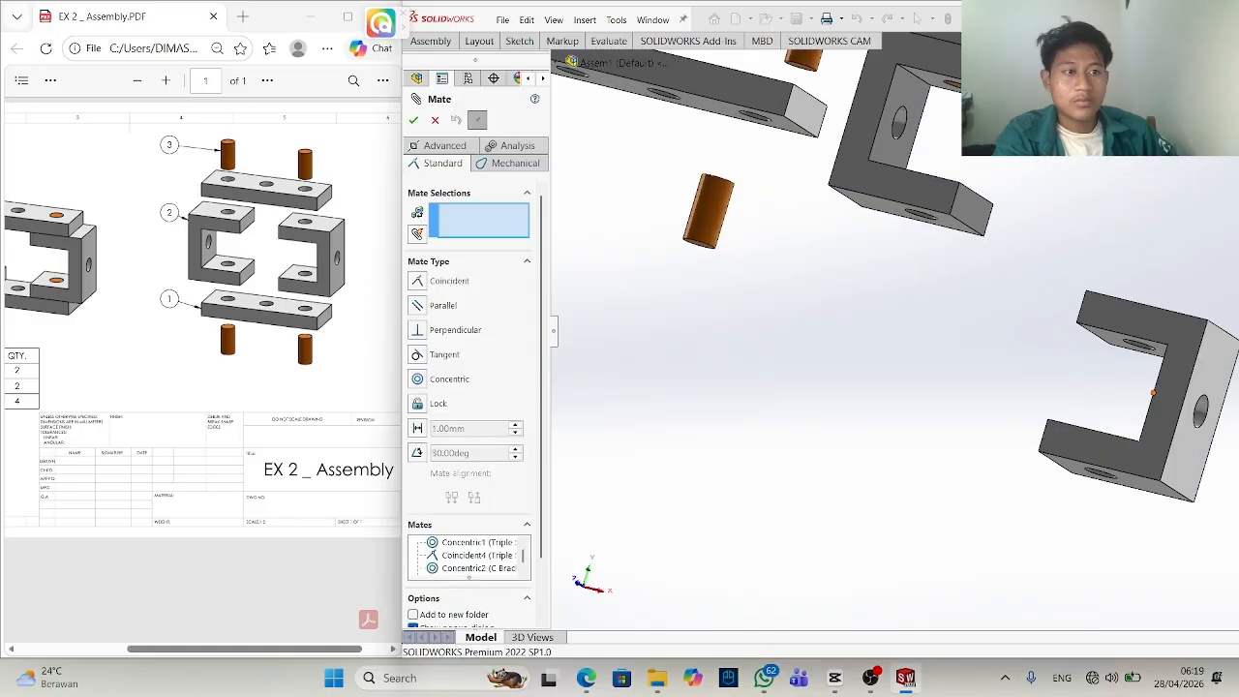
# Add a concentric mate without locked rotation between the second C Bracket's upper arm hole and the second pin's cylindrical face.
pyautogui.moveTo(1162, 326); pyautogui.dragTo(1123, 482, button='middle')
pyautogui.click(1181, 275)
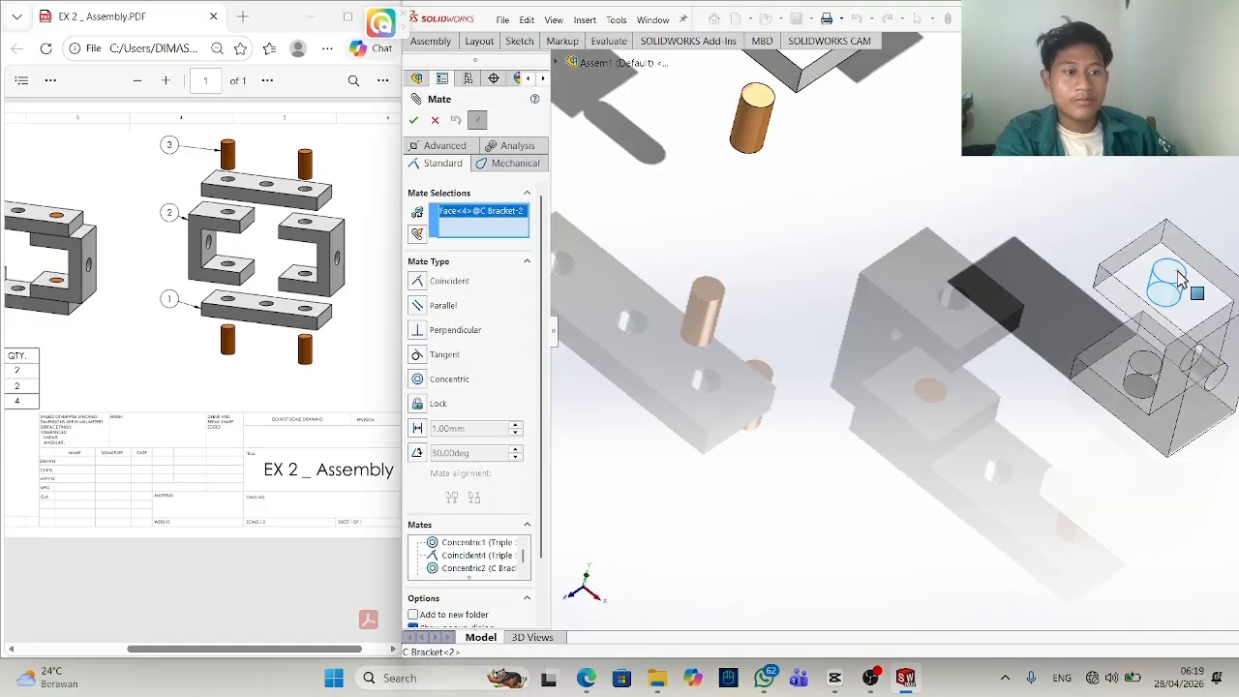
pyautogui.scroll(4, 1181, 275)
pyautogui.click(1147, 192)
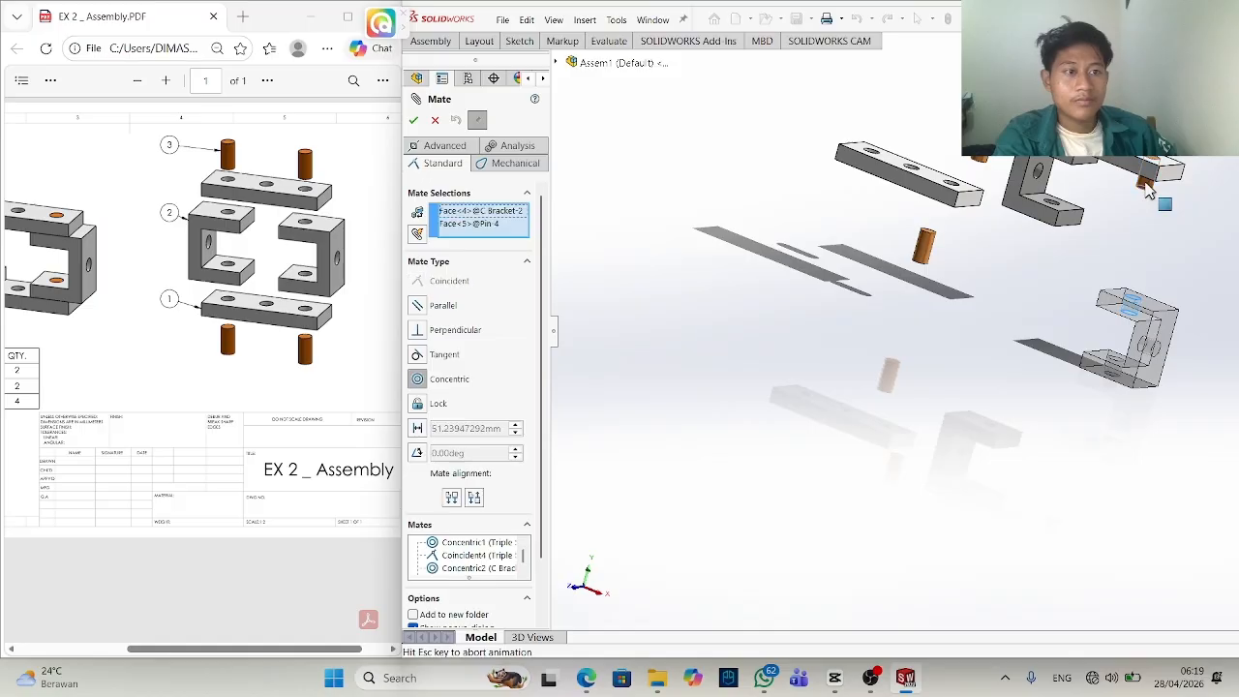
pyautogui.scroll(2, 1181, 193)
pyautogui.moveTo(1217, 163); pyautogui.dragTo(1039, 176)
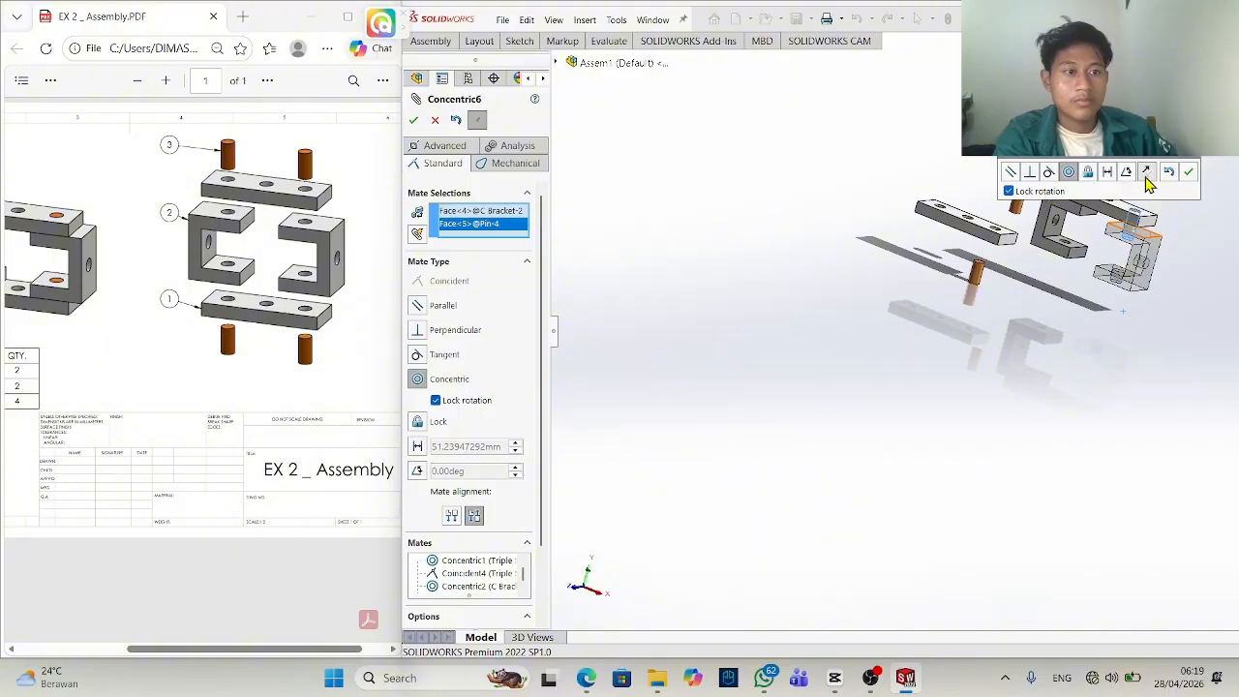
pyautogui.click(1010, 191)
pyautogui.click(1190, 174)
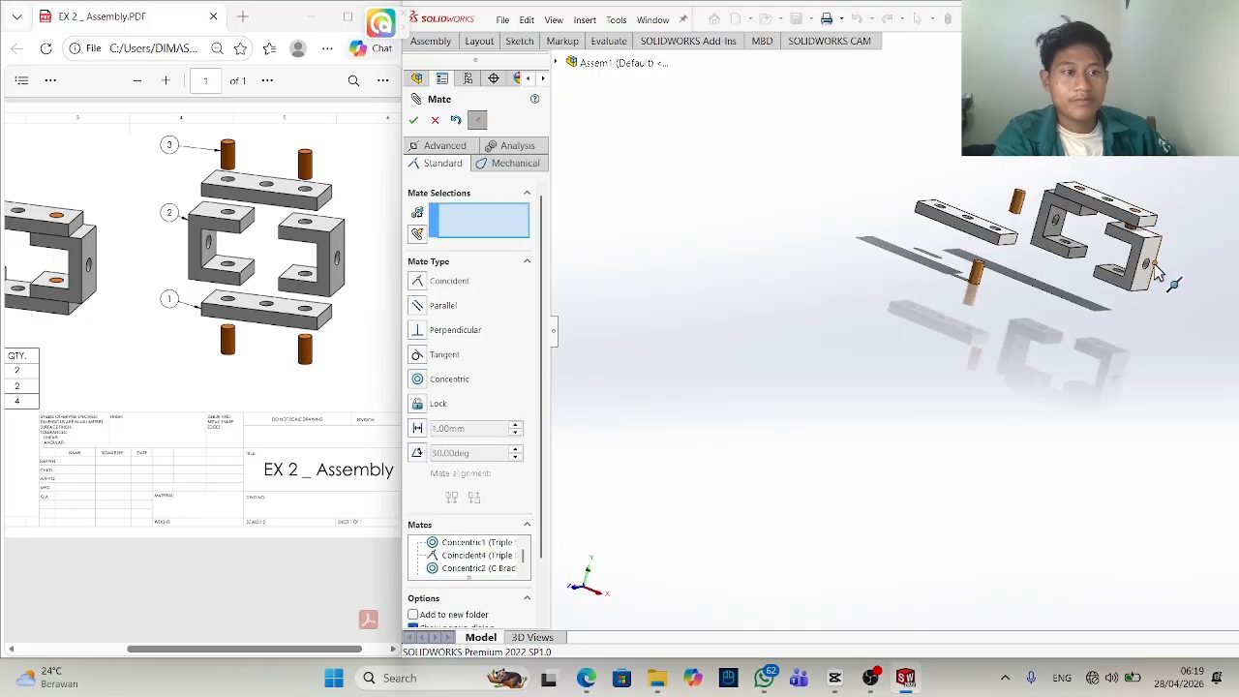
# Pull the second C Bracket down along the second pin's axis, clear of the pin's lower end.
pyautogui.moveTo(1148, 254); pyautogui.dragTo(1129, 271)
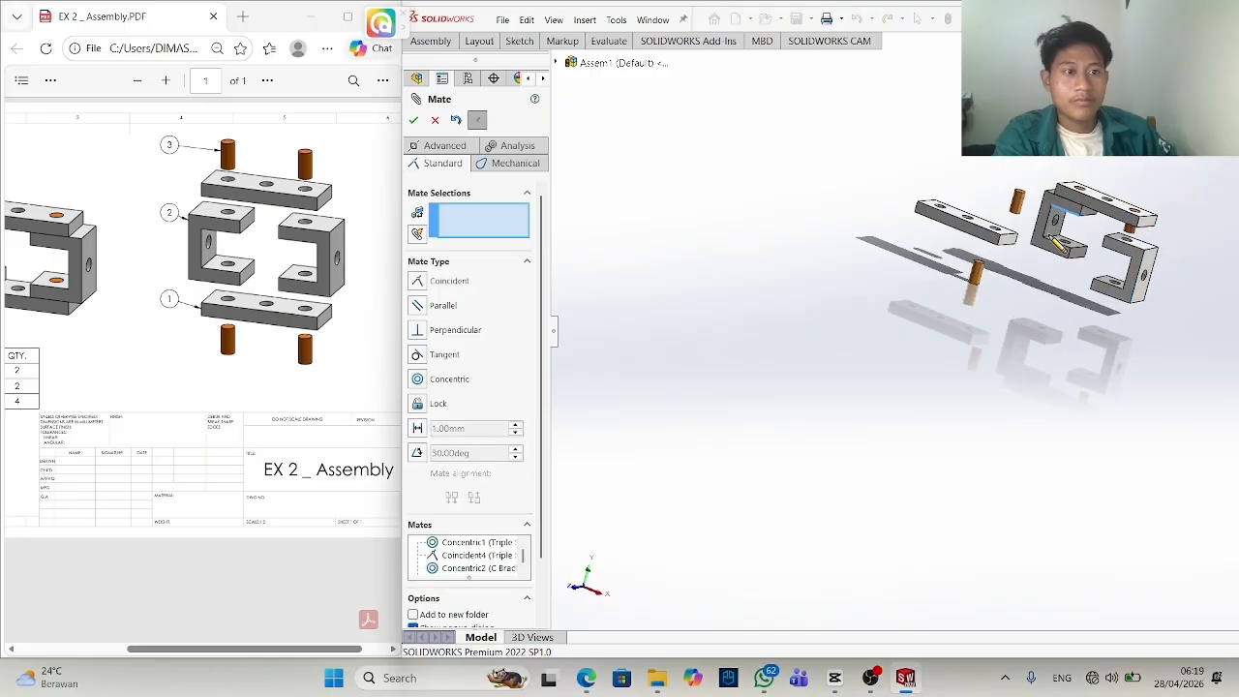
pyautogui.scroll(3, 1079, 255)
pyautogui.scroll(-4, 1083, 255)
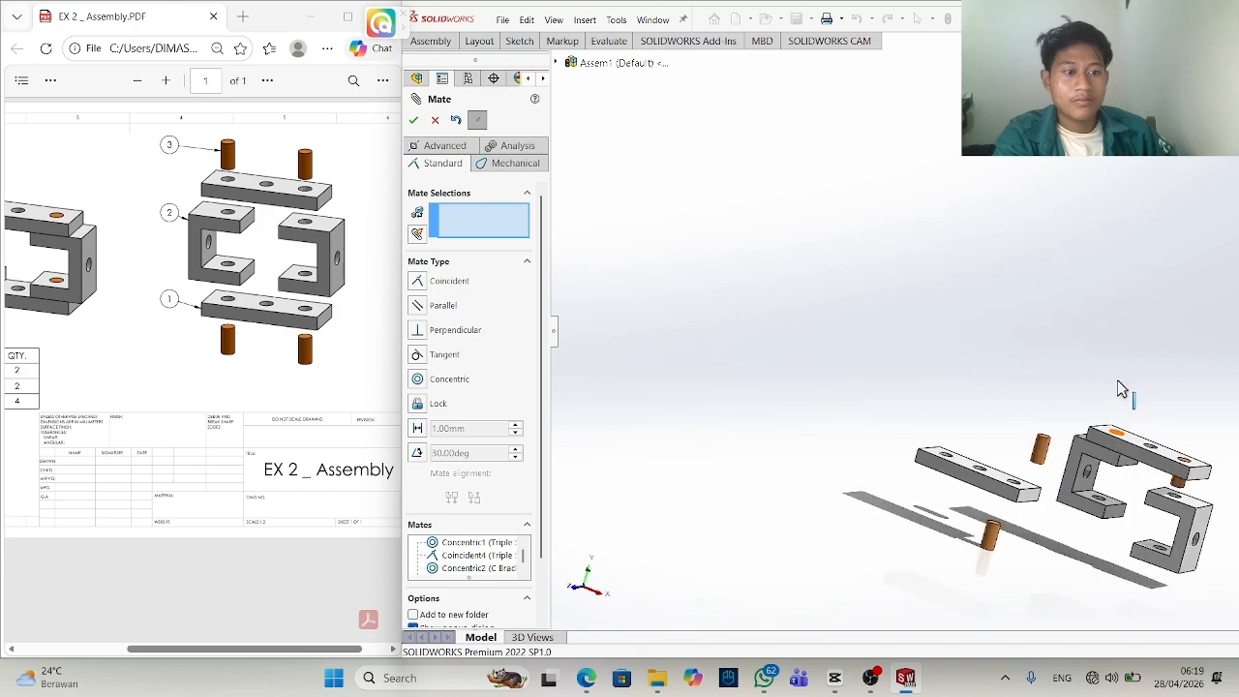
pyautogui.moveTo(1121, 389); pyautogui.dragTo(1086, 470, button='middle')
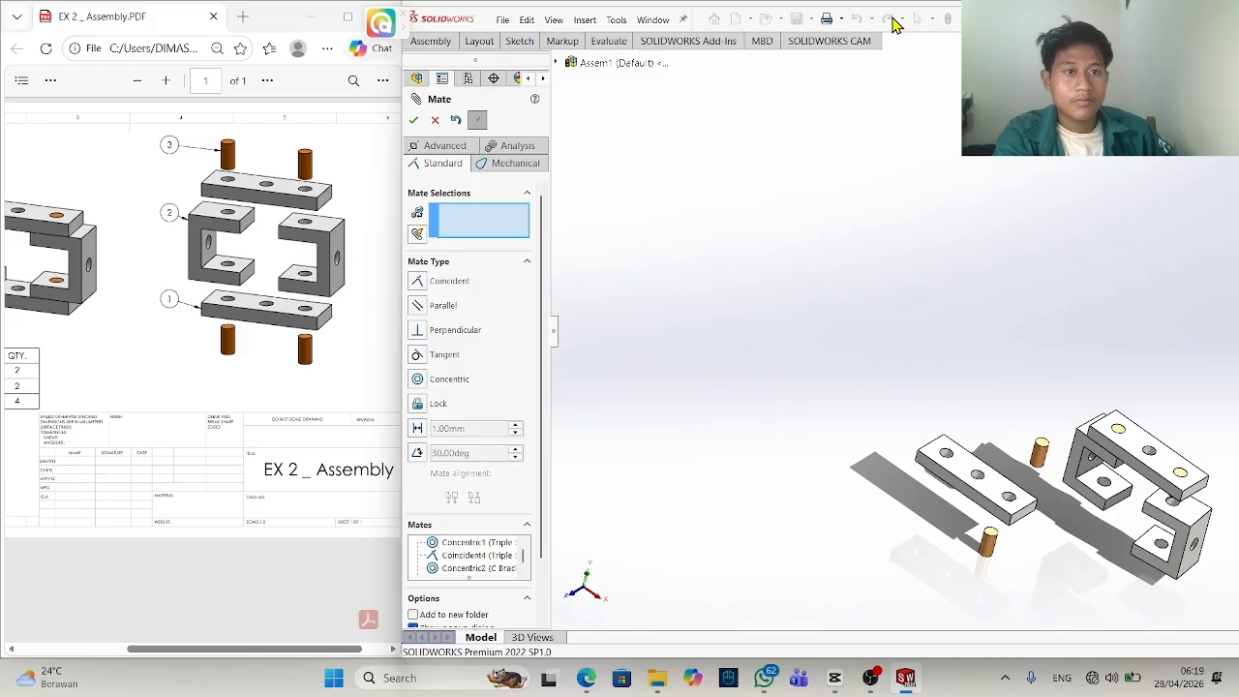
pyautogui.scroll(3, 1094, 455)
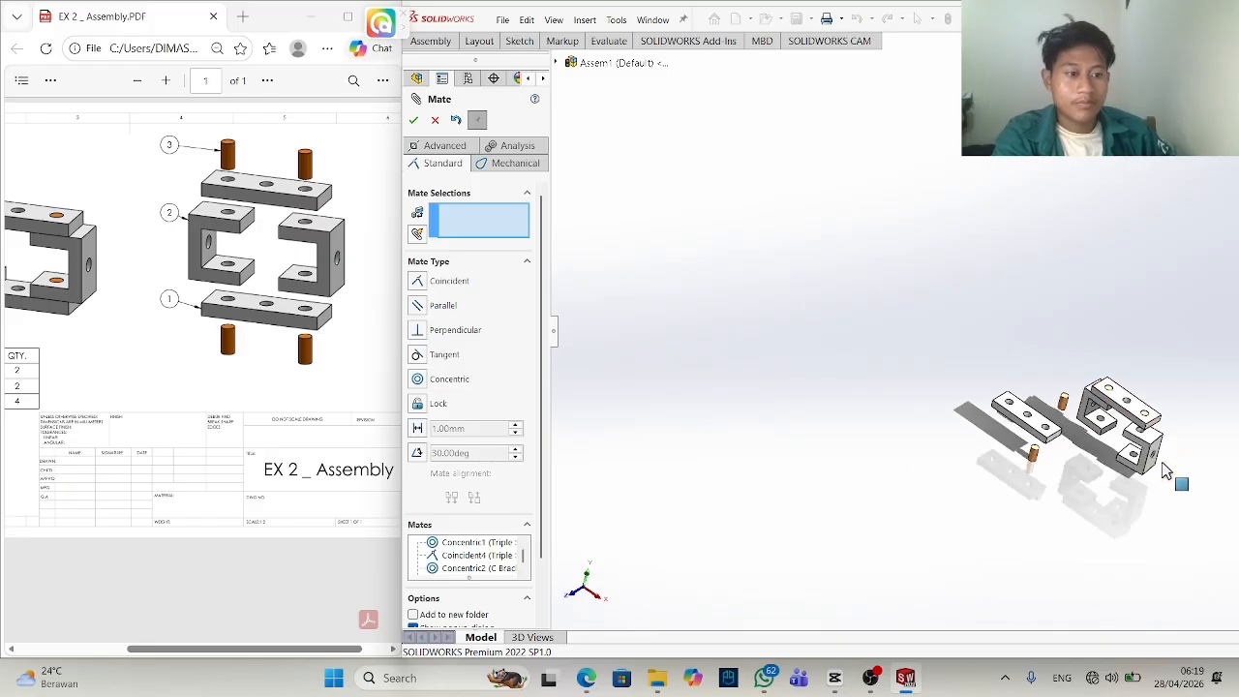
# Add a coincident mate between the second pin's bottom face and the inner face of the second C Bracket's upper arm.
pyautogui.scroll(-5, 1164, 467)
pyautogui.moveTo(1028, 397); pyautogui.dragTo(1074, 329, button='middle')
pyautogui.scroll(-5, 1082, 343)
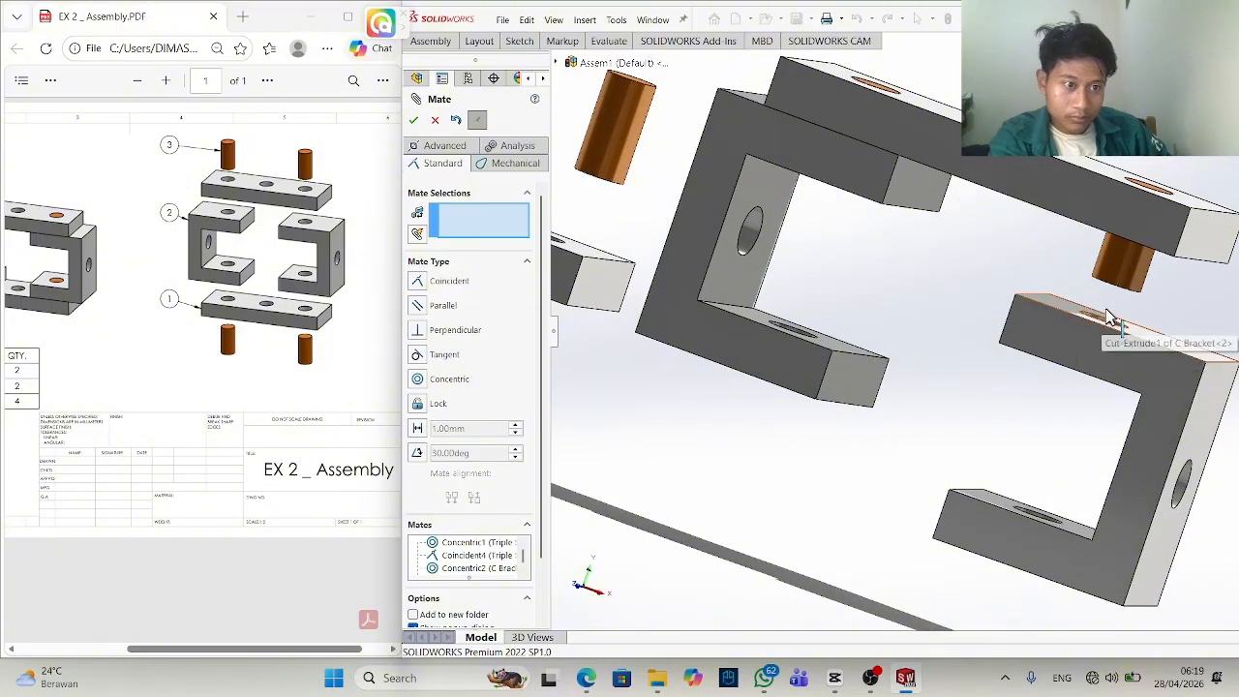
pyautogui.moveTo(1117, 293); pyautogui.dragTo(1120, 278, button='middle')
pyautogui.click(1118, 296)
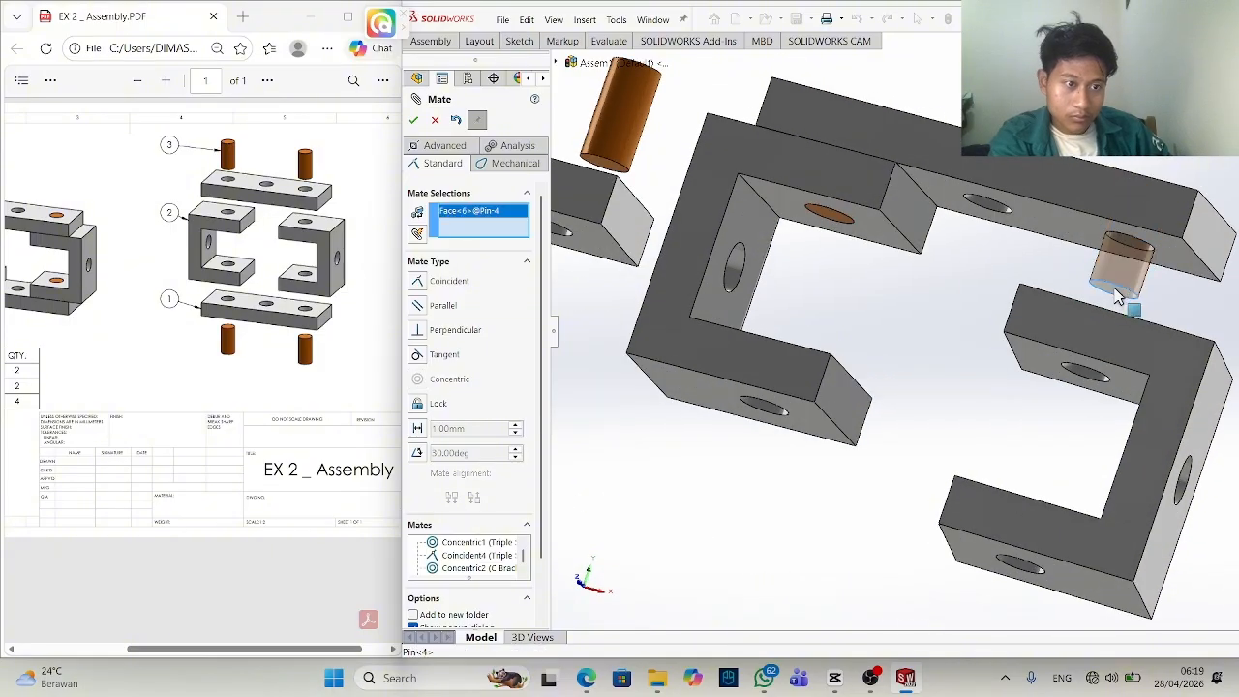
pyautogui.click(1108, 374)
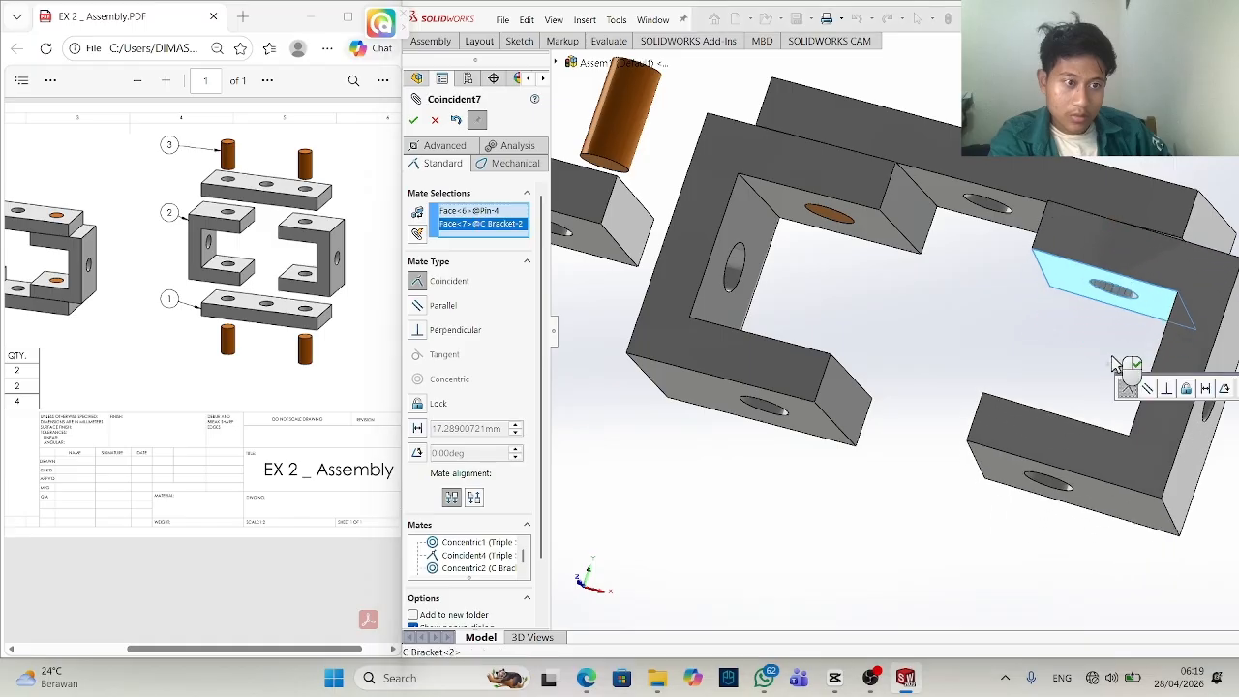
pyautogui.scroll(6, 1162, 379)
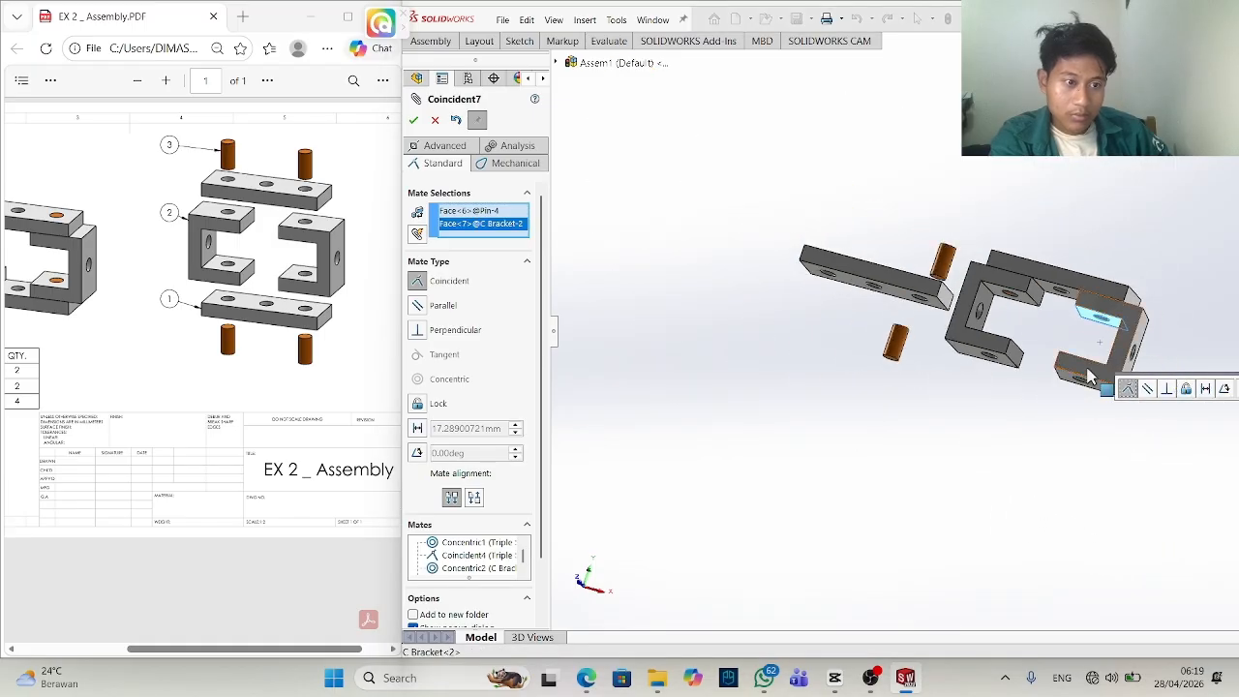
pyautogui.rightClick(1142, 378)
pyautogui.click(1065, 448)
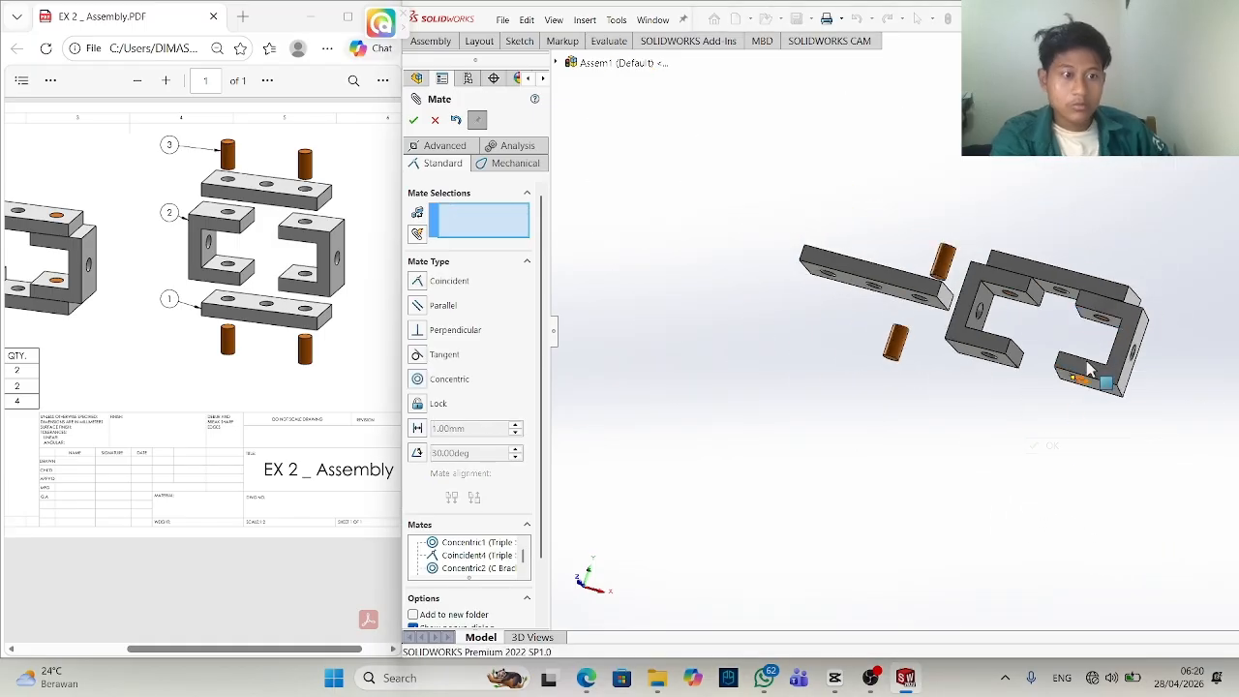
# Swing the second C Bracket and its Triple Spacer slightly around the fixed pin.
pyautogui.moveTo(1107, 384); pyautogui.dragTo(1053, 422, button='middle')
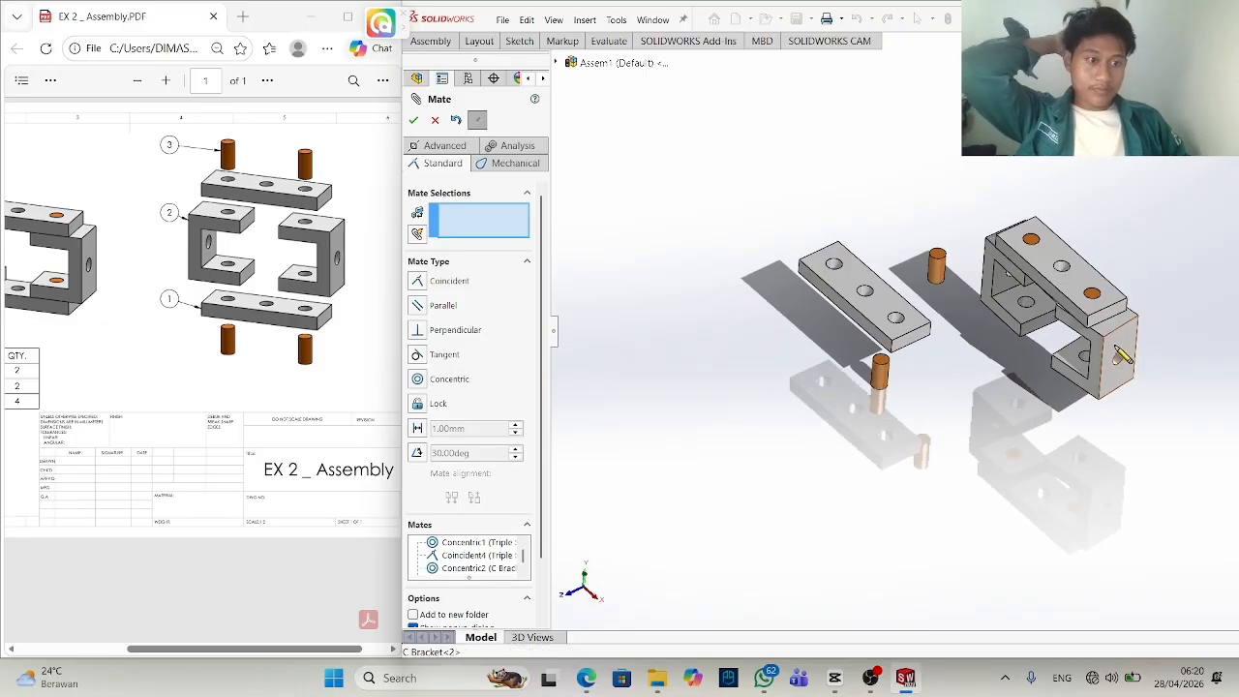
pyautogui.click(1100, 352)
pyautogui.moveTo(1100, 352)
pyautogui.mouseDown()
pyautogui.moveTo(1154, 348)
pyautogui.moveTo(1102, 334)
pyautogui.mouseUp()
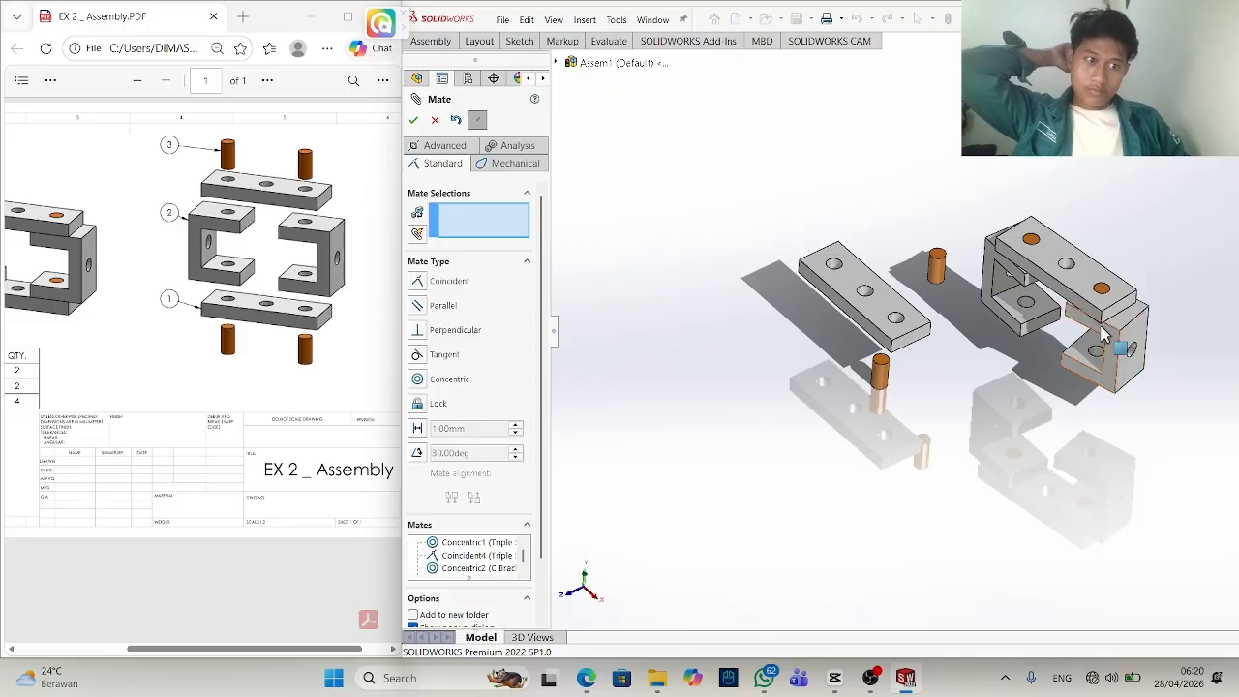
# Move the loose Triple Spacer closer to the C Brackets' lower arms.
pyautogui.scroll(-5, 1092, 332)
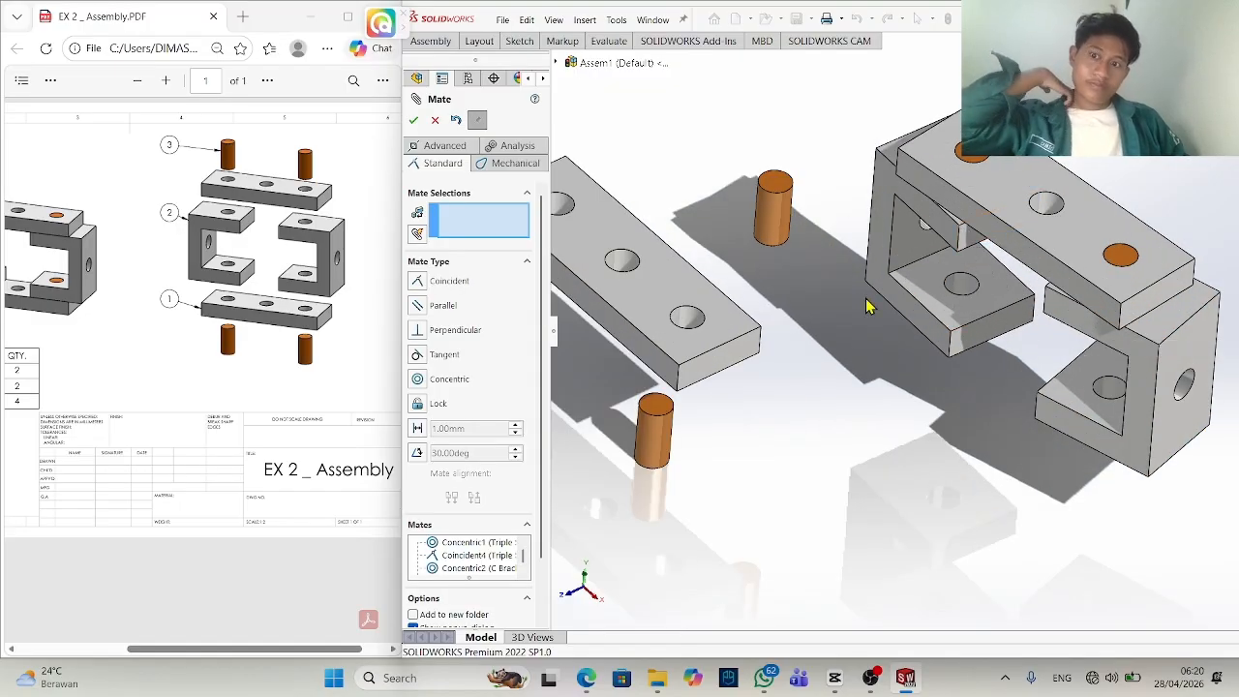
pyautogui.moveTo(862, 299); pyautogui.dragTo(944, 226, button='middle')
pyautogui.moveTo(831, 216); pyautogui.dragTo(1044, 415)
pyautogui.moveTo(1052, 344); pyautogui.dragTo(992, 420, button='middle')
pyautogui.moveTo(948, 433); pyautogui.dragTo(985, 382)
# Add a concentric mate between the cylindrical face of Pin<2> and the lower arm's hole in C Bracket<1>.
pyautogui.click(883, 188)
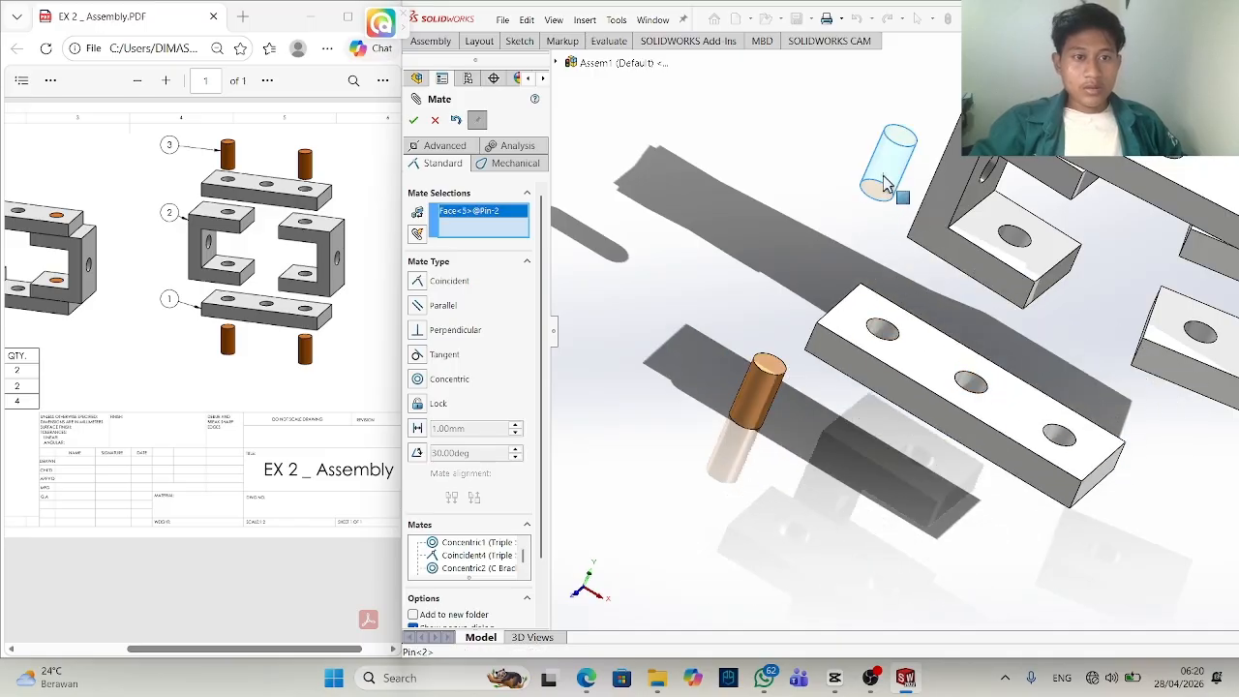
pyautogui.click(1017, 244)
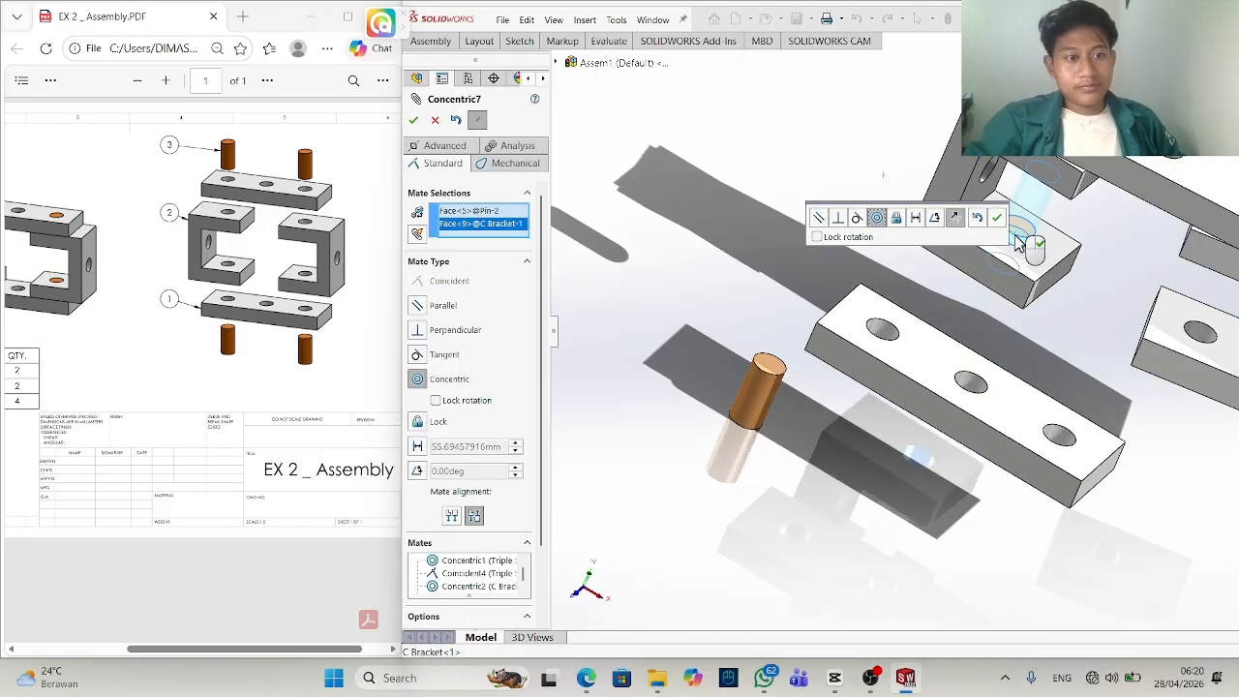
pyautogui.click(998, 222)
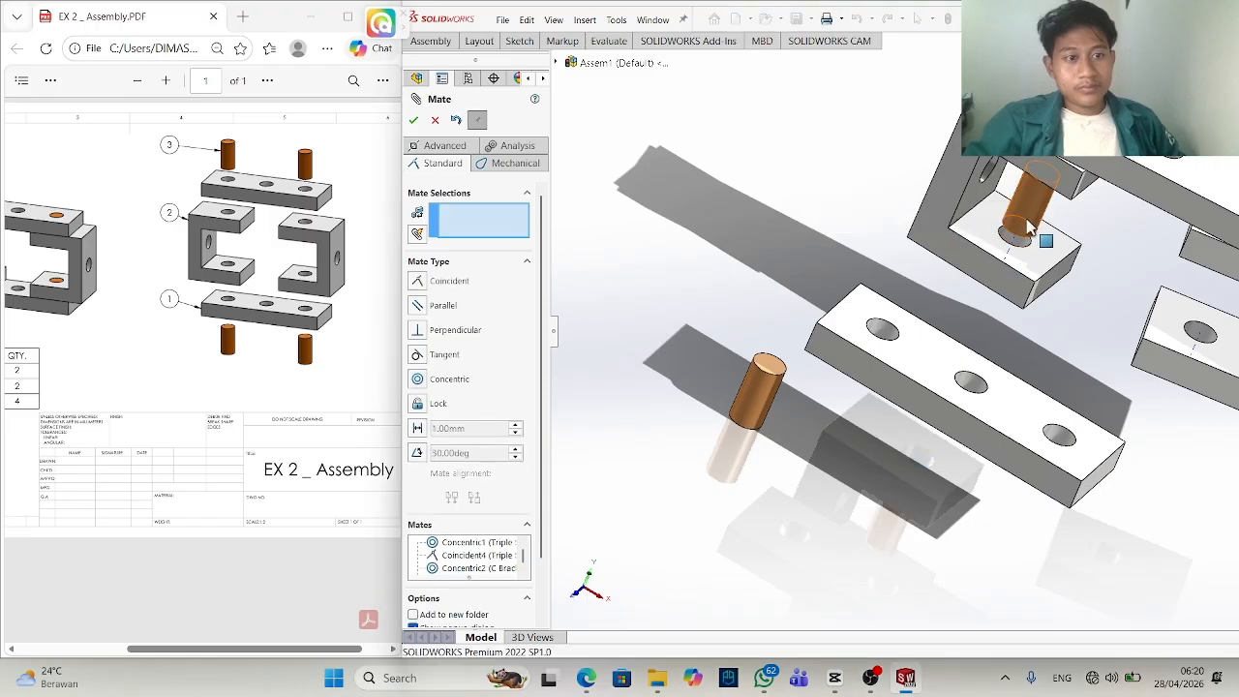
pyautogui.click(1004, 262)
pyautogui.click(1035, 249)
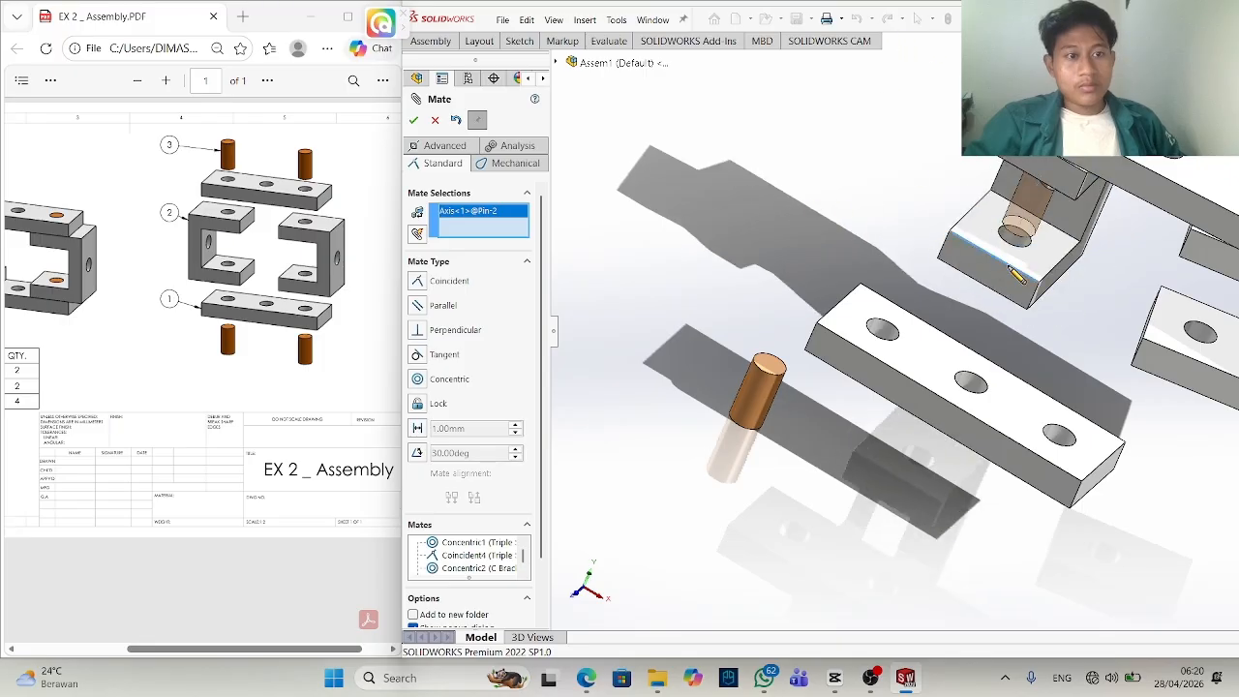
pyautogui.click(413, 121)
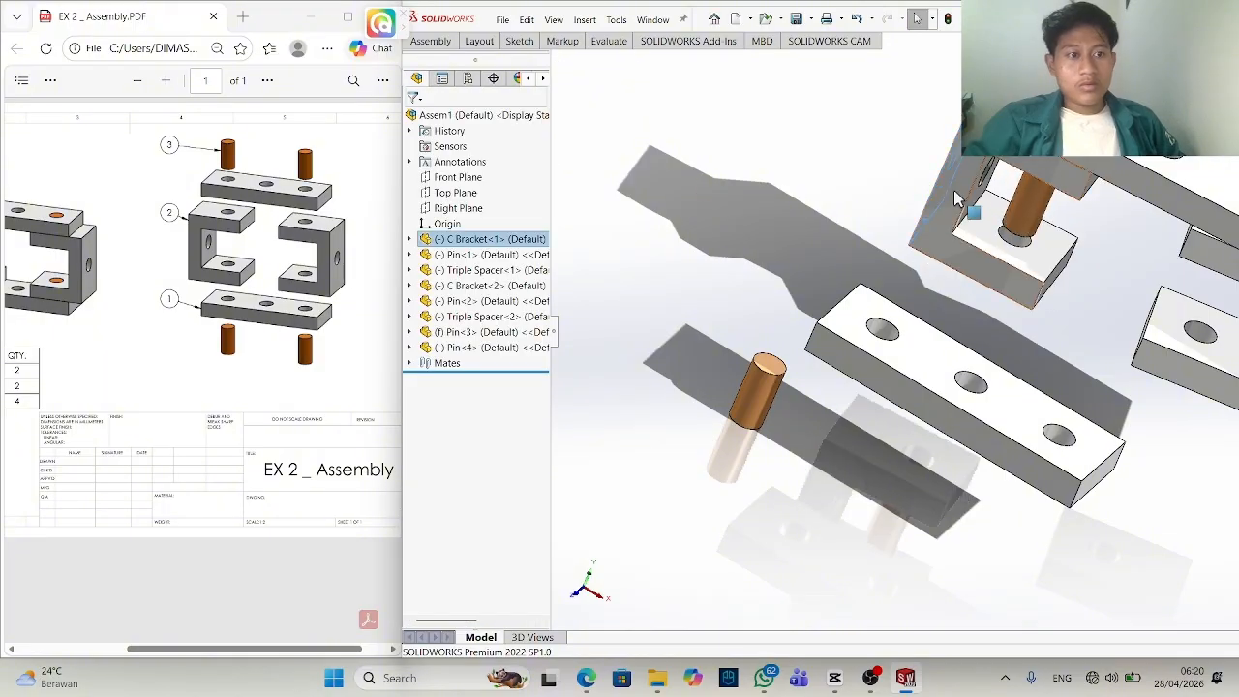
# Pull Pin<2> down along the hole axis until its upper end clears the underside of C Bracket<1>'s lower arm.
pyautogui.scroll(-5, 1007, 191)
pyautogui.scroll(1, 1039, 254)
pyautogui.moveTo(1040, 259); pyautogui.dragTo(800, 455)
pyautogui.moveTo(995, 450); pyautogui.dragTo(997, 451)
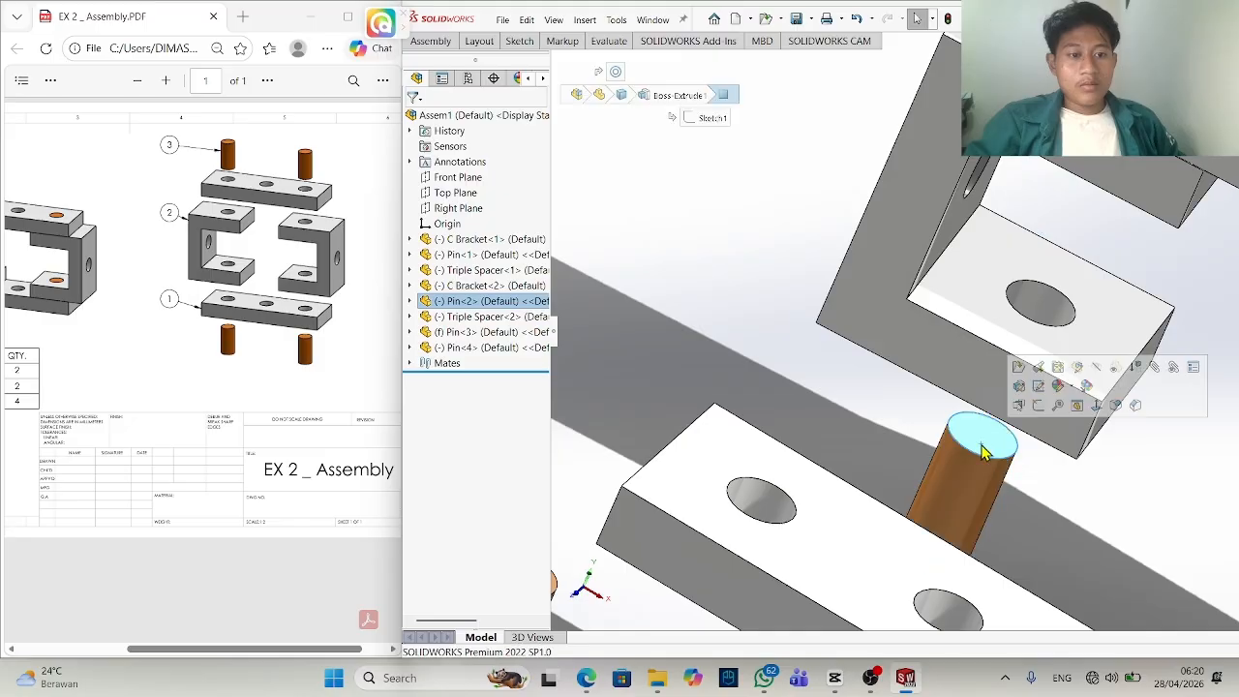
pyautogui.click(972, 432)
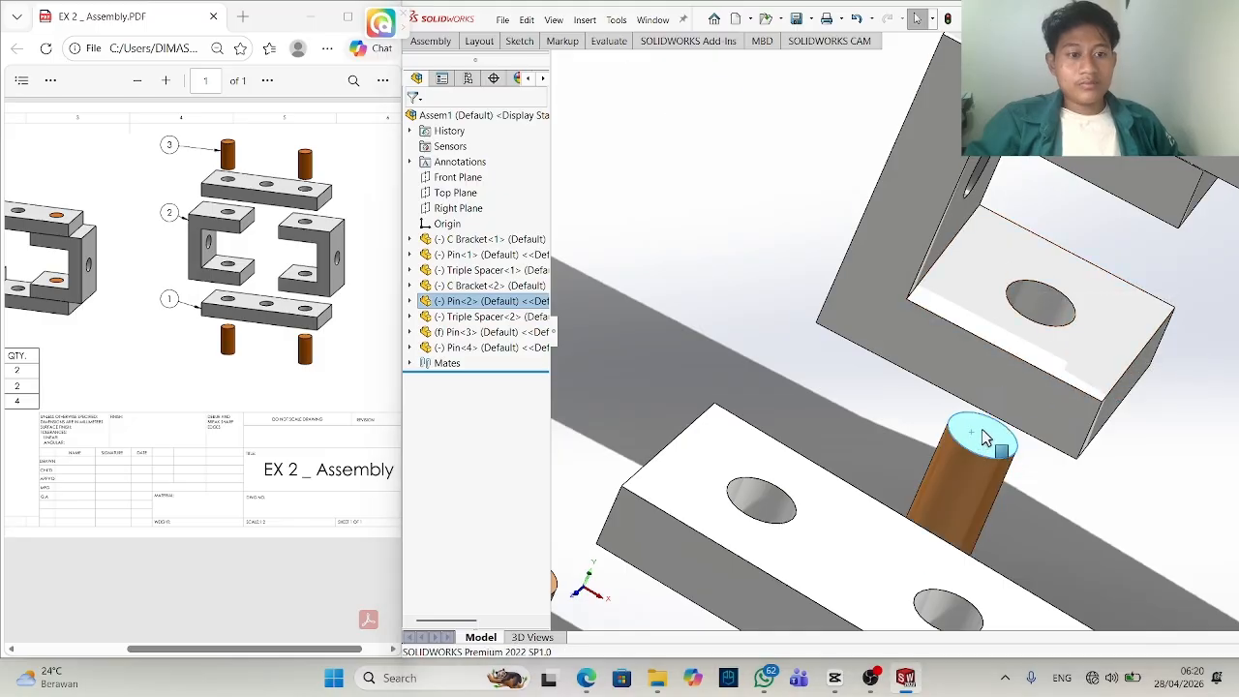
pyautogui.click(1143, 355)
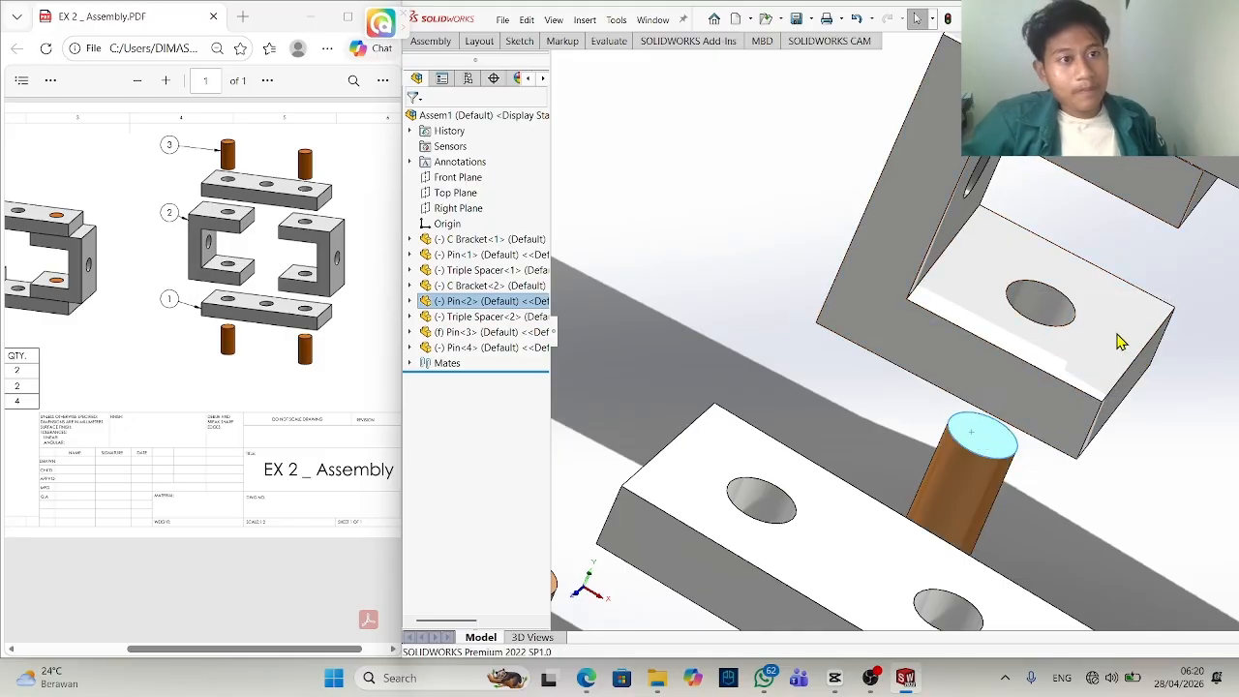
pyautogui.click(1124, 326)
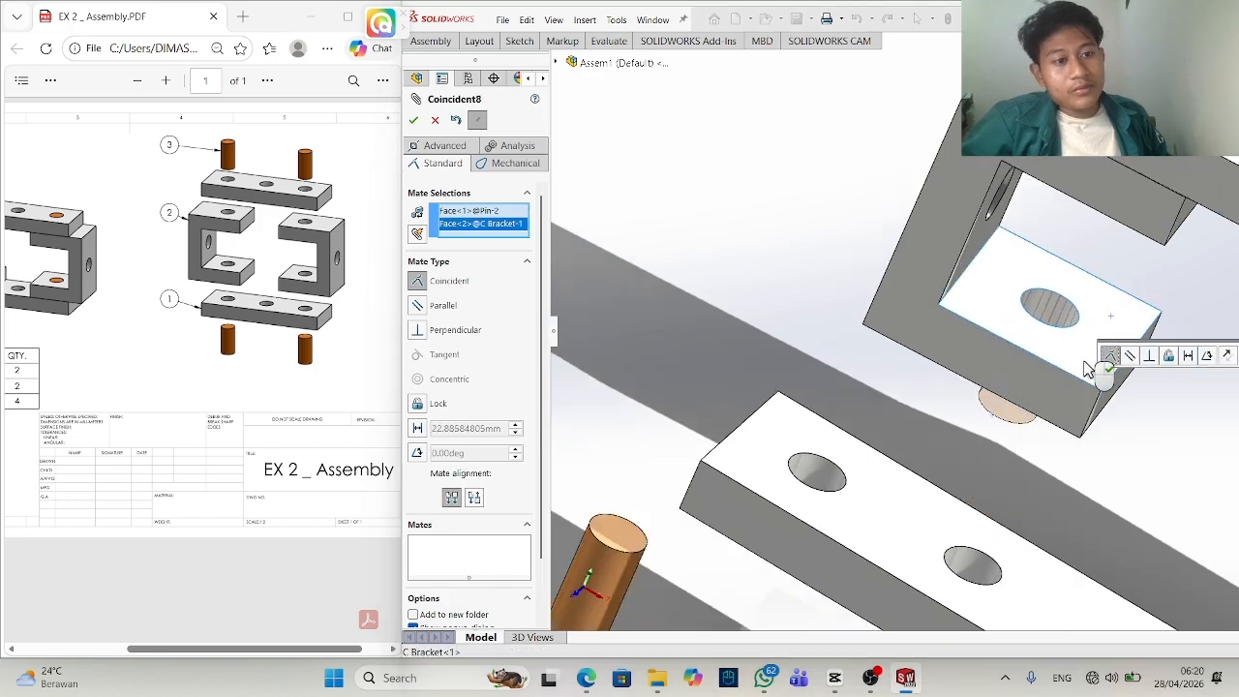
pyautogui.click(1173, 356)
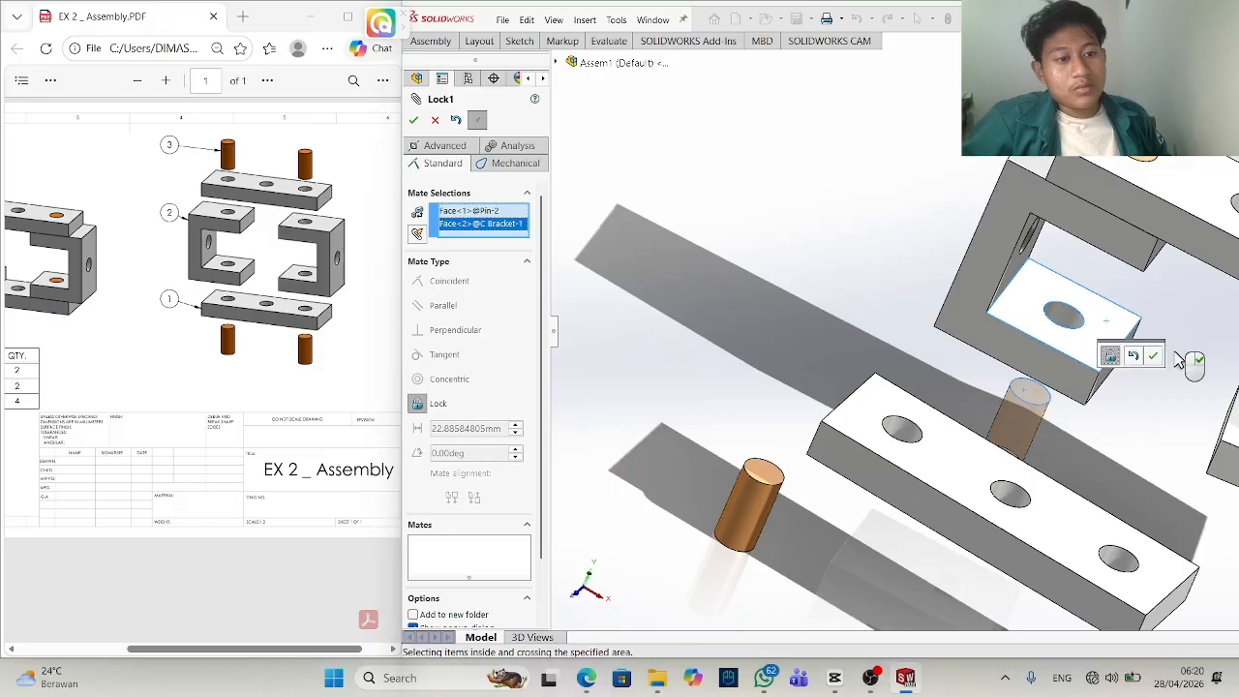
pyautogui.scroll(-3, 1138, 362)
pyautogui.click(1153, 355)
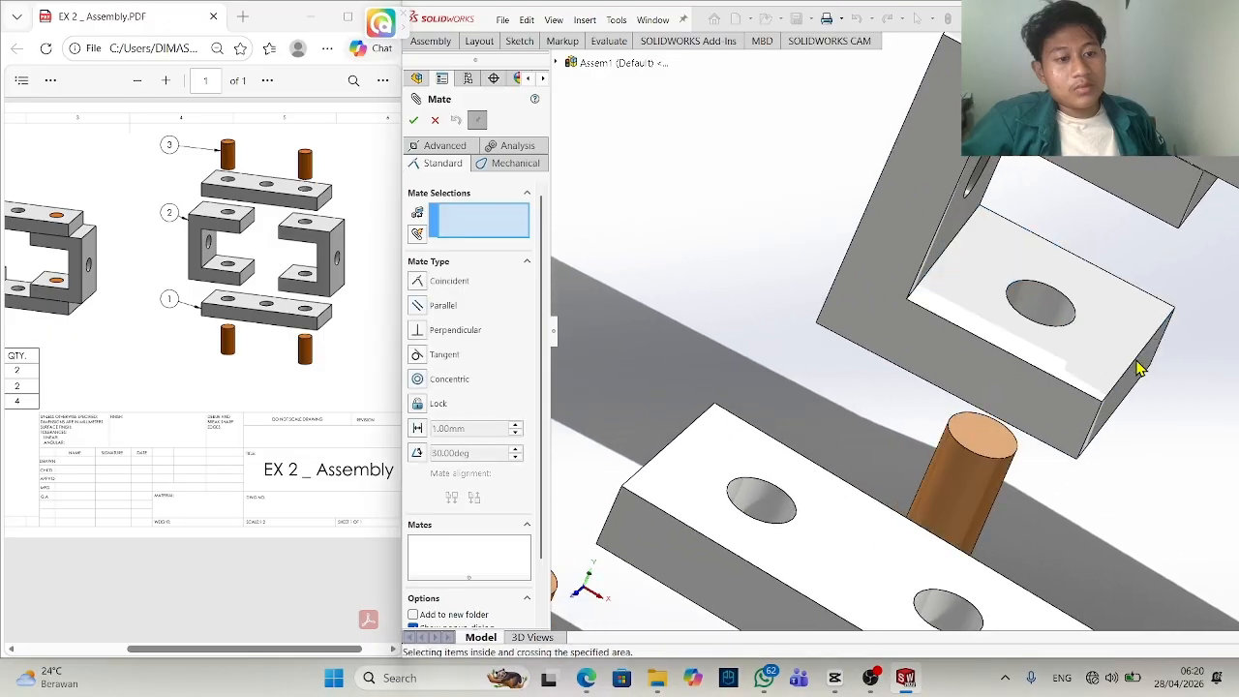
pyautogui.click(997, 433)
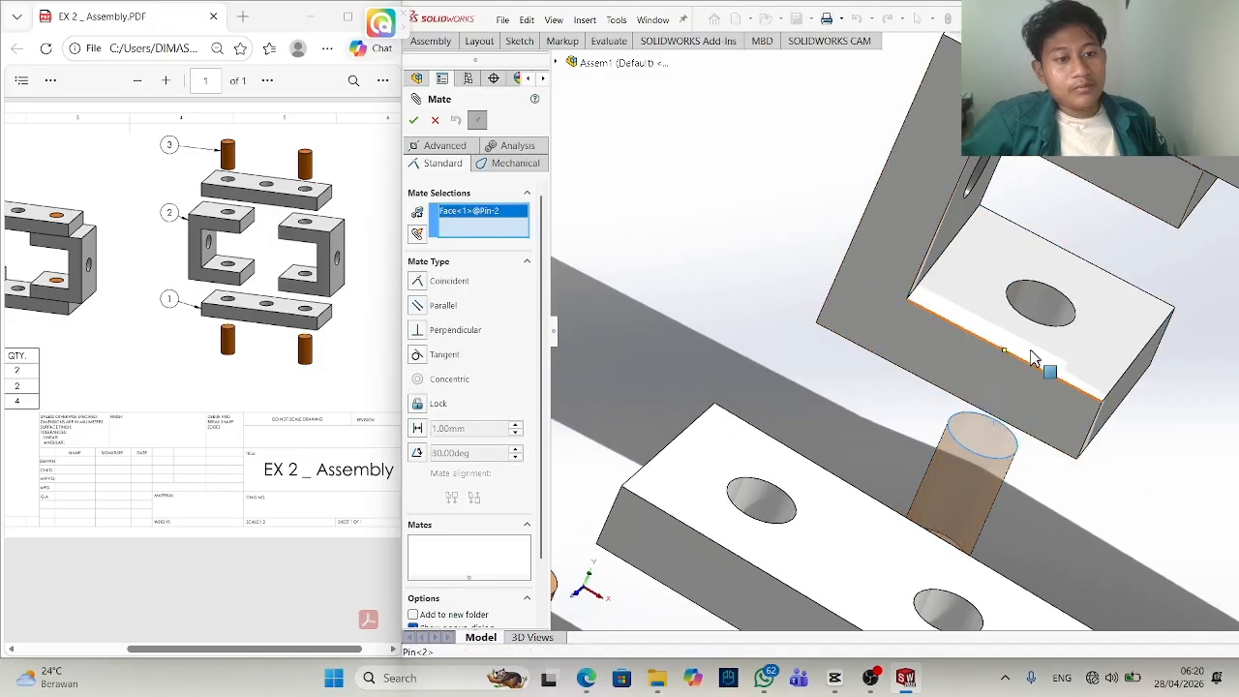
pyautogui.click(1031, 309)
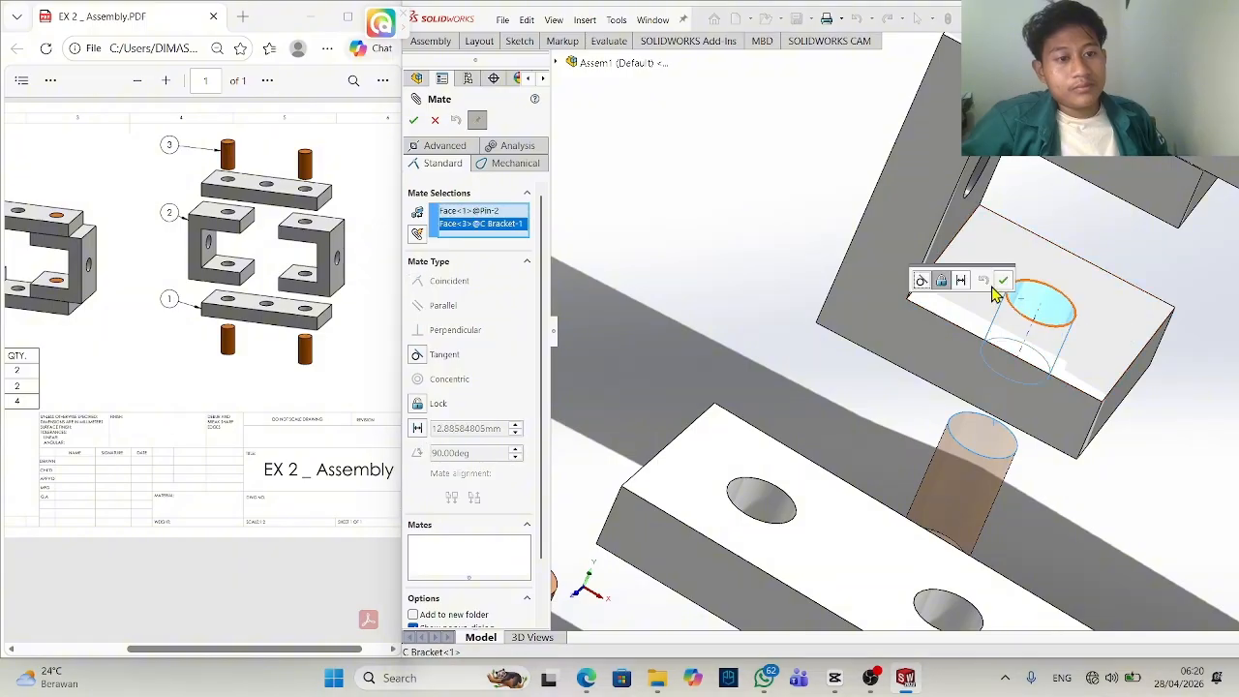
pyautogui.click(921, 280)
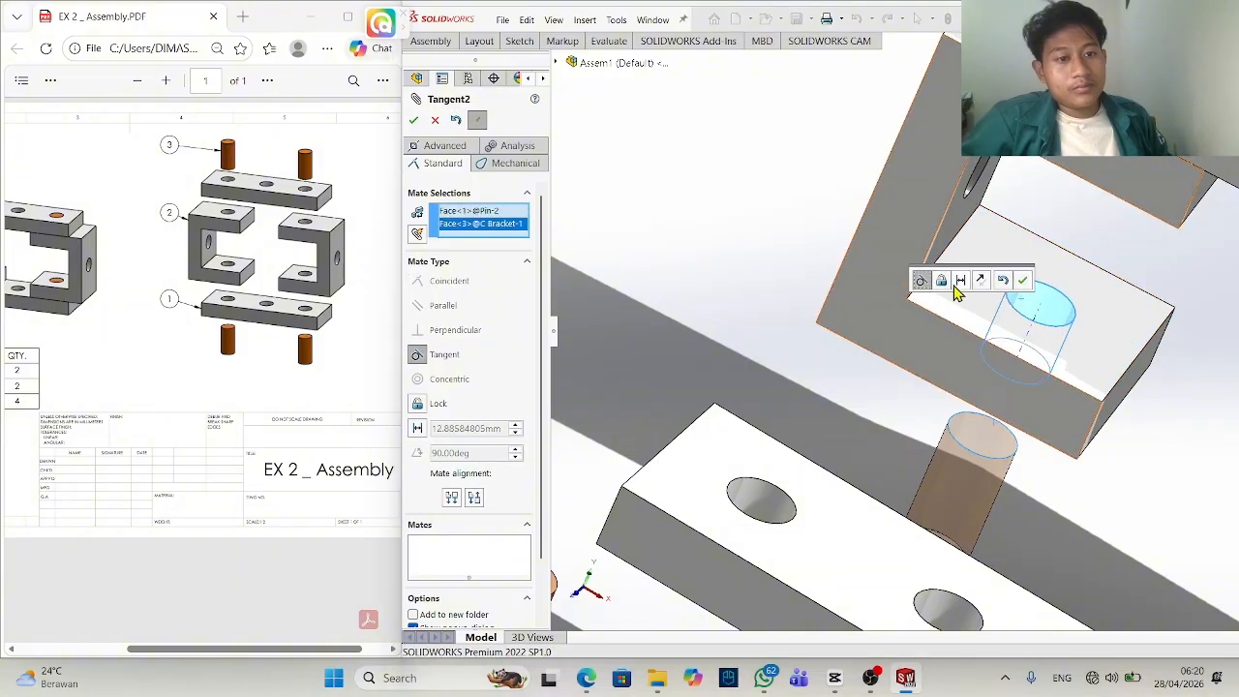
pyautogui.click(1004, 281)
# Add a coincident mate between the inner face of C Bracket<1>'s lower arm and the top face of Pin<2>.
pyautogui.click(1005, 285)
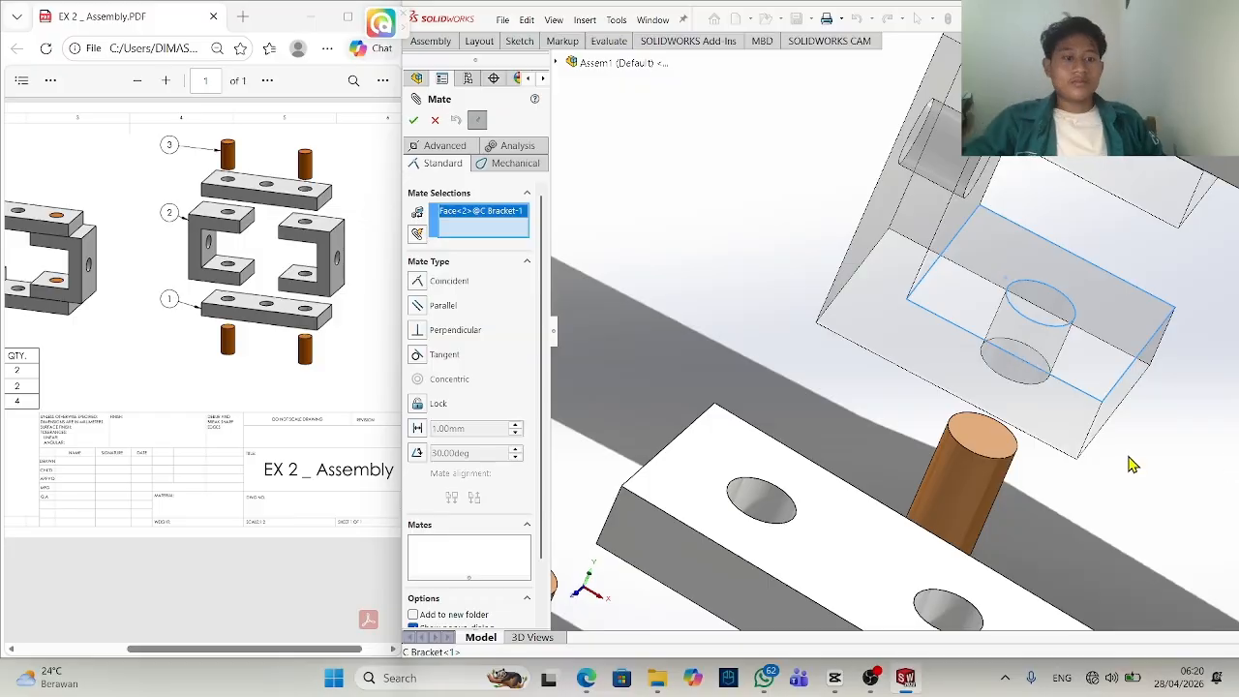
pyautogui.click(972, 464)
pyautogui.click(985, 434)
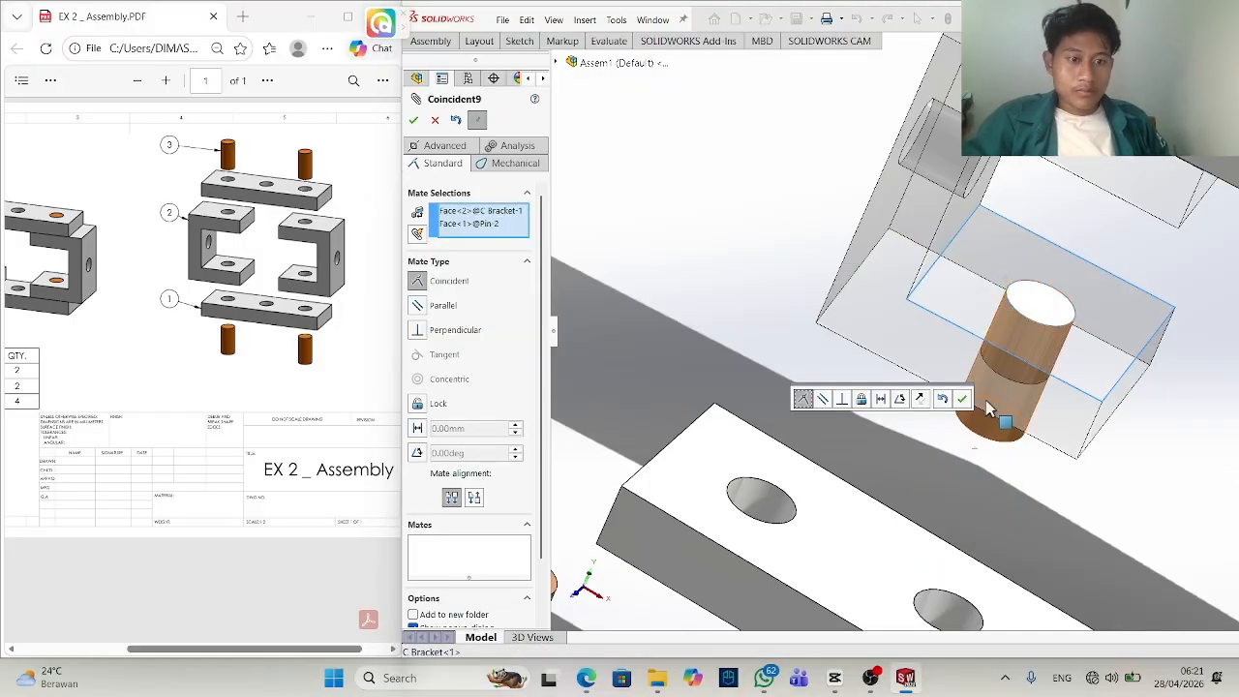
pyautogui.click(961, 398)
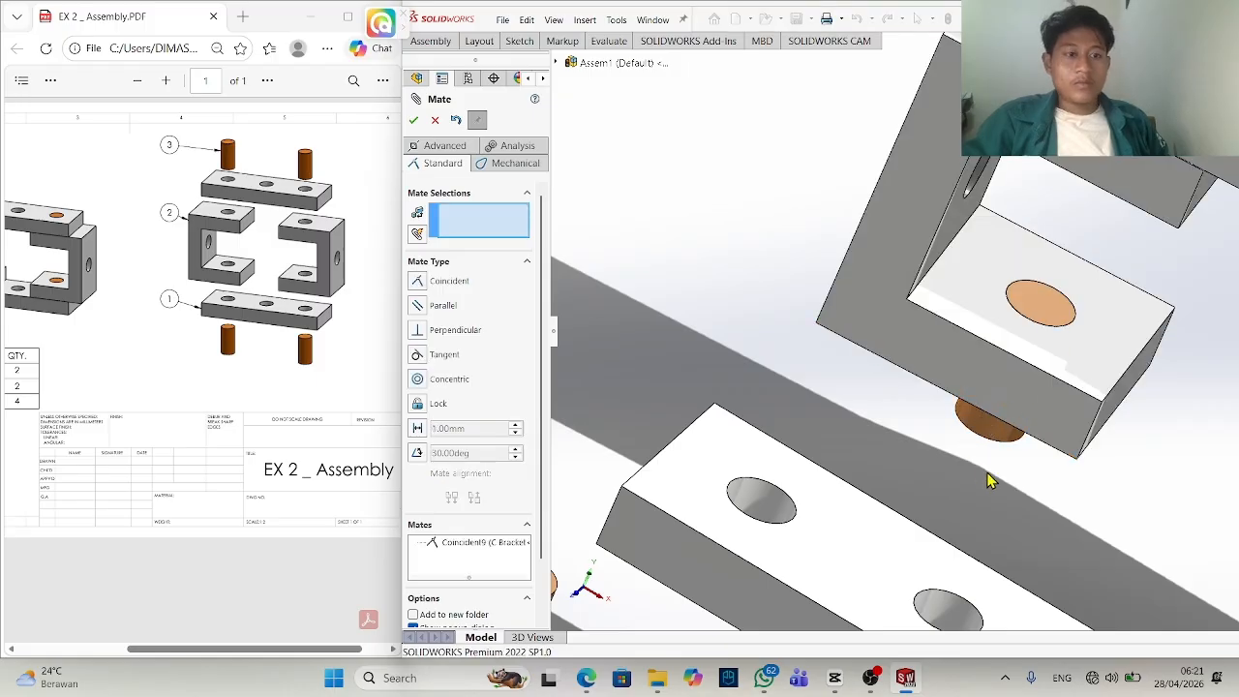
# Add a concentric mate between the end hole of the loose Triple Spacer and the cylindrical face of Pin<2>.
pyautogui.scroll(5, 989, 476)
pyautogui.scroll(3, 1194, 486)
pyautogui.scroll(-3, 1190, 474)
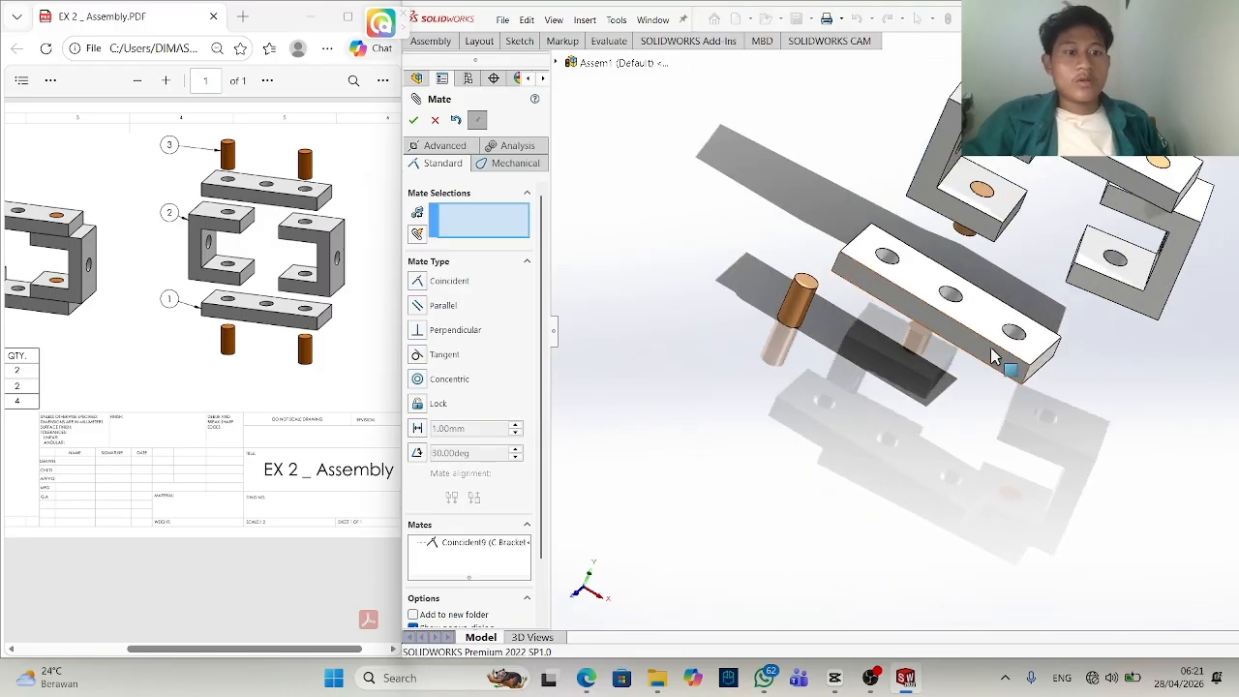
pyautogui.scroll(-2, 910, 281)
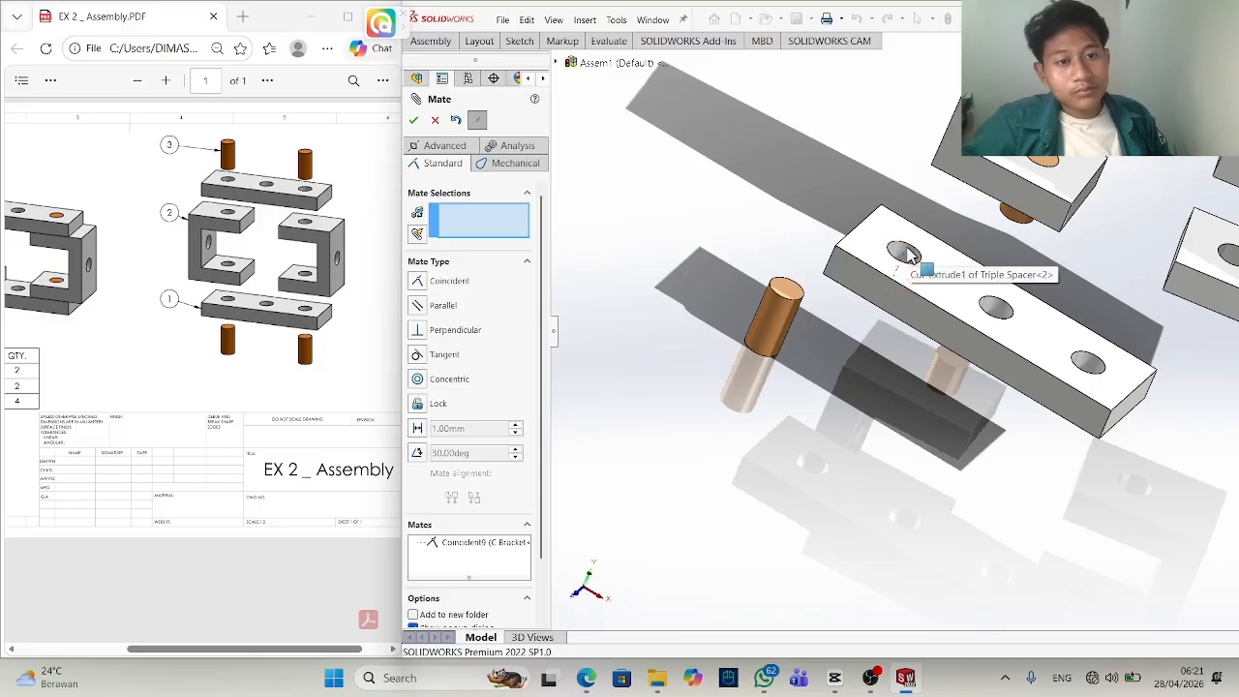
pyautogui.click(906, 256)
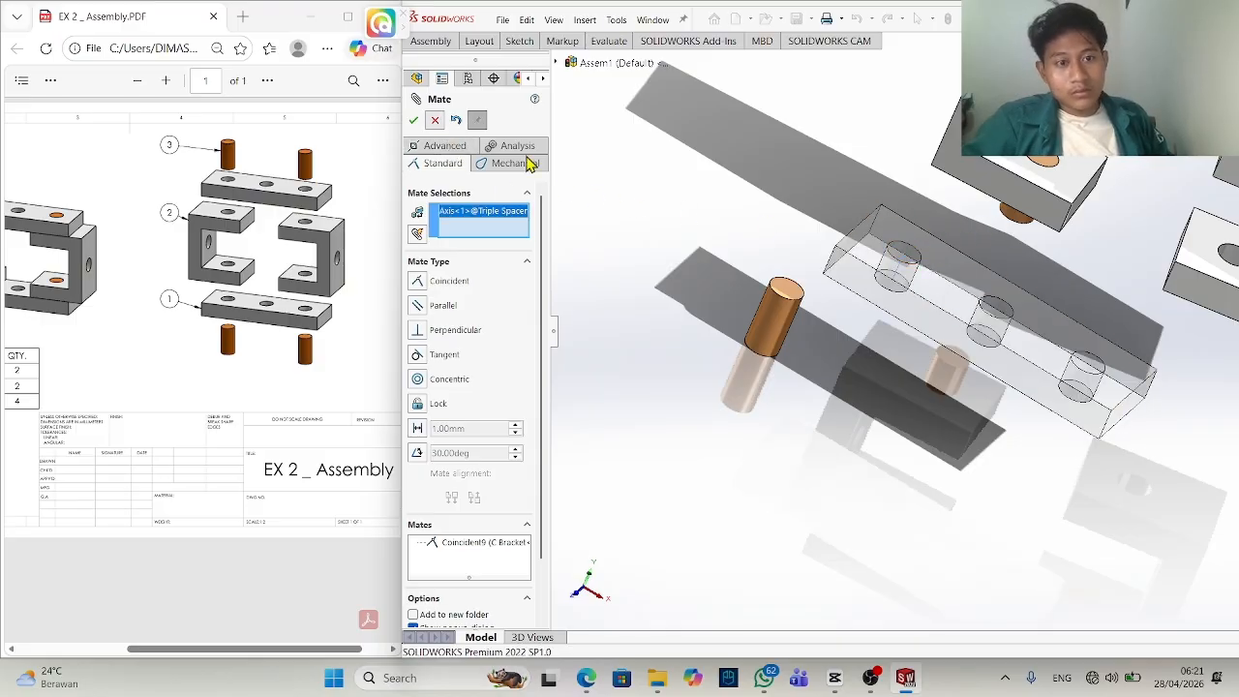
pyautogui.press('Escape')
pyautogui.click(910, 249)
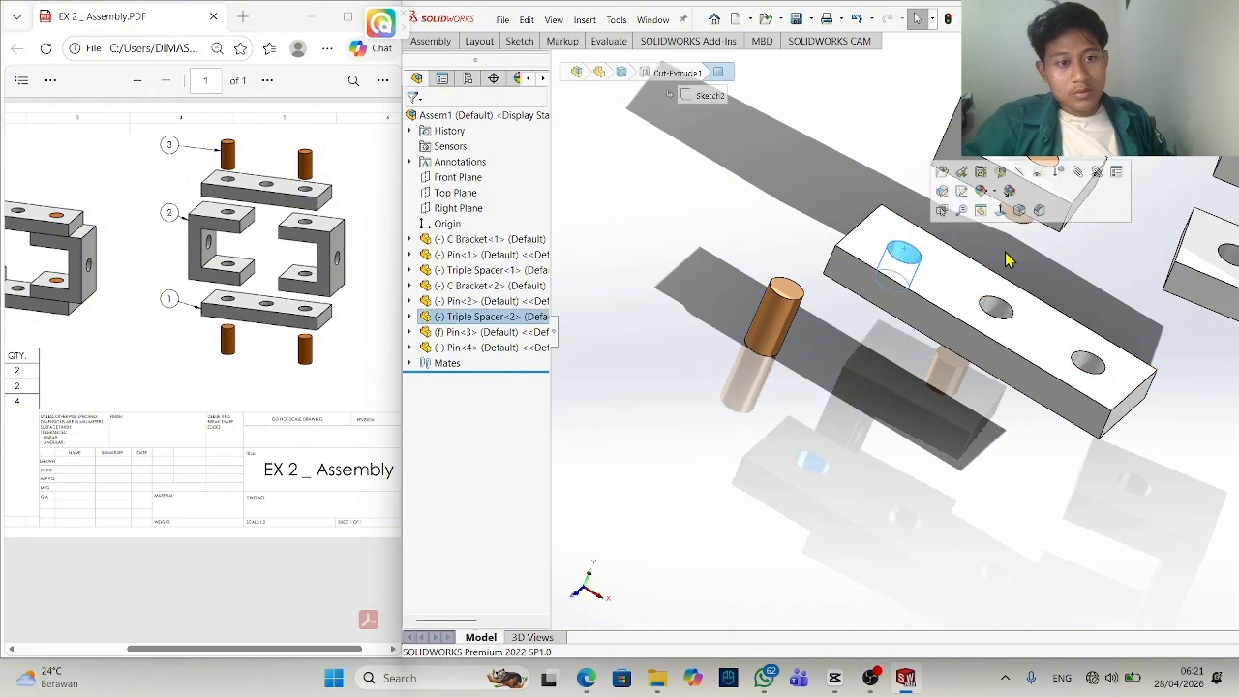
pyautogui.rightClick(910, 248)
pyautogui.press('Escape')
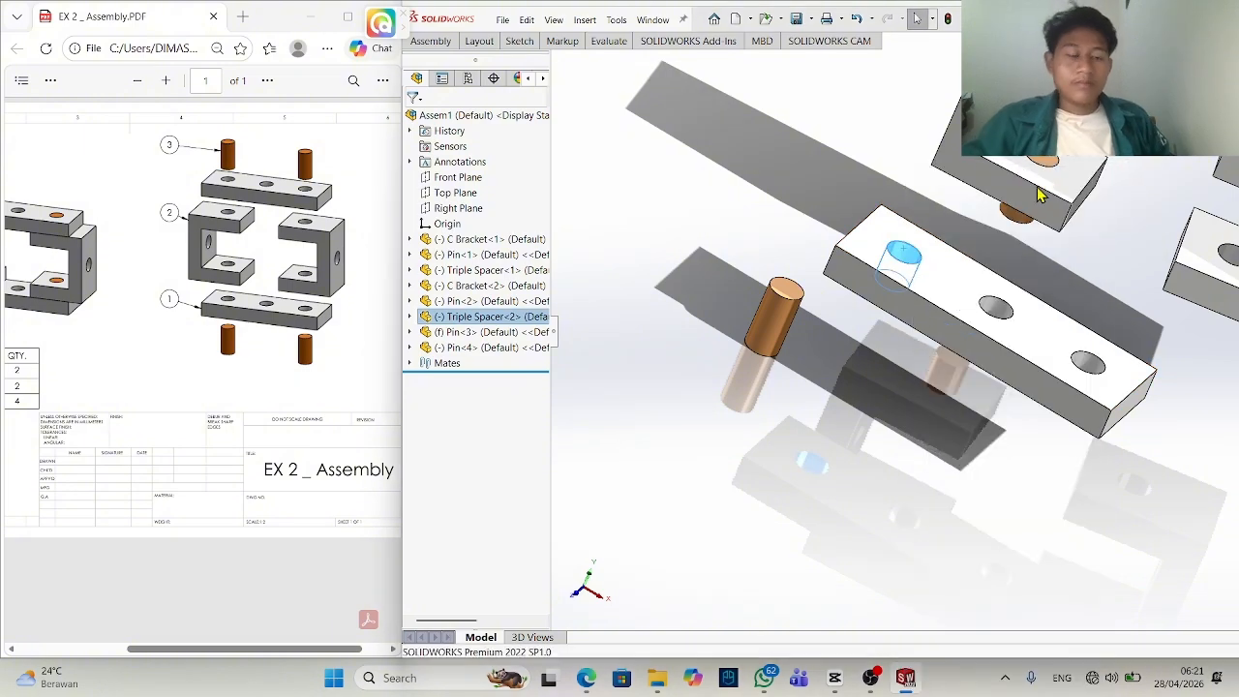
pyautogui.press('Return')
pyautogui.scroll(-5, 1018, 221)
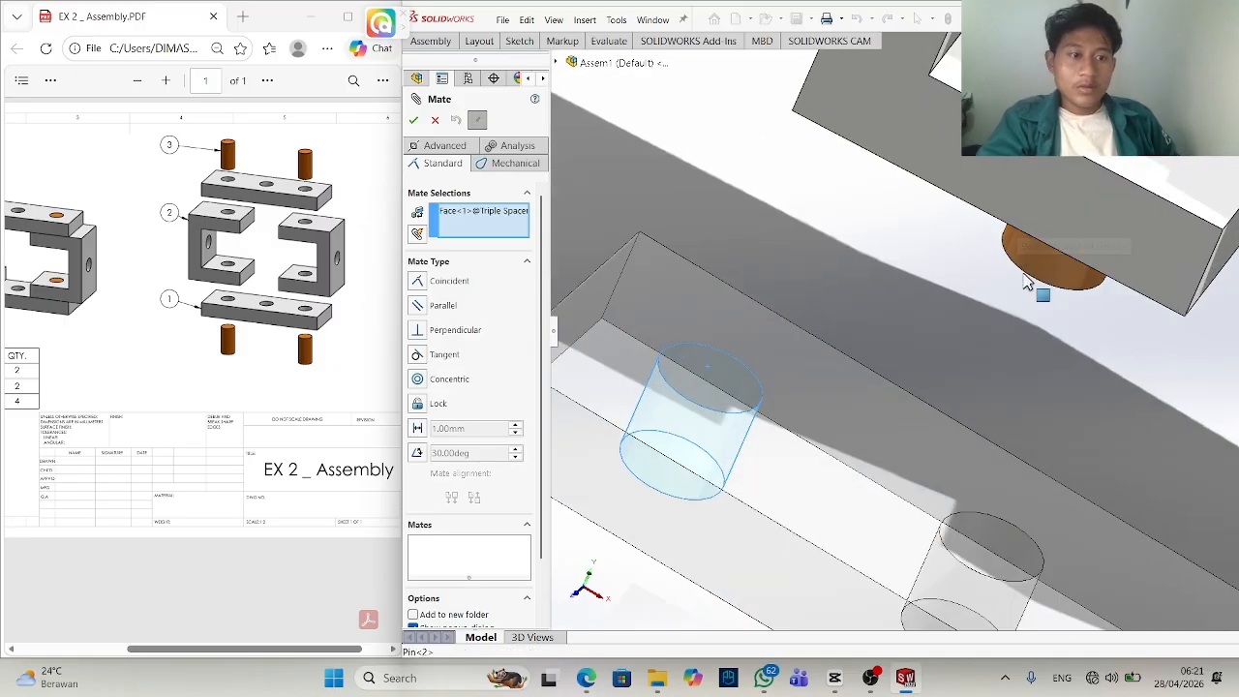
pyautogui.click(1028, 282)
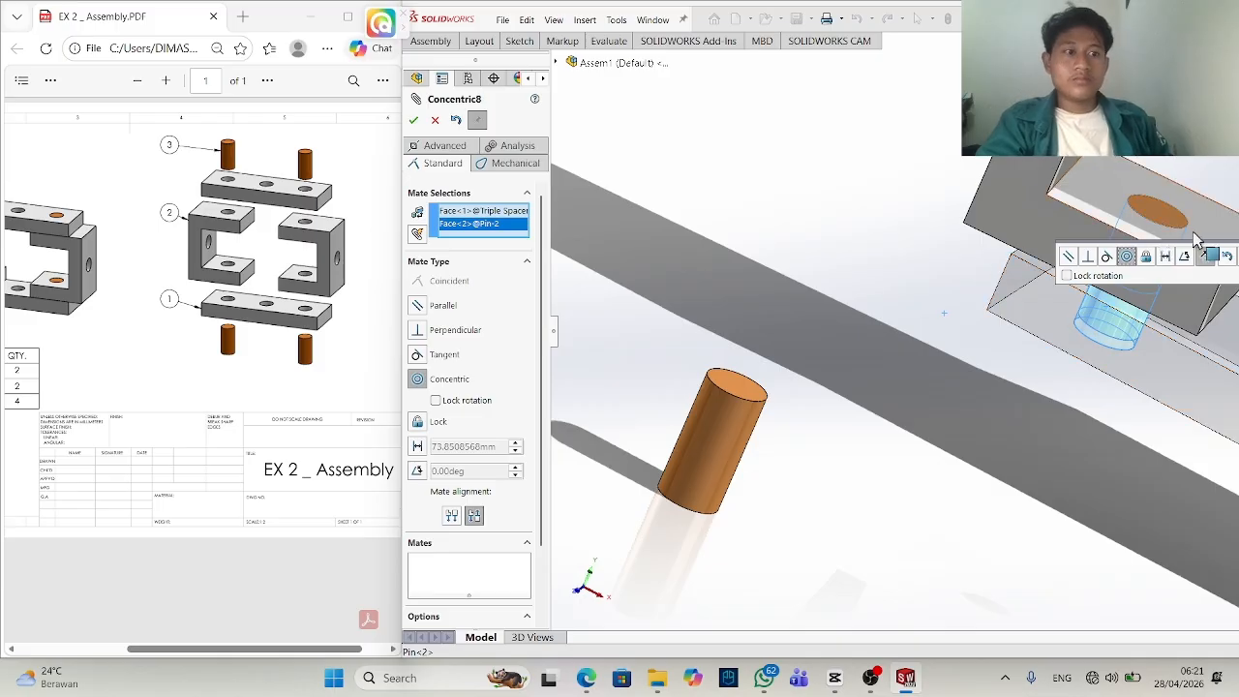
pyautogui.rightClick(818, 256)
pyautogui.click(859, 325)
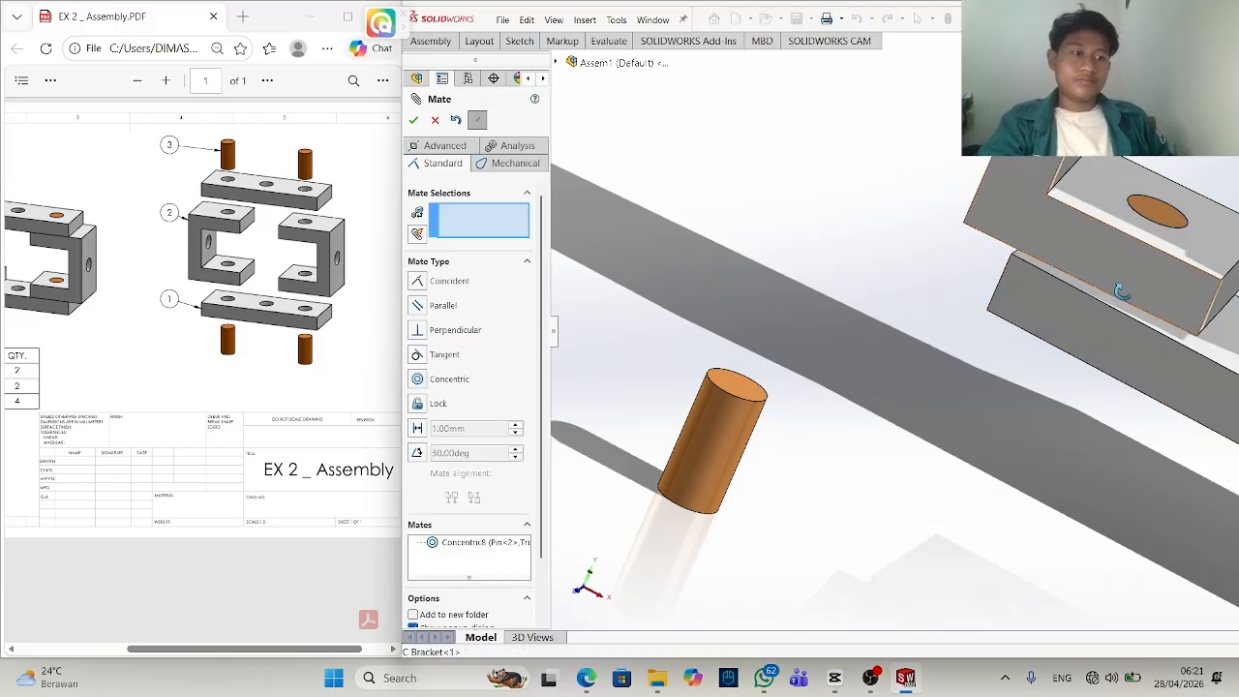
# Slide the lower Triple Spacer down and mate its top face coincident with the bottom face of Pin<2>.
pyautogui.moveTo(1120, 291); pyautogui.dragTo(1129, 348, button='middle')
pyautogui.moveTo(1135, 335); pyautogui.dragTo(1075, 414)
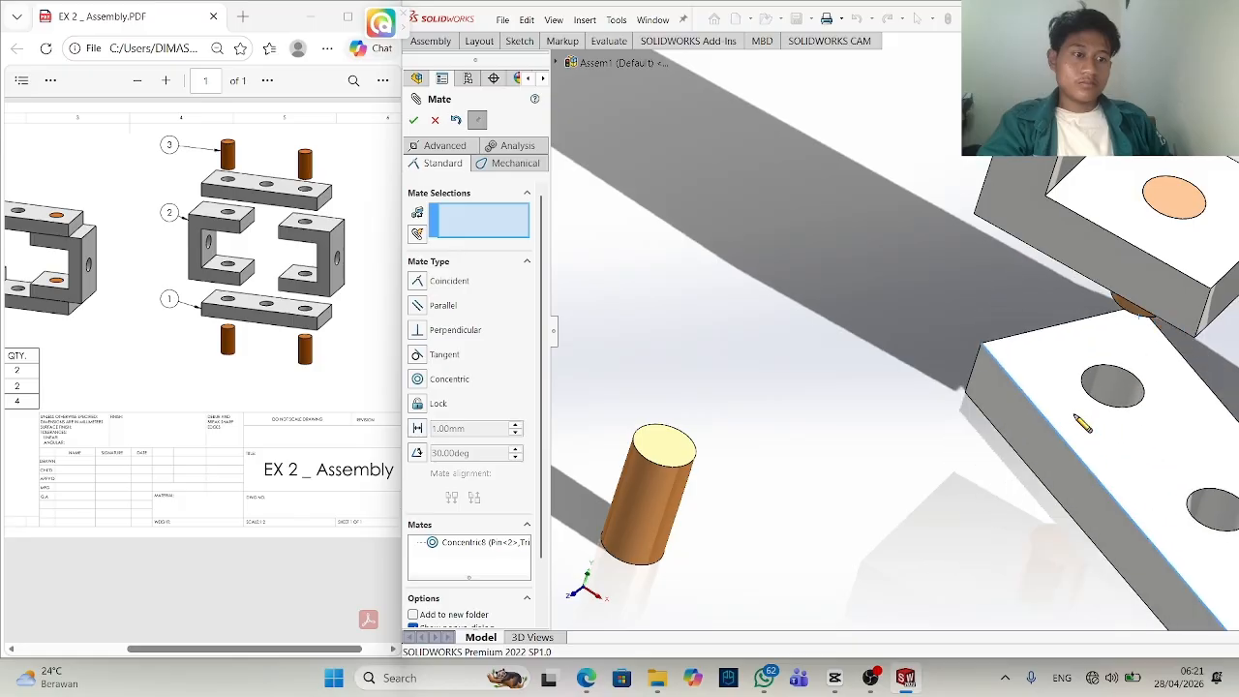
pyautogui.click(1090, 354)
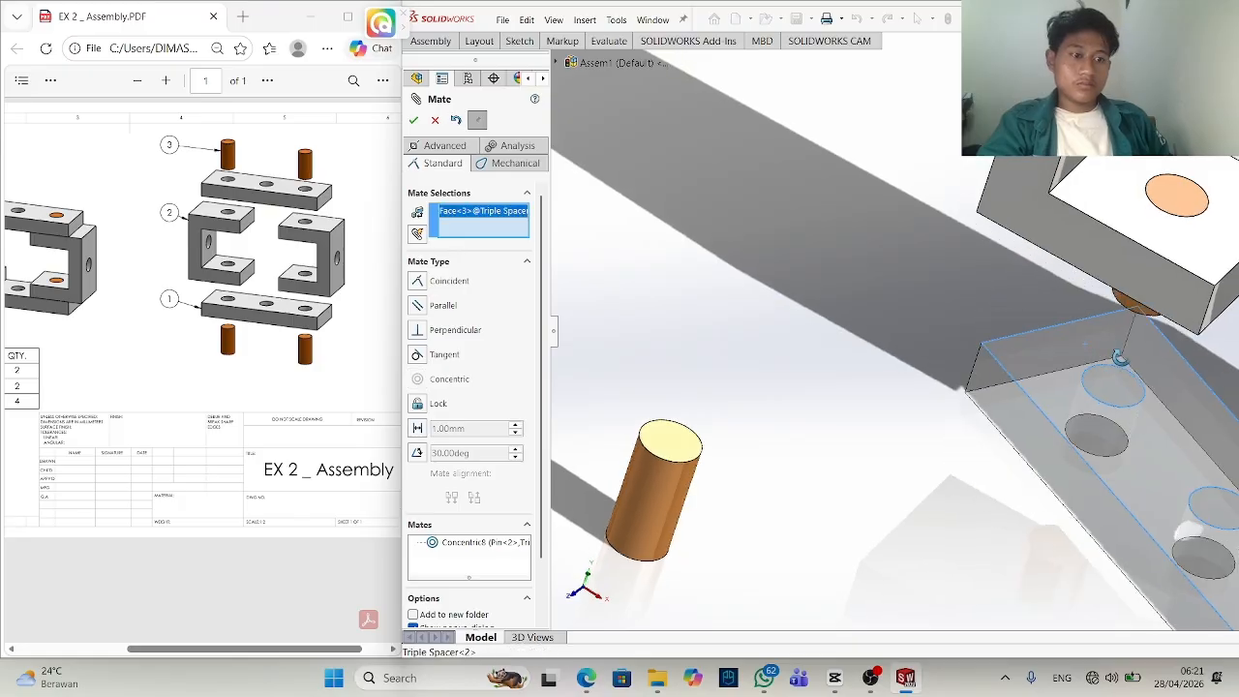
pyautogui.moveTo(1120, 359); pyautogui.dragTo(1175, 230, button='middle')
pyautogui.scroll(-1, 1166, 296)
pyautogui.click(1165, 298)
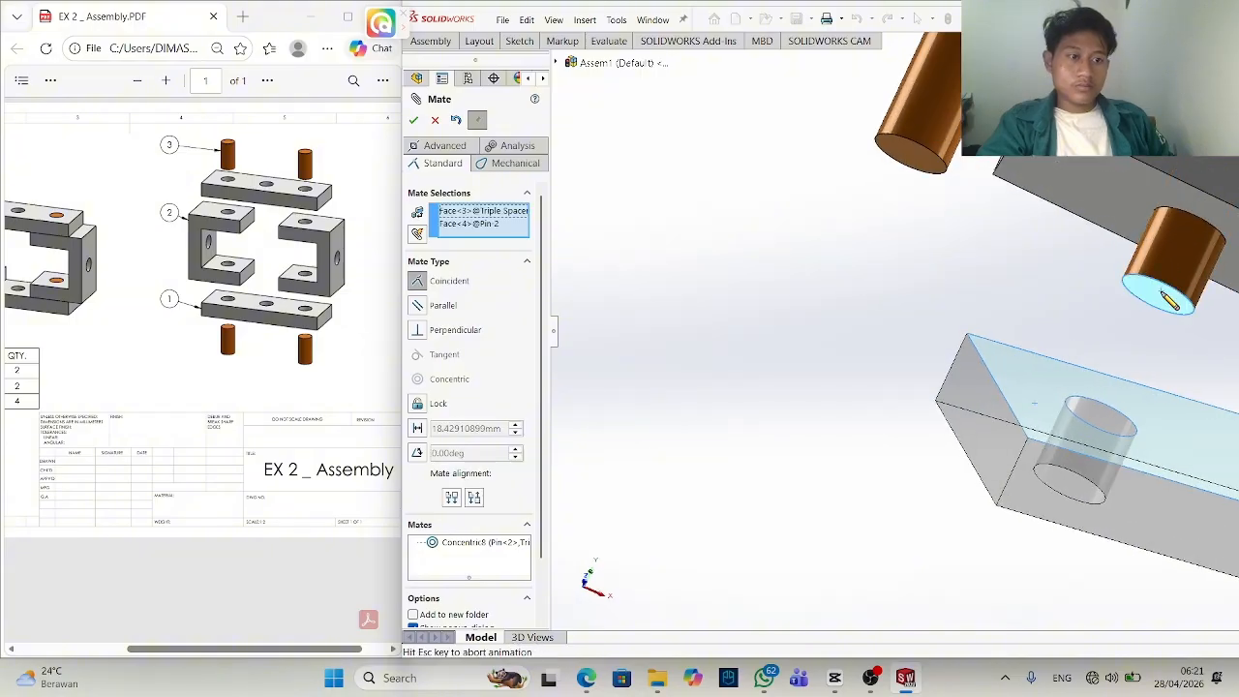
pyautogui.scroll(2, 1177, 331)
pyautogui.moveTo(1176, 331); pyautogui.dragTo(1200, 288, button='middle')
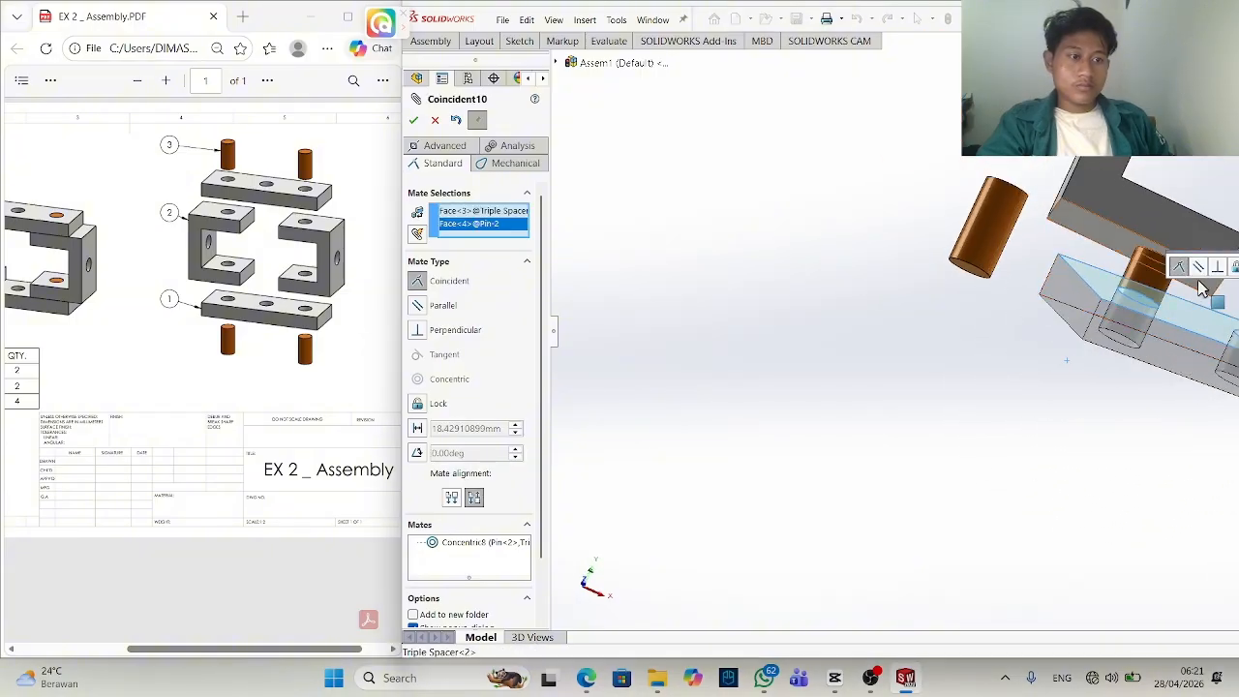
pyautogui.rightClick(1109, 276)
pyautogui.click(1118, 361)
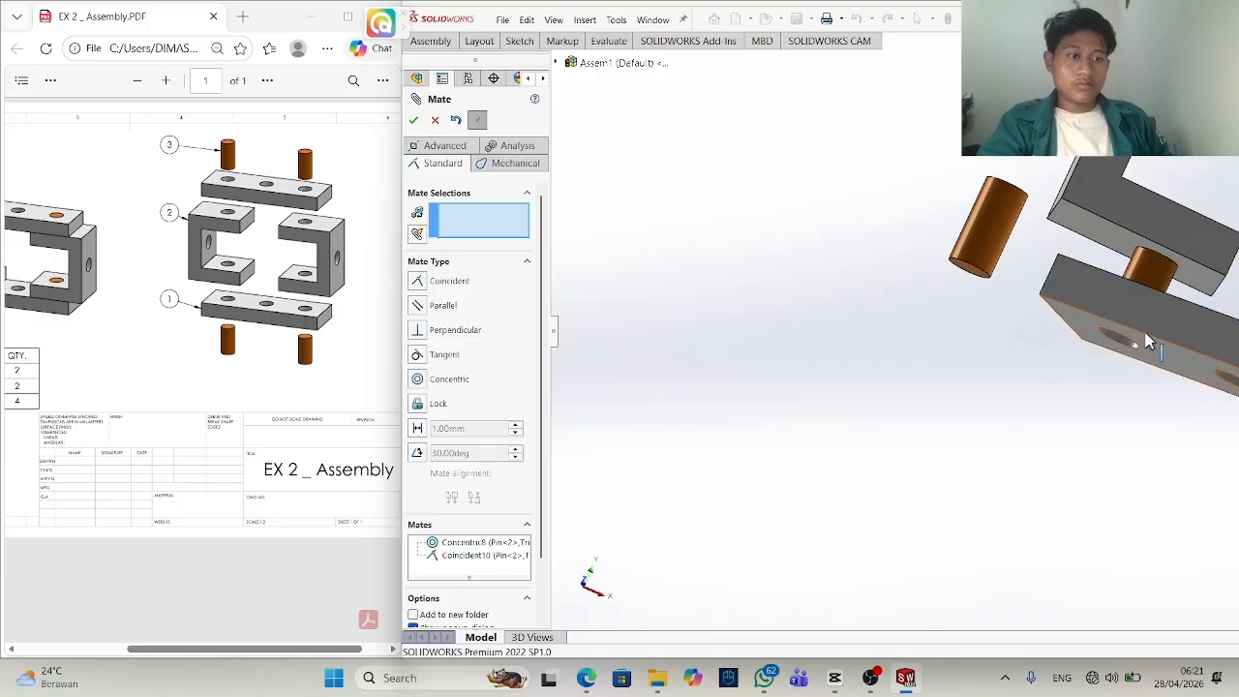
# Delete the coincident mate between Pin<2> and the lower Triple Spacer's top face.
pyautogui.moveTo(1109, 329); pyautogui.dragTo(1161, 148, button='middle')
pyautogui.moveTo(1094, 290); pyautogui.dragTo(584, 371, button='middle')
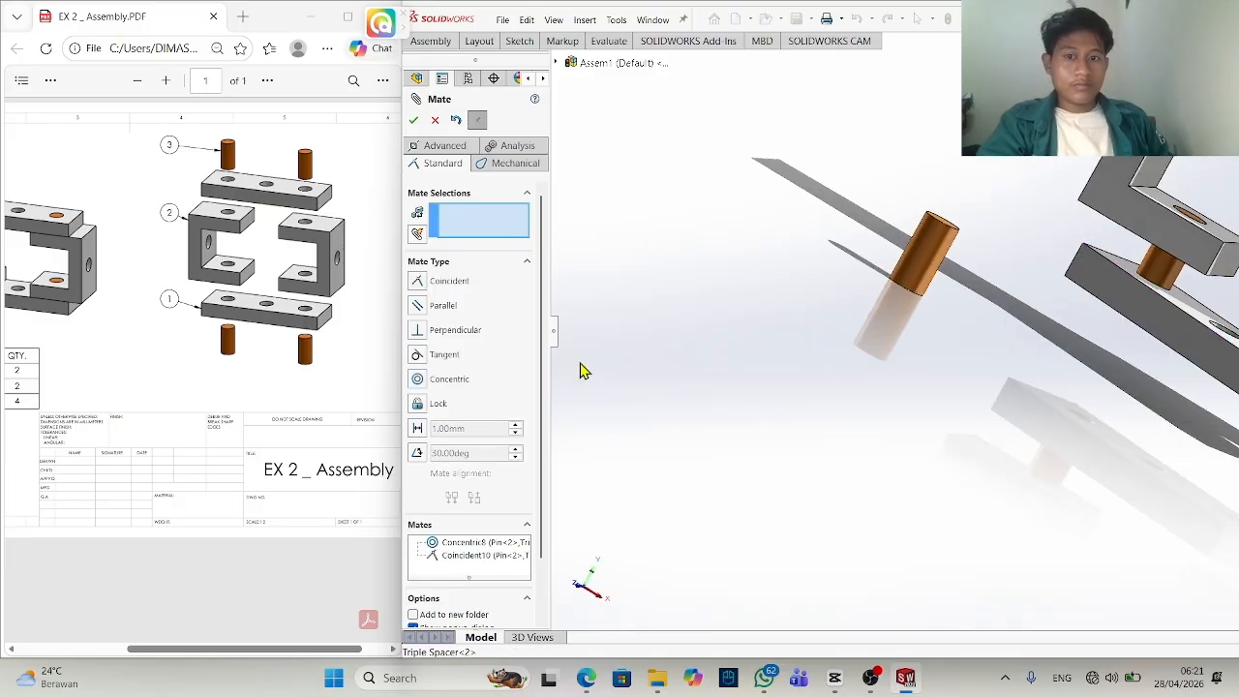
pyautogui.click(474, 560)
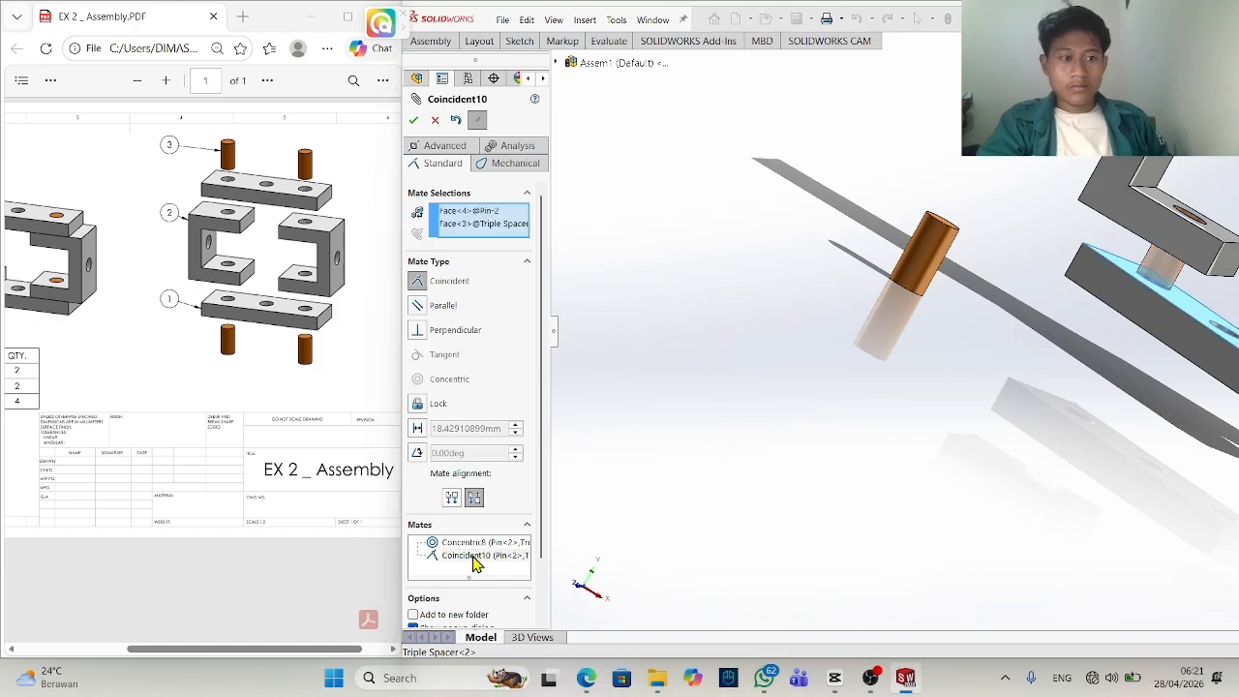
pyautogui.rightClick(475, 560)
pyautogui.click(542, 566)
# Add a coincident mate between the bottom face of Pin<2> and the bottom face of the lower Triple Spacer.
pyautogui.moveTo(1139, 309); pyautogui.dragTo(1129, 264, button='middle')
pyautogui.scroll(-5, 1130, 265)
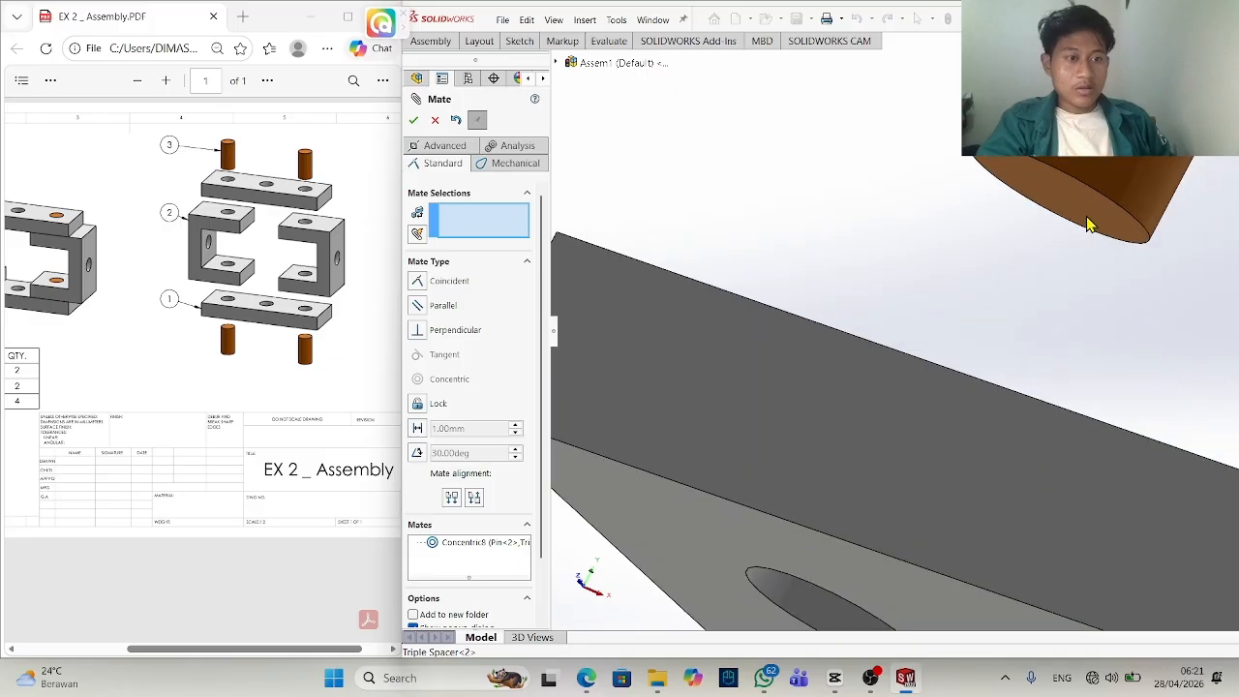
pyautogui.click(1089, 222)
pyautogui.moveTo(953, 266); pyautogui.dragTo(852, 451, button='middle')
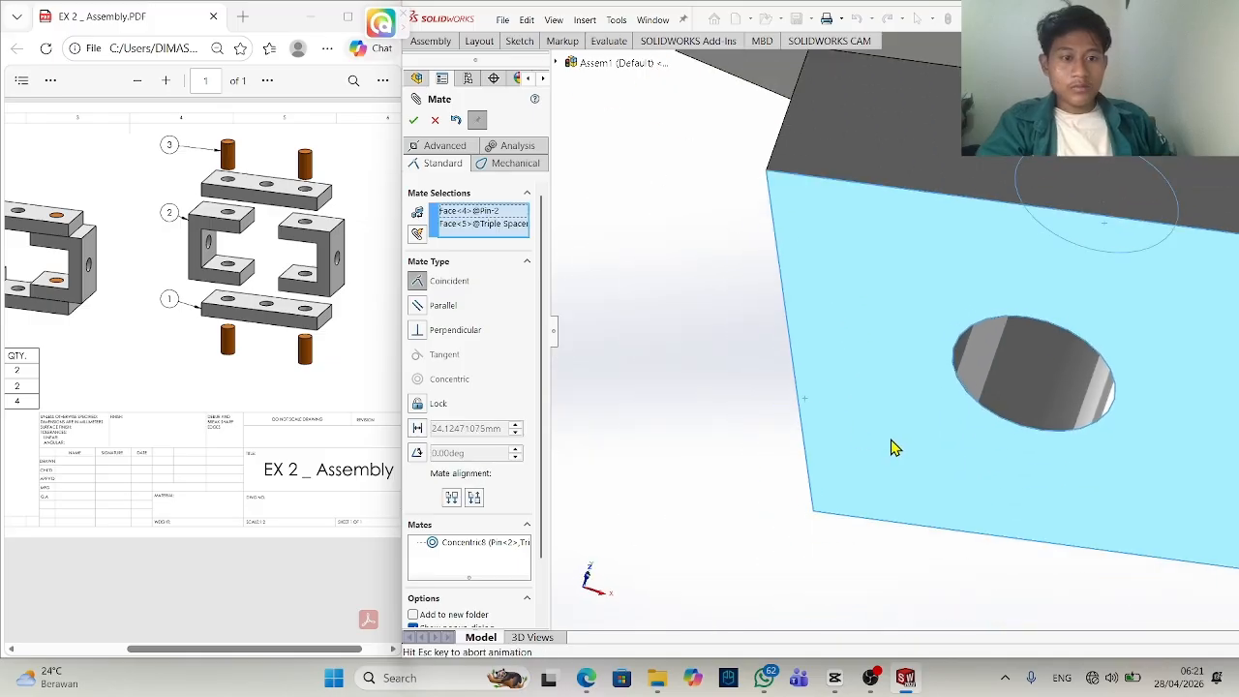
pyautogui.click(891, 448)
pyautogui.click(948, 459)
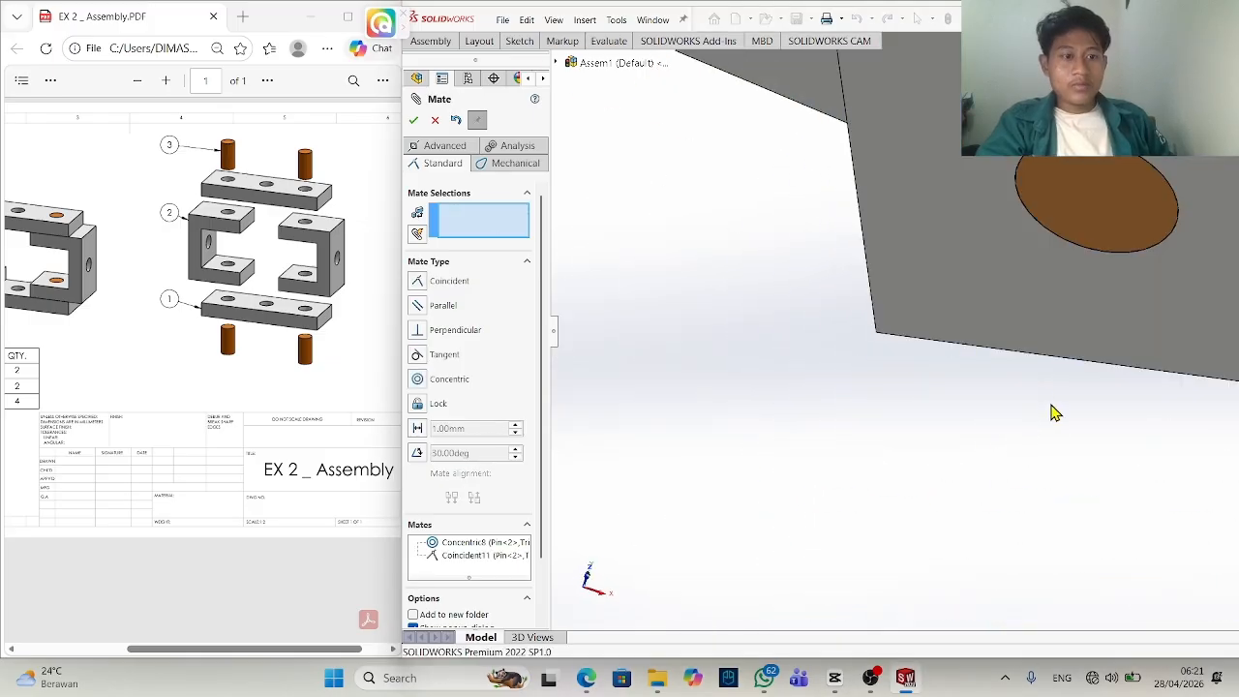
# Swing the lower Triple Spacer about Pin<2> so its free end projects clear of the C Brackets.
pyautogui.scroll(6, 1095, 455)
pyautogui.scroll(3, 1152, 377)
pyautogui.scroll(-7, 1200, 376)
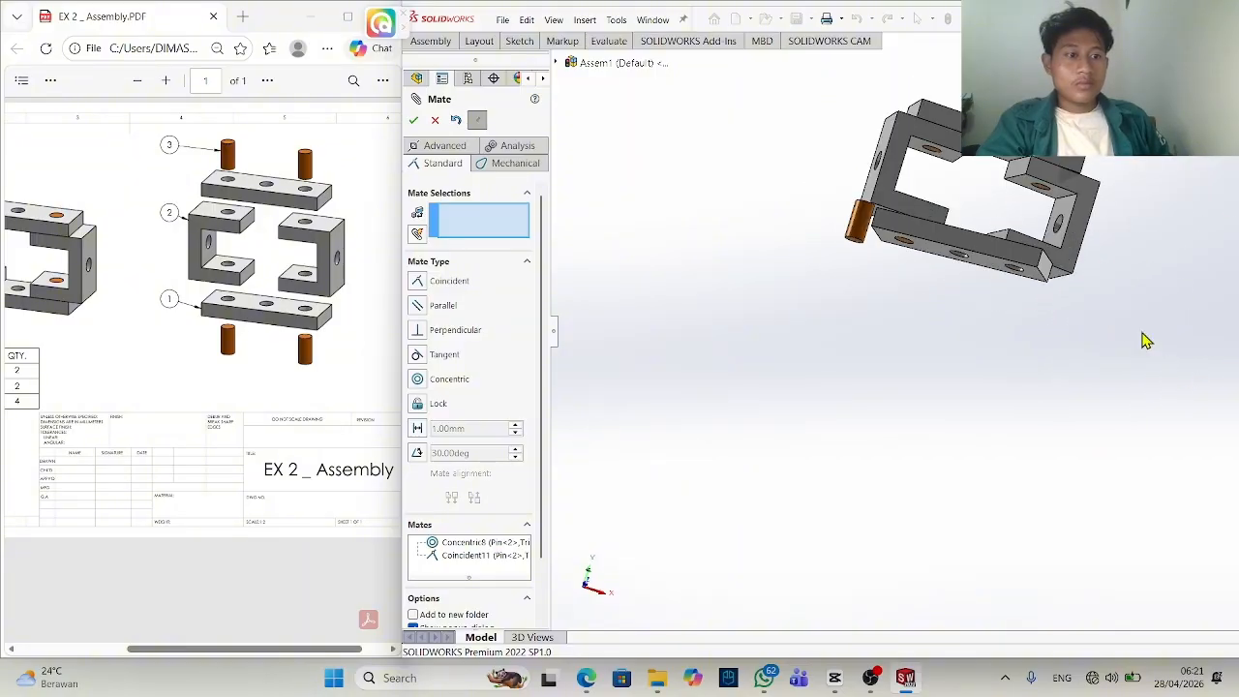
pyautogui.scroll(3, 855, 312)
pyautogui.moveTo(871, 254); pyautogui.dragTo(833, 424, button='middle')
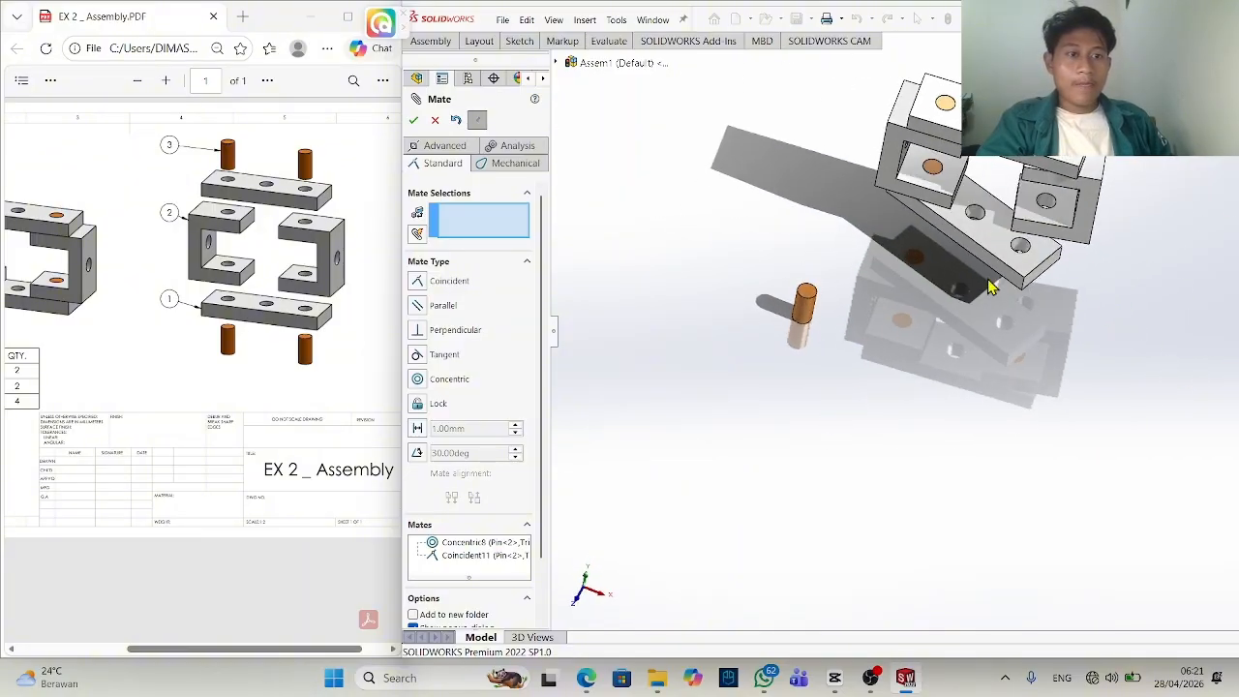
pyautogui.moveTo(997, 250); pyautogui.dragTo(1045, 218)
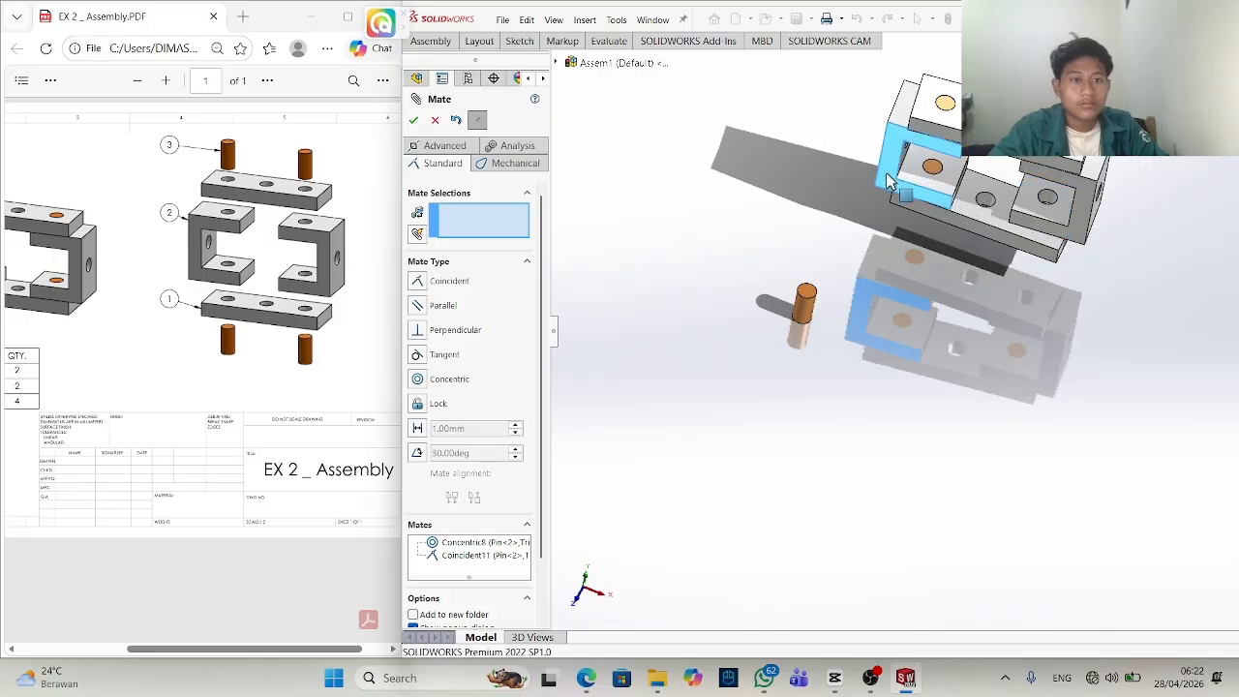
pyautogui.scroll(2, 1041, 194)
pyautogui.moveTo(1040, 193); pyautogui.dragTo(1073, 271, button='middle')
pyautogui.scroll(1, 1053, 169)
pyautogui.scroll(1, 1056, 160)
pyautogui.scroll(-4, 1077, 276)
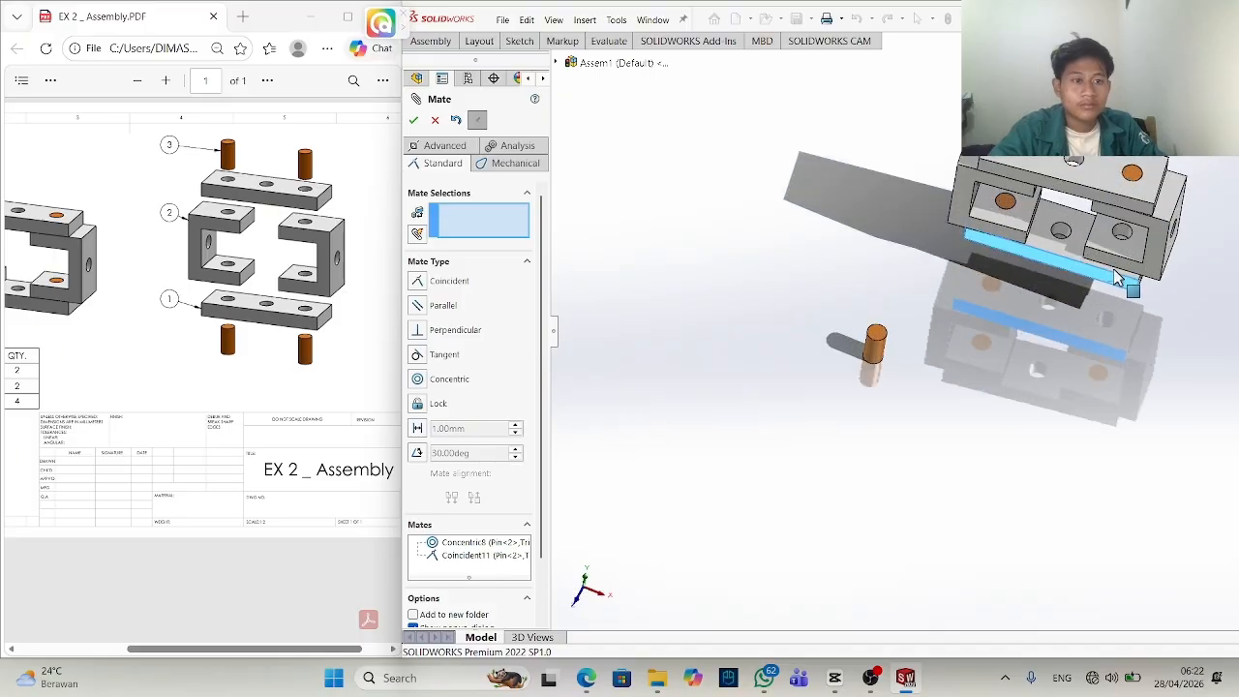
pyautogui.moveTo(1118, 272); pyautogui.dragTo(1046, 358)
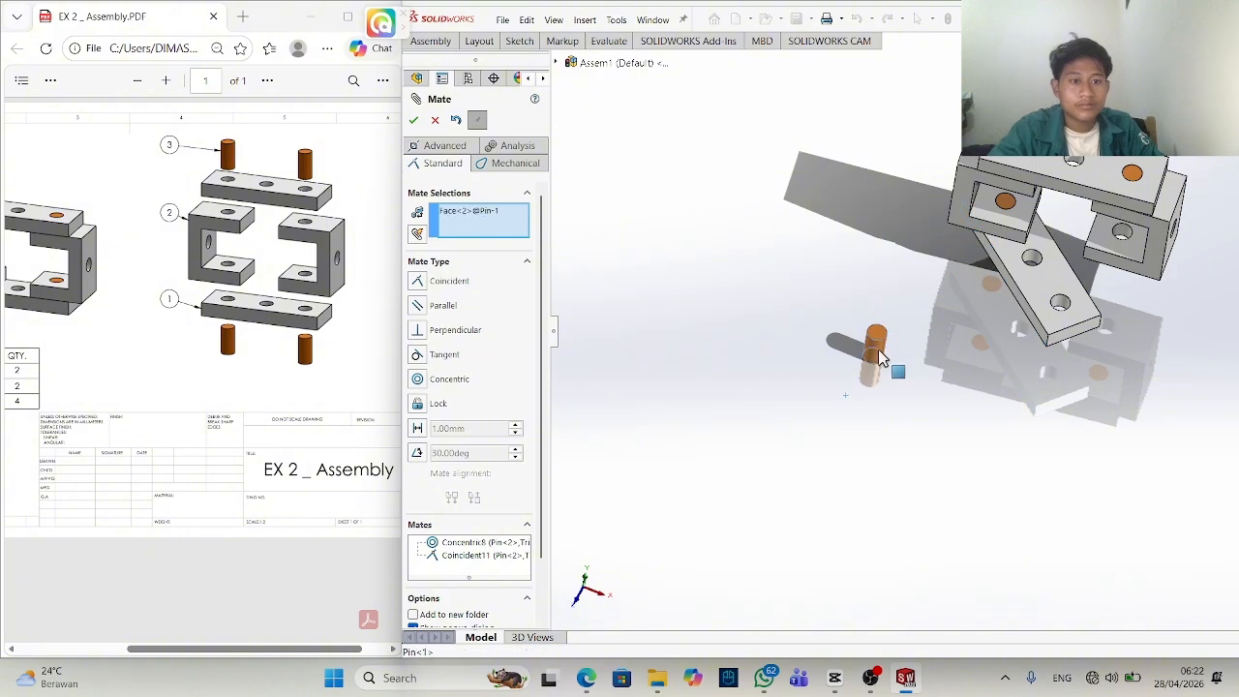
# Add a concentric mate between the cylindrical face of Pin<1> and the free end hole of the lower Triple Spacer.
pyautogui.click(1063, 307)
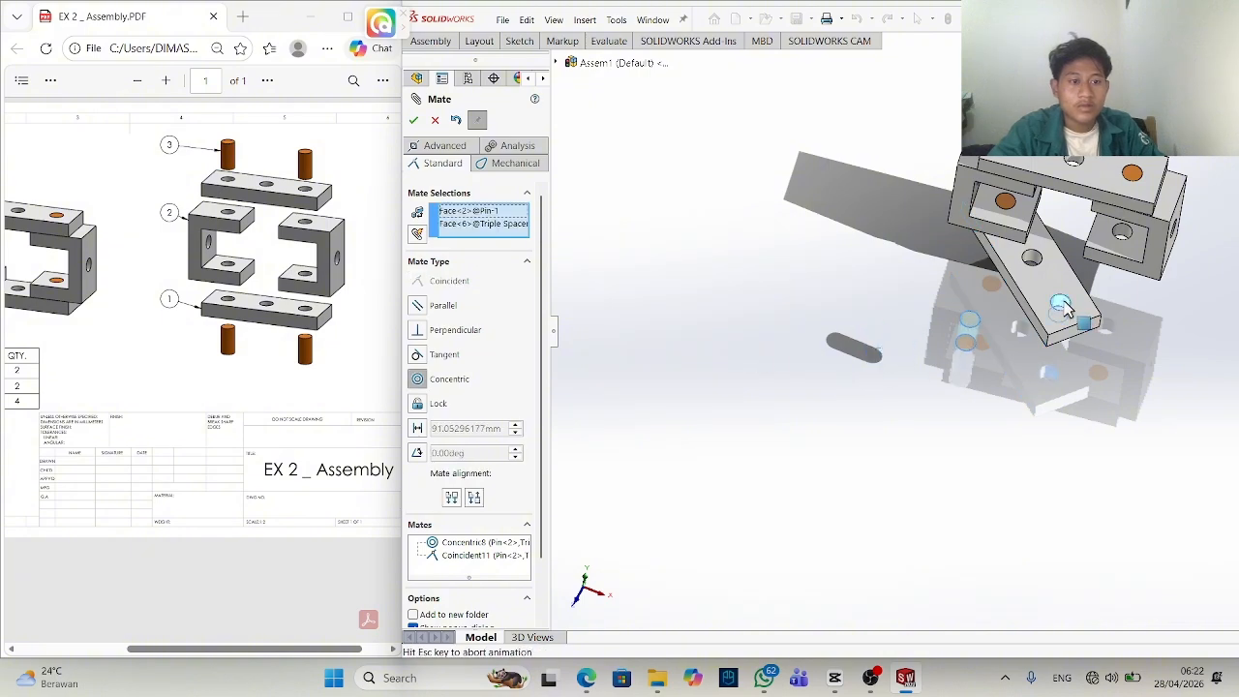
pyautogui.rightClick(1060, 368)
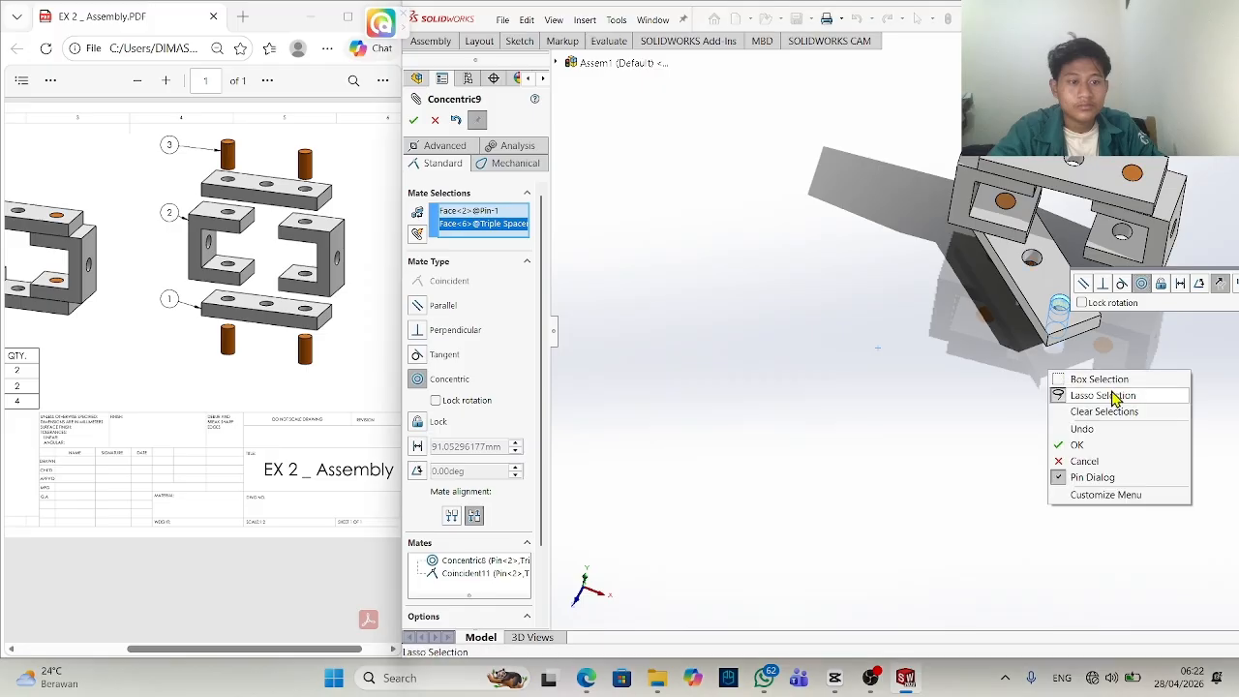
pyautogui.click(1107, 443)
# Add a coincident mate between the end face of Pin<1> and the top face of the lower Triple Spacer.
pyautogui.scroll(-3, 1067, 323)
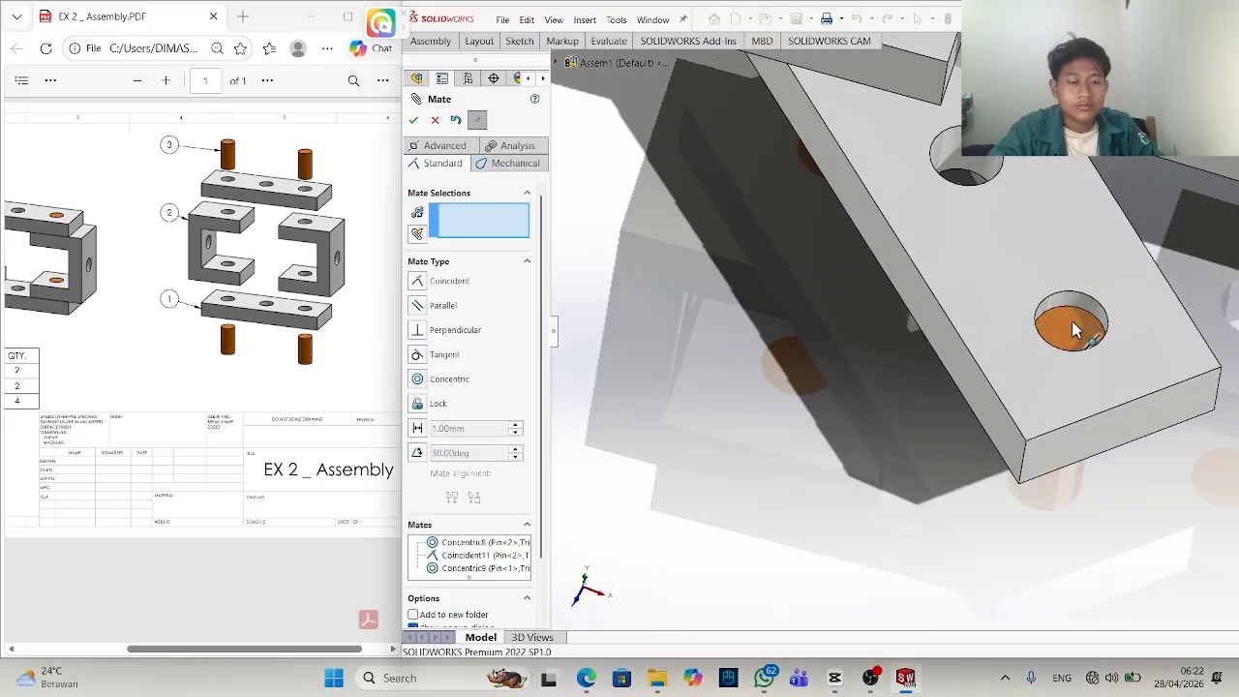
pyautogui.click(1072, 320)
pyautogui.click(1105, 253)
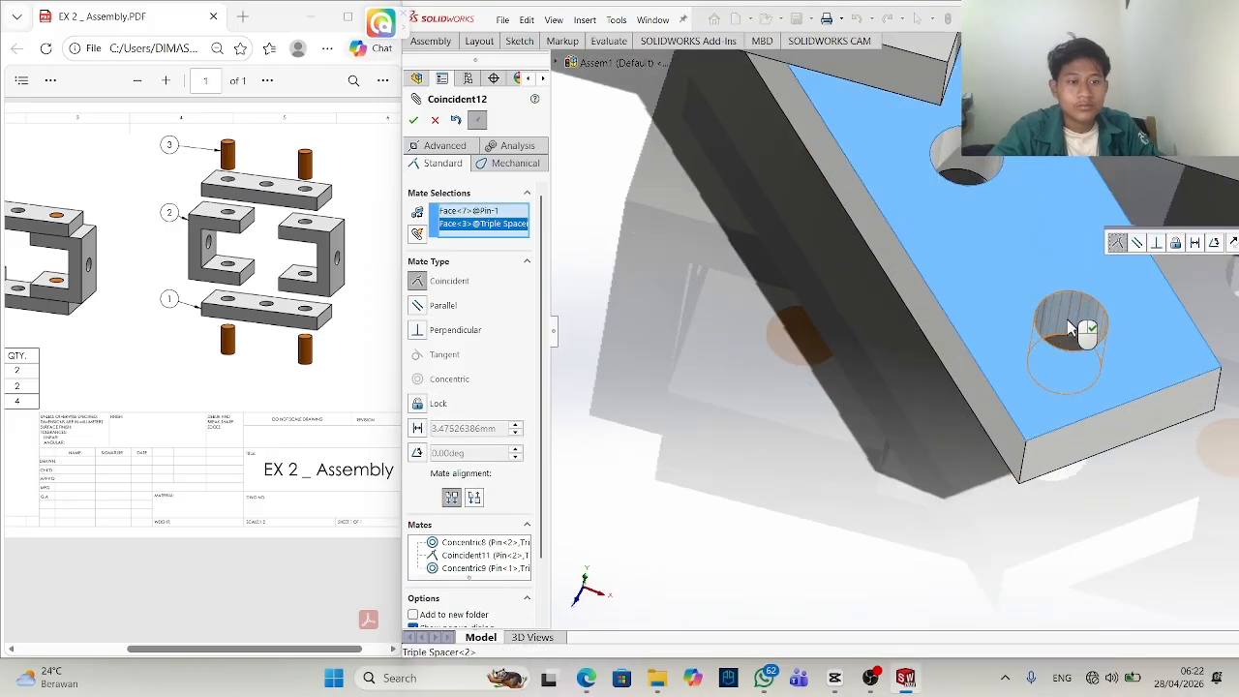
pyautogui.rightClick(843, 349)
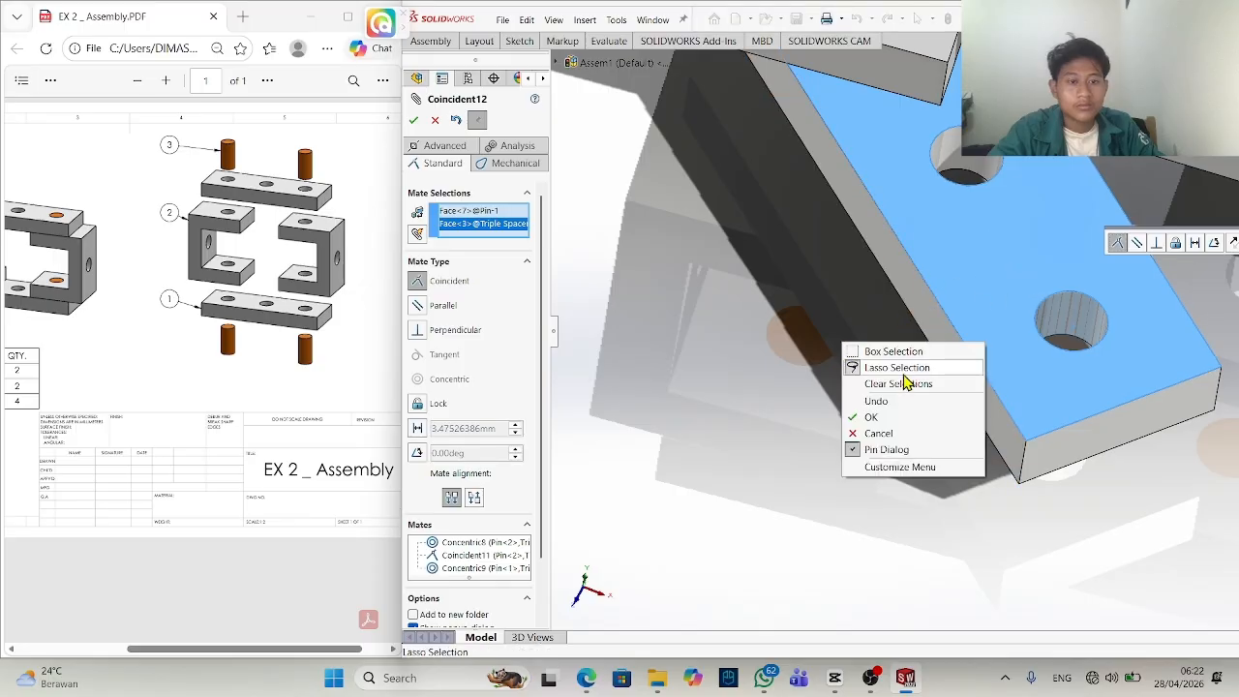
pyautogui.click(880, 414)
pyautogui.moveTo(955, 401); pyautogui.dragTo(1054, 393, button='middle')
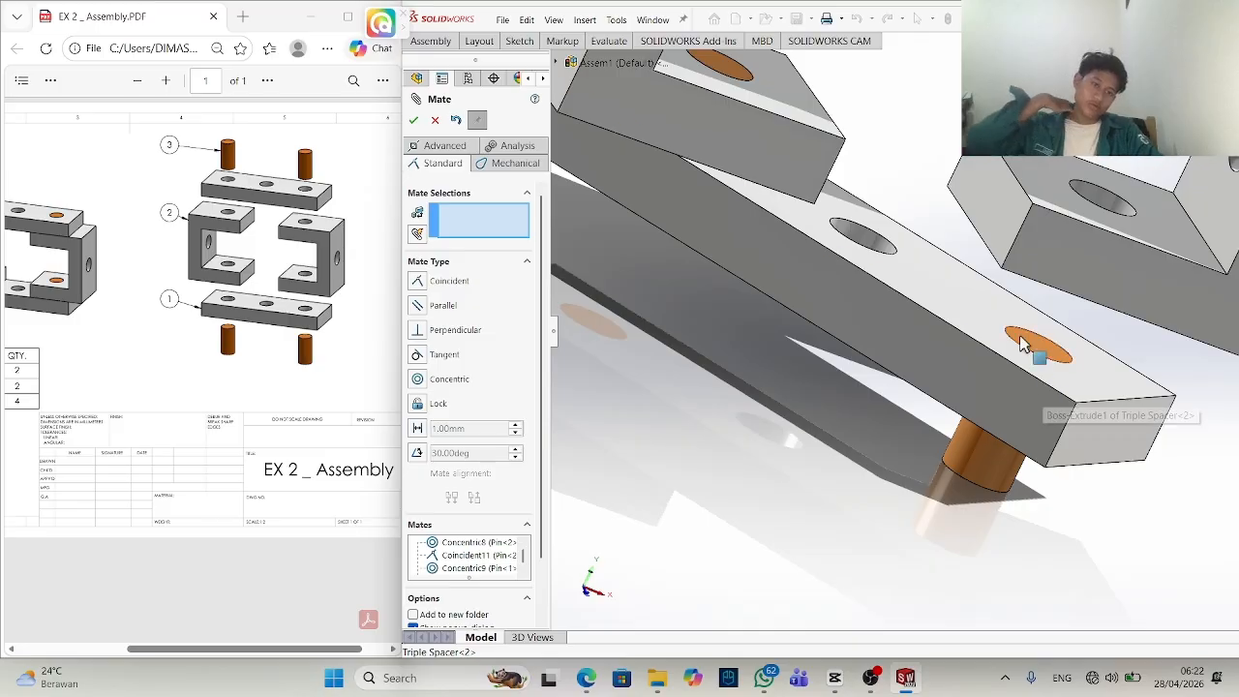
pyautogui.click(458, 569)
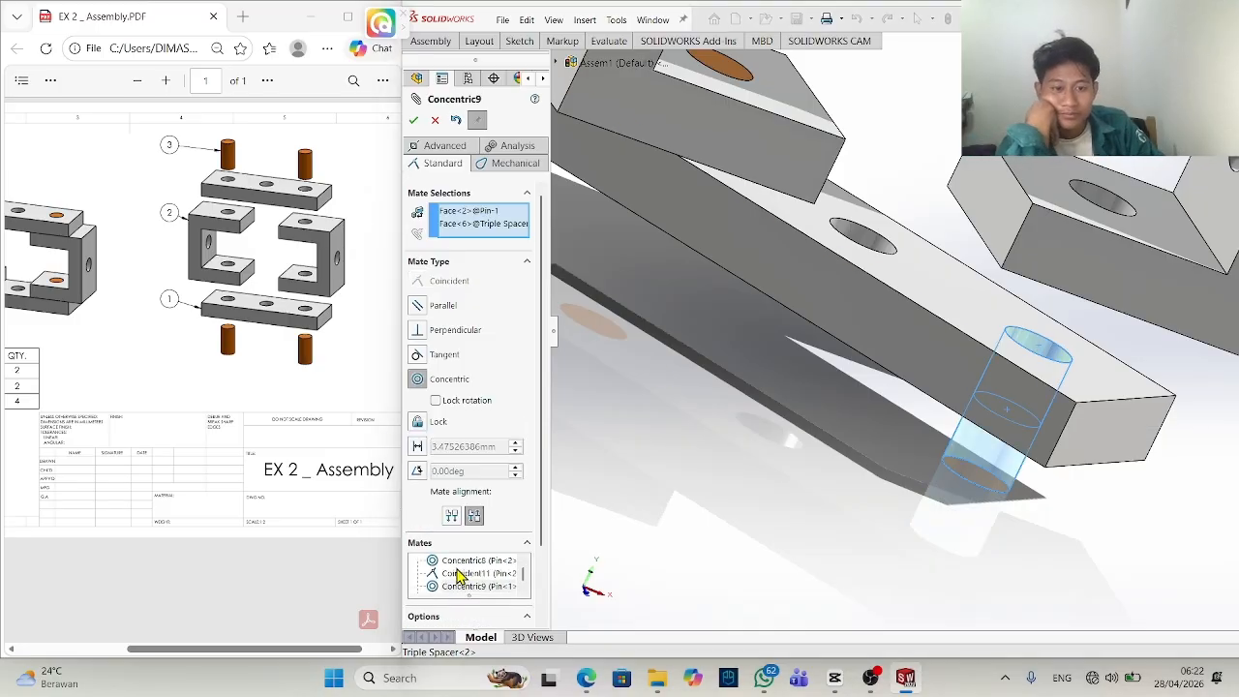
pyautogui.rightClick(463, 588)
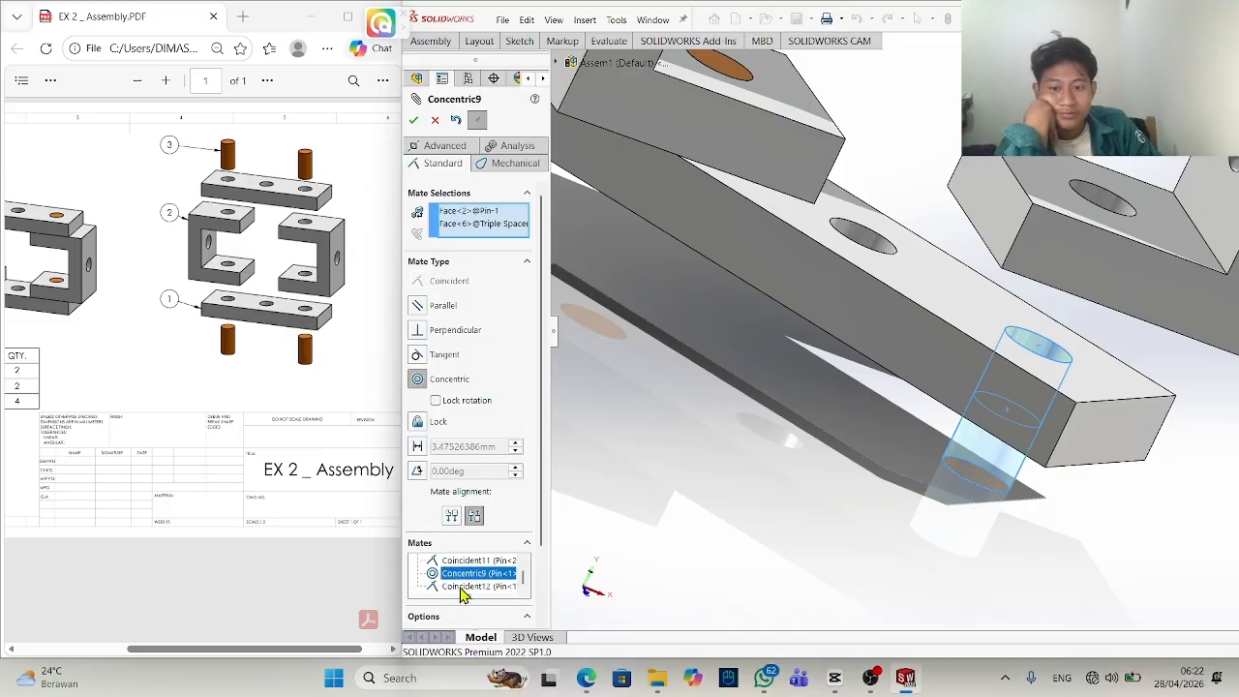
pyautogui.click(496, 596)
pyautogui.moveTo(1032, 500); pyautogui.dragTo(961, 542, button='middle')
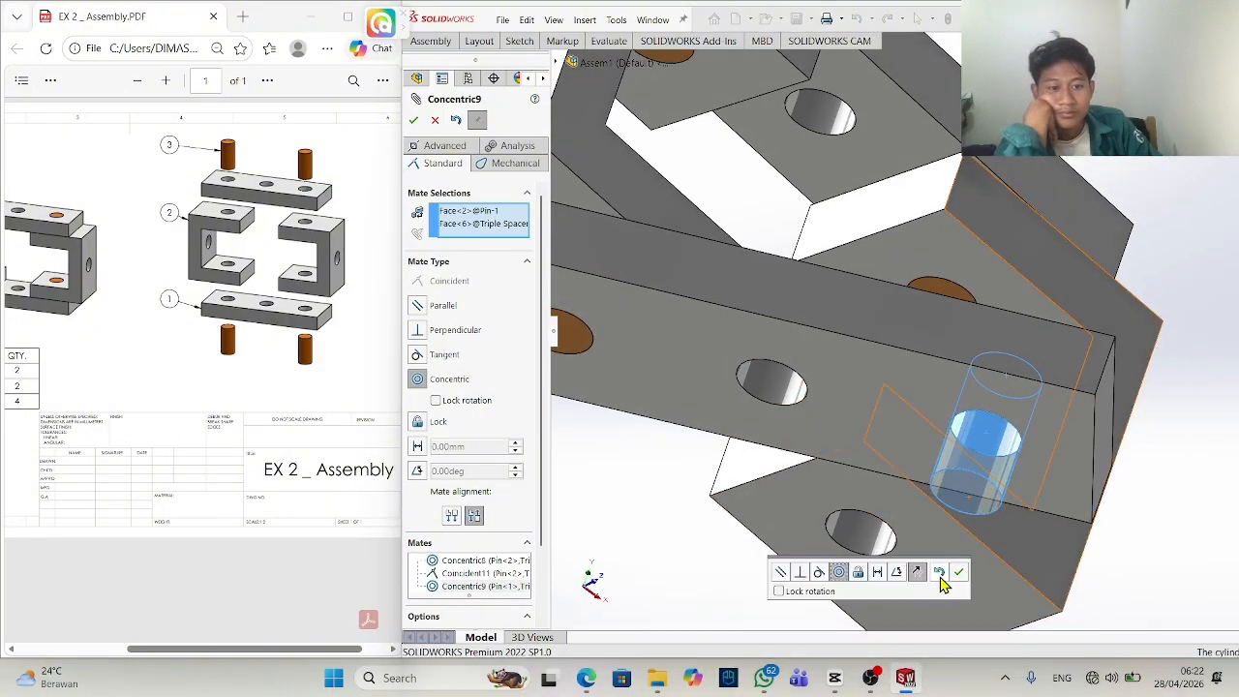
pyautogui.rightClick(1191, 528)
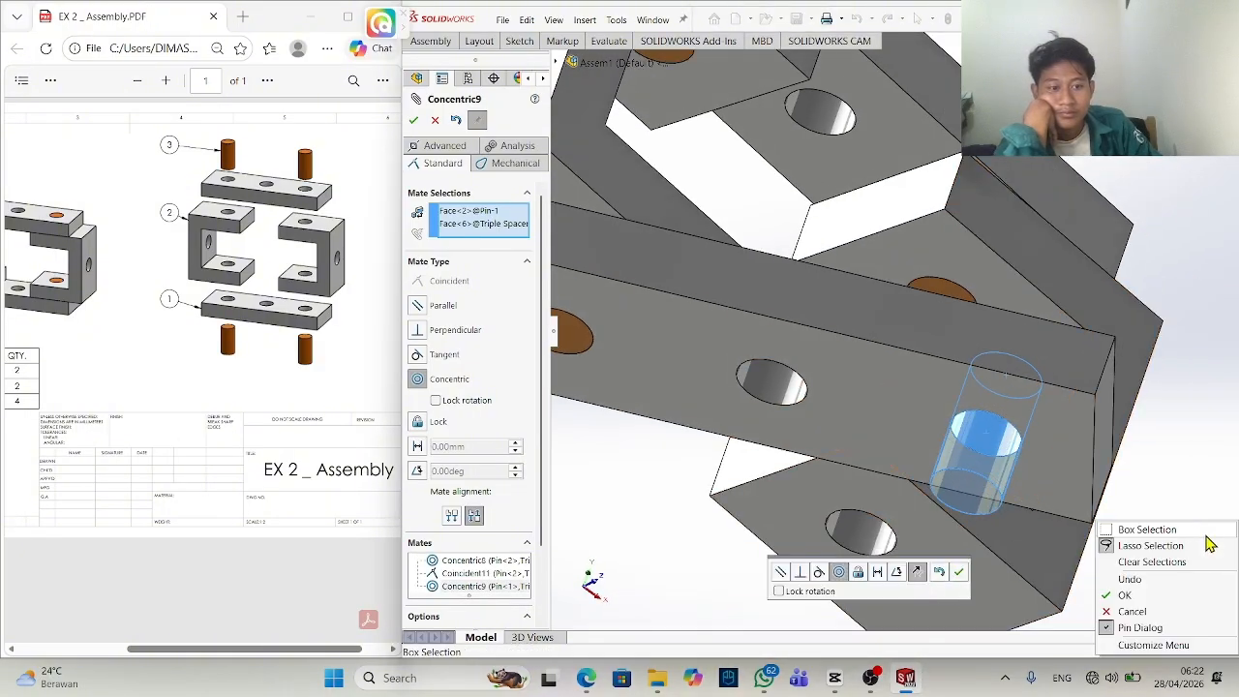
pyautogui.click(1133, 612)
# Try to mate the bottom face of Pin<1> coincident with the bottom face of the lower Triple Spacer.
pyautogui.rightClick(986, 501)
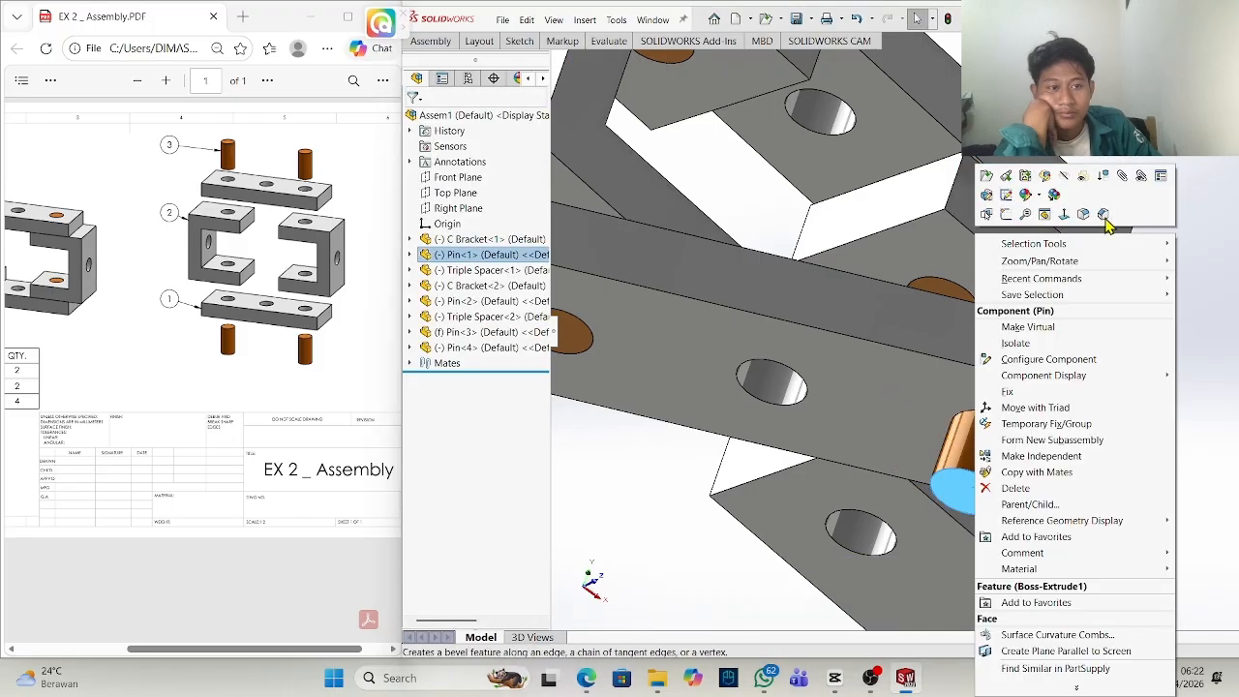
pyautogui.click(1120, 178)
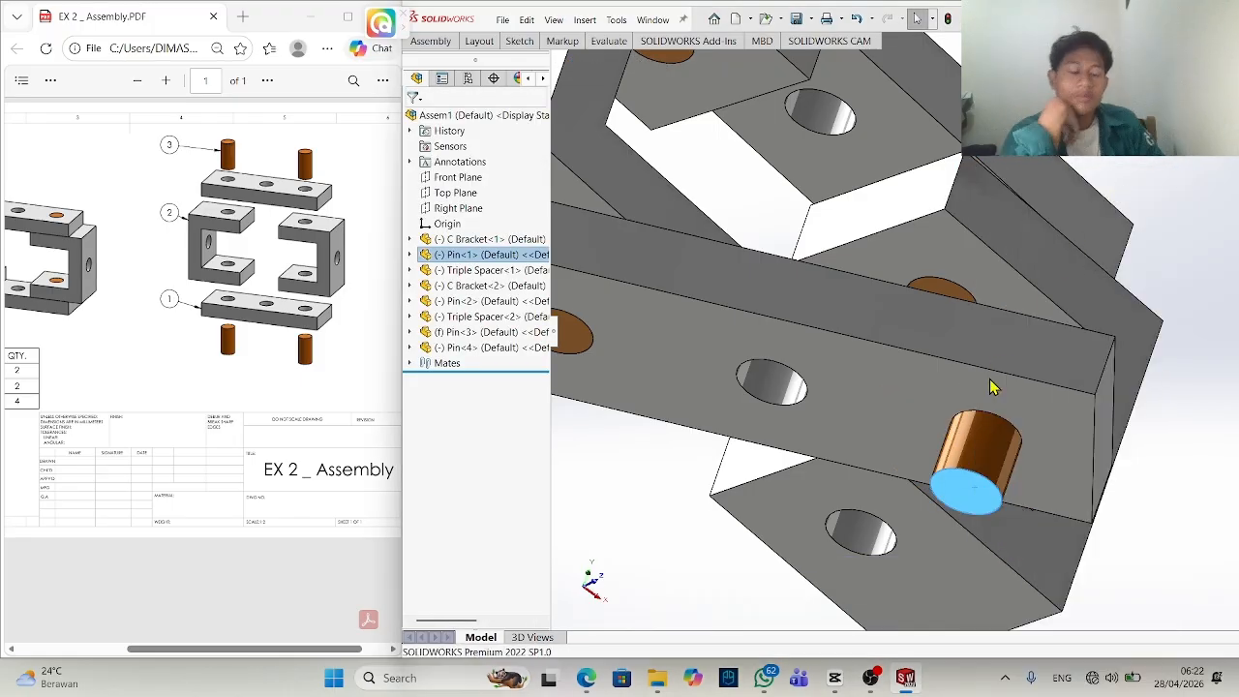
pyautogui.click(940, 382)
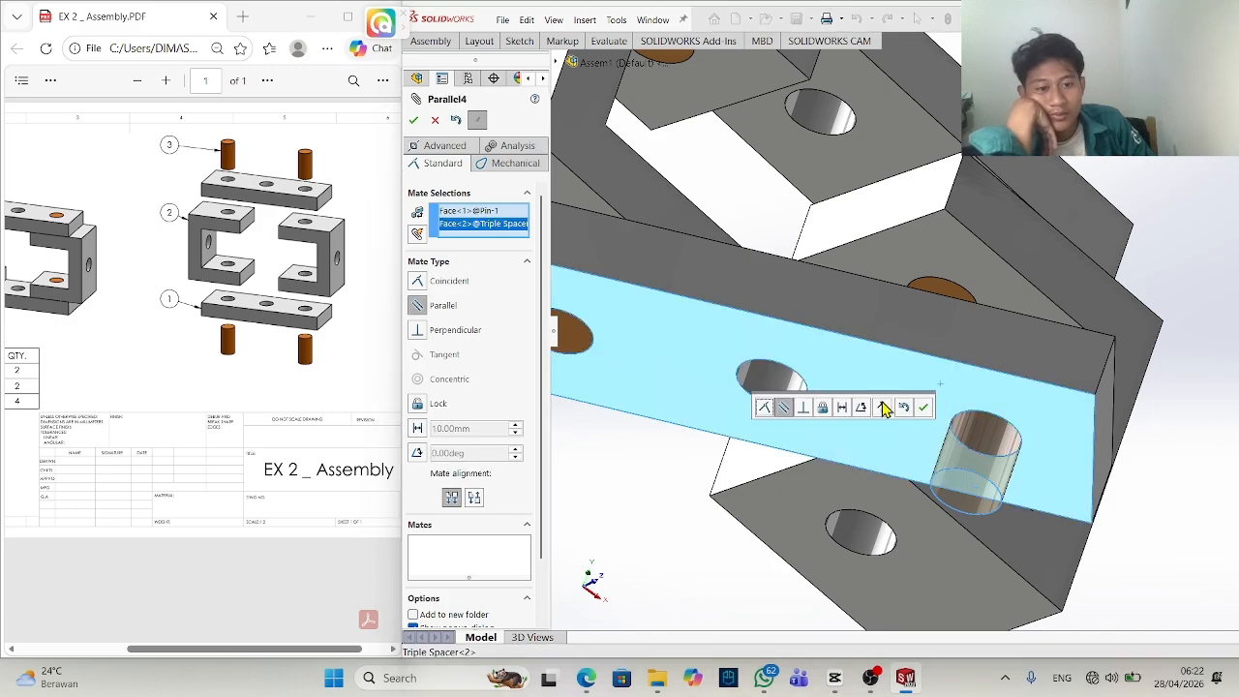
pyautogui.click(763, 406)
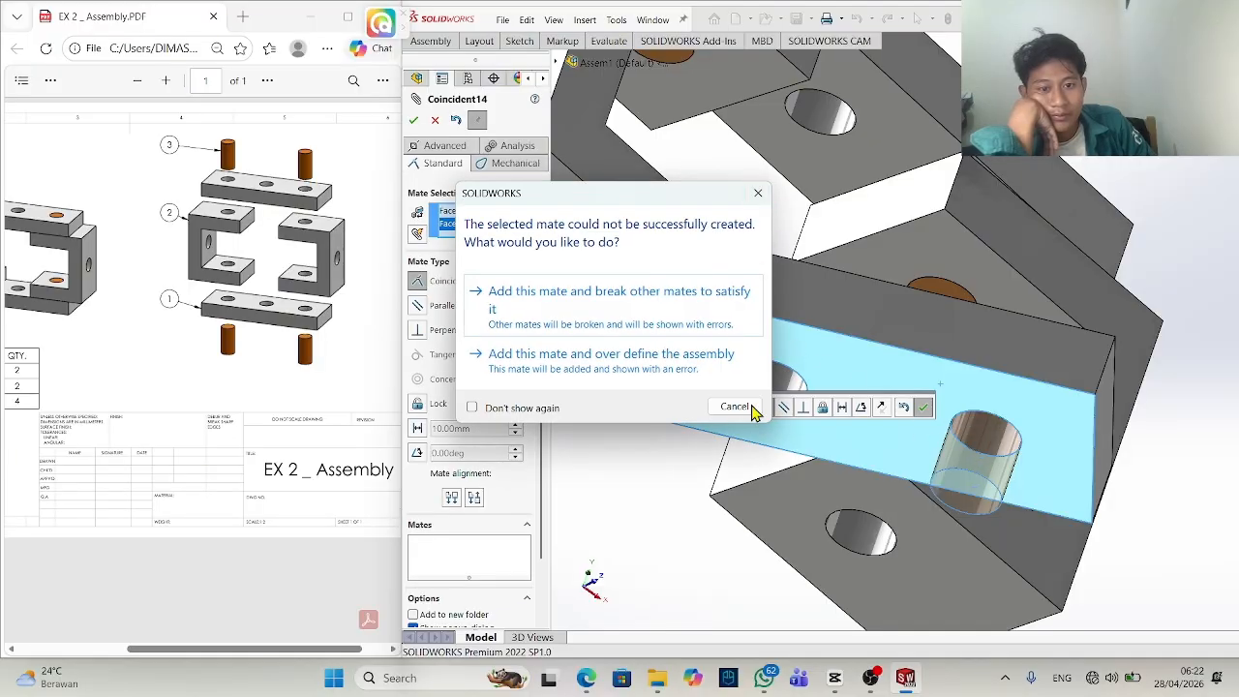
pyautogui.click(735, 406)
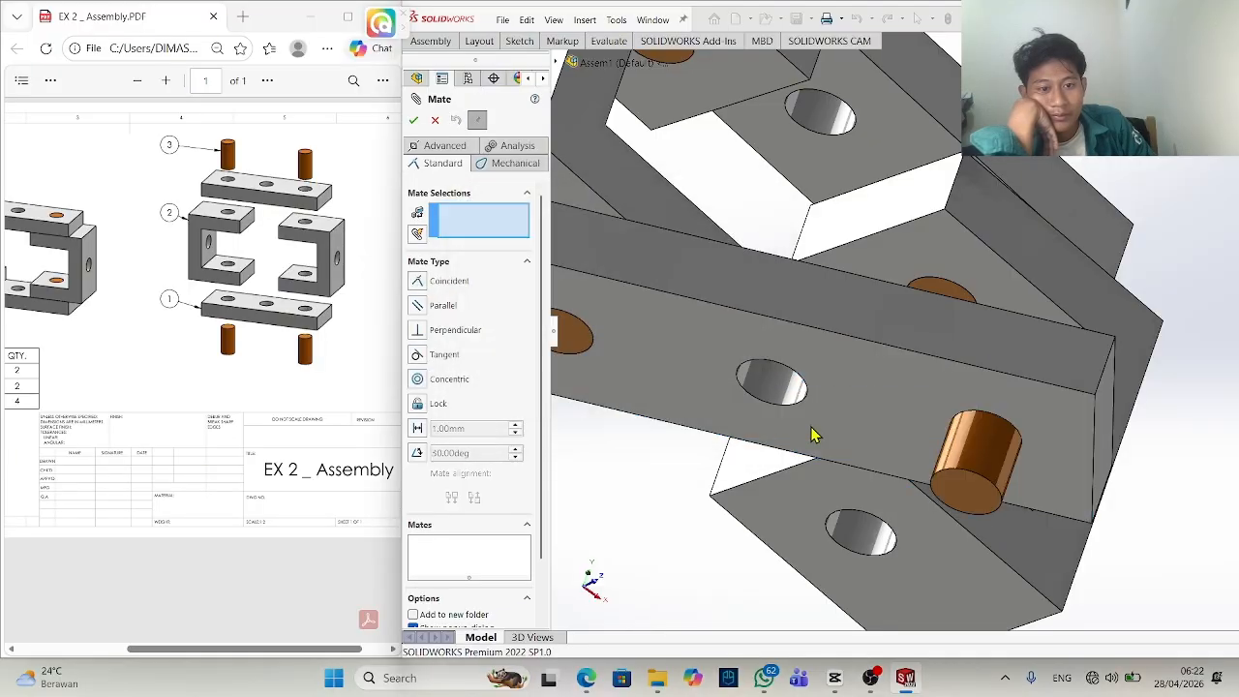
pyautogui.click(429, 123)
# Delete the coincident mate between Pin<1> and the lower Triple Spacer.
pyautogui.moveTo(978, 476); pyautogui.dragTo(951, 489)
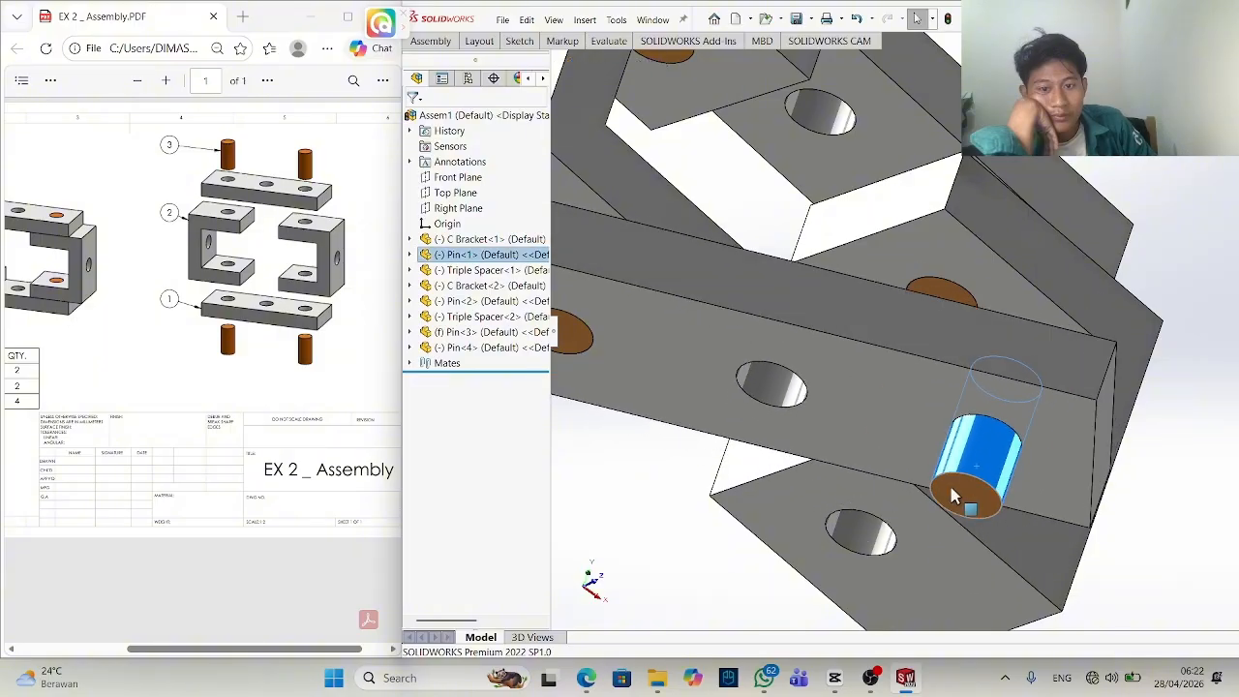
pyautogui.click(427, 363)
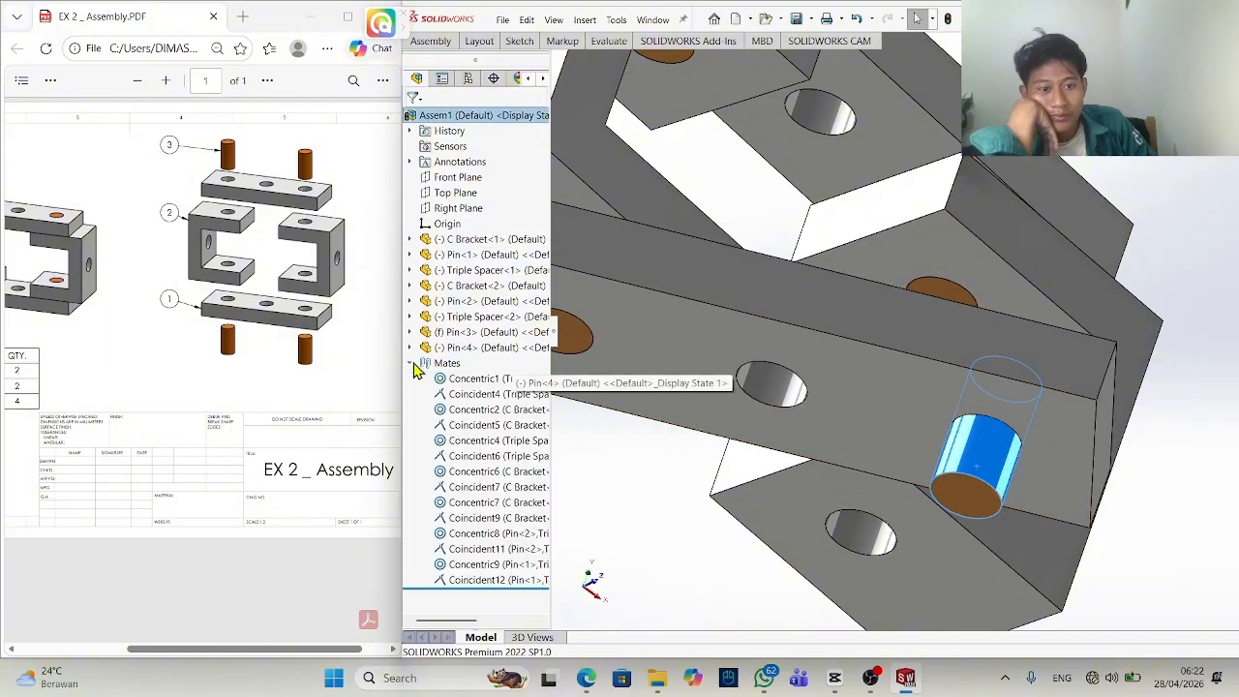
pyautogui.rightClick(486, 584)
pyautogui.moveTo(537, 603)
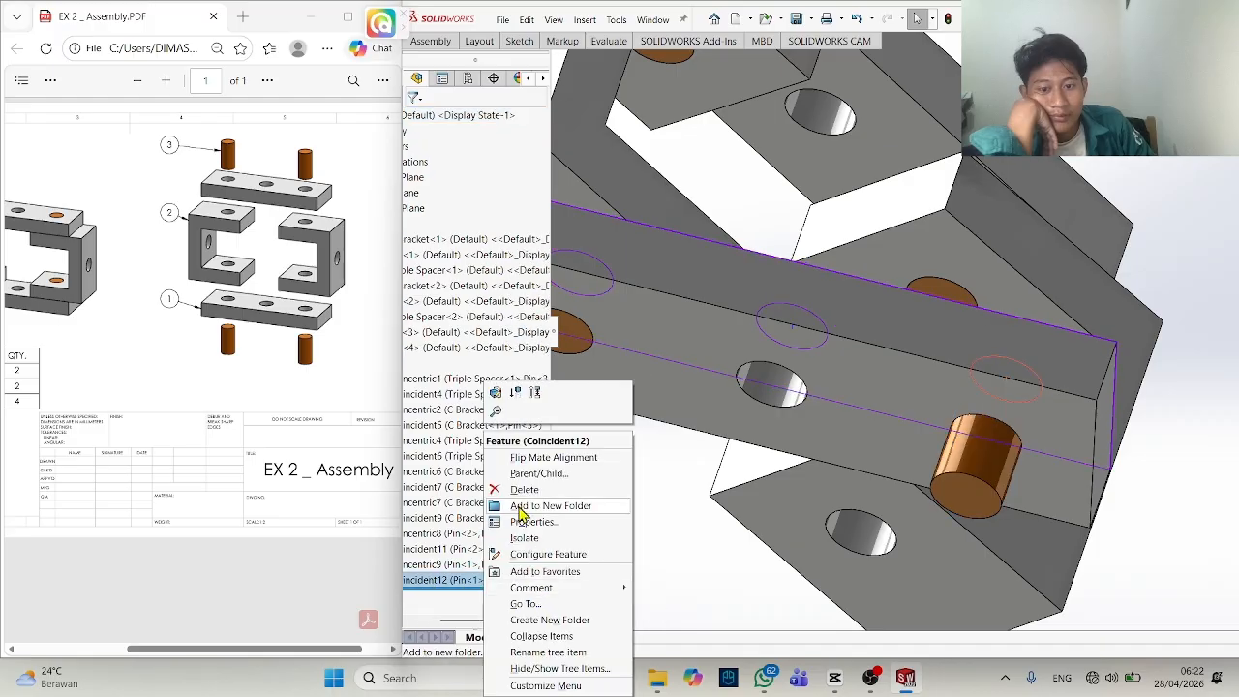
pyautogui.click(524, 489)
pyautogui.click(710, 255)
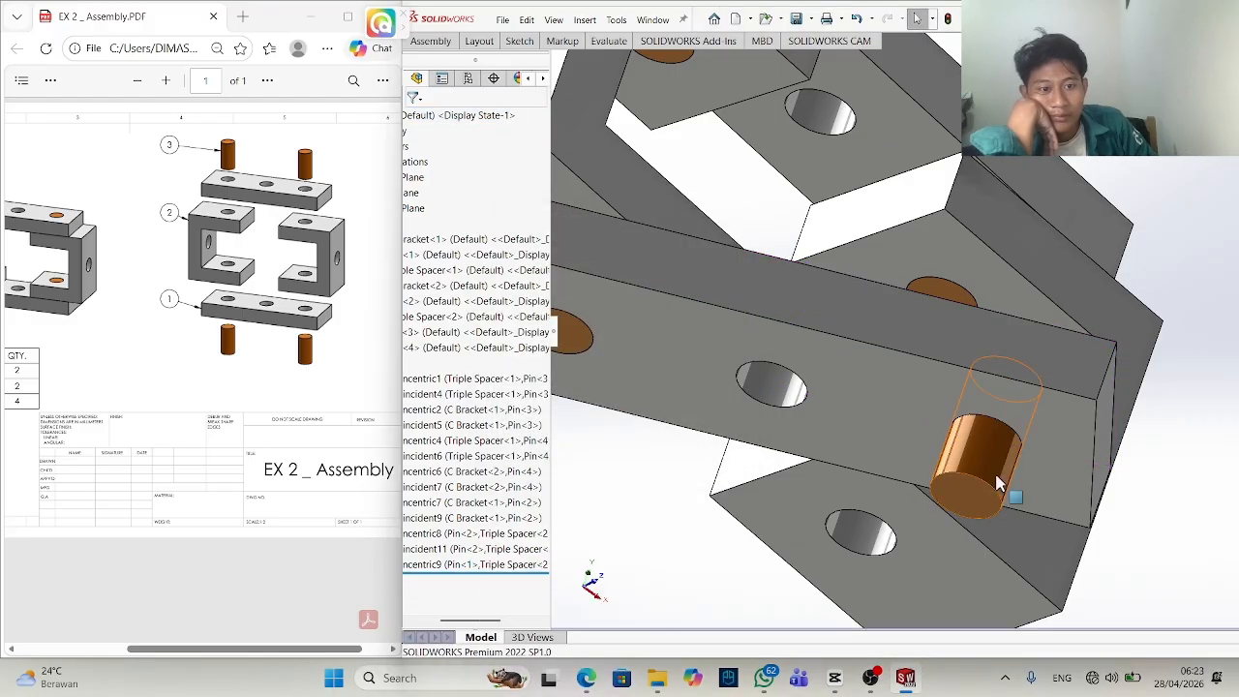
# Slide Pin<1> along its hole and delete its concentric mate with the lower Triple Spacer.
pyautogui.moveTo(998, 482)
pyautogui.mouseDown()
pyautogui.moveTo(991, 539)
pyautogui.moveTo(1005, 480)
pyautogui.mouseUp()
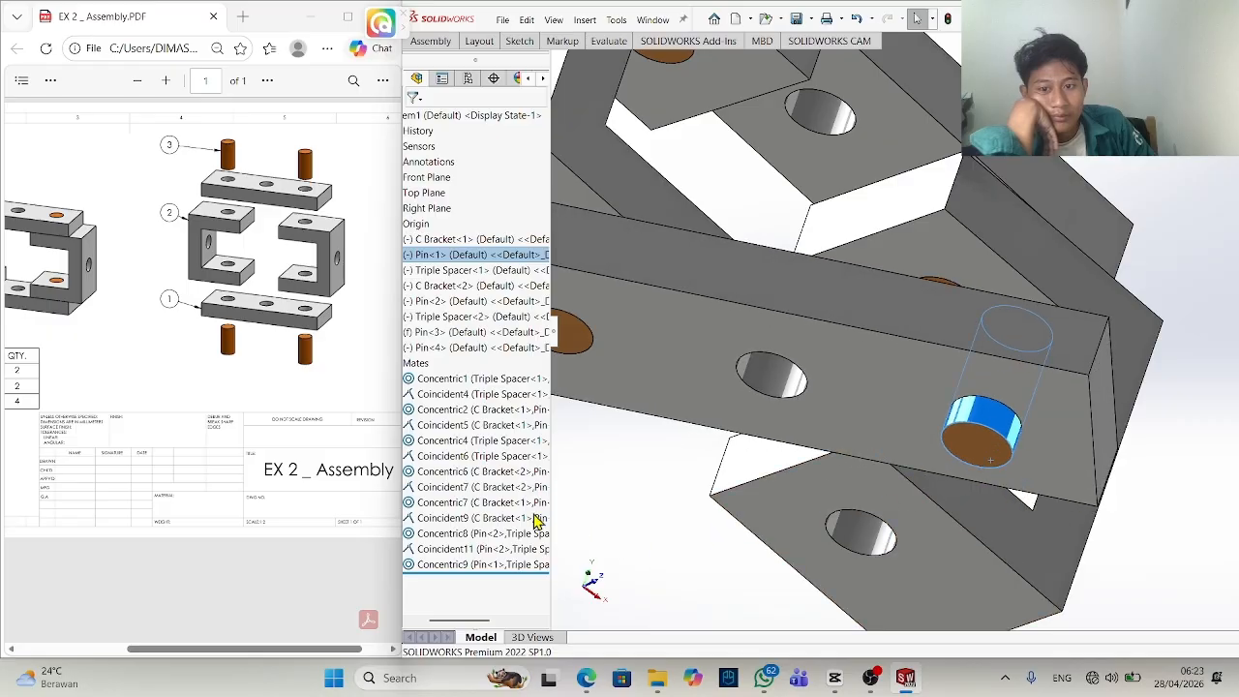
pyautogui.click(497, 564)
pyautogui.rightClick(497, 565)
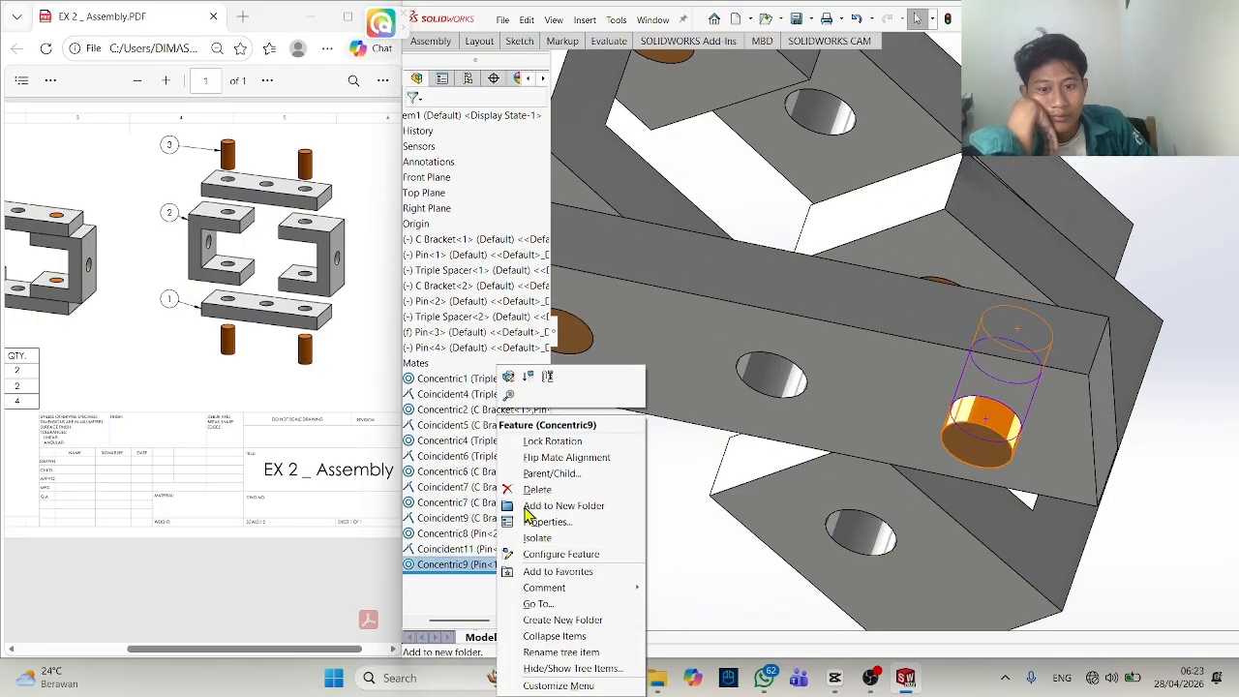
pyautogui.click(537, 489)
pyautogui.click(708, 257)
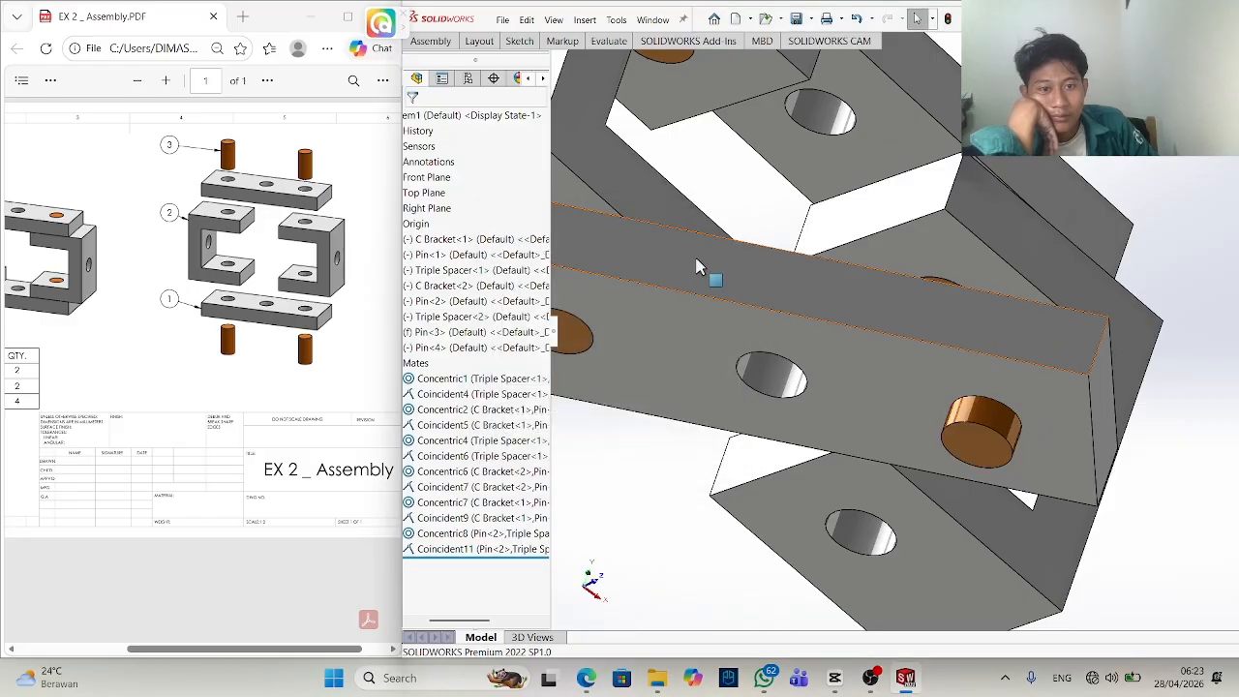
# Move Pin<1> clear below the lower Triple Spacer and mate its top face coincident with the spacer's top face.
pyautogui.moveTo(1000, 447); pyautogui.dragTo(910, 592)
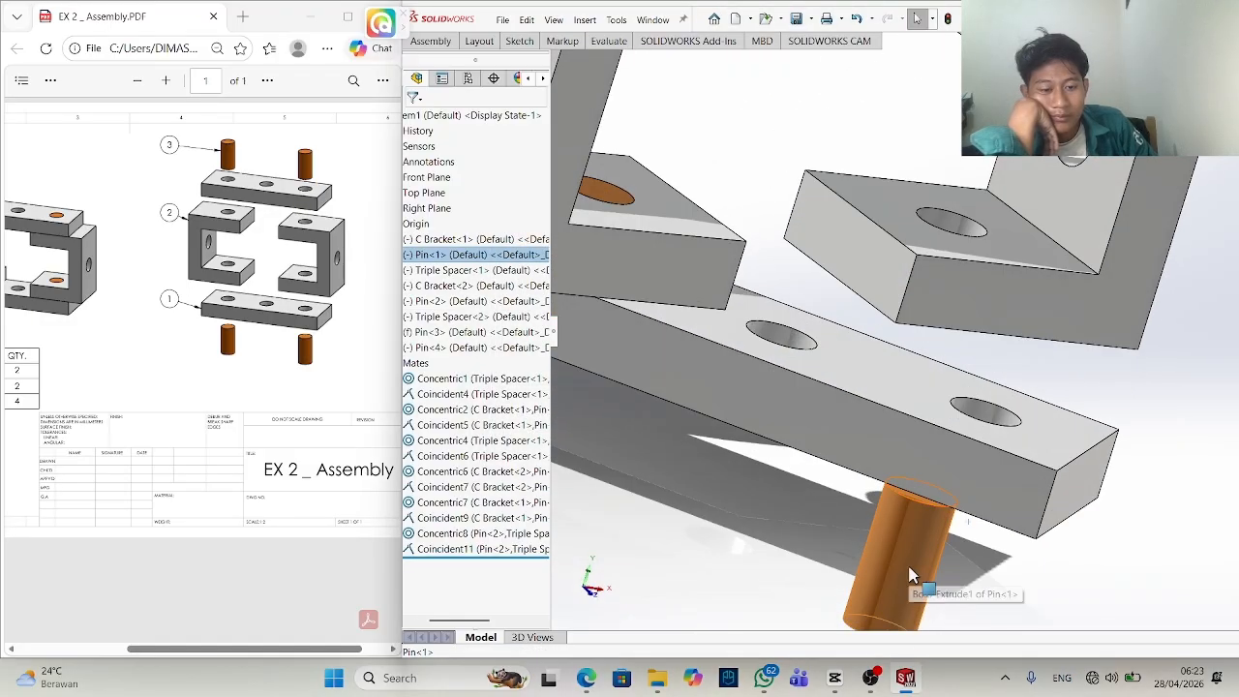
pyautogui.rightClick(910, 575)
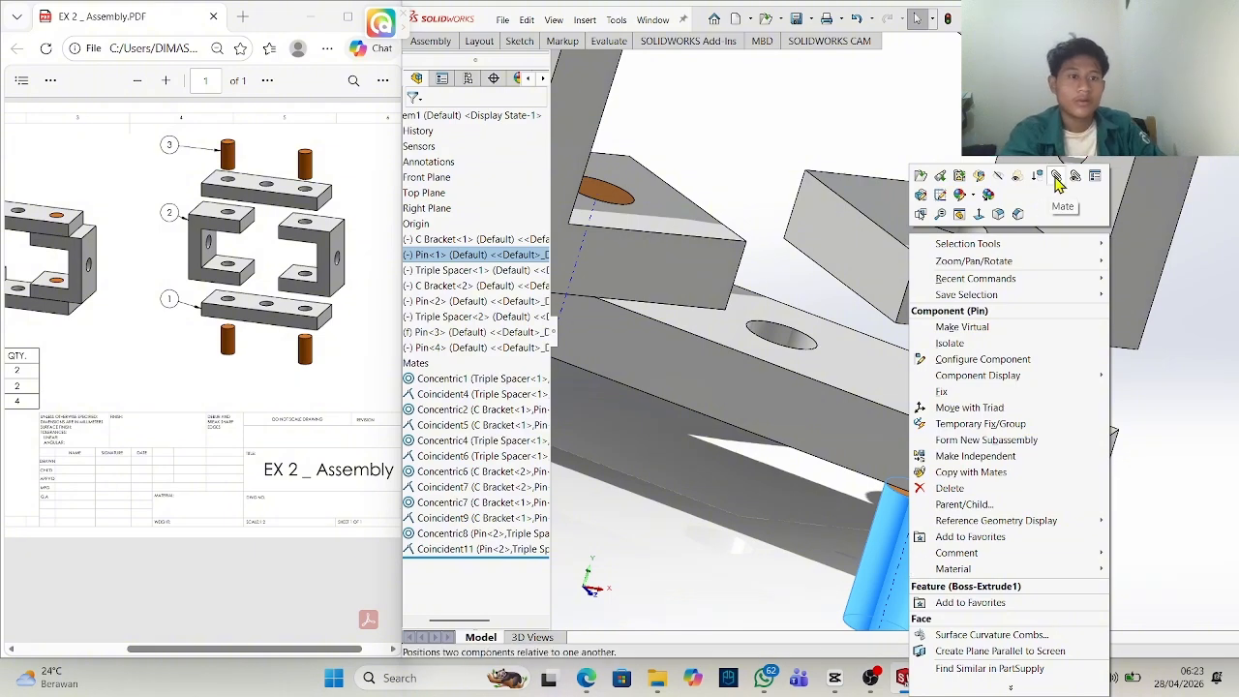
pyautogui.click(732, 501)
pyautogui.moveTo(894, 562); pyautogui.dragTo(706, 581)
pyautogui.click(717, 534)
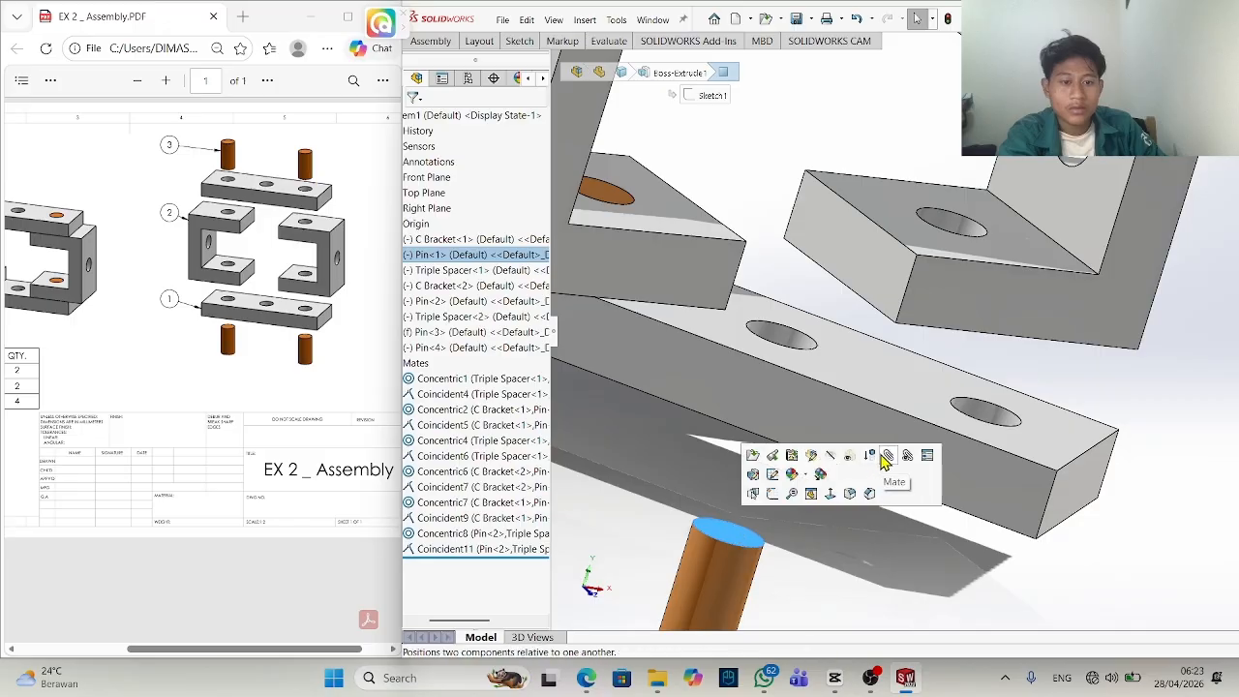
pyautogui.press('Return')
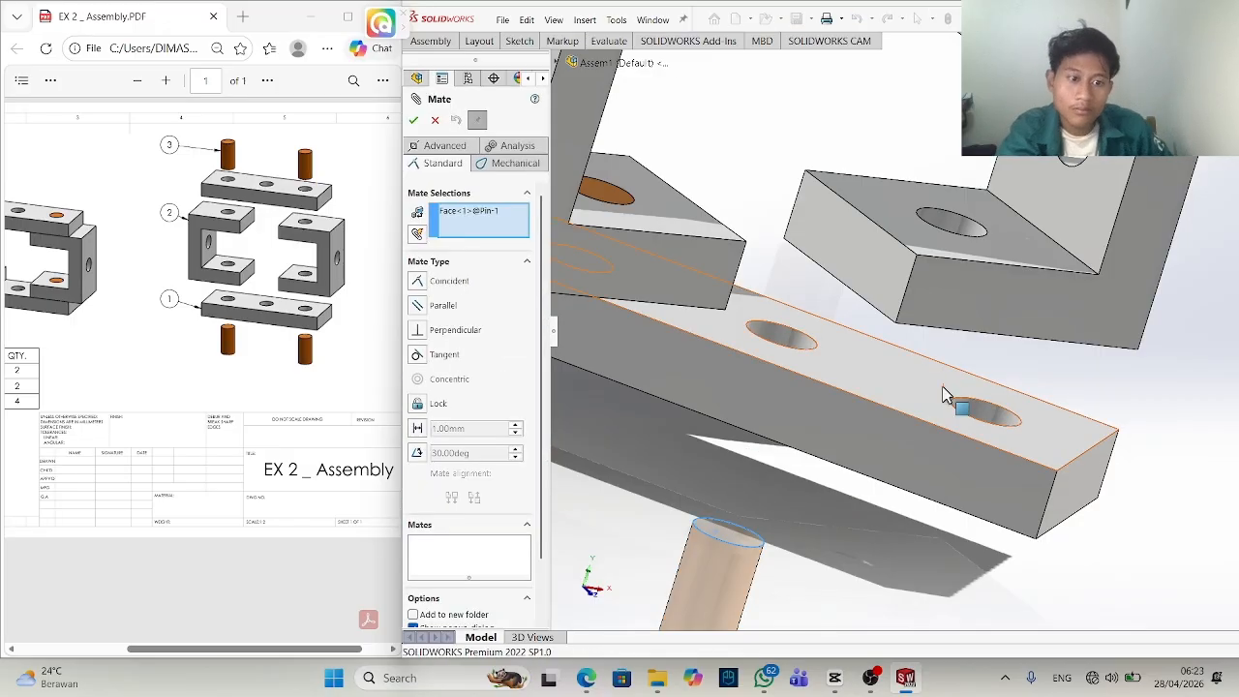
pyautogui.click(944, 392)
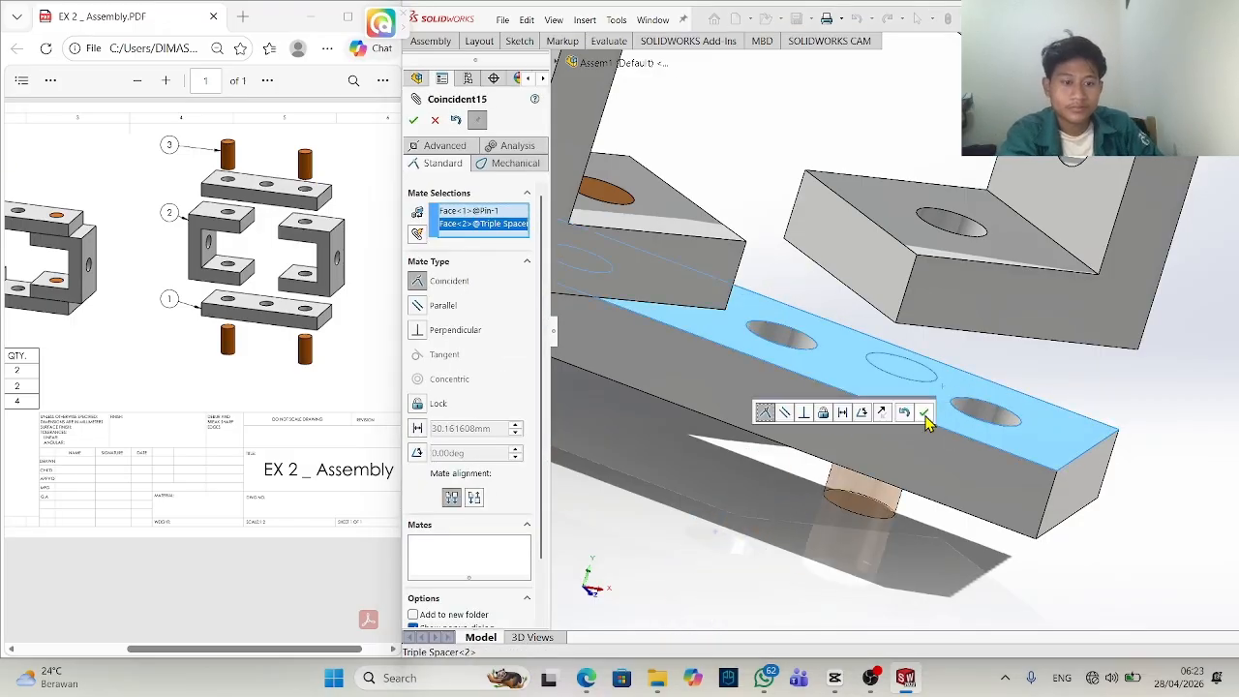
pyautogui.click(924, 414)
# Try a concentric mate between the cylindrical face of Pin<1> and the lower Triple Spacer's free end hole.
pyautogui.click(858, 499)
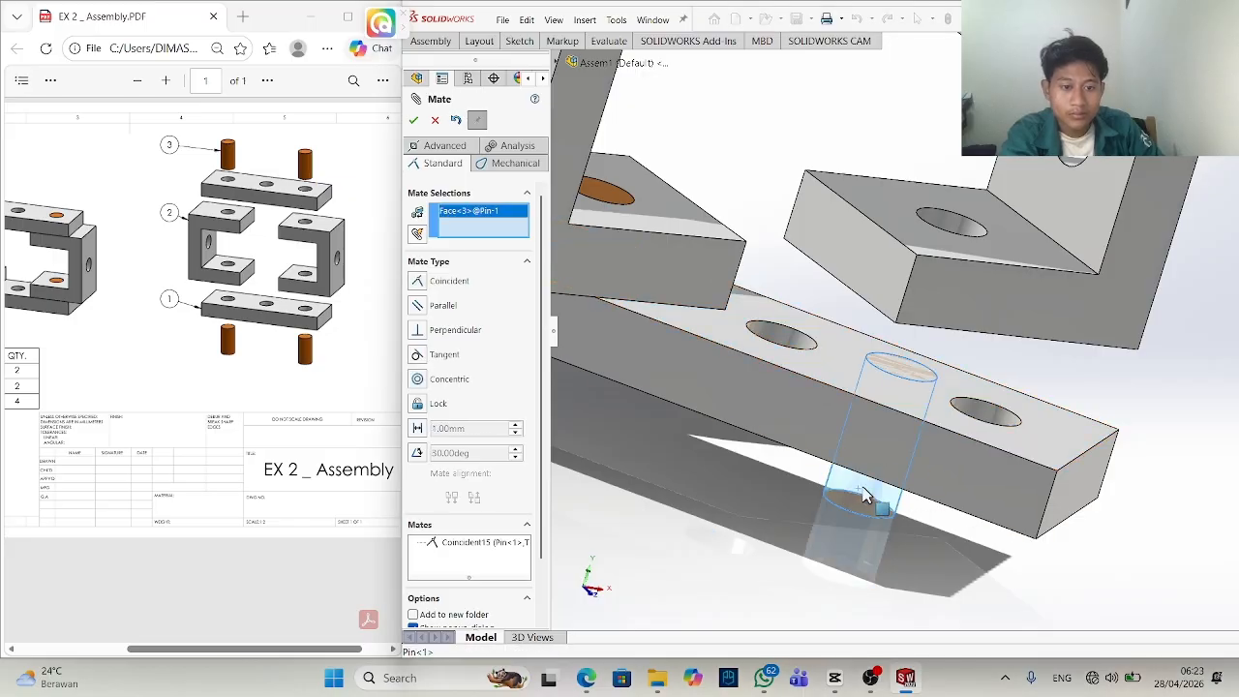
pyautogui.click(987, 418)
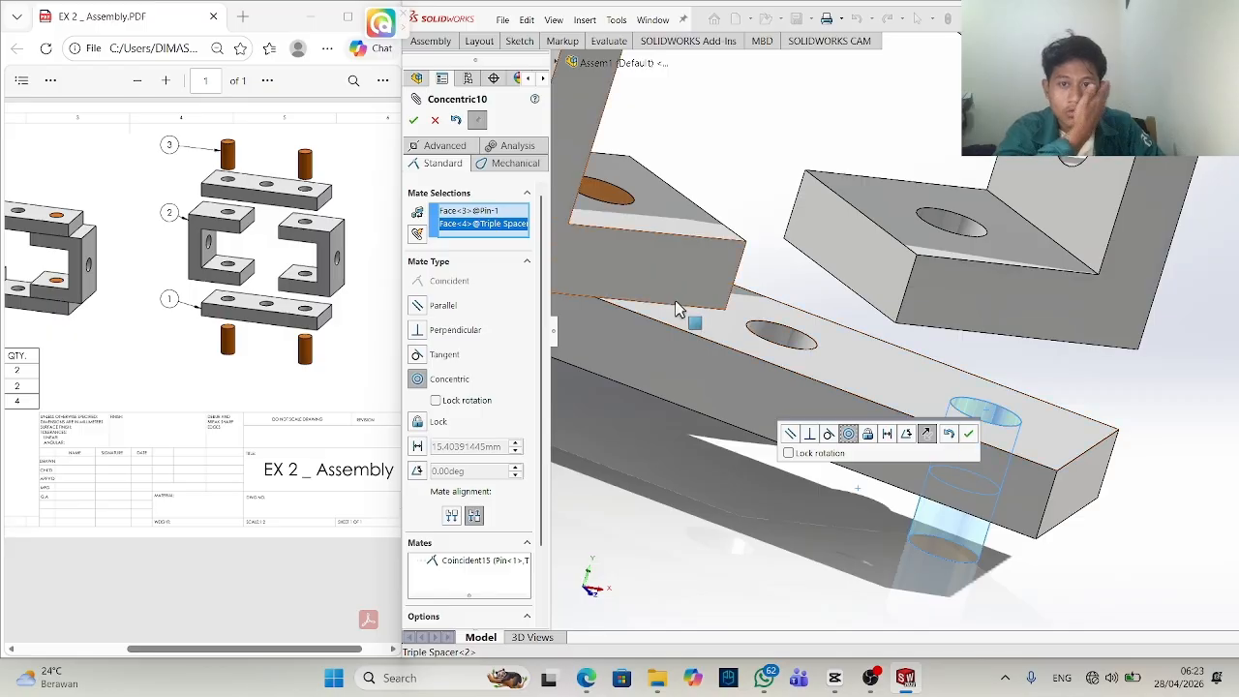
pyautogui.click(968, 434)
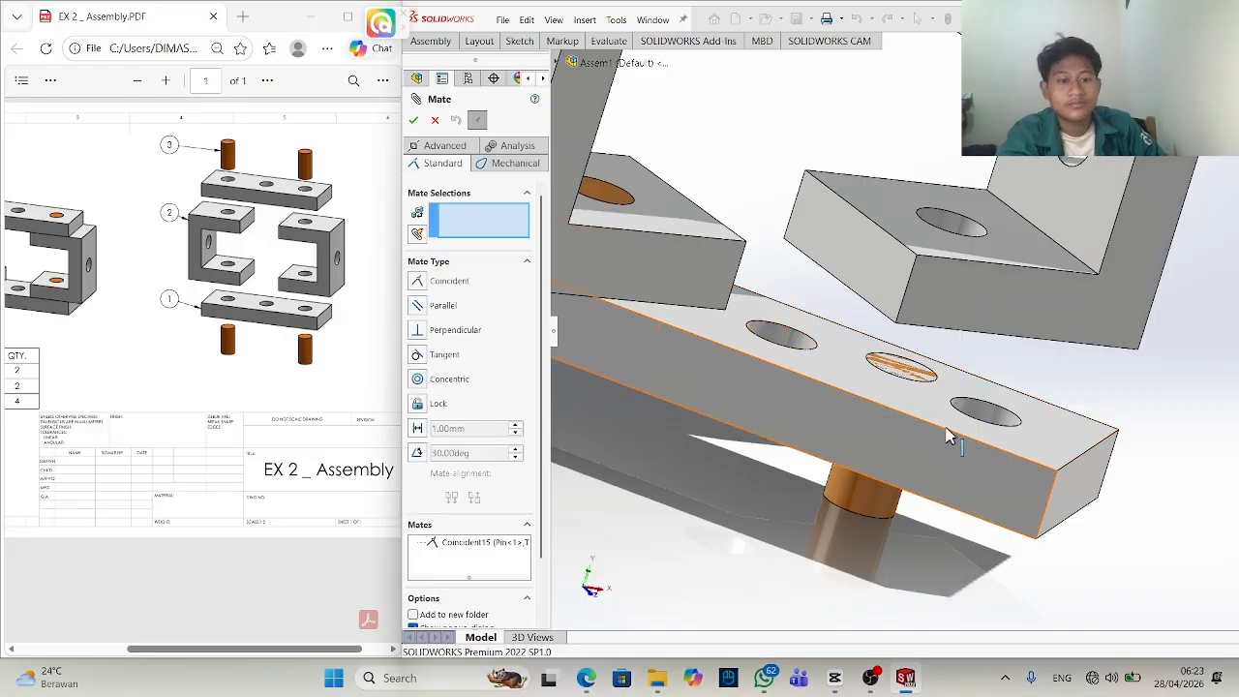
# Delete the last coincident mate and mate the bottom face of Pin<1> coincident with the underside of the lower Triple Spacer.
pyautogui.rightClick(436, 548)
pyautogui.click(474, 556)
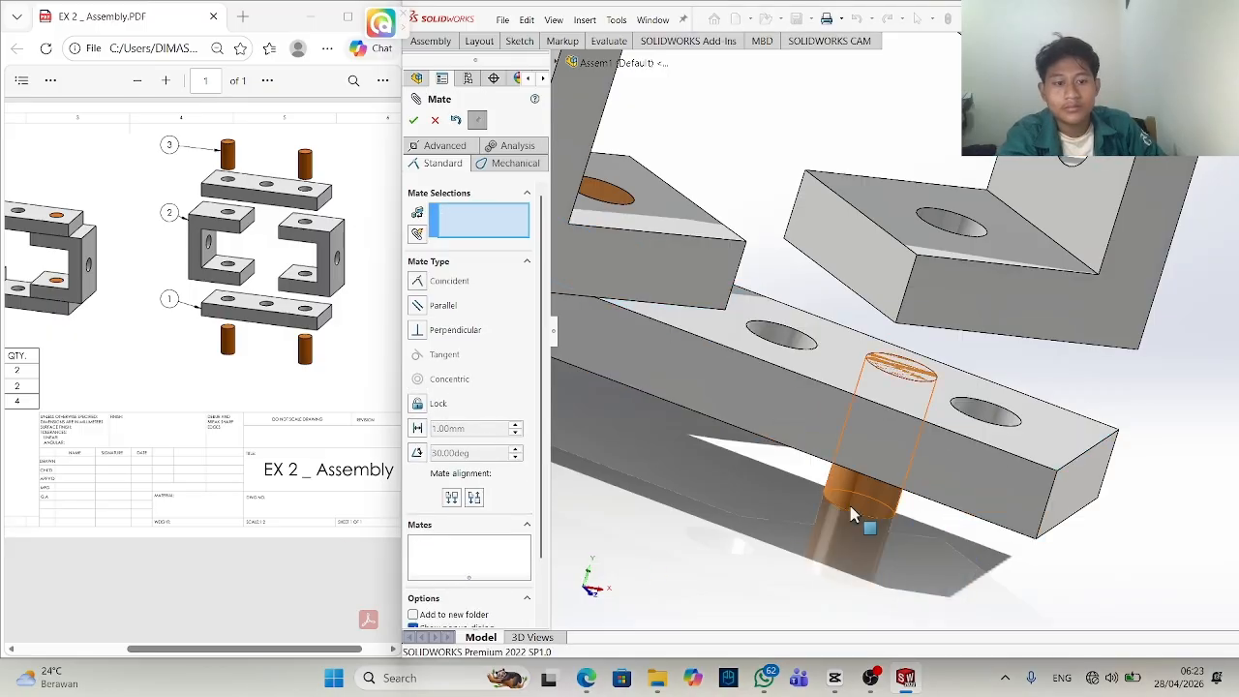
pyautogui.moveTo(816, 611); pyautogui.dragTo(852, 503, button='middle')
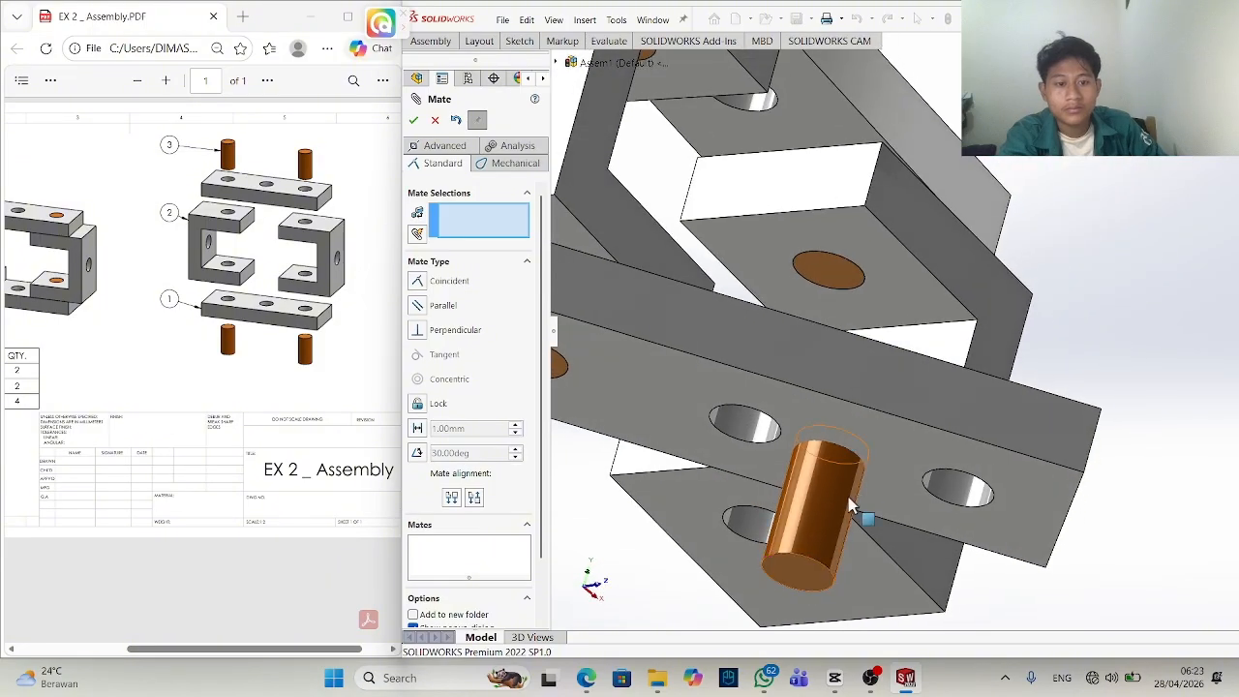
pyautogui.rightClick(796, 578)
pyautogui.click(796, 575)
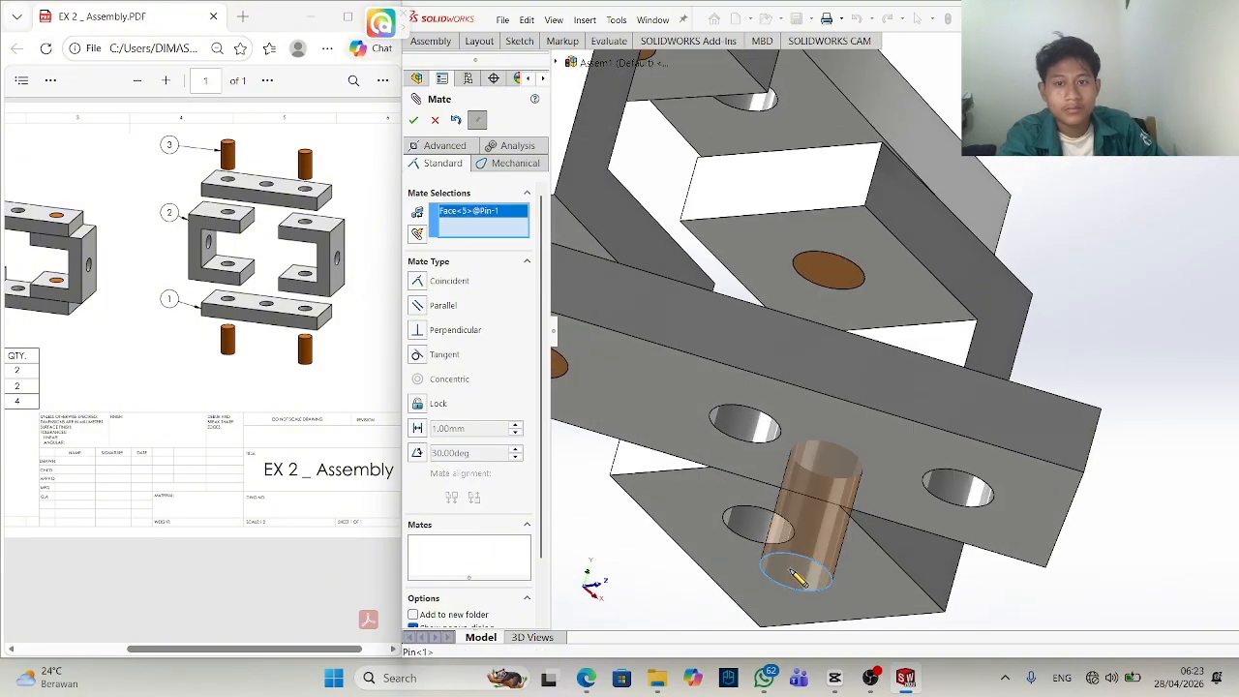
pyautogui.click(884, 445)
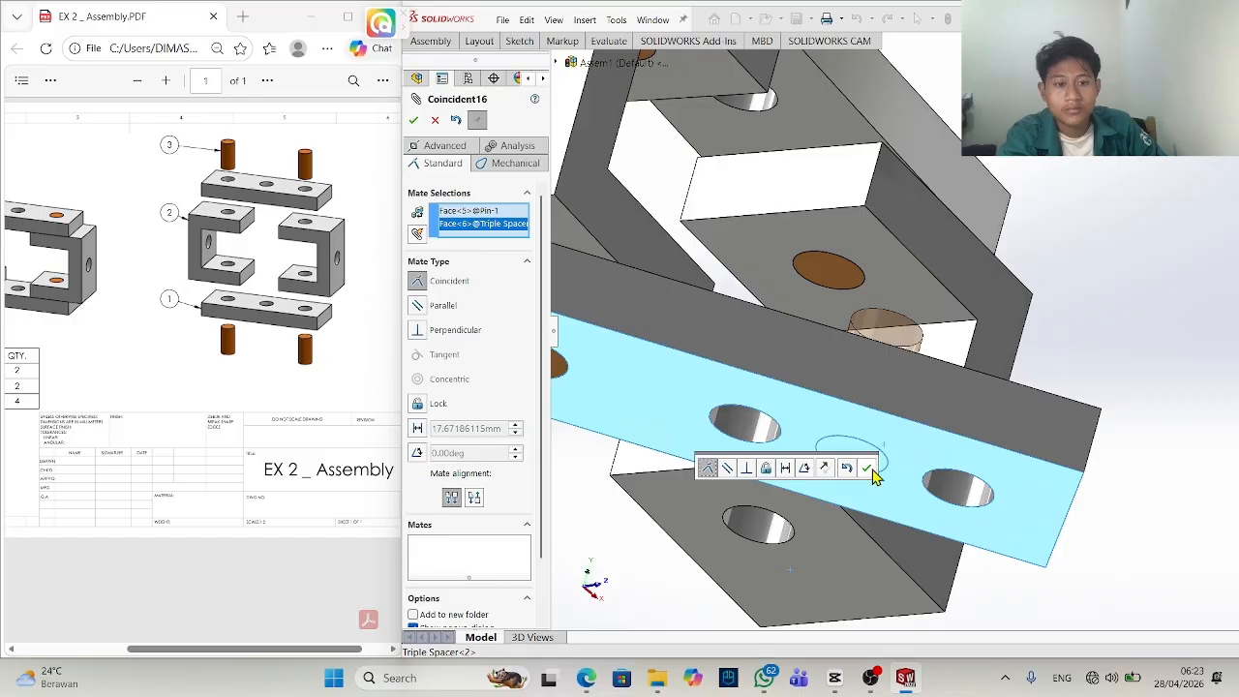
pyautogui.click(868, 468)
# Mate the cylindrical face of Pin<1> concentric with the free end hole of the lower Triple Spacer.
pyautogui.moveTo(895, 470); pyautogui.dragTo(982, 415, button='middle')
pyautogui.click(885, 350)
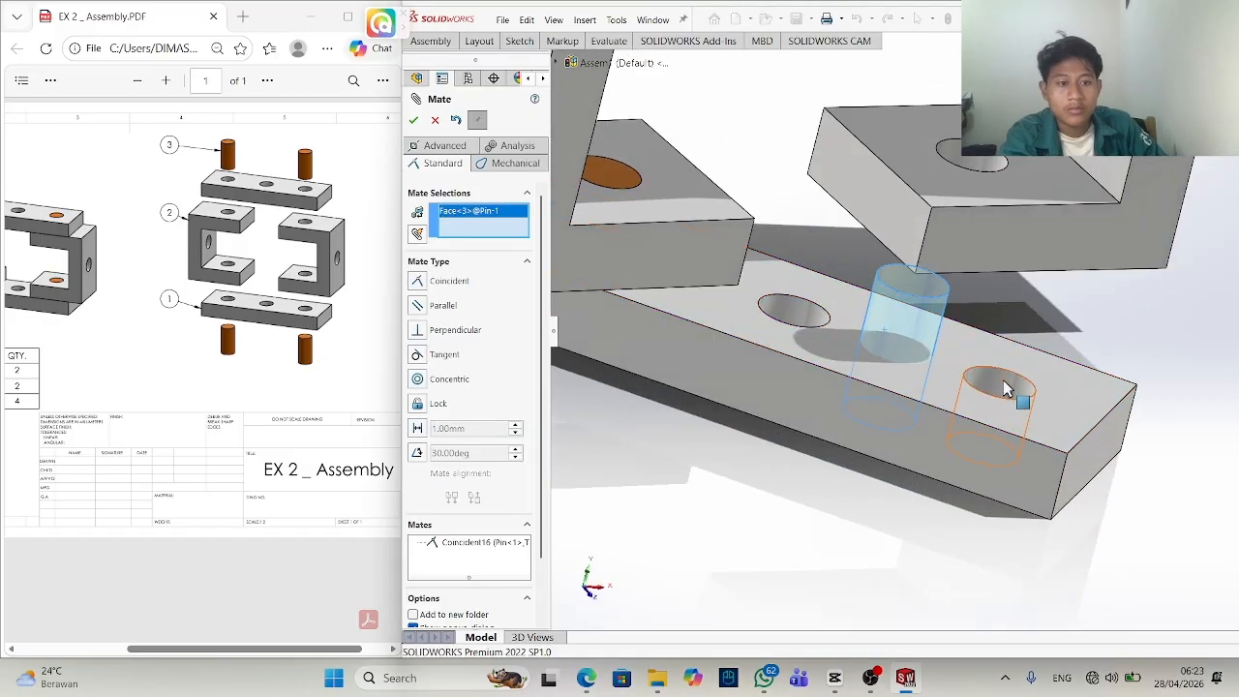
pyautogui.click(1007, 390)
pyautogui.click(990, 409)
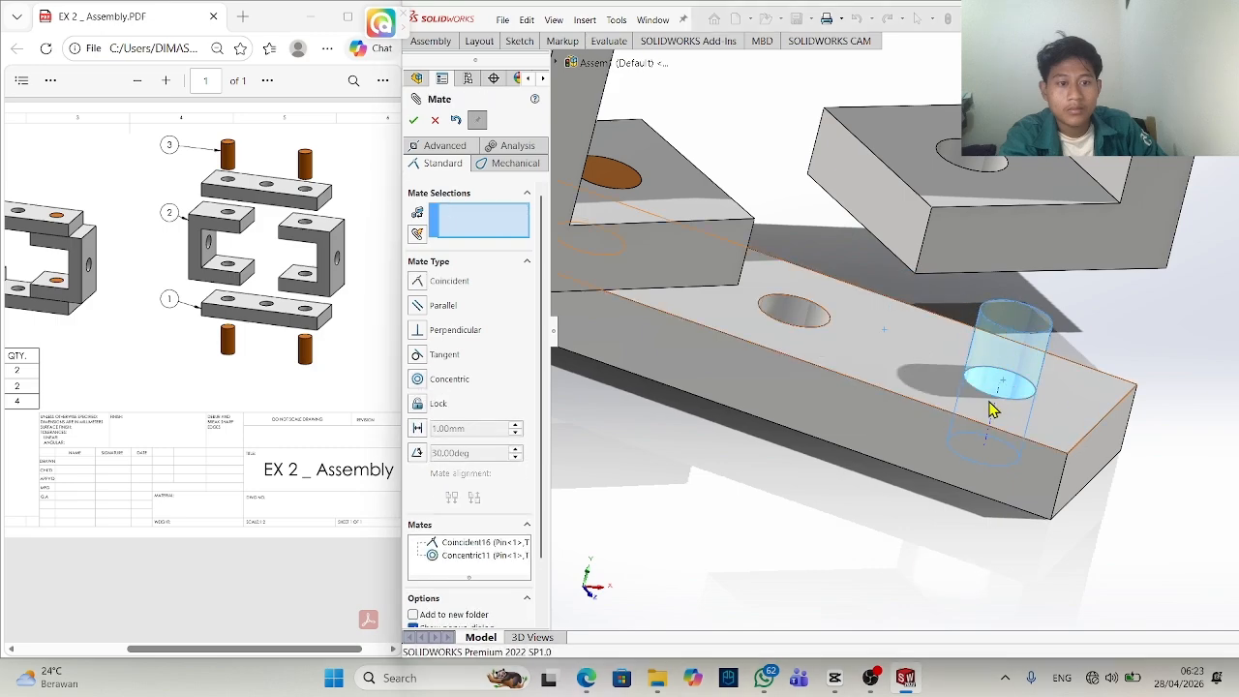
pyautogui.moveTo(1004, 404); pyautogui.dragTo(1007, 358, button='middle')
pyautogui.click(1029, 327)
pyautogui.click(925, 116)
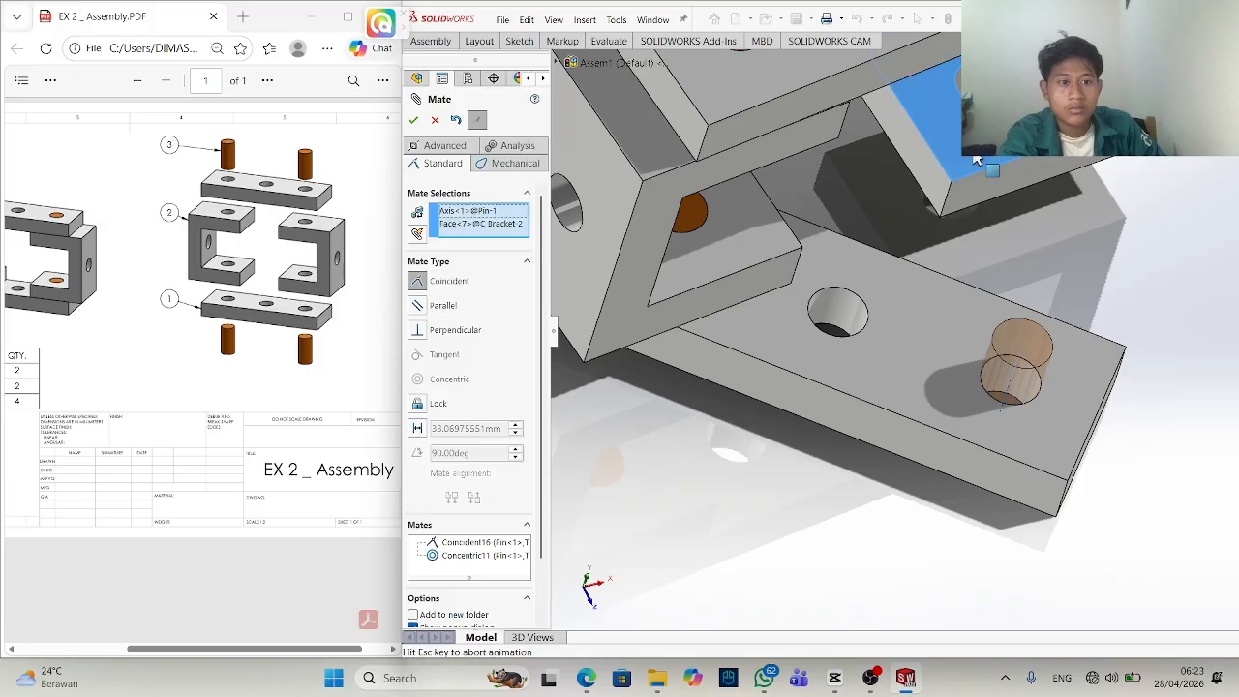
pyautogui.click(415, 121)
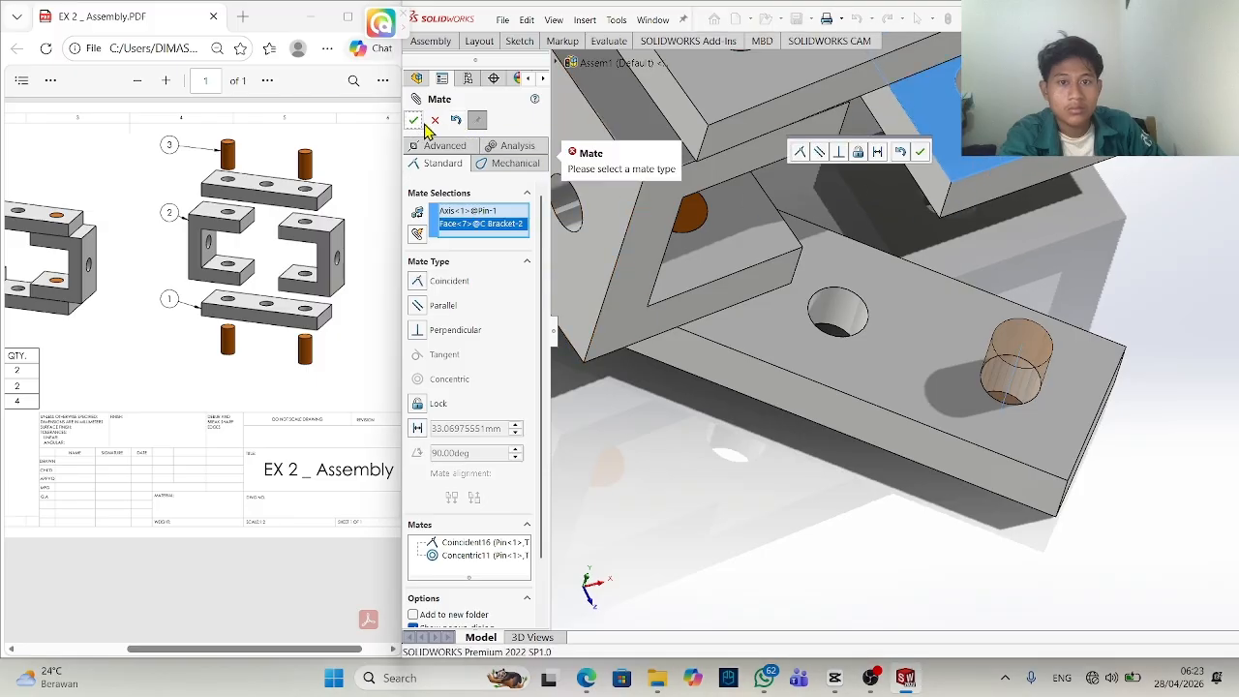
pyautogui.click(435, 123)
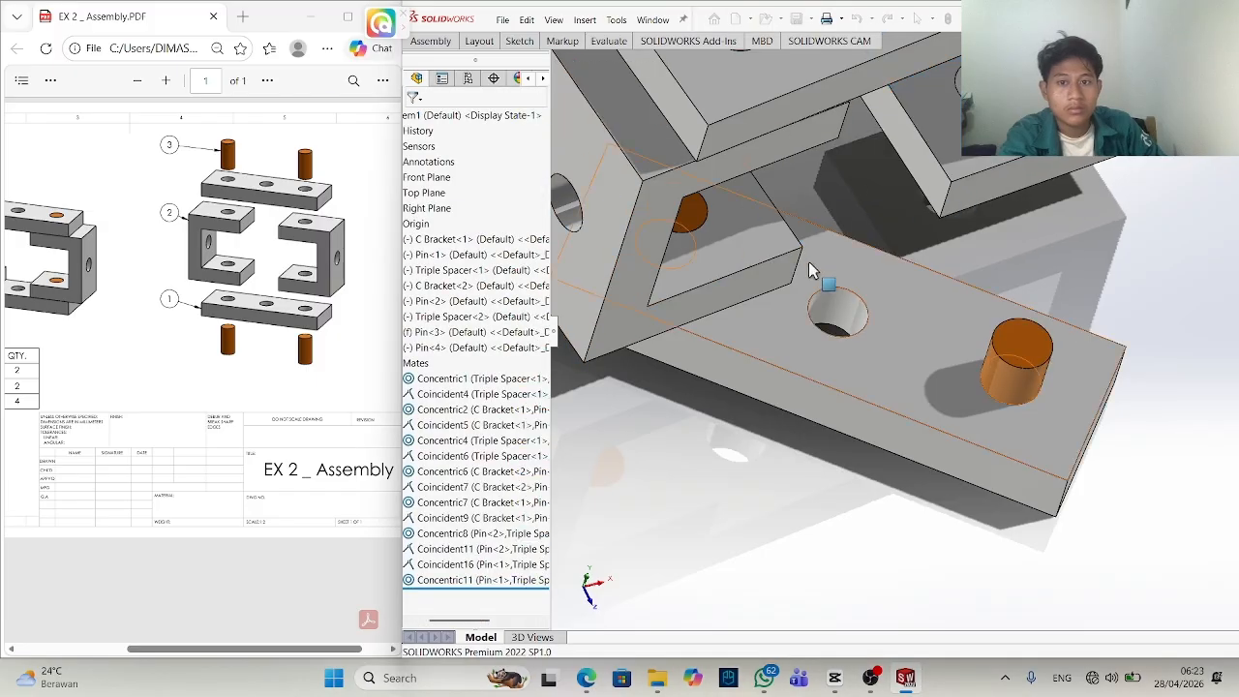
# Mate the cylindrical face of Pin<1> concentric with the lower hole of C Bracket<2>.
pyautogui.click(1026, 397)
pyautogui.rightClick(1023, 388)
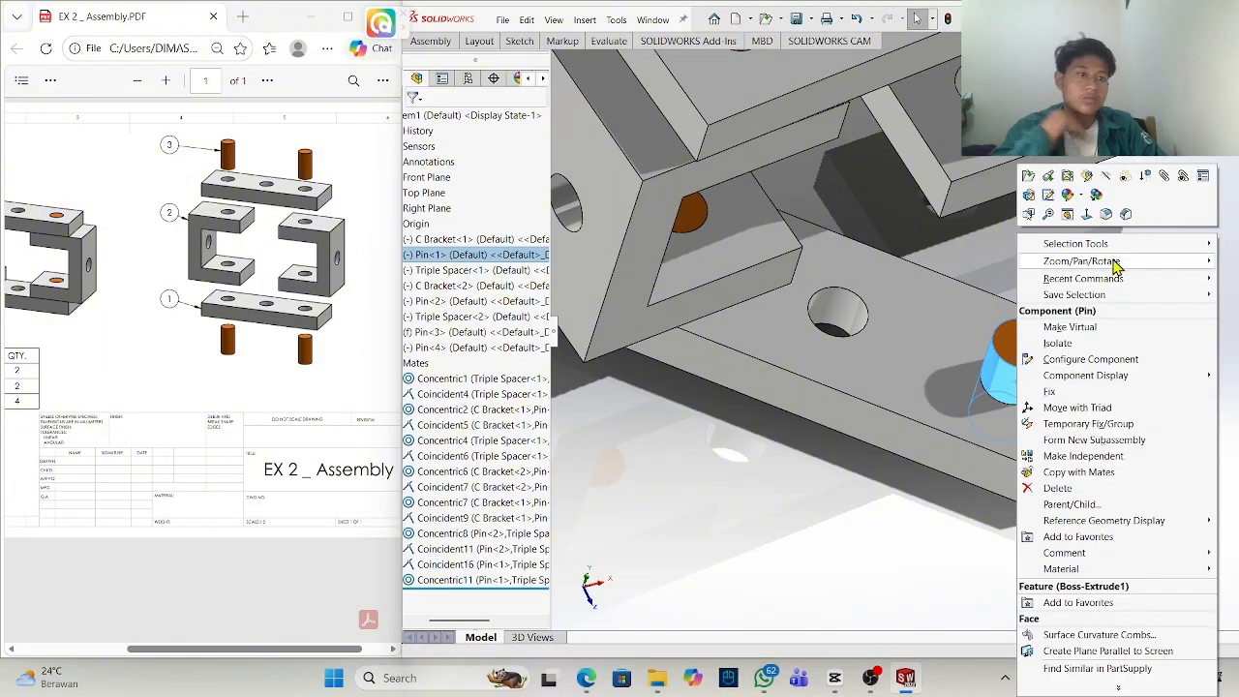
pyautogui.click(1165, 178)
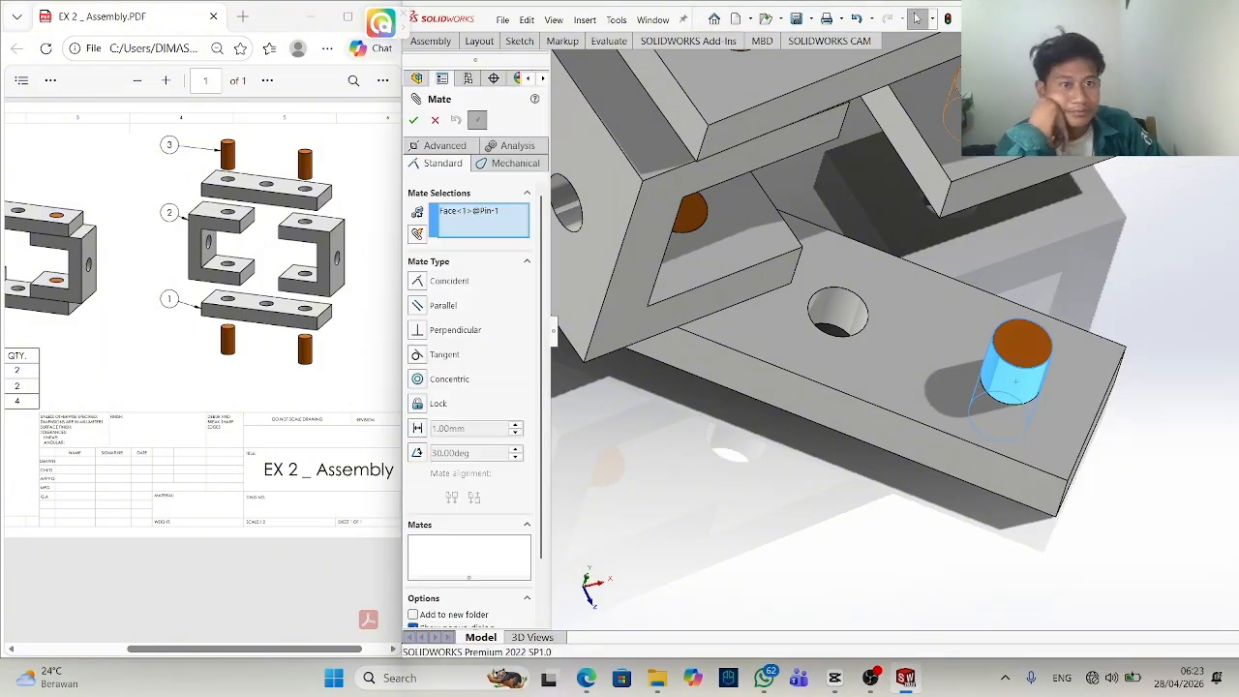
pyautogui.click(988, 205)
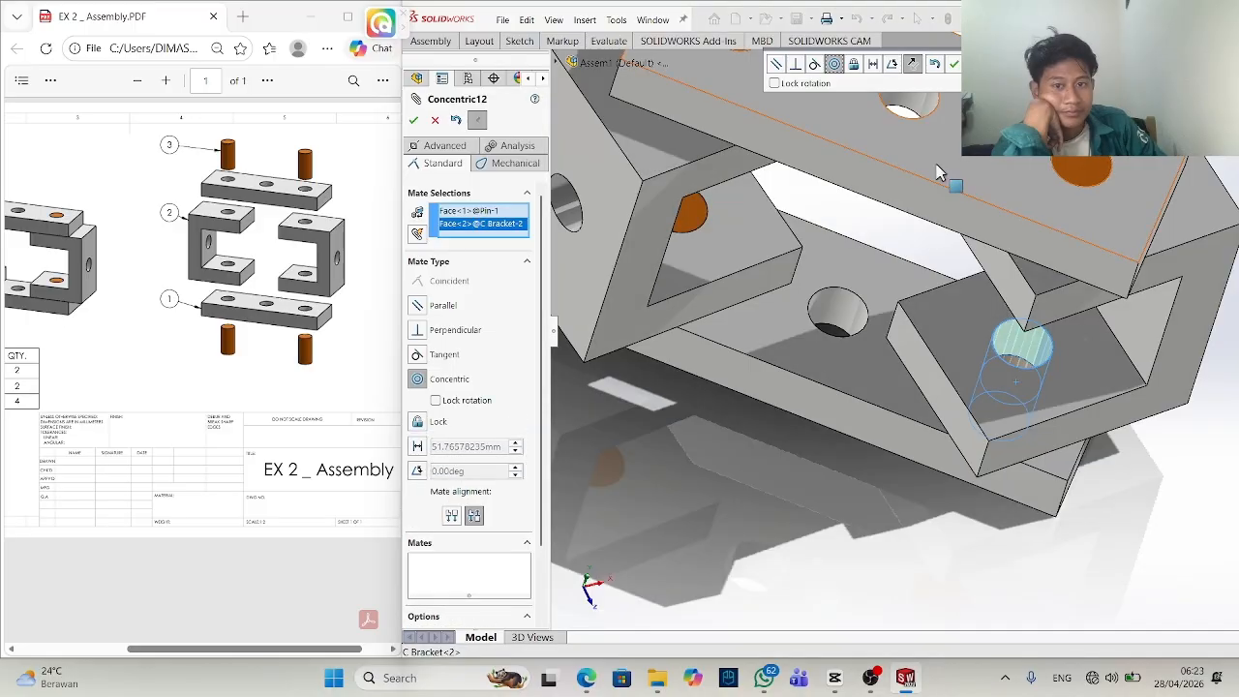
pyautogui.rightClick(499, 230)
pyautogui.rightClick(627, 472)
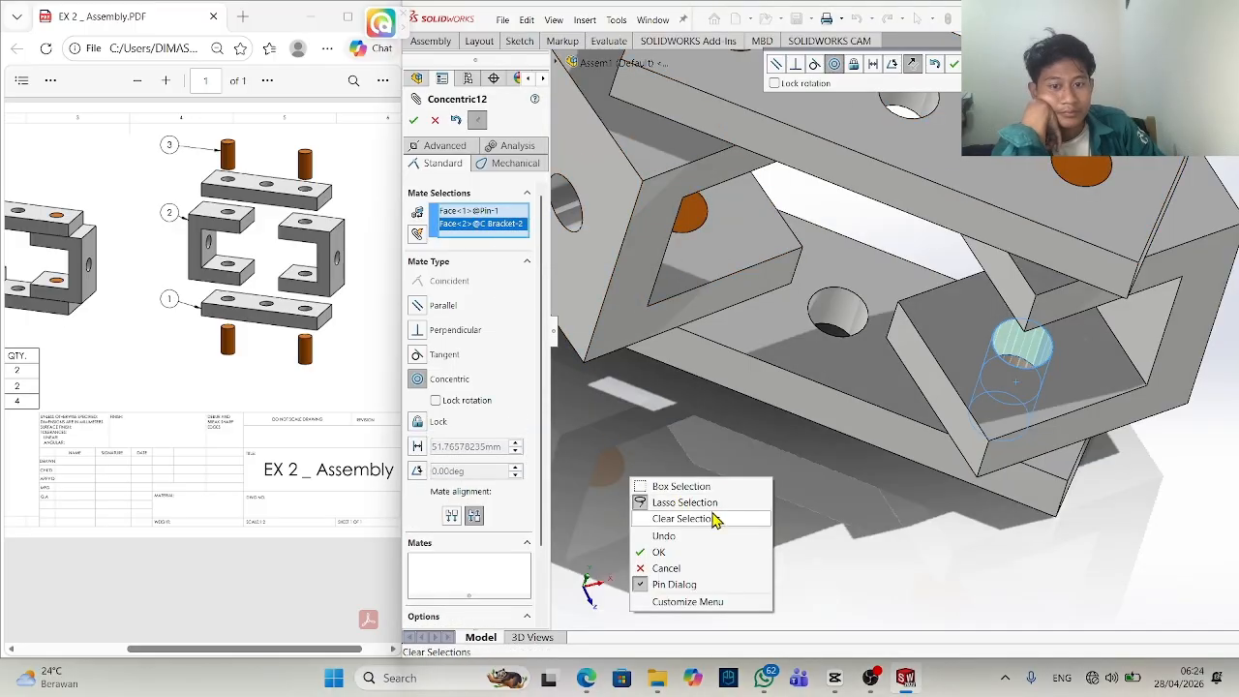
pyautogui.click(712, 548)
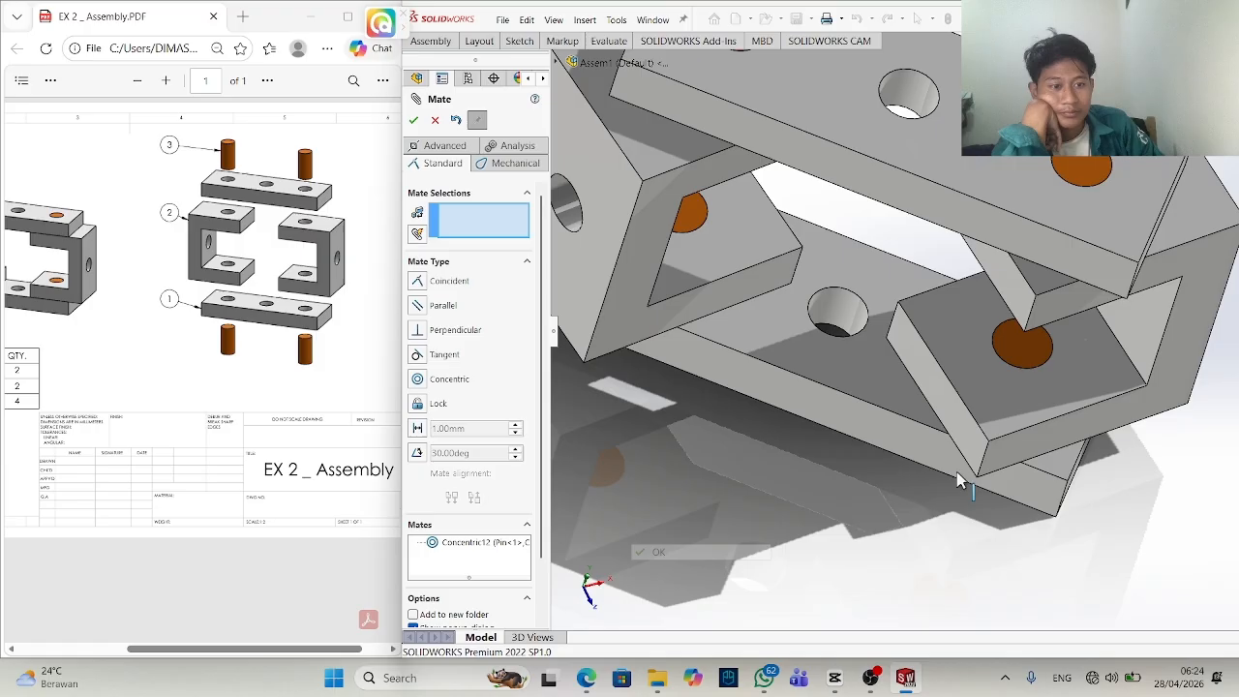
# Mate the top face of Pin<1> coincident with the inner face of C Bracket<2>'s lower arm.
pyautogui.click(1024, 358)
pyautogui.click(983, 358)
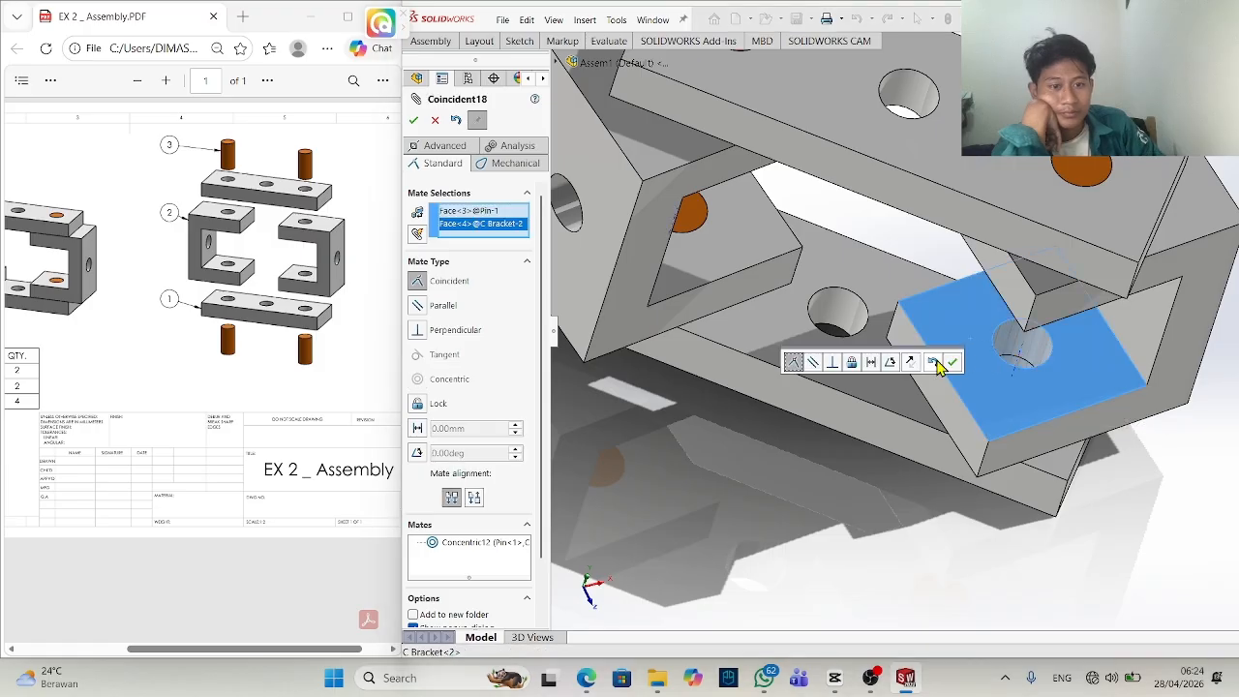
pyautogui.click(954, 363)
# Add a Lock mate between the upper Triple Spacer and C Bracket<1>.
pyautogui.moveTo(991, 399); pyautogui.dragTo(981, 203)
pyautogui.scroll(5, 935, 404)
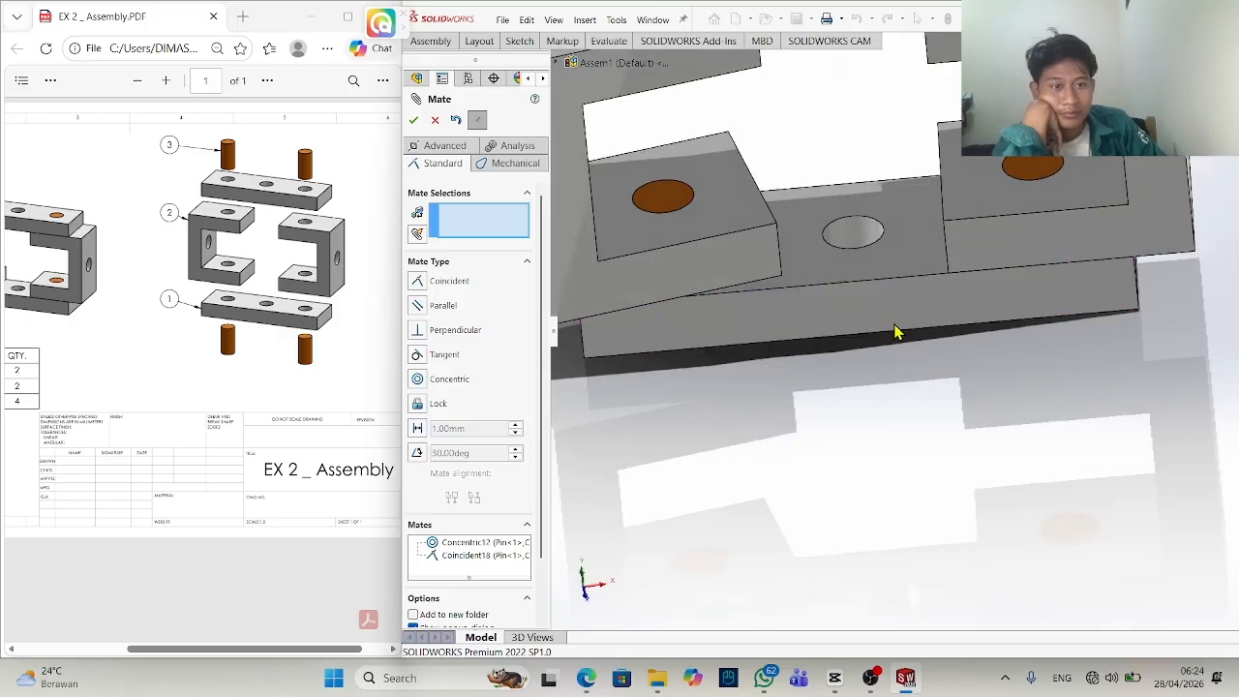
pyautogui.moveTo(874, 315)
pyautogui.mouseDown()
pyautogui.moveTo(865, 304)
pyautogui.moveTo(876, 302)
pyautogui.mouseUp()
pyautogui.scroll(-4, 969, 287)
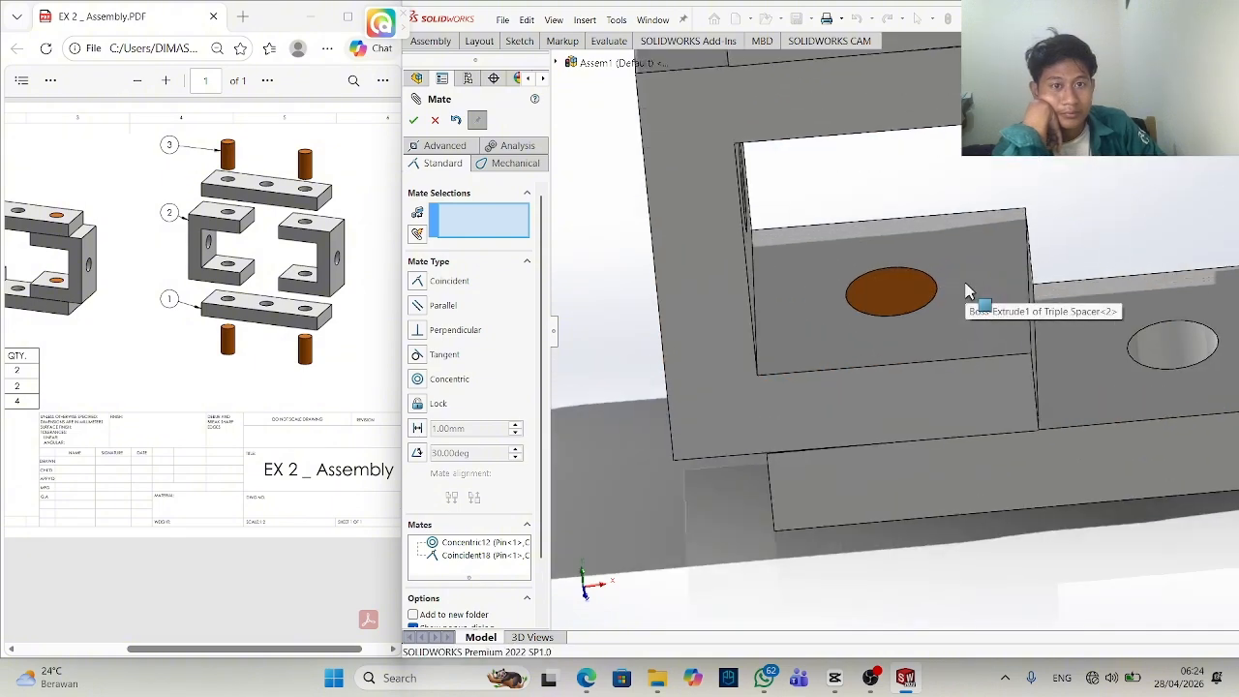
pyautogui.scroll(5, 981, 280)
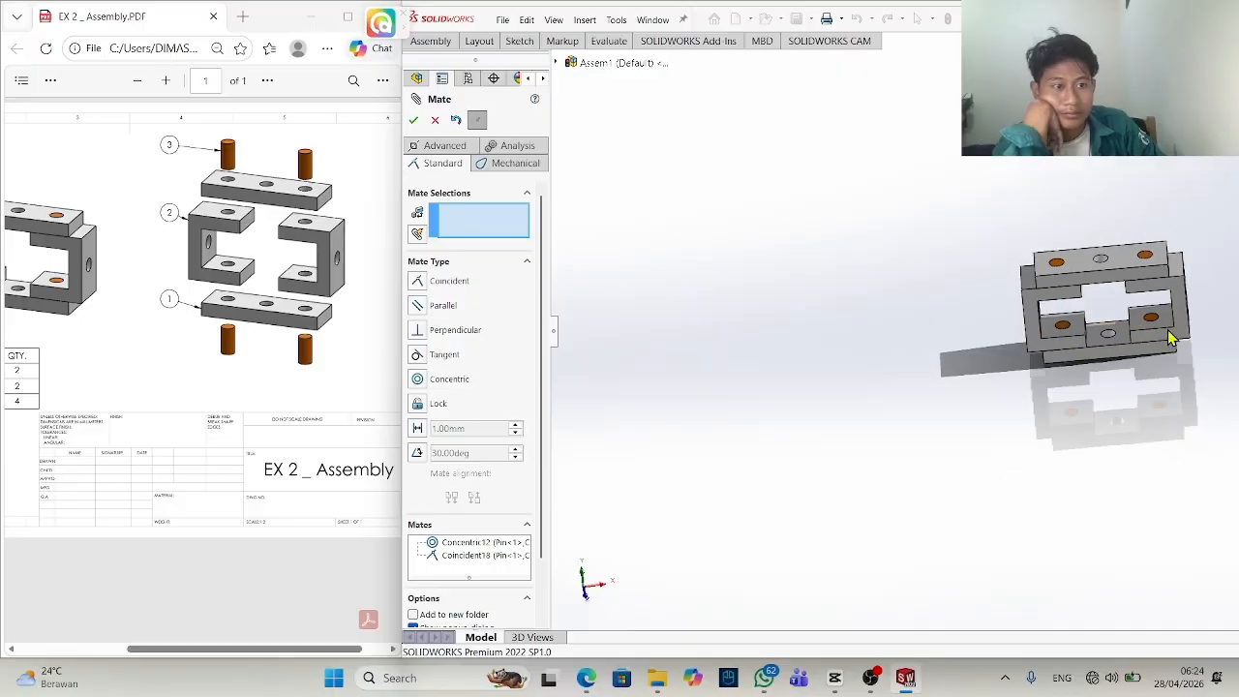
pyautogui.scroll(-3, 1171, 319)
pyautogui.click(1184, 269)
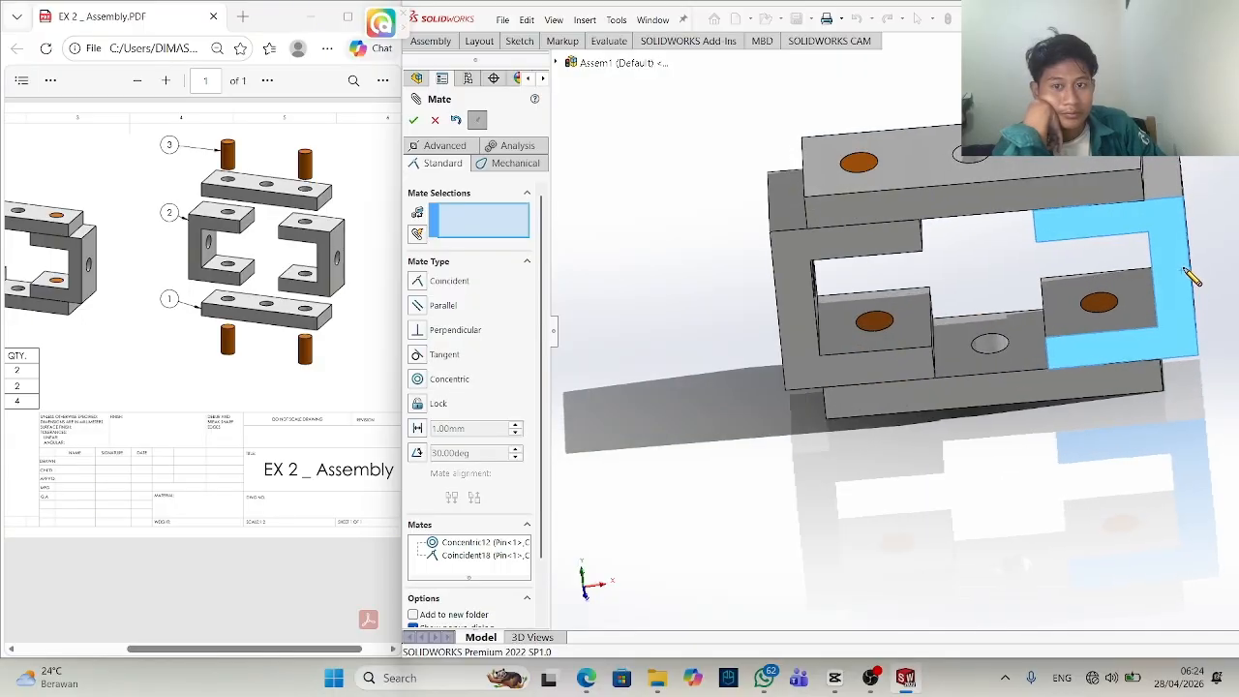
pyautogui.click(1028, 163)
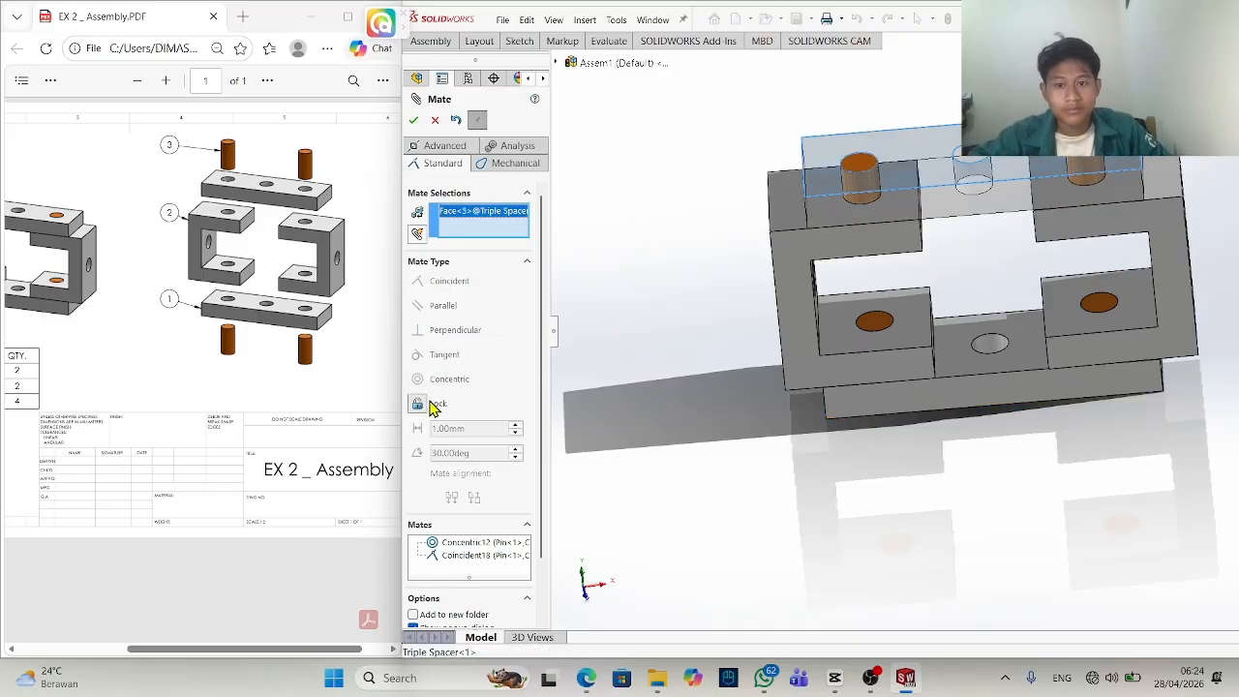
pyautogui.click(799, 277)
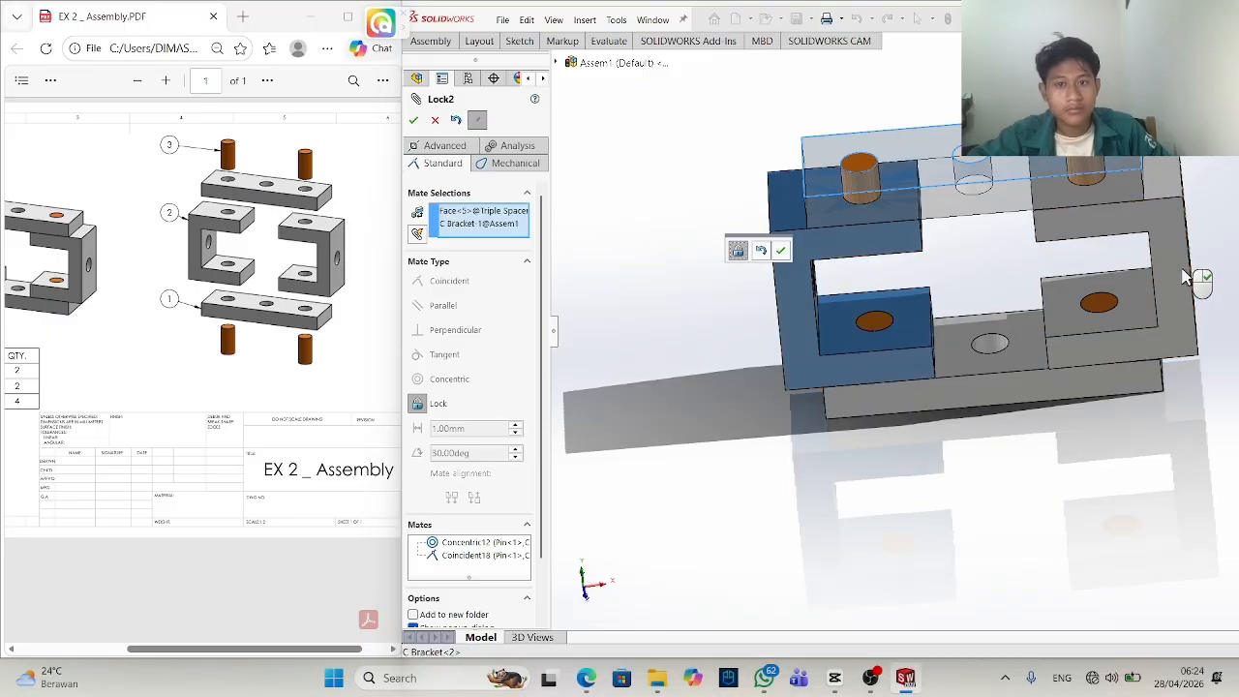
pyautogui.click(413, 120)
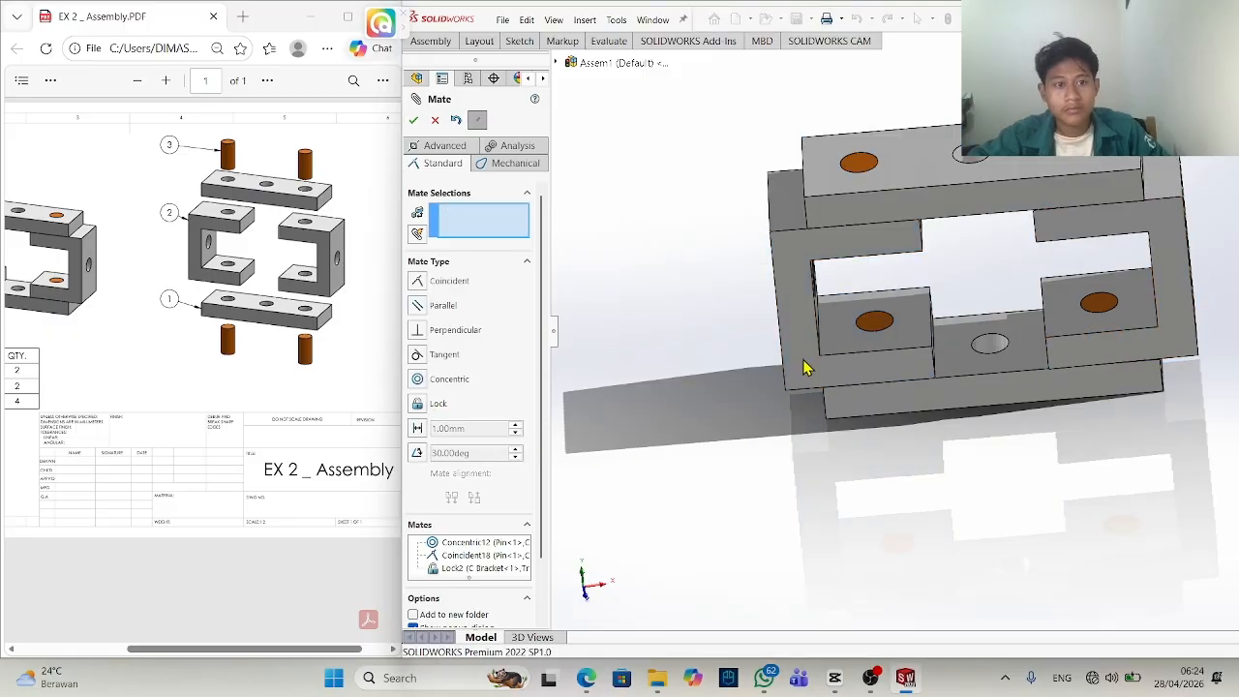
# Add a Lock mate between C Bracket<2> and the lower Triple Spacer.
pyautogui.moveTo(893, 359); pyautogui.dragTo(898, 395, button='middle')
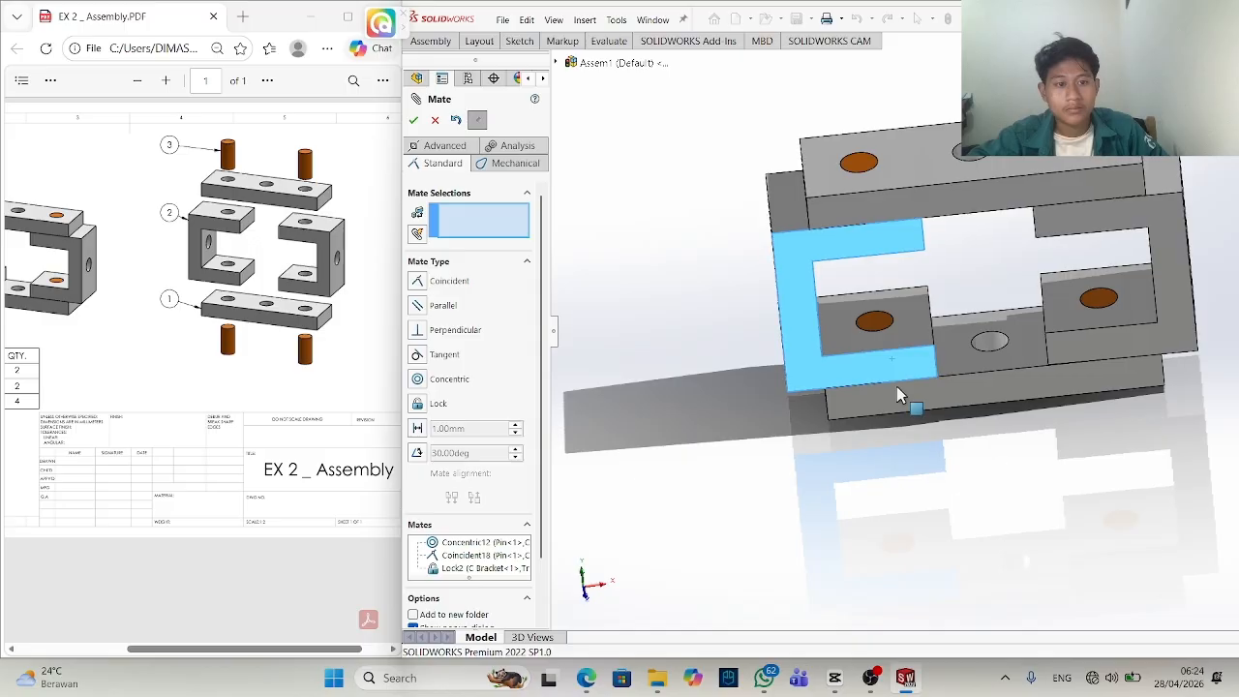
pyautogui.click(897, 386)
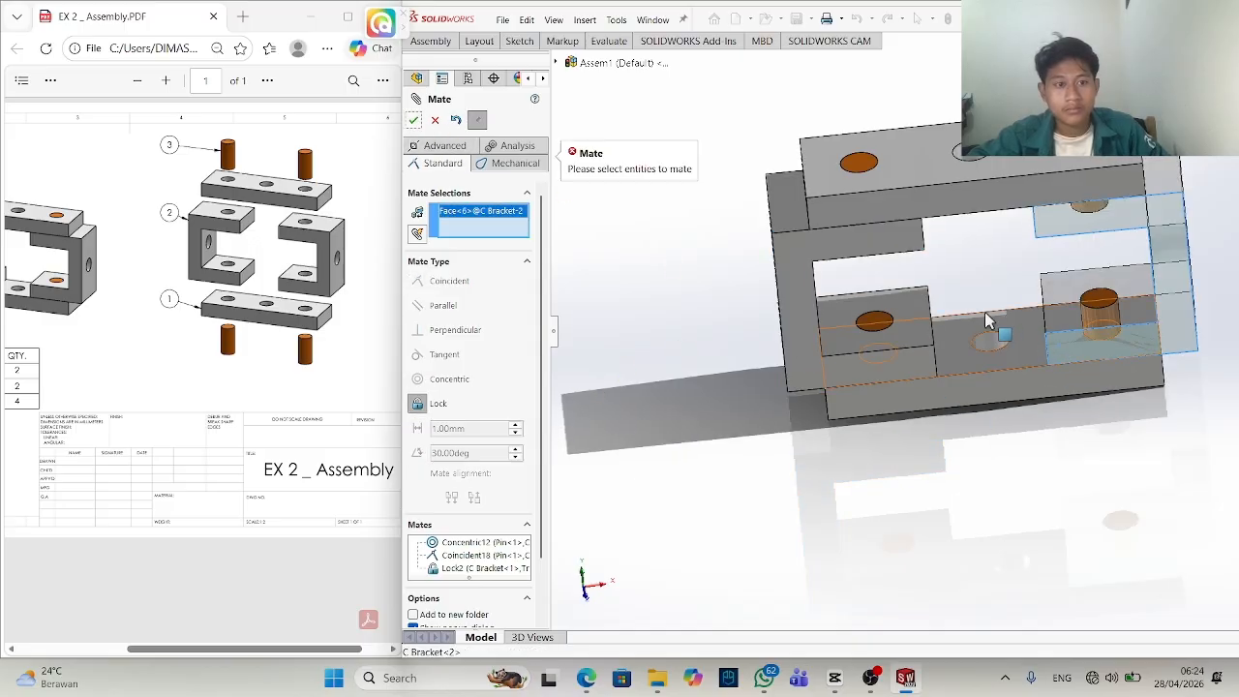
pyautogui.click(1012, 353)
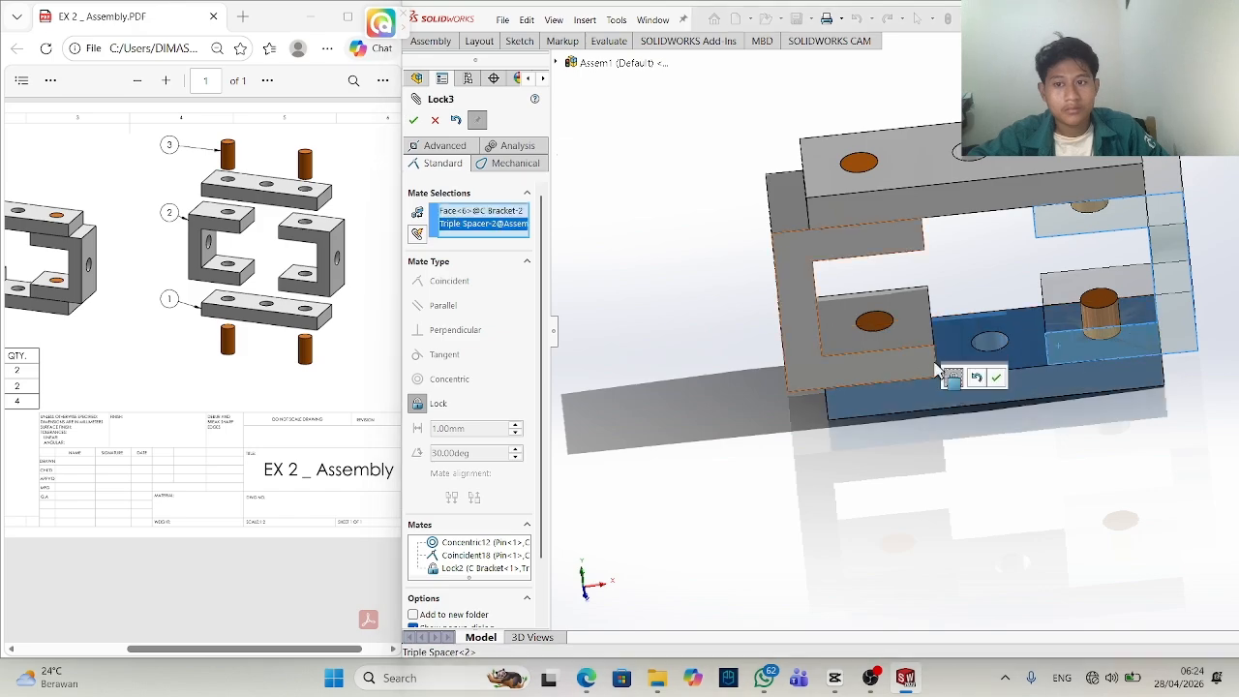
pyautogui.click(996, 377)
pyautogui.moveTo(996, 390); pyautogui.dragTo(806, 347, button='middle')
pyautogui.moveTo(845, 496); pyautogui.dragTo(1073, 384, button='middle')
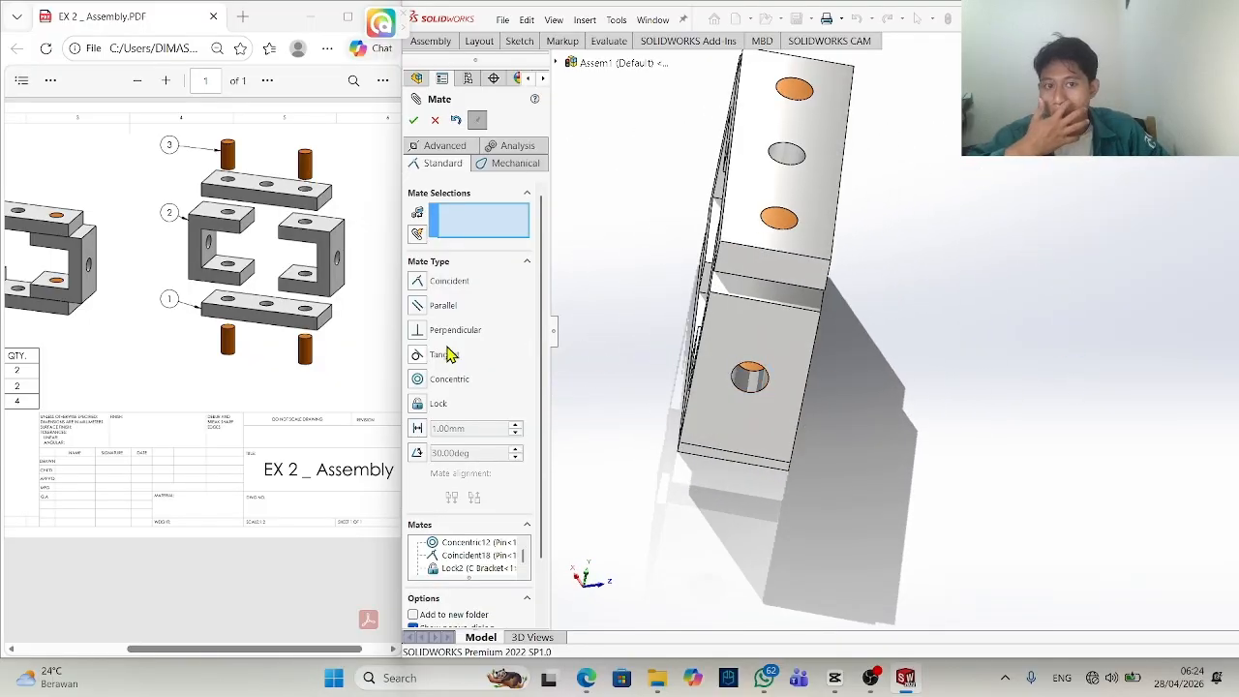
pyautogui.moveTo(639, 339); pyautogui.dragTo(978, 373, button='middle')
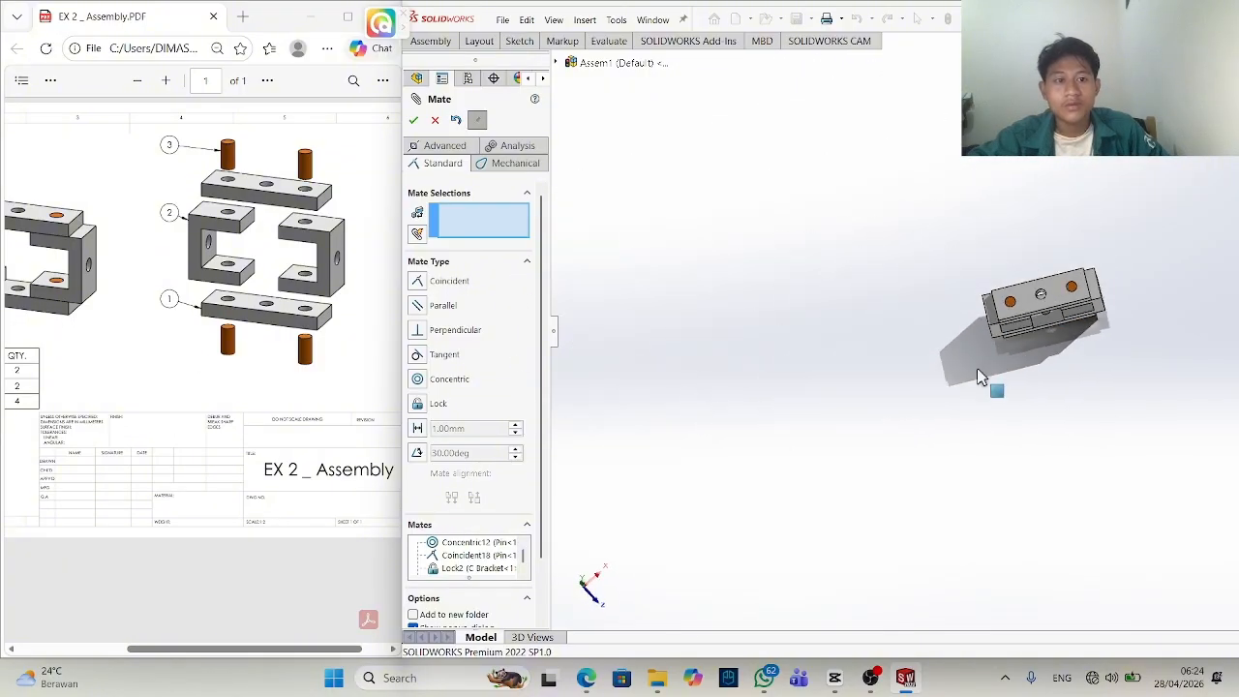
pyautogui.scroll(-3, 1052, 377)
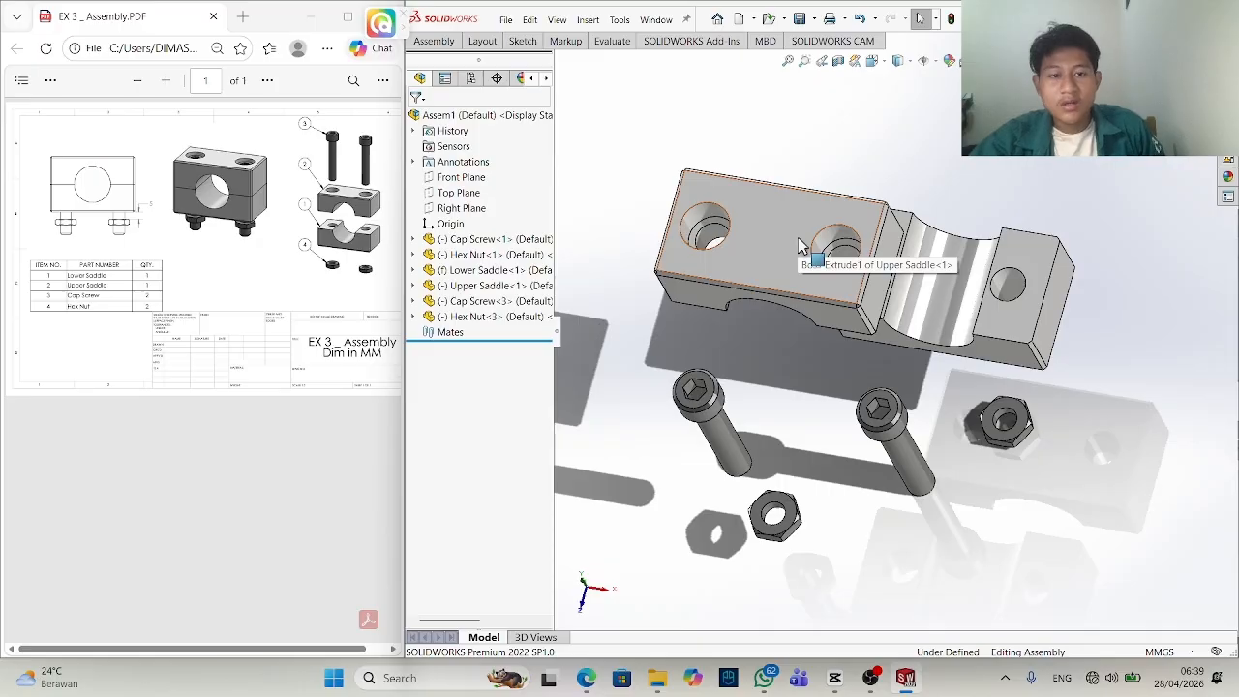
# Try to mate the Upper Saddle's flat underside face with the Lower Saddle's curved groove face.
pyautogui.moveTo(797, 239); pyautogui.dragTo(796, 130, button='middle')
pyautogui.scroll(-3, 799, 185)
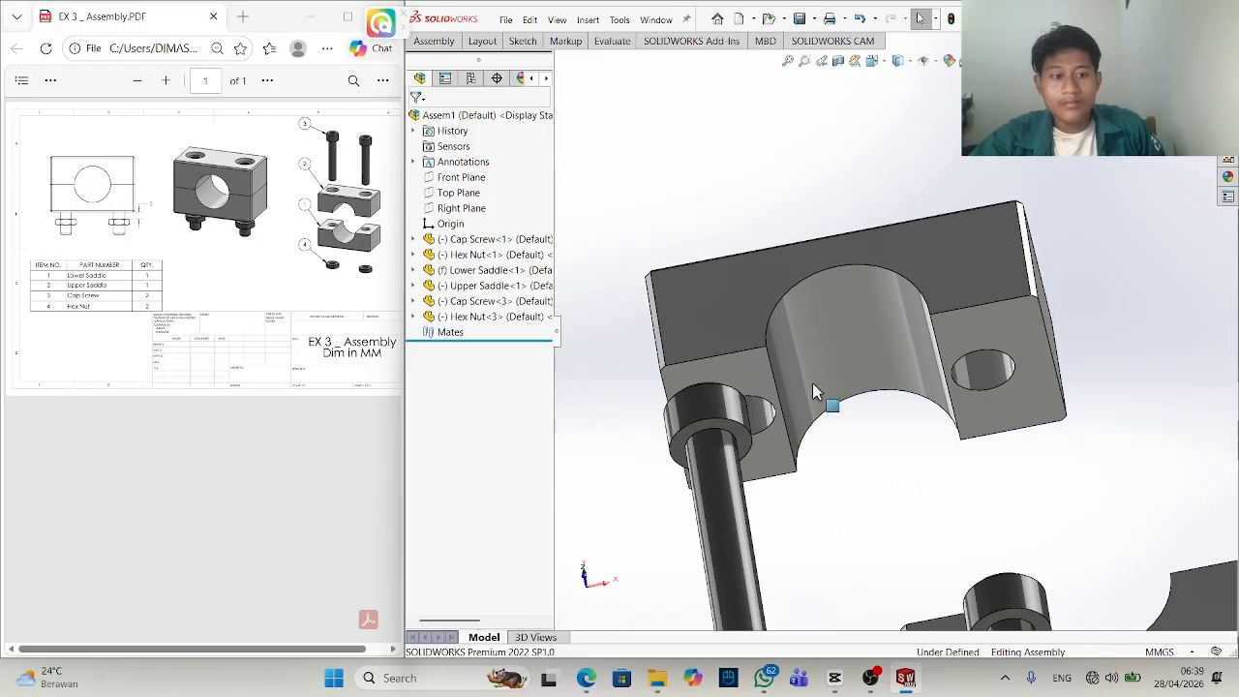
pyautogui.click(761, 376)
pyautogui.rightClick(761, 376)
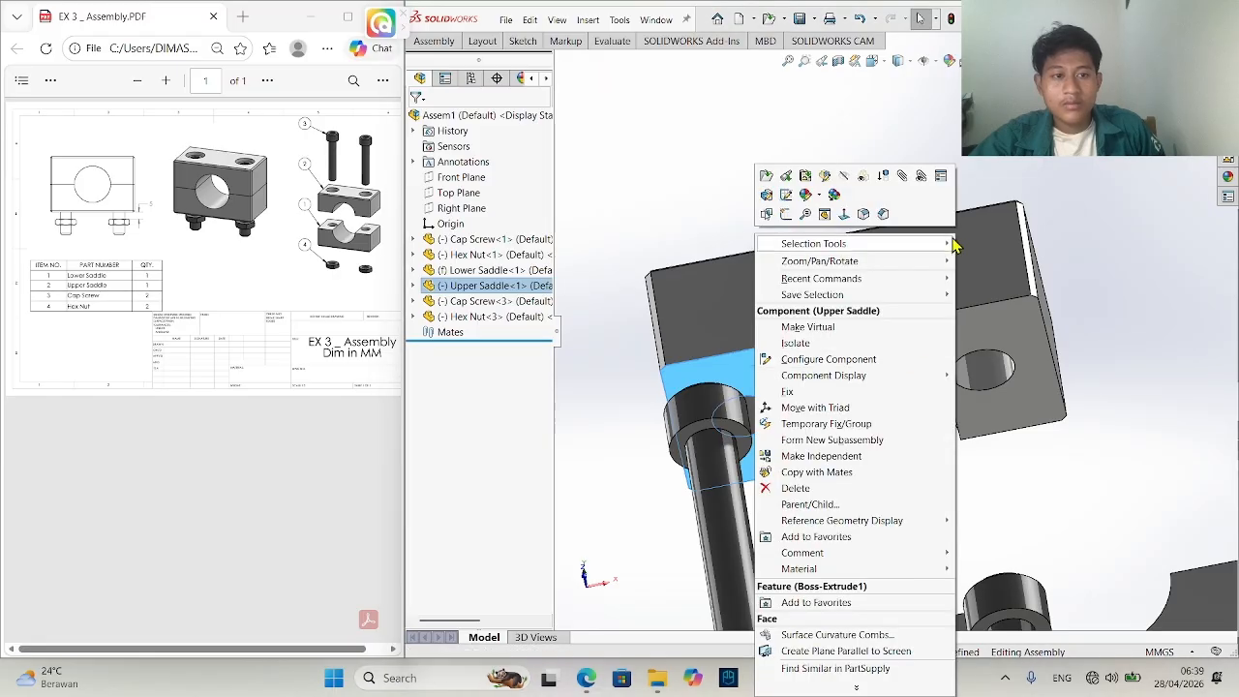
pyautogui.click(907, 177)
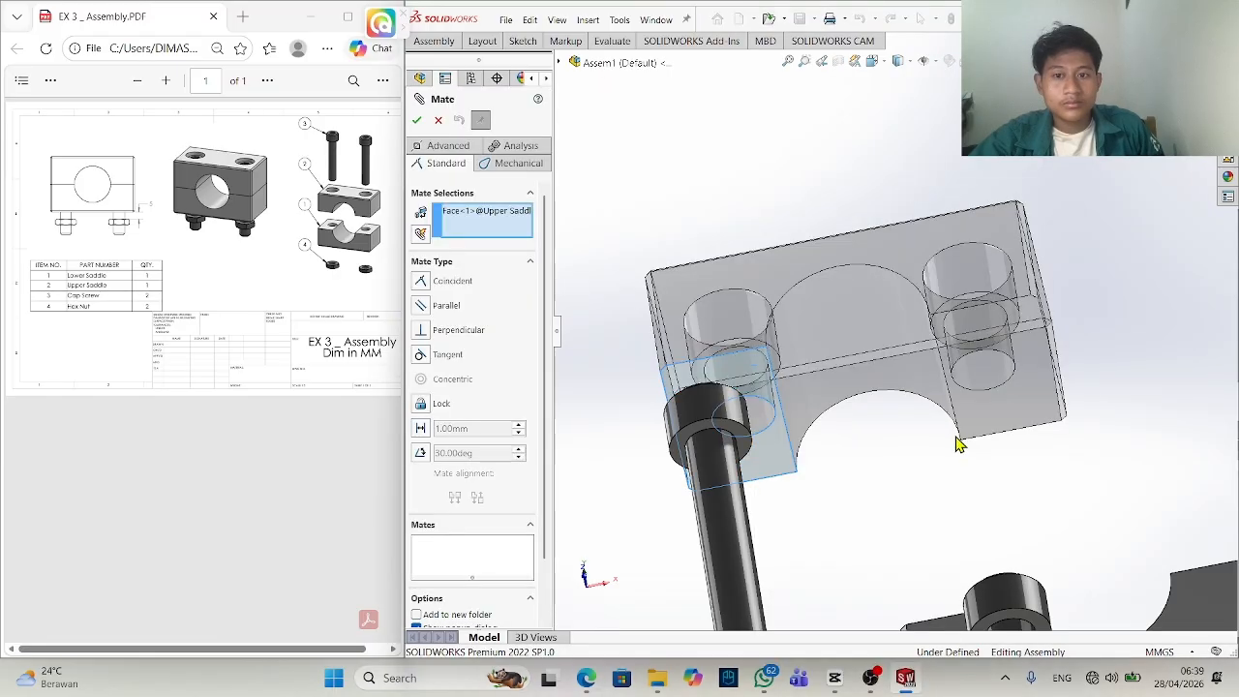
pyautogui.moveTo(957, 444); pyautogui.dragTo(937, 639, button='middle')
pyautogui.scroll(3, 957, 625)
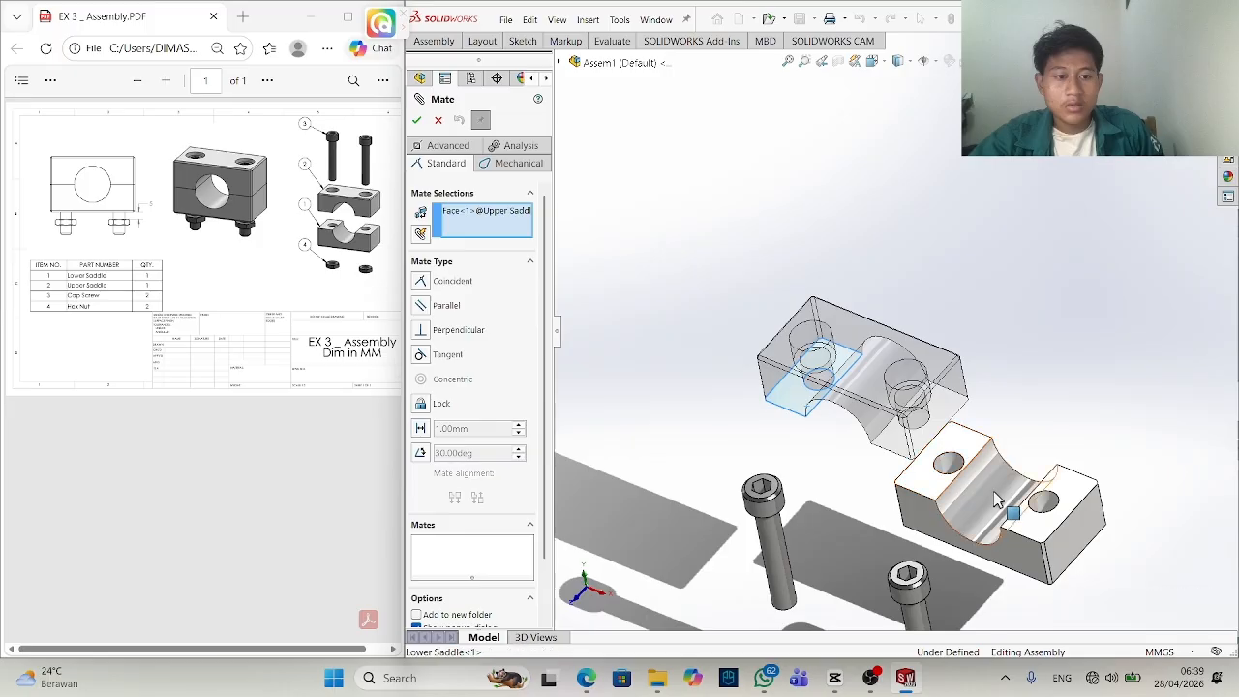
pyautogui.click(996, 500)
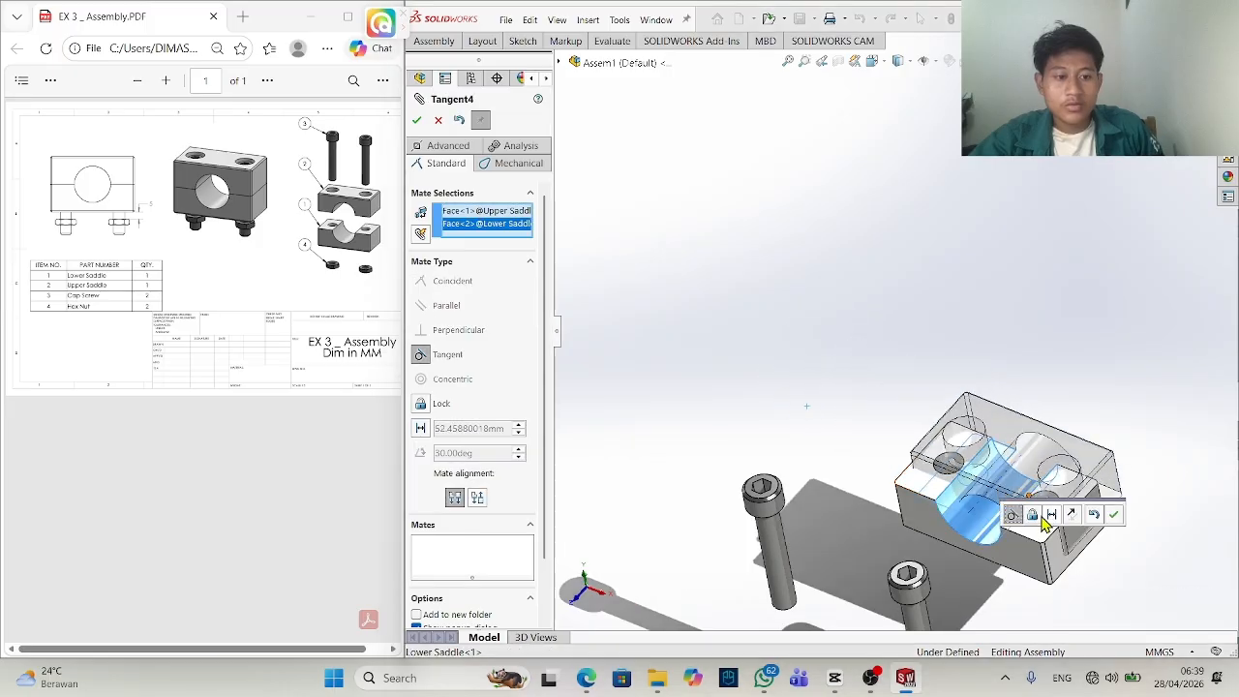
pyautogui.click(1090, 518)
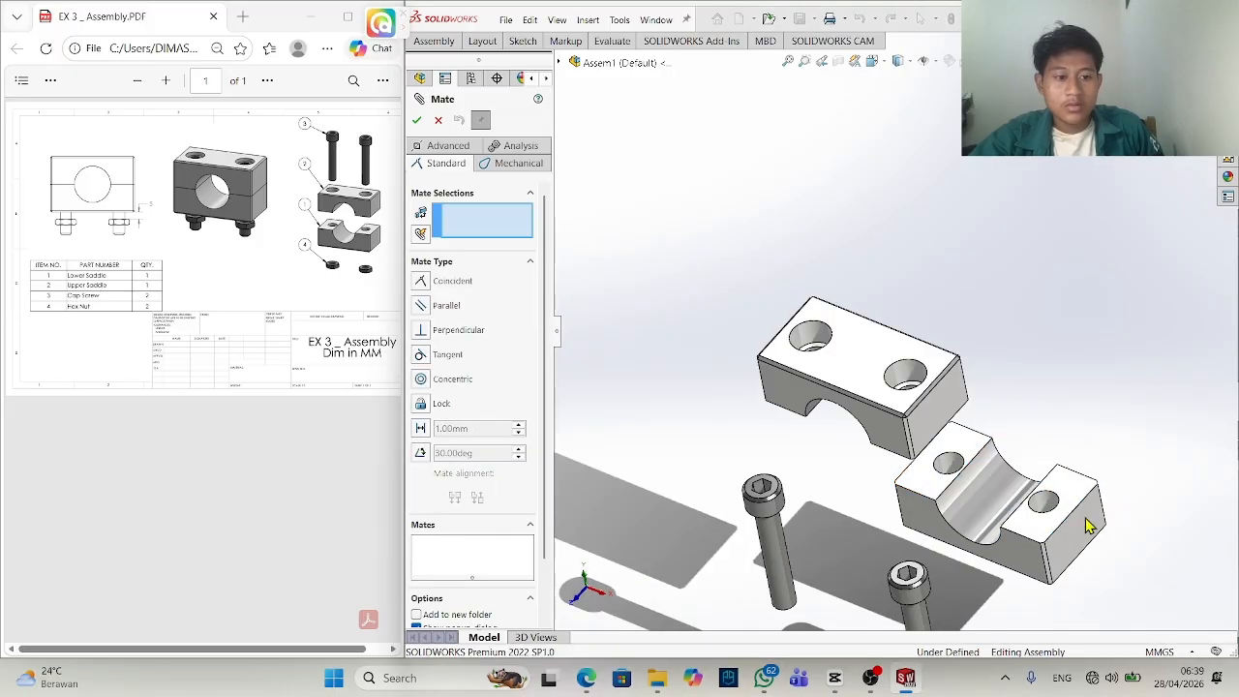
# Mate the Lower Saddle's flat upper face coincident with the Upper Saddle's flat underside face.
pyautogui.click(944, 488)
pyautogui.moveTo(1014, 513); pyautogui.dragTo(874, 322, button='middle')
pyautogui.click(876, 313)
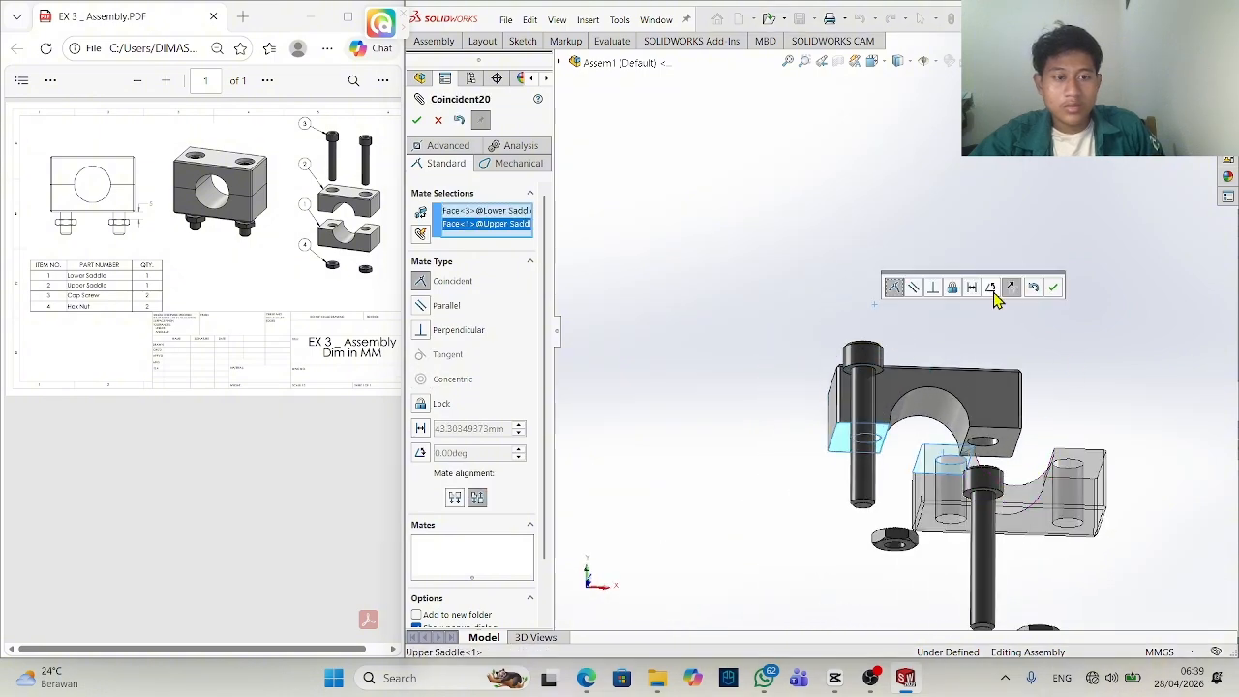
pyautogui.click(1053, 289)
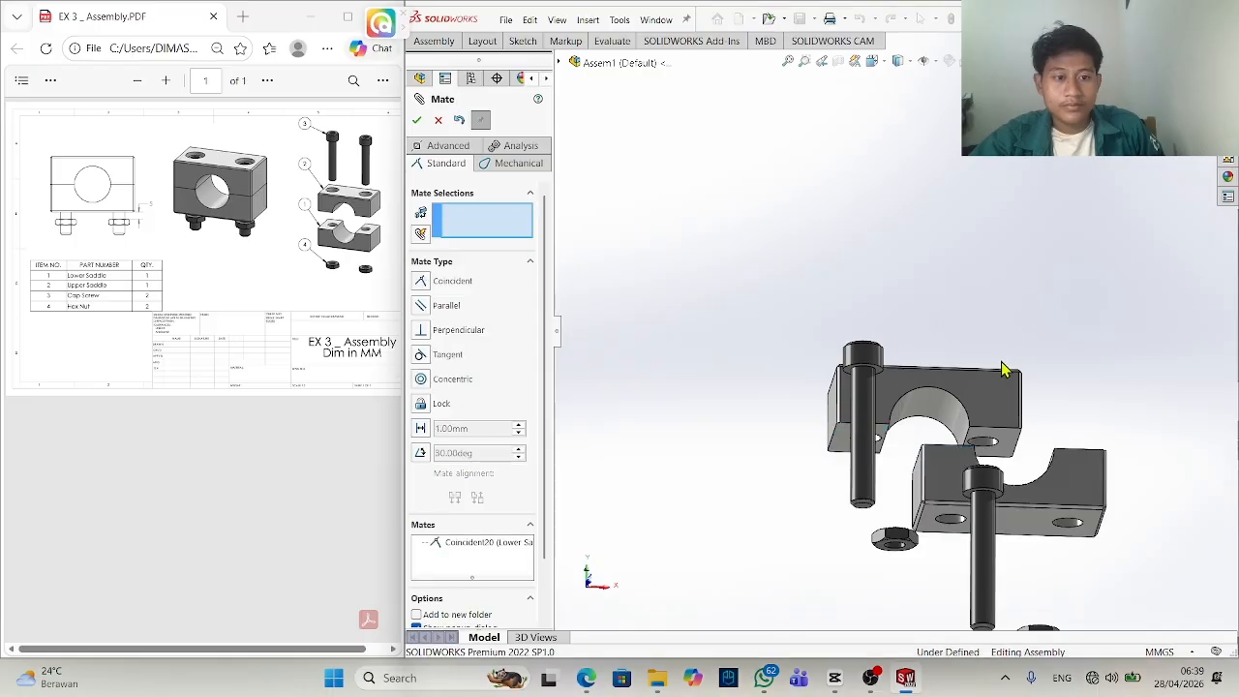
pyautogui.moveTo(1004, 367); pyautogui.dragTo(1025, 390, button='middle')
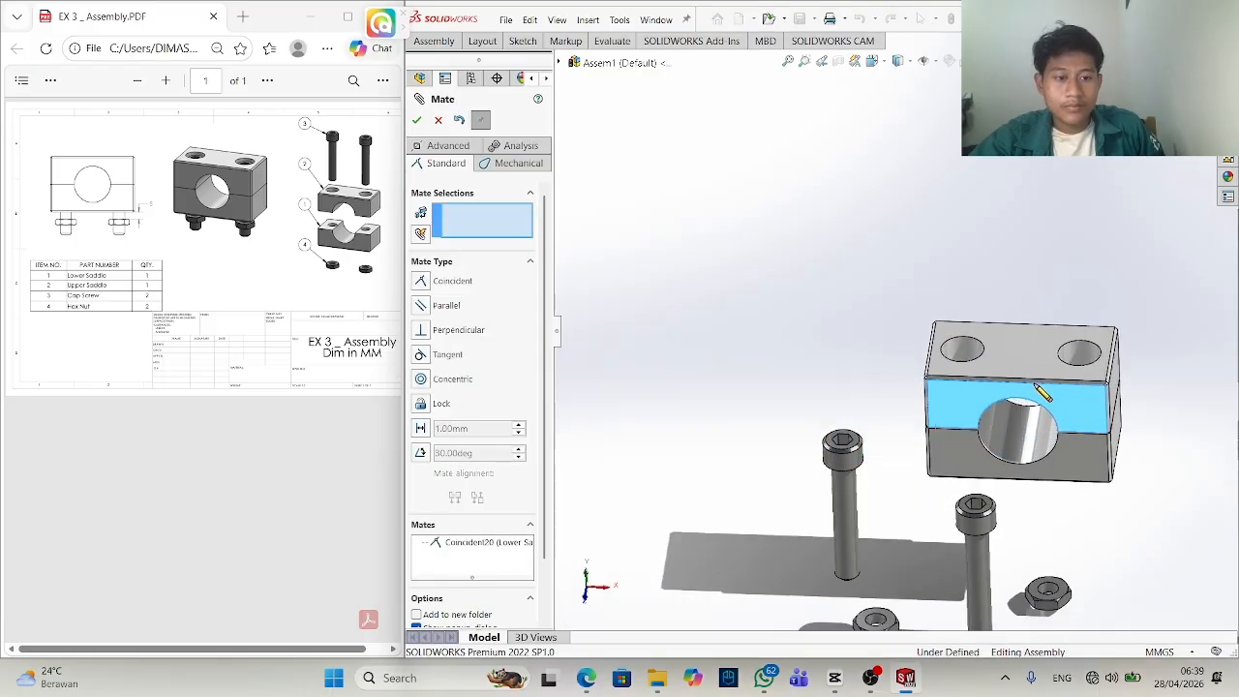
# Add a Parallel mate between the narrow vertical corner faces of the Upper Saddle and Lower Saddle at one end of the block.
pyautogui.scroll(-6, 1067, 450)
pyautogui.moveTo(1071, 426); pyautogui.dragTo(1074, 355, button='middle')
pyautogui.click(1072, 312)
pyautogui.moveTo(1071, 312); pyautogui.dragTo(1070, 311)
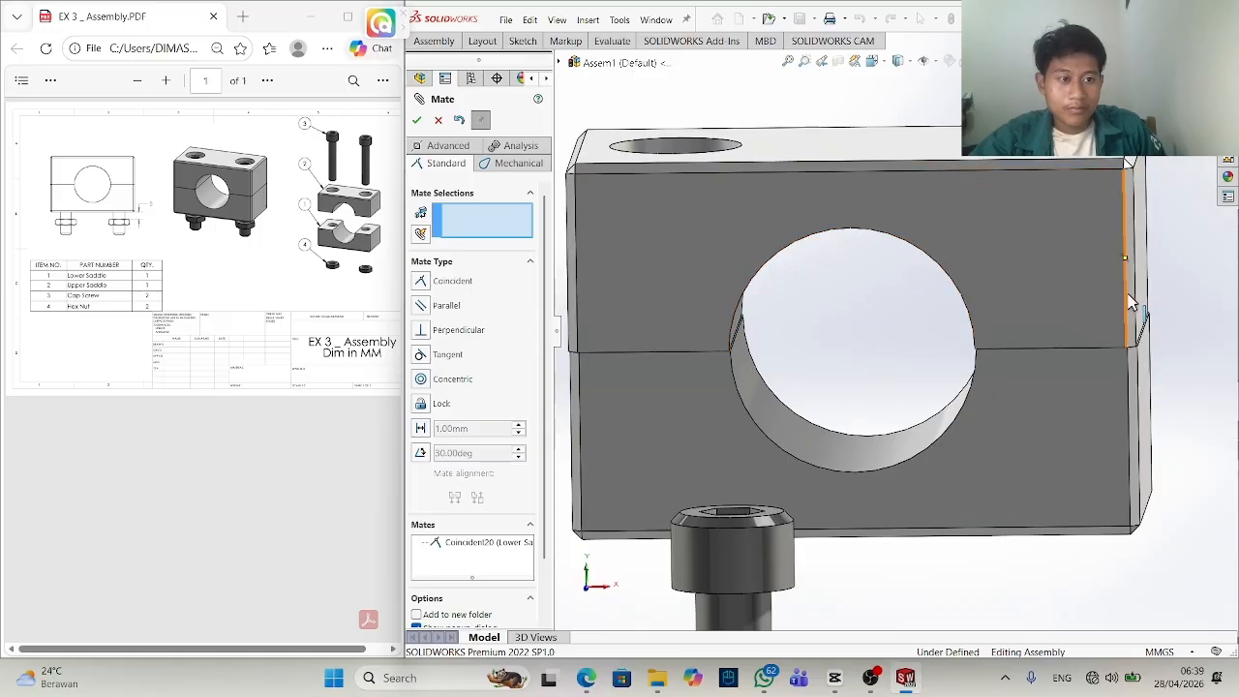
pyautogui.click(1133, 292)
pyautogui.click(1136, 406)
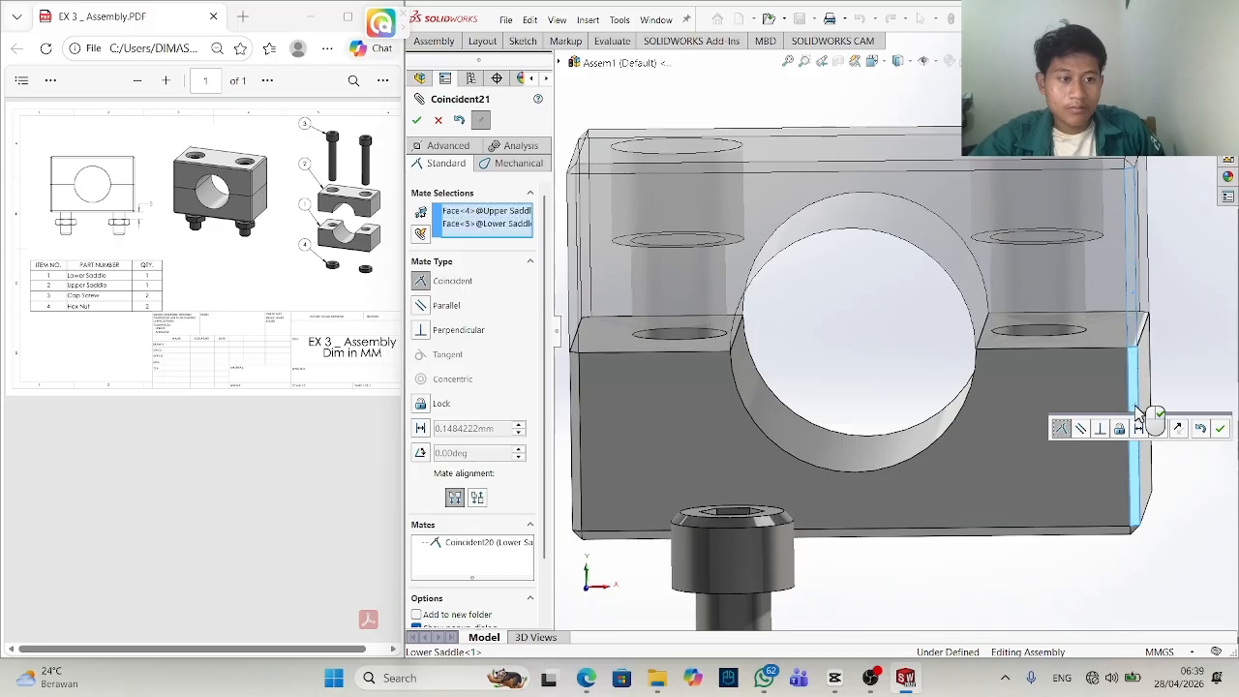
pyautogui.click(1084, 432)
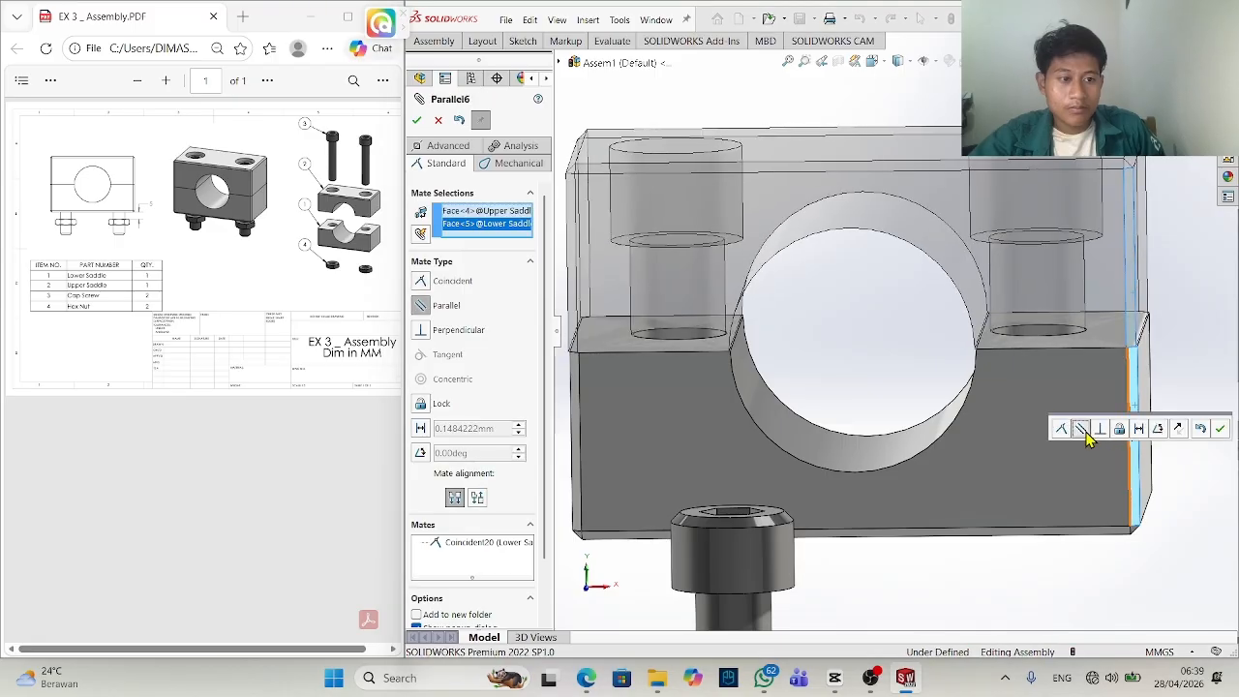
pyautogui.click(1221, 428)
# Add a Parallel mate between the two saddles' narrow vertical corner faces at the opposite end of the block.
pyautogui.scroll(2, 1129, 470)
pyautogui.scroll(-5, 774, 349)
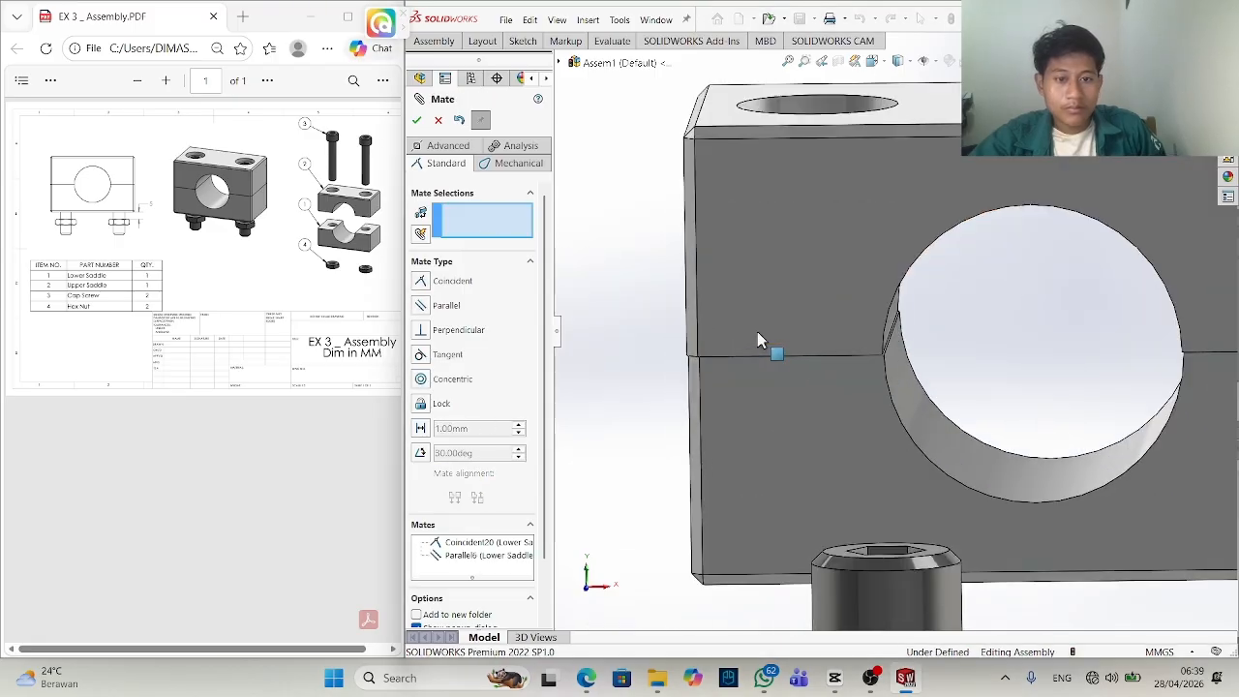
pyautogui.scroll(3, 772, 336)
pyautogui.click(698, 276)
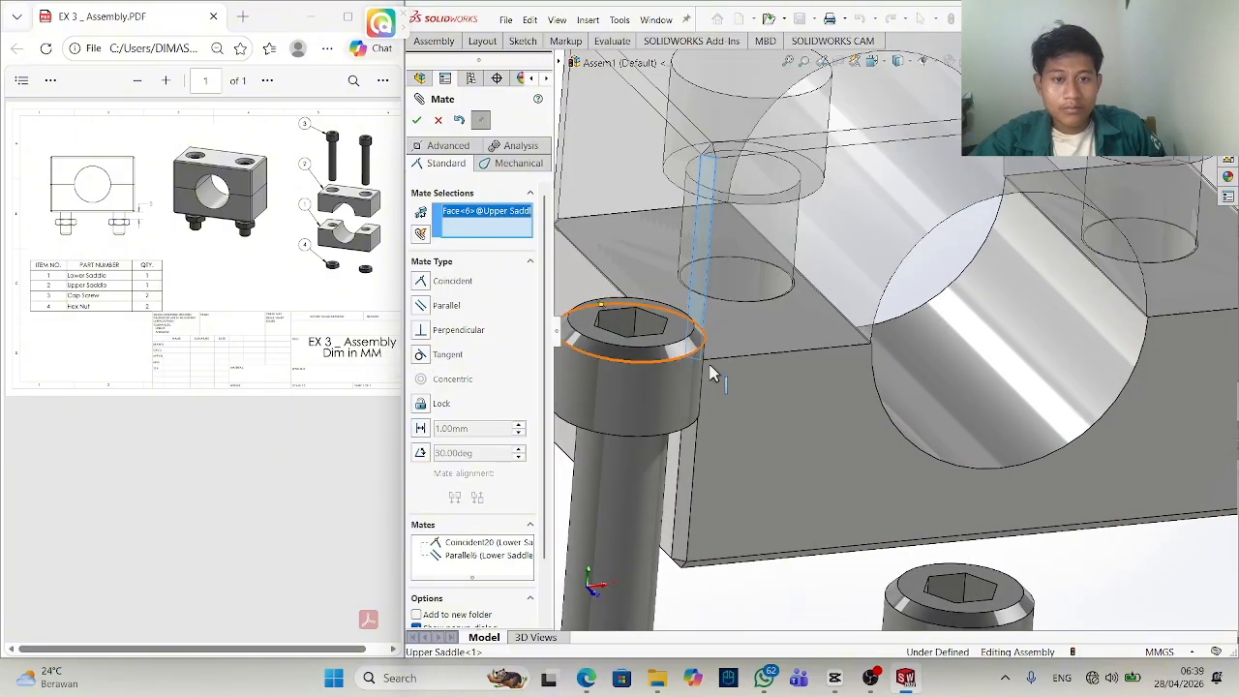
pyautogui.click(694, 392)
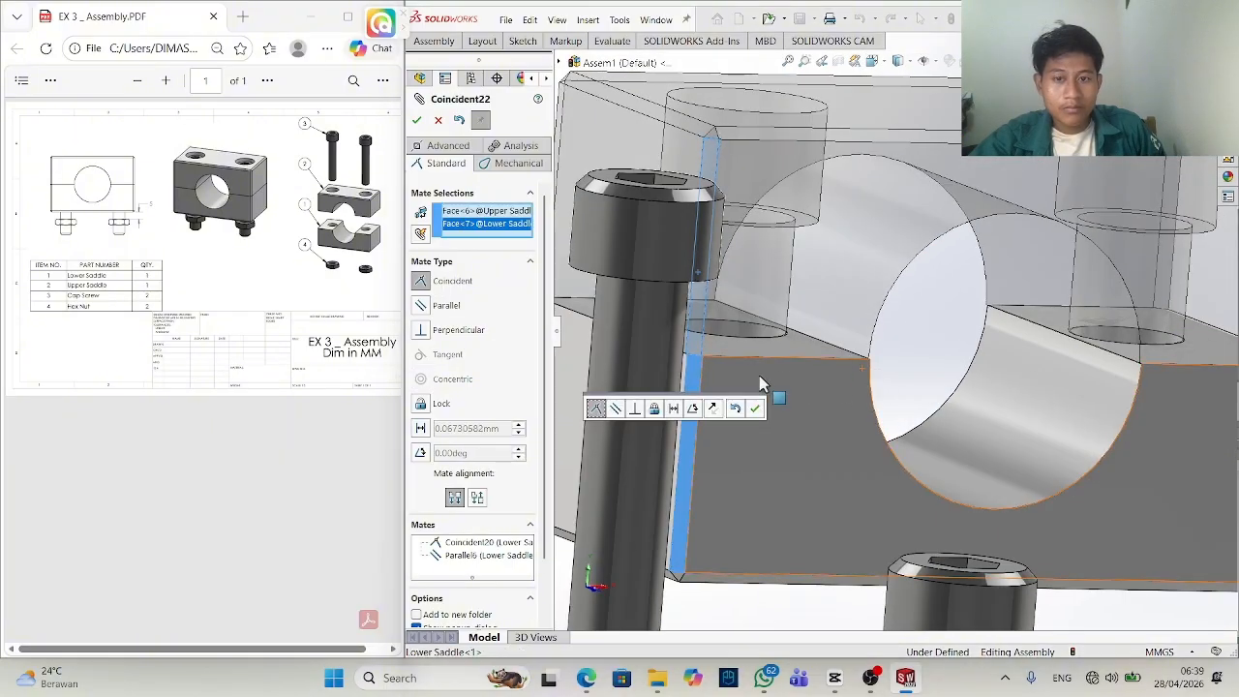
pyautogui.click(618, 410)
pyautogui.click(755, 407)
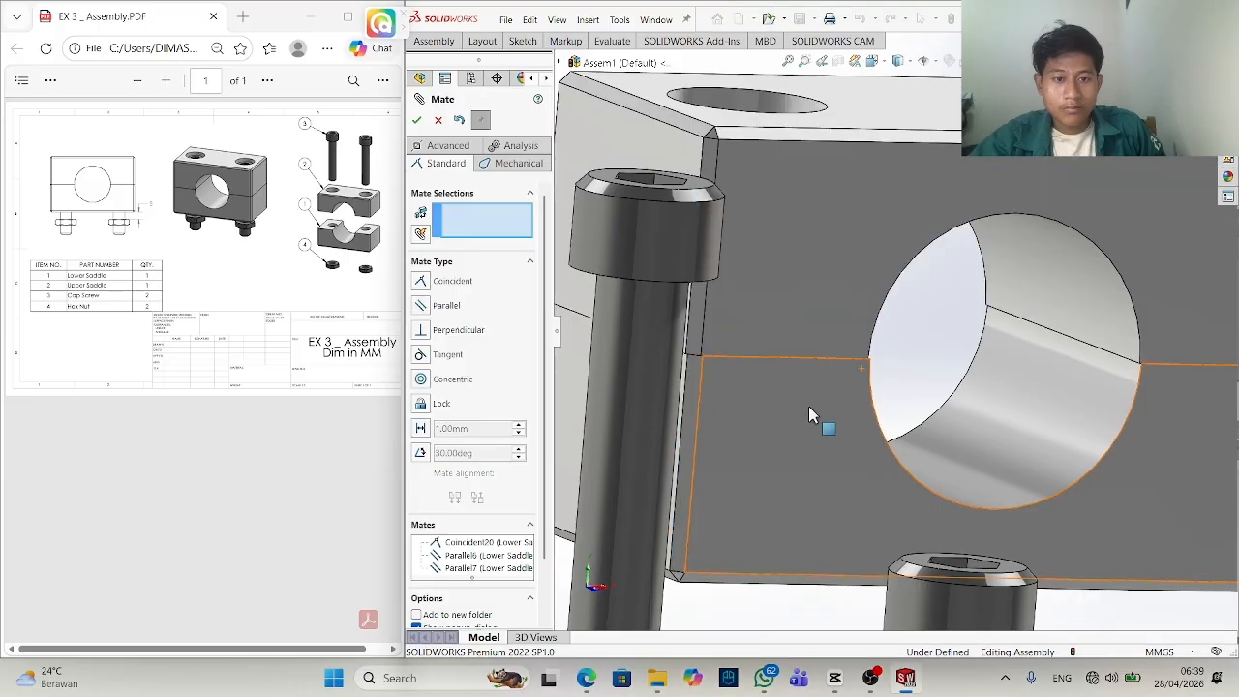
# Add a Lock mate between the front faces of the Lower Saddle and Upper Saddle.
pyautogui.moveTo(808, 406); pyautogui.dragTo(787, 447, button='middle')
pyautogui.scroll(3, 804, 446)
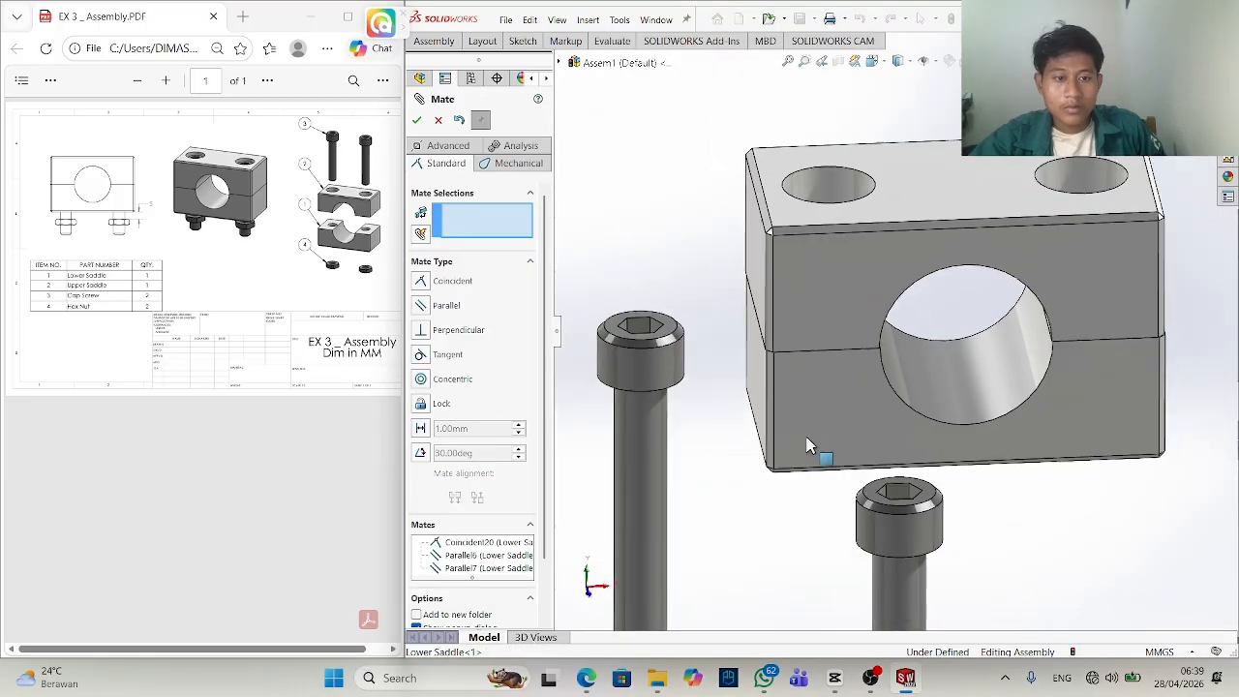
pyautogui.click(796, 366)
pyautogui.click(804, 313)
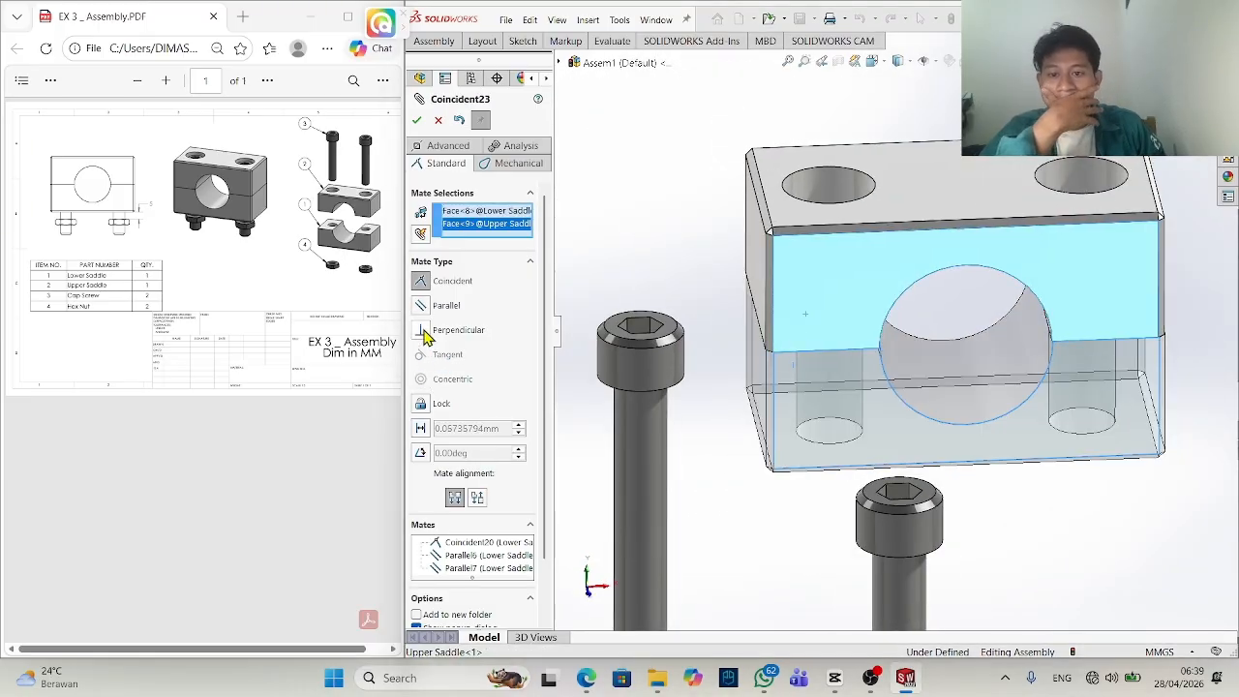
pyautogui.click(425, 404)
pyautogui.click(417, 120)
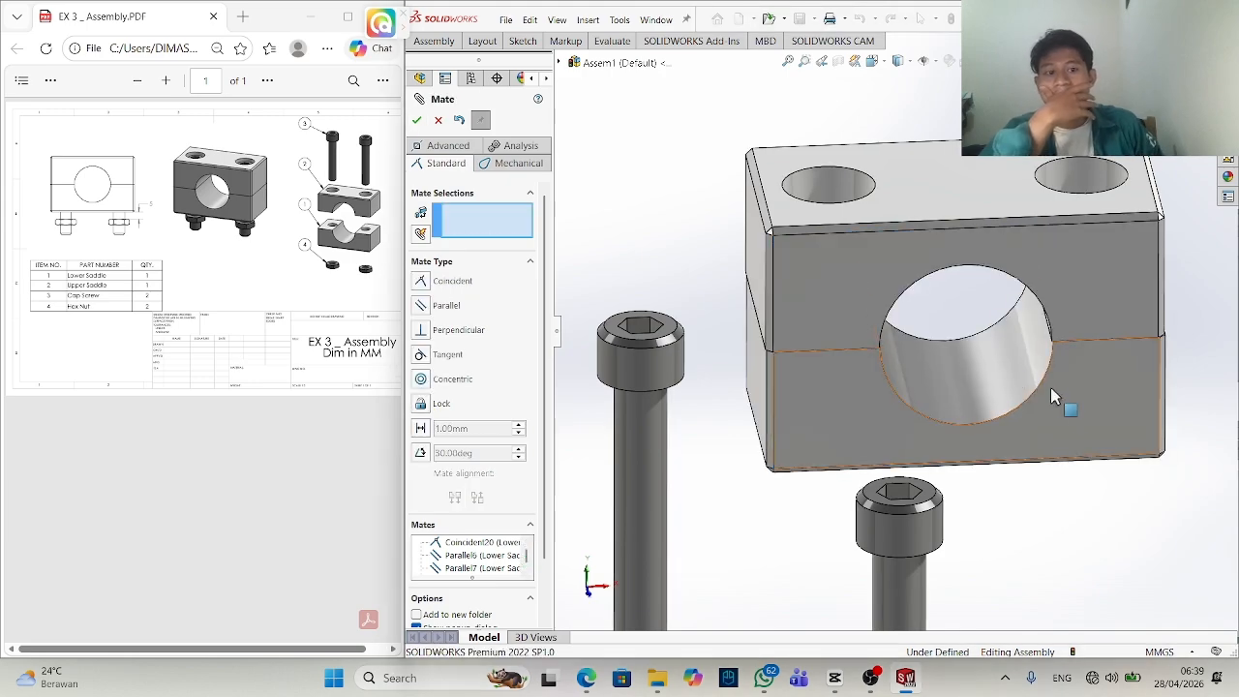
# Mate the top face of Cap Screw<1>'s head coincident with the Upper Saddle's top face.
pyautogui.scroll(6, 1001, 476)
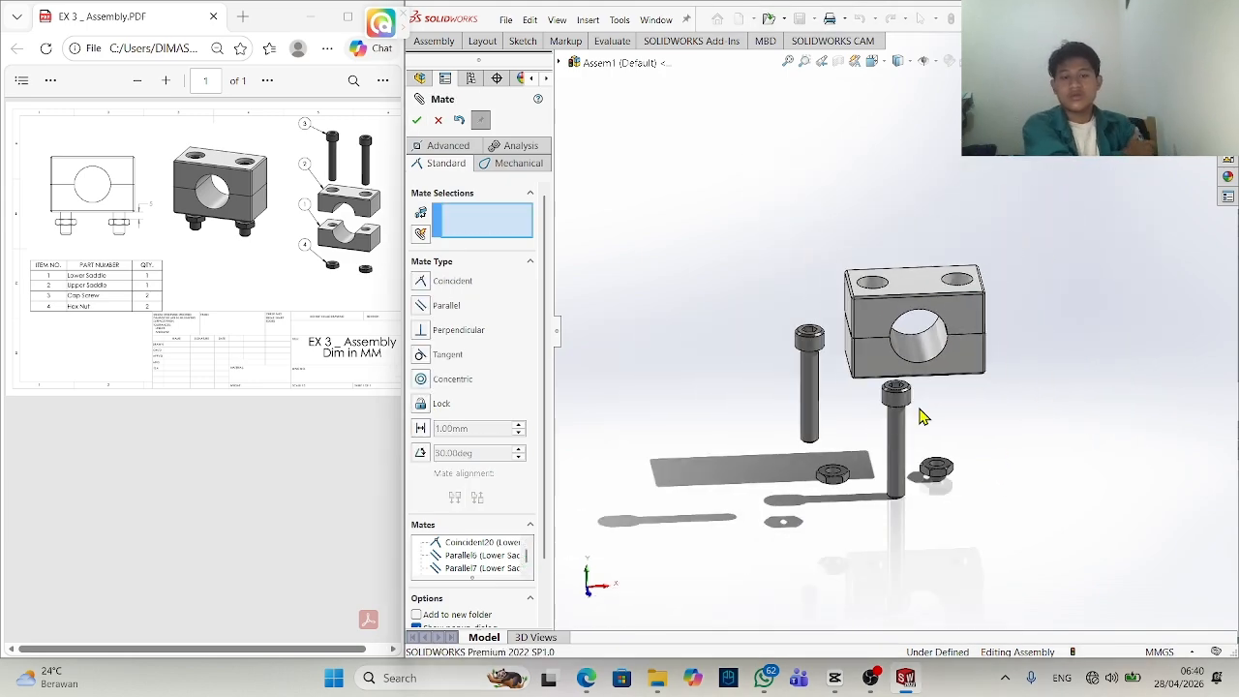
pyautogui.scroll(-4, 809, 455)
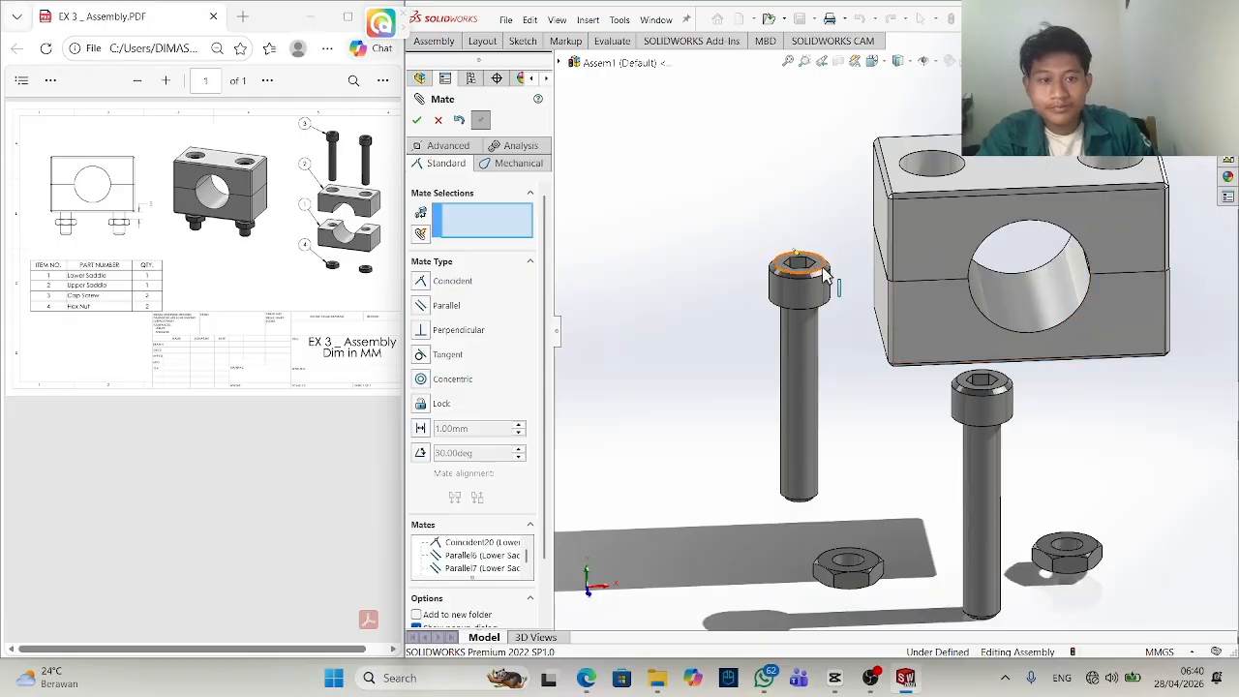
pyautogui.scroll(1, 821, 337)
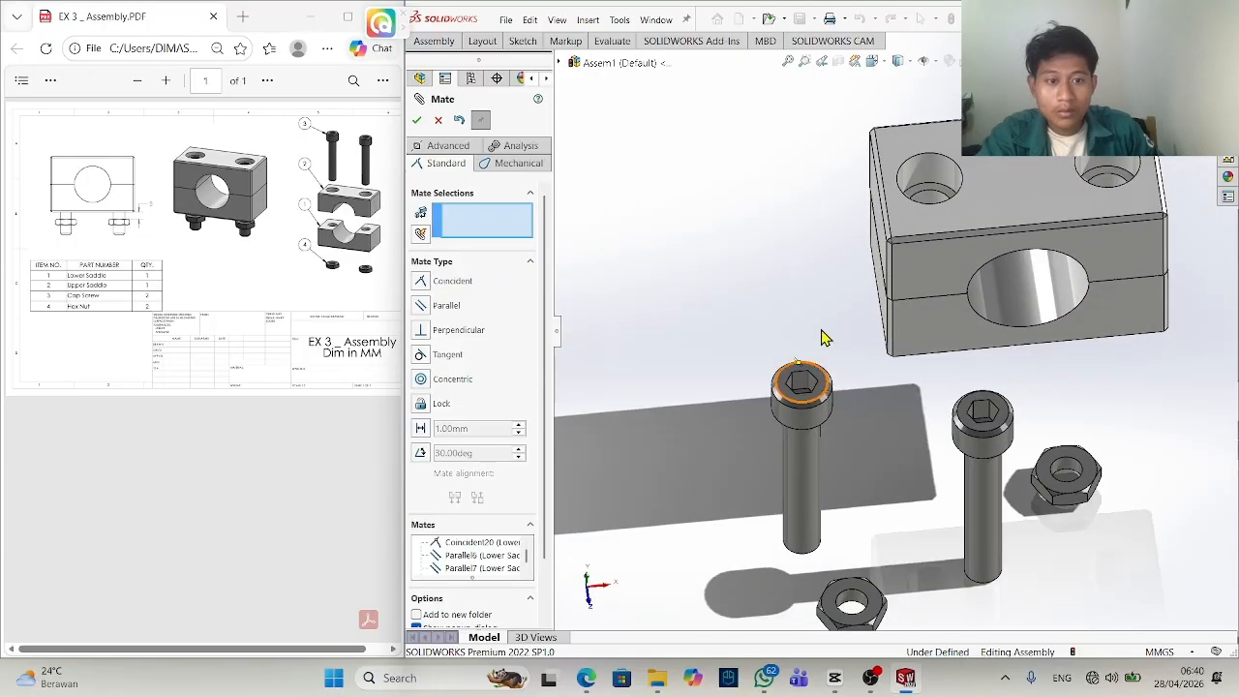
pyautogui.click(819, 398)
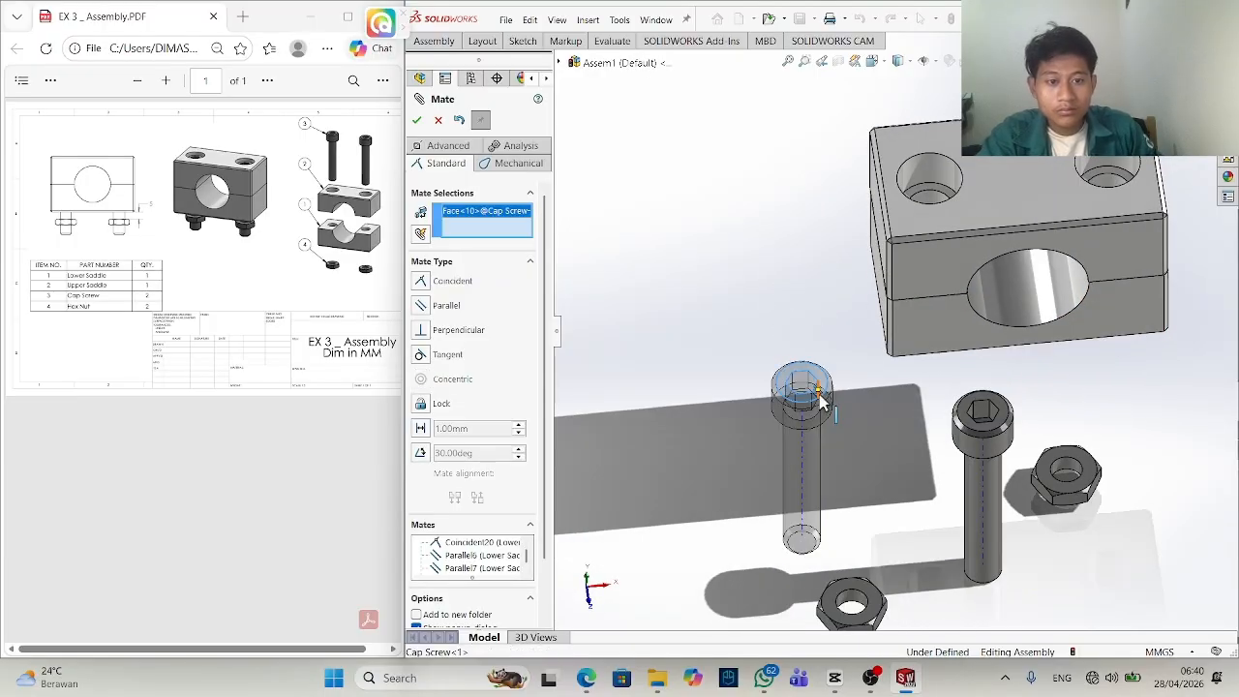
pyautogui.click(968, 164)
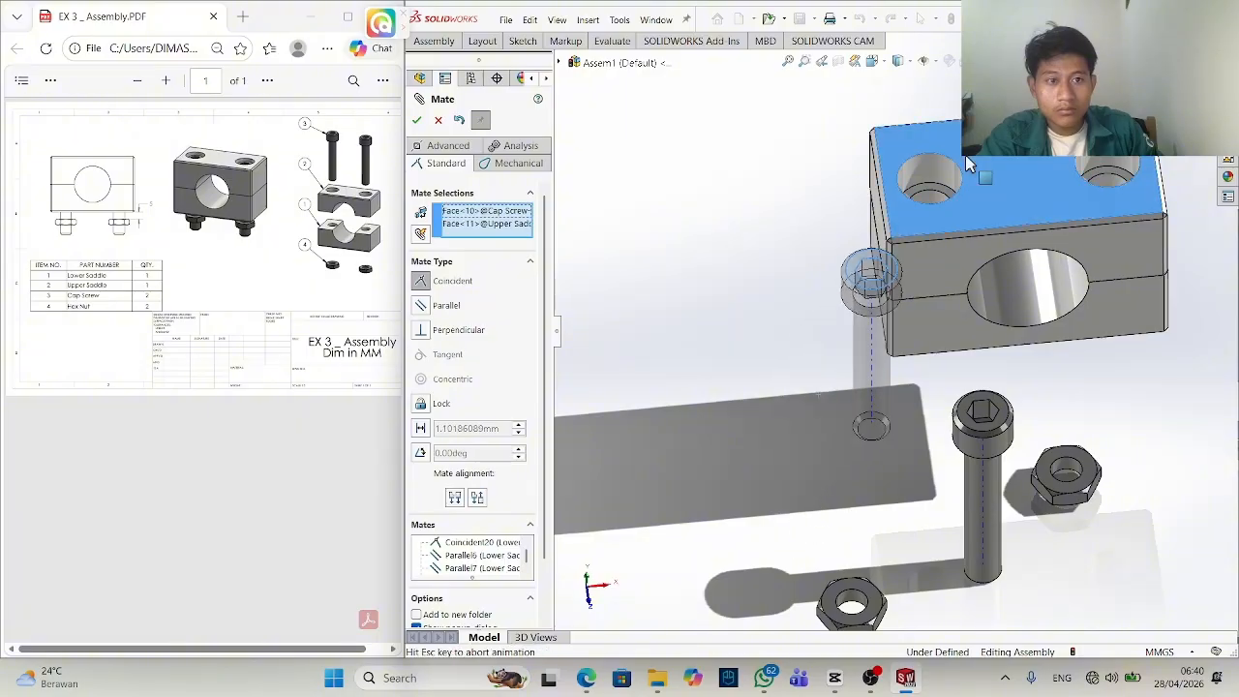
pyautogui.click(1174, 161)
pyautogui.click(924, 209)
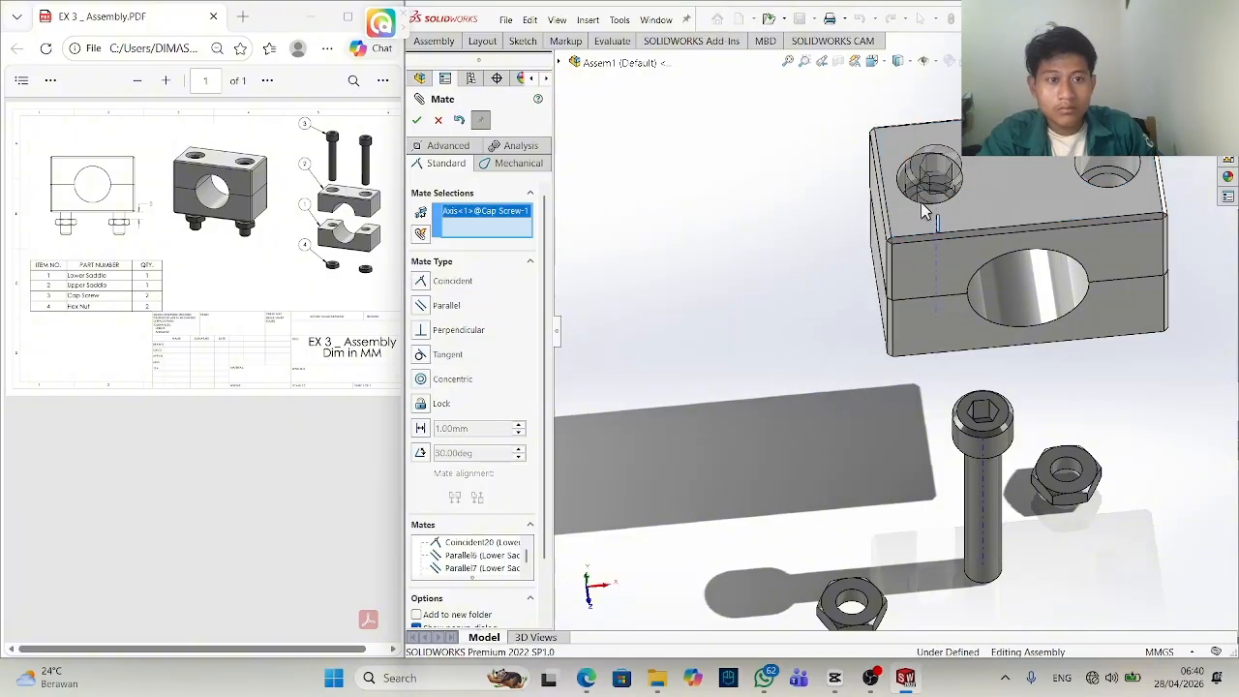
pyautogui.click(438, 120)
# Pull Cap Screw<1> clear of the block and mate its shank concentric with the Upper Saddle's nearest counterbored hole.
pyautogui.moveTo(954, 210); pyautogui.dragTo(824, 246)
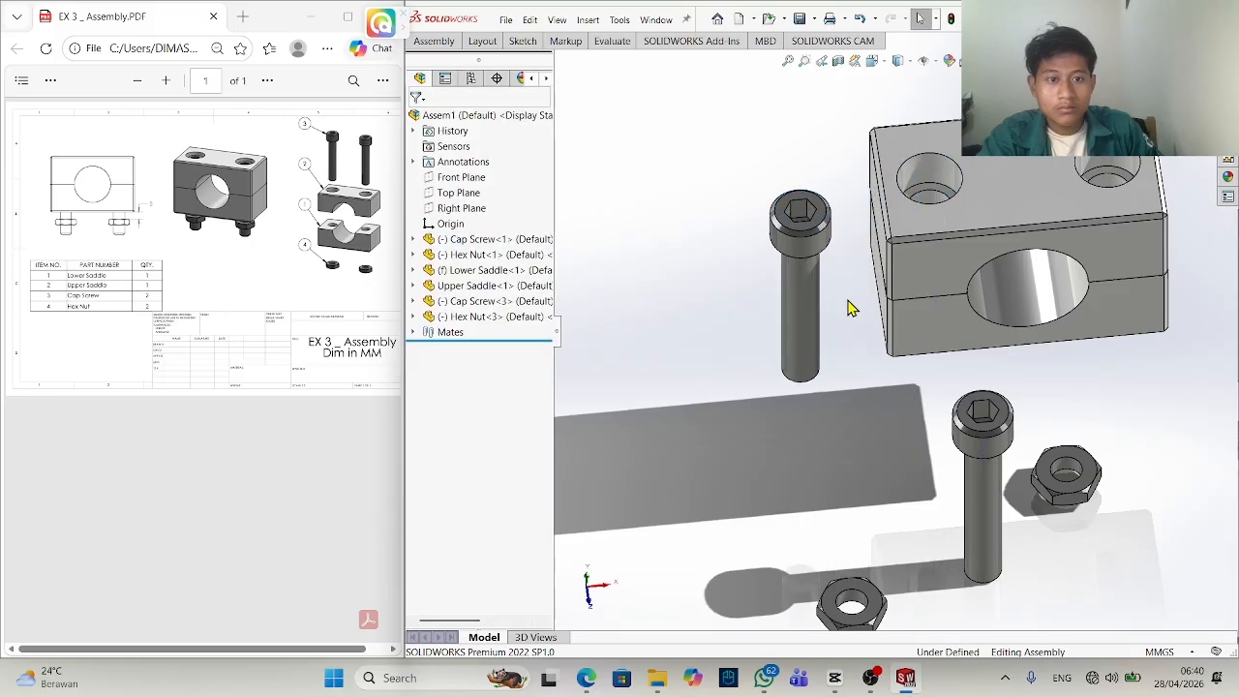
pyautogui.click(813, 310)
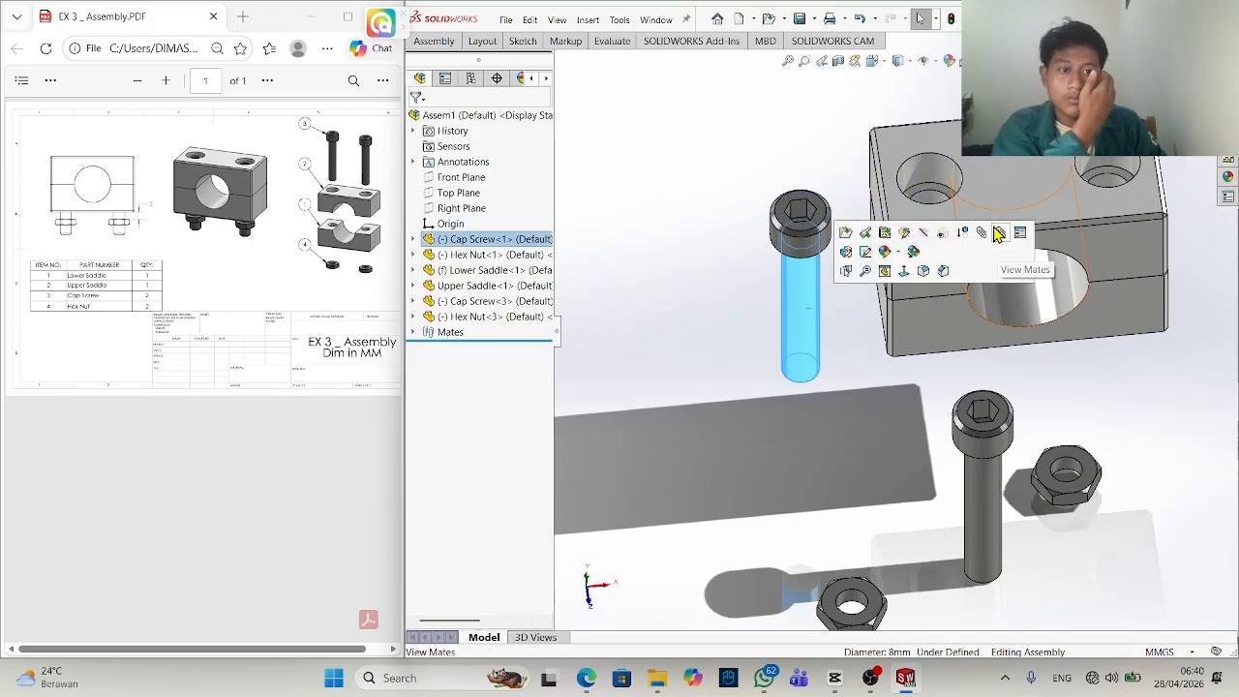
pyautogui.press('m')
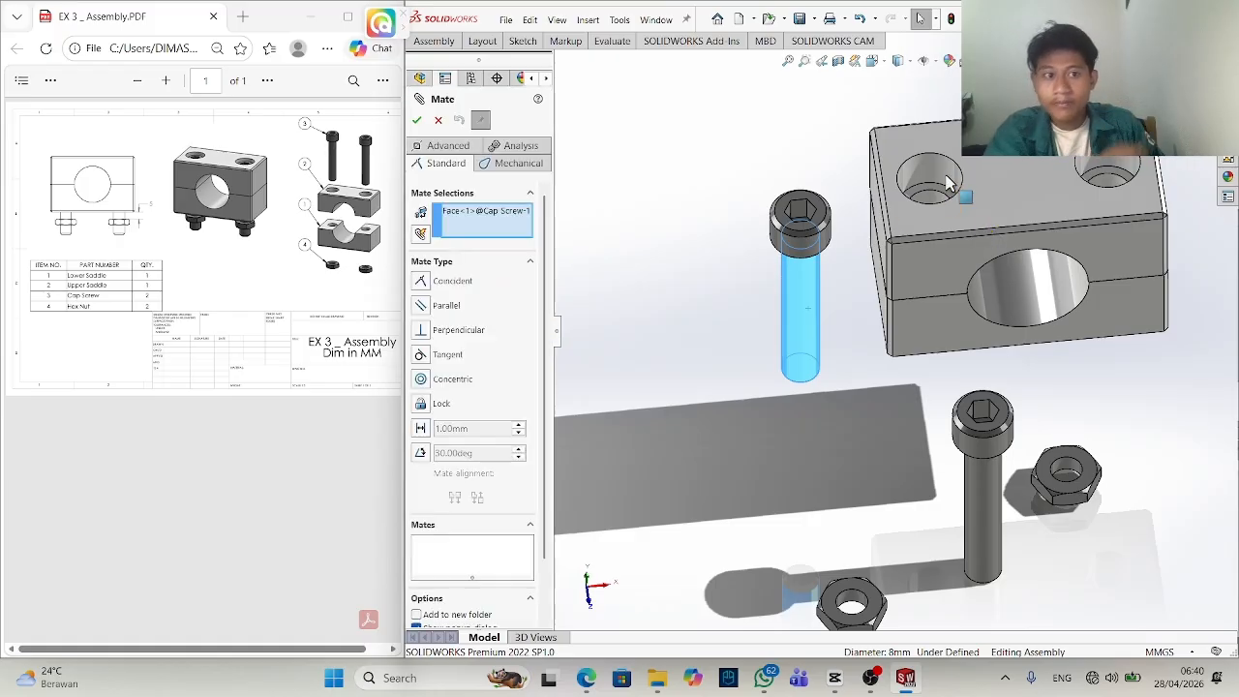
pyautogui.click(944, 179)
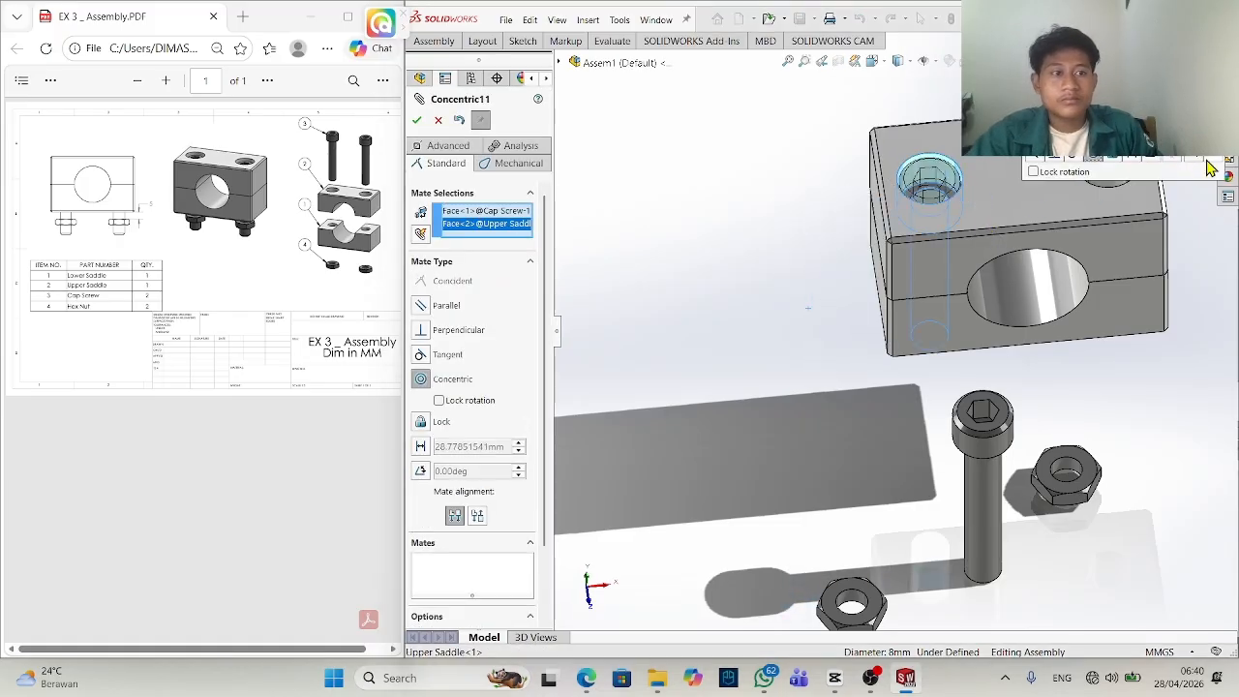
pyautogui.click(1210, 167)
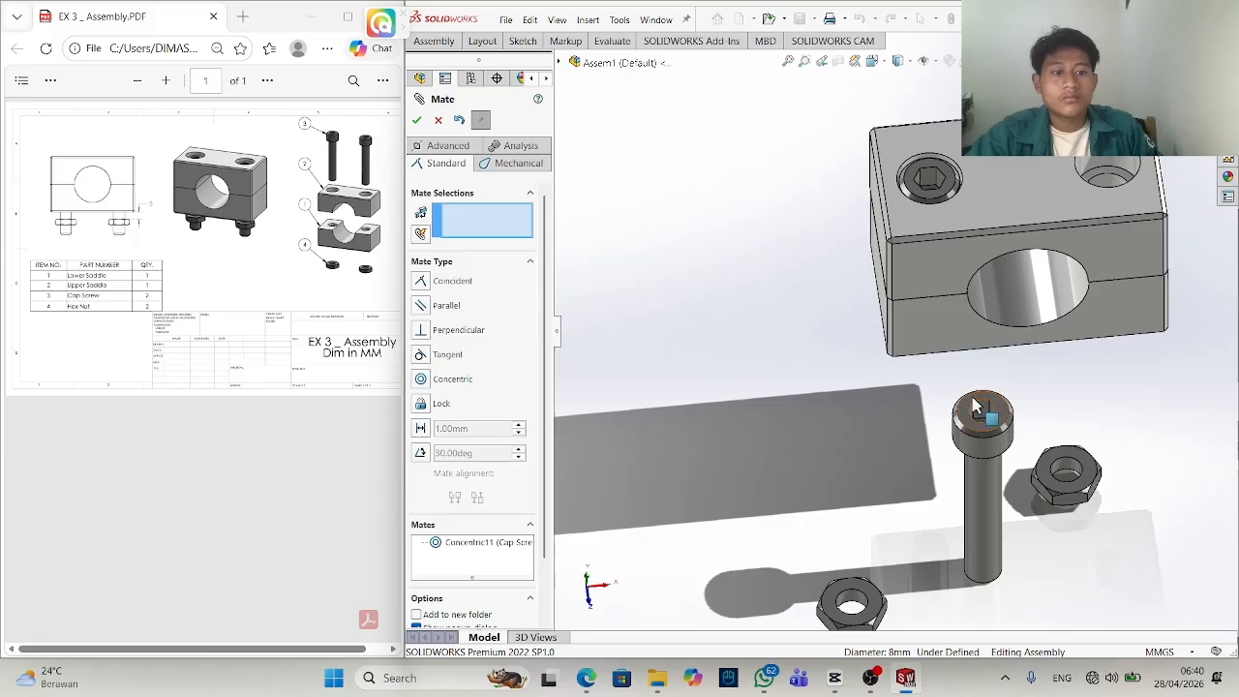
# Try to add a Lock mate using only the head face of Cap Screw<1>.
pyautogui.click(951, 200)
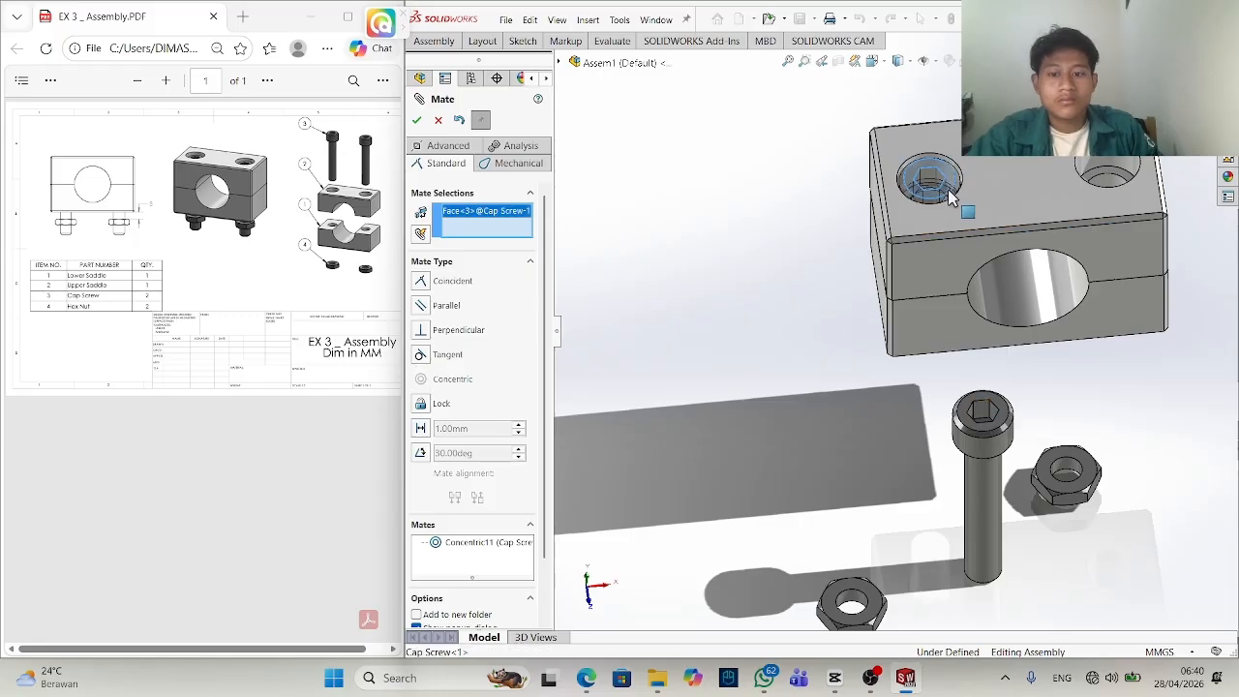
pyautogui.click(422, 405)
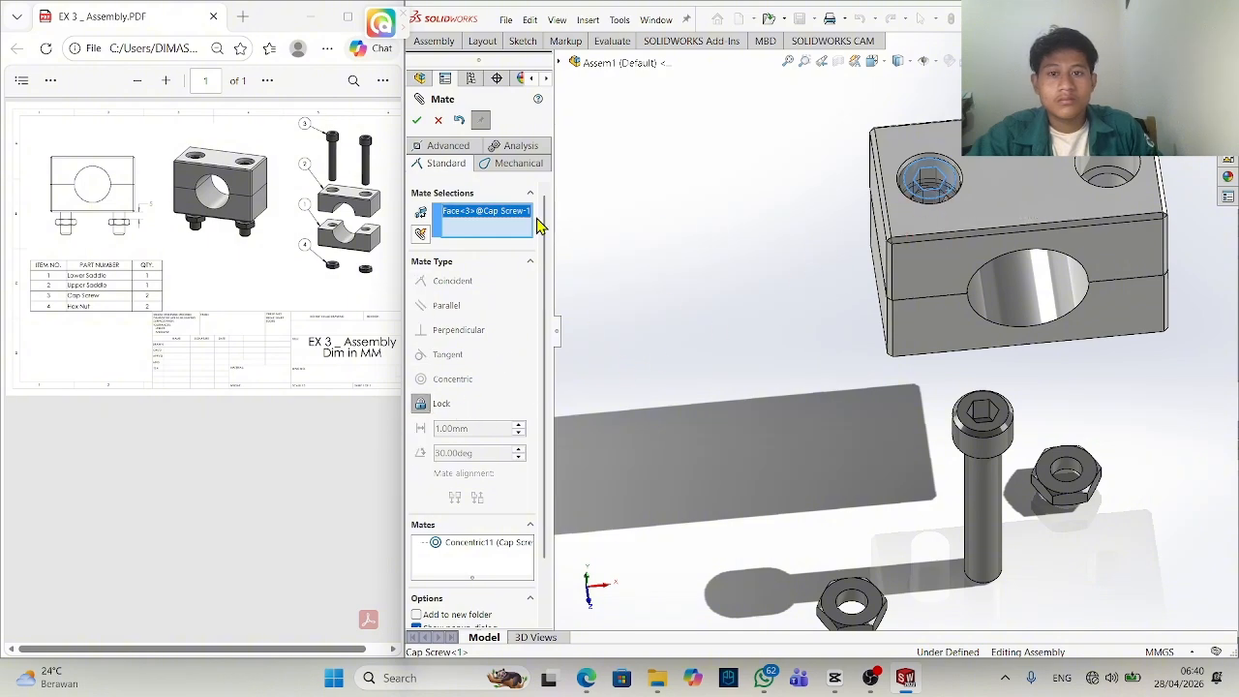
pyautogui.click(417, 120)
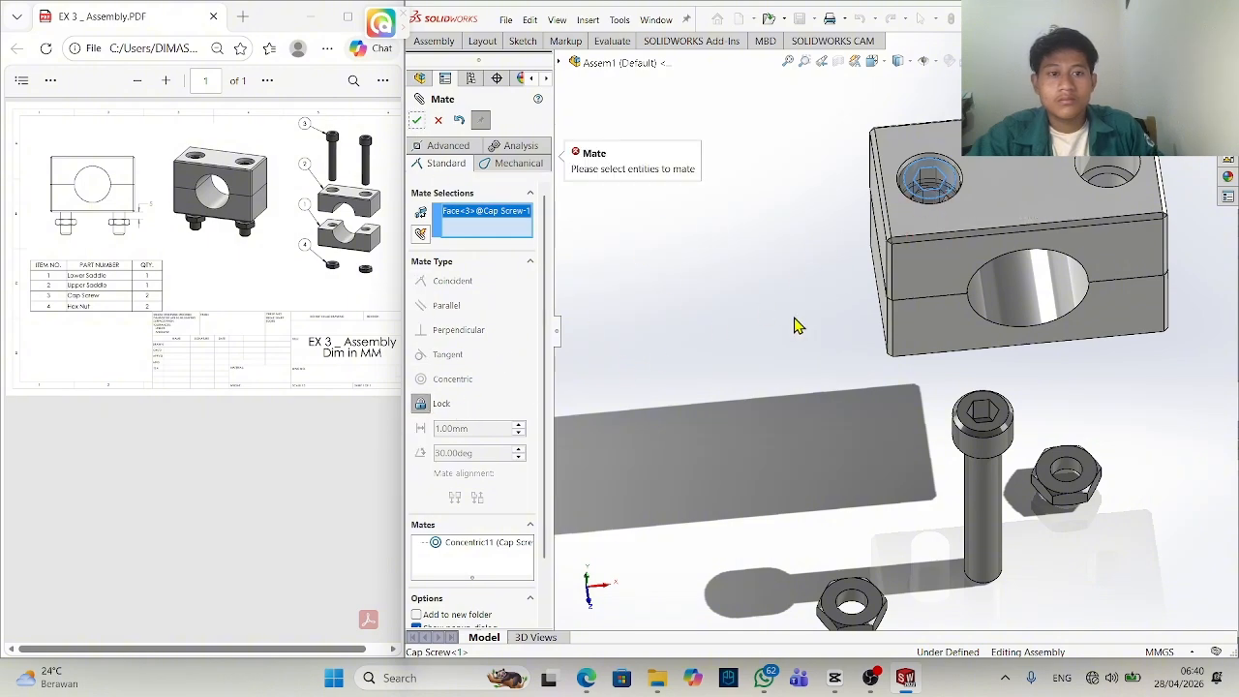
pyautogui.click(436, 121)
# Mate the top face of Cap Screw<3>'s head coincident with the Upper Saddle's top face.
pyautogui.moveTo(913, 385); pyautogui.dragTo(923, 411, button='middle')
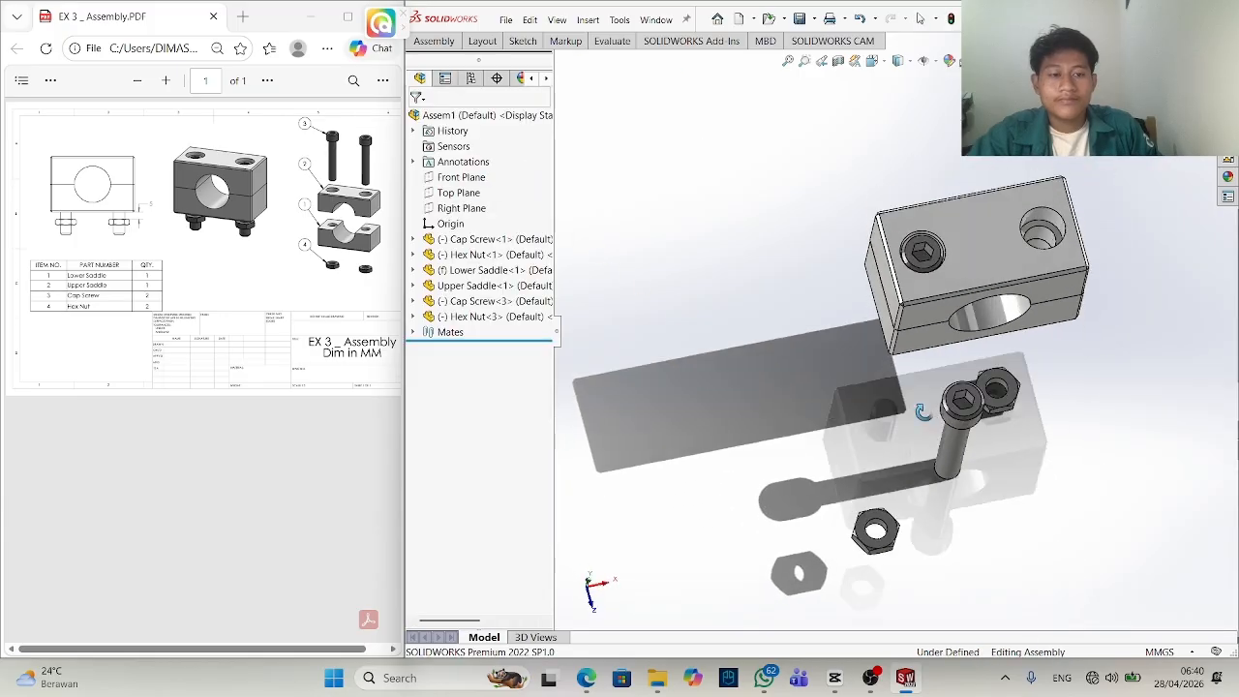
pyautogui.click(974, 412)
pyautogui.rightClick(965, 413)
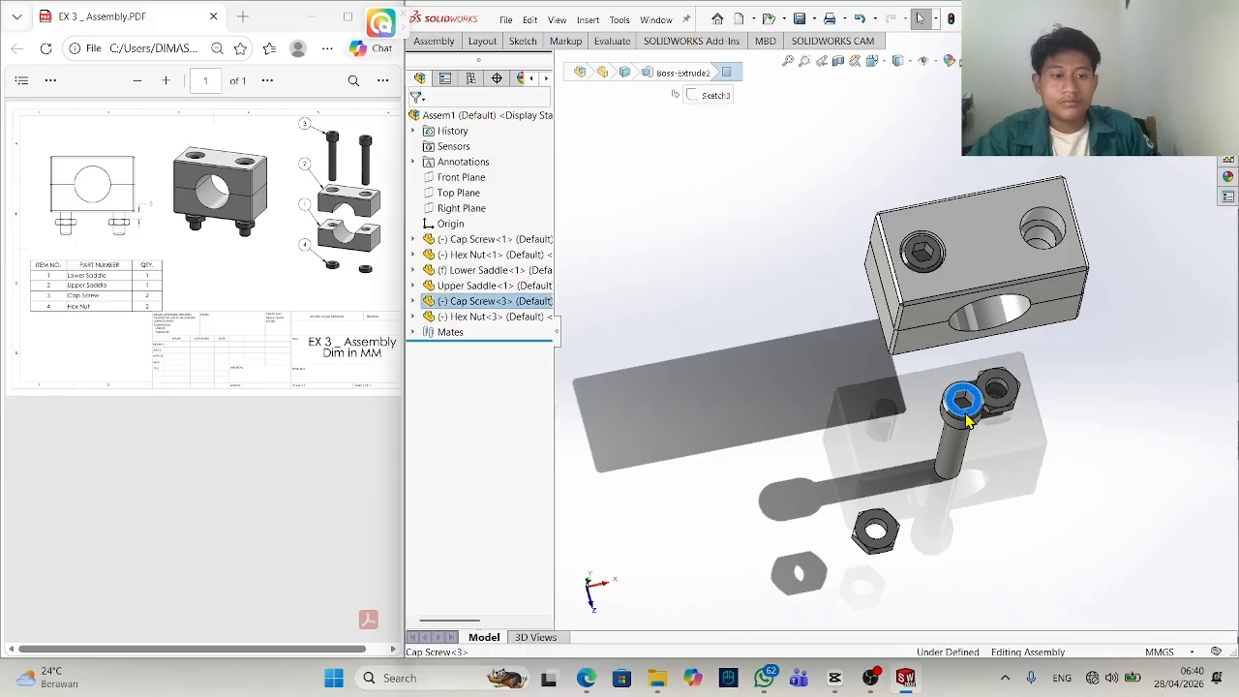
pyautogui.click(1108, 184)
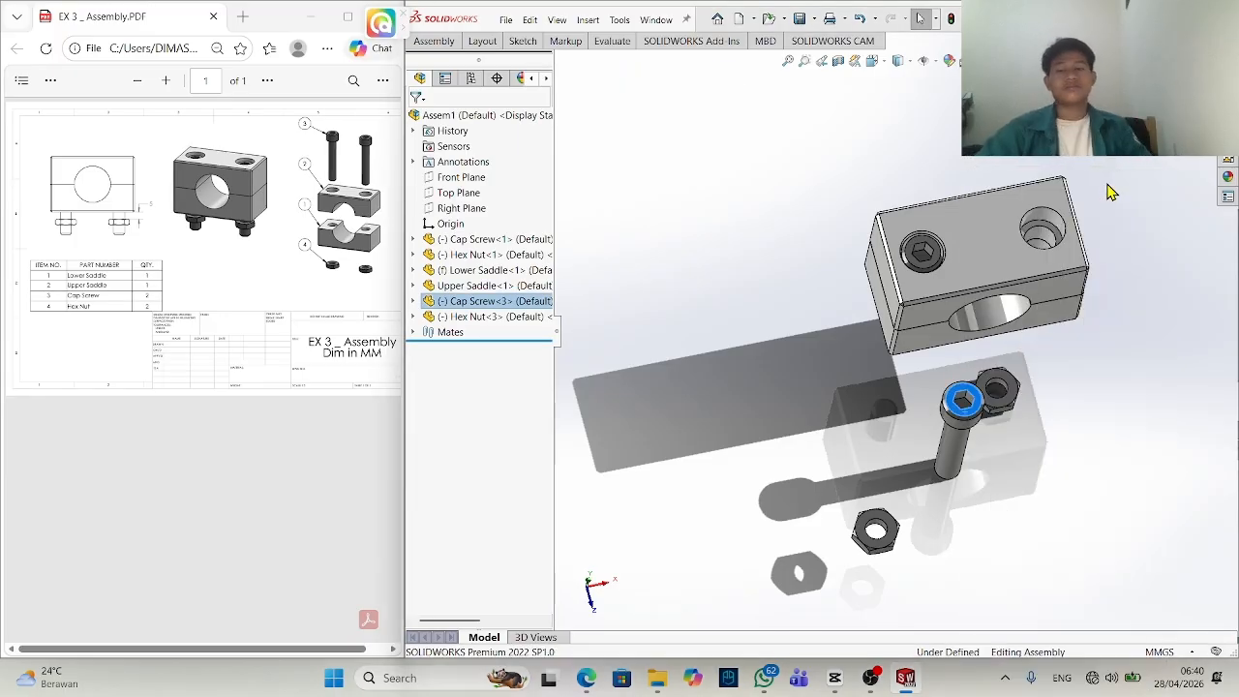
pyautogui.scroll(-4, 1025, 245)
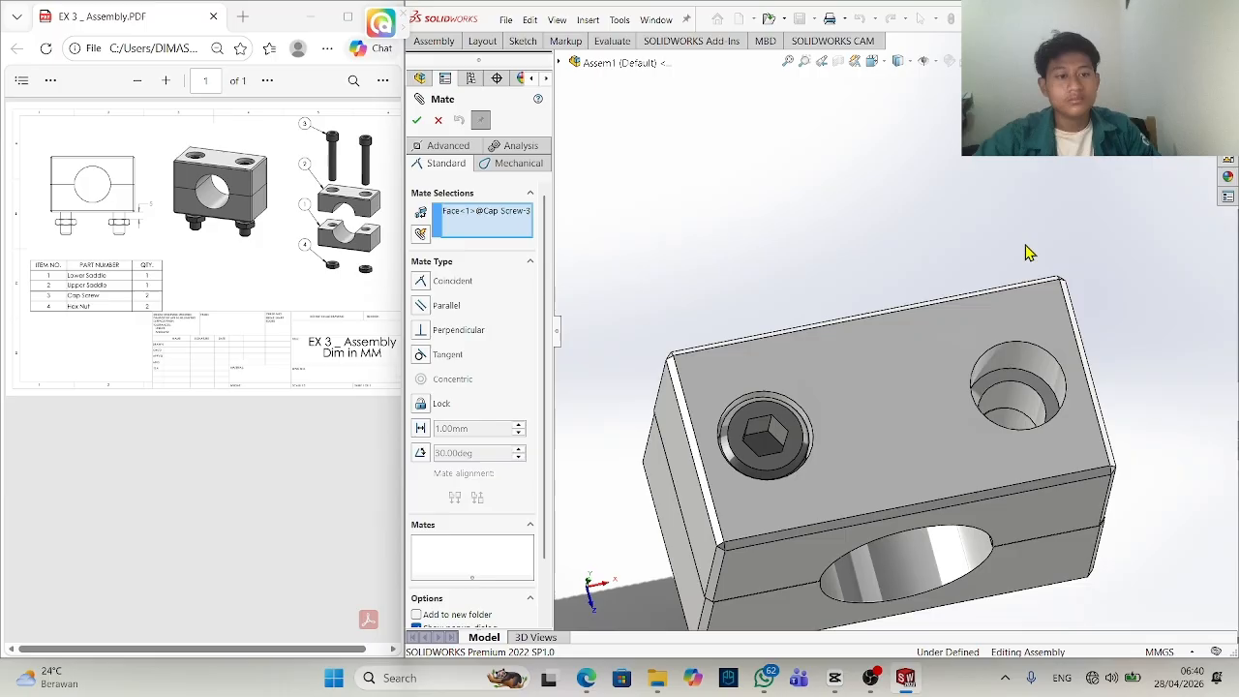
pyautogui.click(1003, 350)
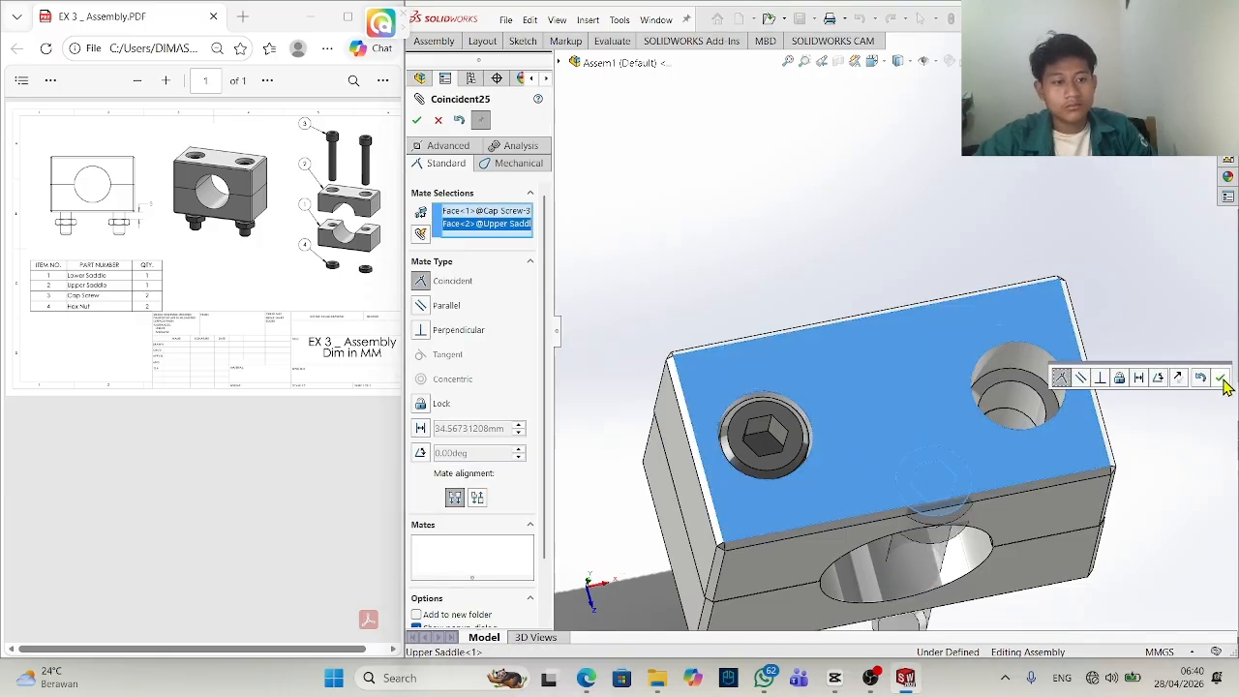
pyautogui.click(1222, 379)
# Move Cap Screw<3> clear of the block and mate its shank concentric with the Upper Saddle's empty hole, with rotation locked.
pyautogui.moveTo(969, 539); pyautogui.dragTo(895, 254)
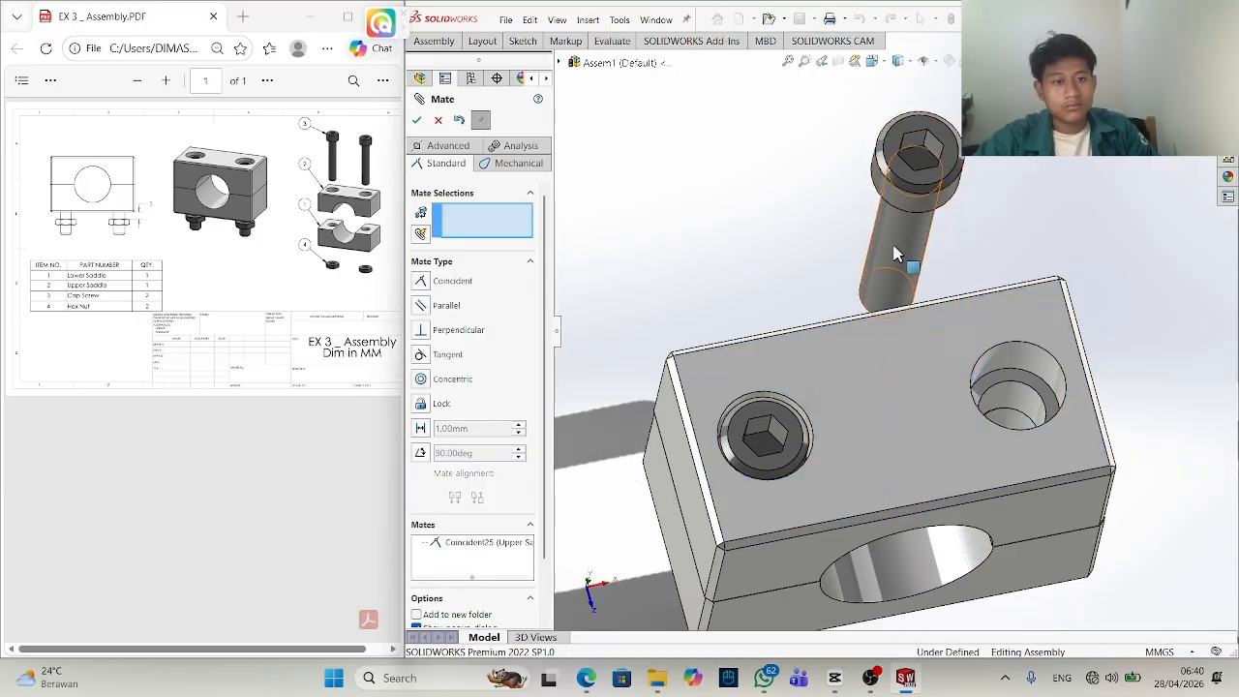
pyautogui.click(895, 254)
pyautogui.click(1032, 377)
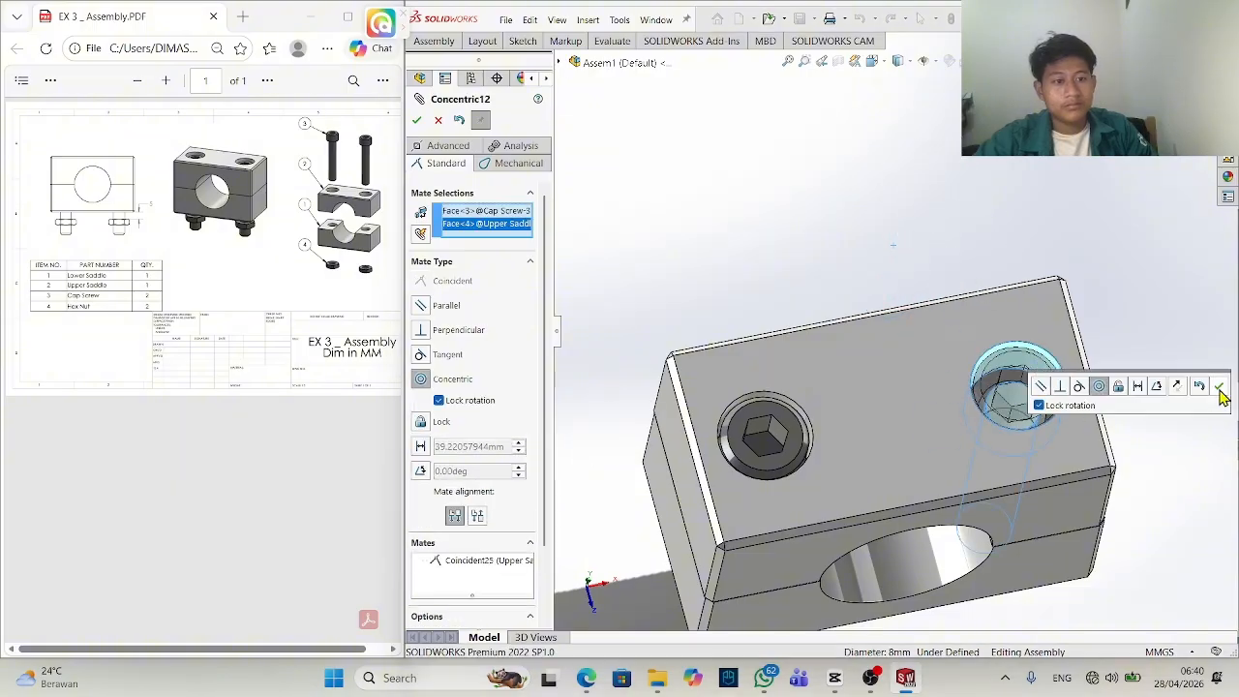
pyautogui.click(1220, 387)
pyautogui.moveTo(1057, 409); pyautogui.dragTo(918, 598, button='middle')
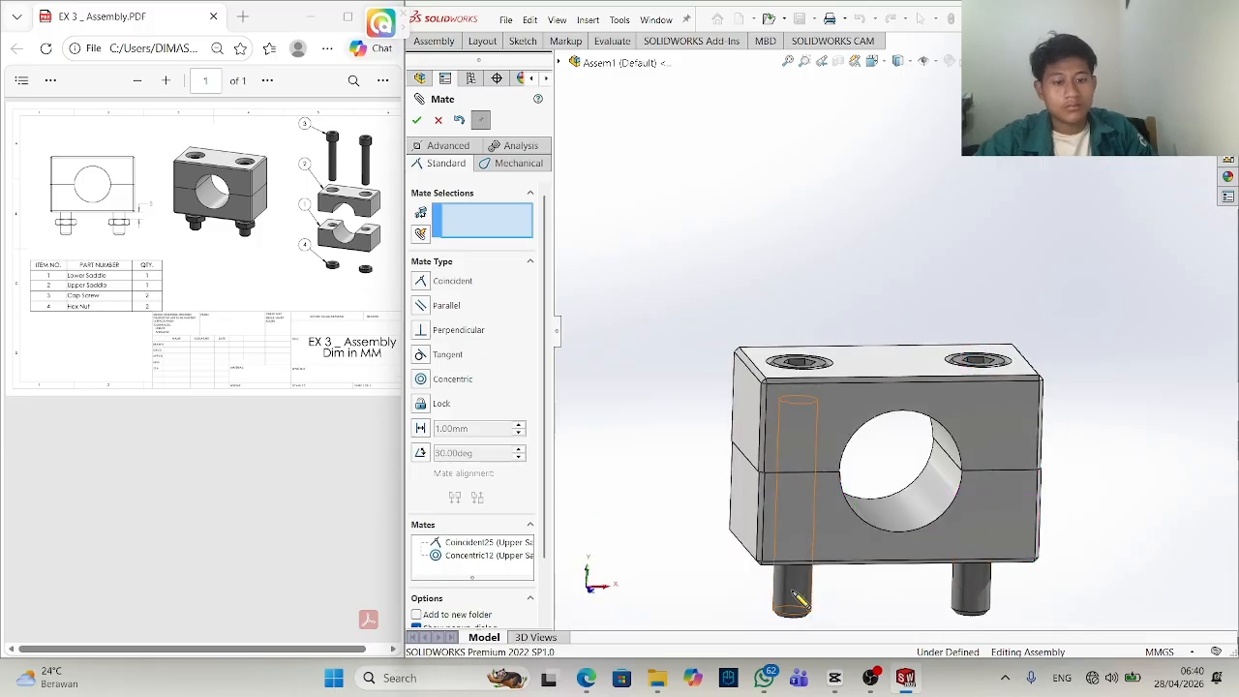
pyautogui.moveTo(792, 592); pyautogui.dragTo(834, 593)
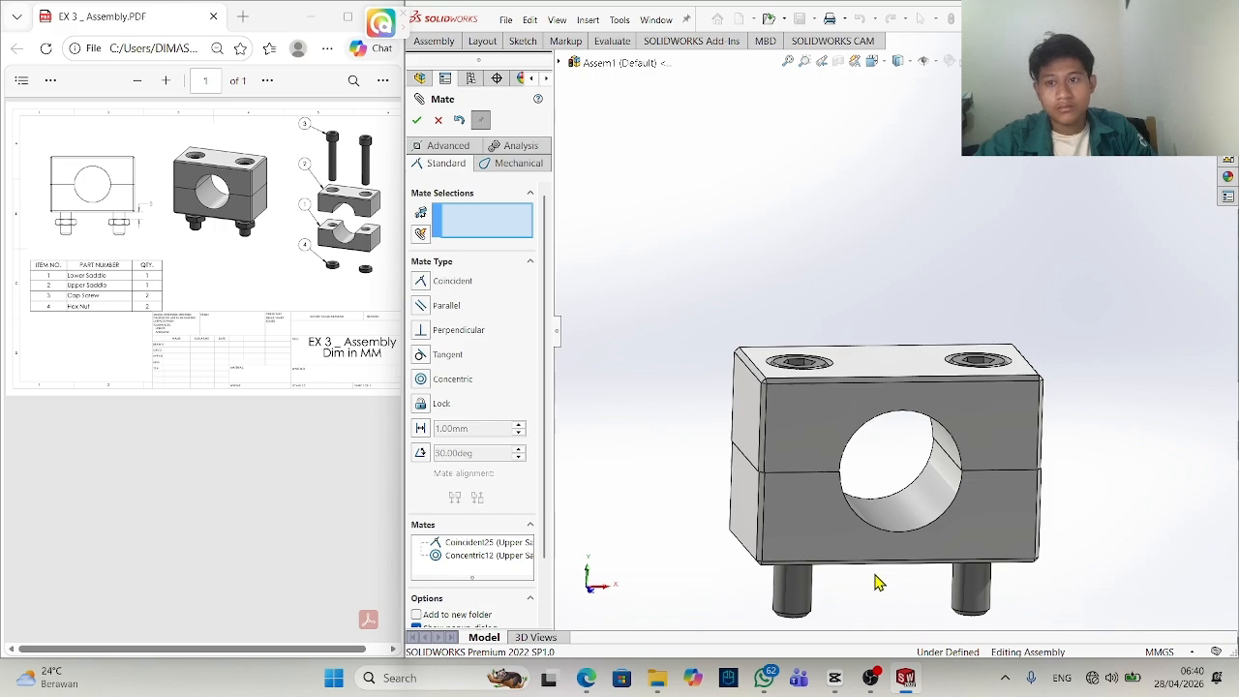
pyautogui.moveTo(873, 593); pyautogui.dragTo(872, 631, button='middle')
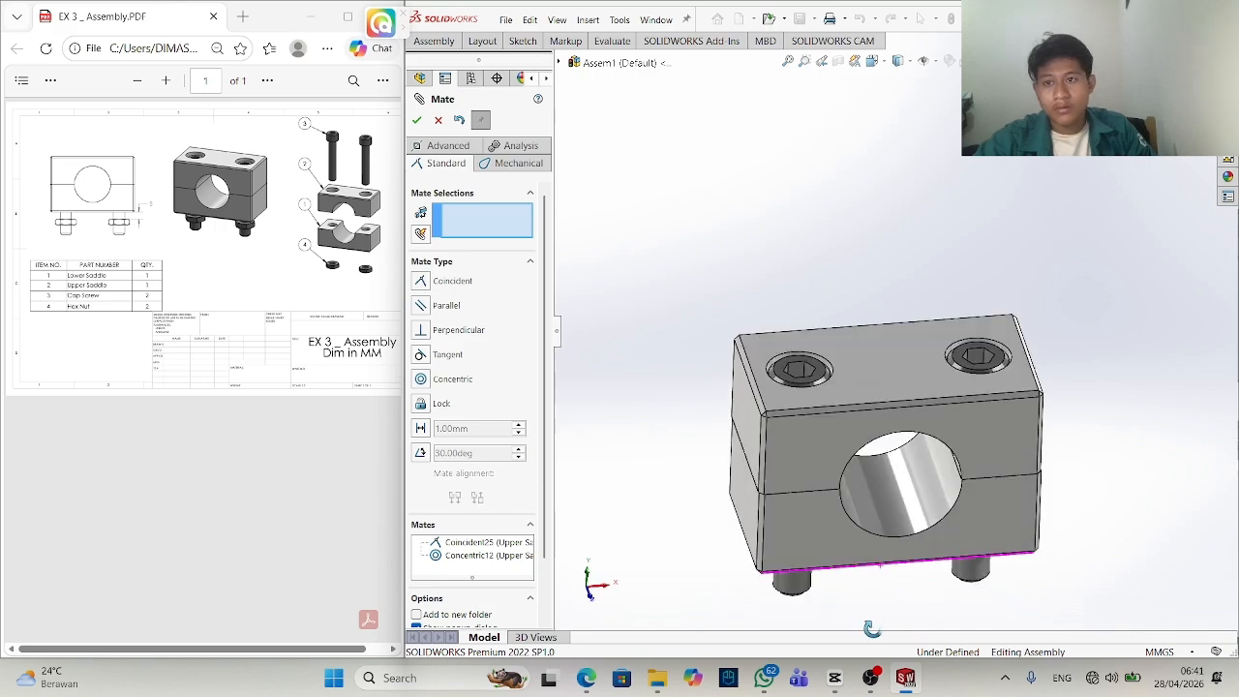
pyautogui.scroll(4, 876, 629)
pyautogui.scroll(-5, 871, 616)
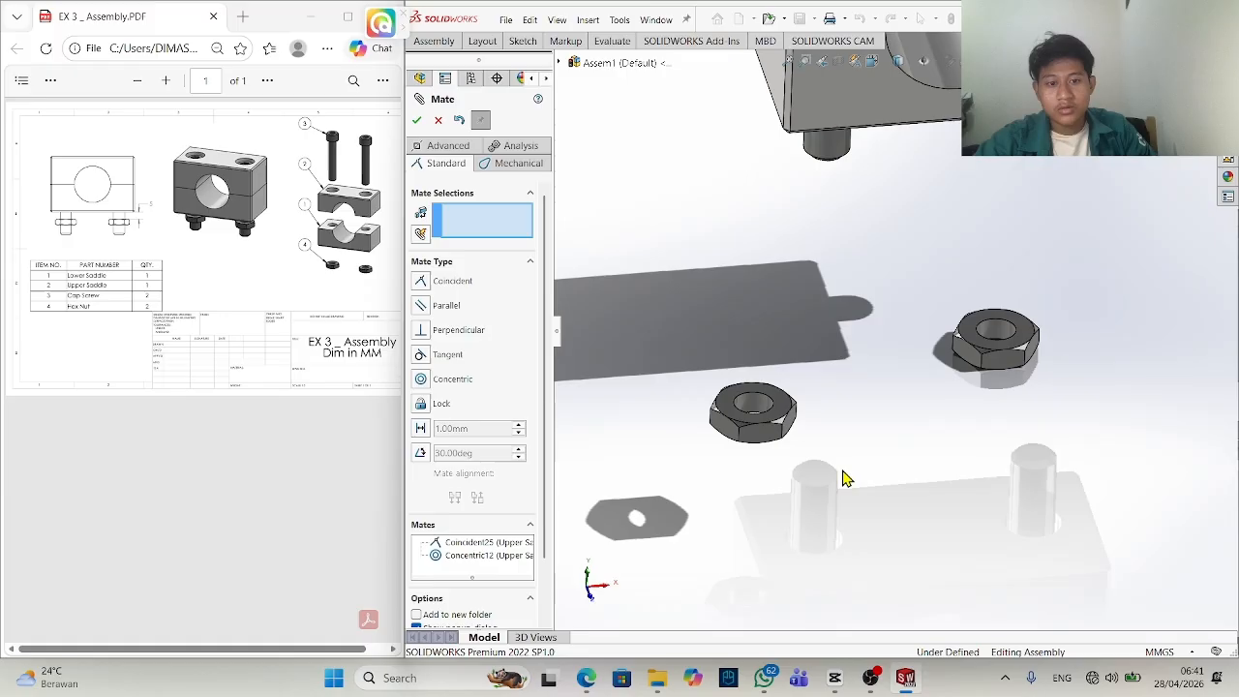
pyautogui.click(772, 424)
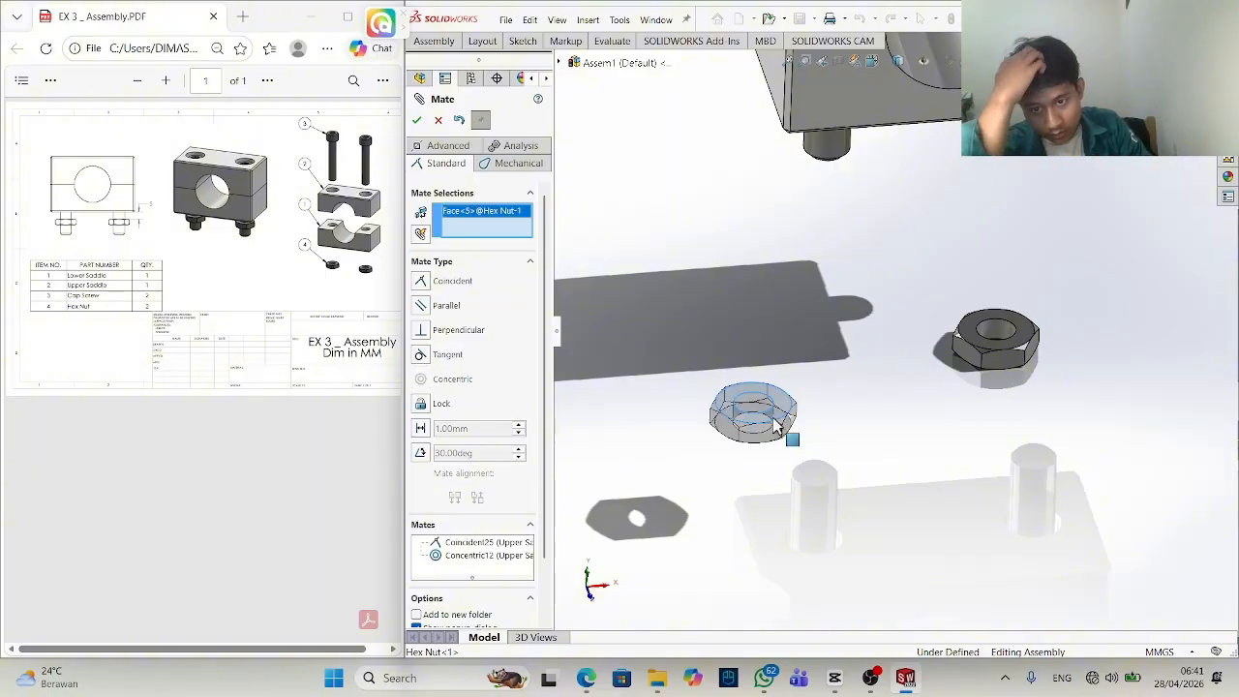
pyautogui.moveTo(830, 174); pyautogui.dragTo(821, 165, button='middle')
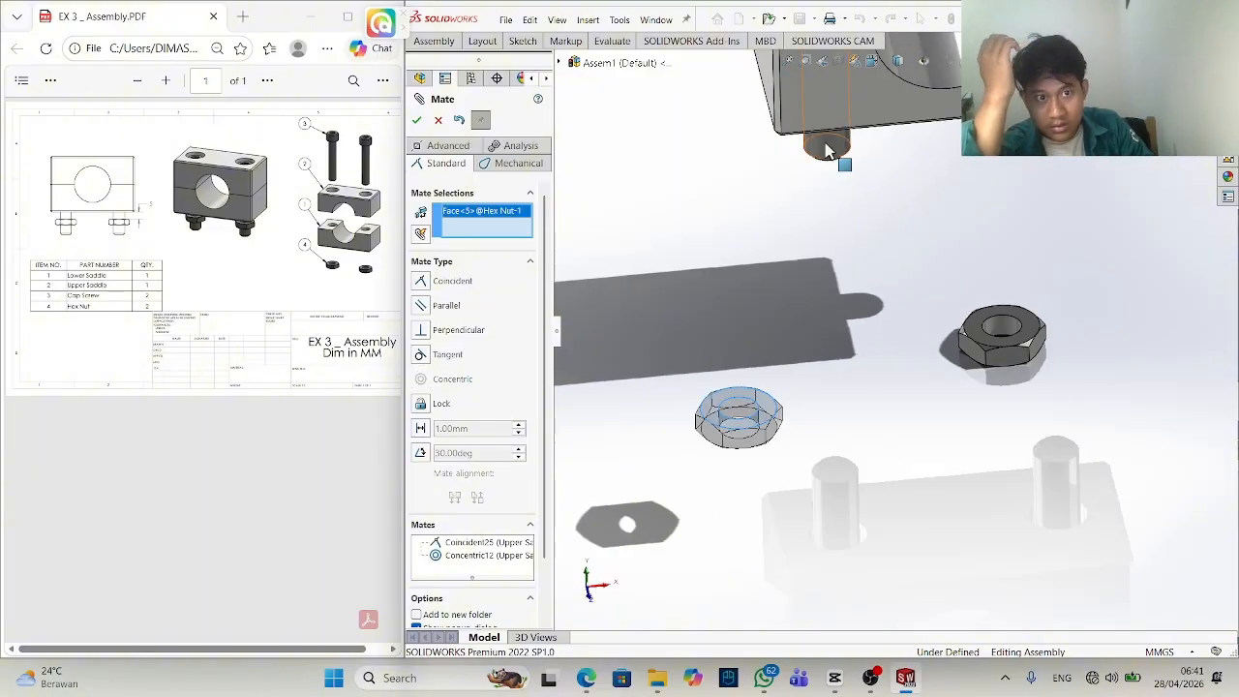
pyautogui.scroll(-5, 829, 174)
pyautogui.click(868, 308)
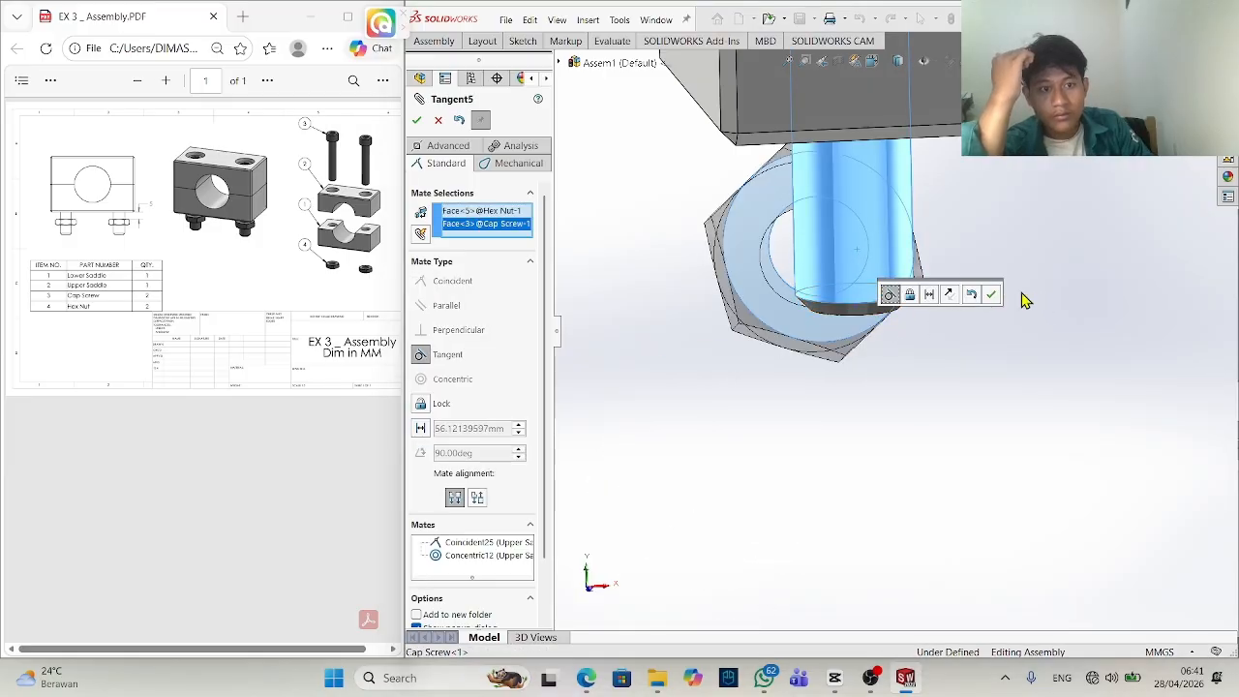
pyautogui.click(971, 294)
# Mate the bore of Hex Nut<1> concentric with the tip chamfer of Cap Screw<1>, with rotation locked.
pyautogui.click(888, 313)
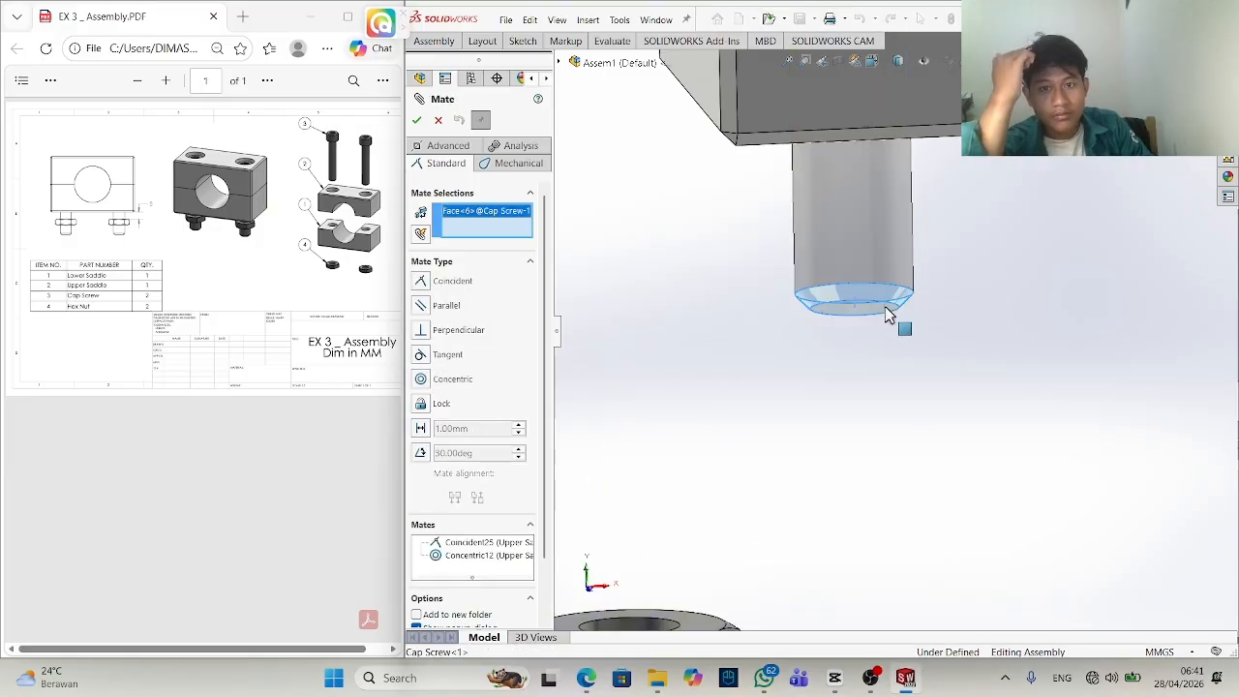
pyautogui.scroll(5, 794, 518)
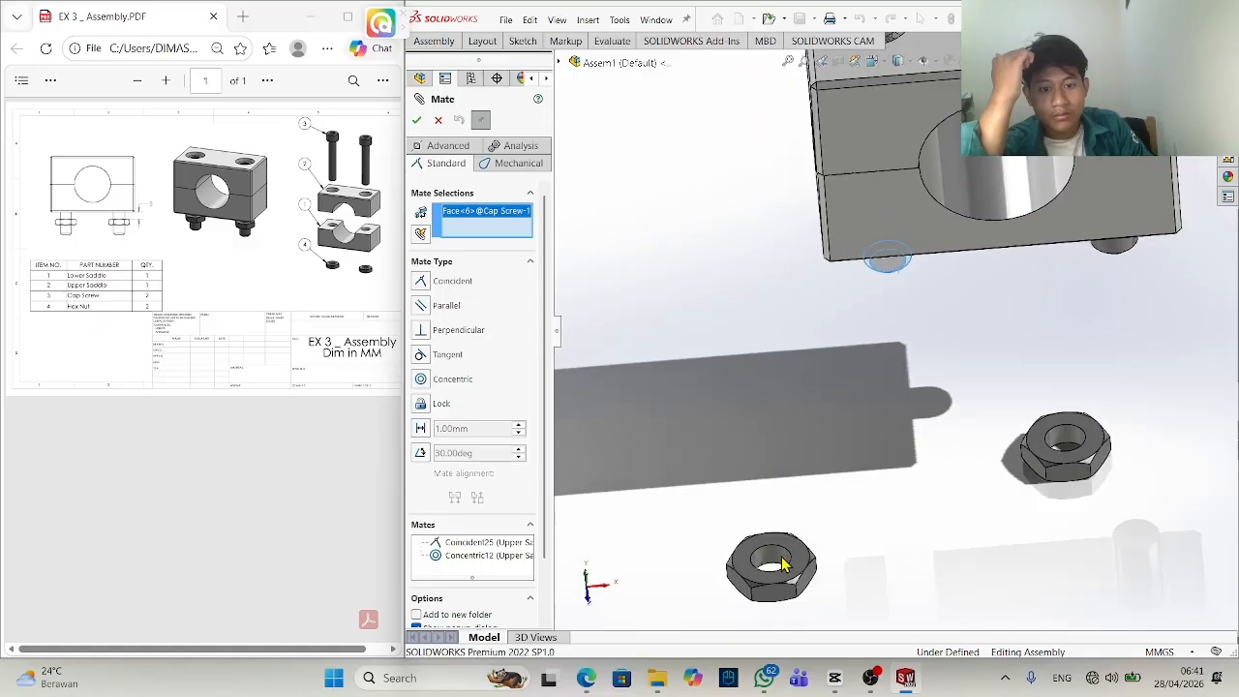
pyautogui.click(782, 559)
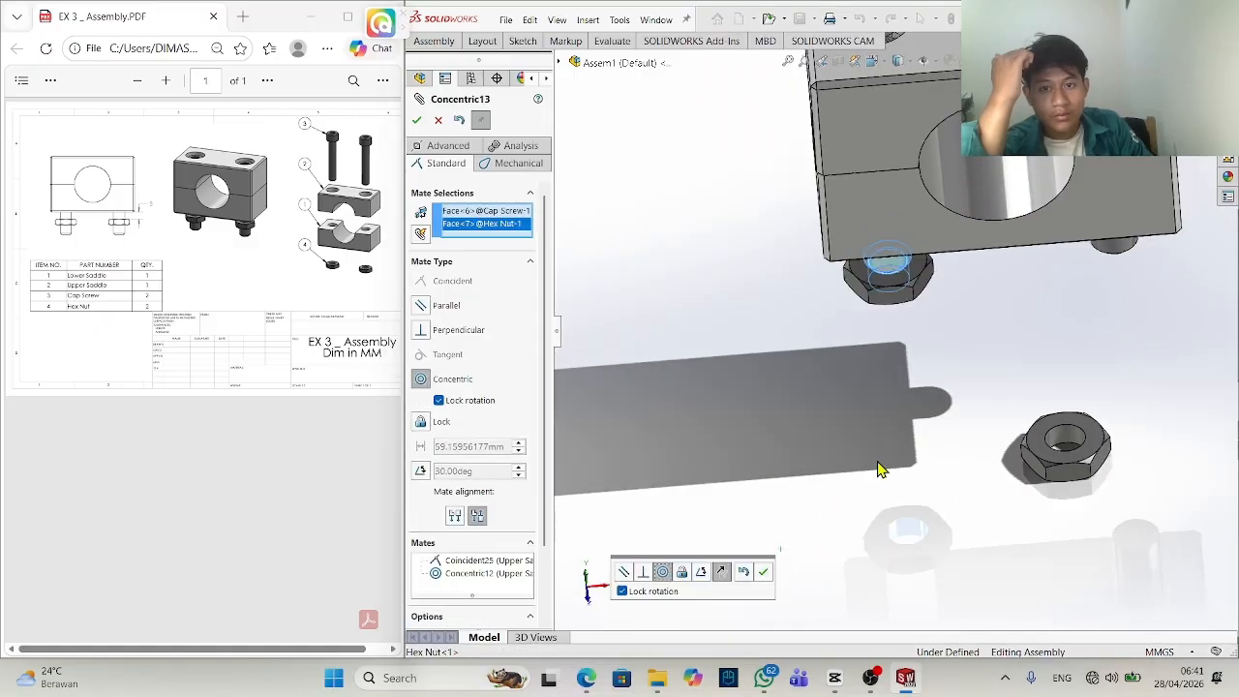
pyautogui.moveTo(878, 461); pyautogui.dragTo(877, 433, button='middle')
pyautogui.scroll(1, 877, 433)
pyautogui.click(761, 574)
# Add a 5 mm distance mate between the Lower Saddle's bottom face and the upper face of Hex Nut<1>.
pyautogui.scroll(-2, 866, 396)
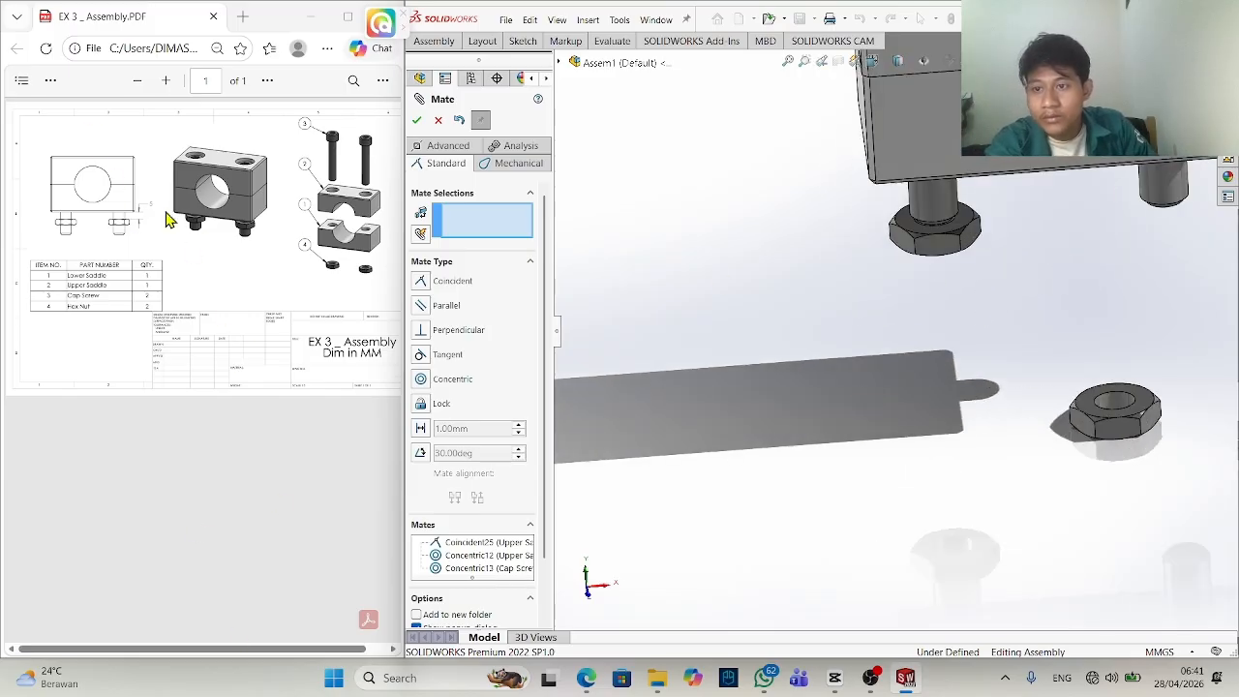
pyautogui.scroll(-4, 877, 213)
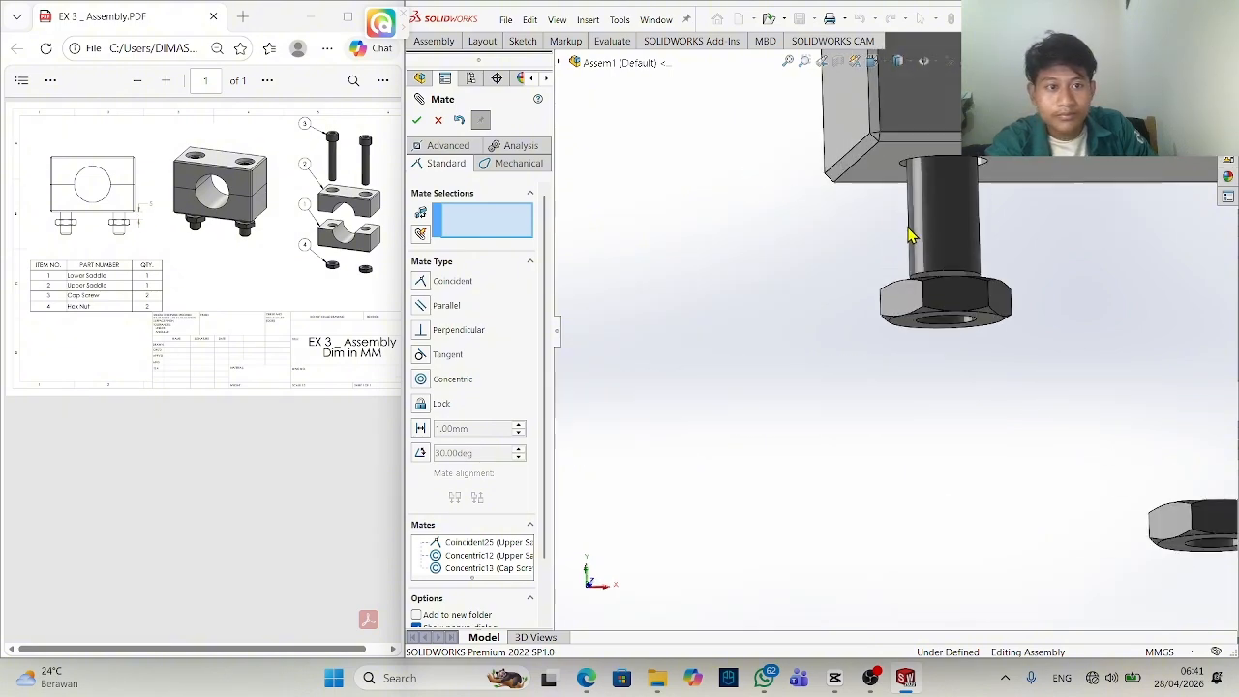
pyautogui.click(899, 185)
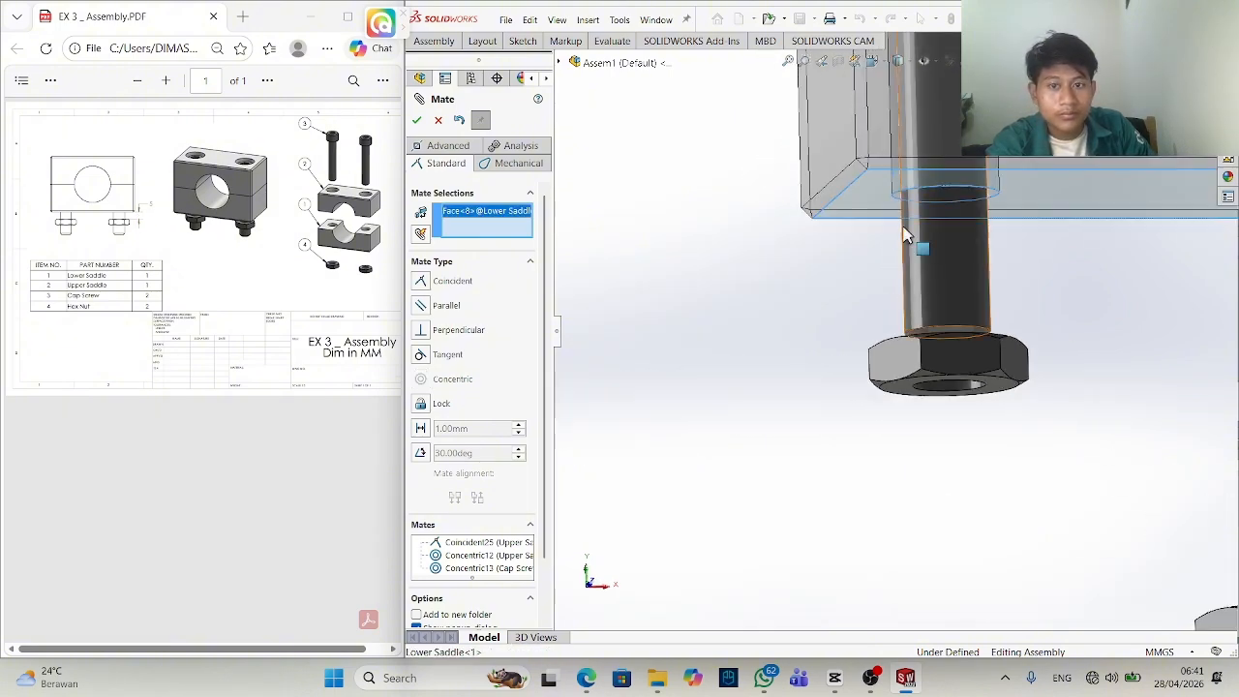
pyautogui.moveTo(923, 243); pyautogui.dragTo(891, 332, button='middle')
pyautogui.click(915, 345)
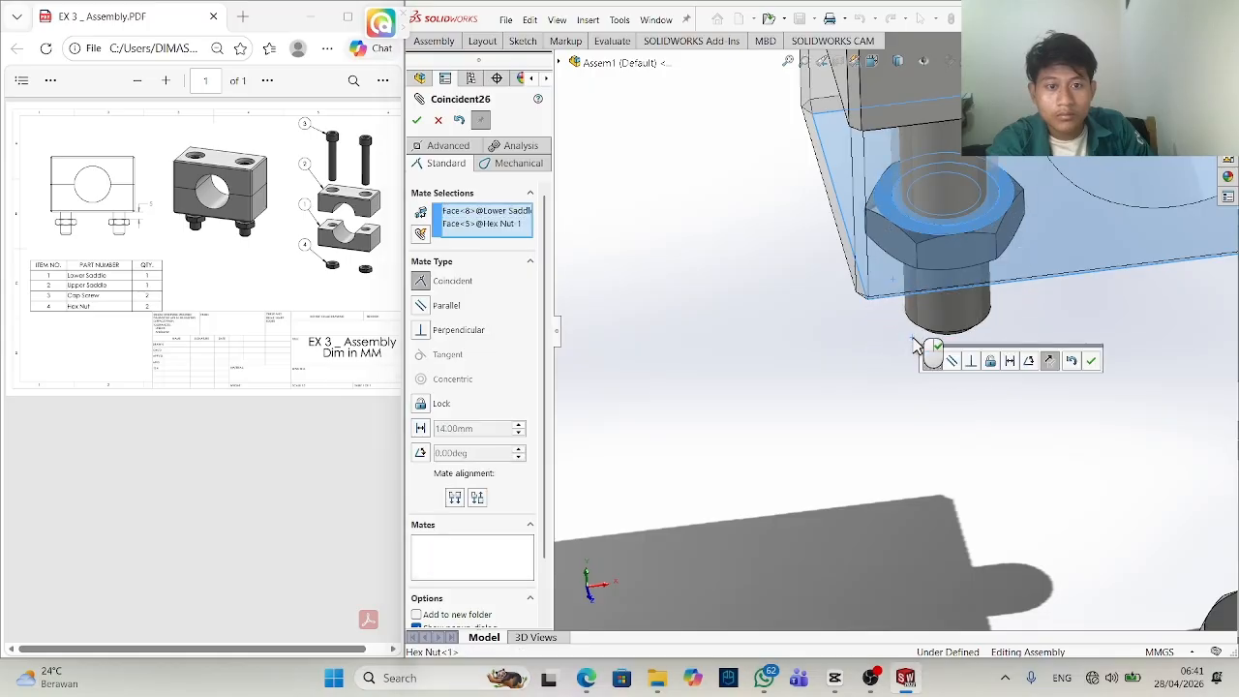
pyautogui.click(421, 428)
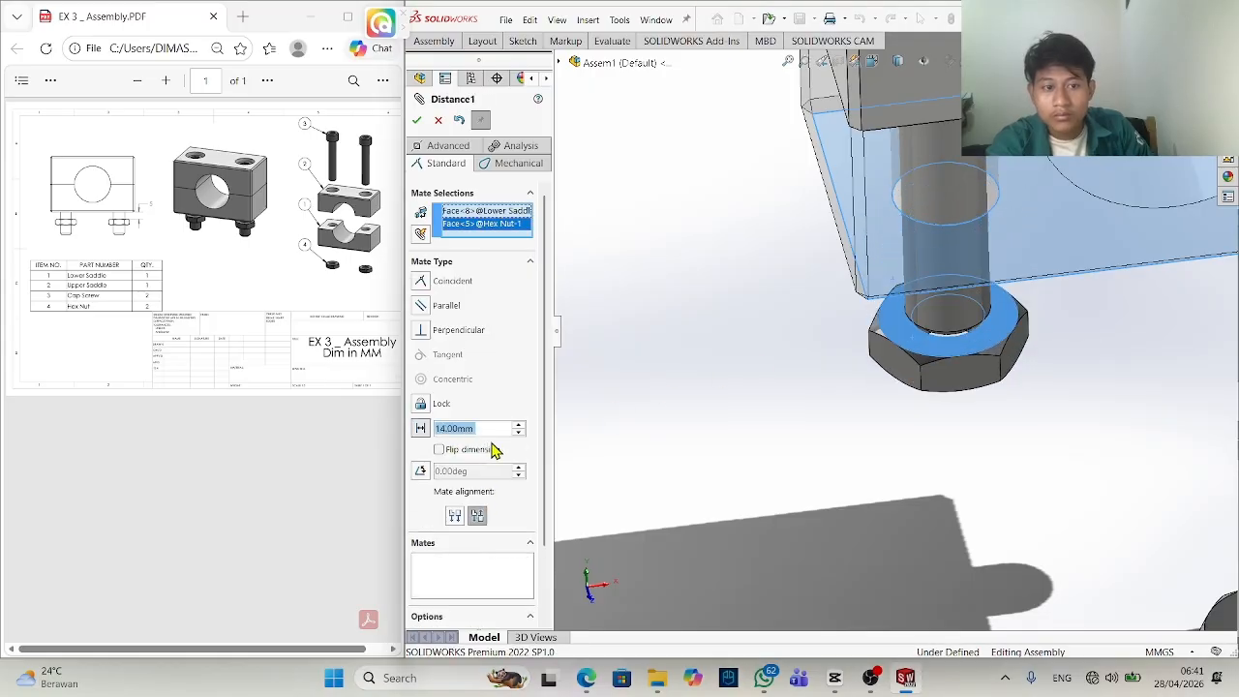
pyautogui.write('5')
pyautogui.press('Return')
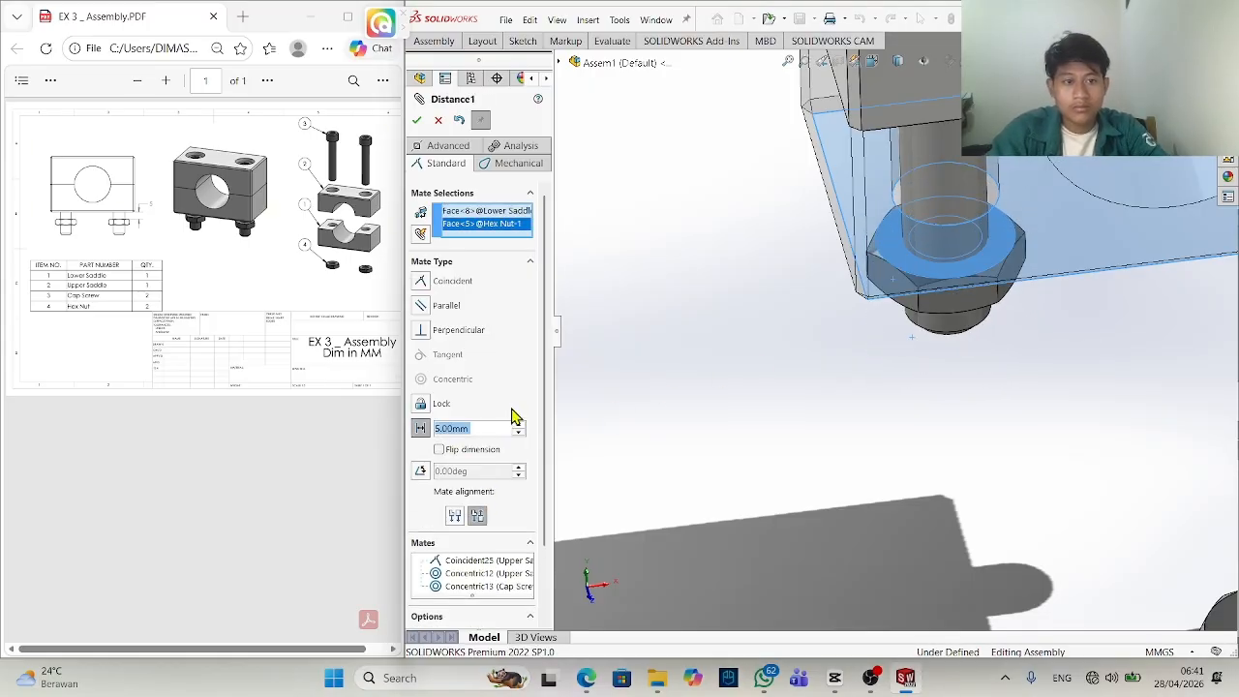
pyautogui.click(420, 121)
# Mate the bore of Hex Nut<3> concentric with the protruding end of Cap Screw<3>.
pyautogui.moveTo(838, 443); pyautogui.dragTo(838, 344, button='middle')
pyautogui.scroll(2, 885, 339)
pyautogui.scroll(-1, 1125, 469)
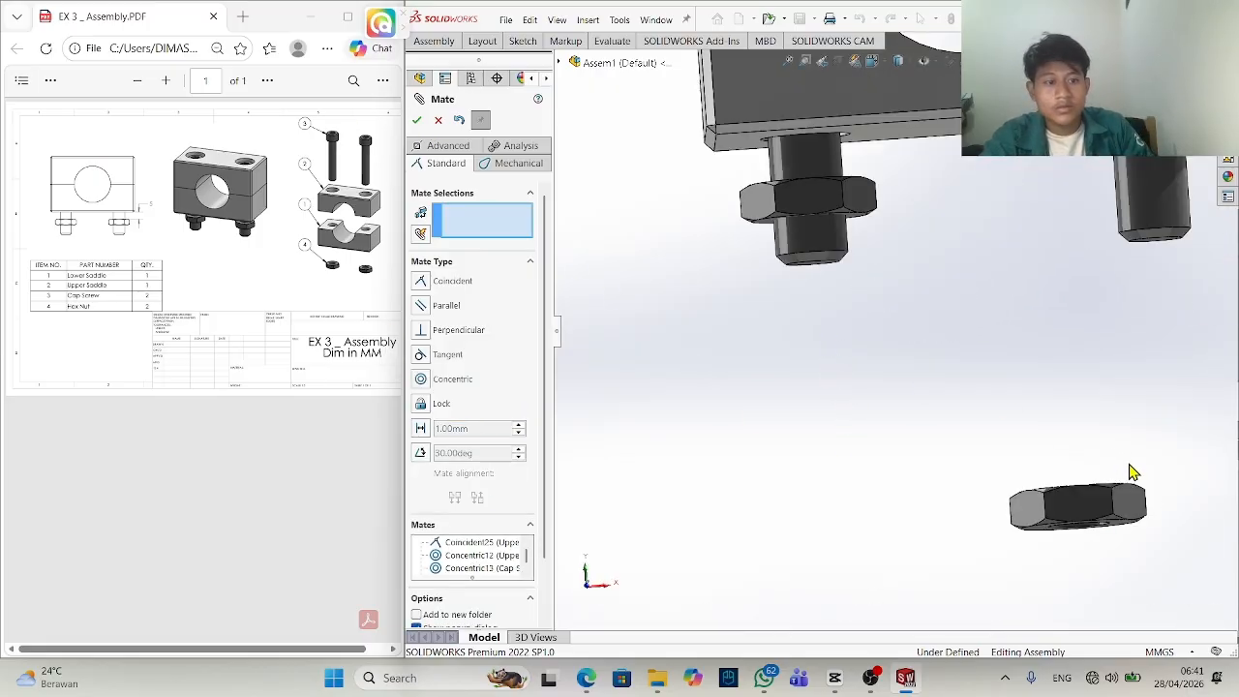
pyautogui.moveTo(1108, 516); pyautogui.dragTo(1080, 453, button='middle')
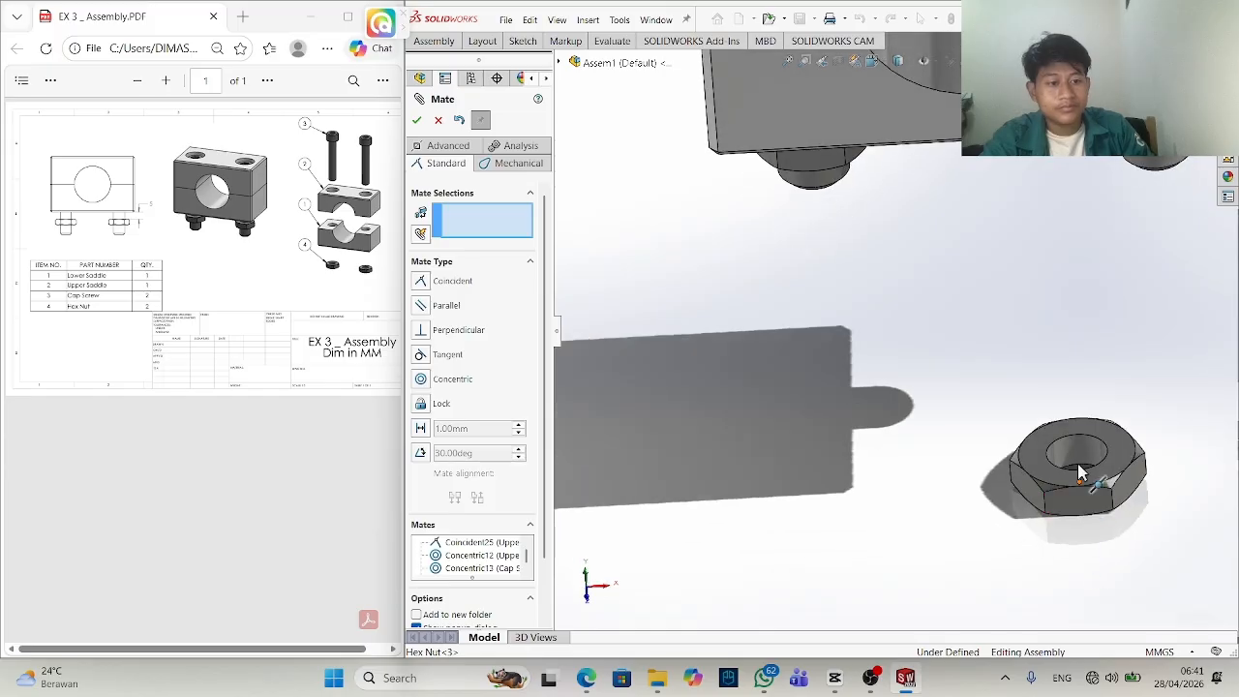
pyautogui.click(1080, 453)
pyautogui.click(1164, 167)
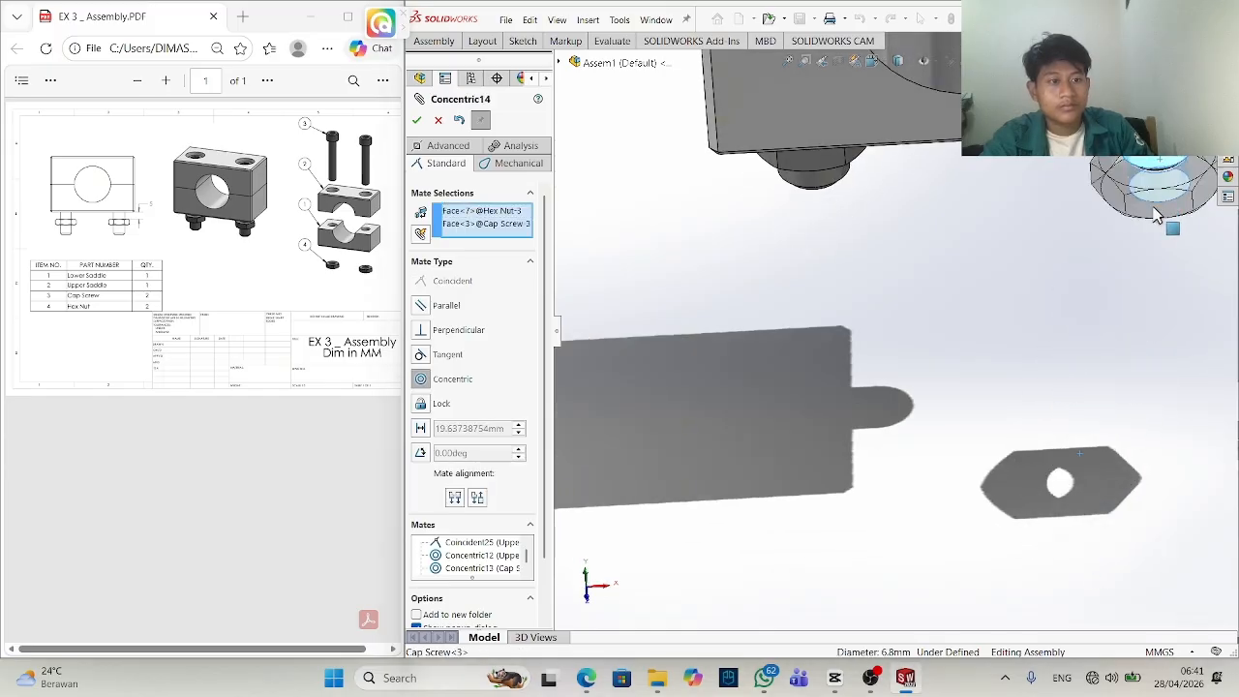
pyautogui.click(1221, 185)
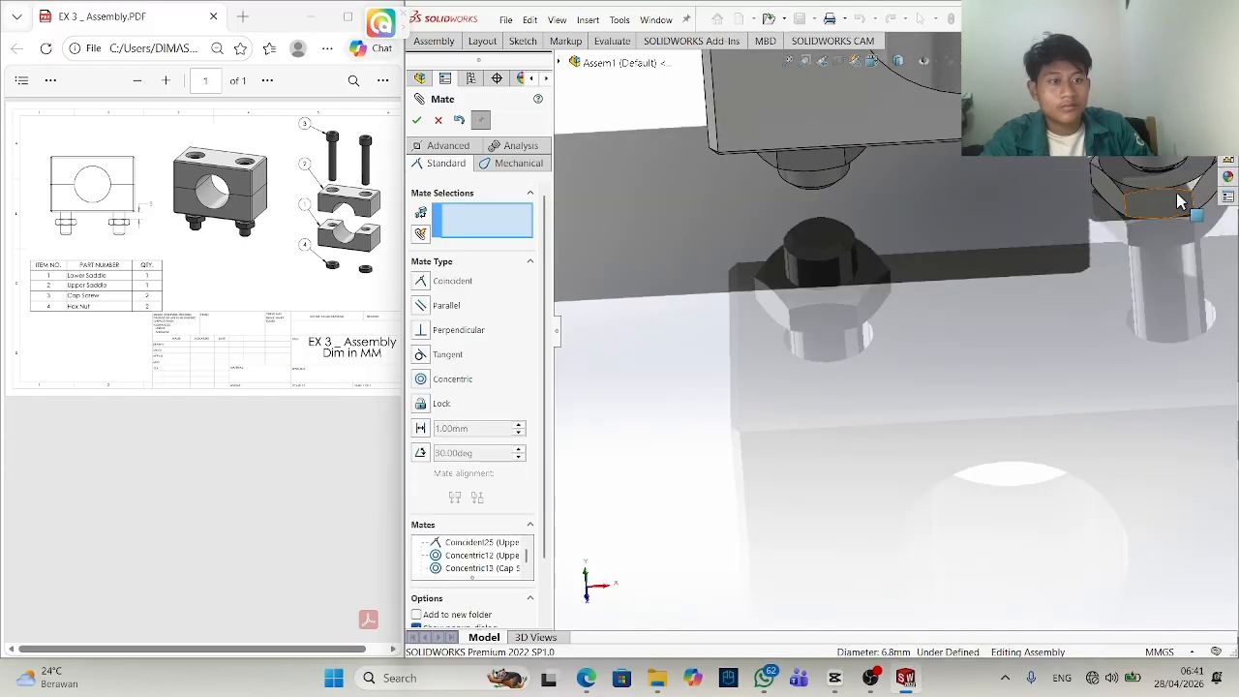
# Add a 5 mm distance mate between the upper face of Hex Nut<3> and the Lower Saddle's bottom face.
pyautogui.moveTo(1179, 201); pyautogui.dragTo(1143, 215)
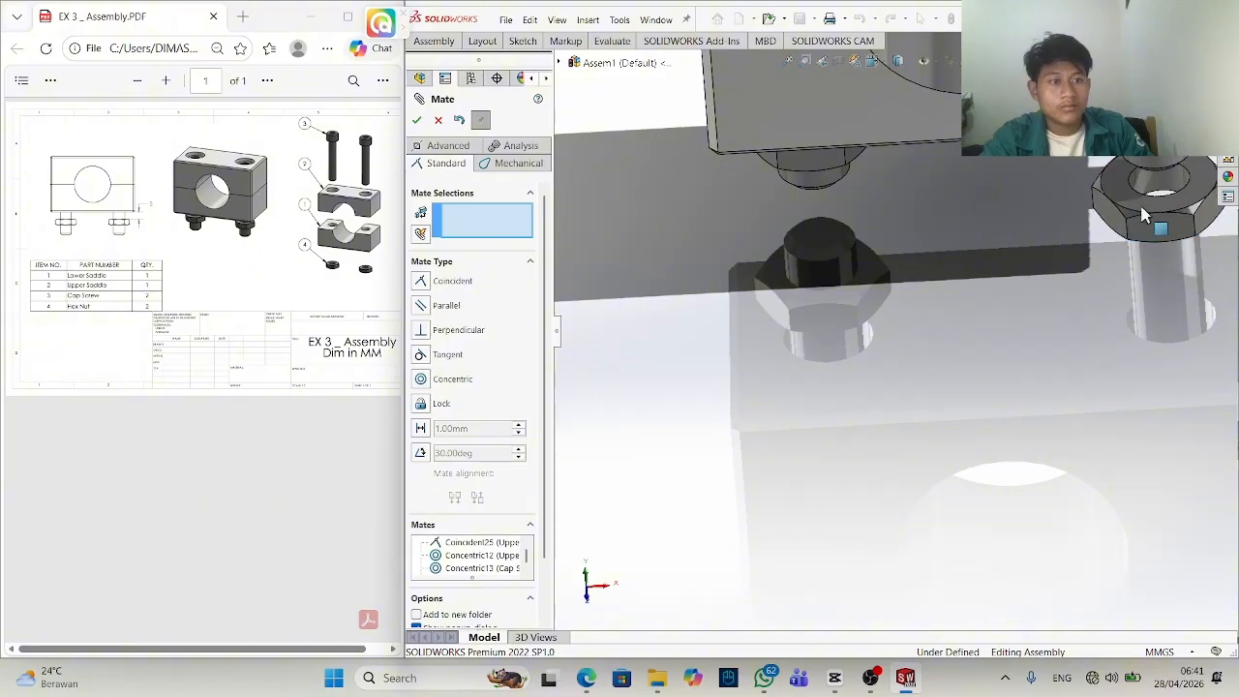
pyautogui.click(1129, 200)
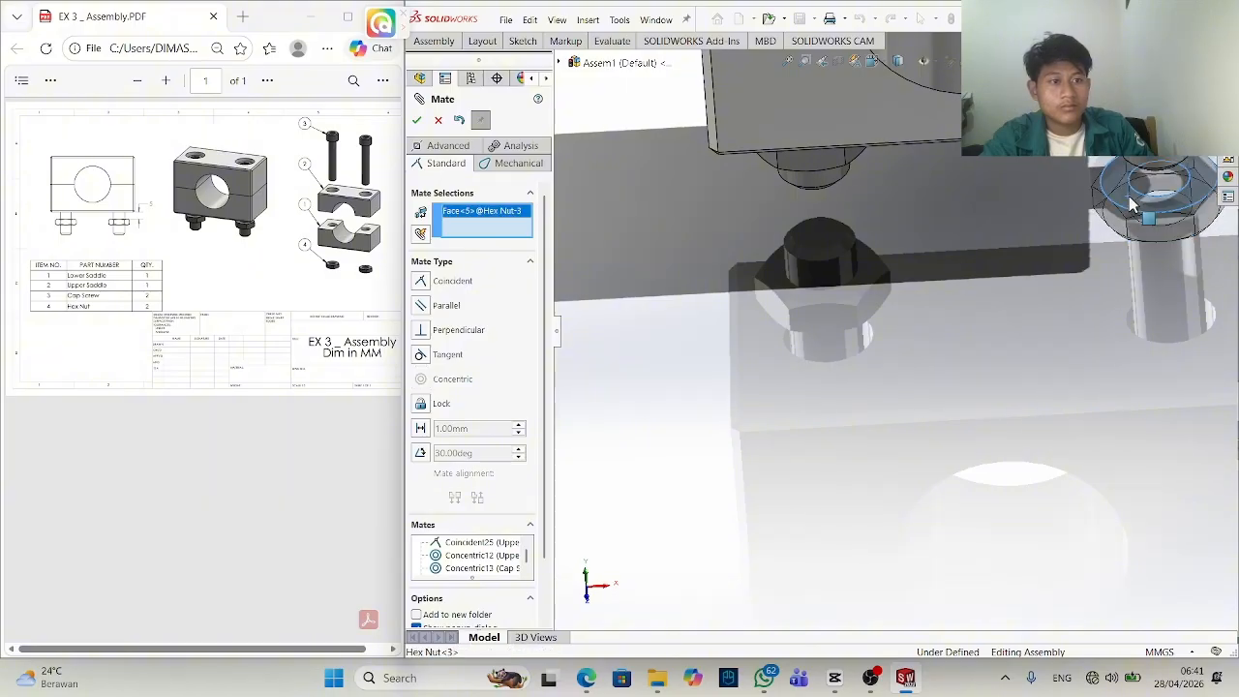
pyautogui.click(865, 239)
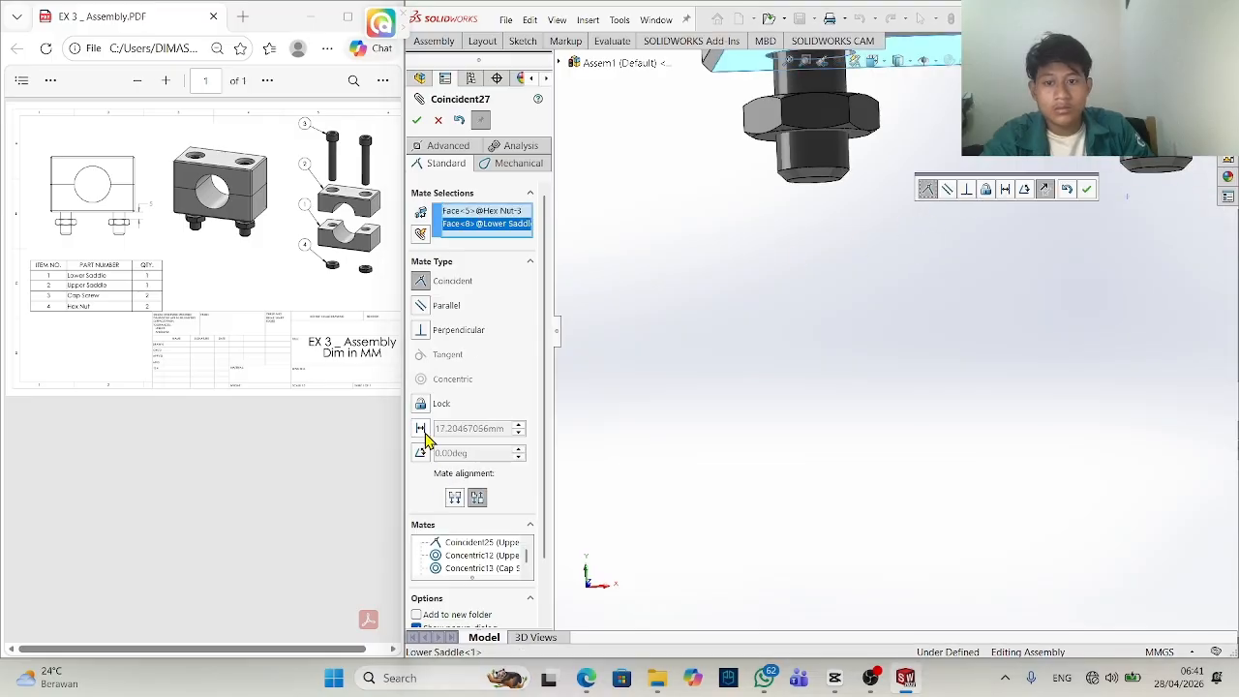
pyautogui.click(420, 428)
pyautogui.write('5')
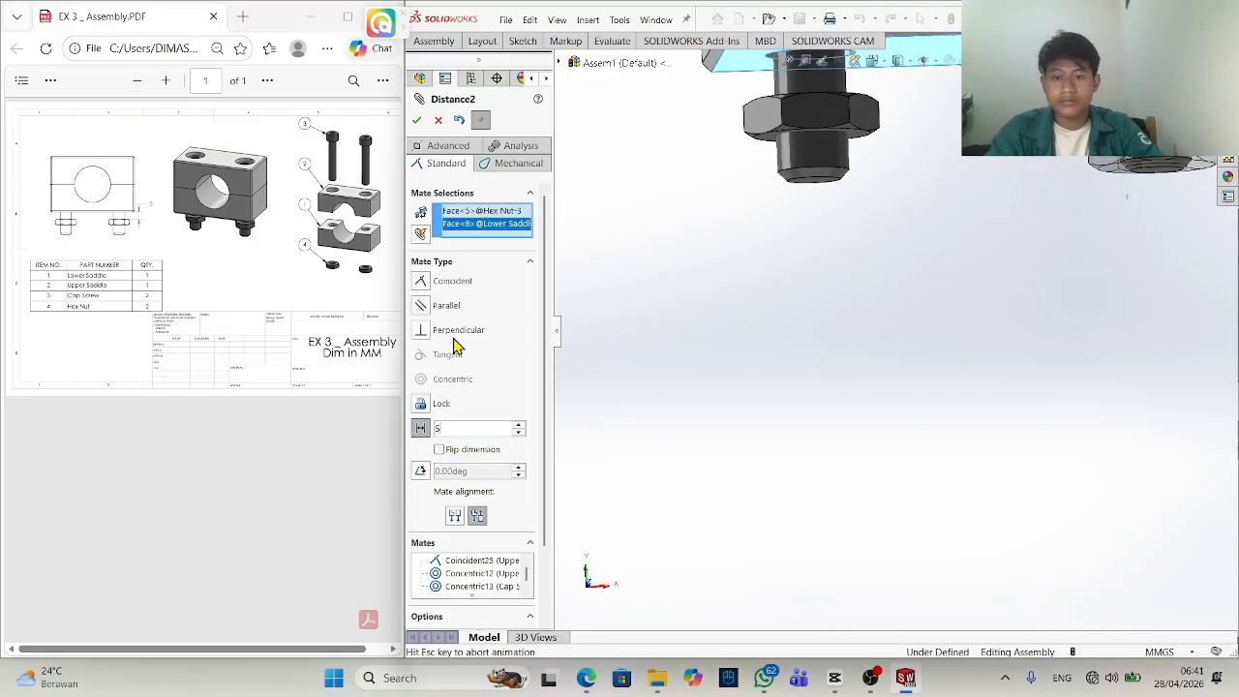
pyautogui.press('Return')
pyautogui.click(417, 120)
pyautogui.scroll(5, 974, 242)
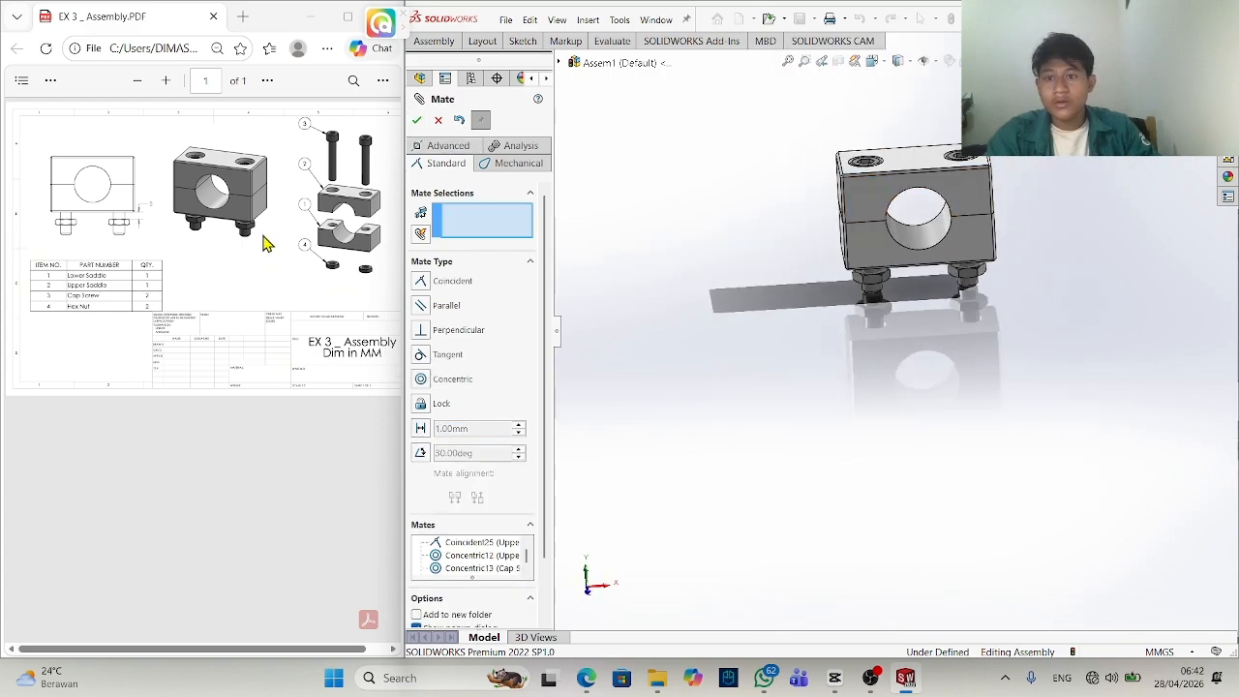
pyautogui.scroll(-4, 891, 203)
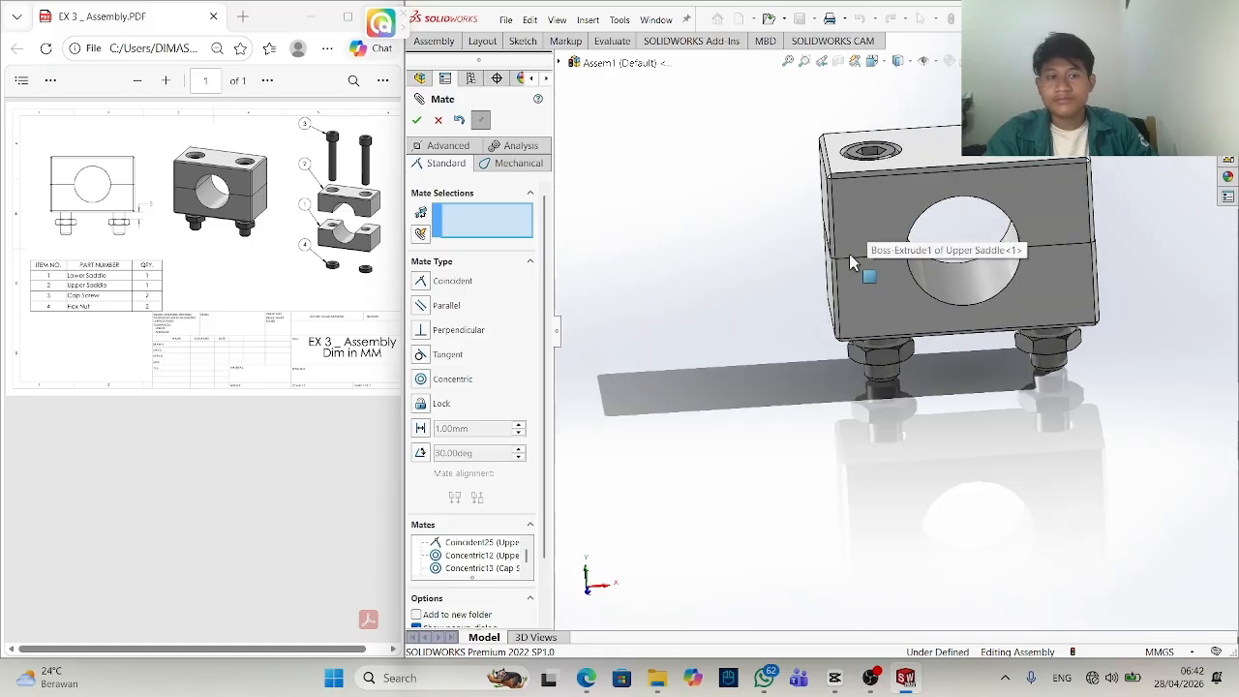